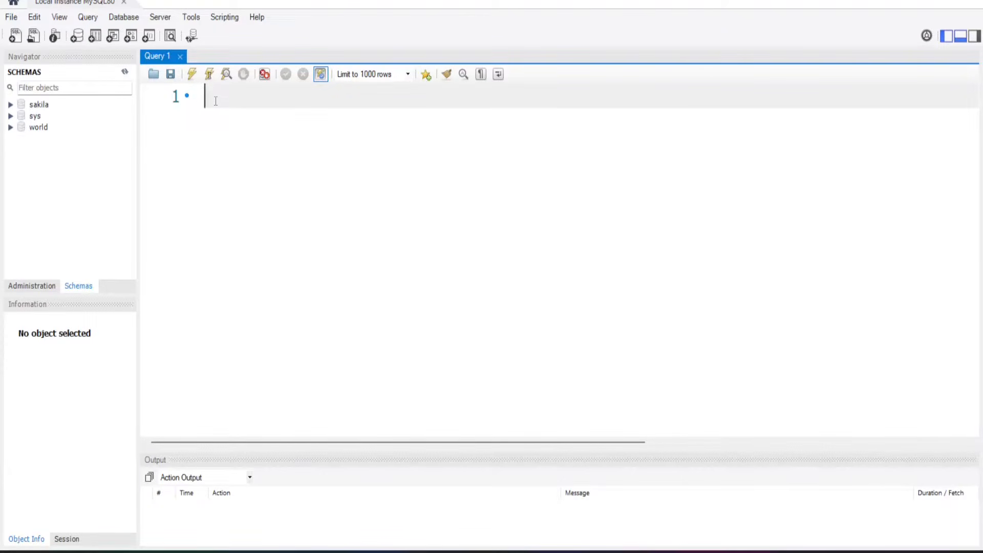
Create a database named projects with a CREATE DATABASE statement and refresh the schema list.
text(CREATE DATABASE )
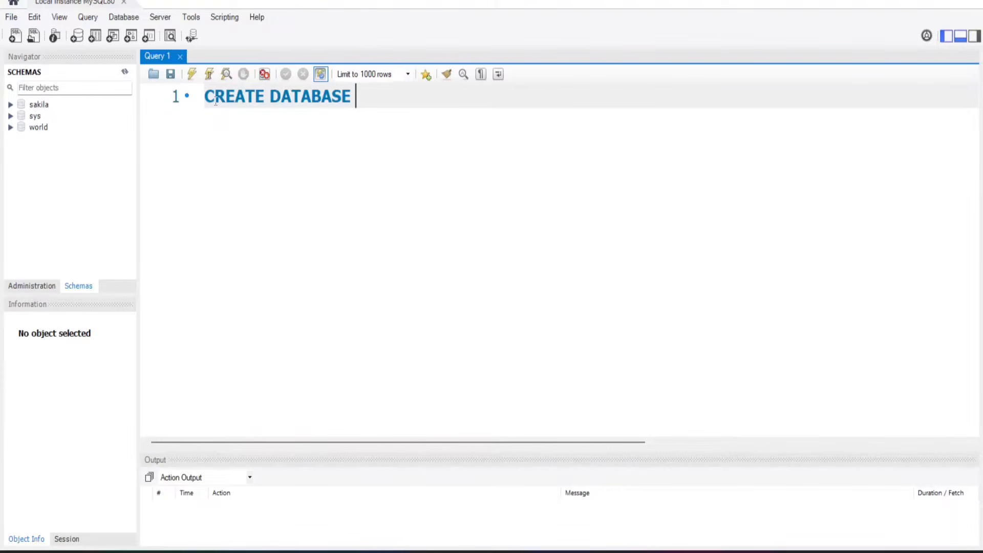
text(projects;)
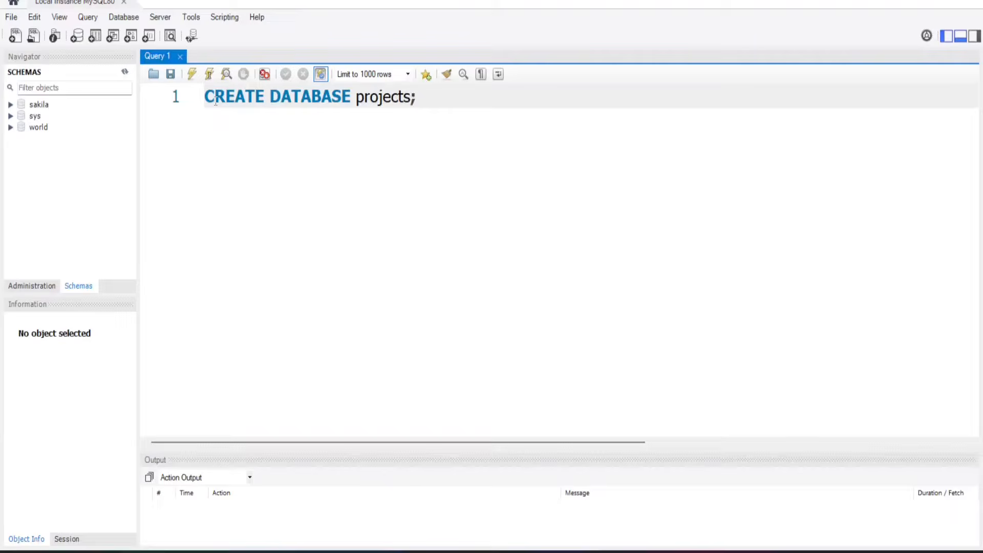
click(209, 75)
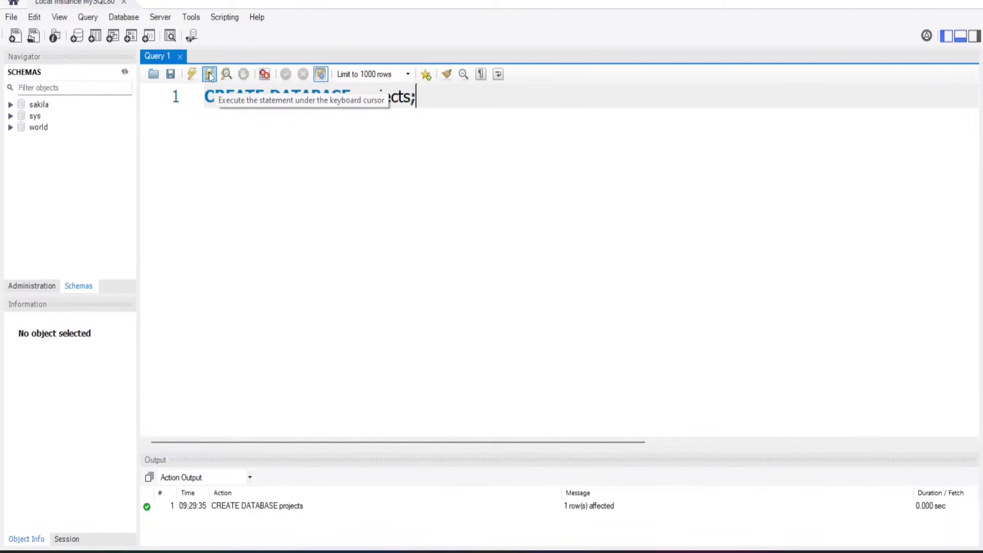
click(126, 73)
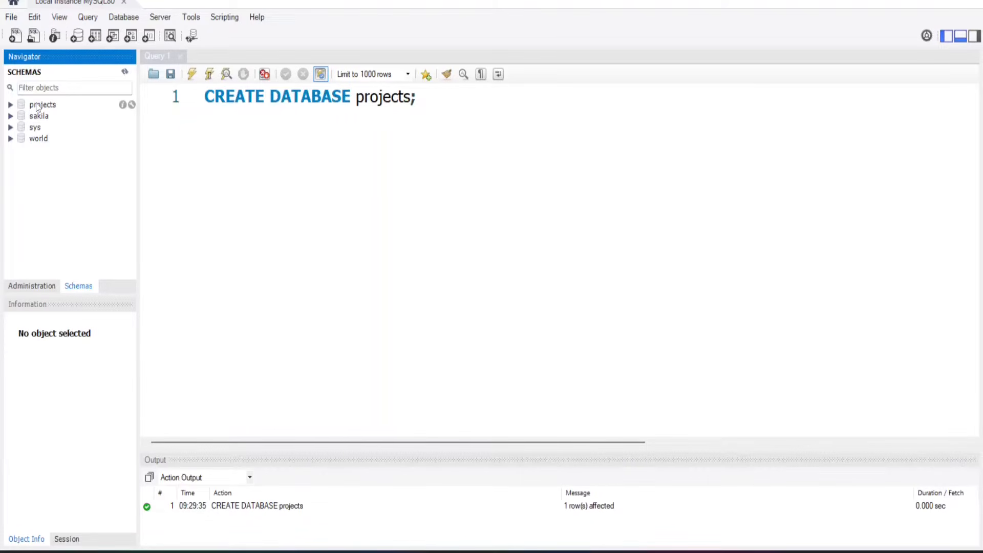
Start a table data import into the projects schema, using Human Resources.csv from the HR Data Analysis folder as the source file.
click(11, 105)
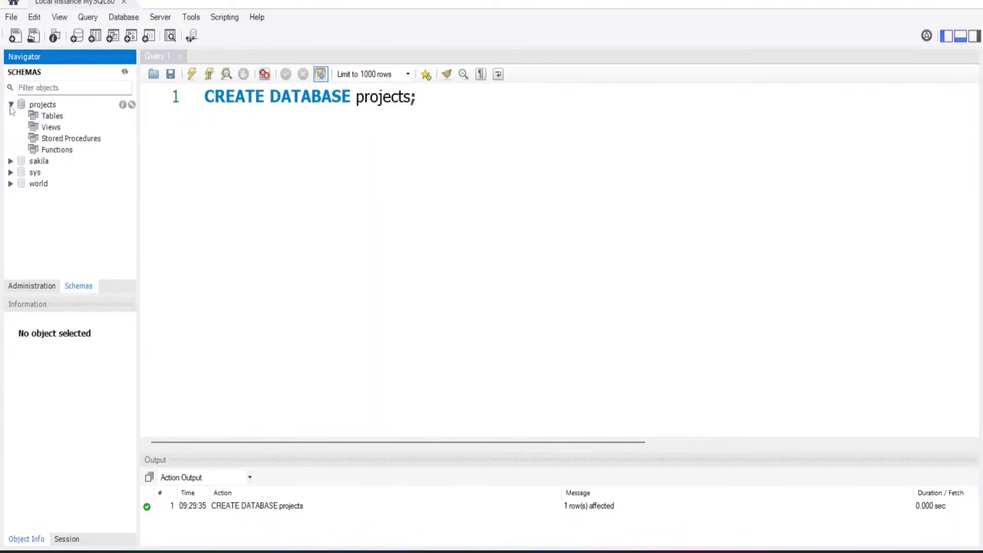
click(58, 119)
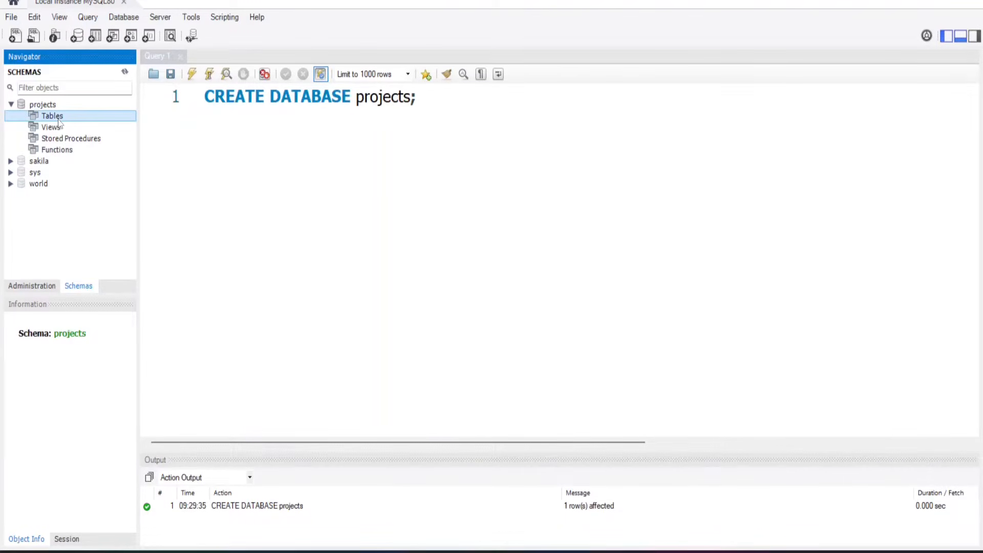
right_click(59, 122)
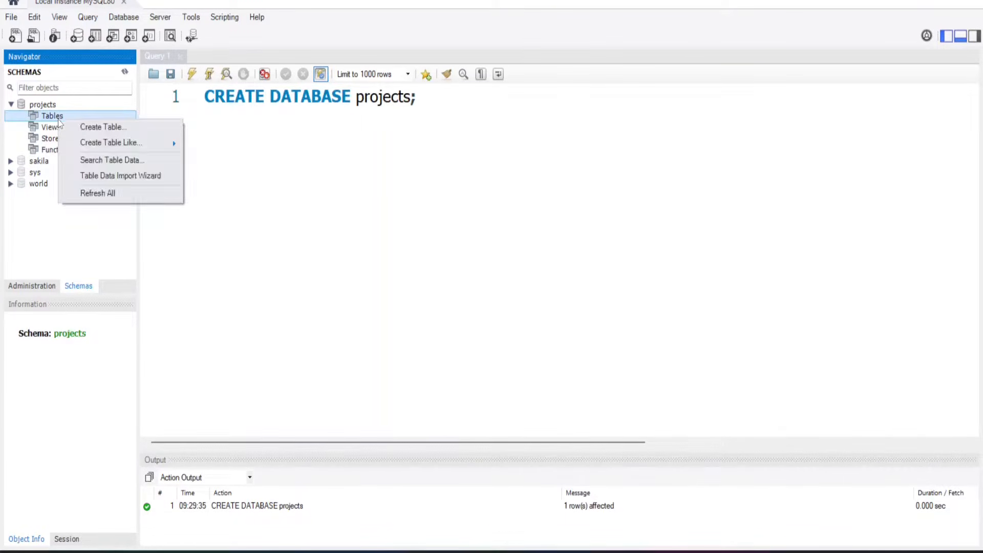
click(99, 178)
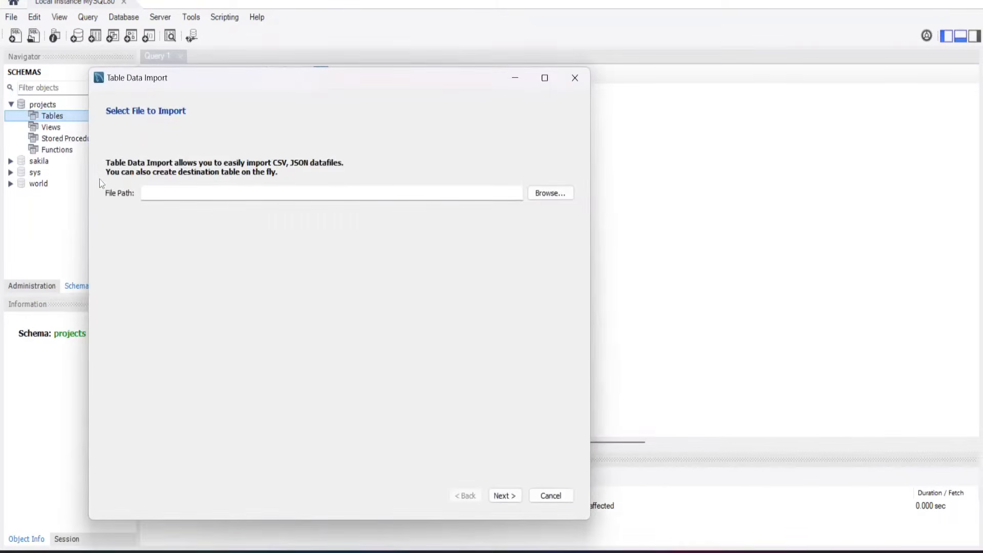
click(551, 195)
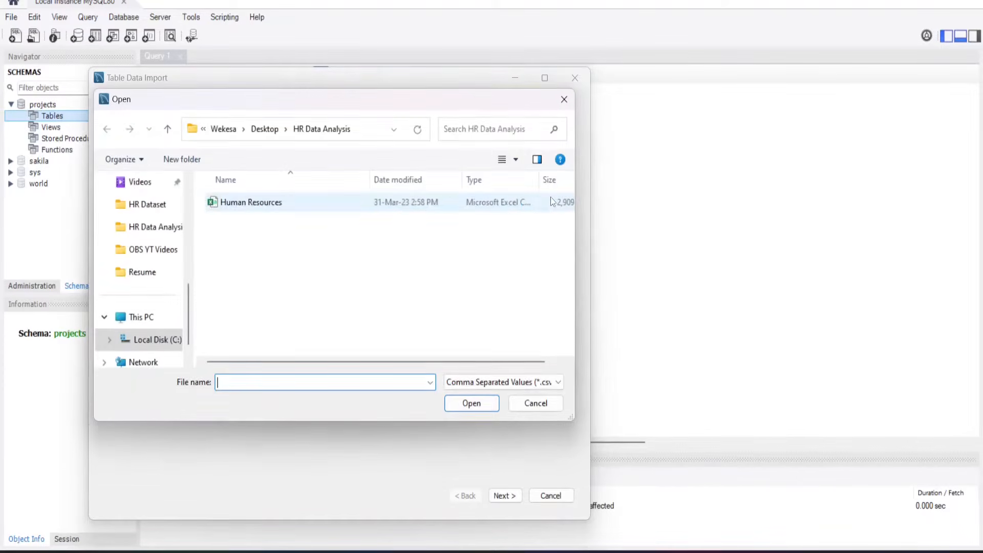
click(328, 202)
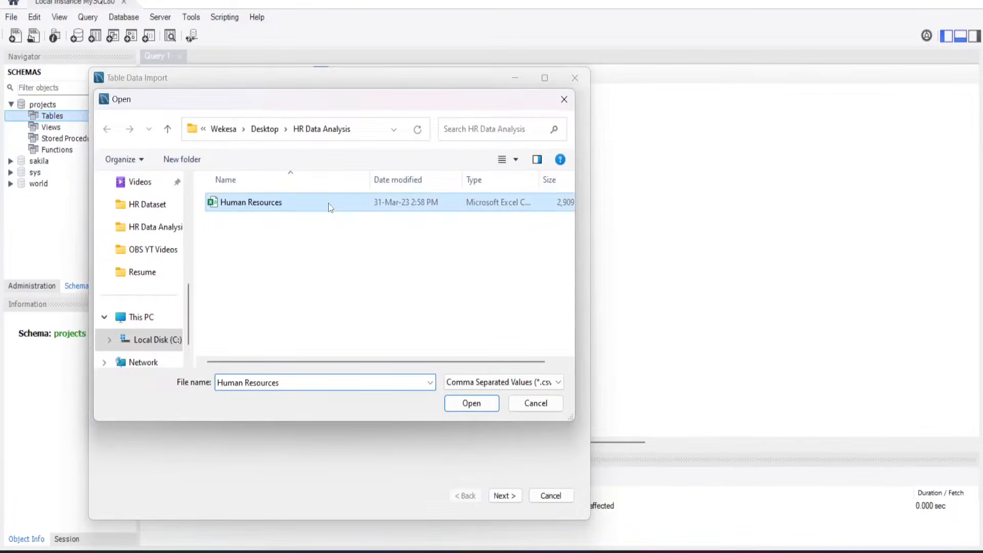
click(487, 407)
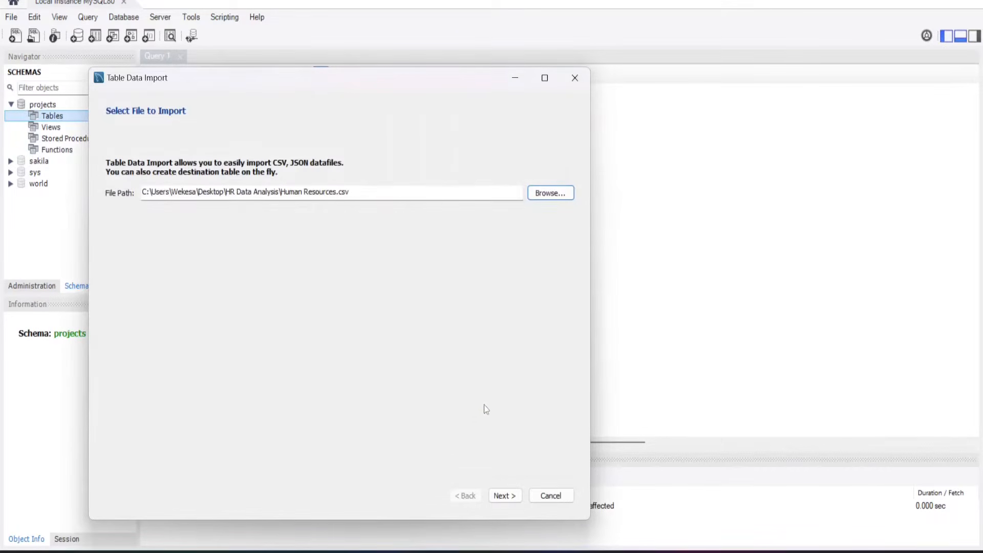
click(508, 496)
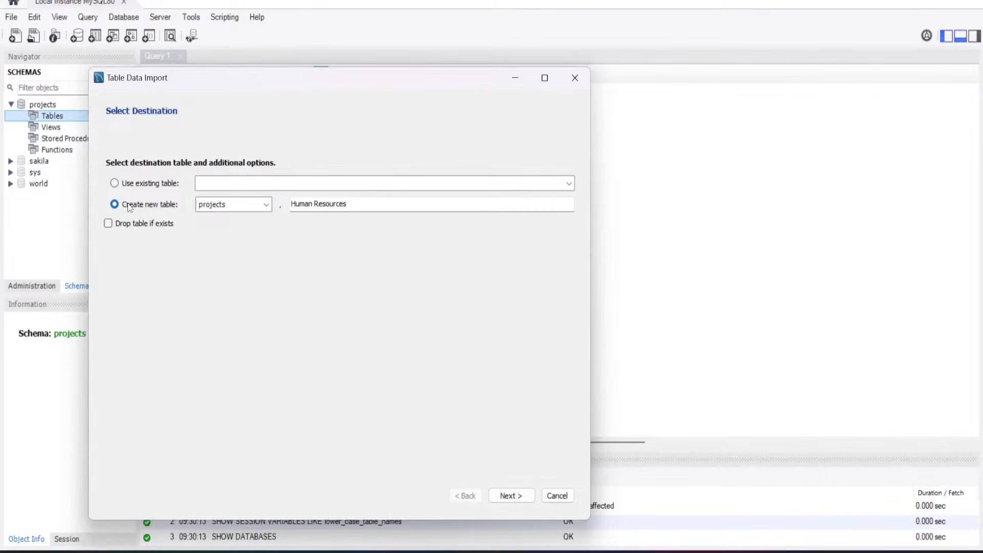
Name the new destination table hr in the projects schema and run the import with the default column settings.
drag(324, 87, 485, 59)
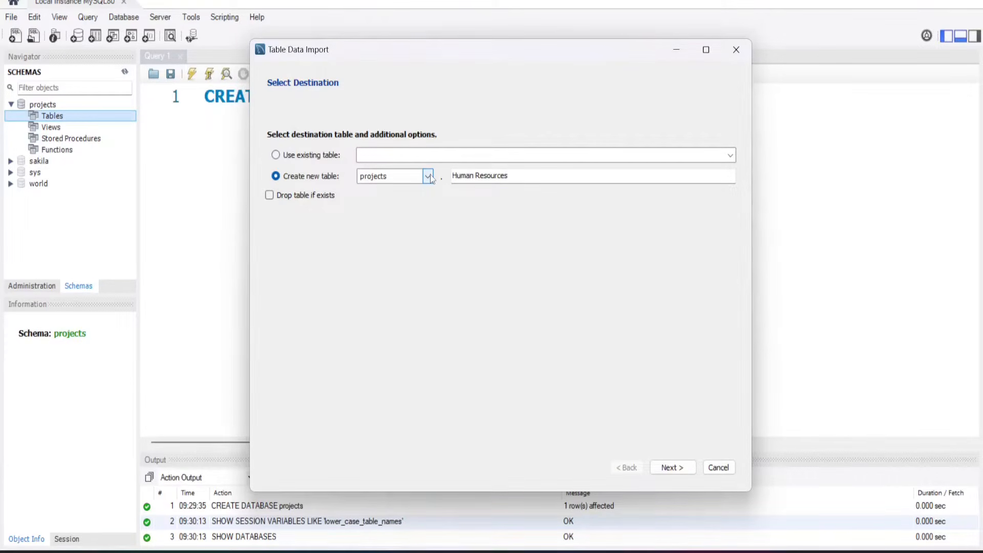
click(541, 175)
key(ctrl+a)
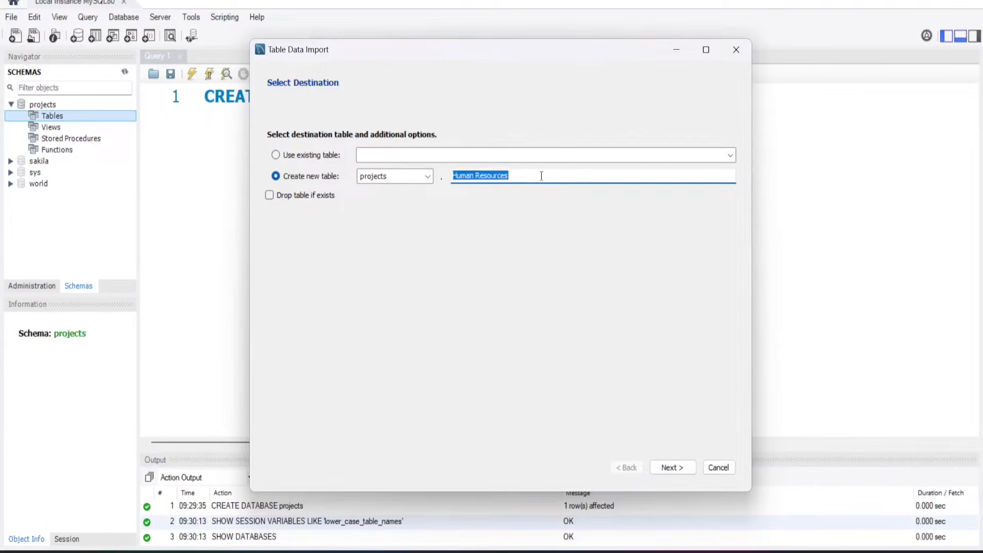
text(hr)
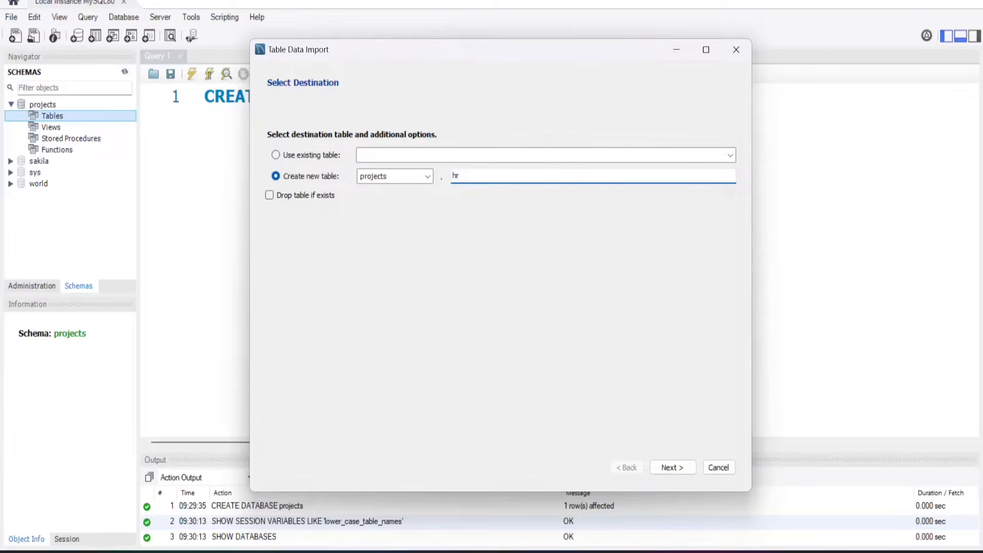
click(672, 467)
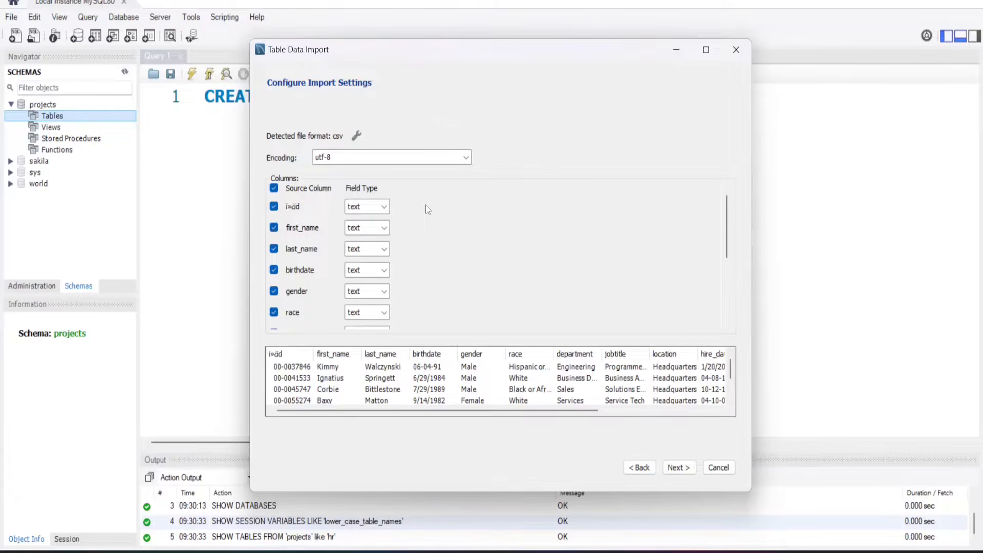
click(680, 468)
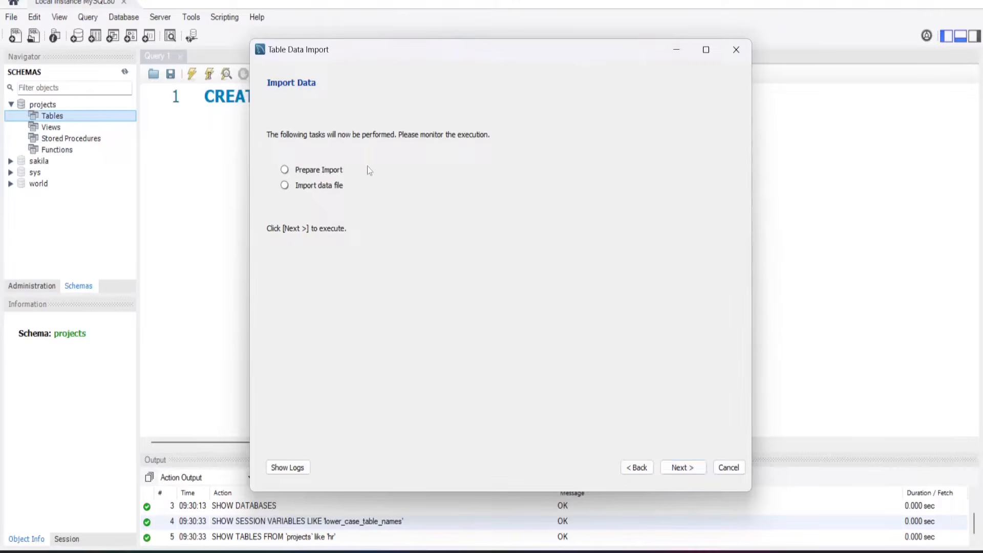
click(692, 469)
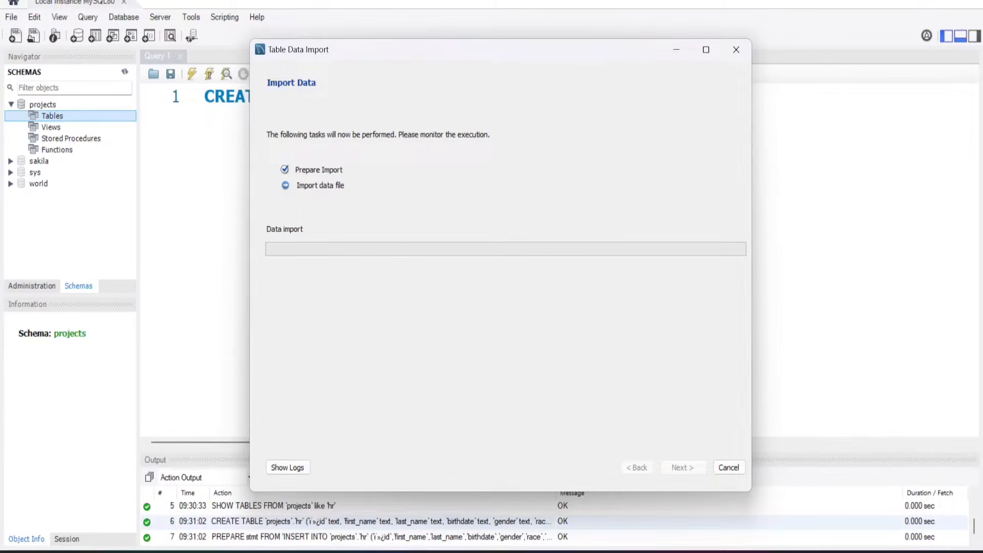
Switch to the Human Resources file in Excel and review its columns from id through location_state.
click(665, 501)
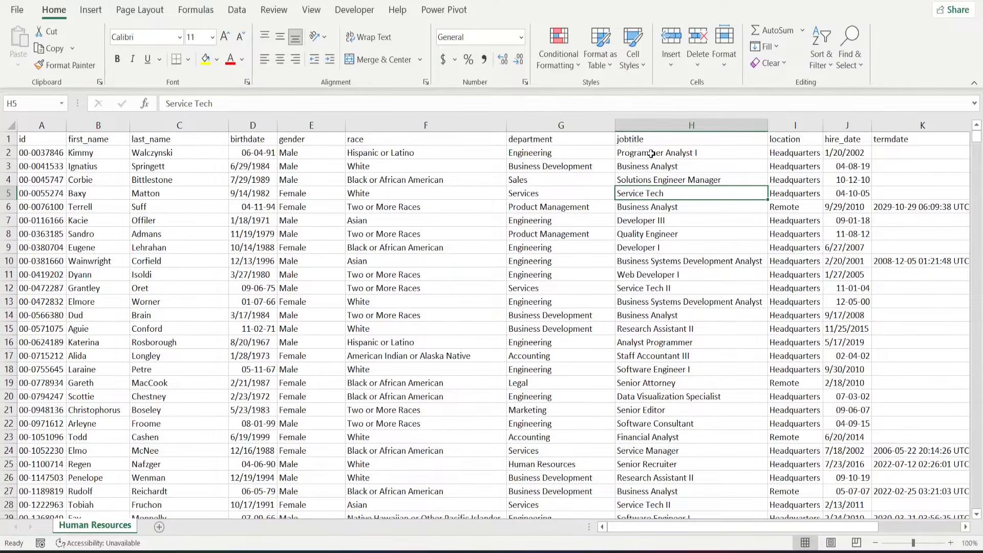
scroll(865, 152, right, 3)
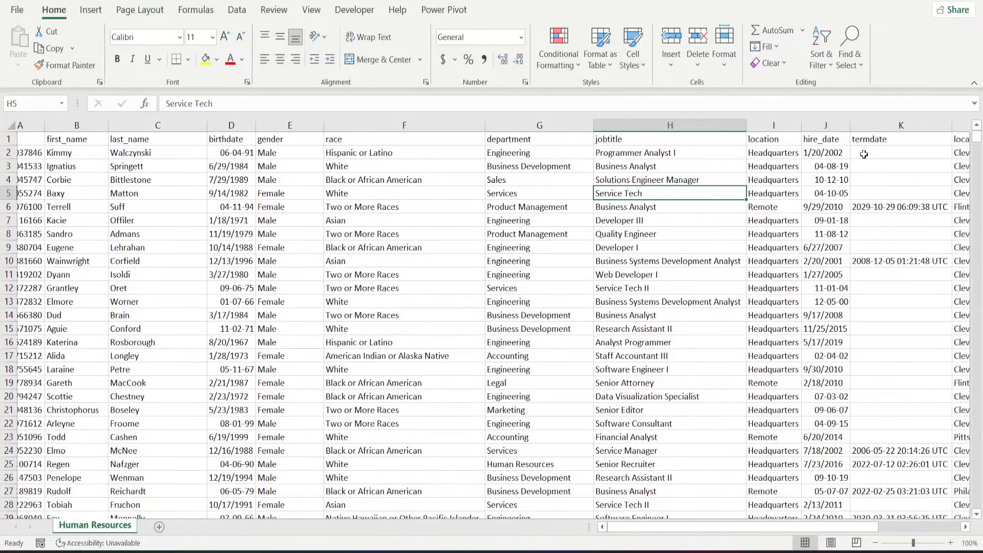
scroll(864, 154, right, 1)
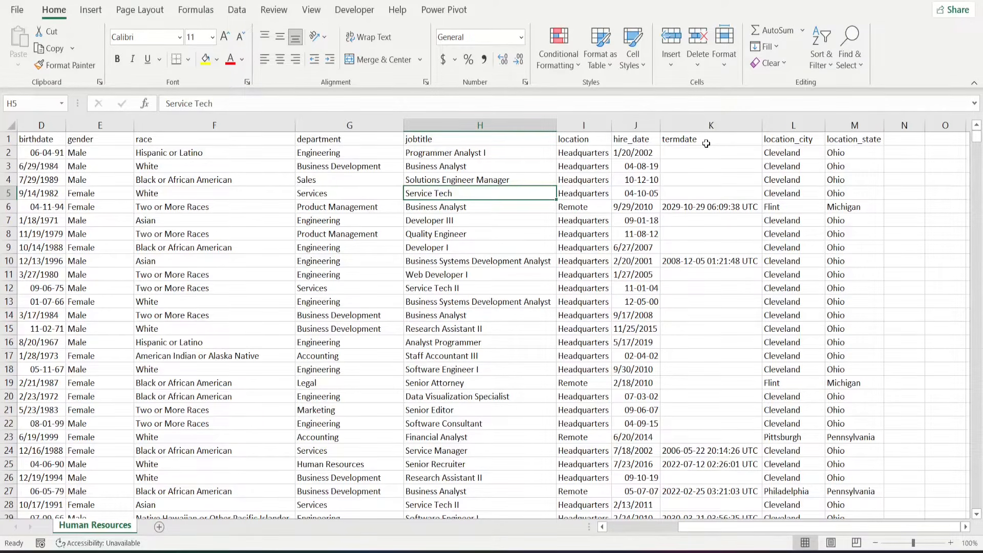
scroll(461, 243, left, 6)
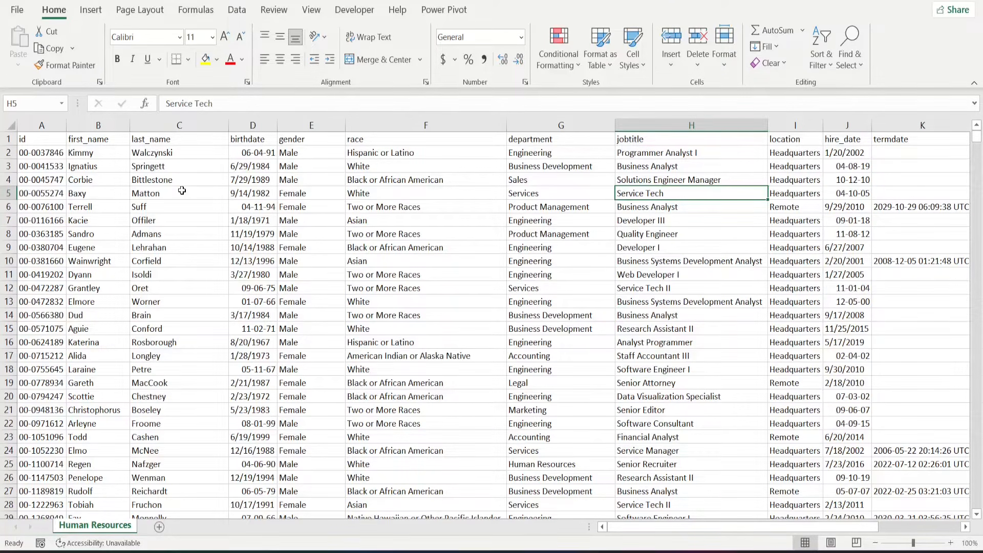
Examine how the dates are formatted in the birthdate and hire_date columns.
click(241, 164)
click(252, 125)
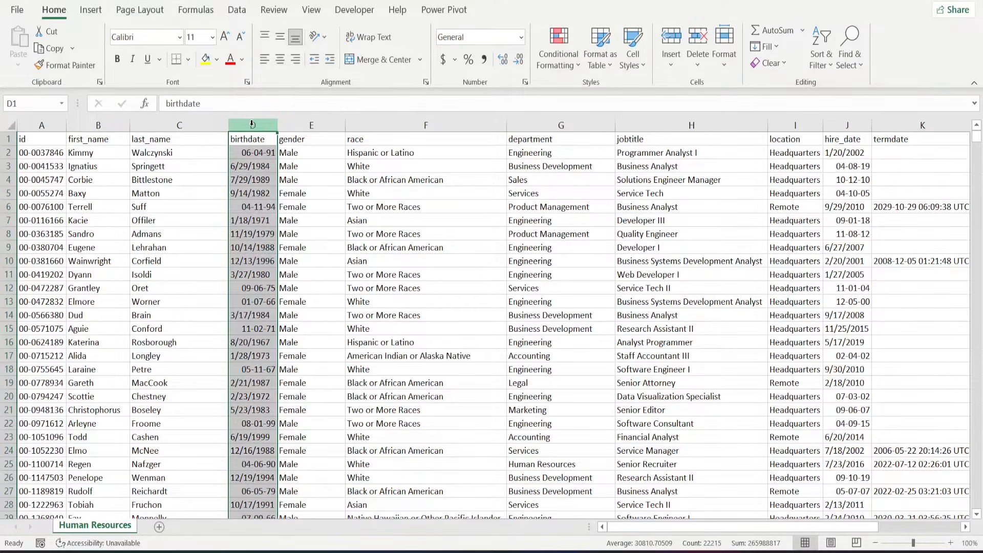
click(263, 154)
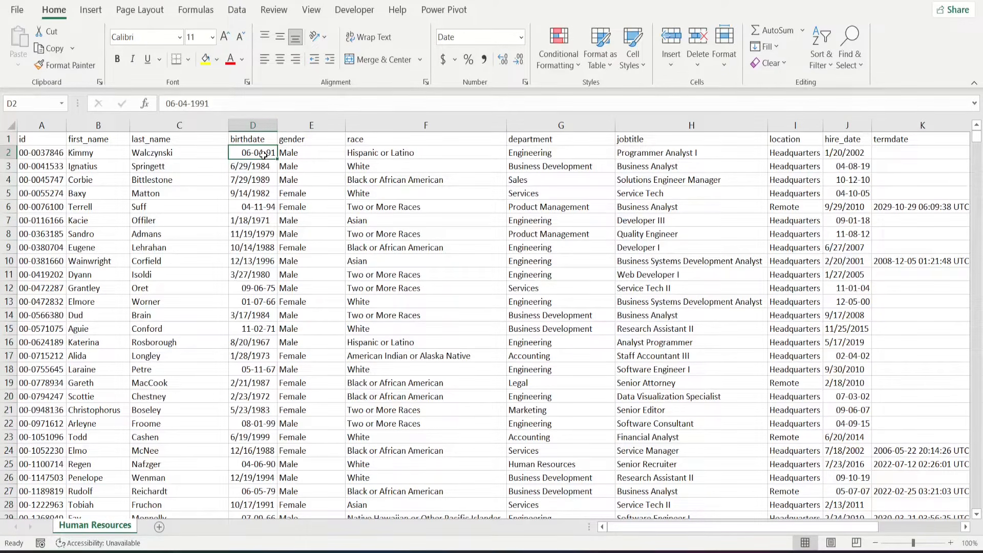
key(Down)
key(Down)
key(Down)
key(Down)
key(Down)
key(Down)
key(Up)
key(Up)
key(Up)
key(Up)
key(Down)
key(Down)
key(Down)
key(Down)
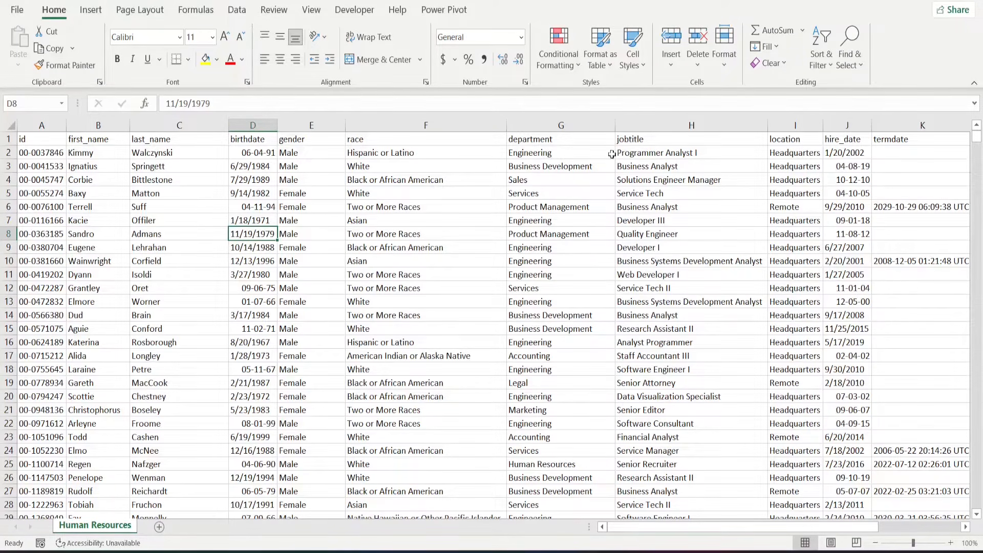
click(836, 205)
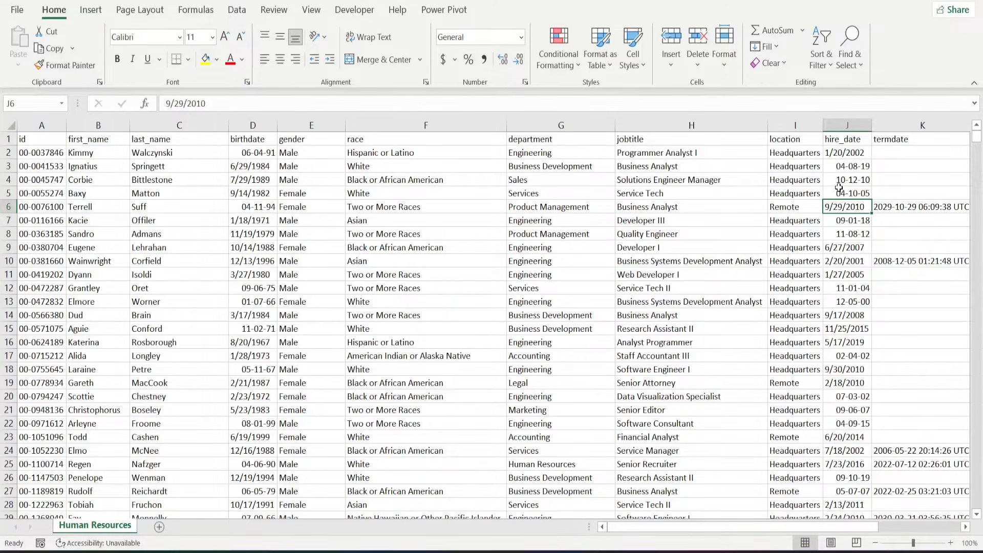
Examine the filled and blank entries of the termdate column over the first several dozen rows.
scroll(858, 250, right, 3)
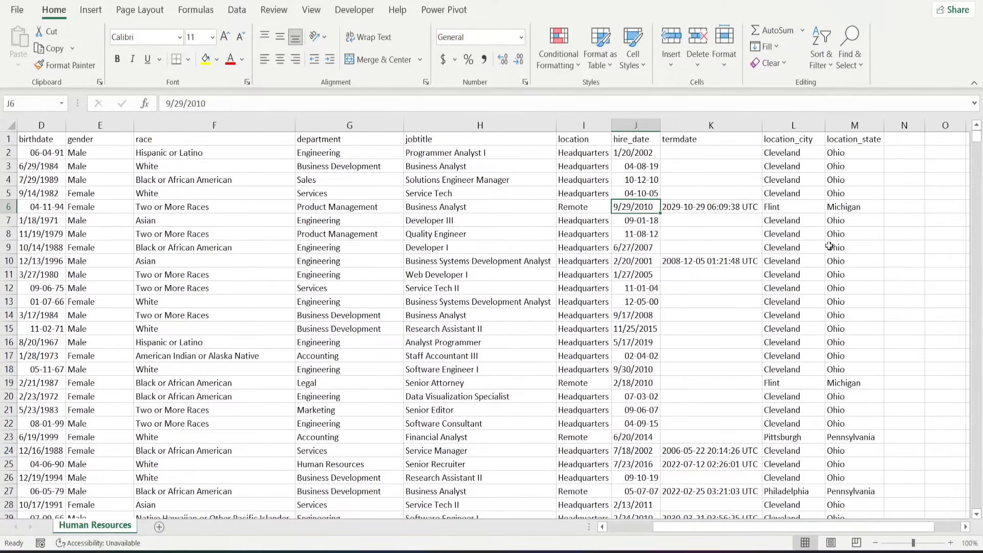
click(720, 175)
click(716, 353)
scroll(716, 353, down, 5)
scroll(715, 352, down, 8)
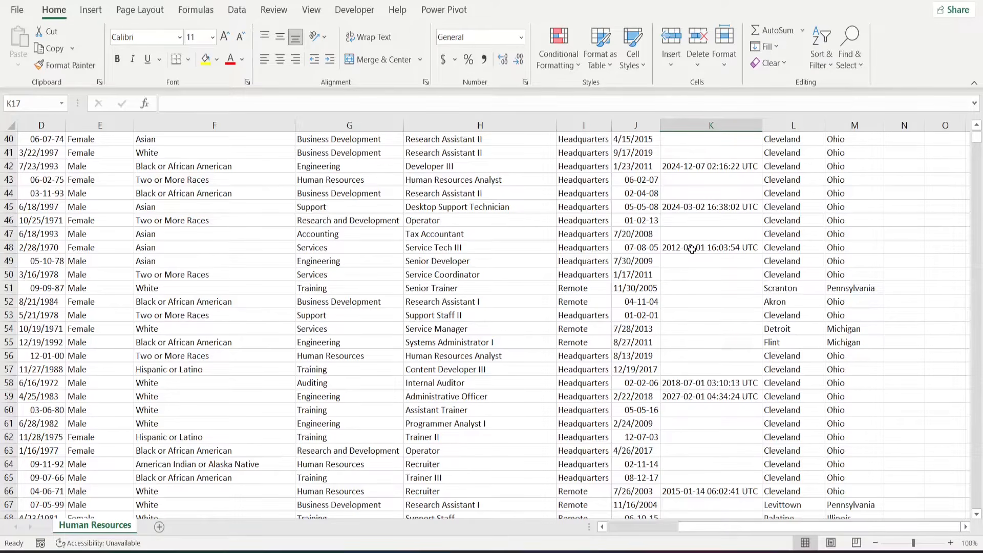
scroll(691, 249, up, 13)
click(712, 173)
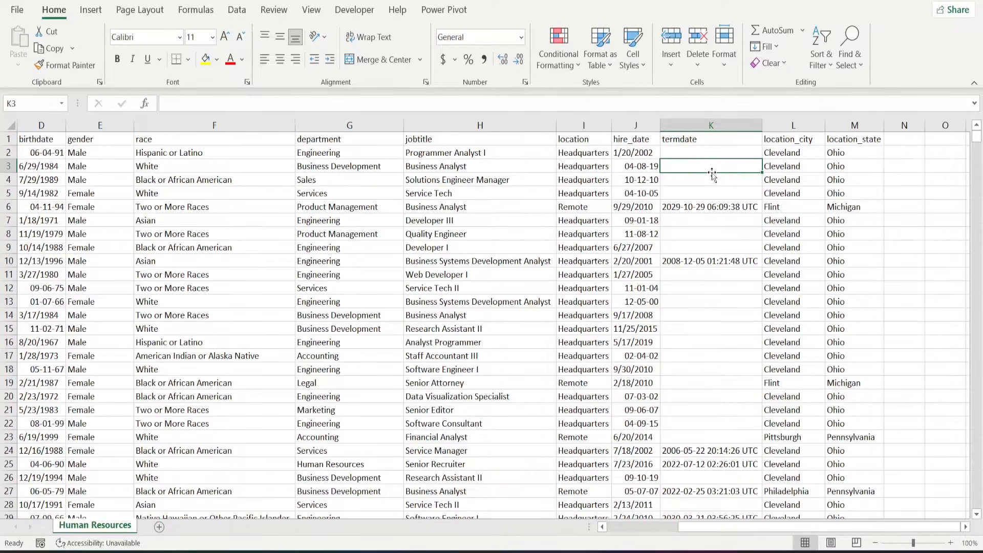
click(705, 207)
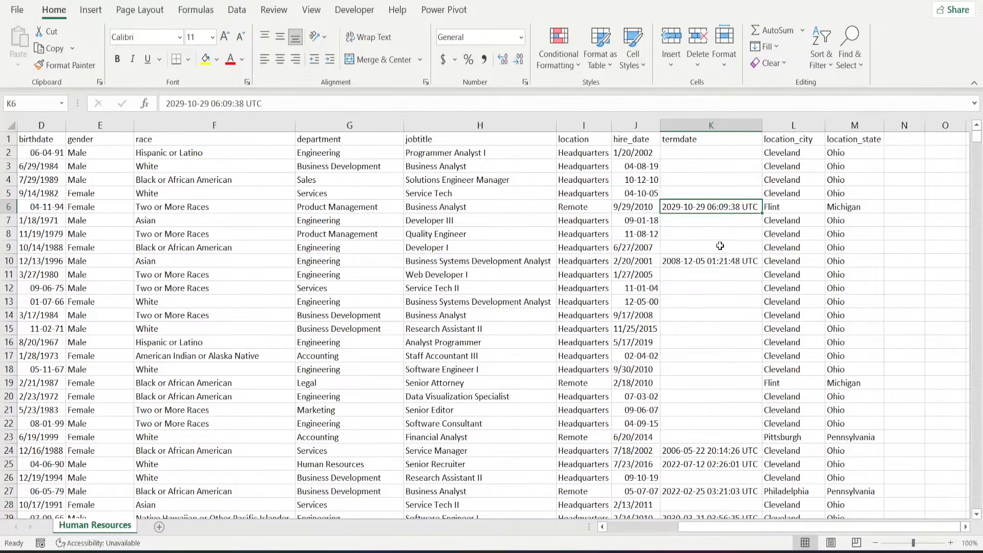
scroll(719, 245, down, 2)
scroll(720, 245, up, 2)
scroll(700, 311, down, 1)
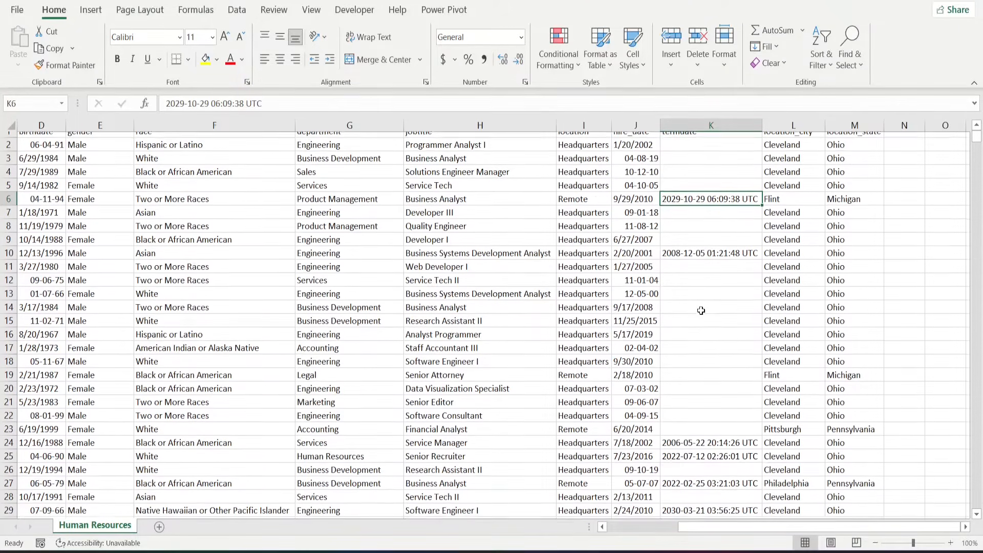
scroll(701, 311, up, 1)
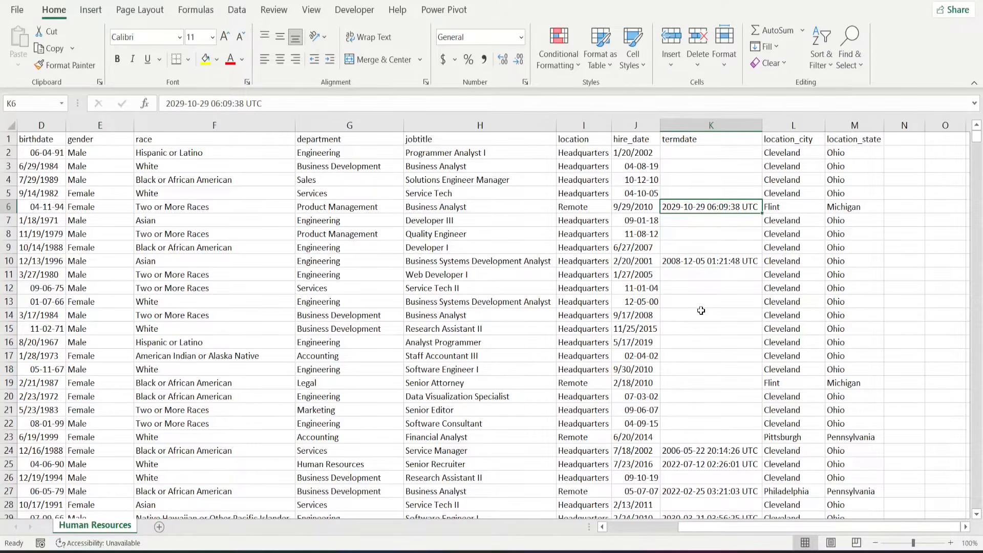
scroll(701, 311, down, 6)
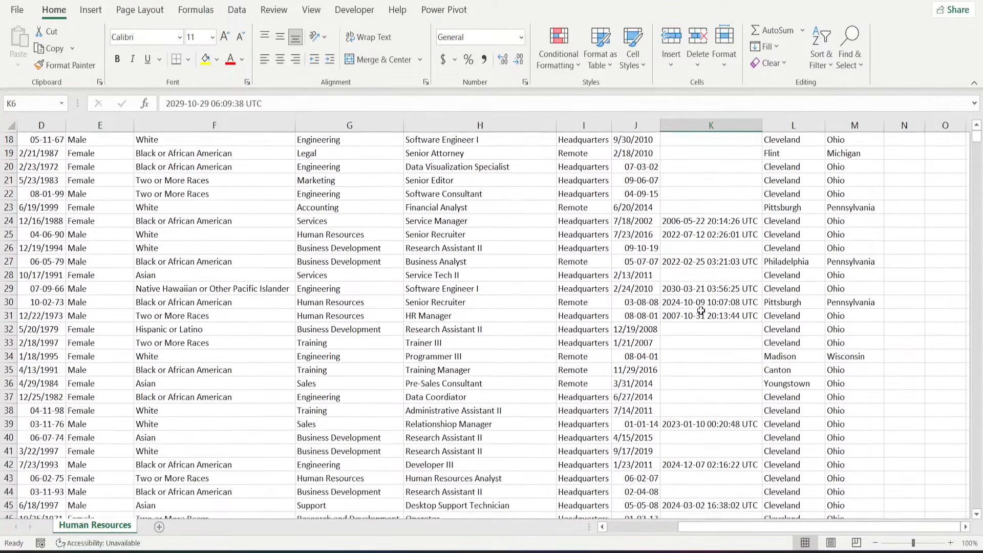
scroll(700, 311, down, 2)
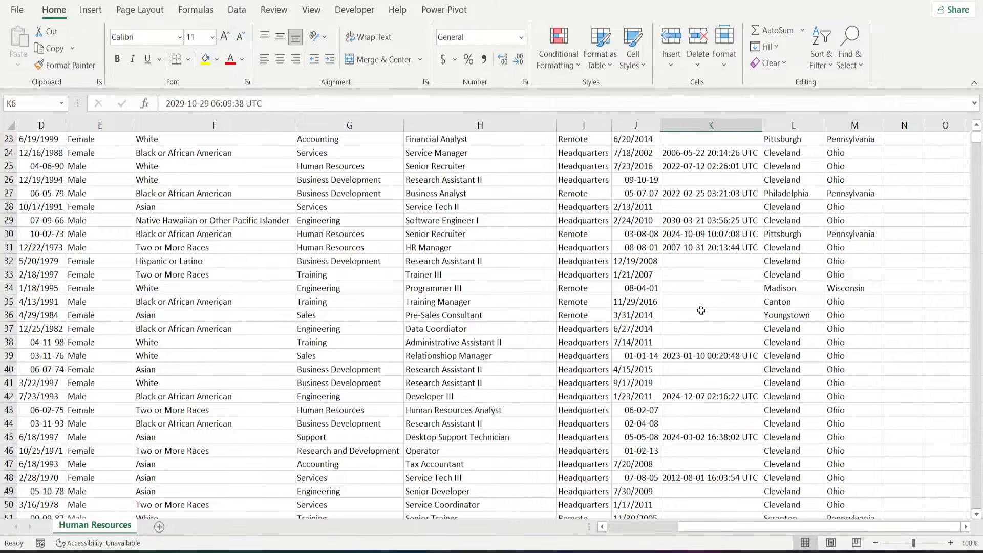
scroll(700, 311, down, 5)
scroll(700, 310, up, 13)
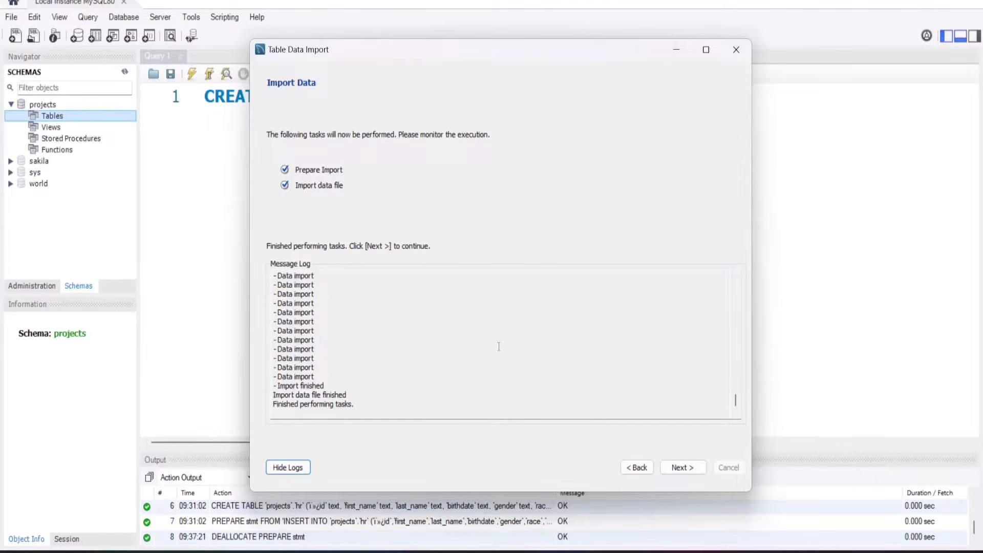
Proceed to the import results for the hr table and finish the data import wizard.
click(689, 468)
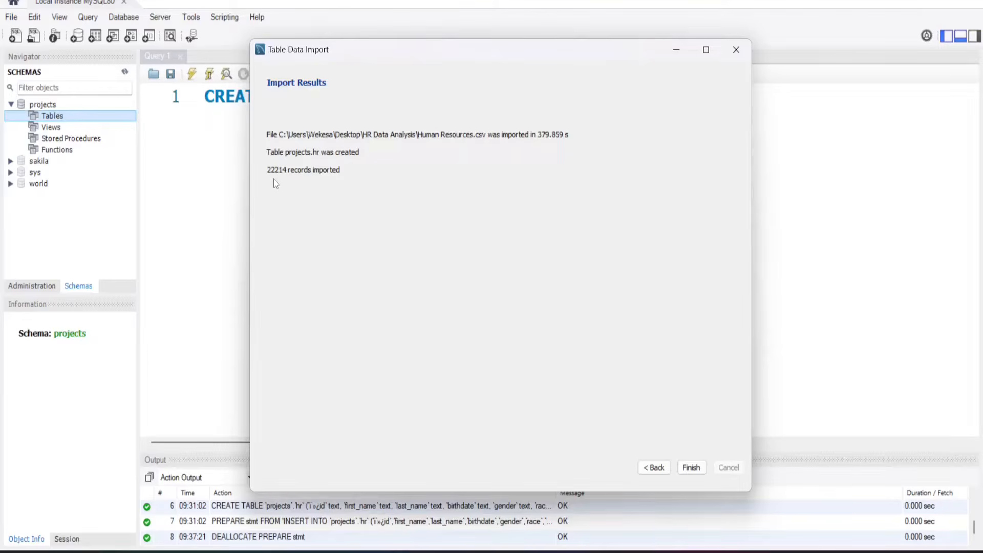
click(699, 473)
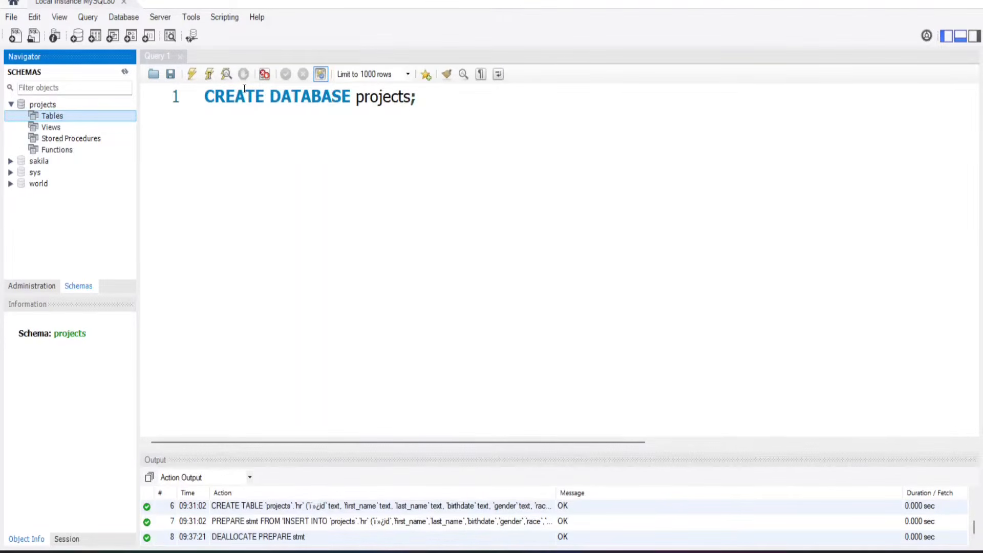
Add the statement USE projects; below the CREATE DATABASE line and execute it to set the default database.
click(433, 102)
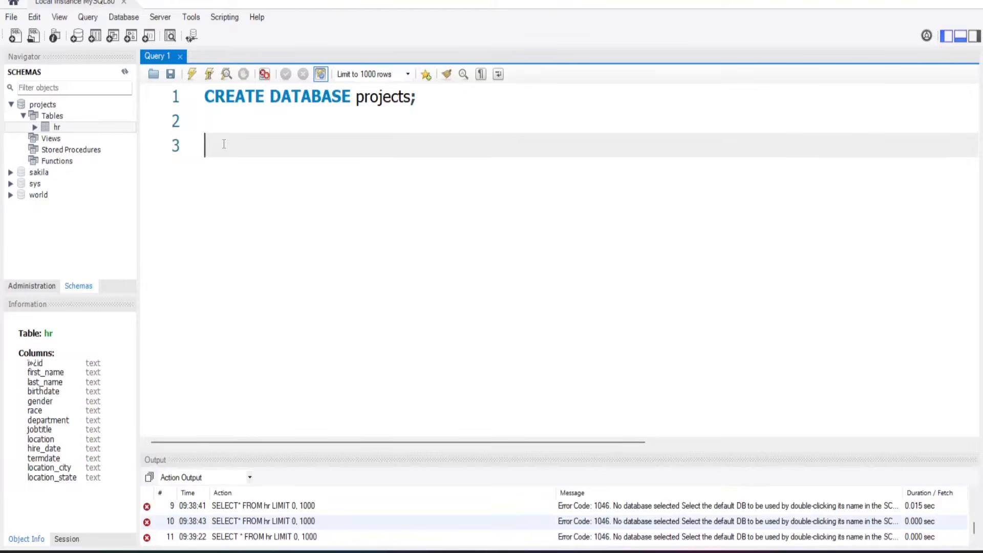
text(USE projec)
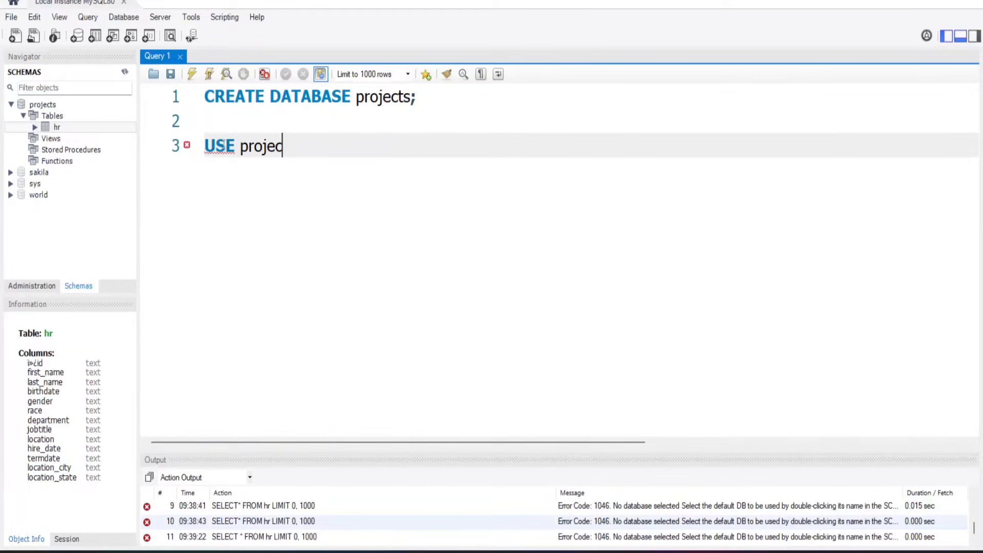
text(ts;)
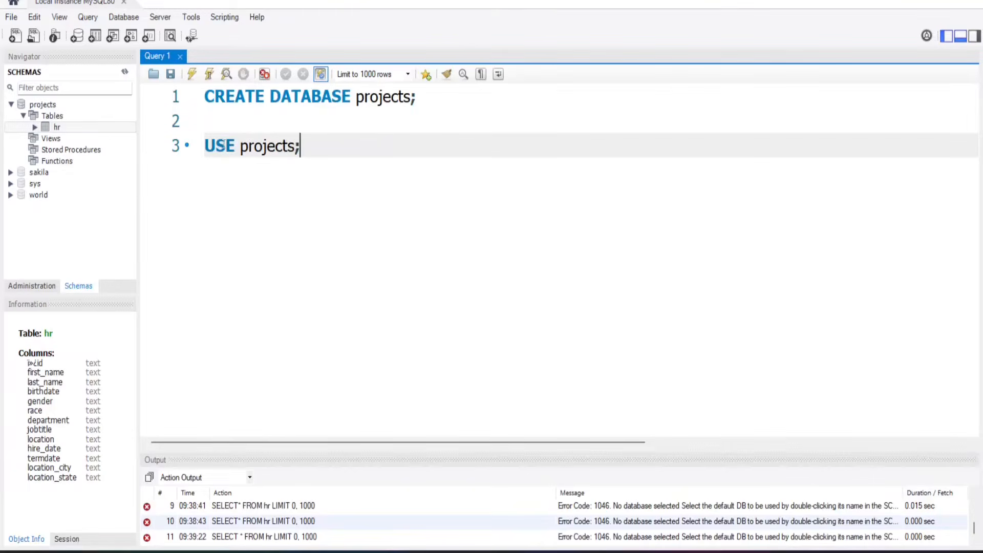
click(209, 76)
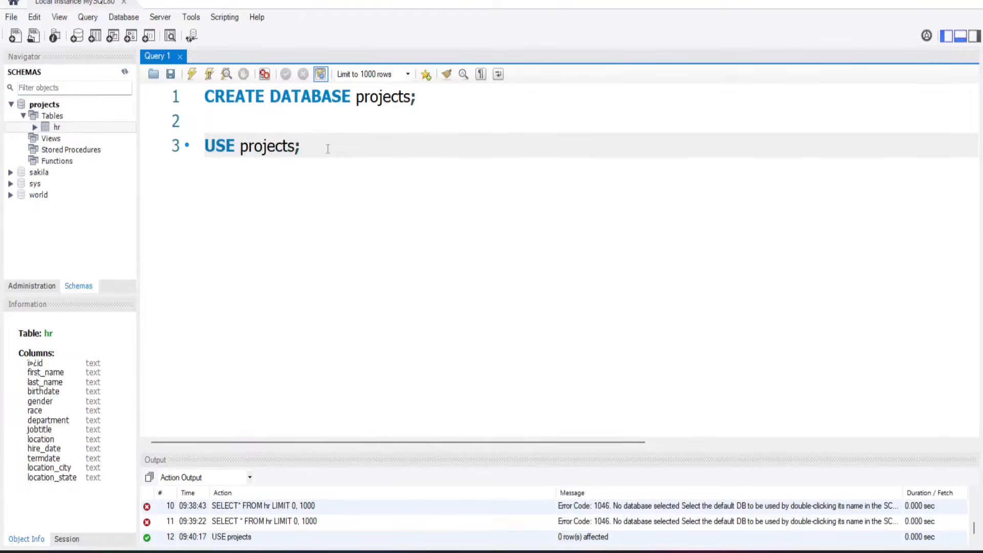
Add and run SELECT * FROM hr; and look through the returned employee records.
key(Return)
key(Return)
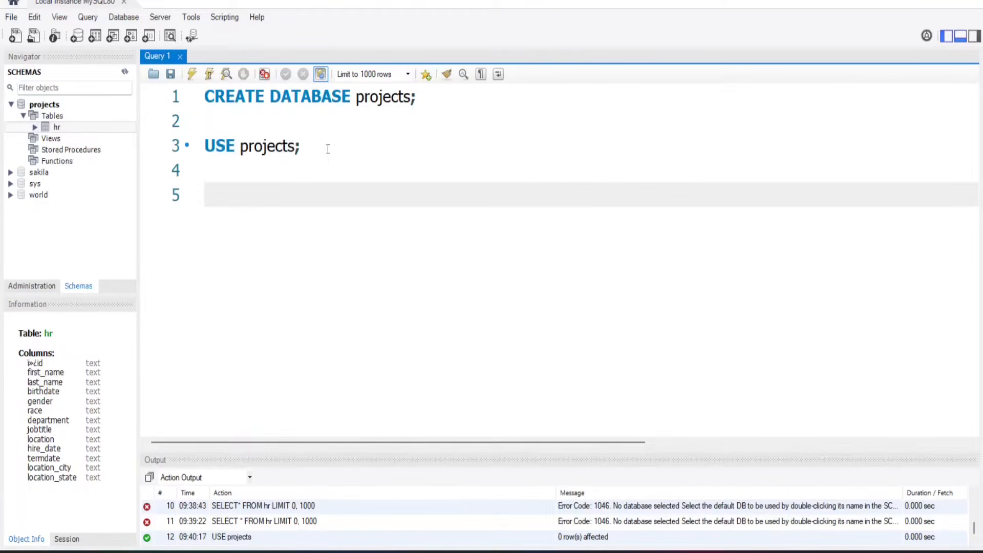
text(SELECT *)
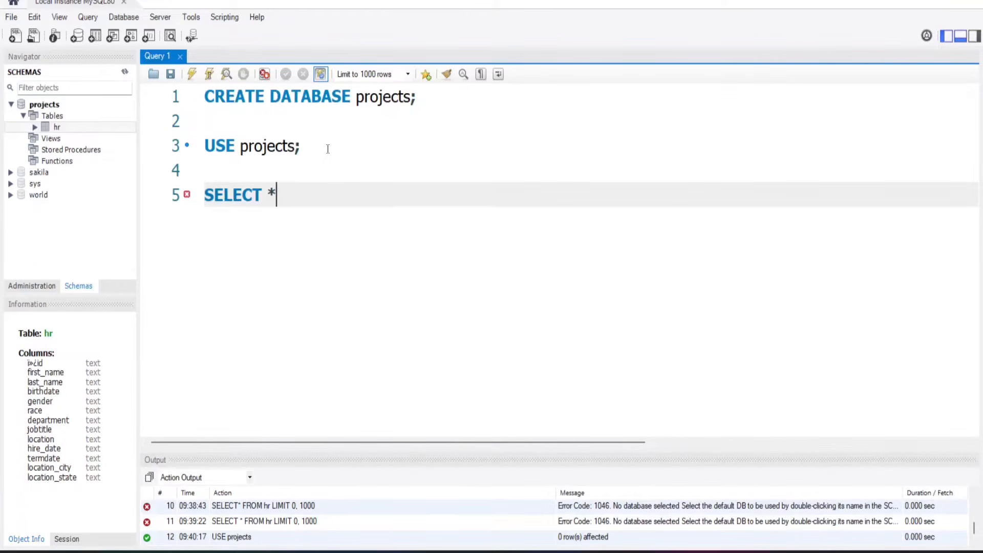
text( FROM hr;)
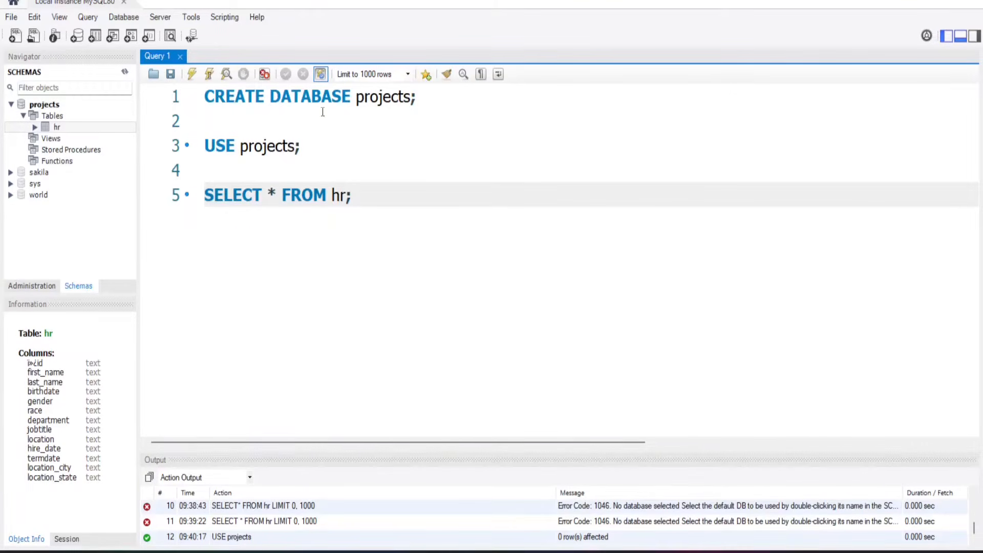
key(ctrl+Return)
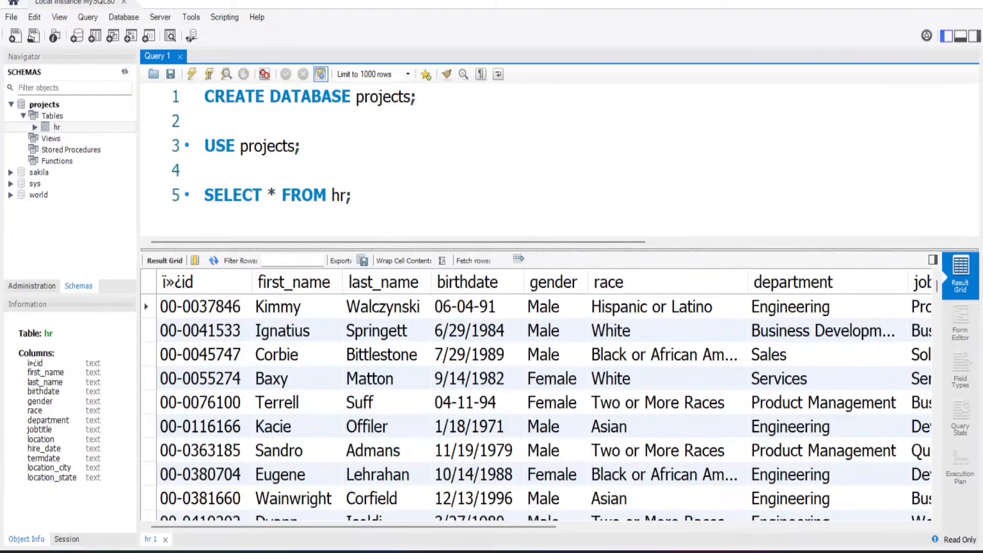
drag(541, 527, 497, 527)
scroll(522, 369, down, 6)
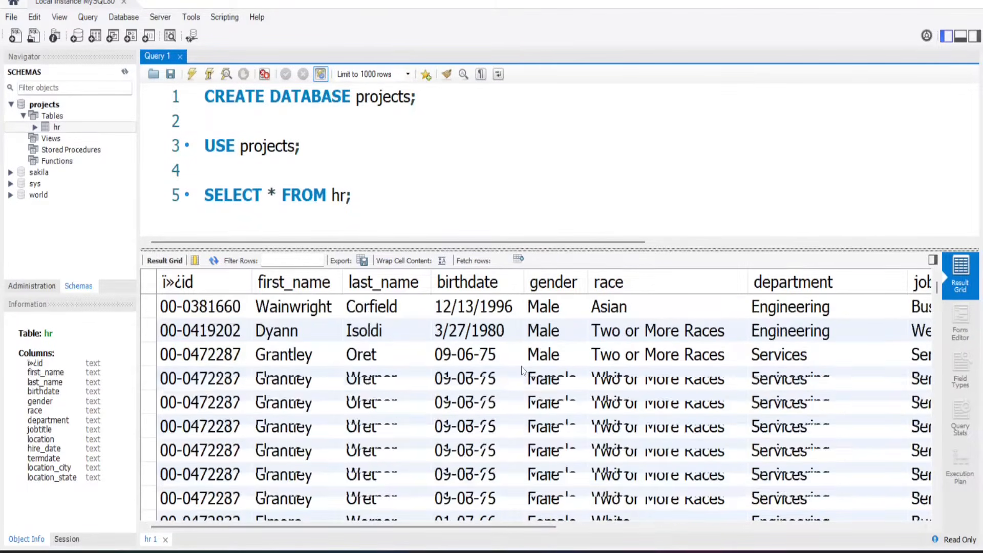
scroll(522, 369, up, 6)
scroll(522, 370, down, 15)
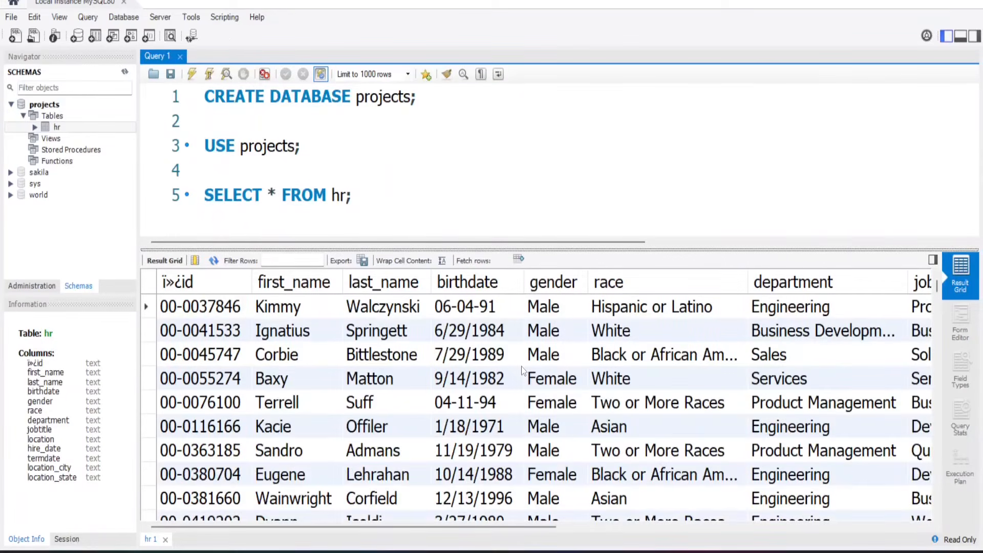
scroll(523, 370, up, 15)
Write and run an ALTER TABLE hr CHANGE COLUMN statement renaming ï»¿id to emp_id as VARCHAR(20) NULL, and display the output log.
click(360, 195)
key(Return)
key(Return)
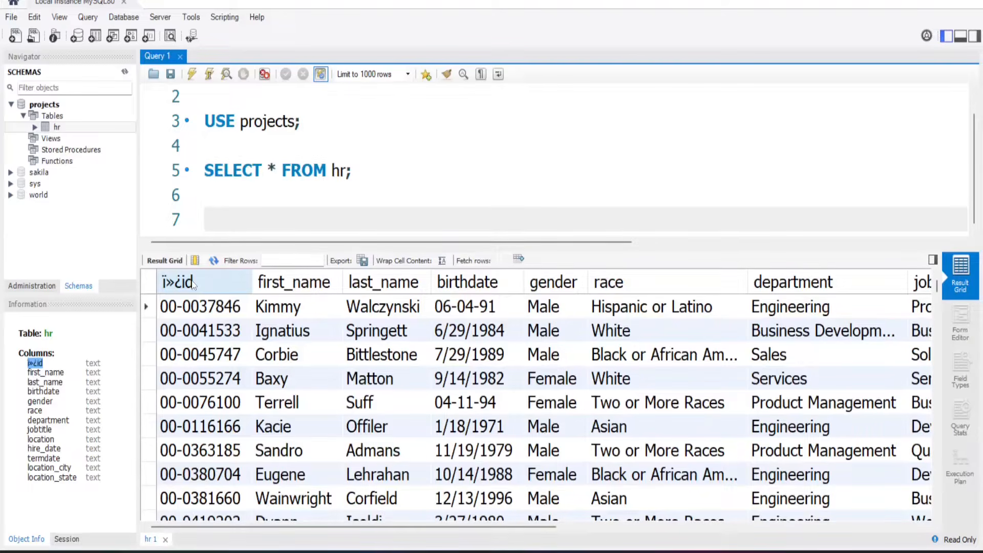
text(ALTER T)
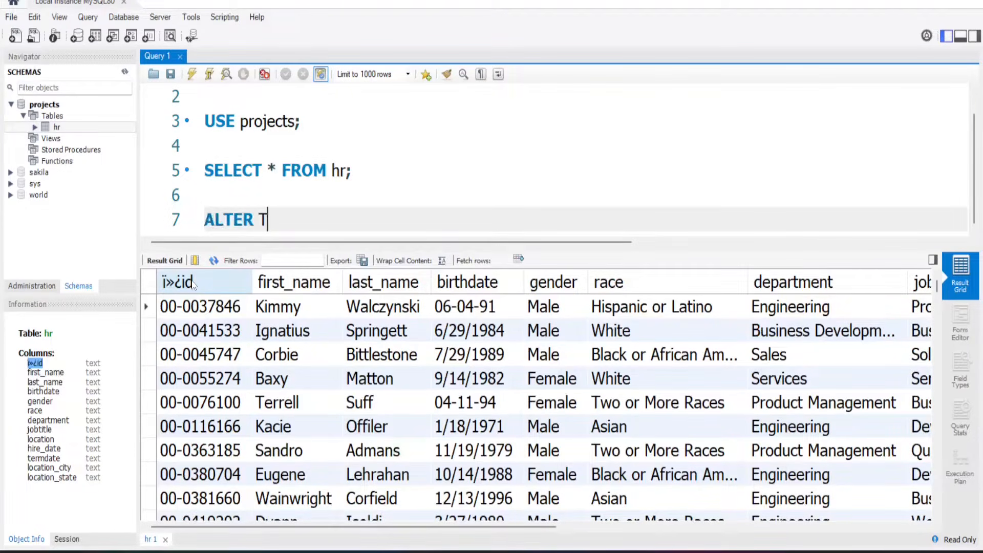
text(ABLE hr)
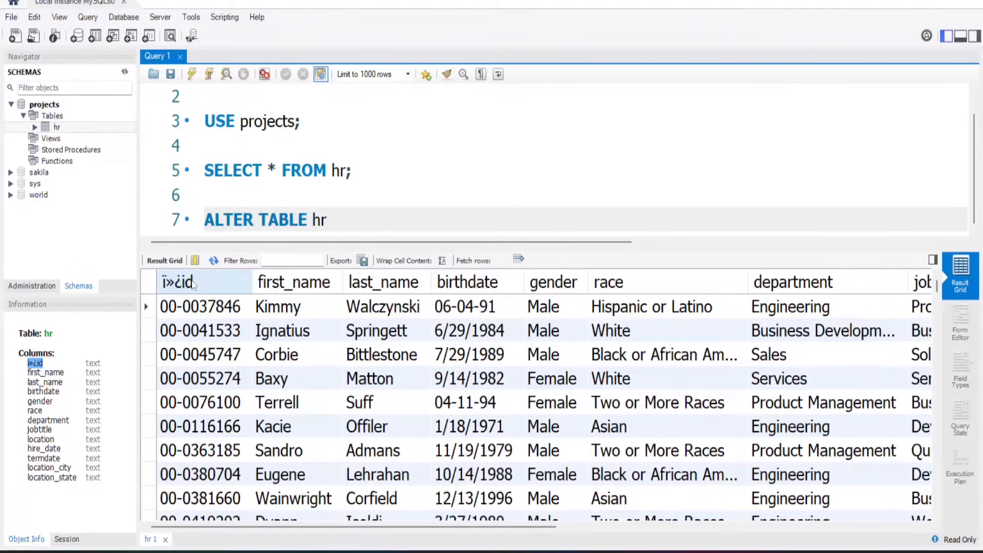
key(Return)
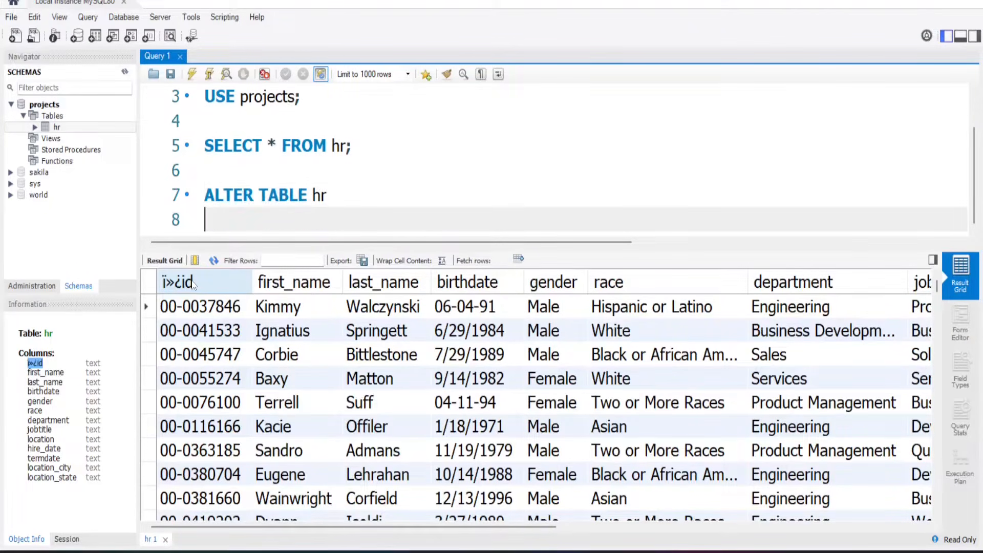
text(CHANGE COLUMN)
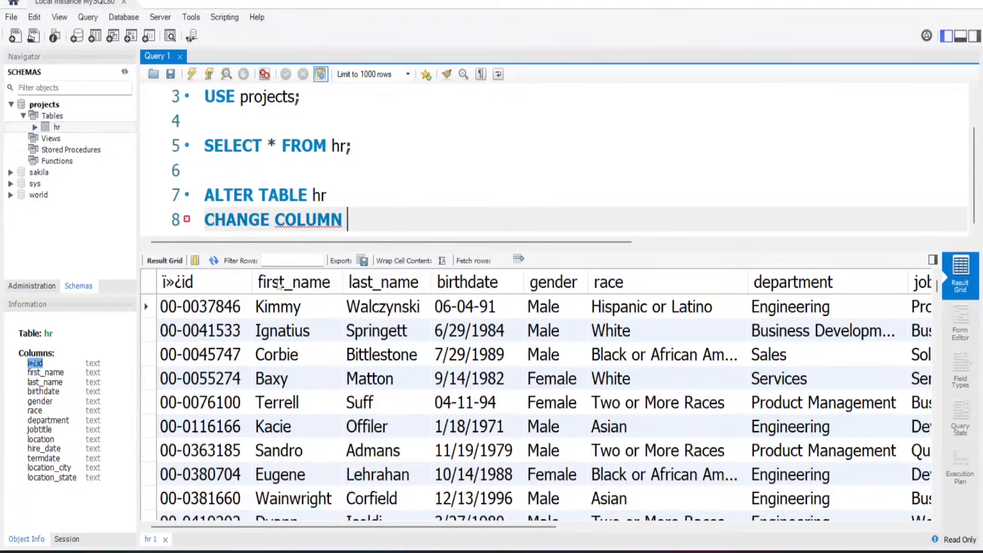
text(ï»¿id)
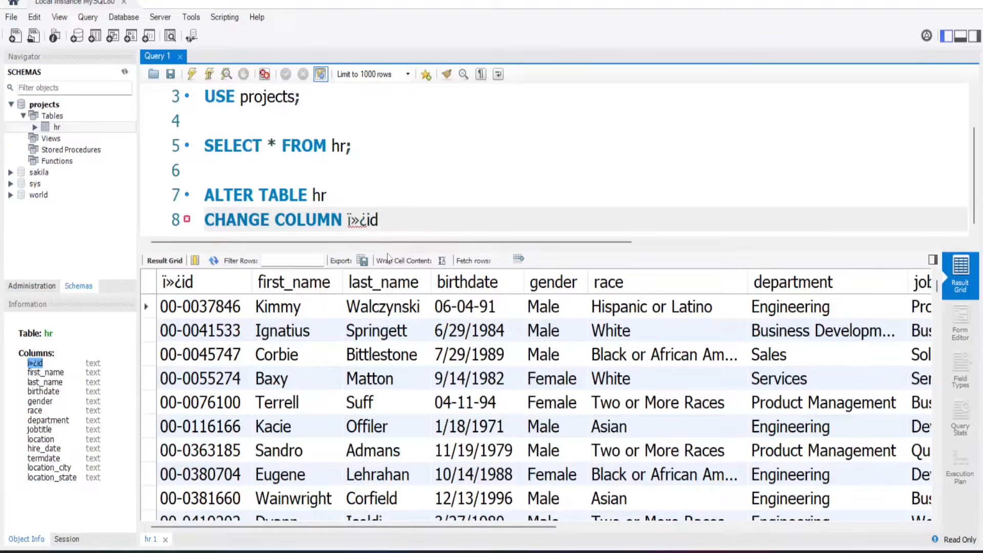
text(emp_id)
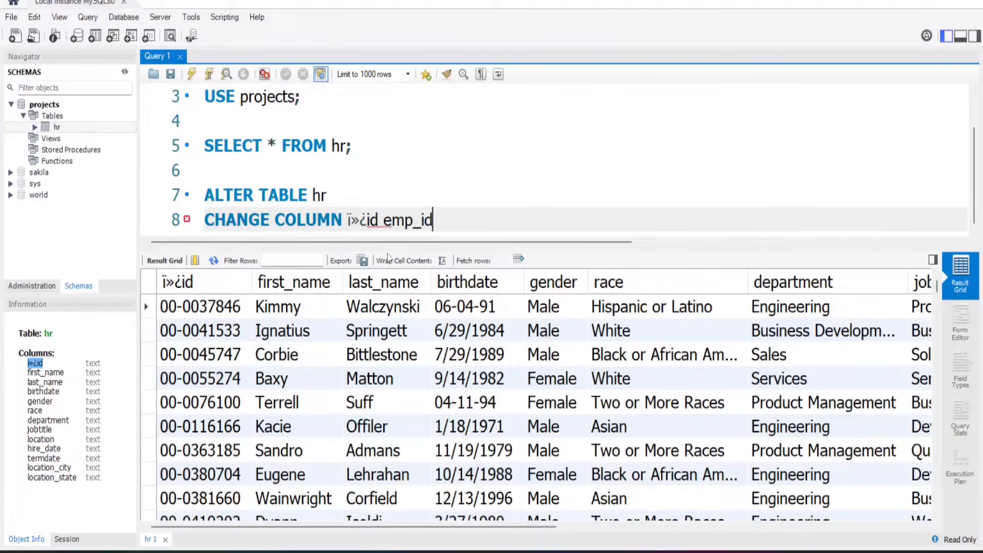
text( VARCH)
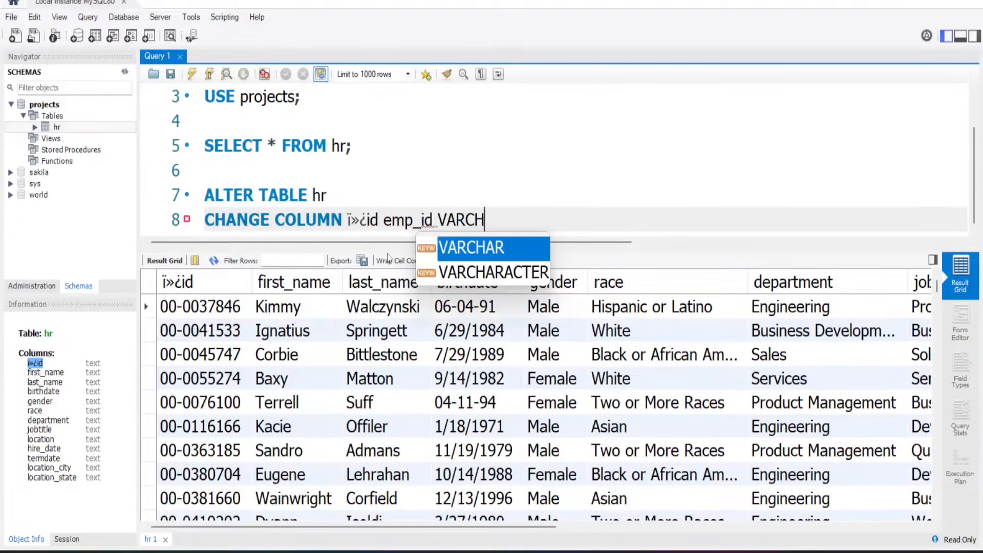
text(AR()
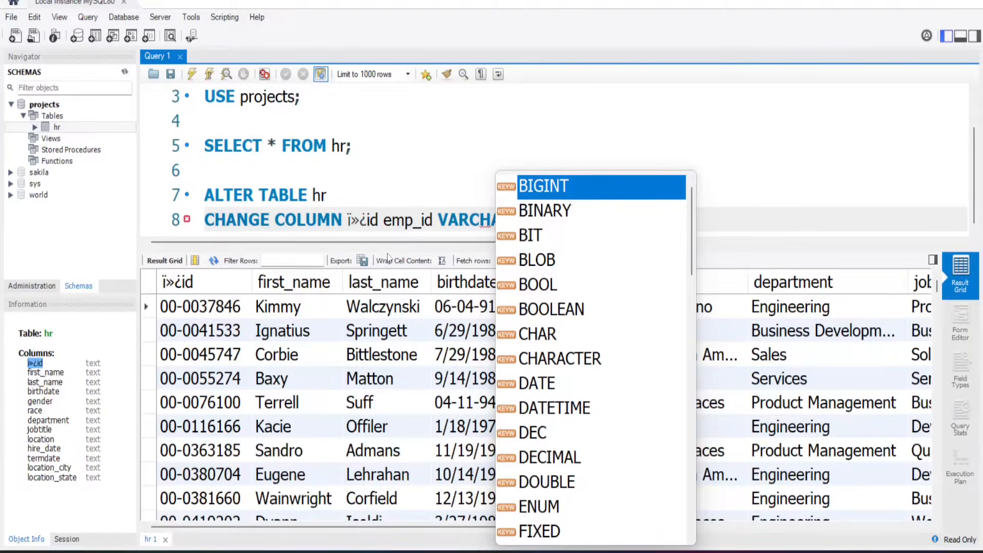
text(20) NU)
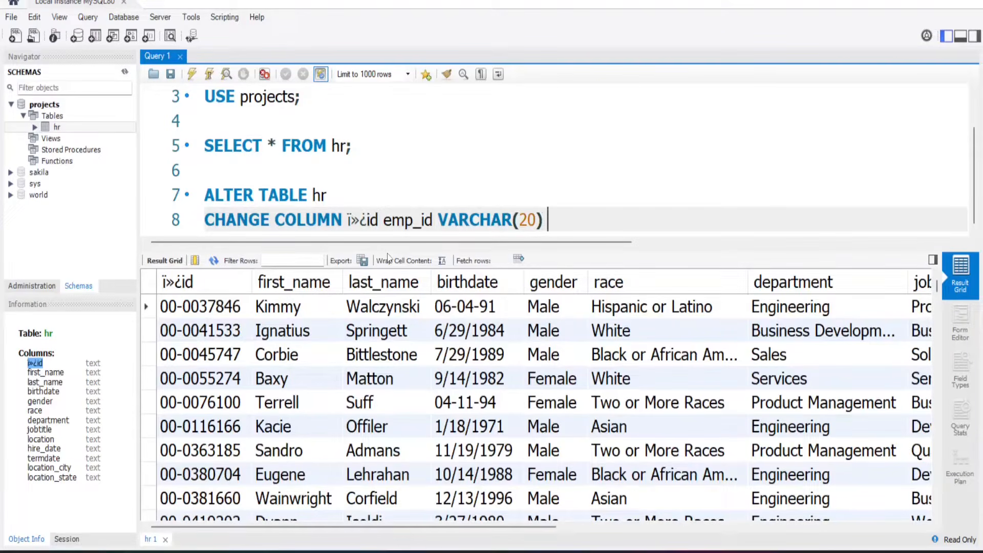
text(LL;)
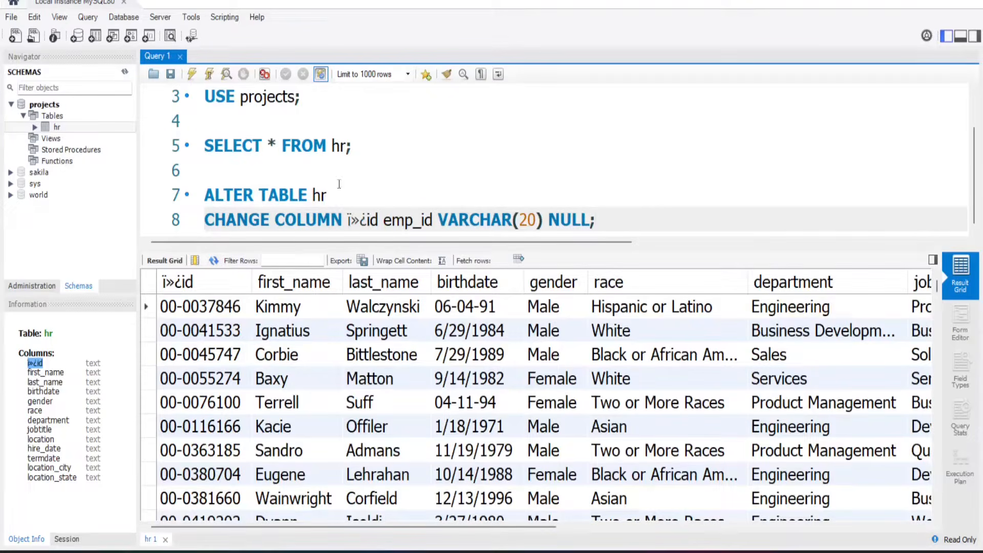
click(211, 75)
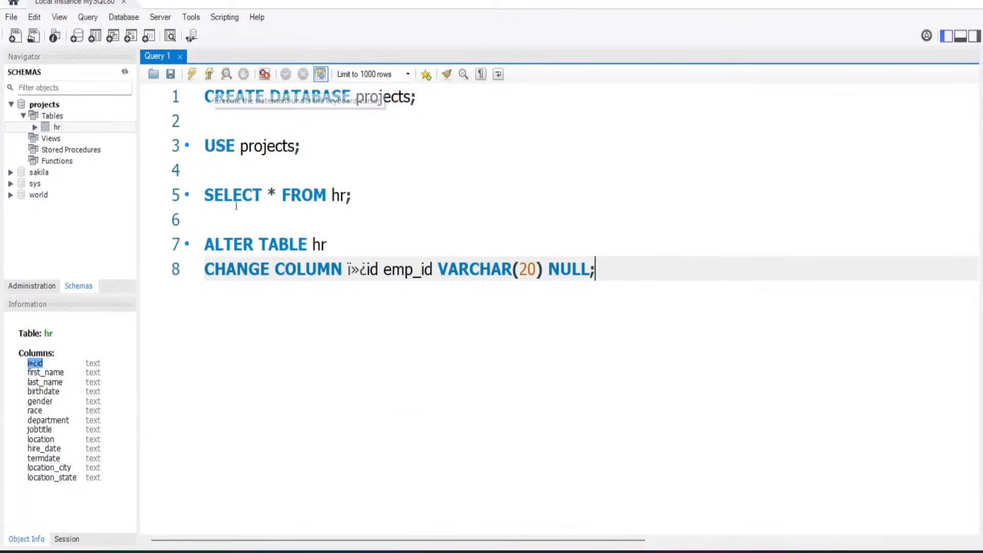
click(960, 37)
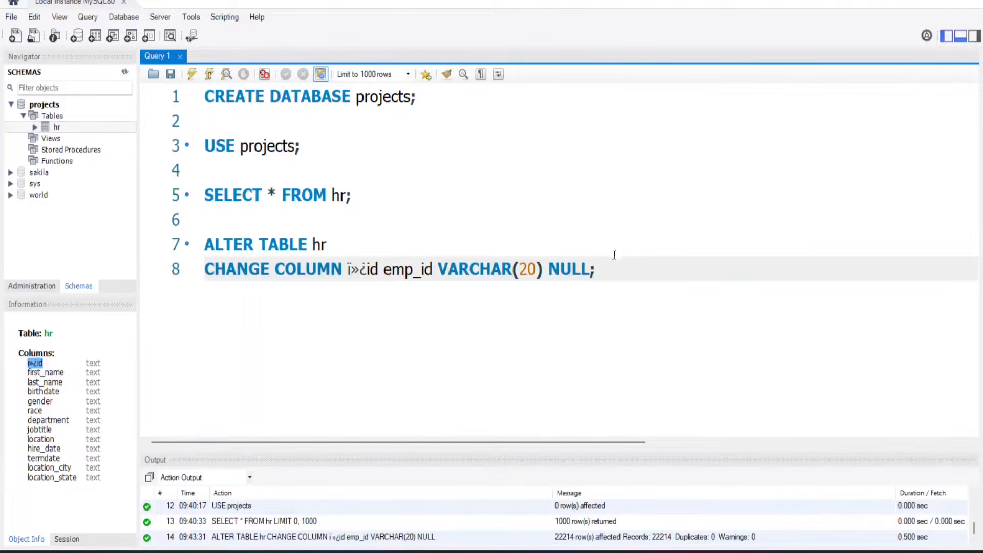
Rerun SELECT * FROM hr; and refresh the schemas to check the renamed ID column.
key(Return)
key(Return)
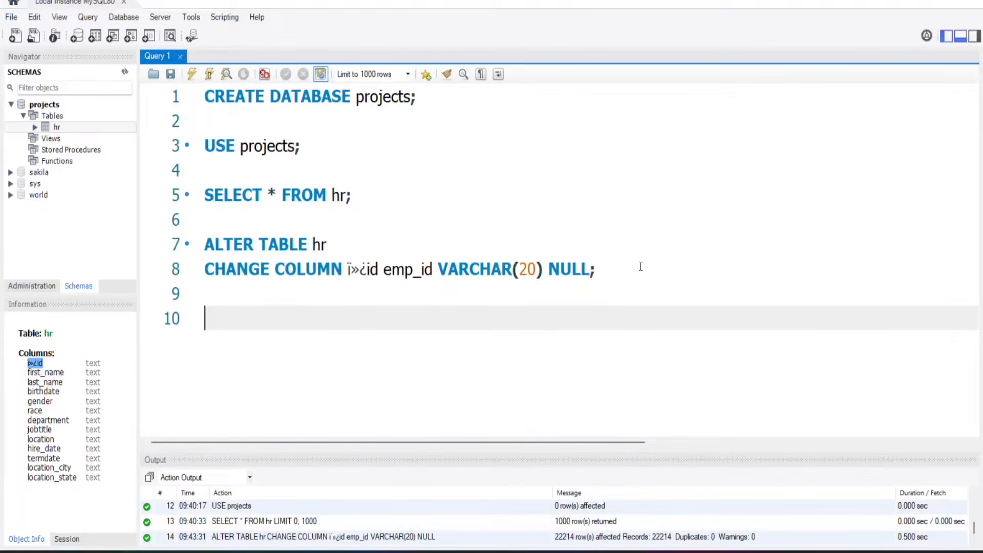
click(361, 199)
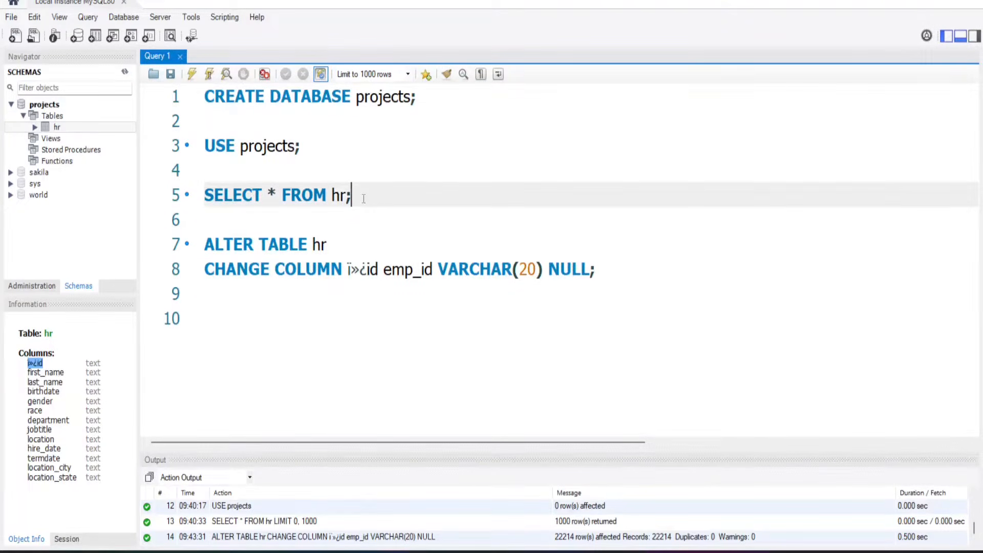
click(209, 75)
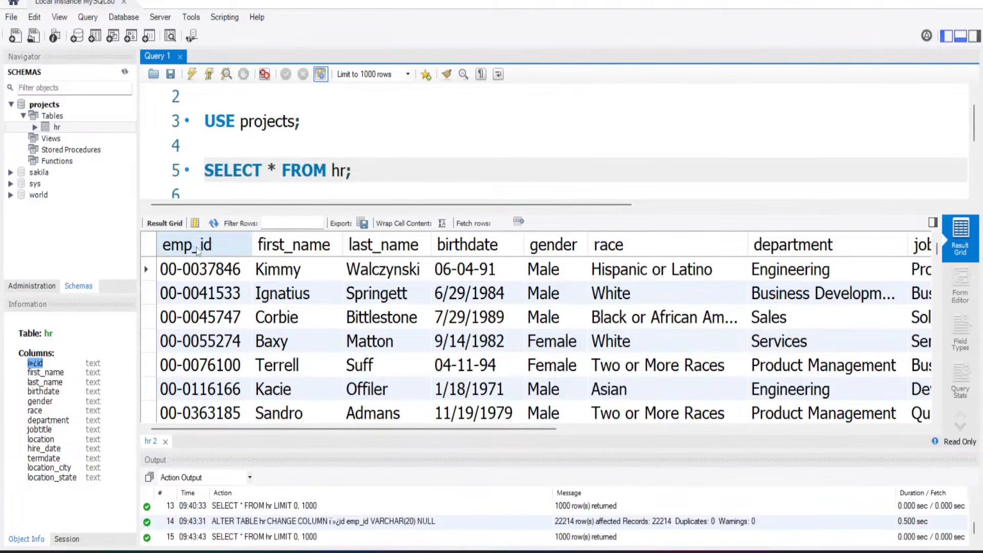
click(124, 73)
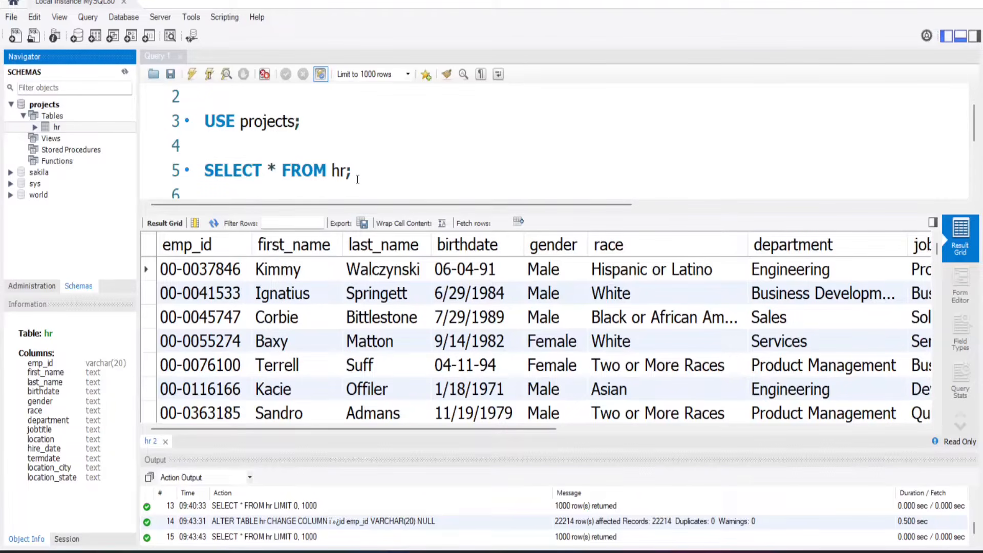
Hide the output log, then add and run DESCRIBE hr; to list the data types of the table's columns.
scroll(360, 160, down, 2)
click(960, 36)
click(222, 220)
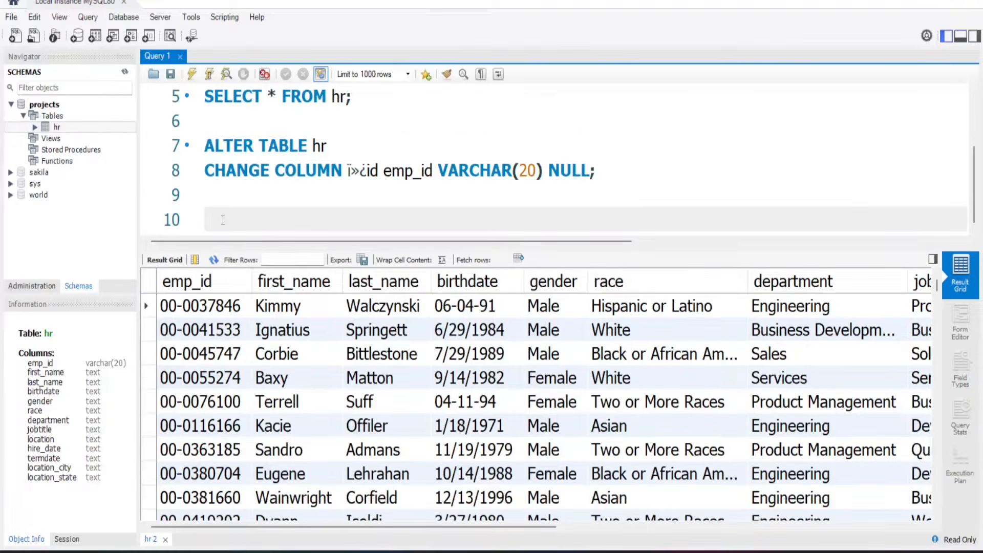
text(DESCRIBE hr;)
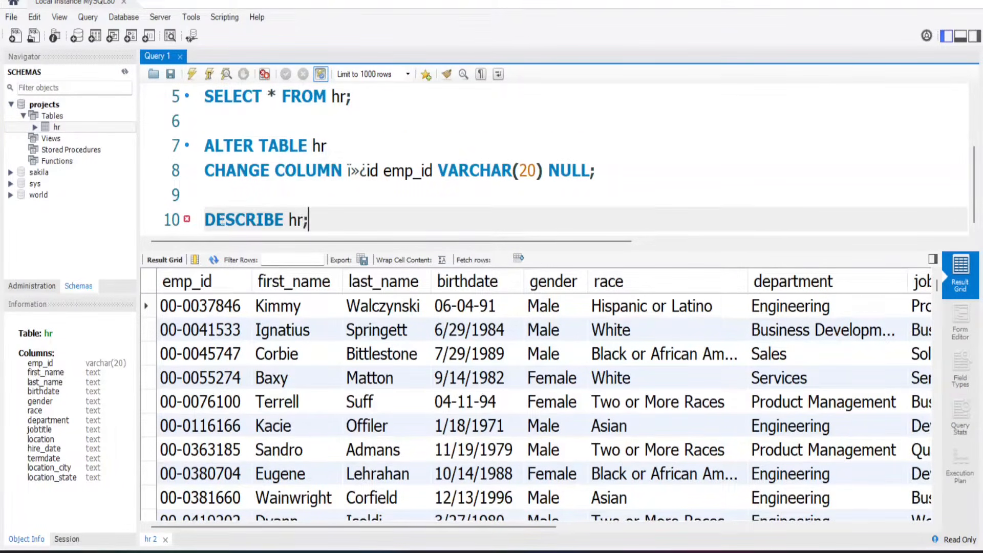
click(214, 75)
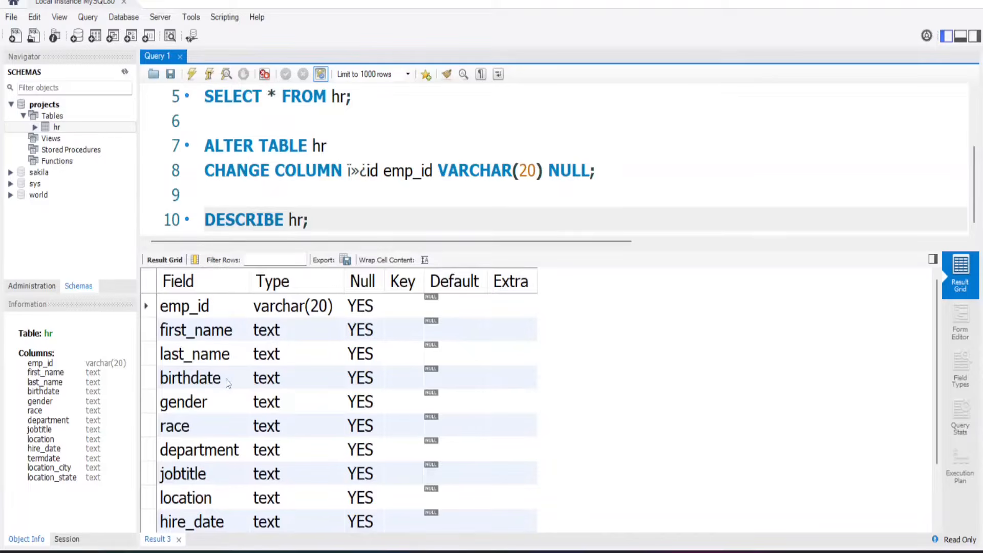
Add and run SELECT birthdate FROM hr; and examine the date formats in the returned column.
click(365, 221)
key(Return)
key(Return)
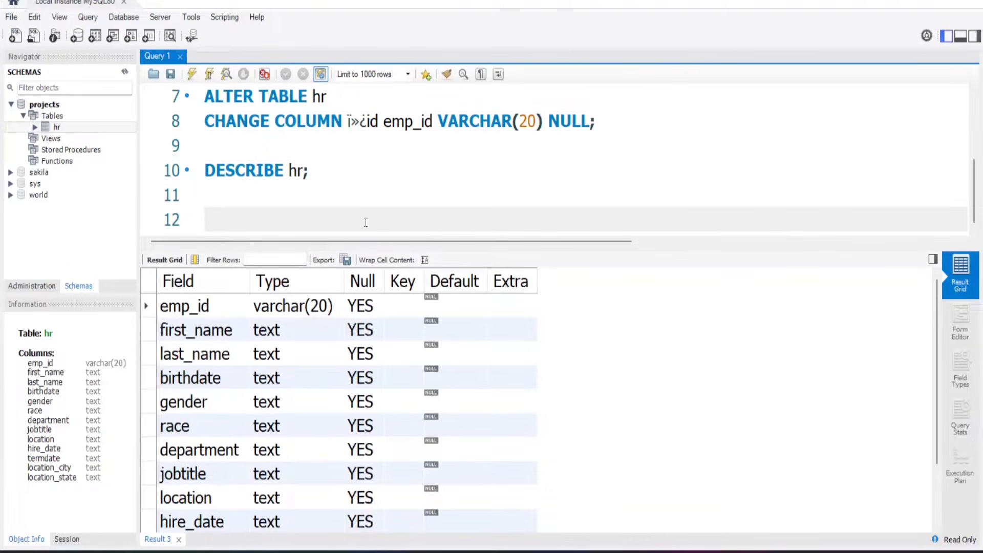
text(SELECT birthdate FROM hr;)
key(ctrl+Return)
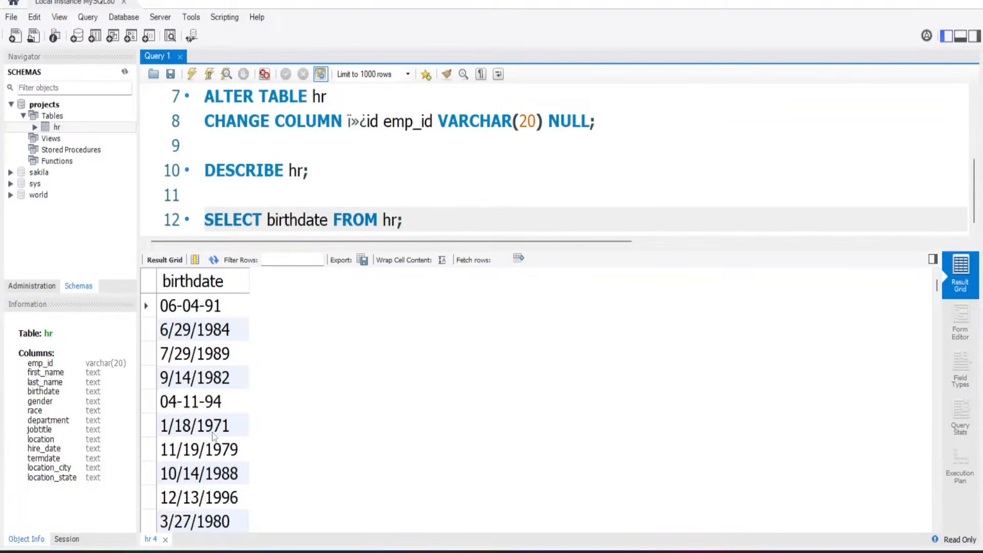
click(184, 328)
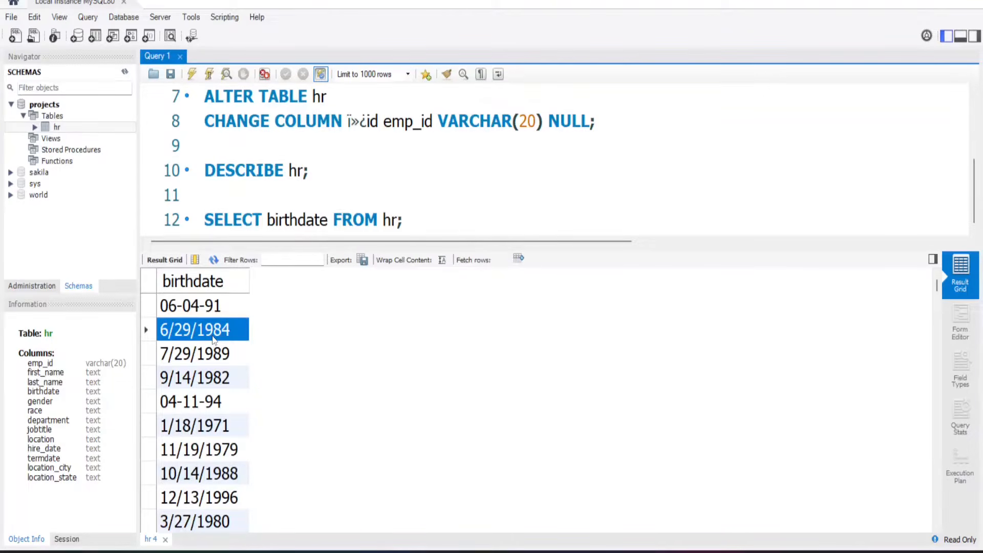
Begin a new statement below the birthdate query with UPDATE hr and SET birthdate = CASE on separate lines.
click(428, 221)
key(Return)
key(Return)
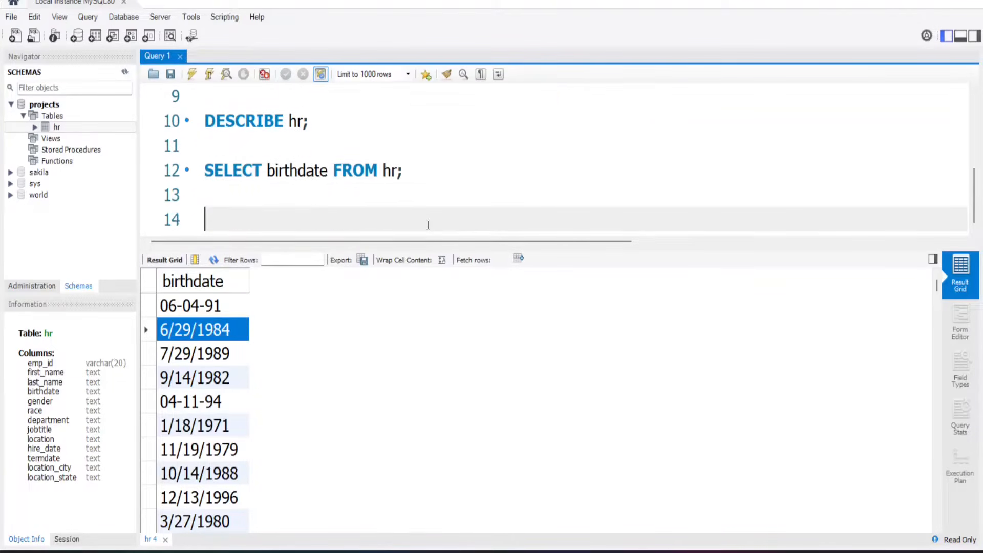
text(U)
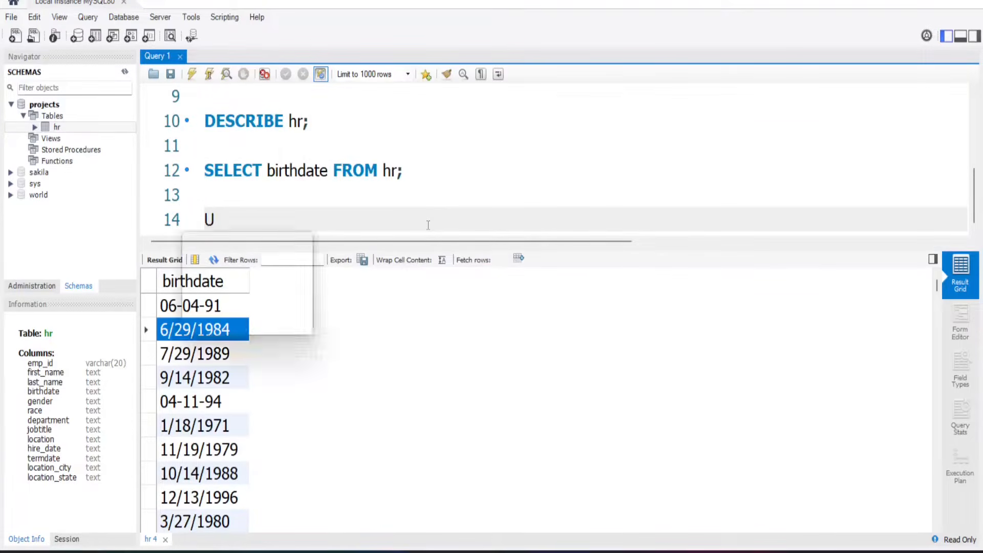
text(PDATE hr)
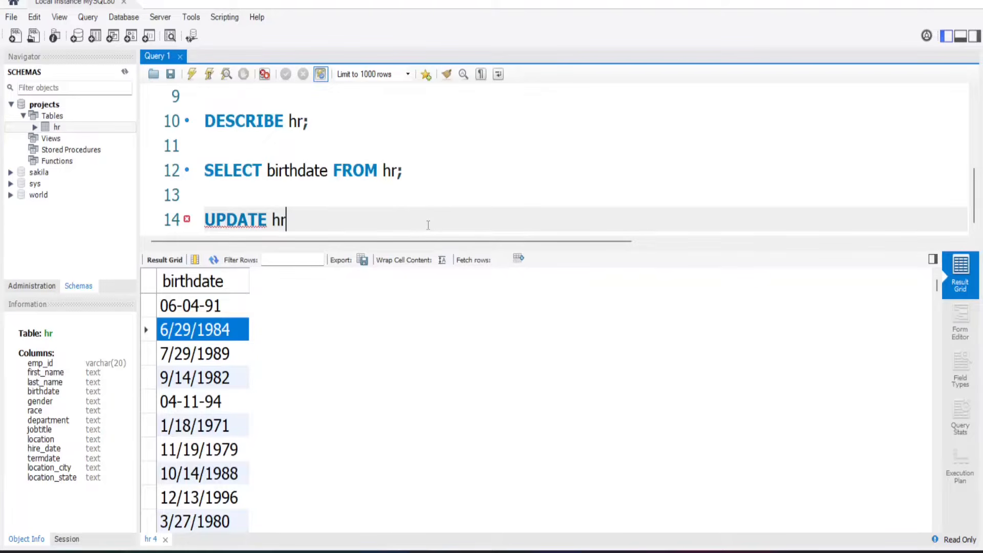
key(Return)
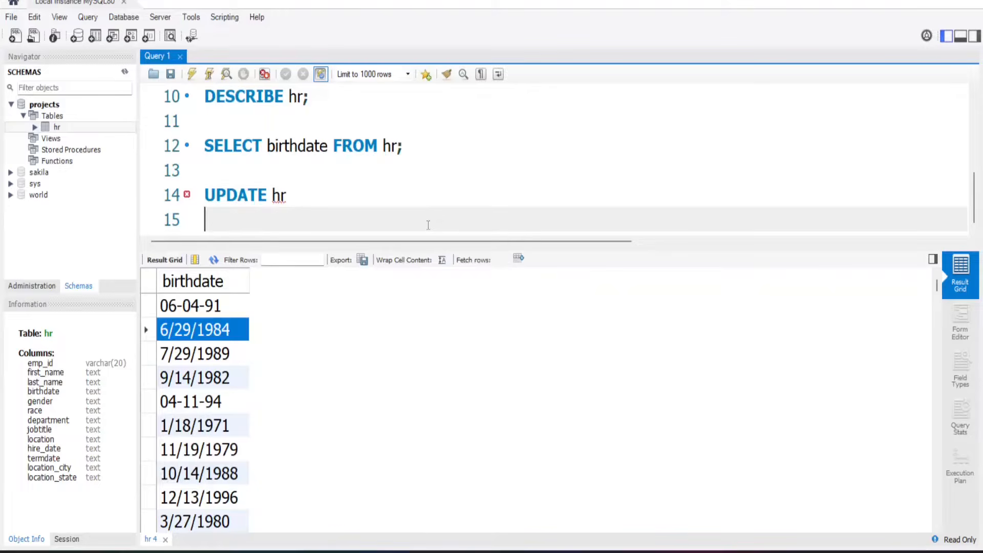
text(SET birthdate)
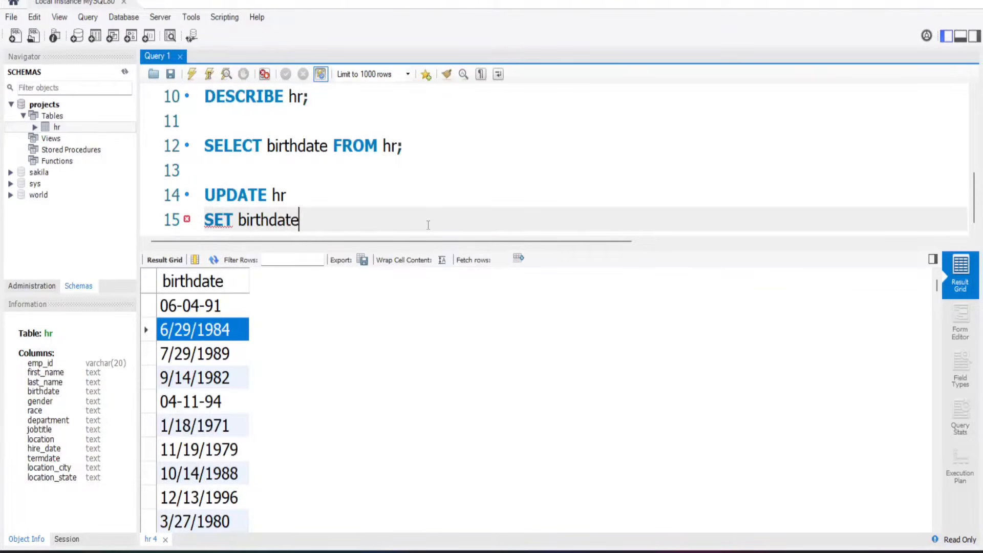
text( = CASE)
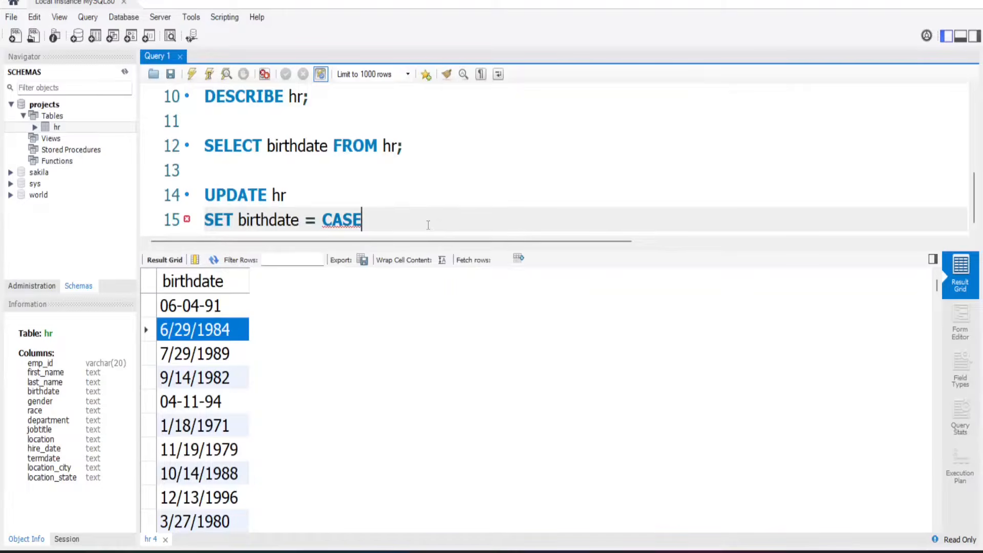
Add an indented condition to the CASE expression: WHEN birthdate LIKE '%/%' THEN.
key(Return)
key(Tab)
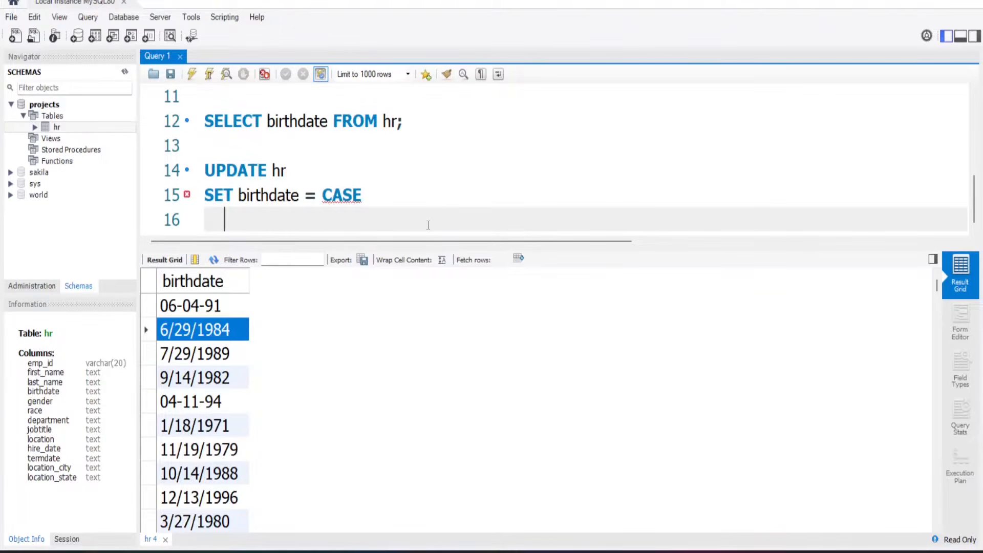
text(WHEN birthdate LIKE ')
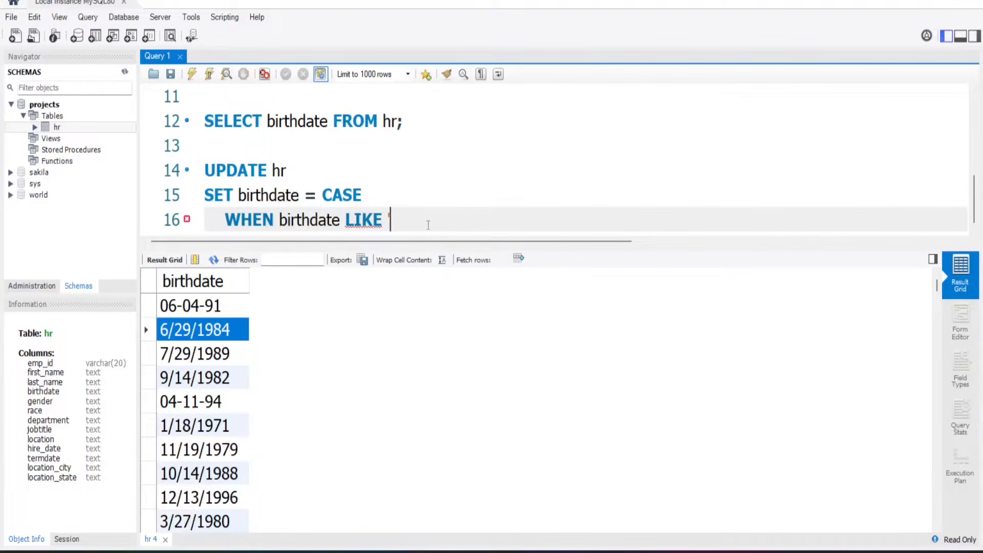
text(%/%')
text(THEN)
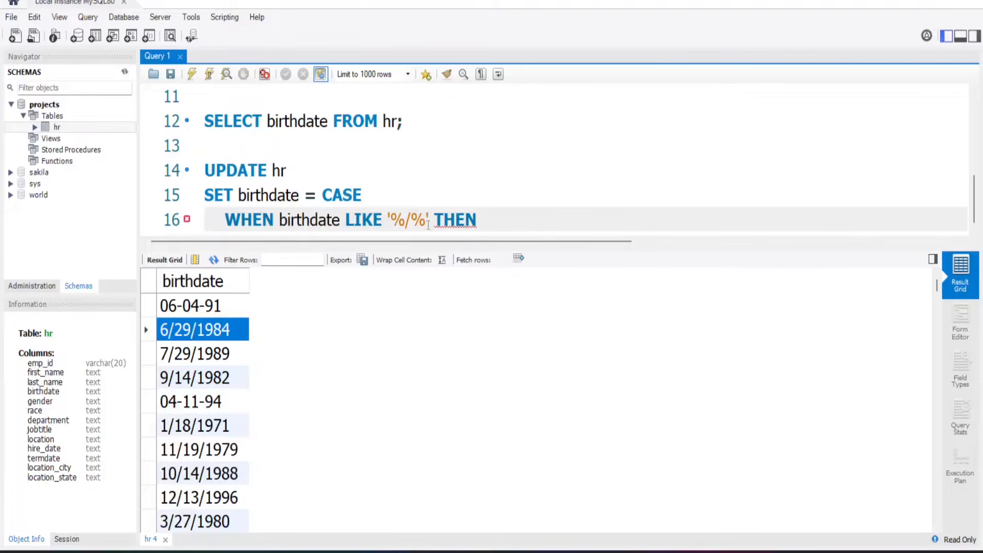
Complete the slash condition's THEN part with str_to_date(birthdate, '%m/%d/%Y').
text( STR_TO)
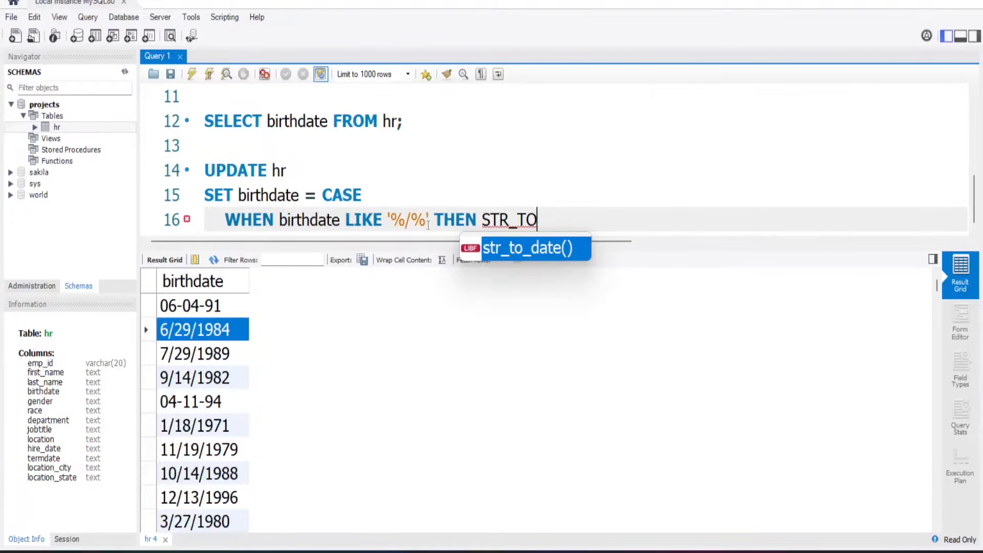
key(Return)
key(Left)
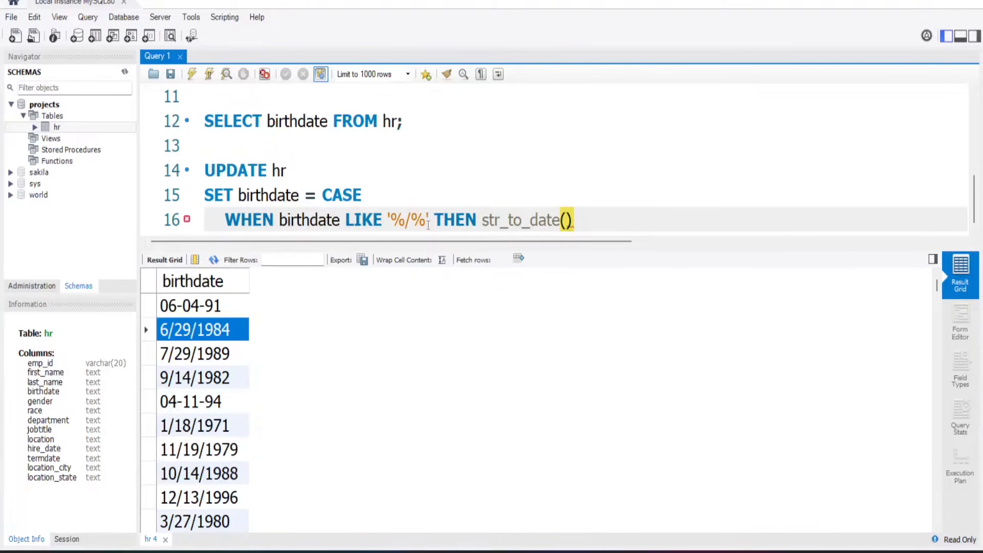
text(birthd)
text(ate,)
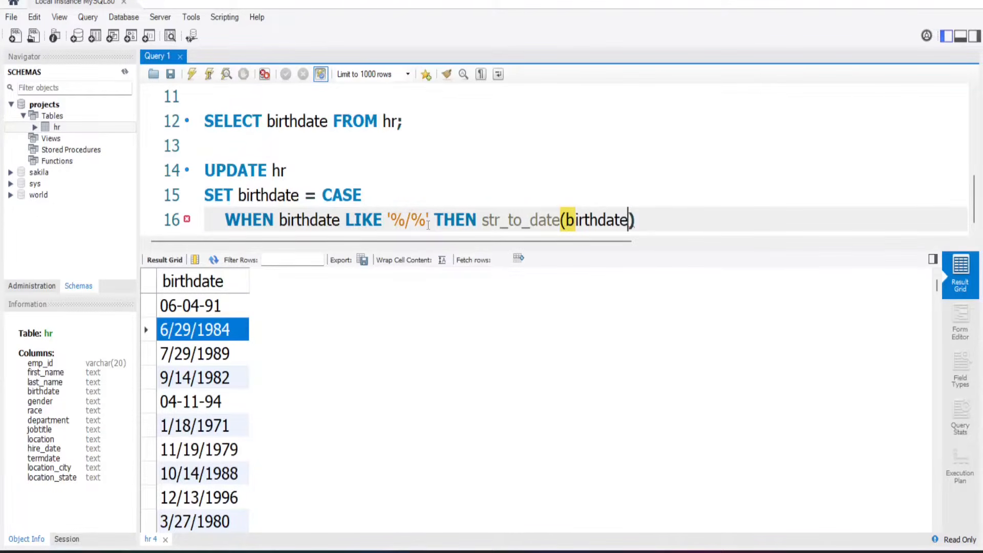
text( ')
text(%)
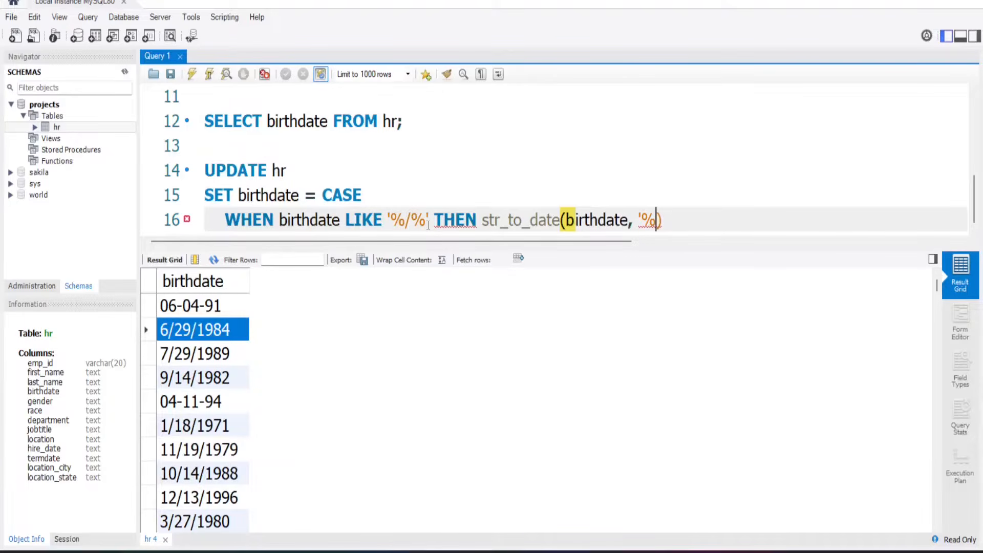
text(m/%d)
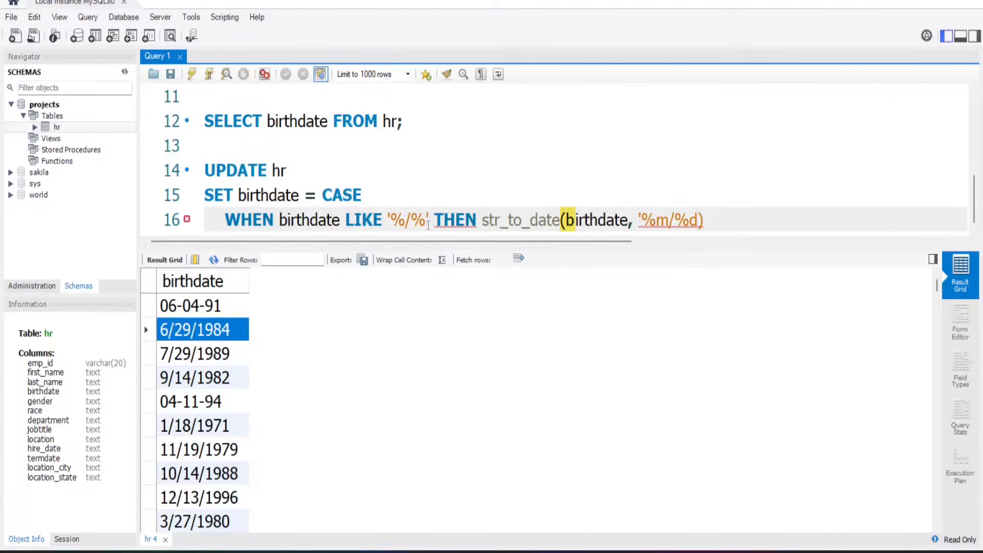
text(%)
key(BackSpace)
text(/%Y')
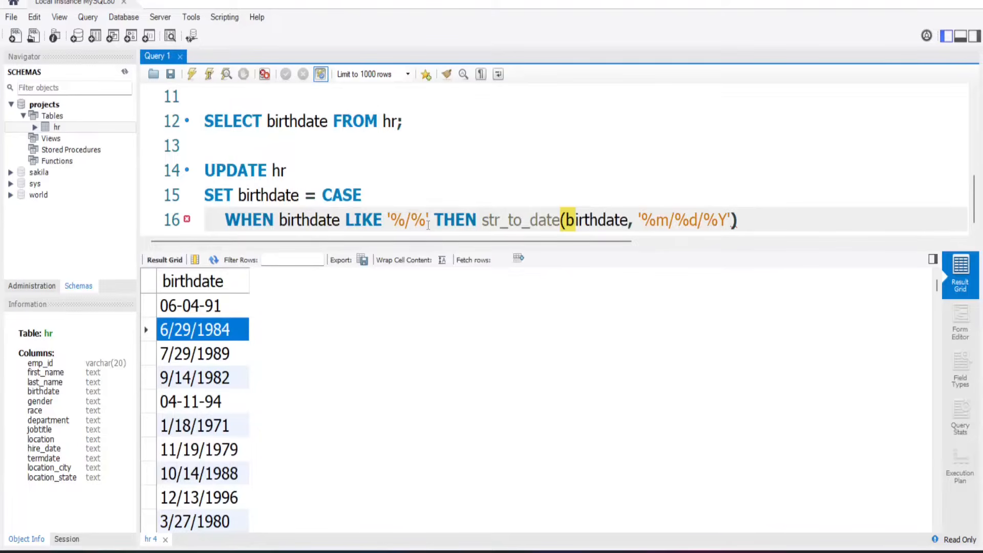
Nest the str_to_date call of the slash condition inside an opening date_format( function.
click(745, 221)
click(482, 221)
text(DATE)
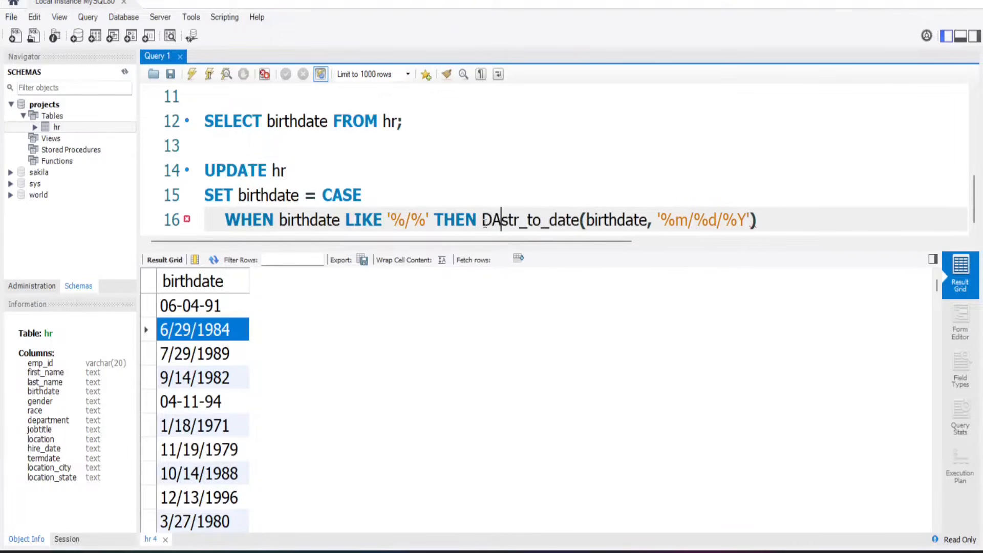
text(_)
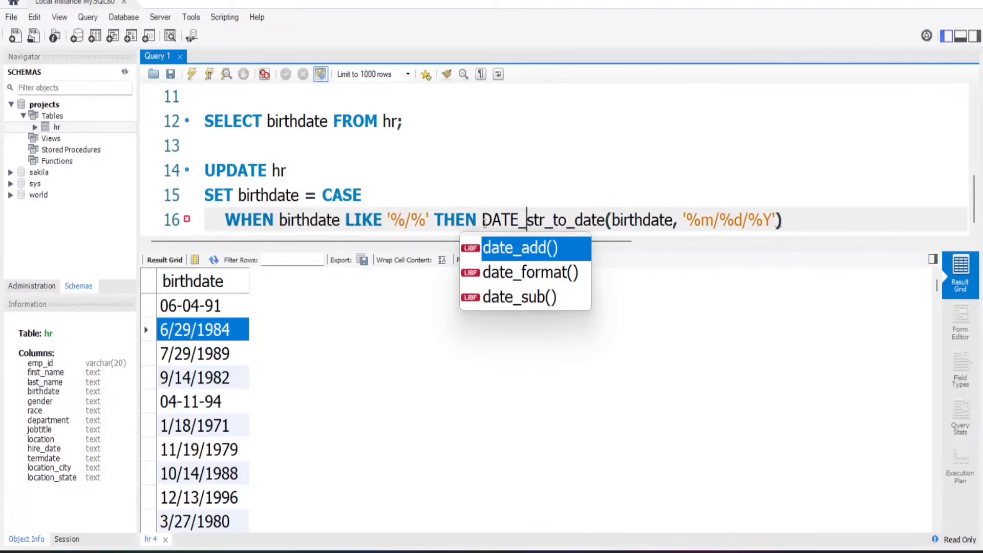
key(Down)
key(Return)
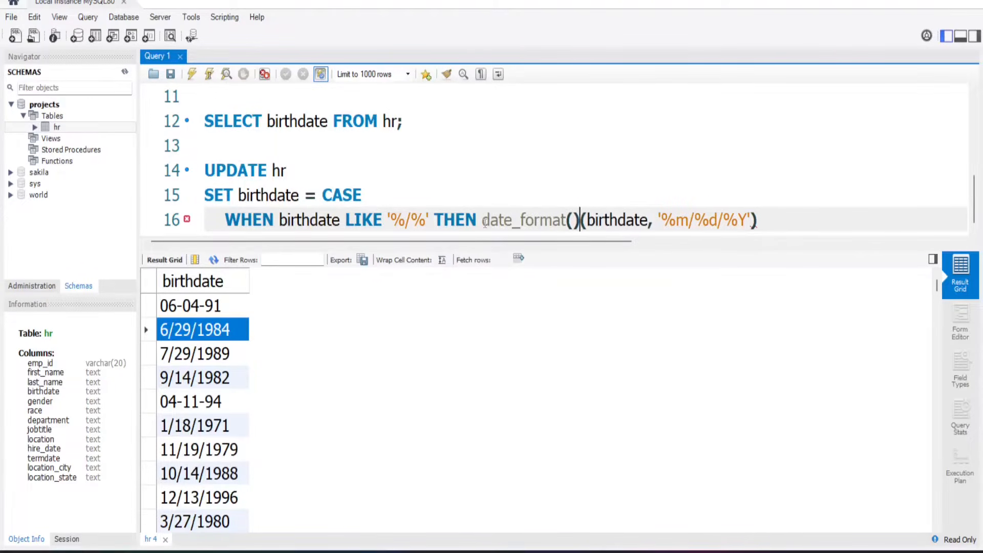
key(BackSpace)
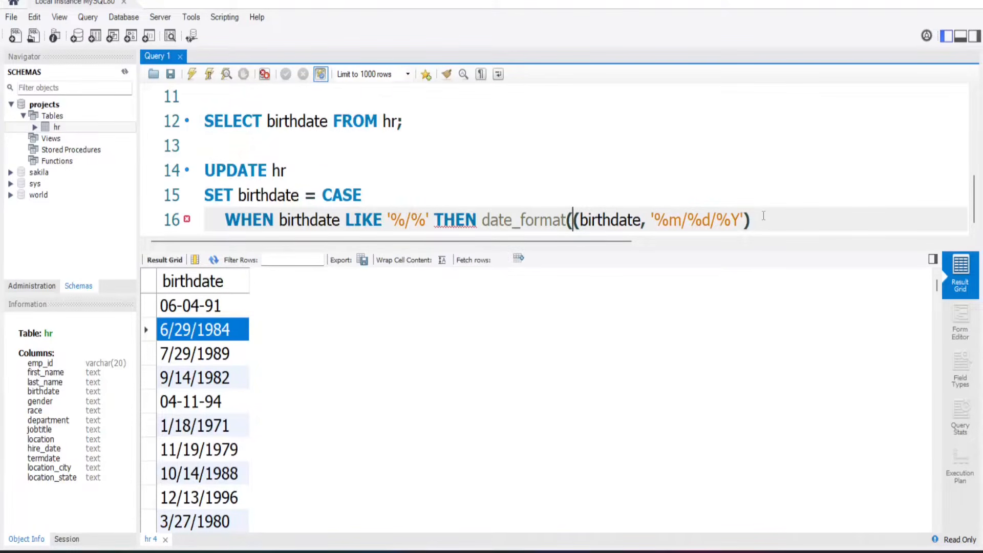
text(STR_TP)
key(BackSpace)
text(O)
key(BackSpace)
key(BackSpace)
key(BackSpace)
key(BackSpace)
key(BackSpace)
key(BackSpace)
text(st)
key(BackSpace)
text(tr_to_date)
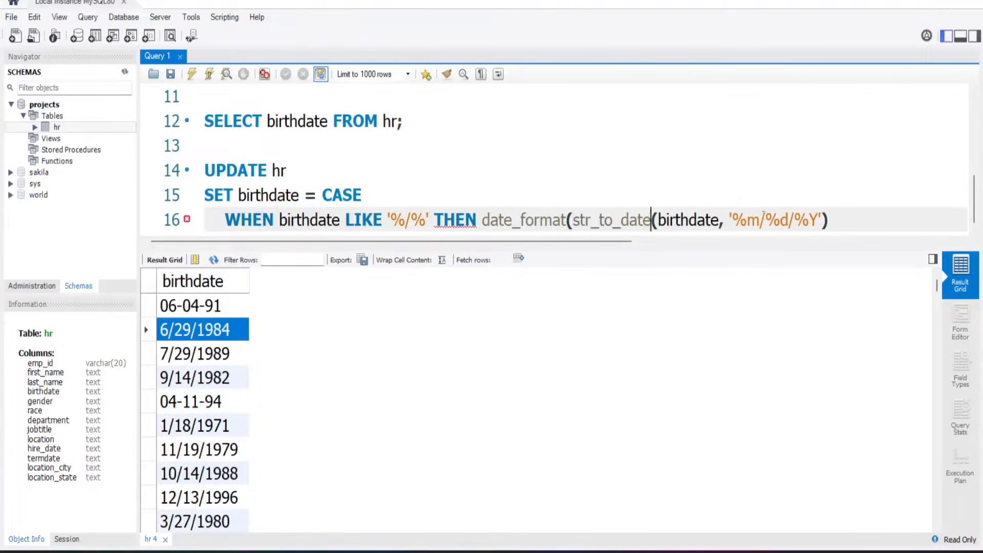
Give date_format the output format '%Y-%m-%d' as its second argument and close its parenthesis.
click(845, 223)
text(, '%Y)
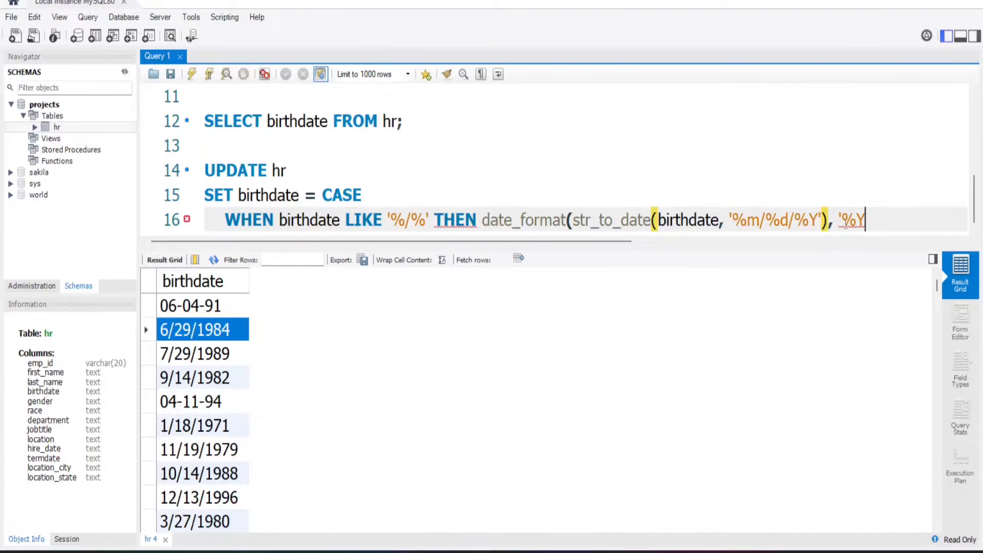
text(-)
text(%)
text(m)
text(%D)
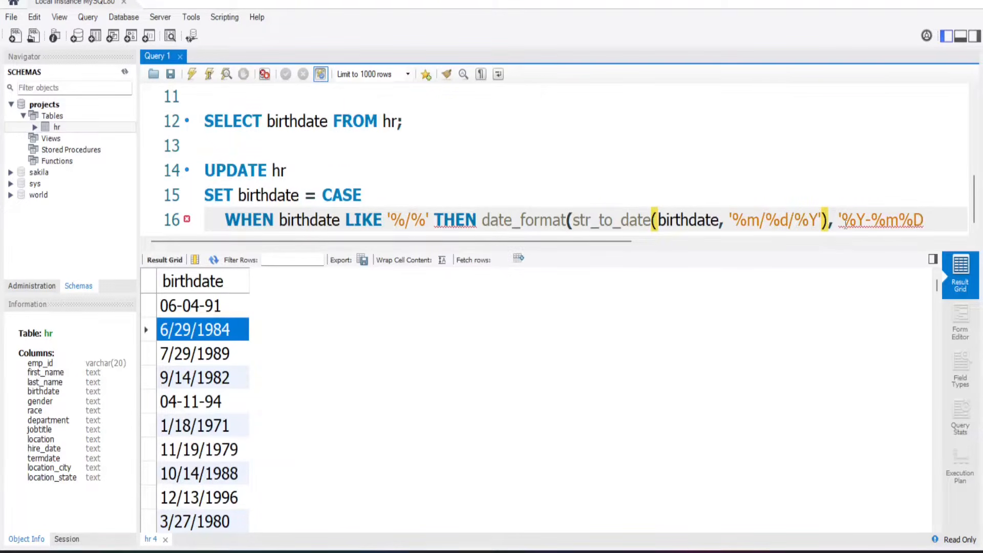
key(BackSpace)
key(BackSpace)
text(-%d'))
Add a second WHEN birthdate LIKE line and complete it with a copy of the first condition's pattern and THEN expression.
key(Return)
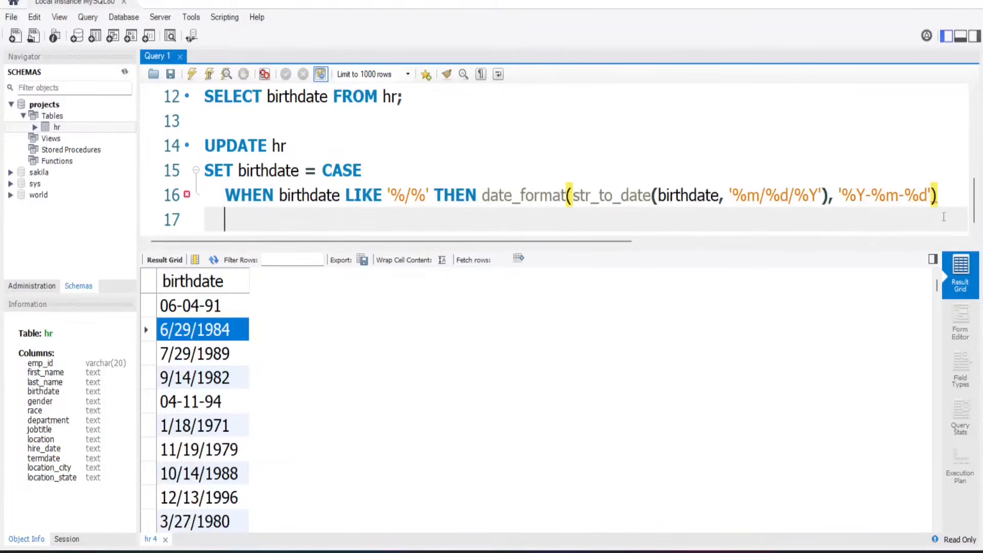
text(WHEN bi)
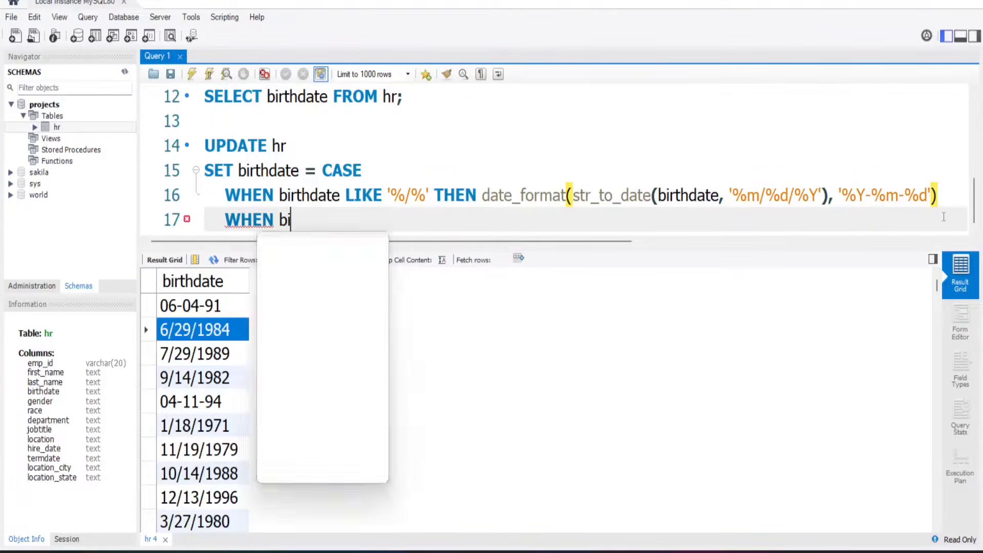
text(rthdate LIE)
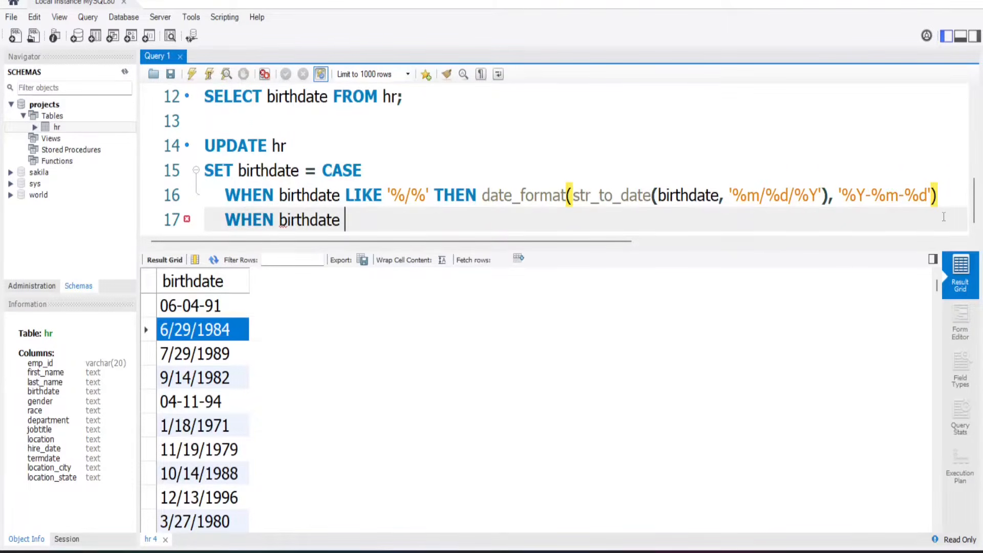
key(BackSpace)
text(KE)
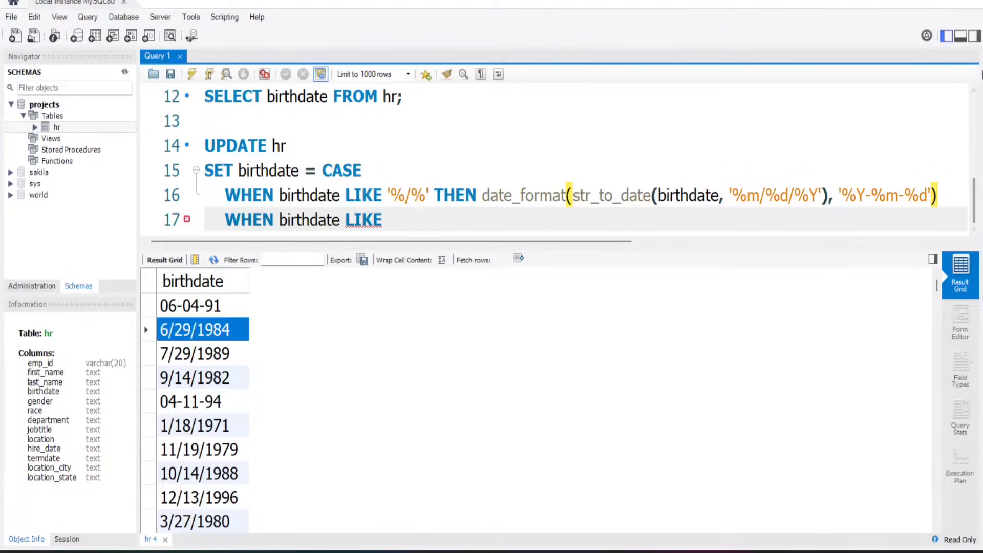
click(387, 196)
key(shift+End)
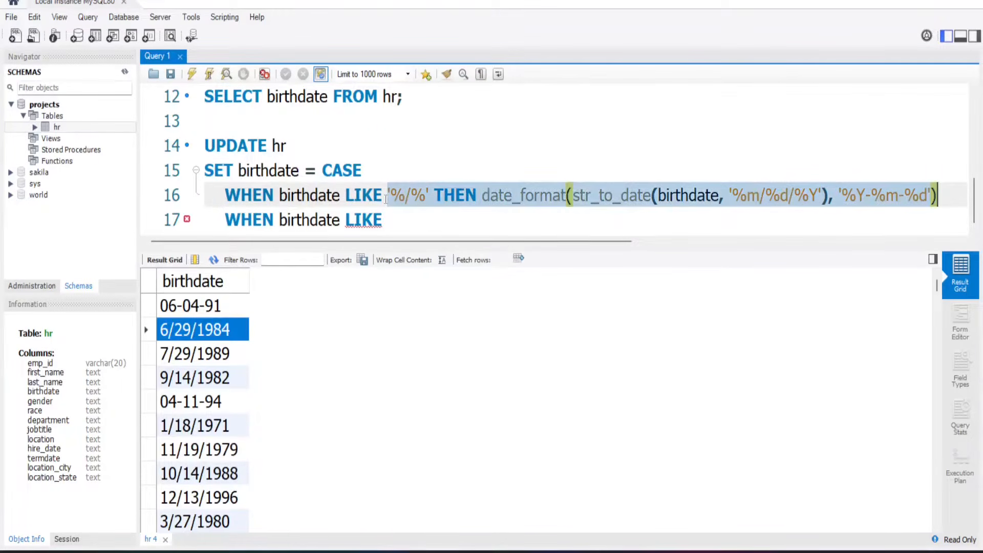
key(ctrl+c)
click(393, 220)
key(ctrl+v)
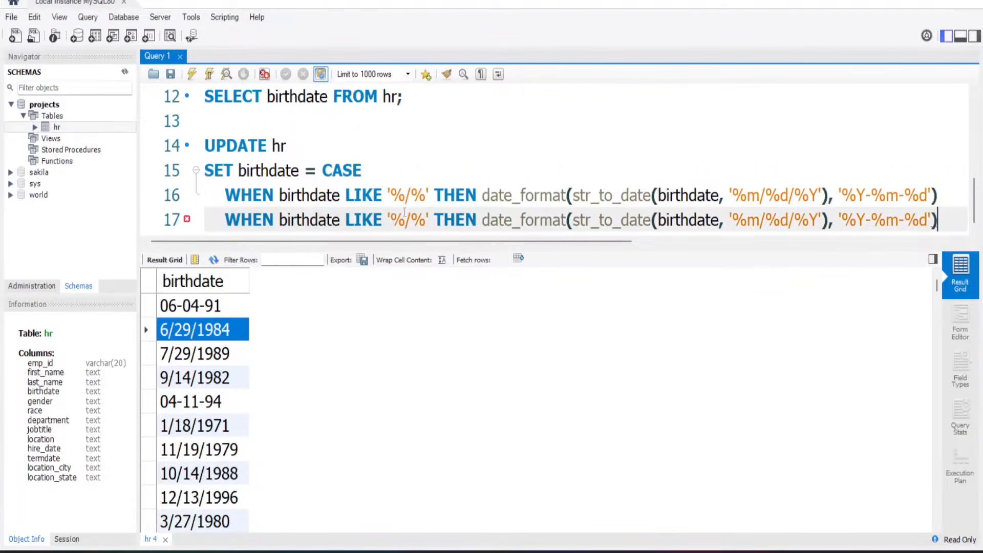
Replace the slashes in the second condition with hyphens, giving the pattern '%-%' and the input format '%m-%d-%Y'.
click(411, 218)
key(BackSpace)
text(-)
click(766, 220)
key(BackSpace)
text(-)
click(796, 221)
key(BackSpace)
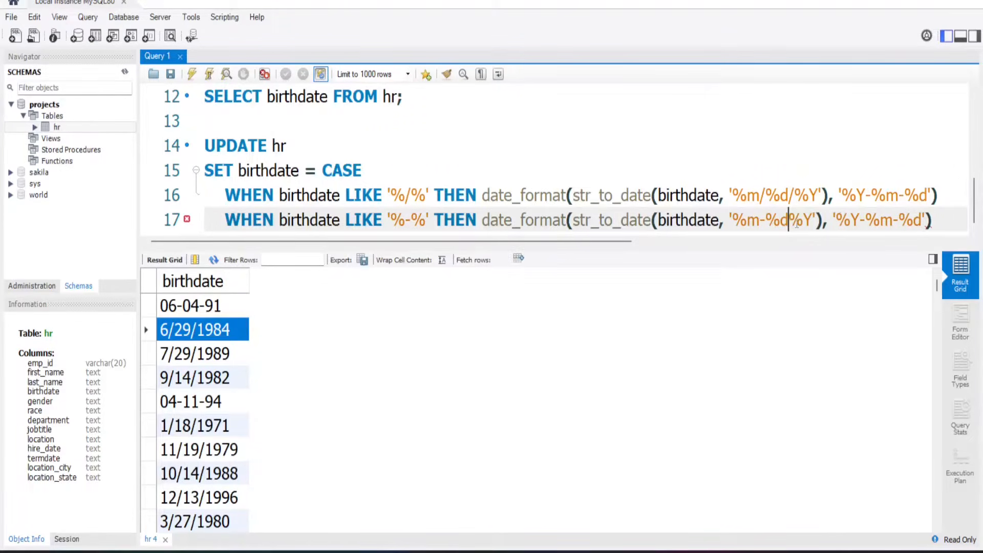
text(-)
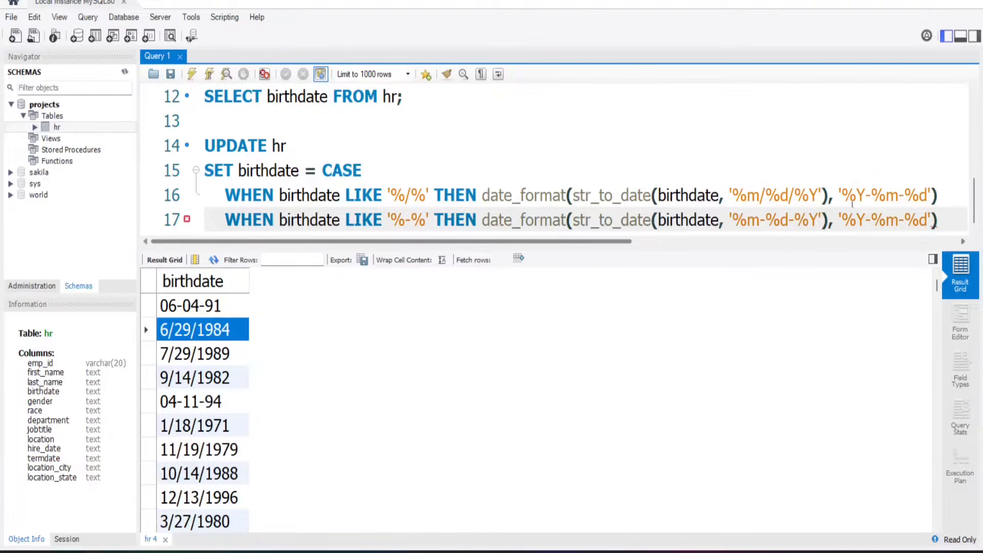
Add an ELSE NULL line below the second WHEN condition of the CASE expression.
click(942, 219)
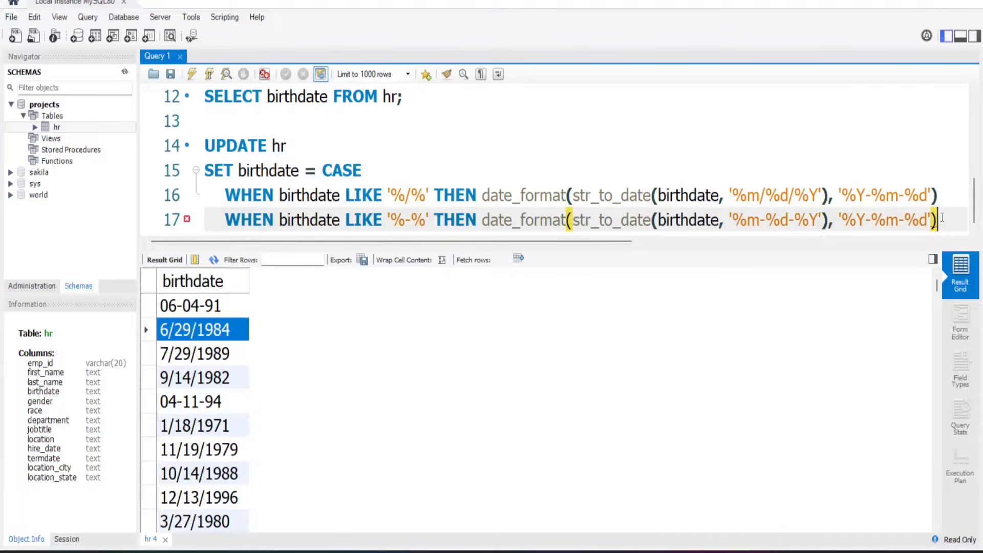
key(Return)
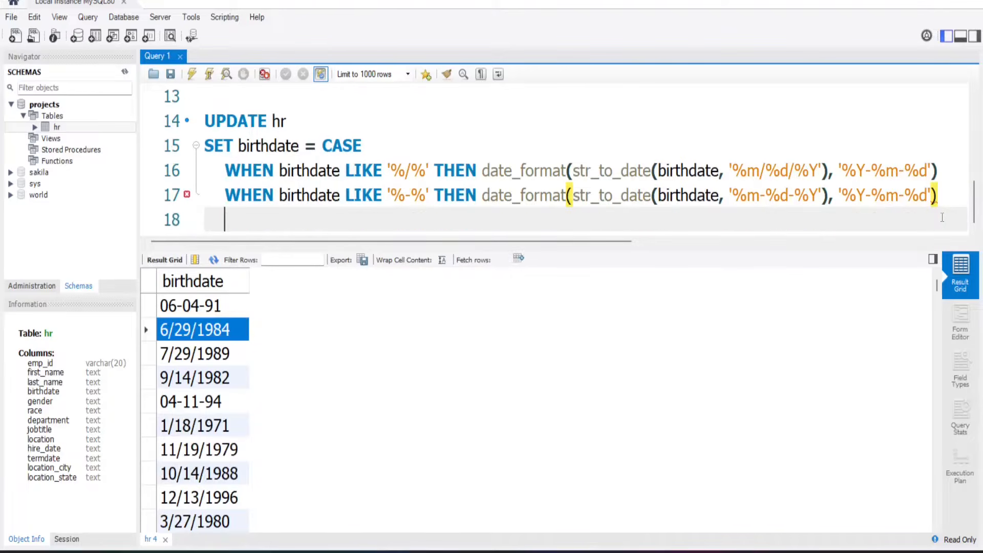
text(ELSE )
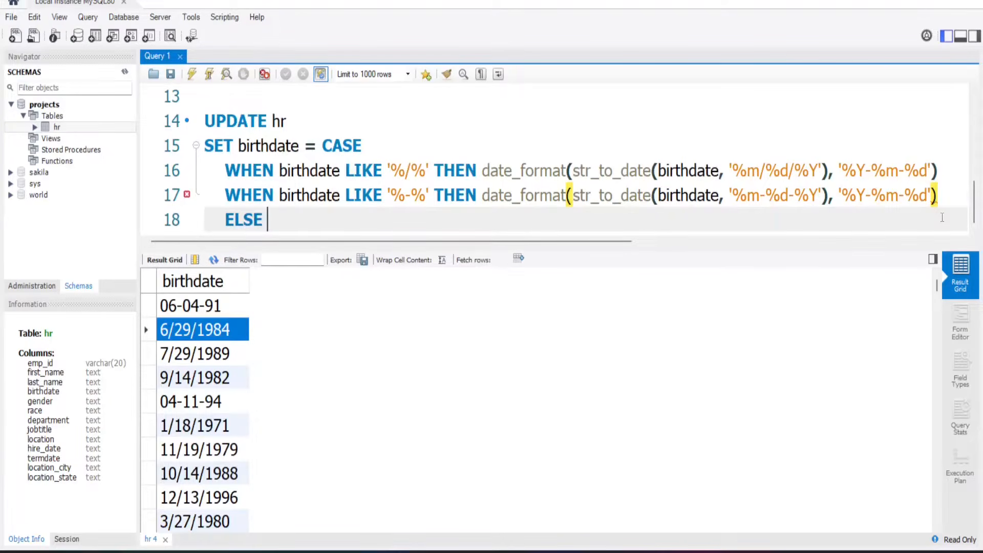
text(NULL)
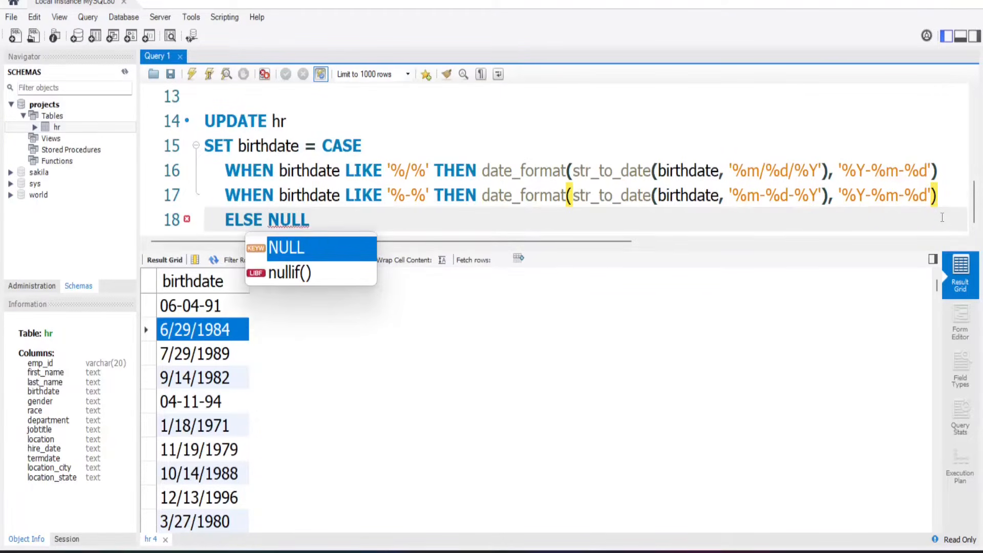
key(Escape)
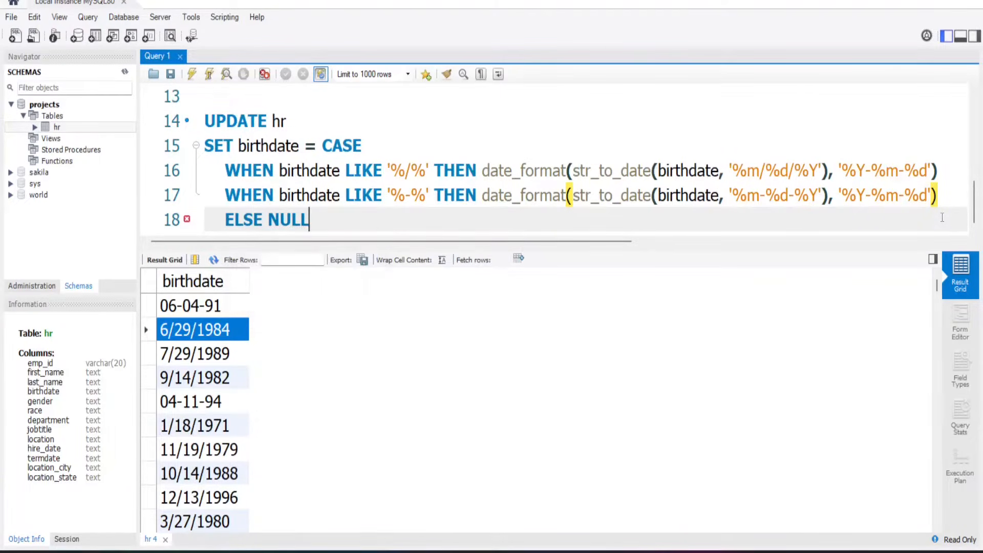
Close the CASE expression with END; on its own line and run the UPDATE statement on hr.
key(Return)
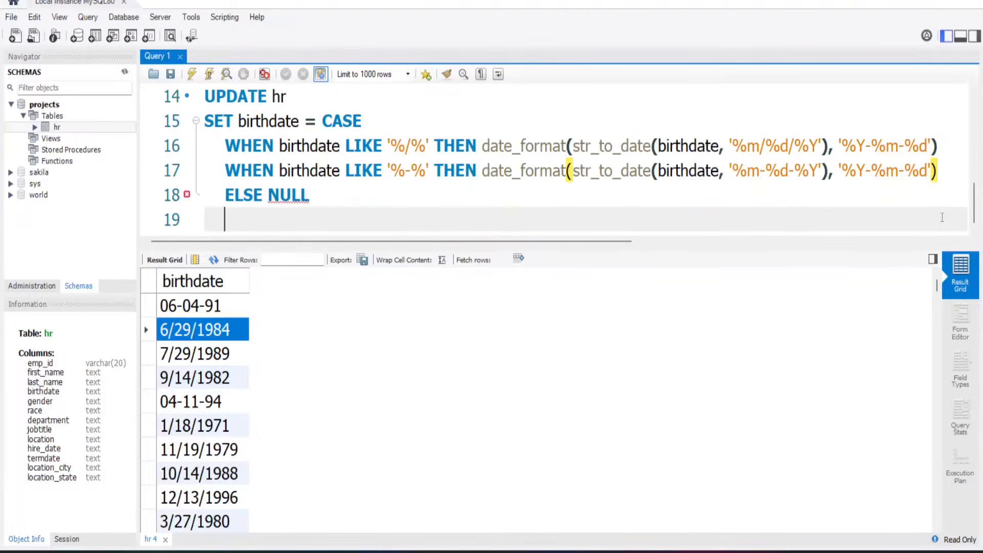
text(END;)
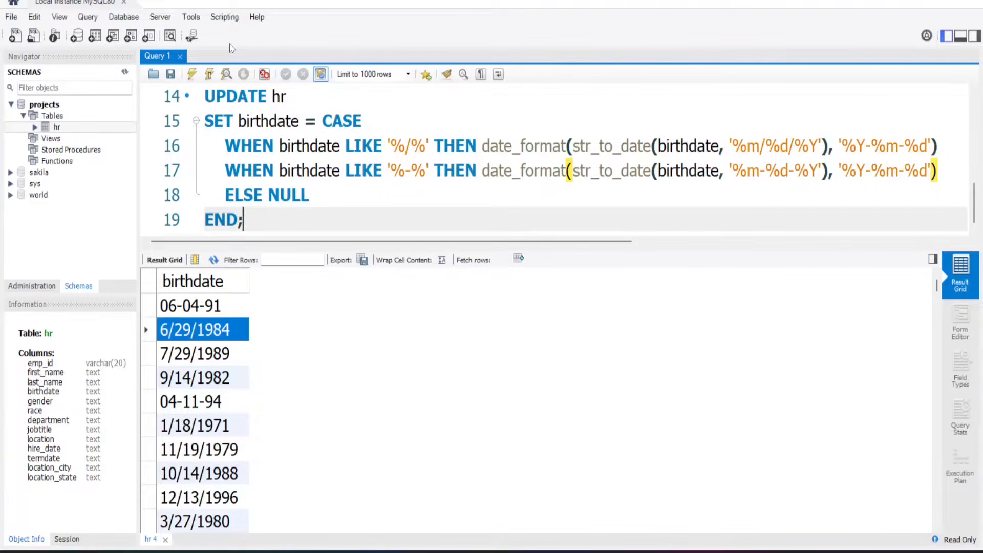
click(208, 76)
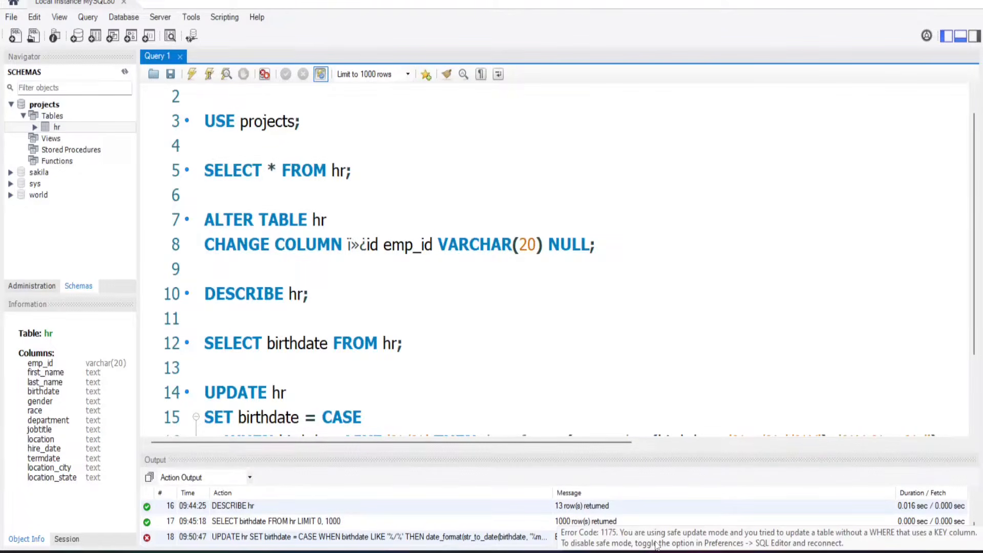
Insert the statement SET sql_safe_updates = 0; between the SELECT birthdate query and the UPDATE statement.
scroll(350, 311, down, 2)
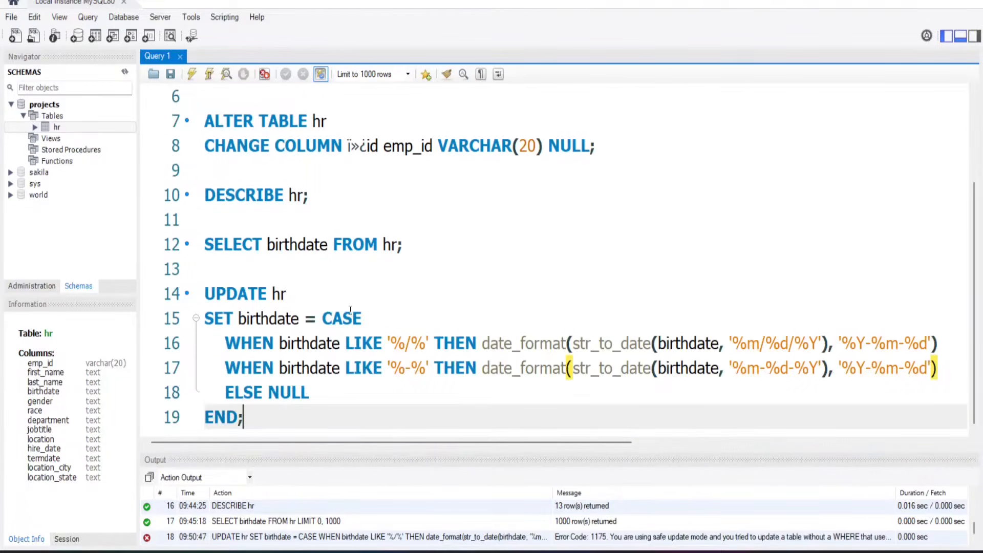
click(424, 243)
key(Return)
key(Return)
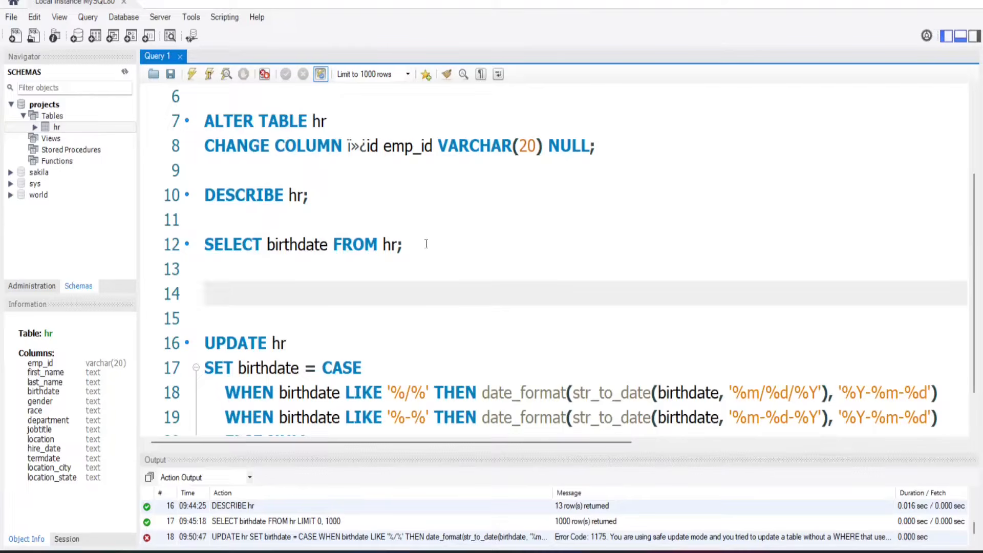
text(SET s)
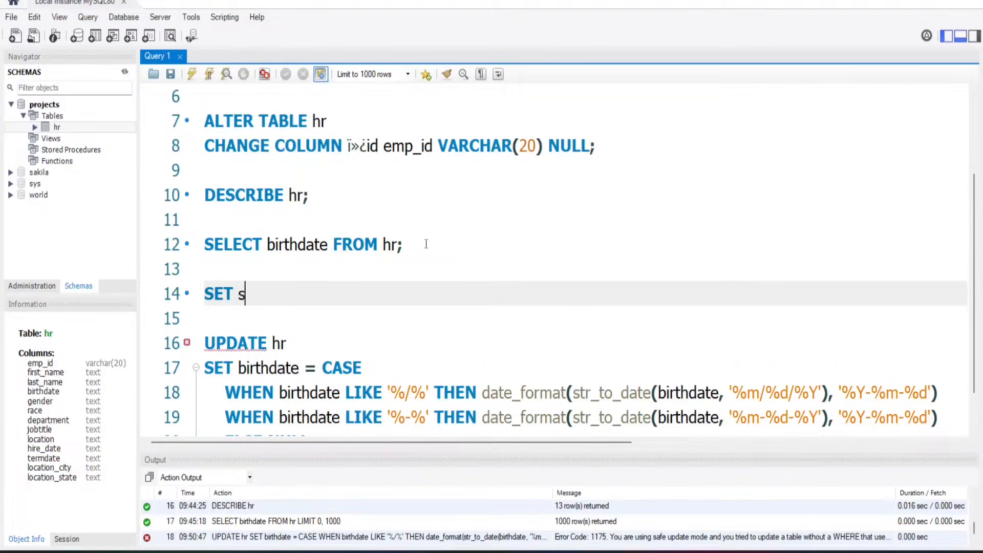
text(ql_saf)
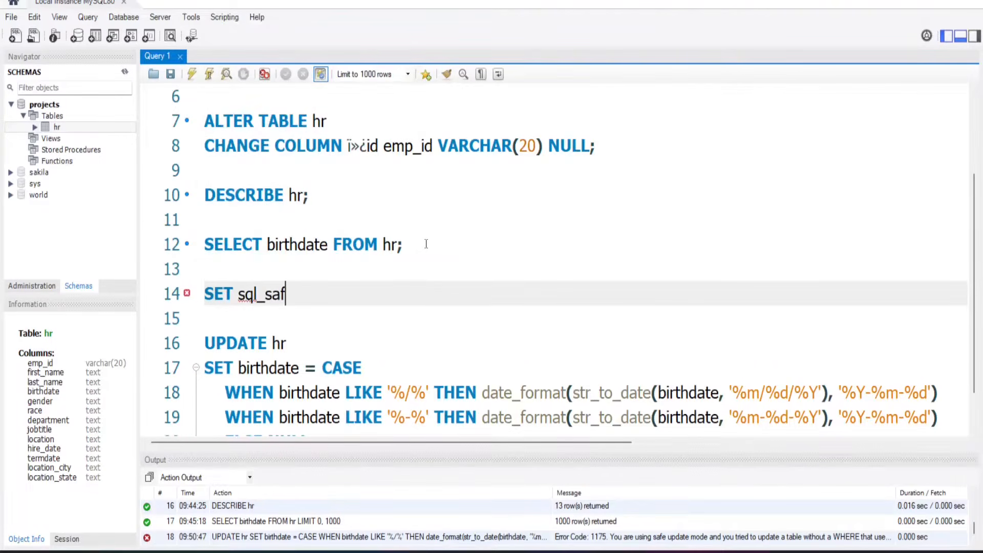
text(e_up)
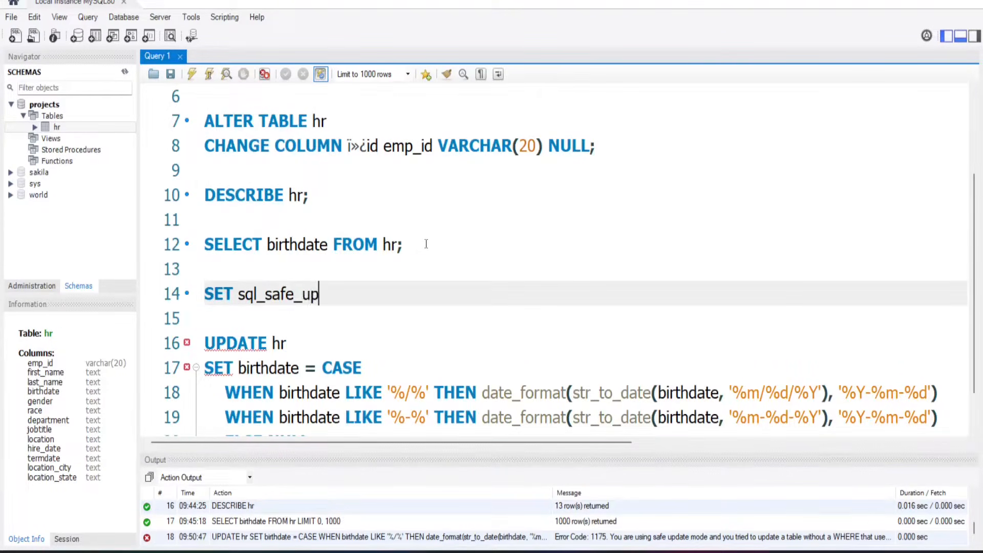
text(dates =)
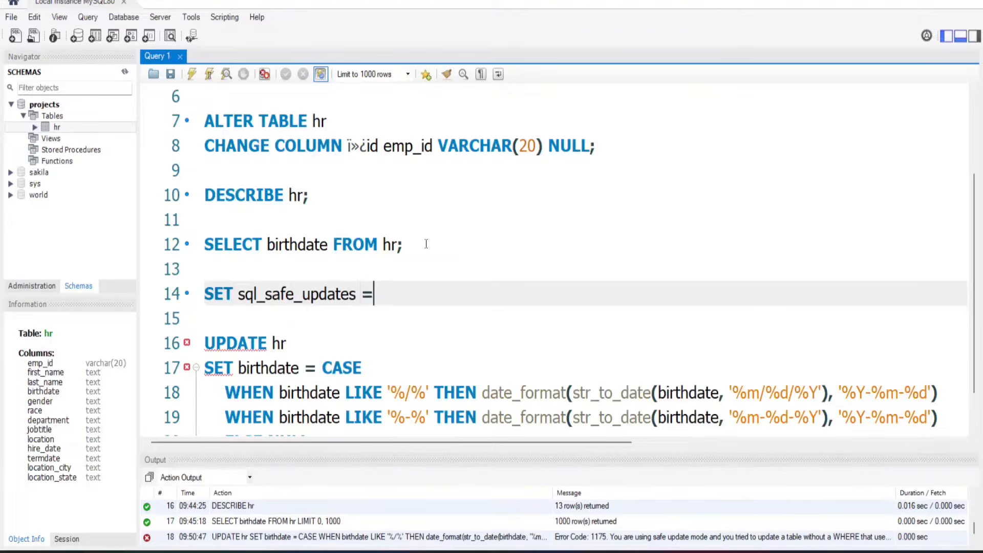
text( 0;)
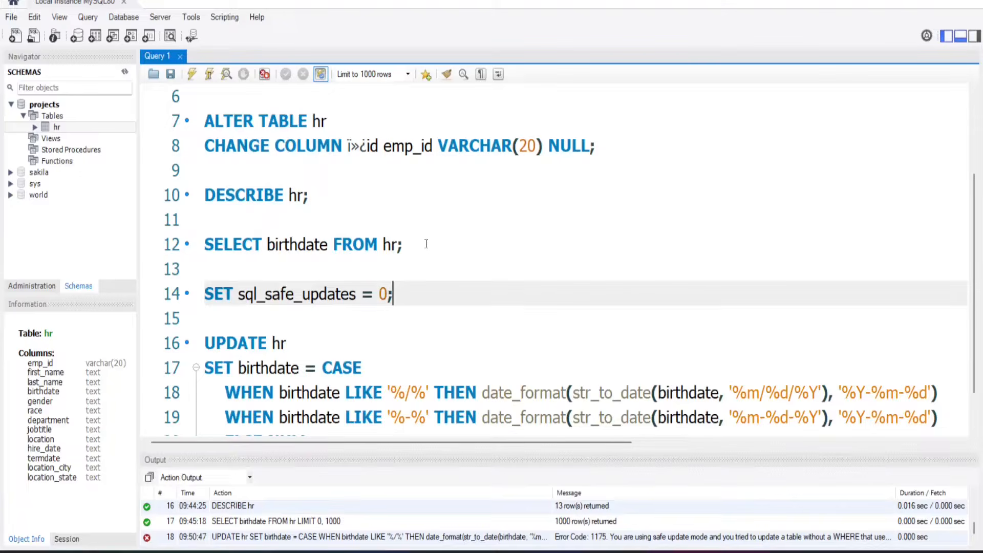
Run the SET sql_safe_updates statement, and rerun the UPDATE statement that reformats birthdate.
click(210, 75)
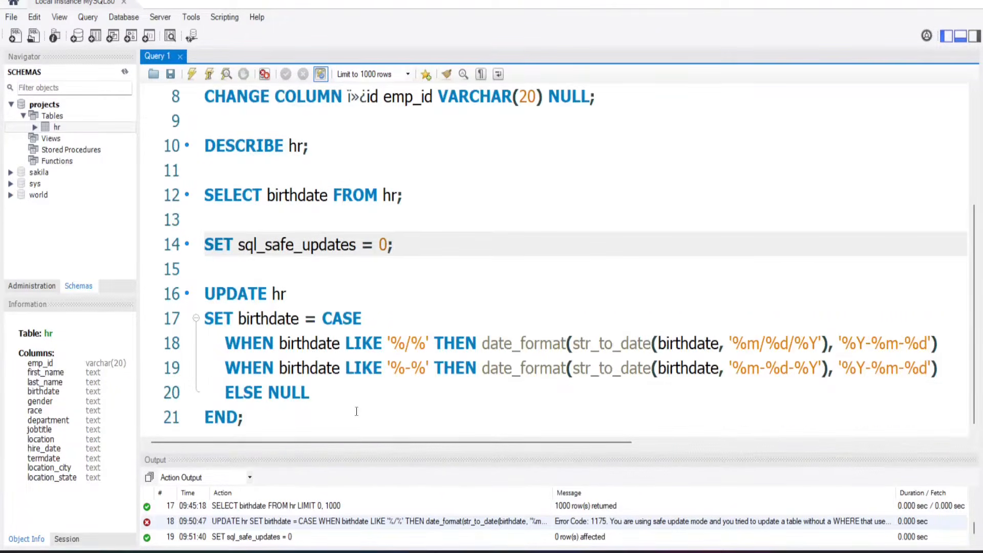
click(334, 419)
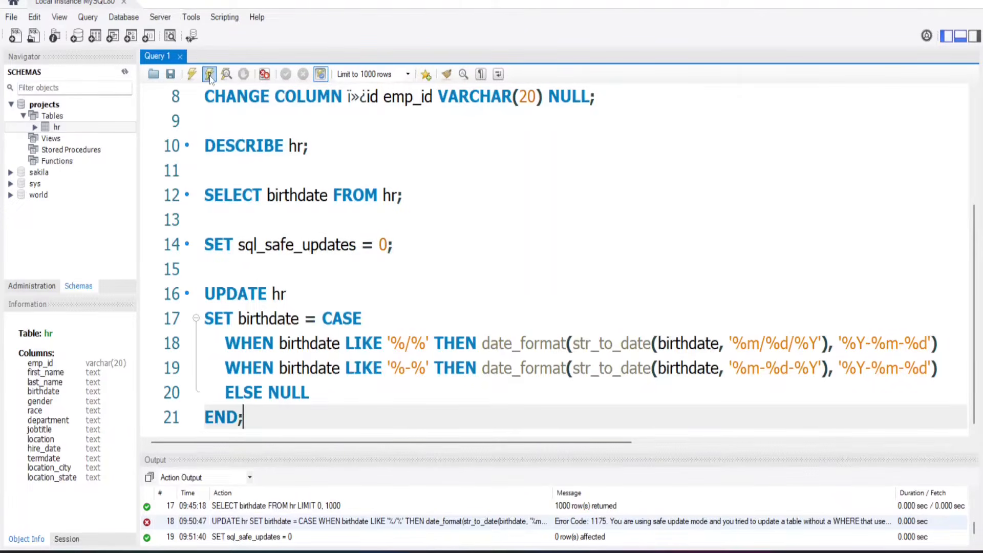
click(210, 75)
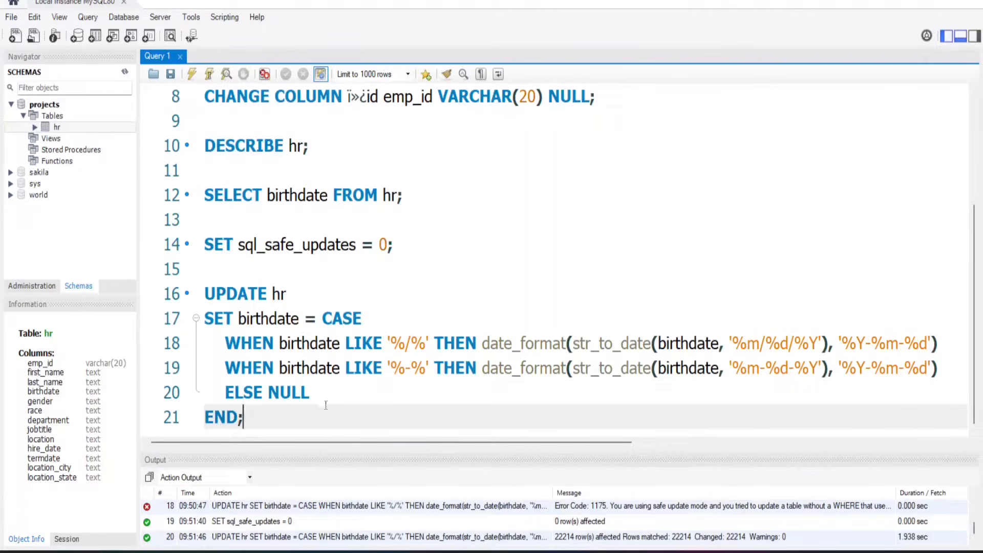
Add SELECT birthdate FROM hr; below the UPDATE statement, run it and look through the returned dates.
key(Return)
key(Return)
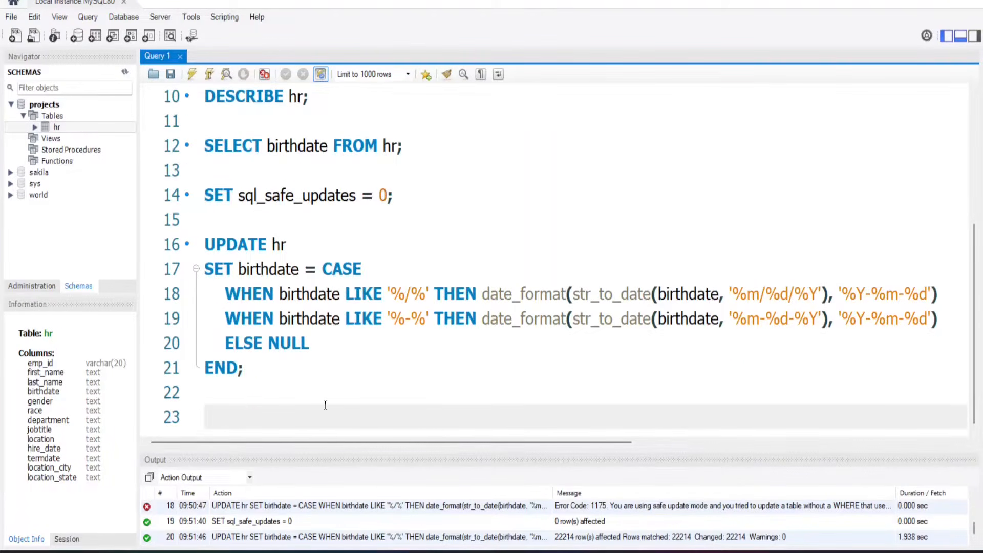
text(SELECT )
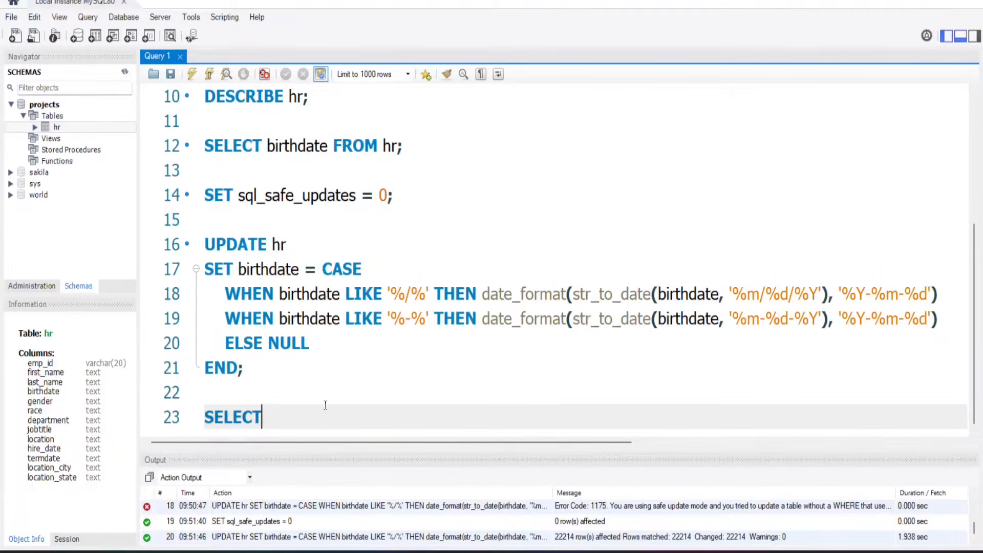
text(birthdate FROM hr;)
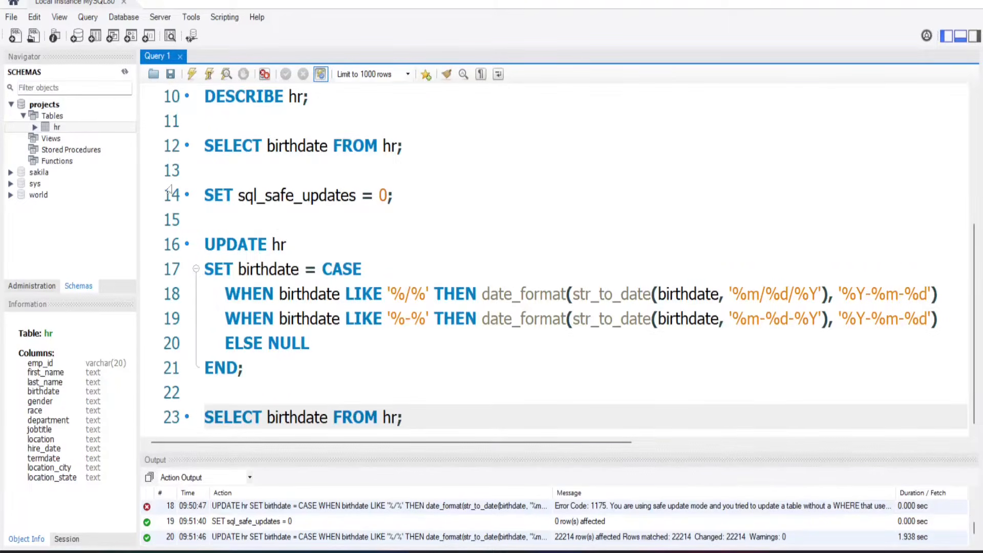
click(209, 75)
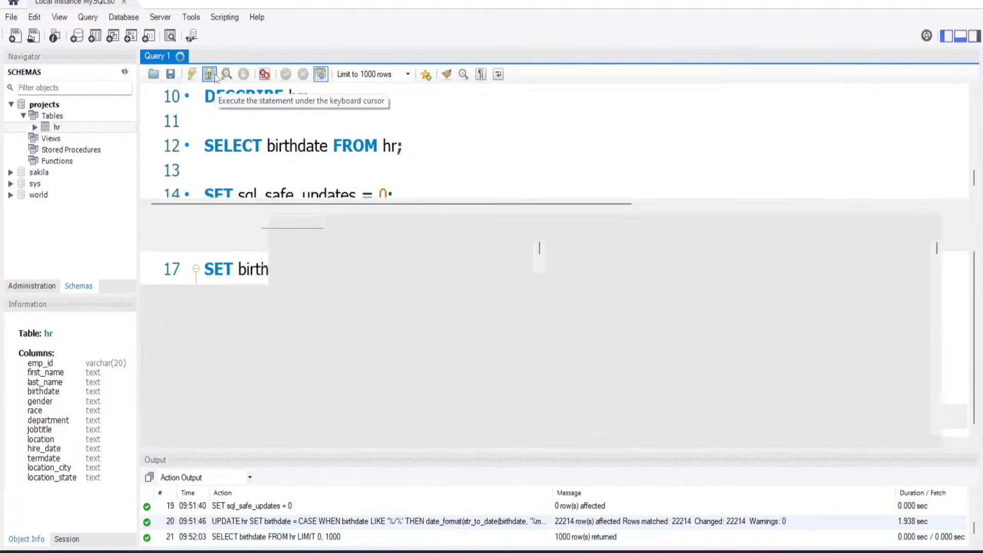
scroll(212, 373, down, 5)
scroll(212, 373, up, 8)
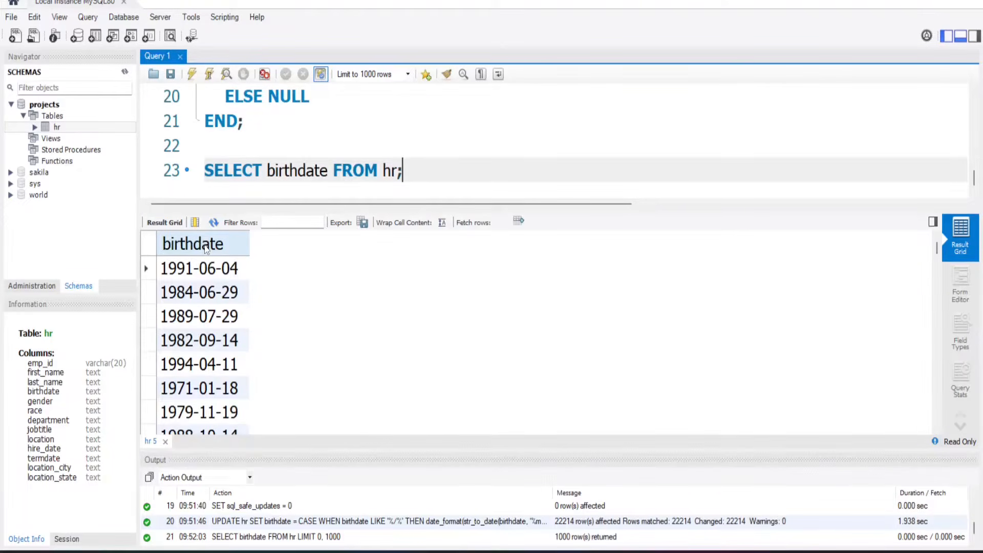
Insert ALTER TABLE hr MODIFY COLUMN birthdate DATE; above the final SELECT query, separated by a blank line, and run it.
click(288, 145)
key(Return)
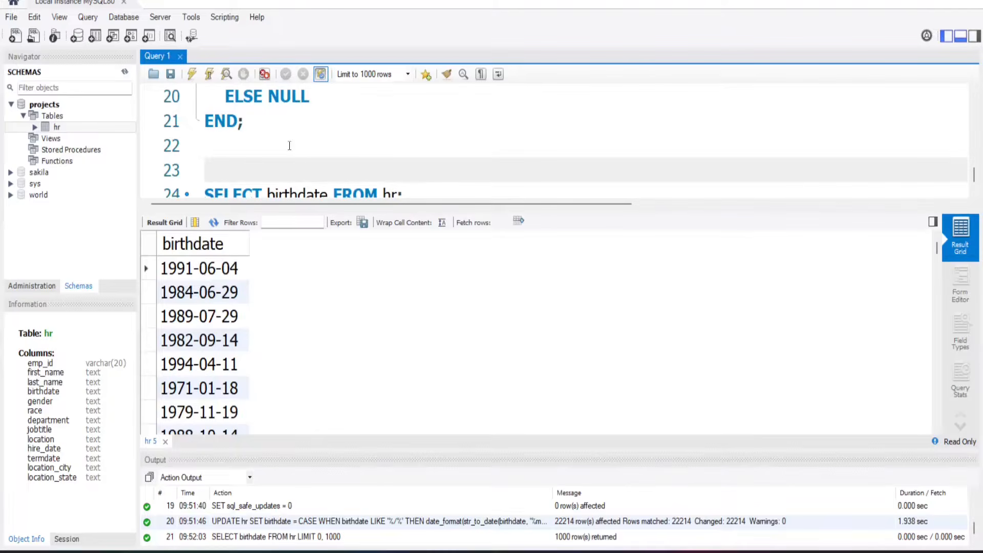
text(ALTER TABLE hr)
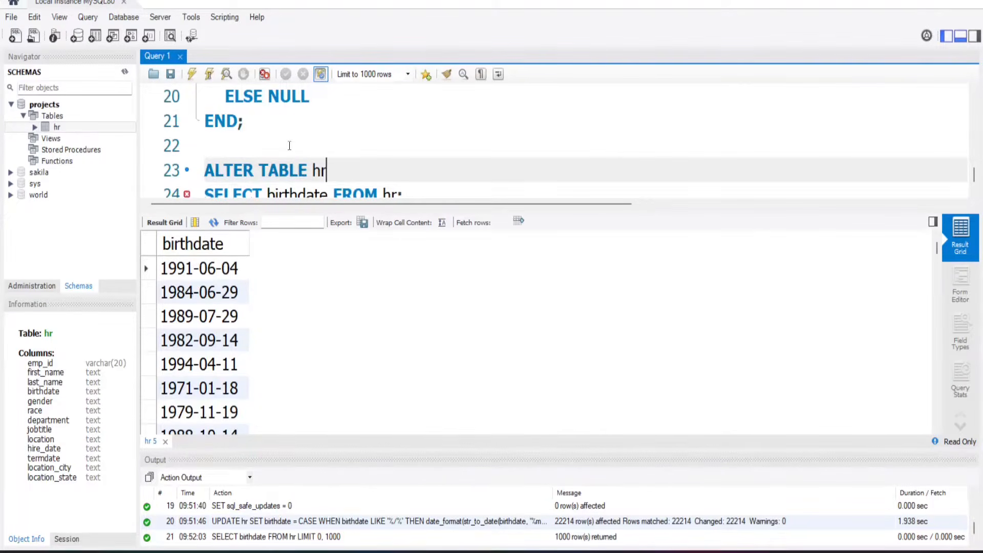
key(Return)
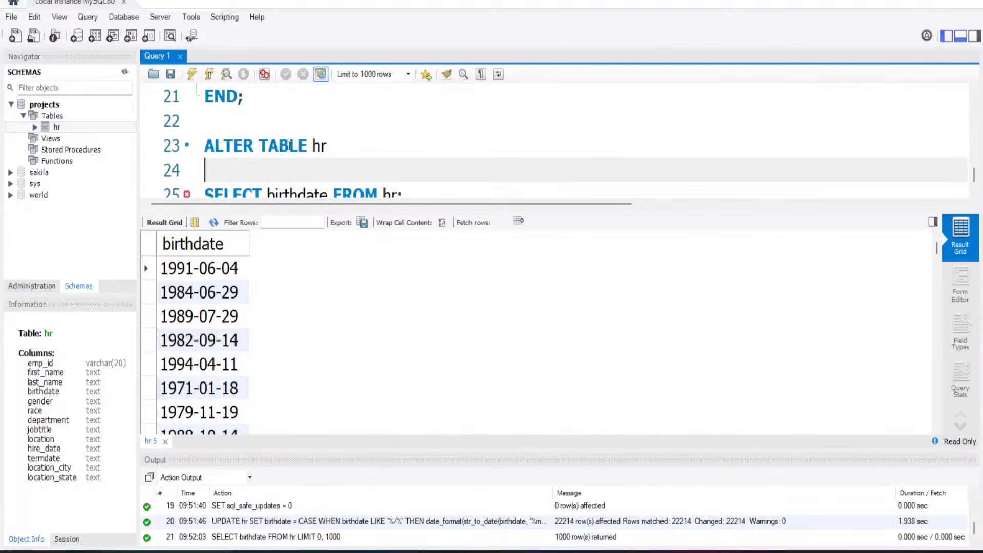
text(MODIFY )
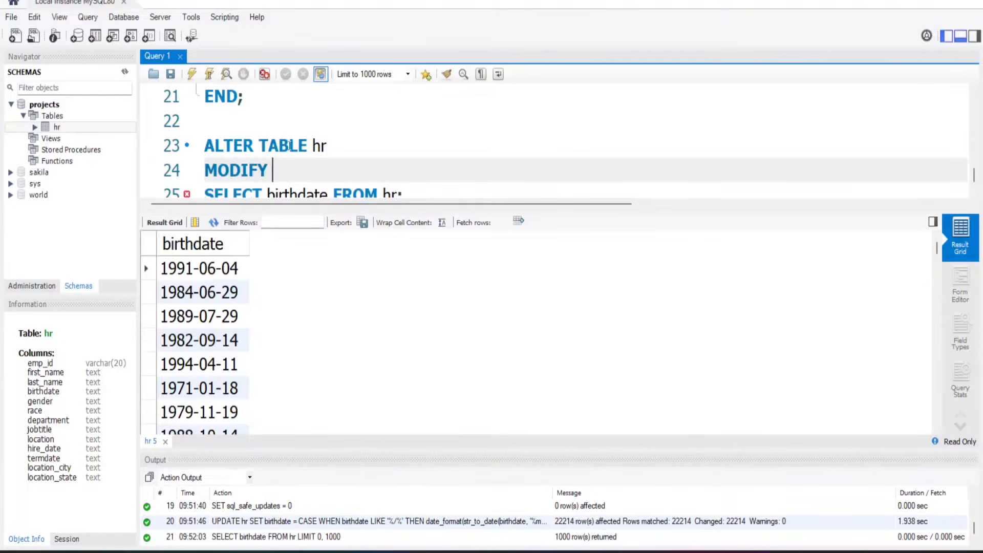
text(COLUMN )
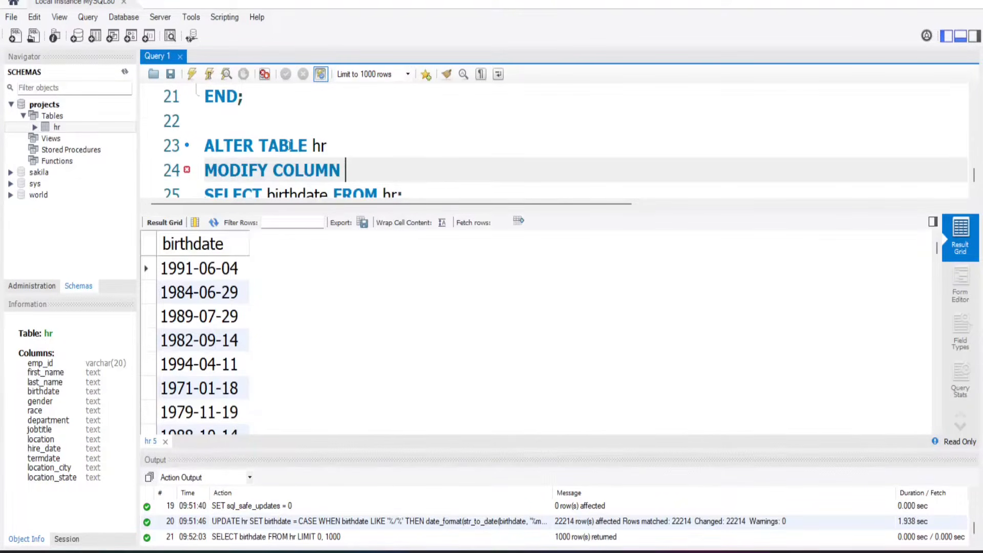
text(birthdate DATE)
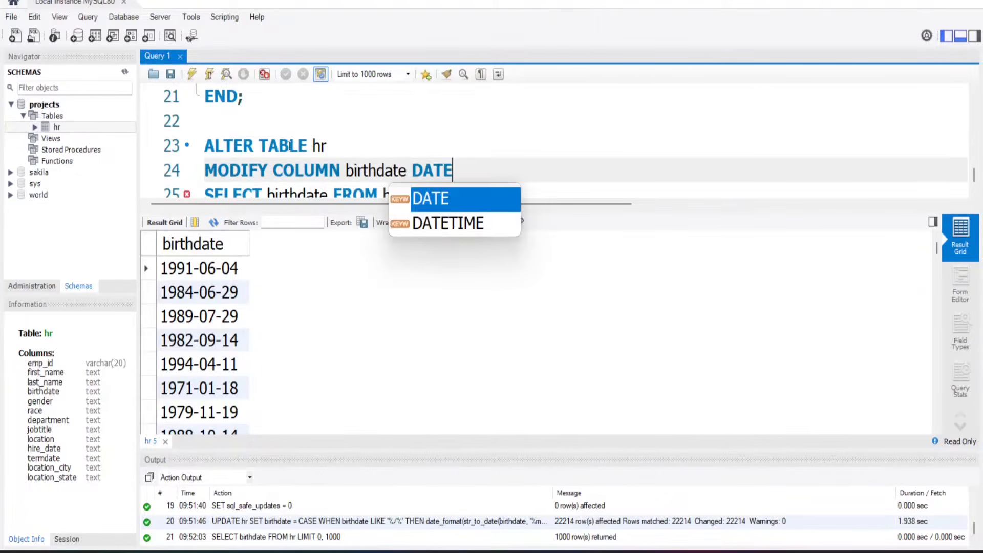
text(;)
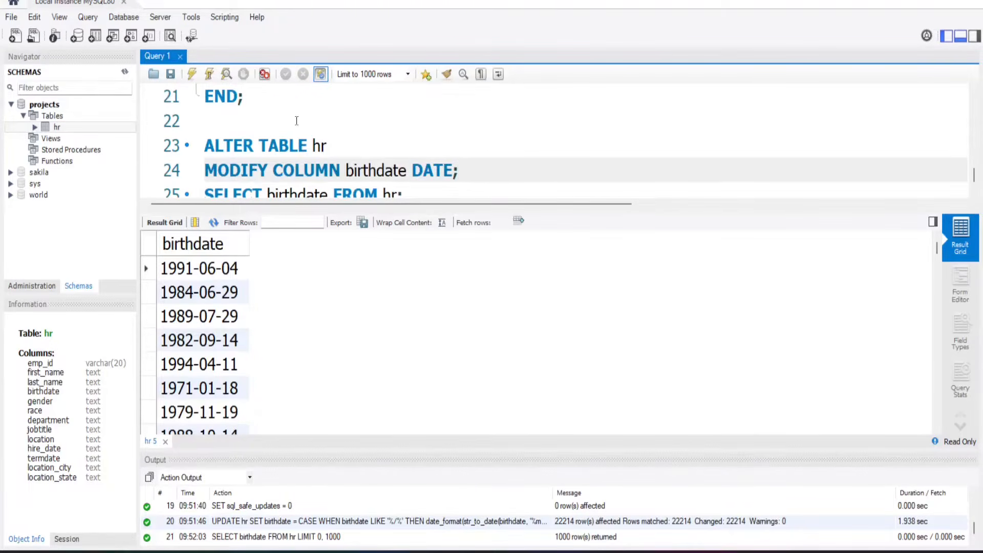
key(Return)
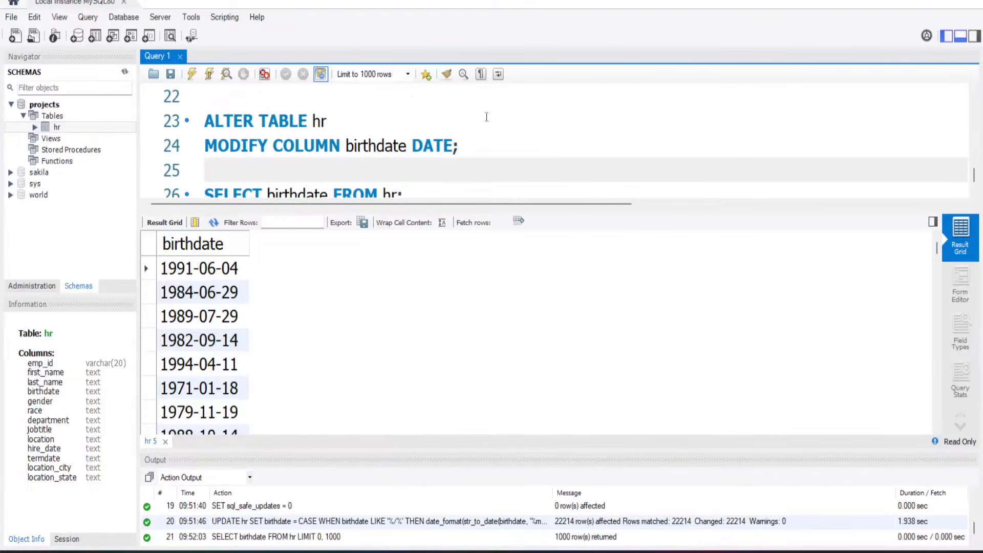
click(471, 145)
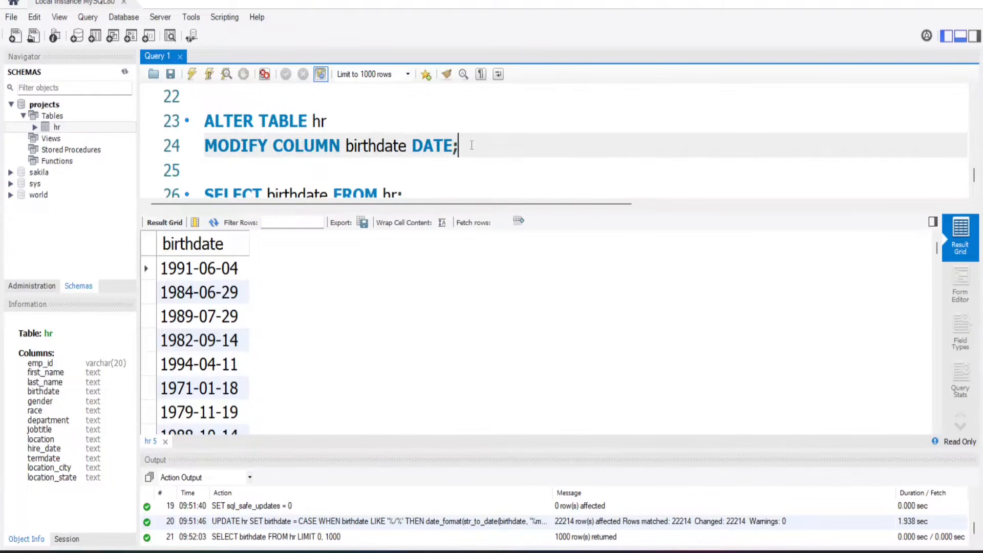
click(210, 78)
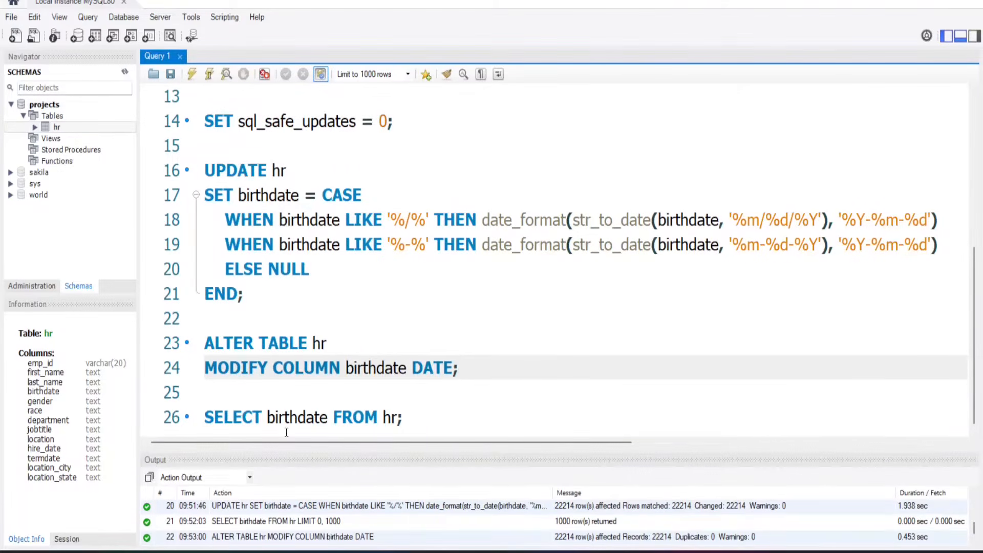
Rerun the existing DESCRIBE hr; statement to check the data type of the birthdate column.
click(412, 413)
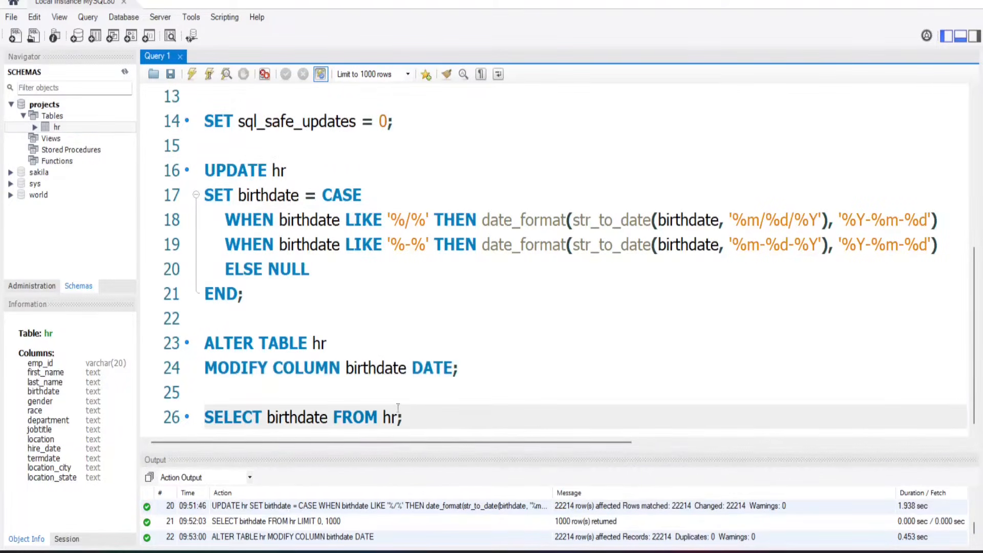
click(464, 367)
scroll(306, 249, up, 3)
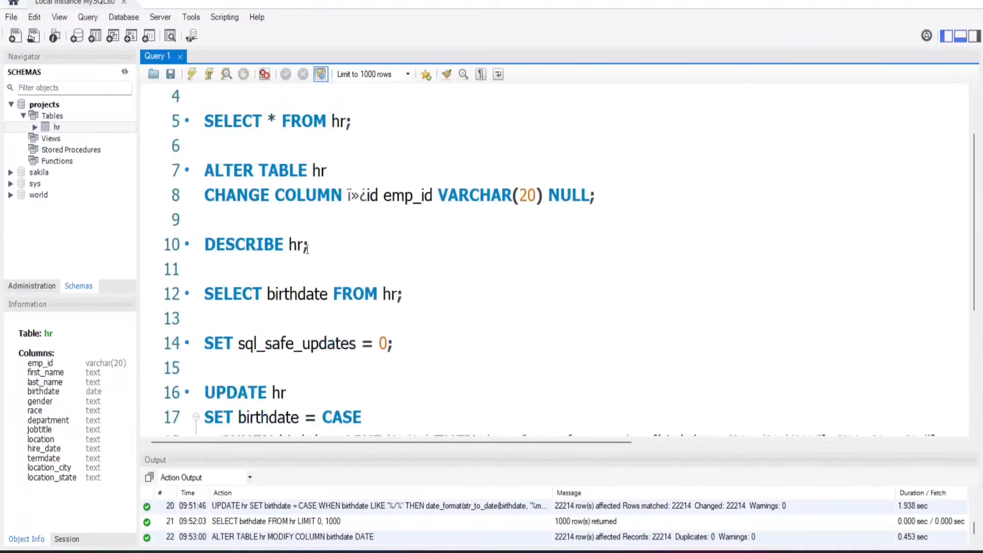
scroll(306, 249, up, 1)
click(315, 321)
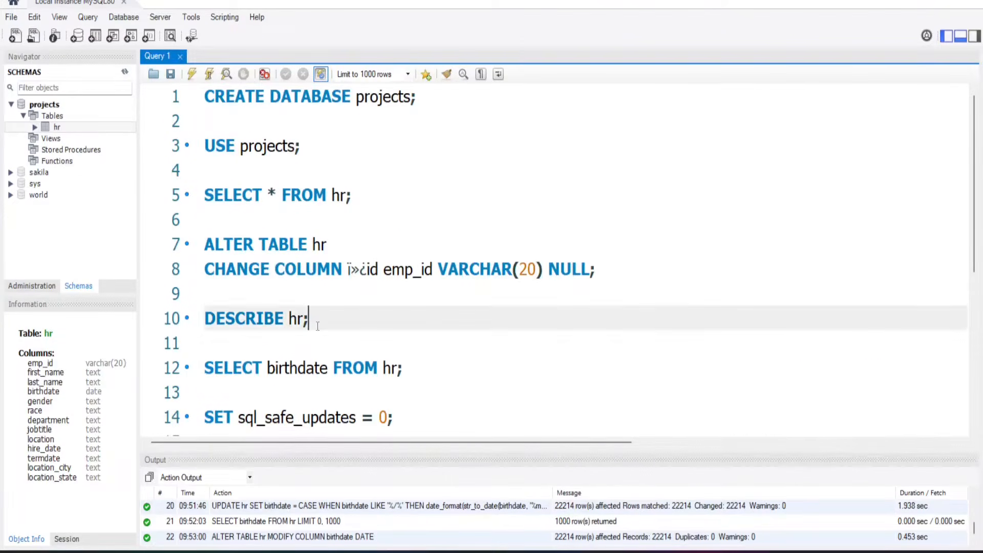
click(210, 74)
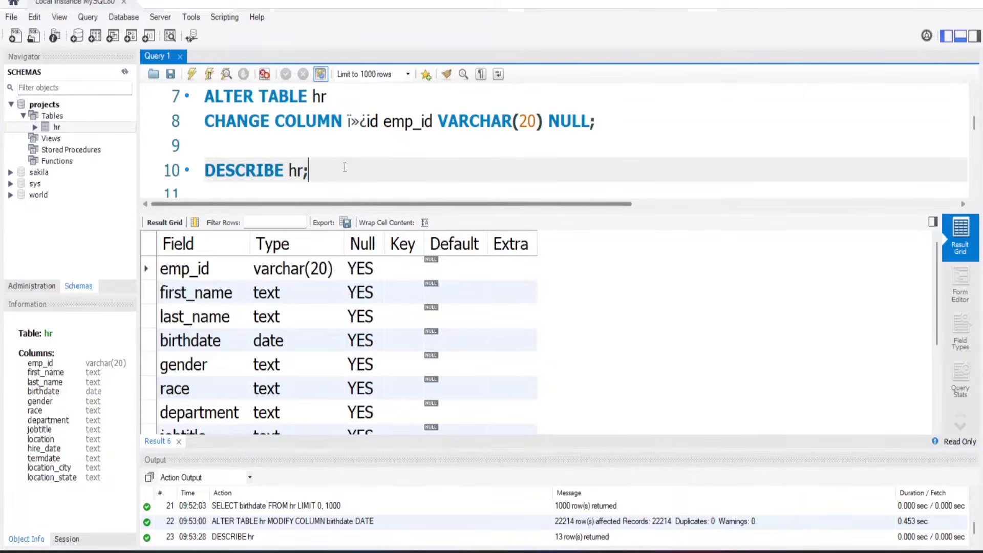
Copy the whole UPDATE hr statement for birthdate and paste it below the ALTER TABLE statement.
scroll(345, 167, down, 5)
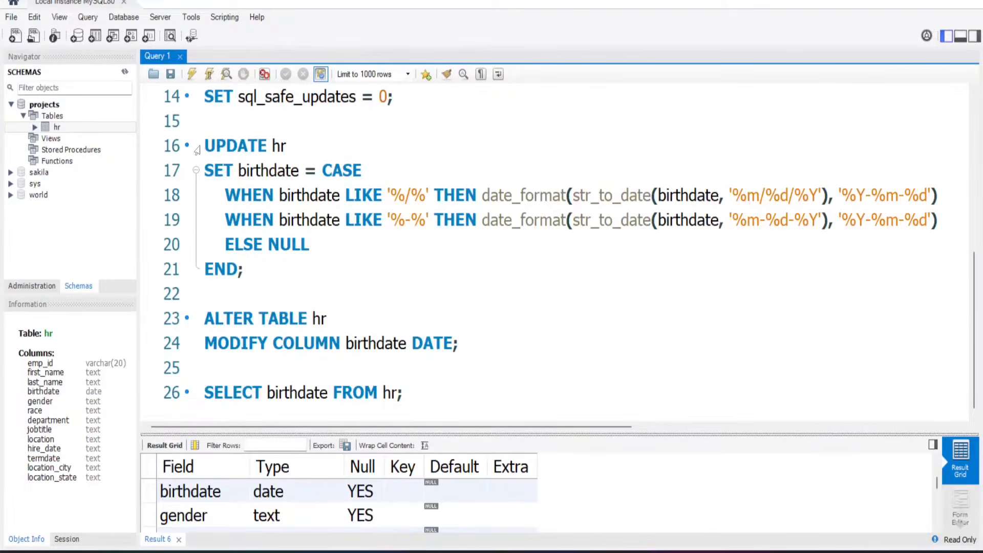
drag(206, 143, 262, 267)
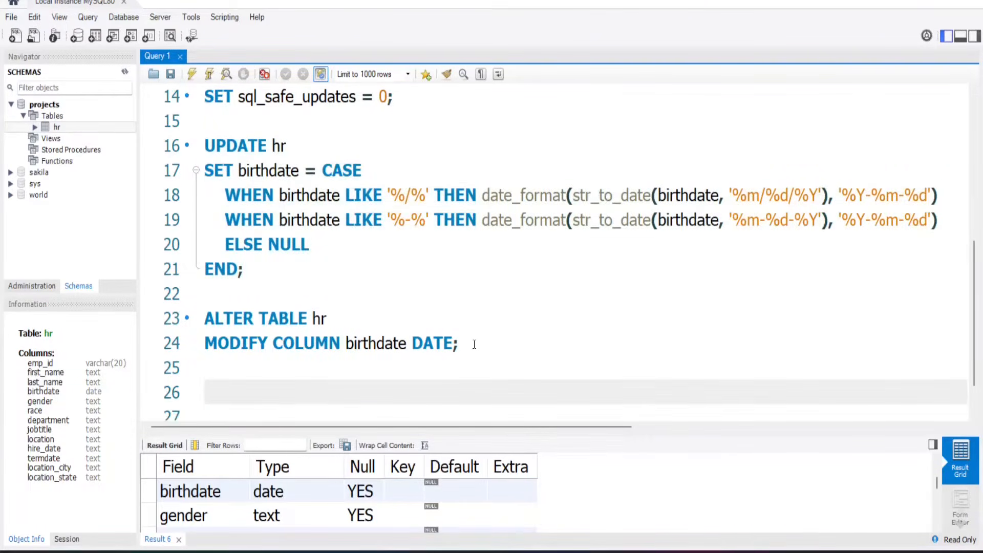
text(UPDATE hr SET birthdate = CASE     WHEN birthdate LIKE '%/%' THEN date_format(str_to_date(birthdate, '%m/%d/%Y'), '%Y-%m-%d')     WHEN birthdate LIKE '%-%' THEN date_format(str_to_date(birthdate, '%m-%d-%Y'), '%Y-%m-%d')     ELSE NULL END;)
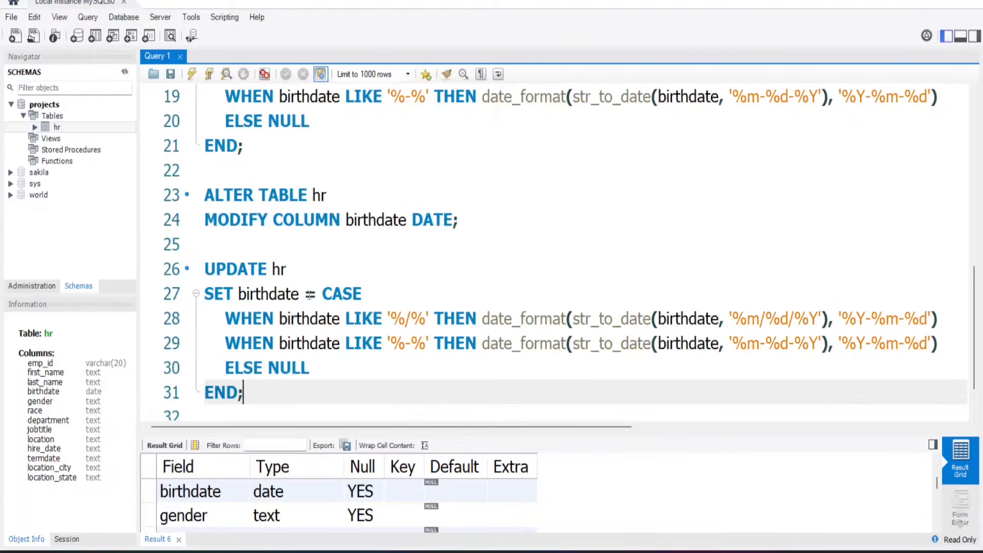
Replace birthdate with hire_date throughout the pasted UPDATE statement, in the SET line and both WHEN lines.
click(300, 296)
key(BackSpace)
key(BackSpace)
key(BackSpace)
key(BackSpace)
key(BackSpace)
key(BackSpace)
key(BackSpace)
key(BackSpace)
key(BackSpace)
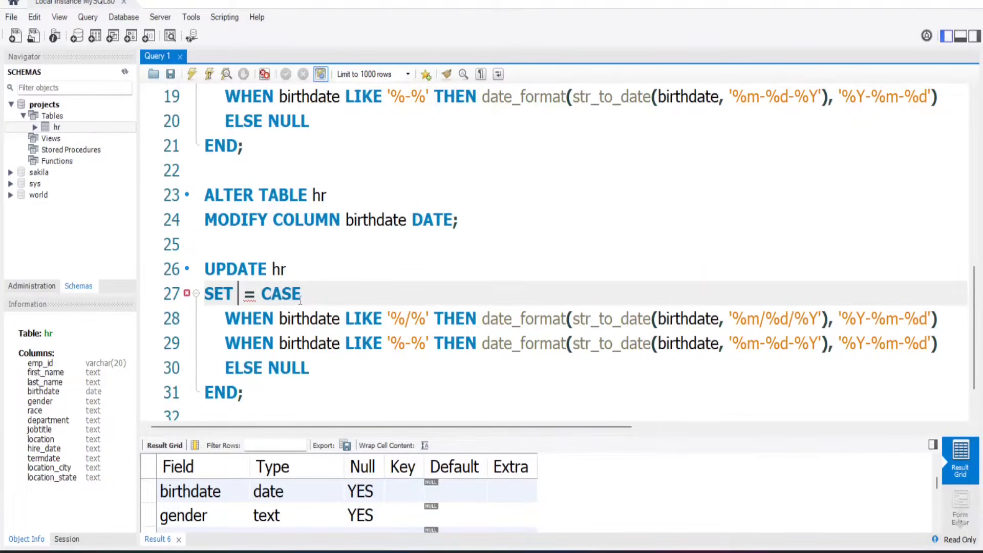
text(h)
text(ire_dat)
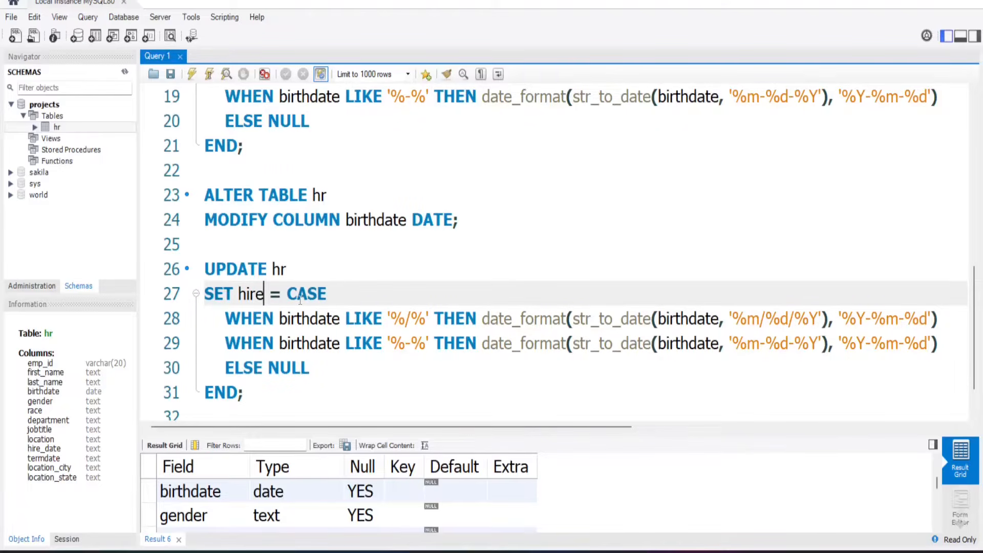
text(e)
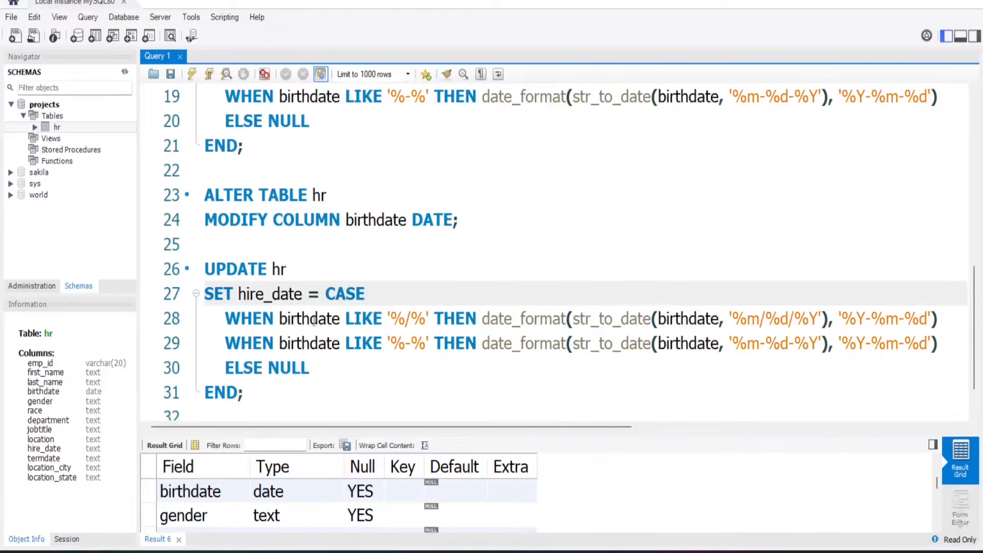
click(338, 317)
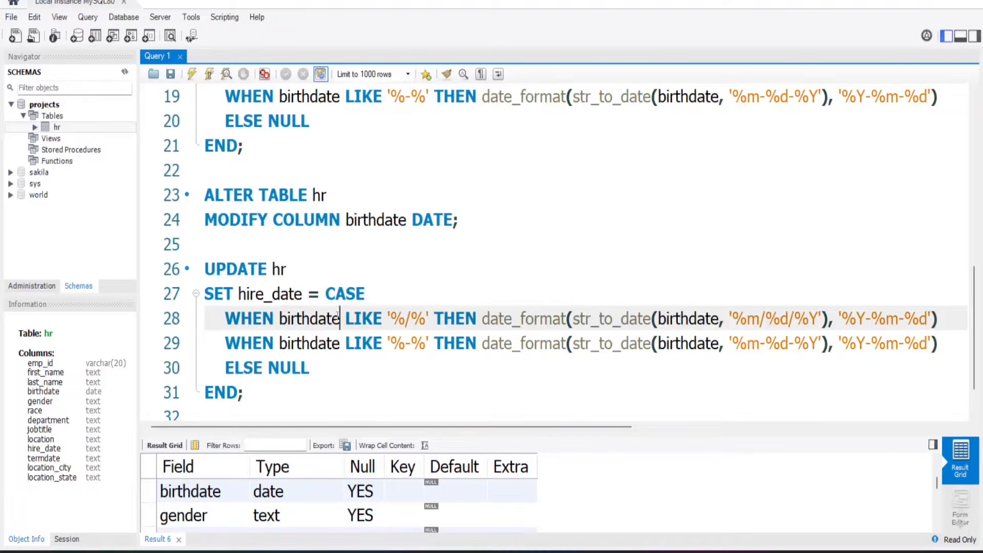
key(ctrl+BackSpace)
text(hire_date)
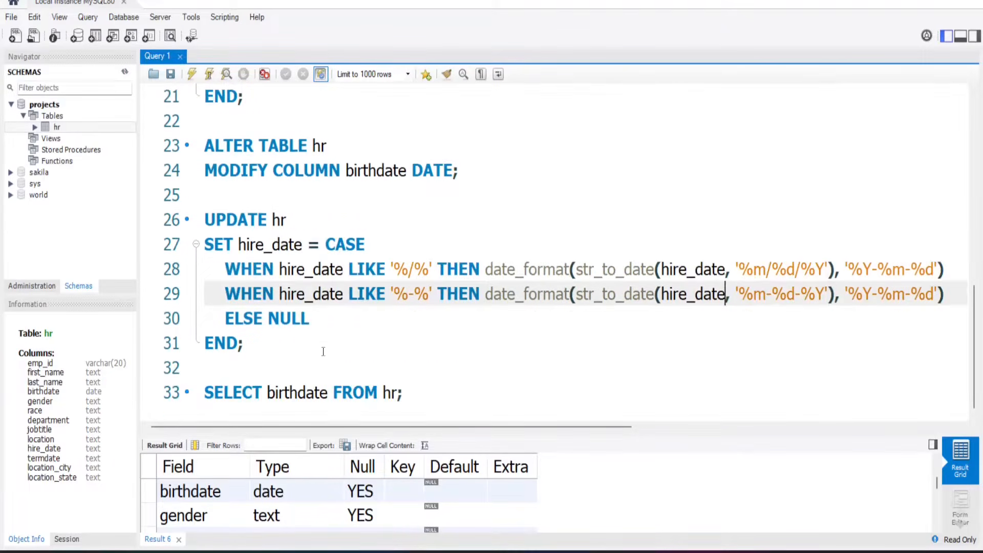
Run the hire_date UPDATE statement and check its entry in the action output.
click(260, 345)
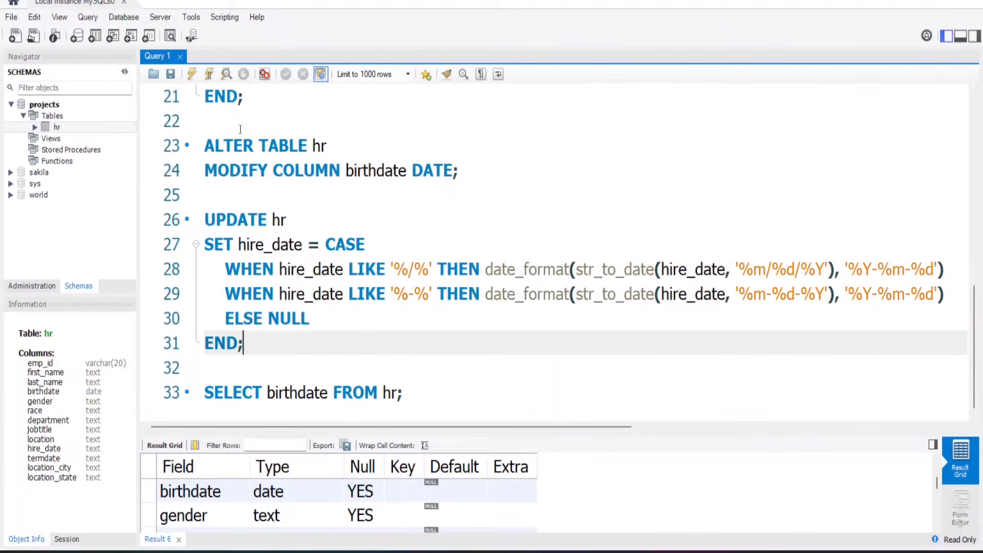
click(210, 74)
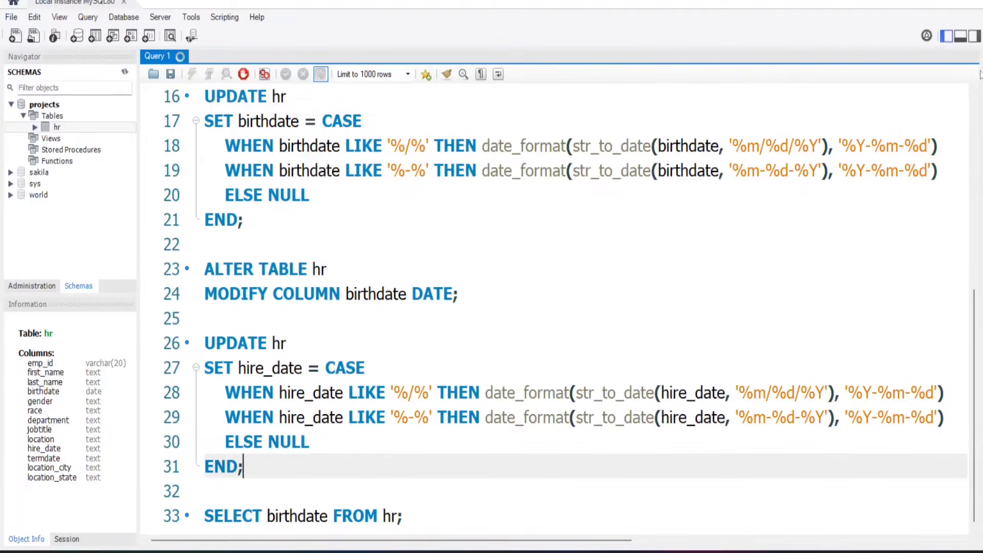
click(961, 37)
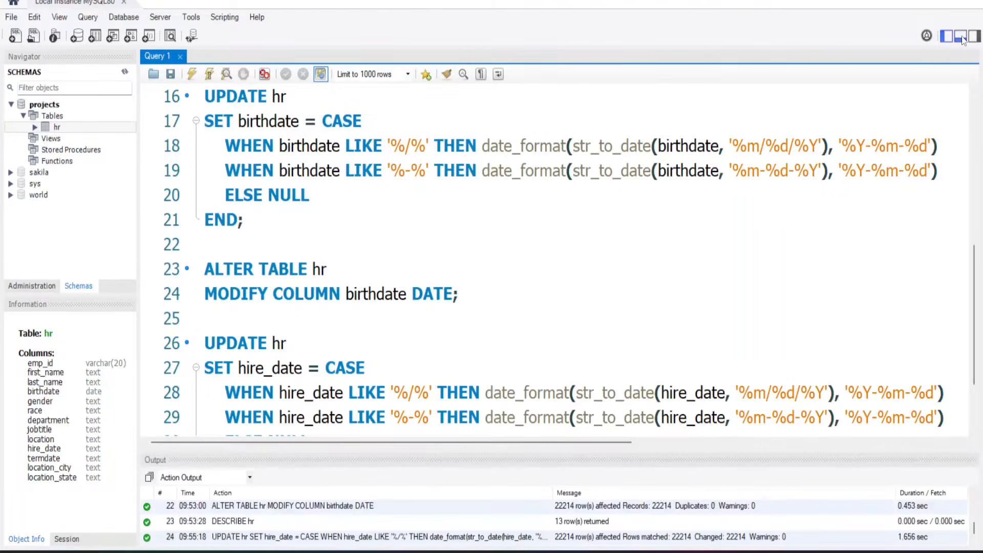
Change the final query to SELECT hire_date FROM hr; and run it to check the converted dates.
scroll(569, 242, down, 2)
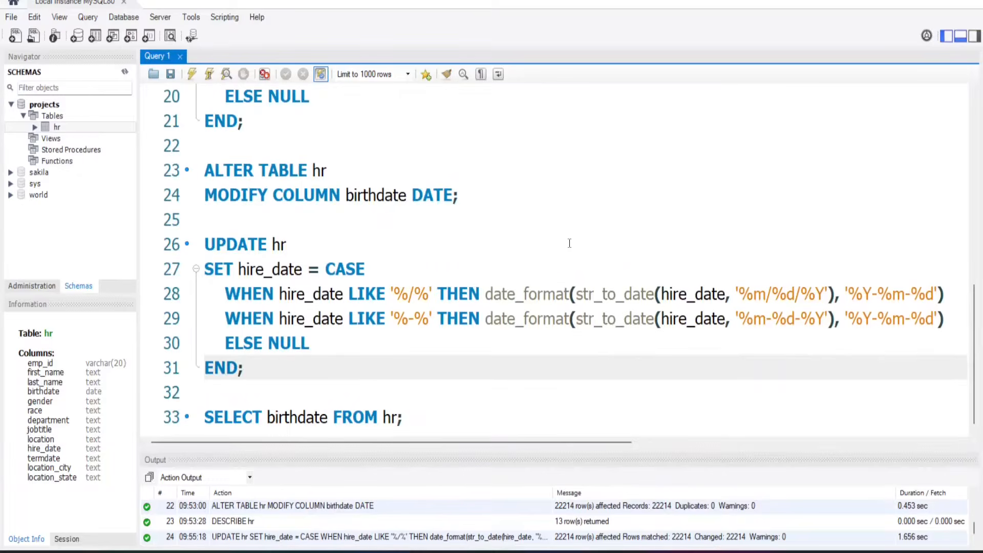
click(328, 417)
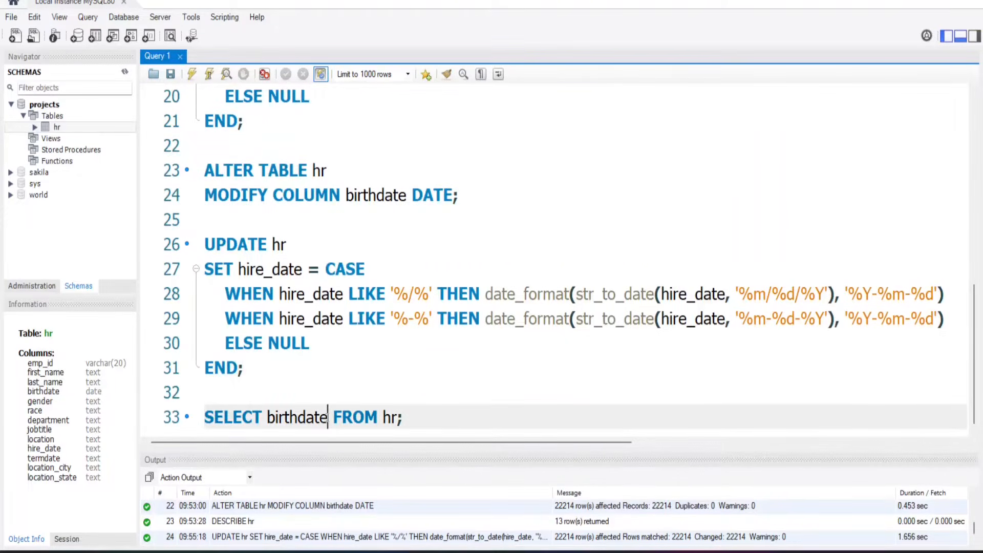
key(ctrl+BackSpace)
text(hire)
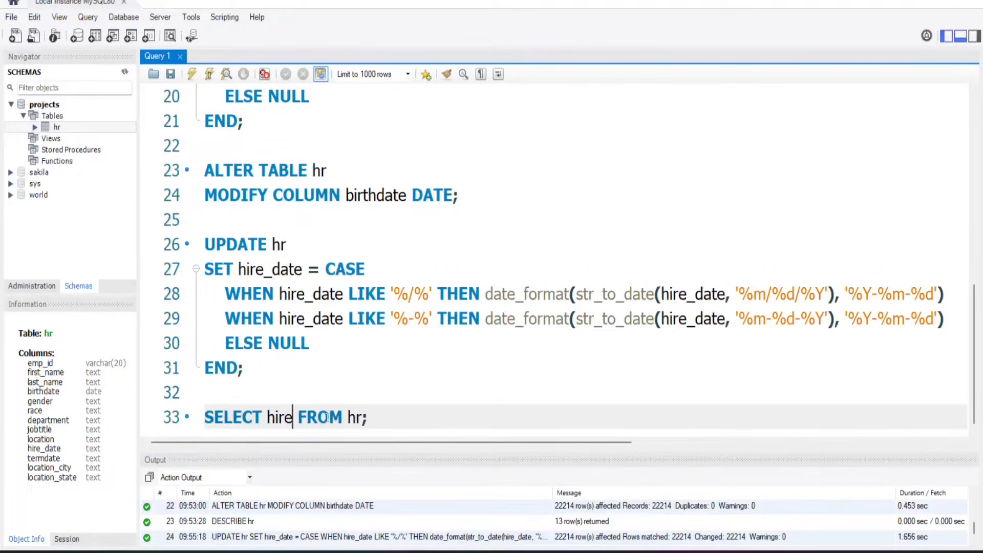
text(_date)
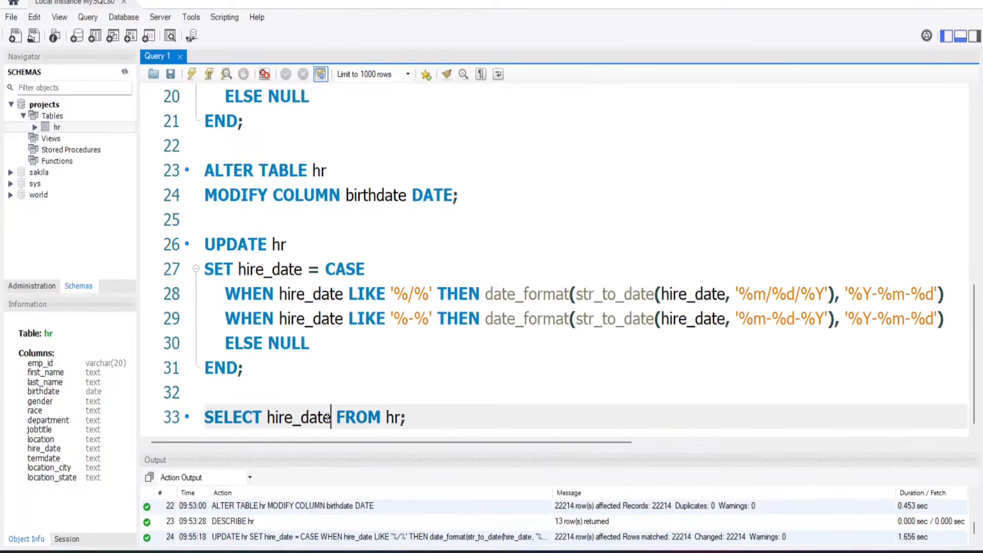
key(ctrl+Return)
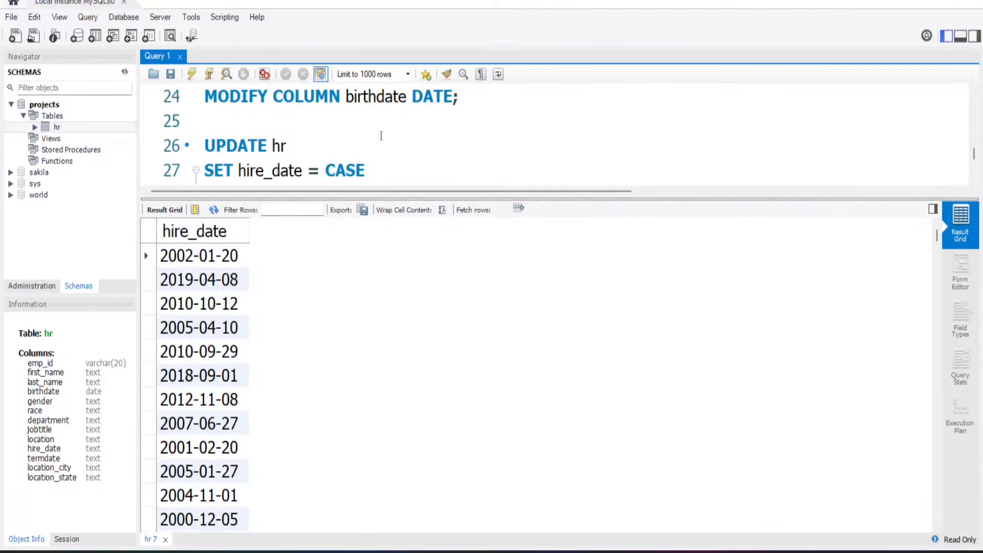
Change the final query to SELECT termdate FROM hr; and run it.
drag(610, 198, 594, 376)
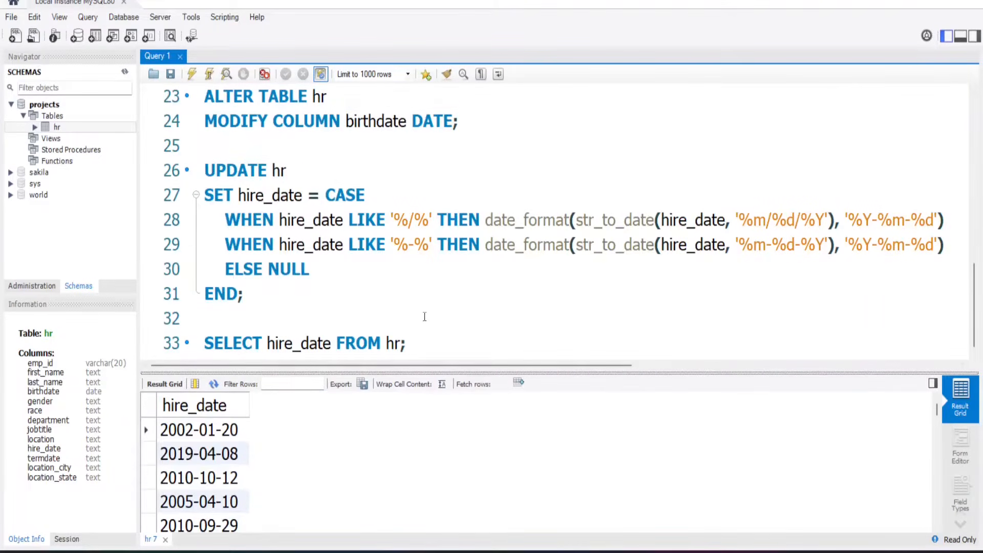
click(333, 348)
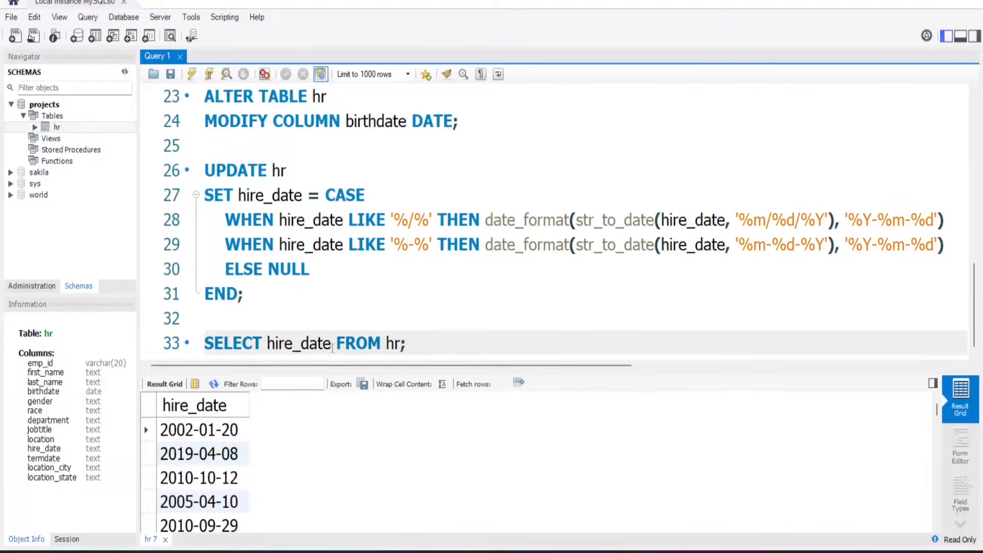
key(ctrl+BackSpace)
text(termd)
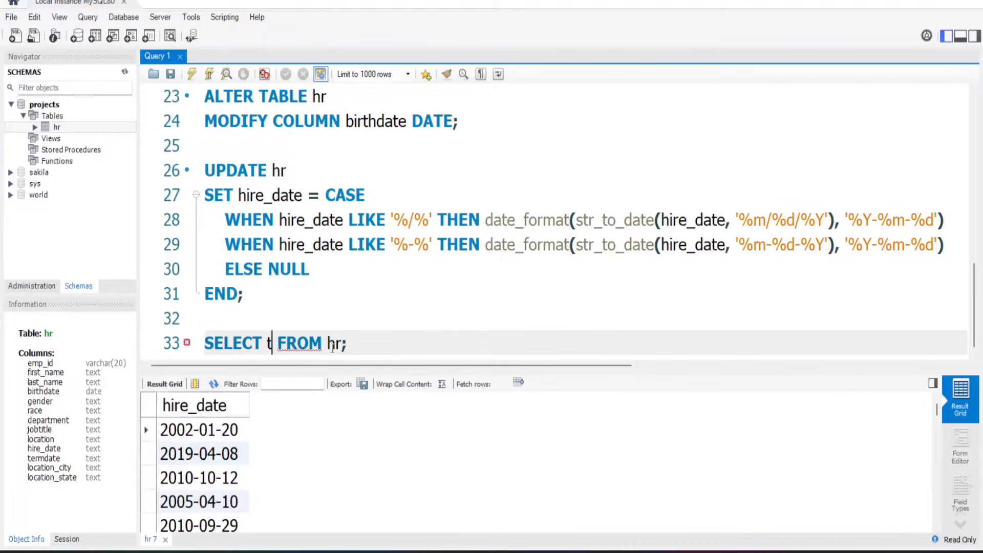
text(ate)
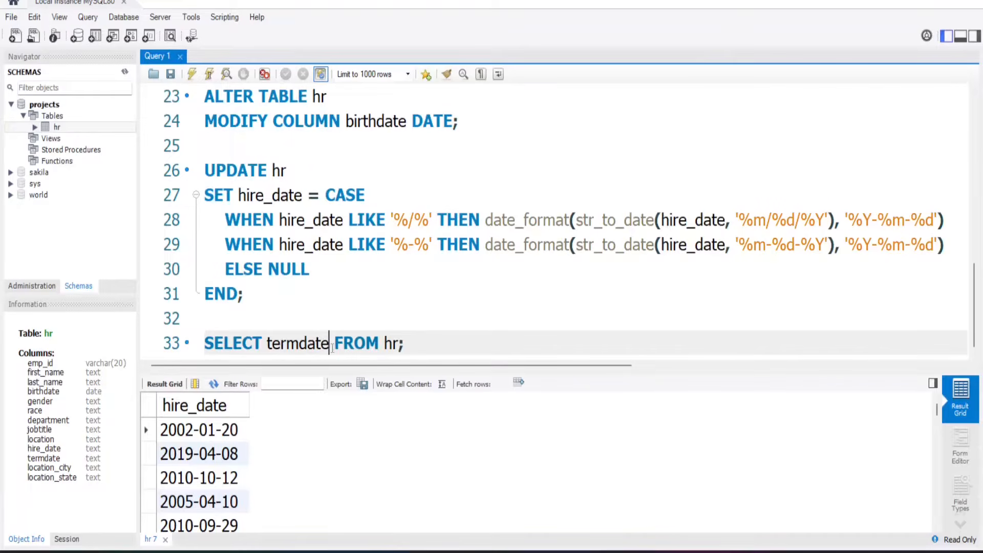
click(208, 73)
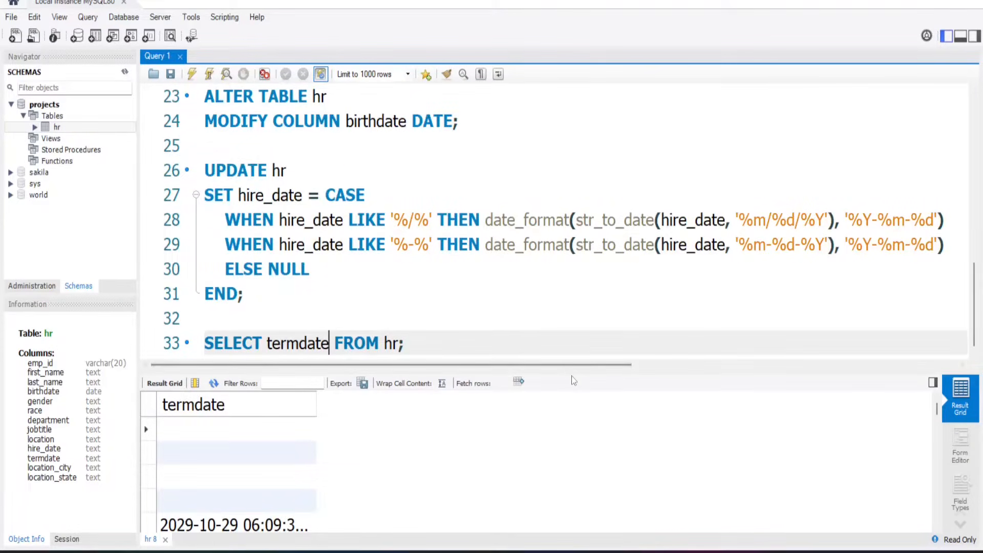
Widen the termdate column in the query results and examine the full format of its values.
drag(566, 372, 576, 238)
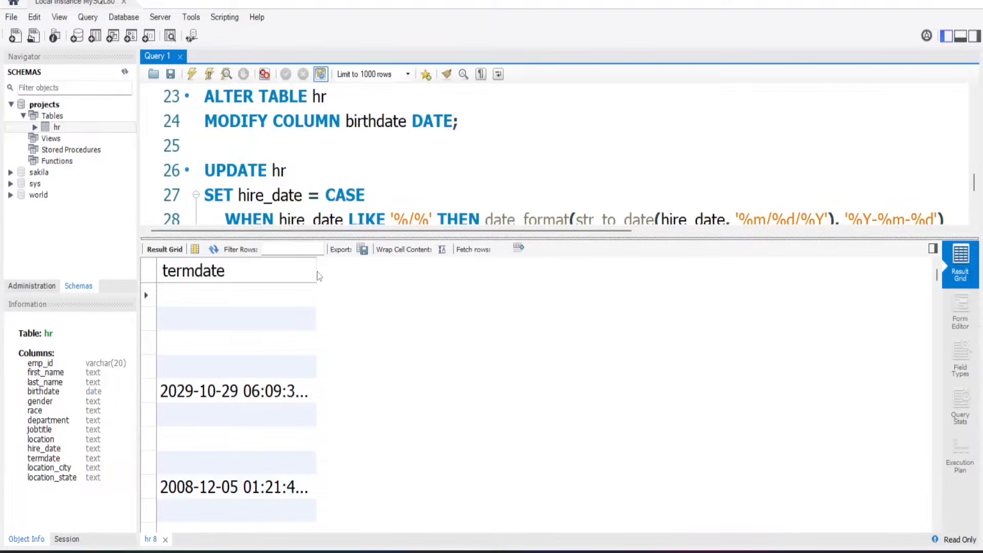
drag(317, 274, 426, 275)
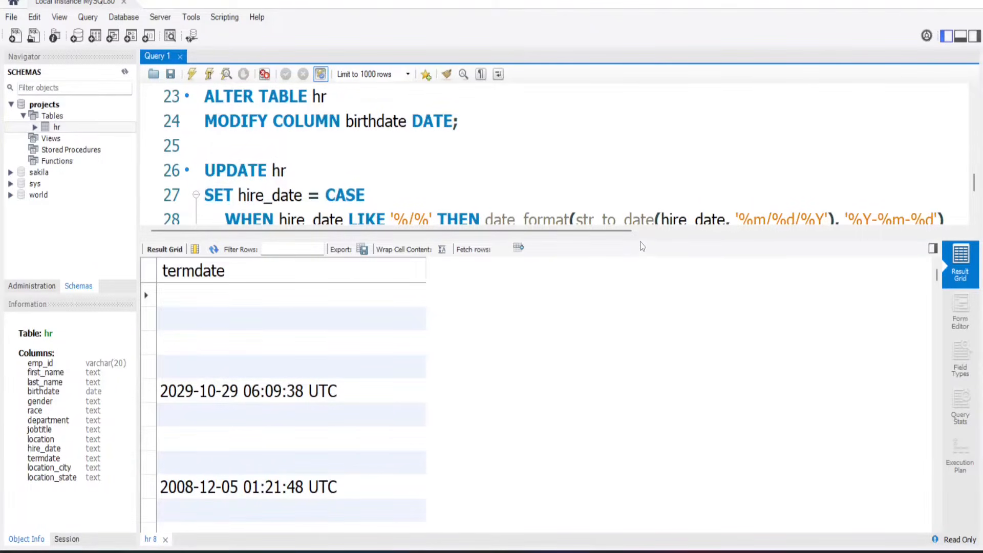
drag(637, 239, 614, 379)
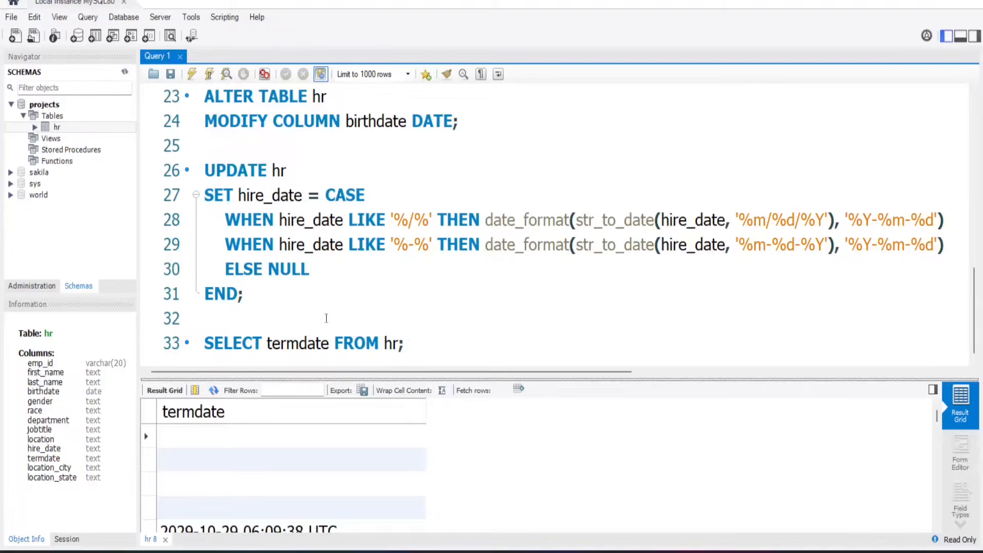
Begin a new UPDATE hr statement above the final SELECT query, with SET termdate on its second line.
click(313, 314)
key(Return)
key(Return)
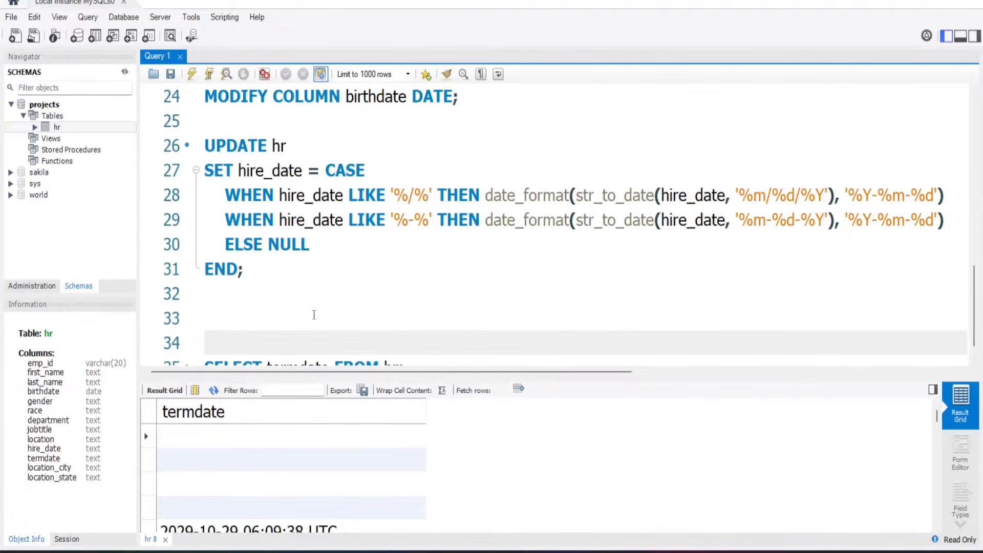
click(314, 315)
text(UPD)
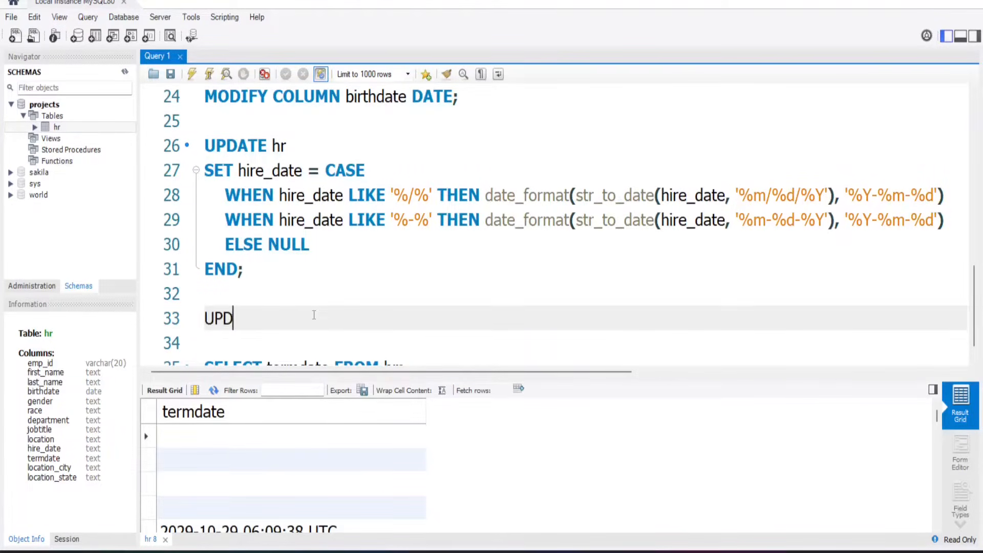
text(ATE hr)
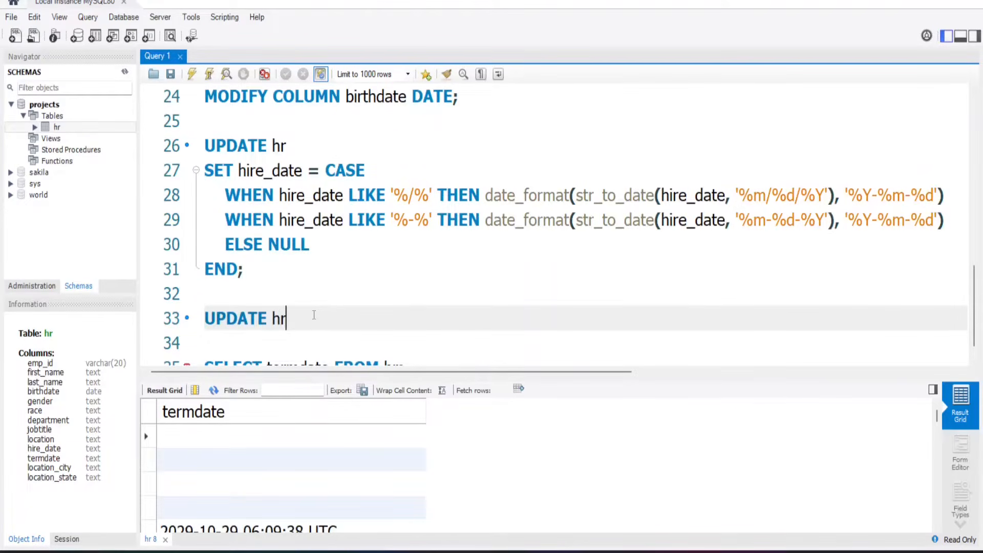
key(Return)
text(S)
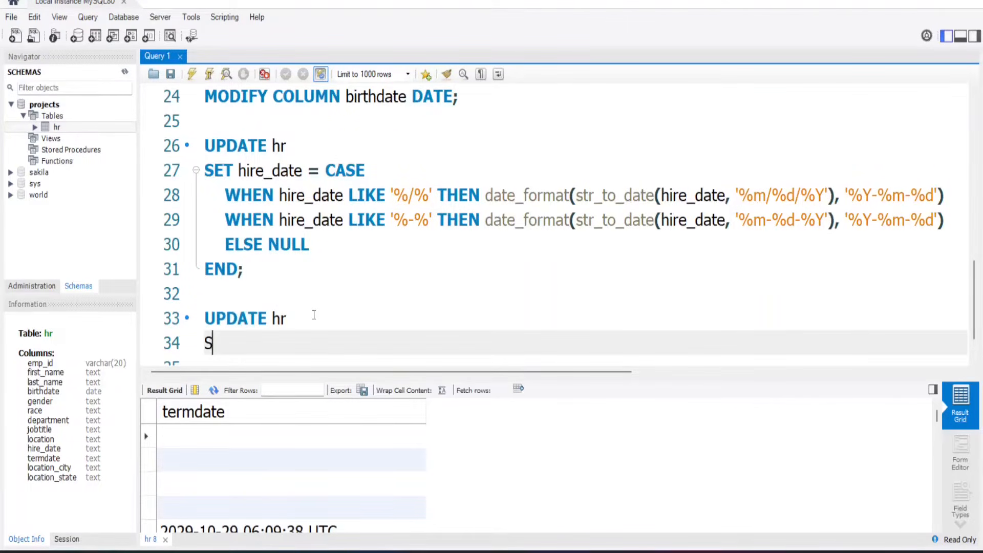
text(ET termdate)
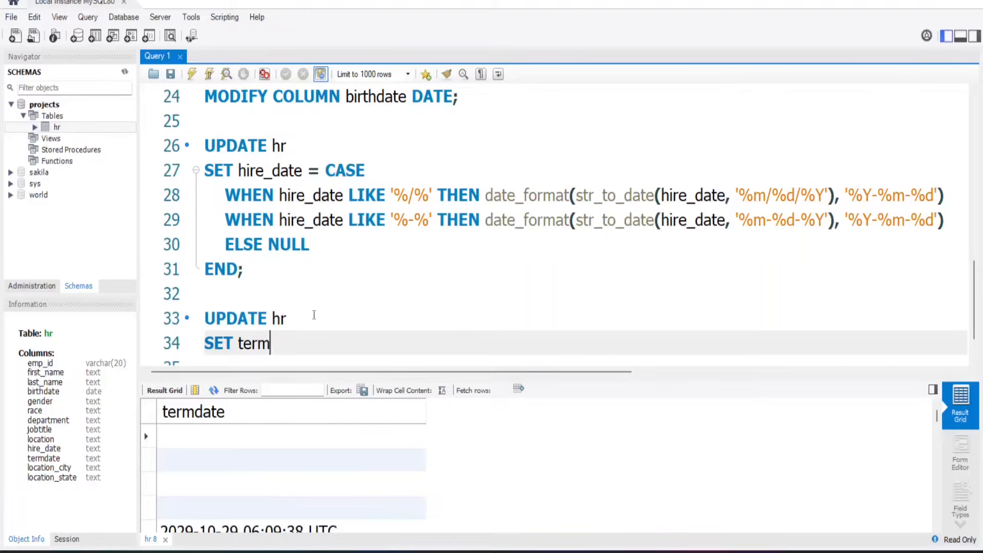
Set termdate equal to a date() function with an empty str_to_date() call nested inside.
text(= date)
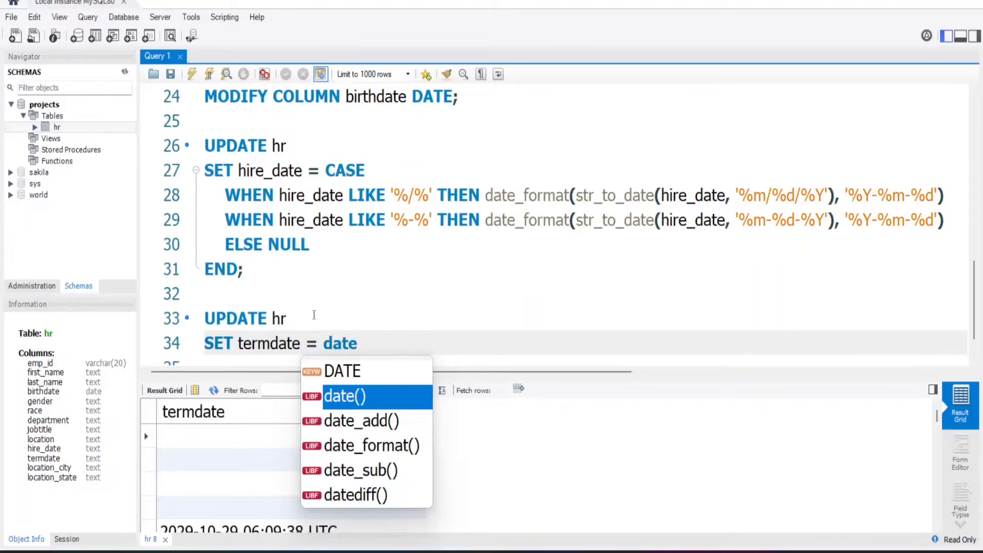
key(Escape)
text(())
key(Left)
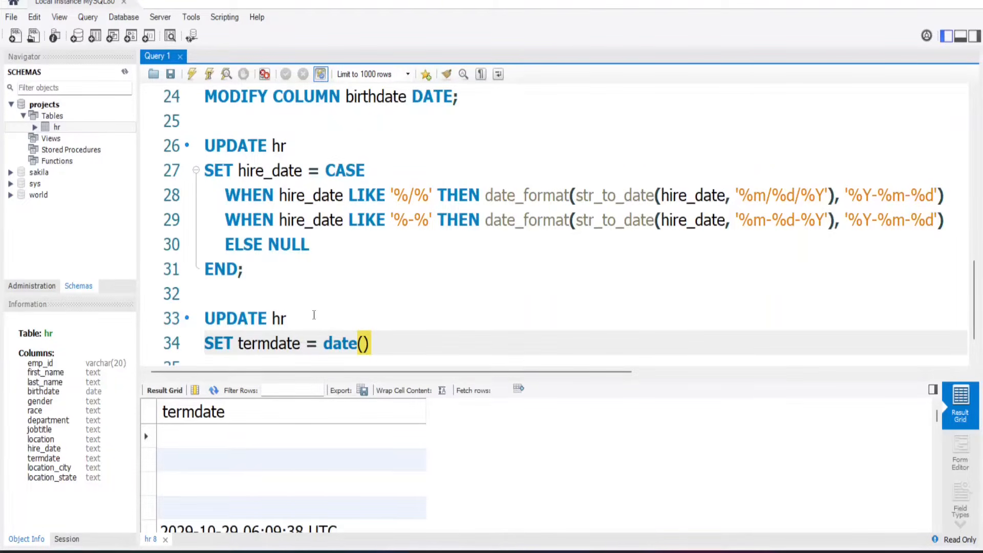
text(STR_TO)
key(Return)
key(Left)
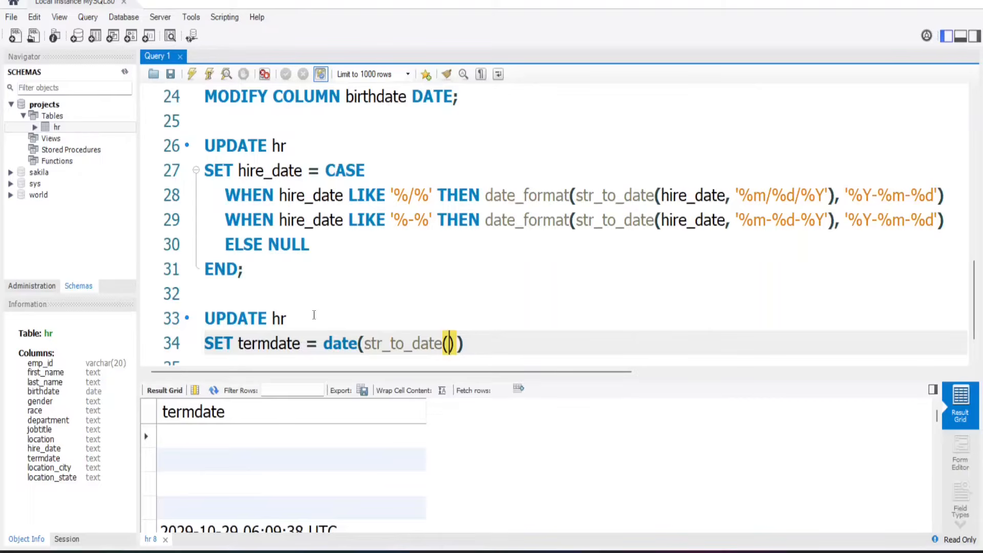
Give str_to_date the arguments termdate and '%Y-%m-%d'.
text(termdate, ')
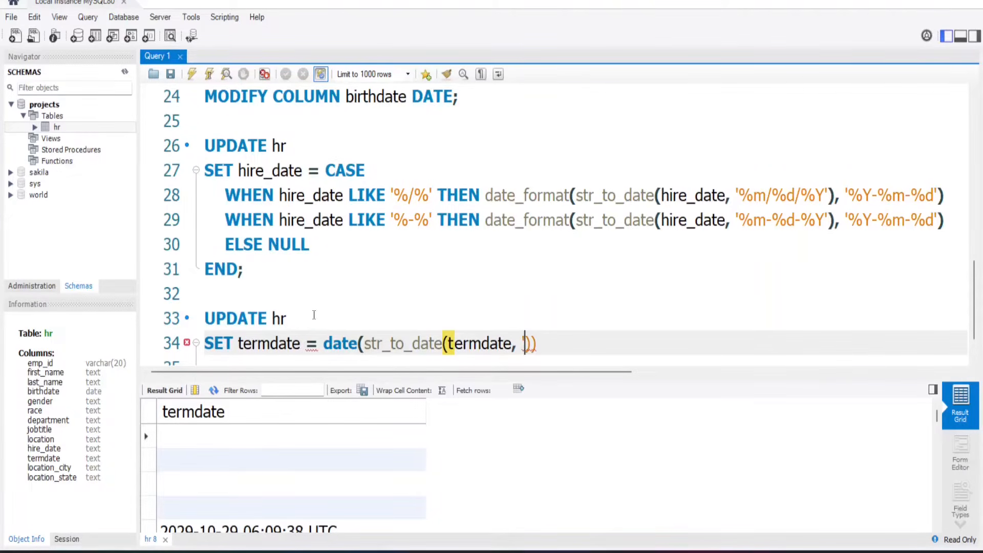
text(%Y)
text(-%)
text(m-)
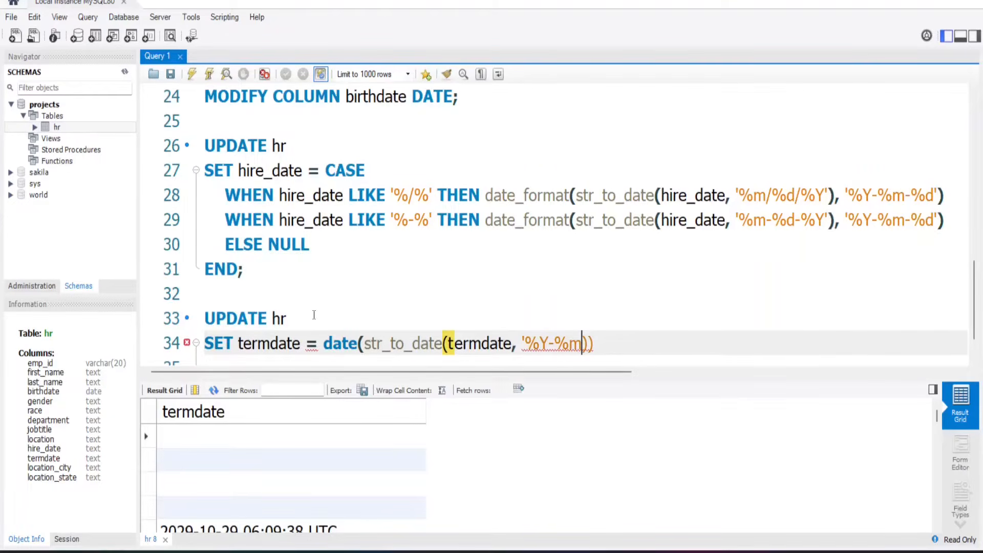
text(%d)
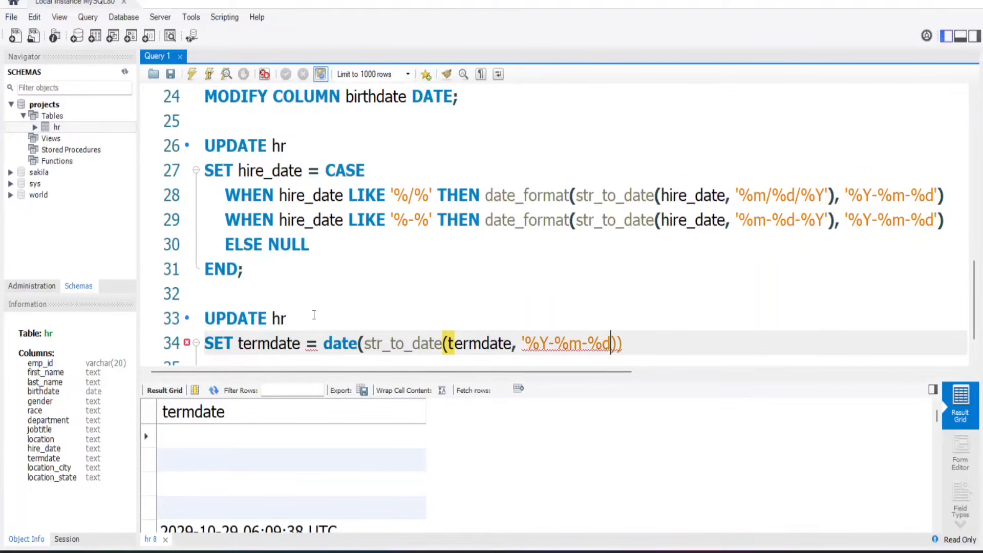
text(')
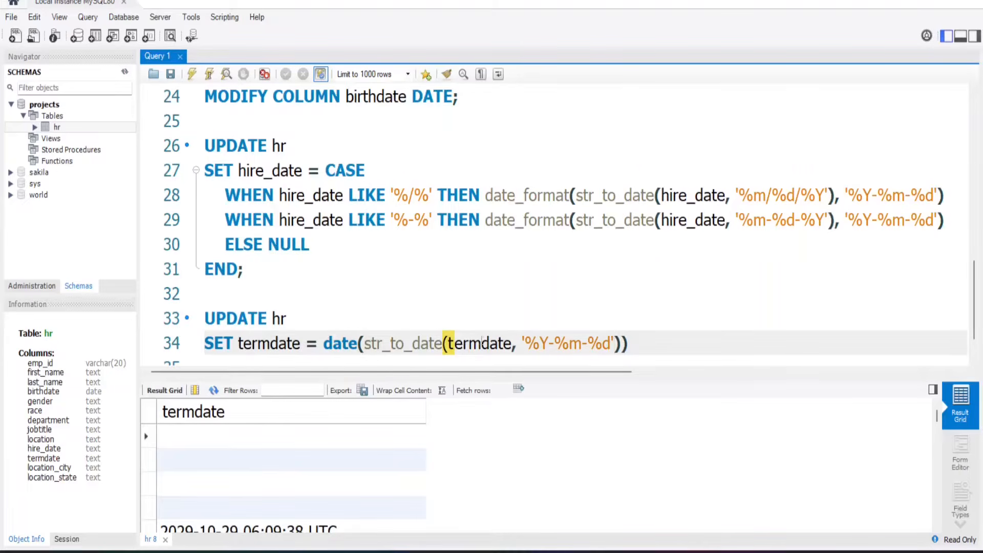
Extend the str_to_date format string with the time part so it reads '%Y-%m-%d %H:%i:%s UTC'.
click(606, 351)
text(%)
scroll(509, 472, down, 1)
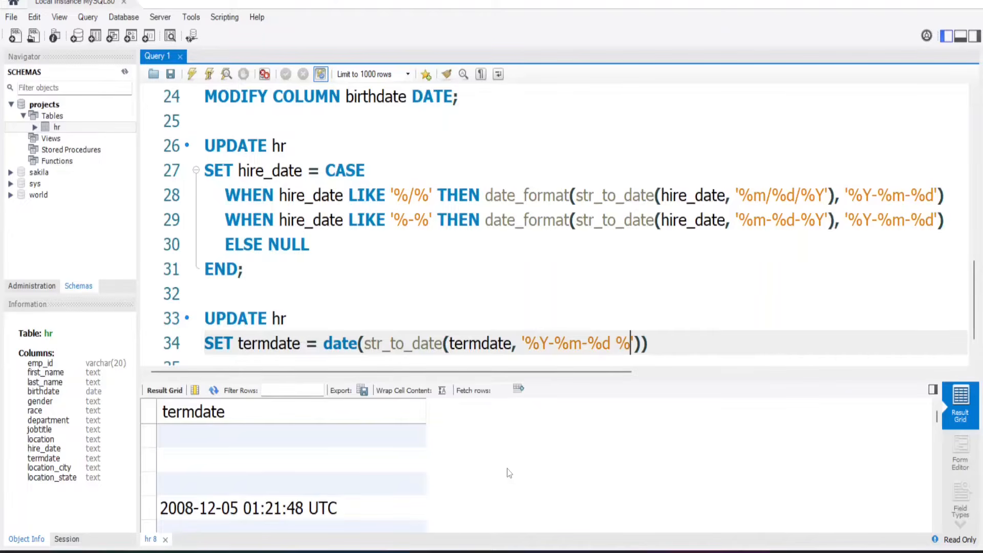
text(H:%)
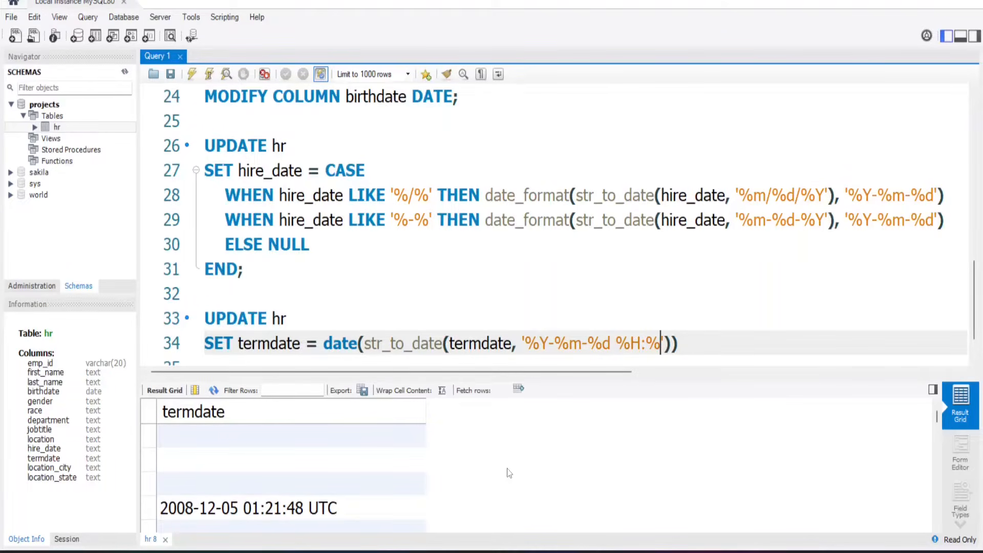
text(i)
text(:%)
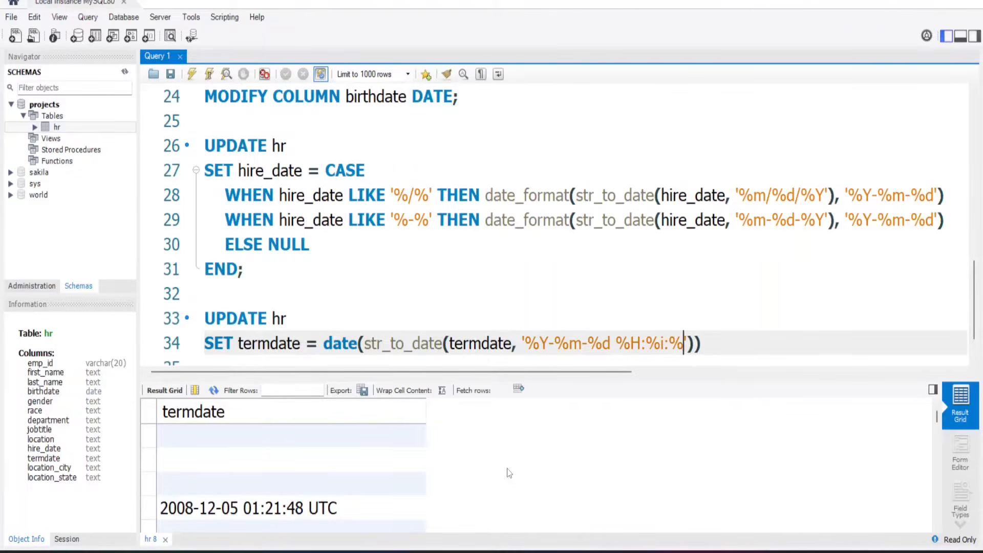
text(s UTC)
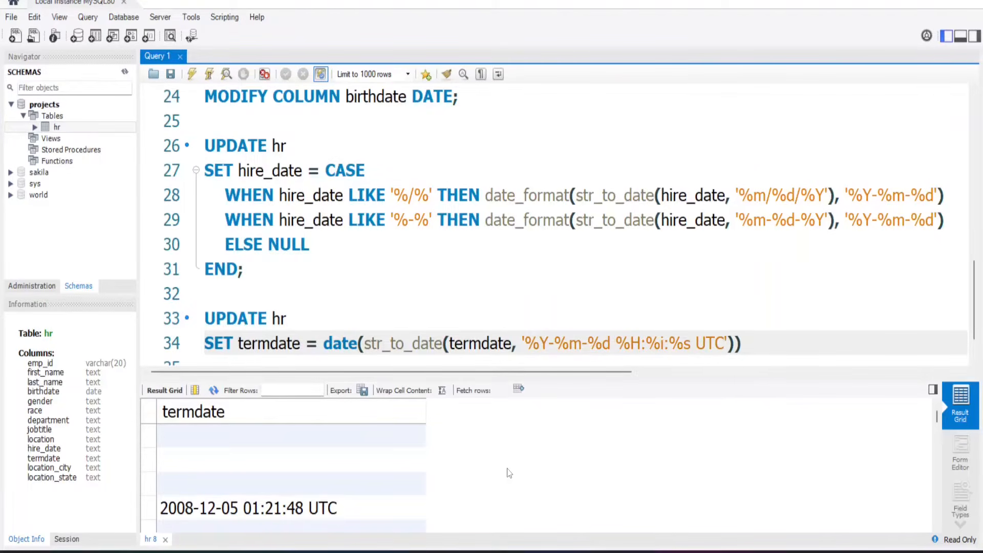
Complete the termdate UPDATE statement with the line WHERE termdate IS NOT NULL AND termdate != ' ';.
click(735, 344)
click(755, 341)
key(Return)
text(WHERE )
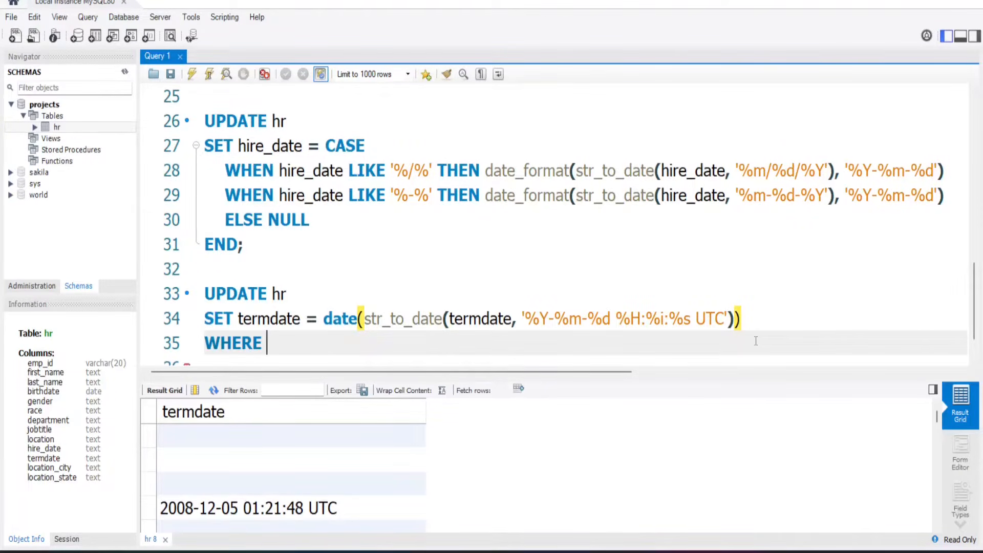
text(termdat)
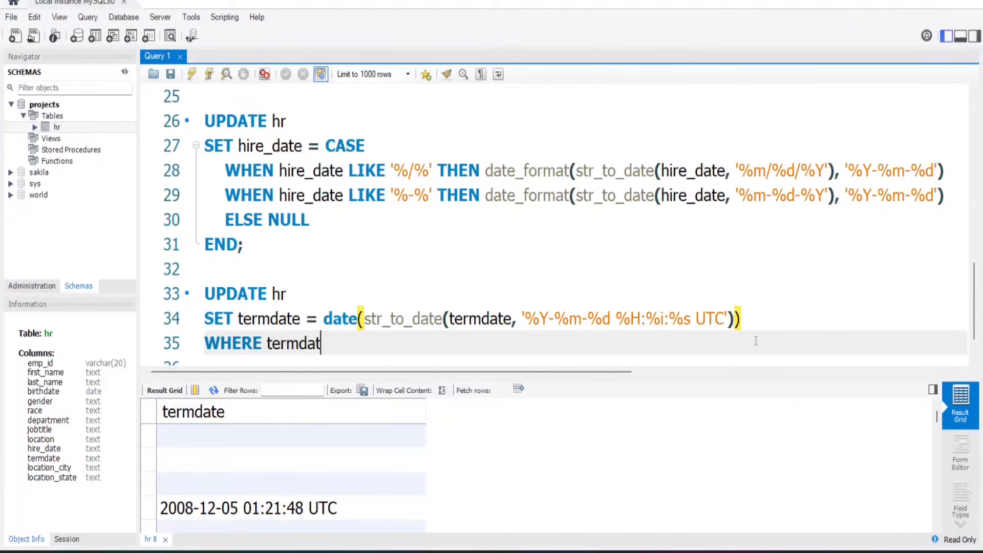
text(e IS NOT NU)
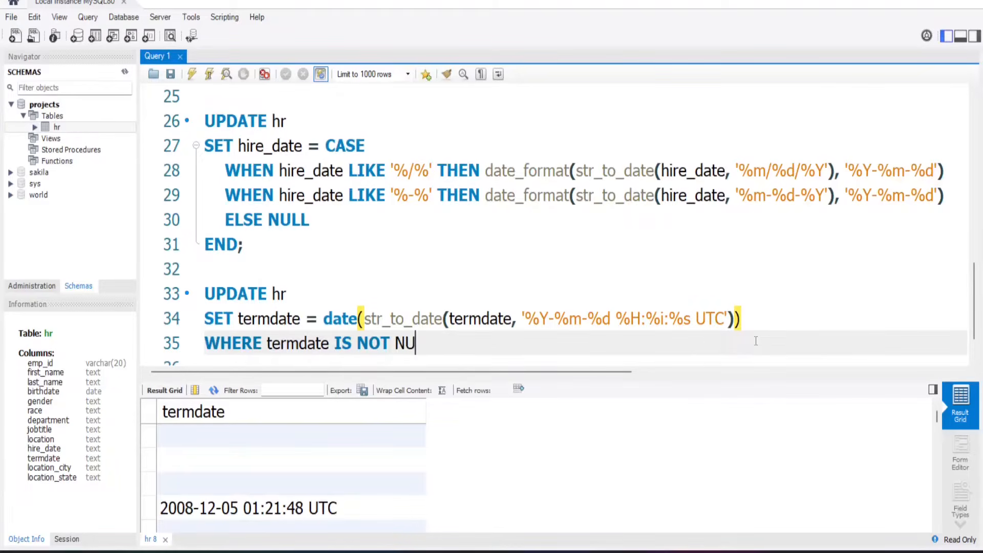
text(LL AND )
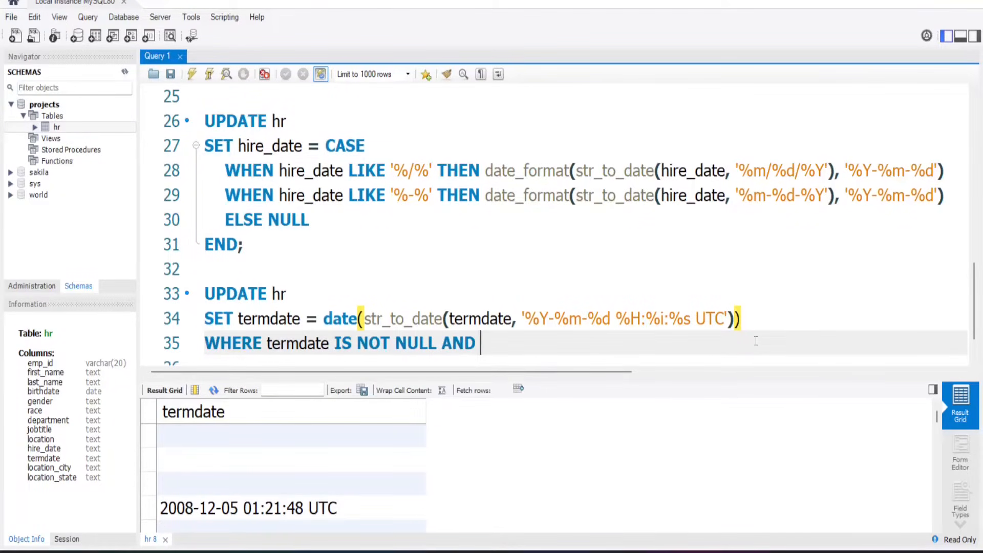
text(termdate )
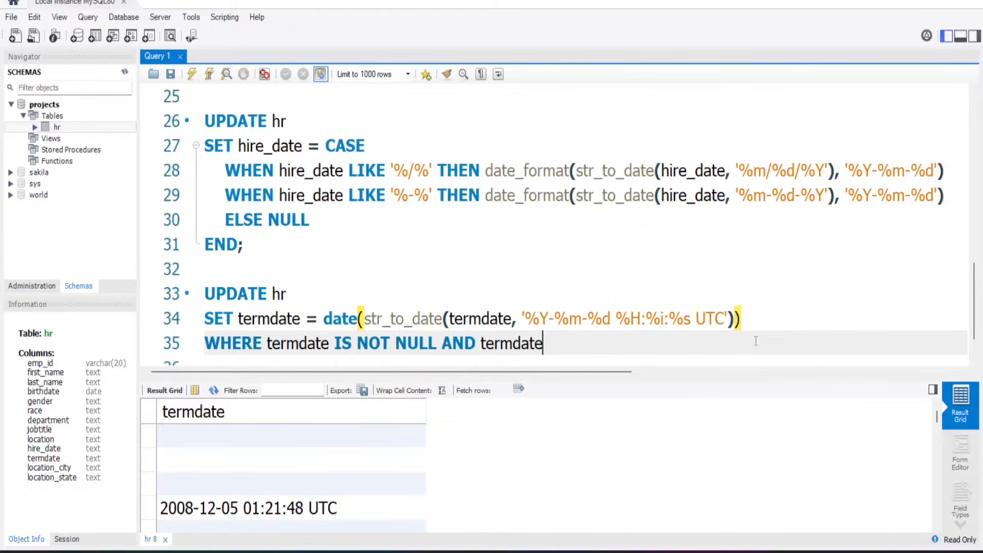
text(!= ' ')
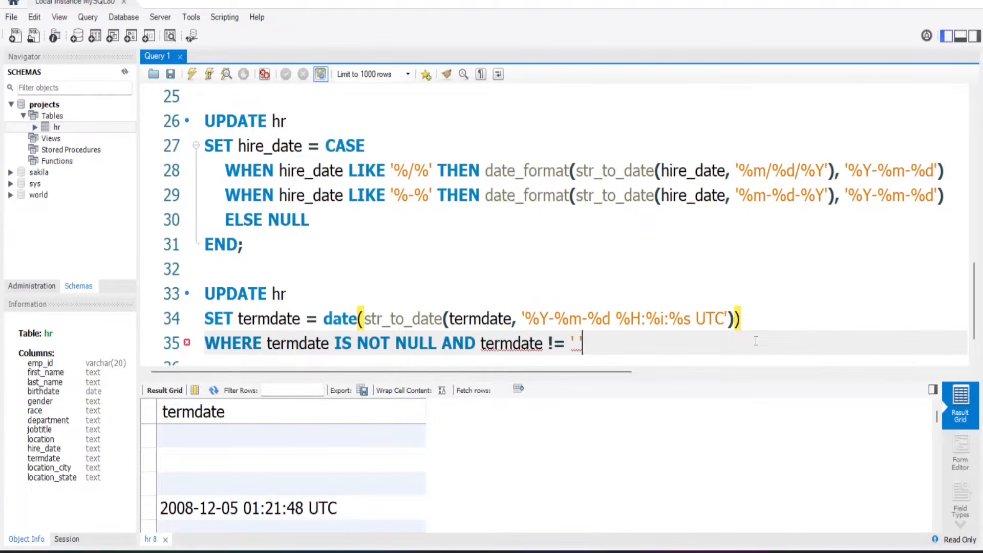
text(;)
Execute the termdate UPDATE statement, rerun SELECT termdate FROM hr, and examine the converted values.
click(210, 74)
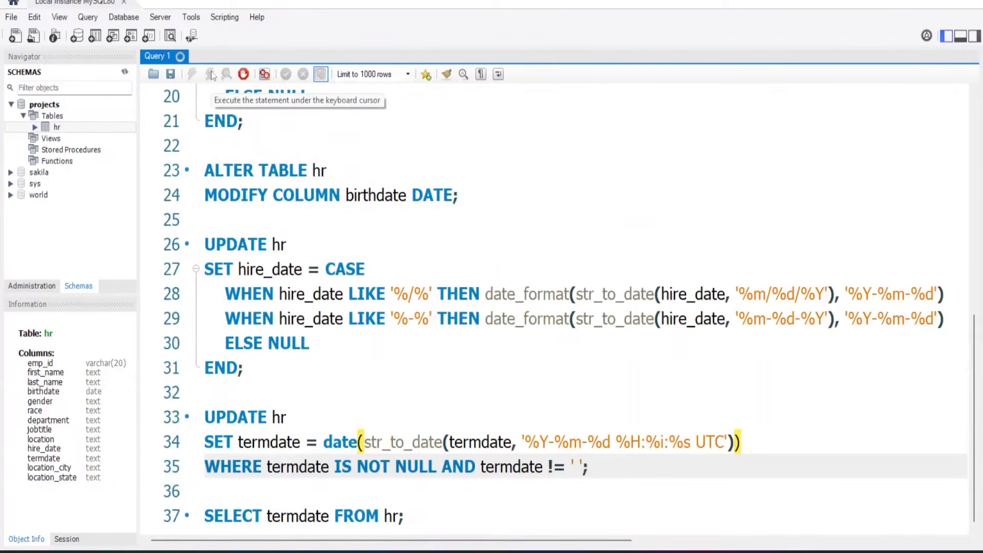
click(424, 518)
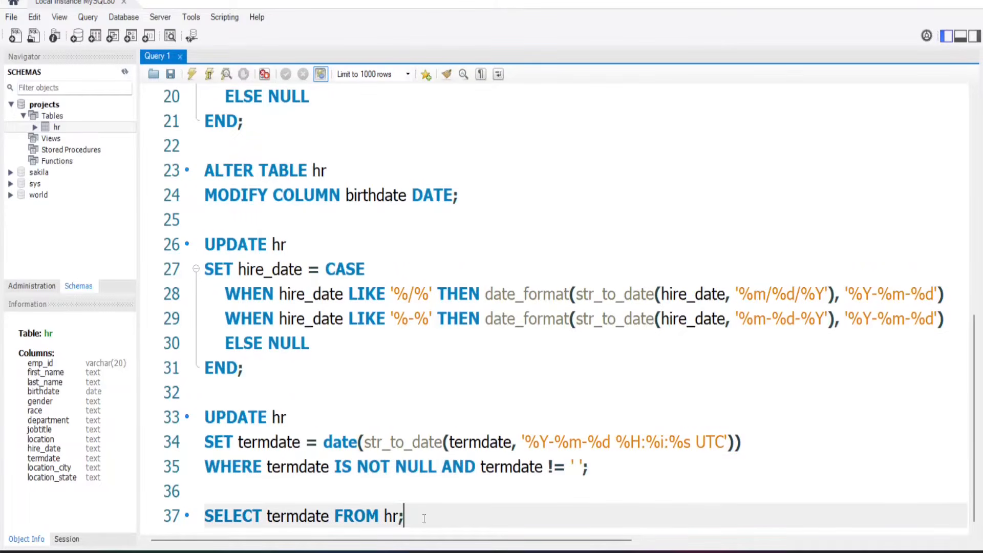
click(208, 75)
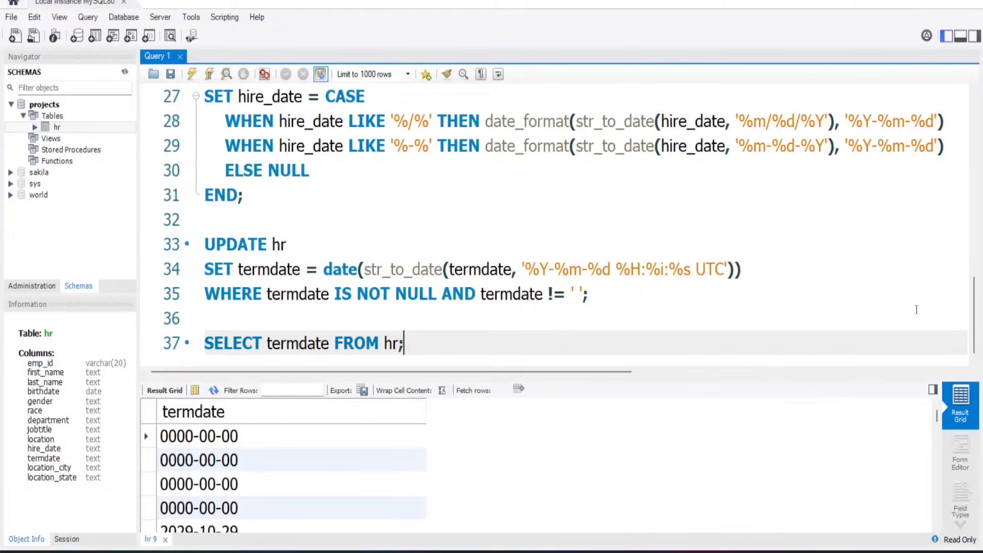
scroll(932, 421, down, 2)
drag(933, 422, 933, 421)
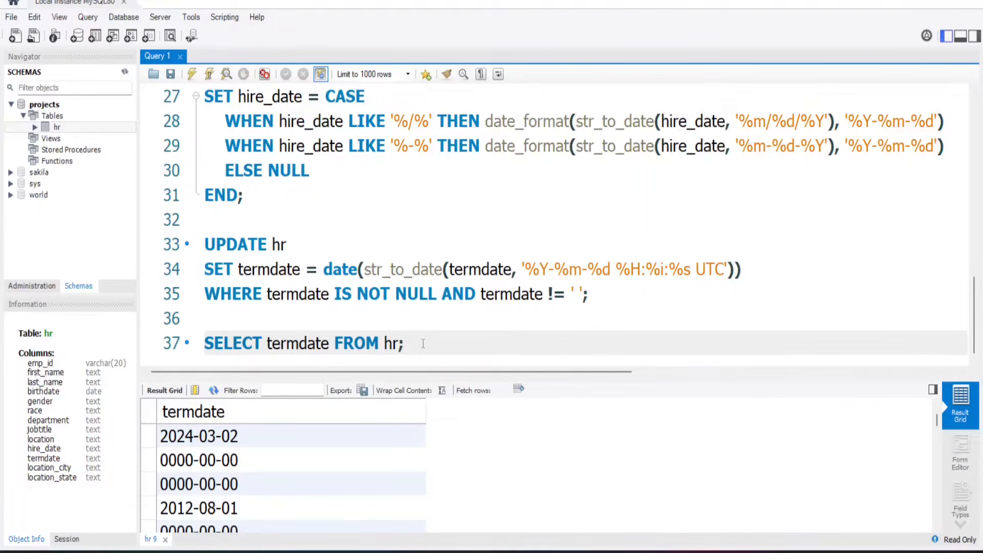
Add ALTER TABLE hr MODIFY COLUMN termdate DATE; above the final SELECT query, execute it and check the action output.
click(593, 296)
key(Return)
key(Return)
text(ALTER T)
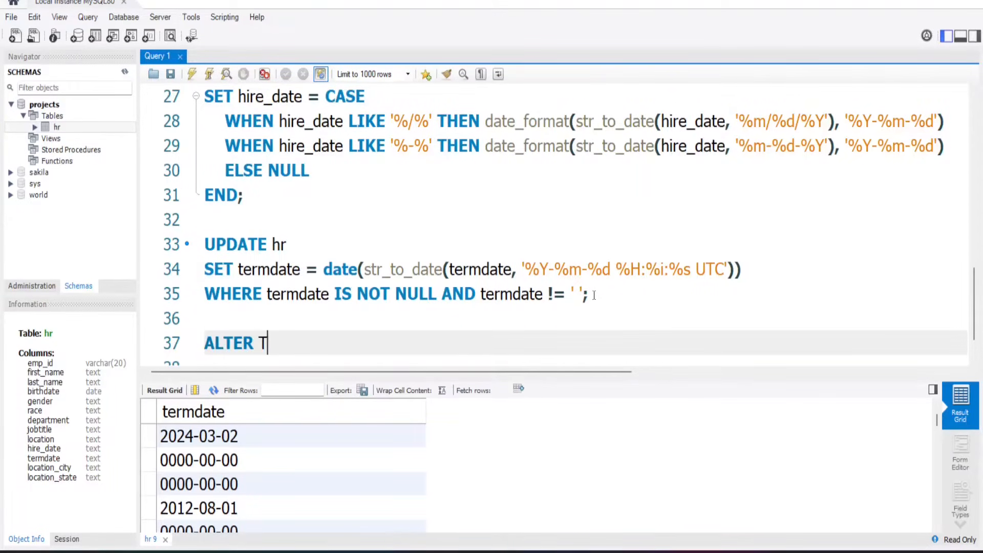
text(ABLE hr)
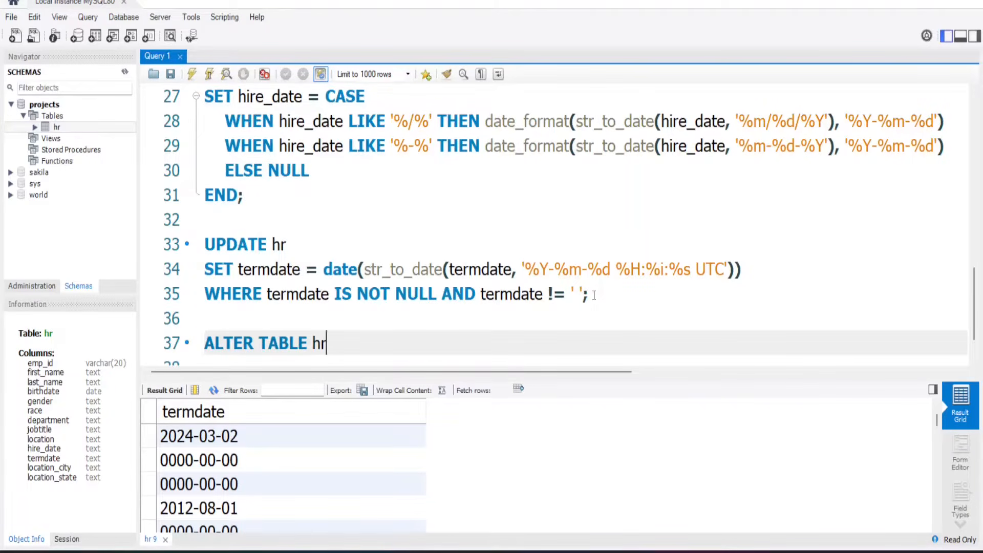
key(Return)
text(MODIF)
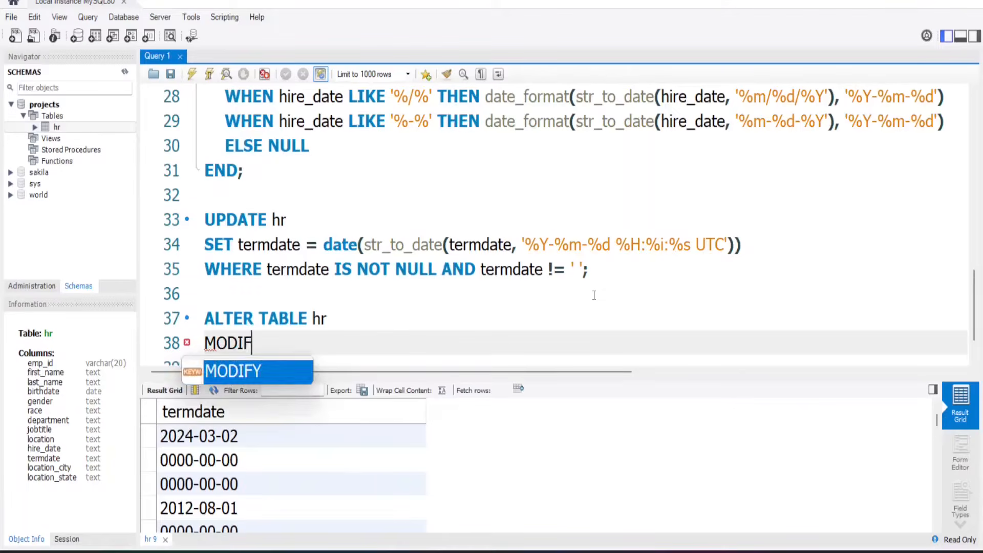
text(Y COLUMN )
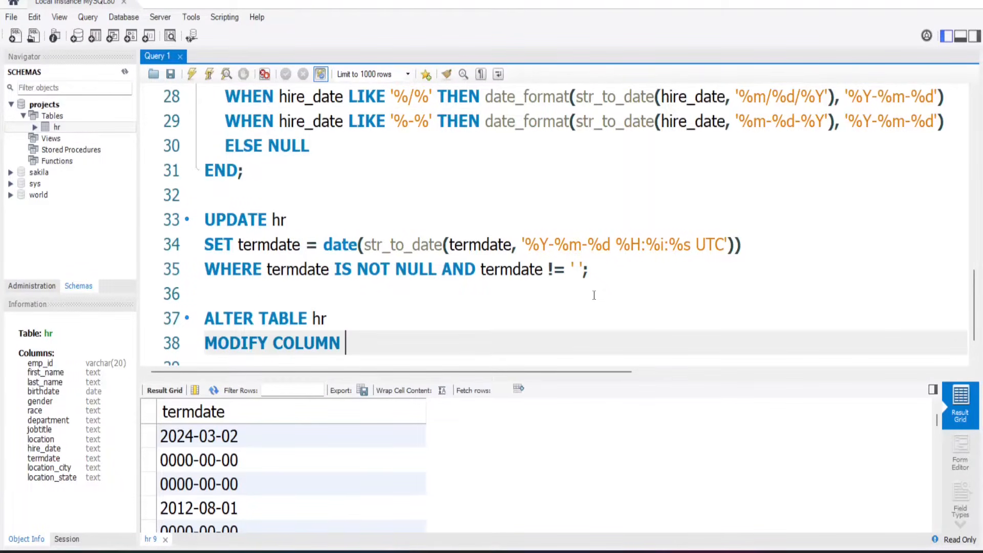
text(termdate DATE;)
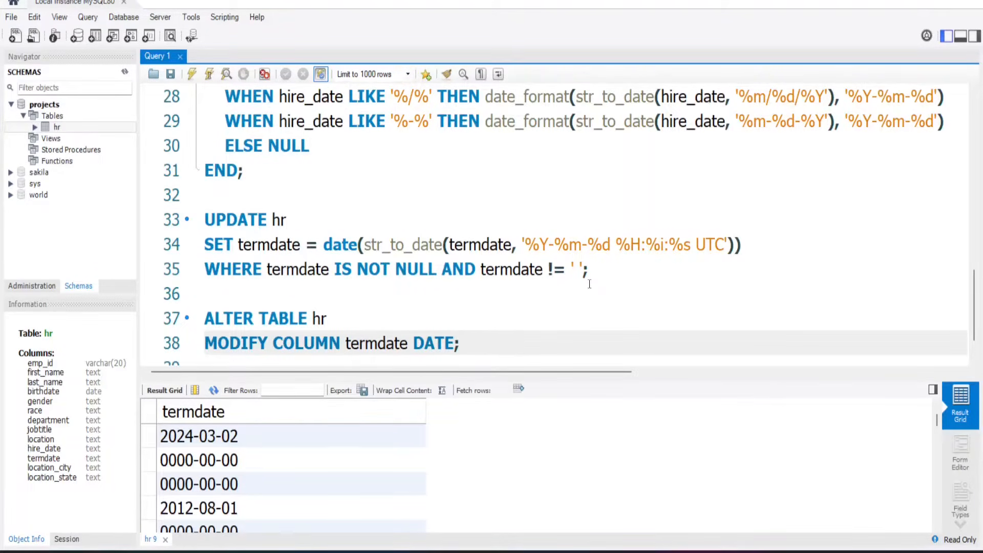
click(209, 75)
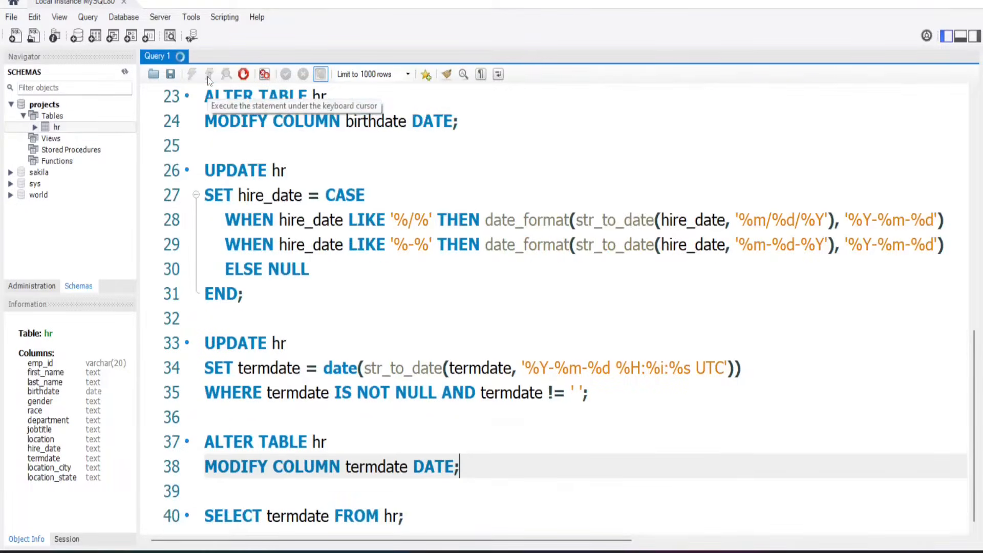
click(960, 36)
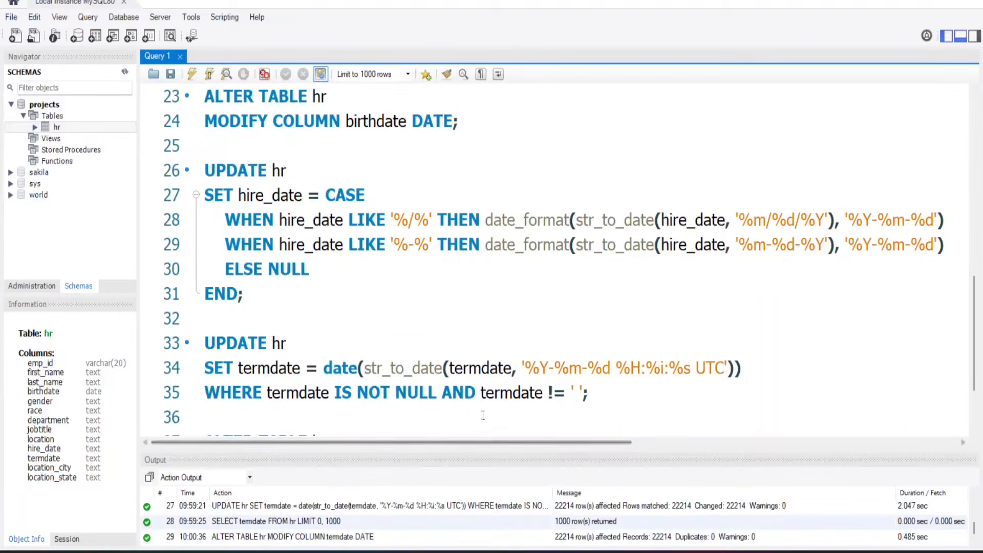
scroll(517, 403, down, 2)
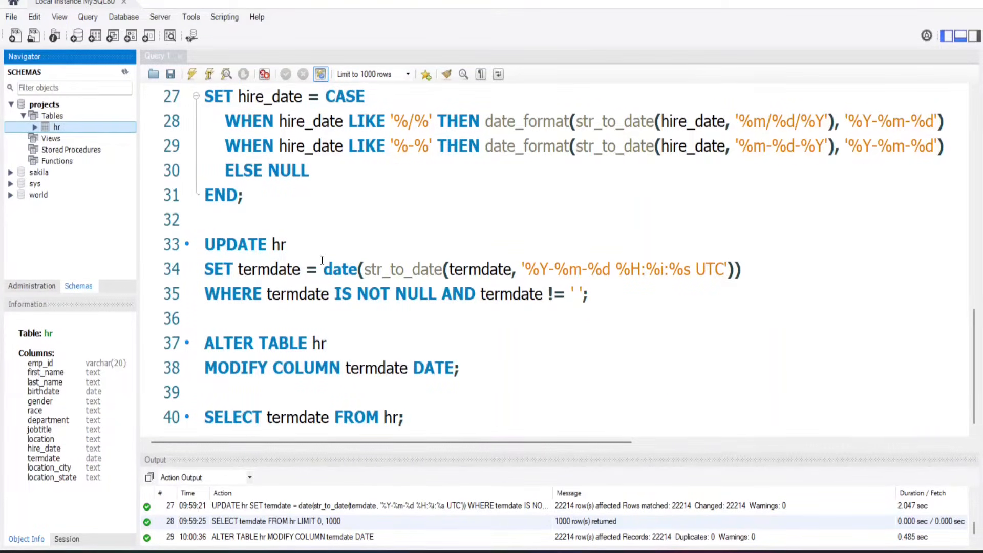
Run the DESCRIBE hr statement and enlarge the result grid to review the data type of every column.
scroll(322, 260, up, 8)
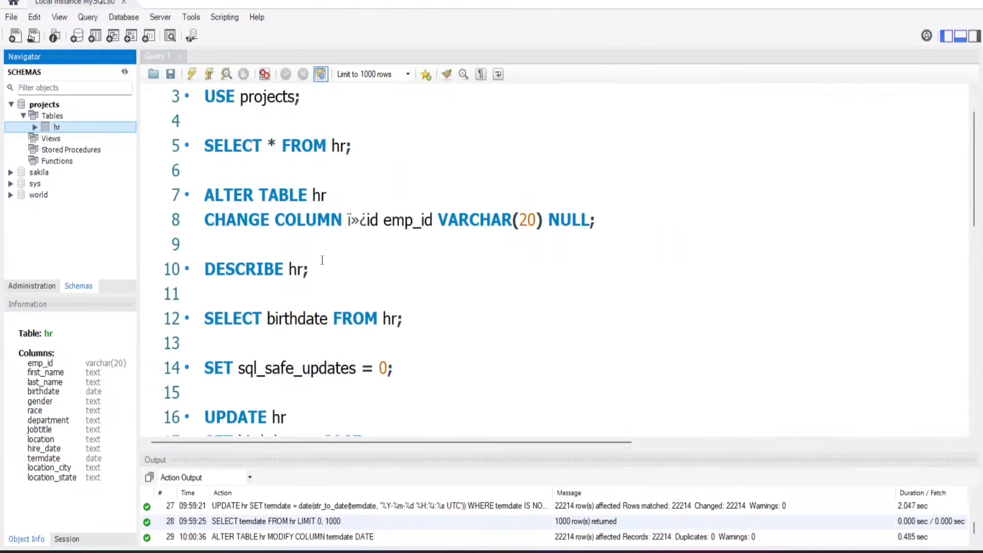
click(315, 271)
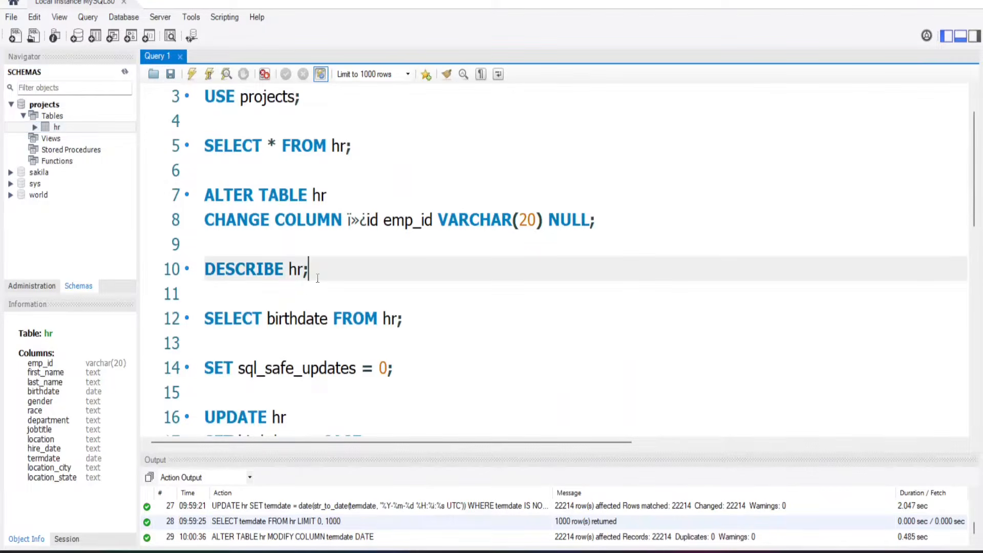
click(211, 74)
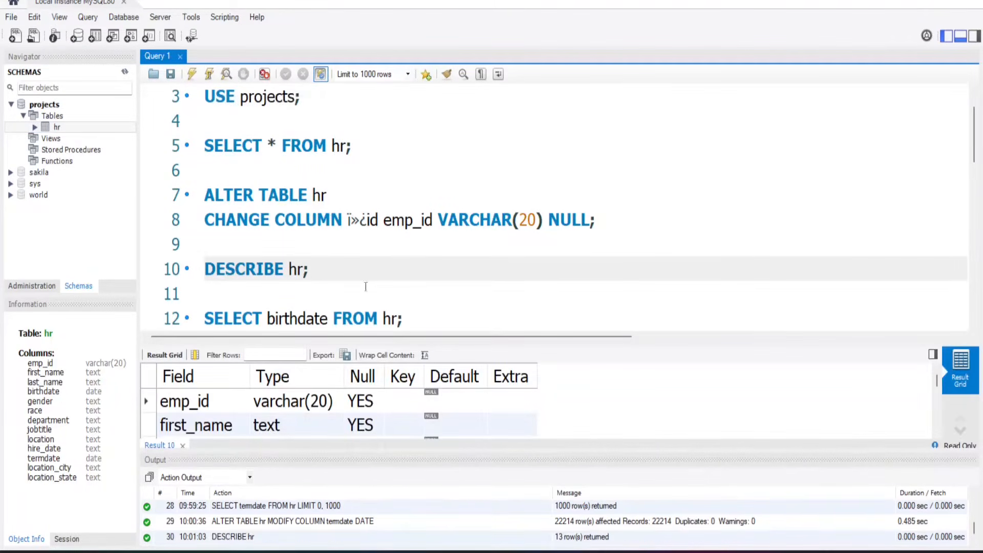
click(959, 36)
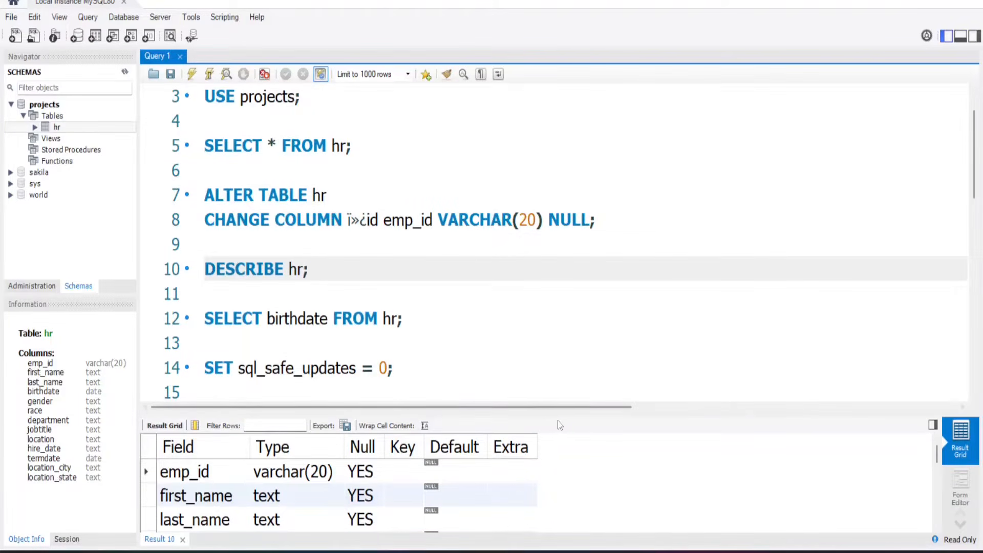
drag(558, 414, 559, 304)
drag(557, 233, 557, 228)
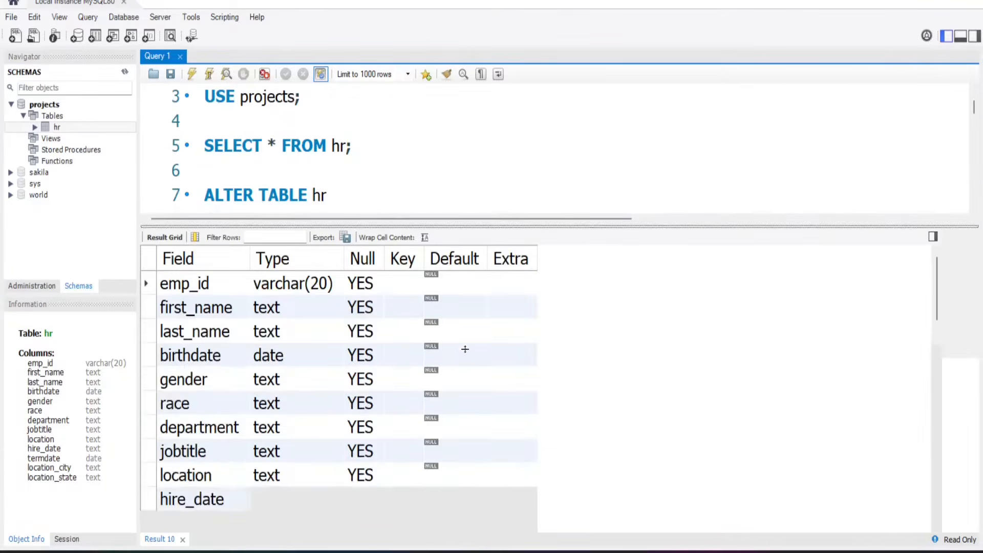
scroll(302, 439, down, 1)
scroll(302, 439, up, 1)
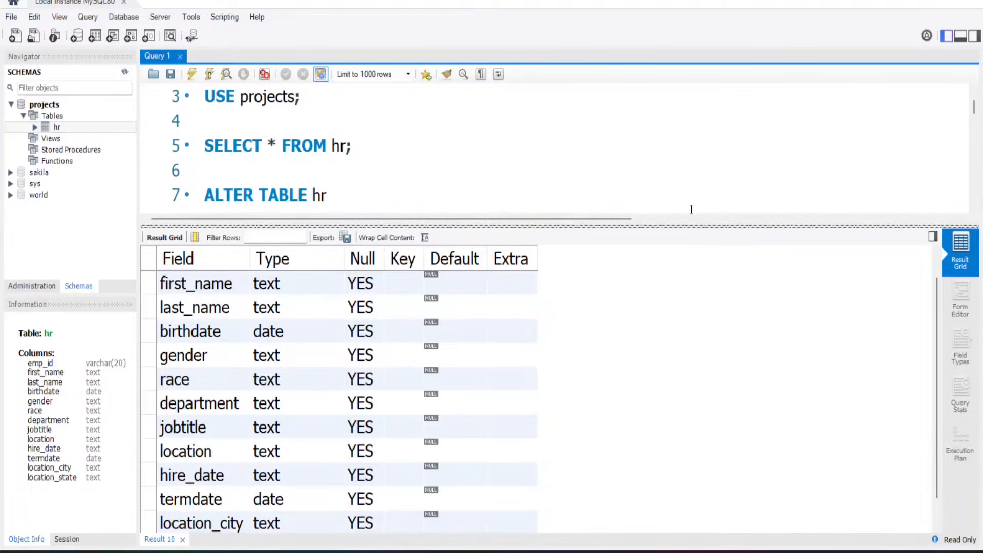
Shrink the result grid and copy the termdate ALTER TABLE statement into new lines after the hire_date UPDATE statement.
drag(682, 226, 678, 460)
scroll(416, 352, down, 4)
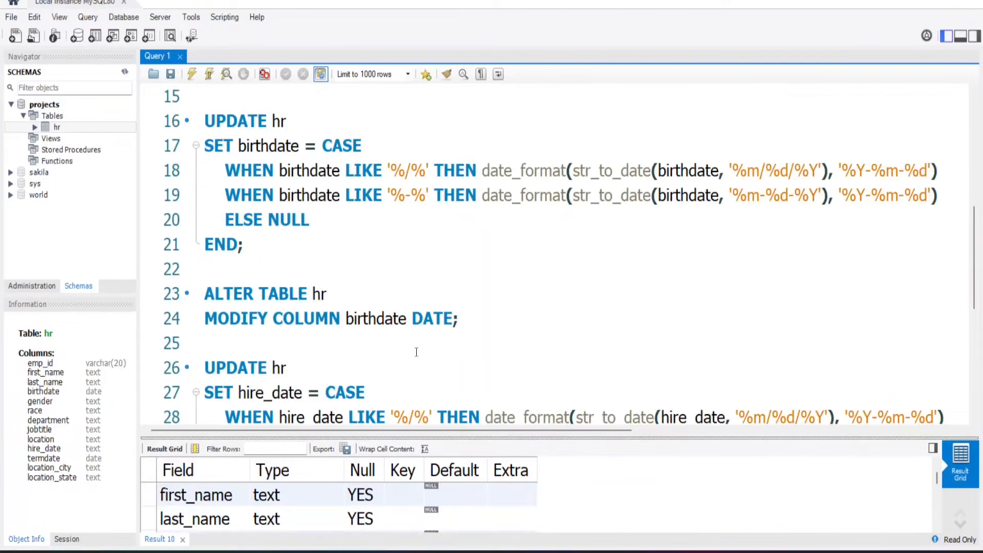
scroll(416, 351, down, 1)
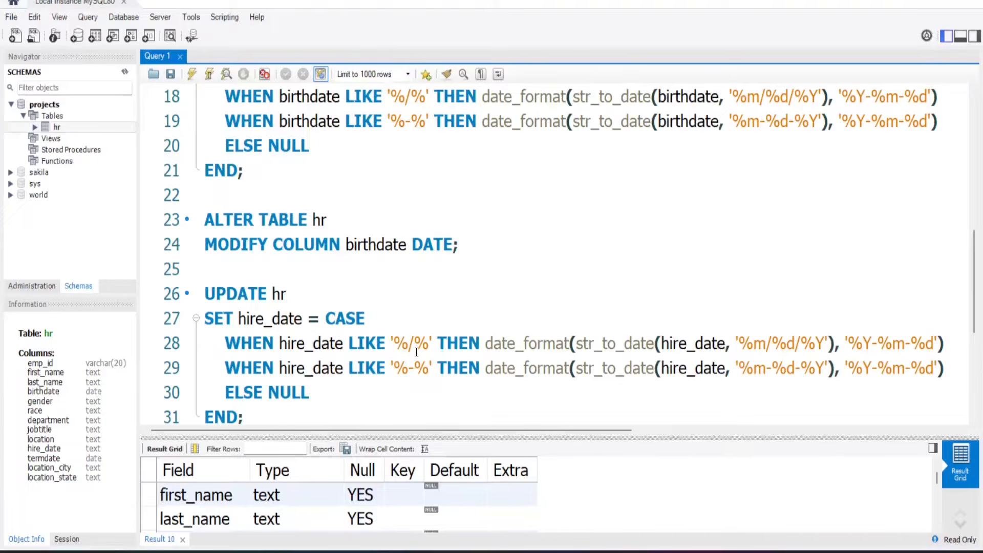
scroll(416, 351, down, 2)
scroll(416, 352, down, 1)
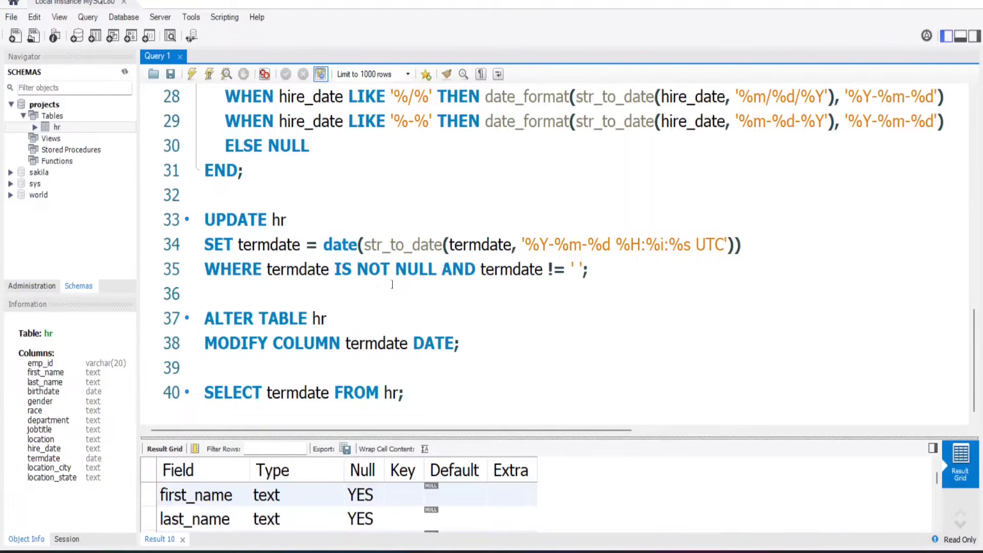
click(463, 347)
drag(459, 347, 205, 318)
key(ctrl+c)
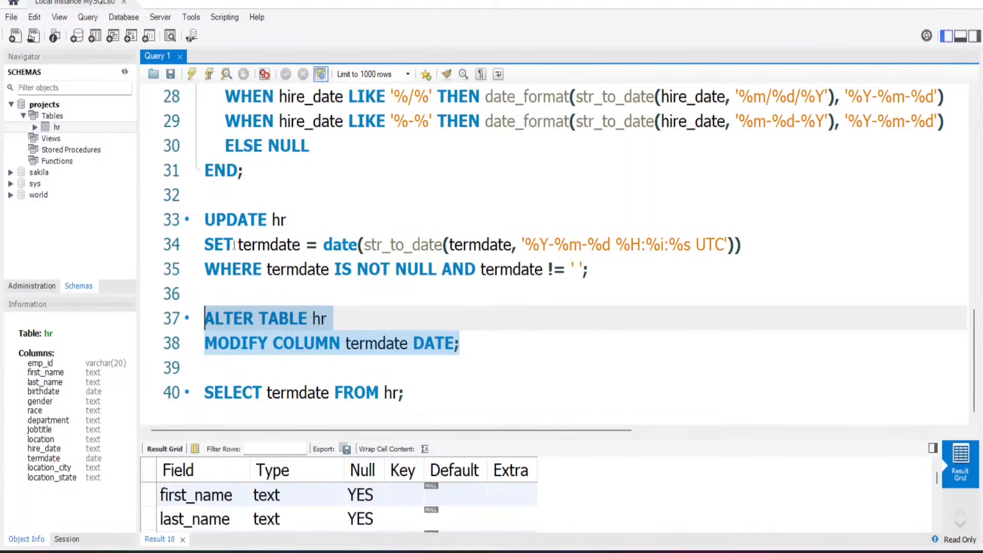
click(281, 172)
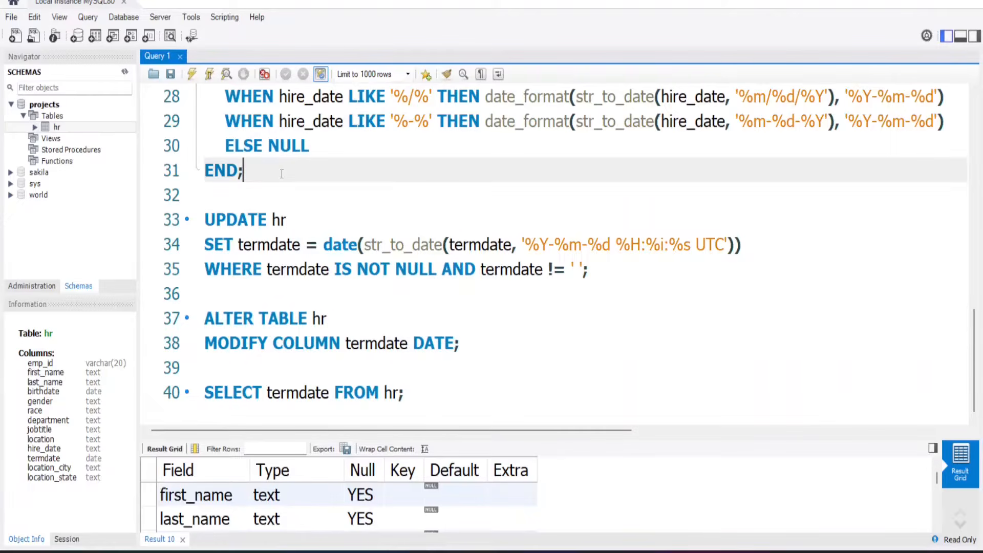
key(Return)
key(Return)
key(ctrl+v)
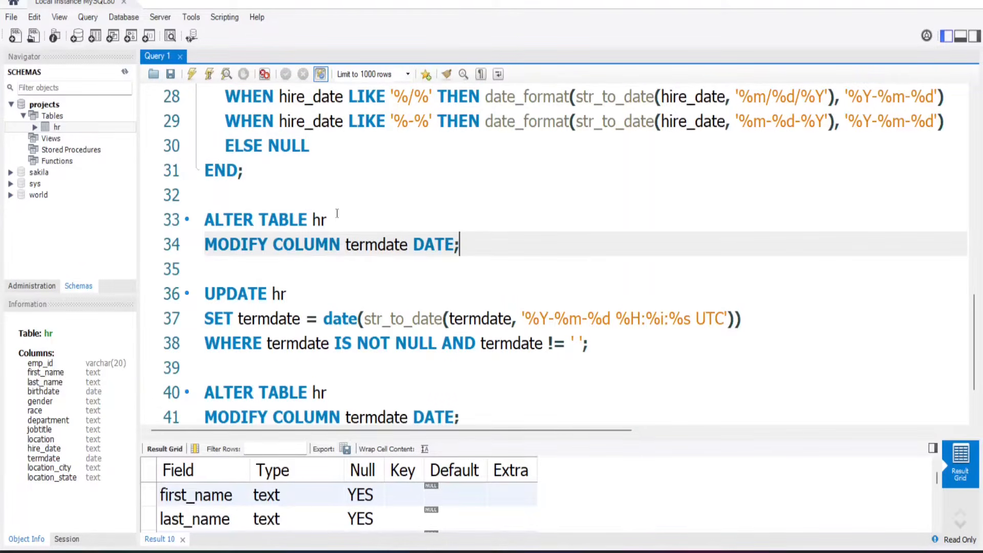
Change the column in the copied ALTER TABLE statement after the hire_date UPDATE to hire_date and execute the statement.
click(403, 244)
key(Right)
key(ctrl+BackSpace)
text(hire_dat)
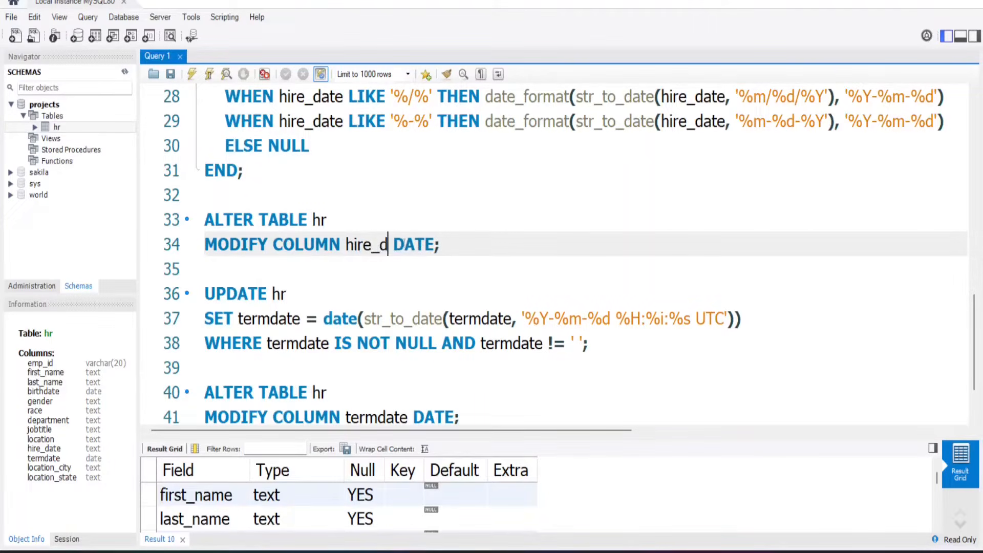
text(e)
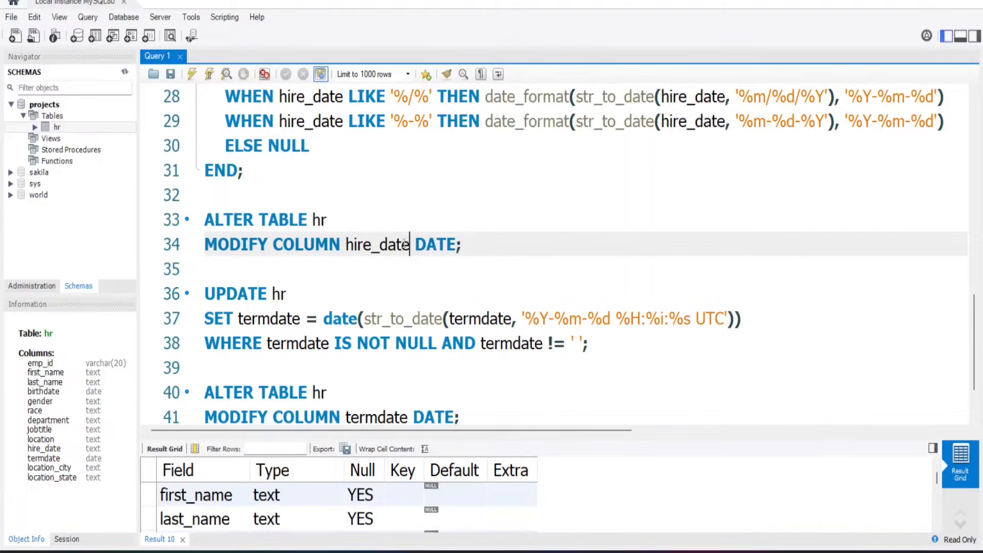
click(209, 74)
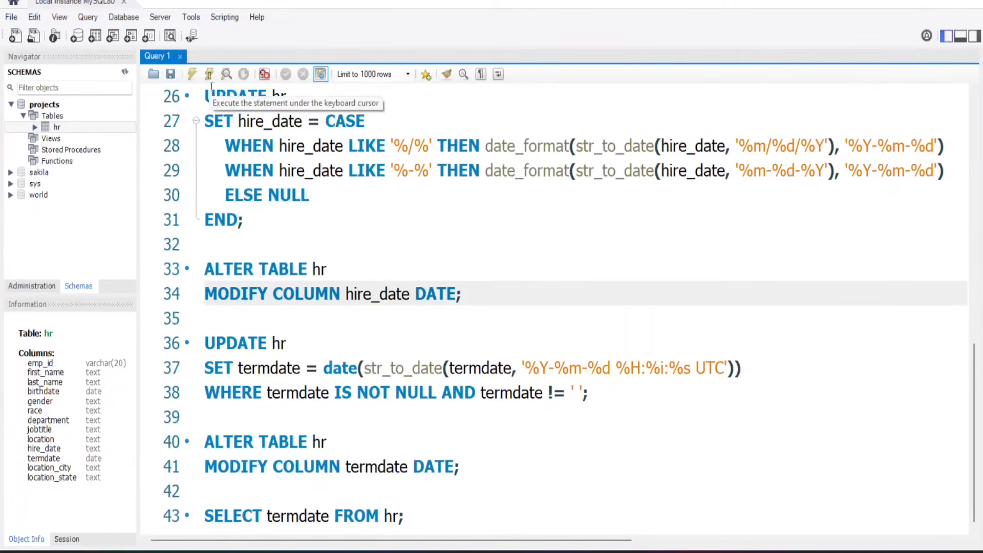
Refresh the schema objects to update the column information of the hr table.
click(71, 127)
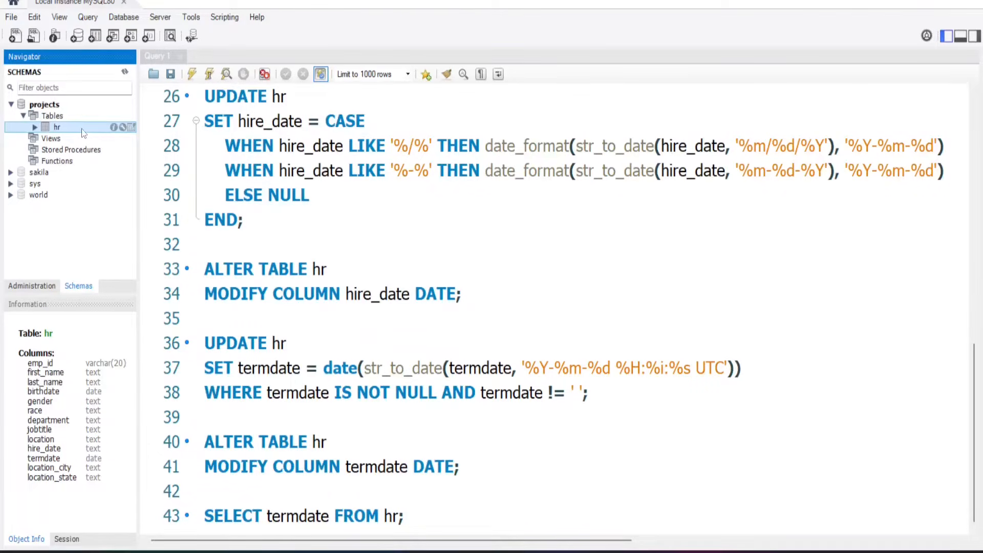
right_click(81, 128)
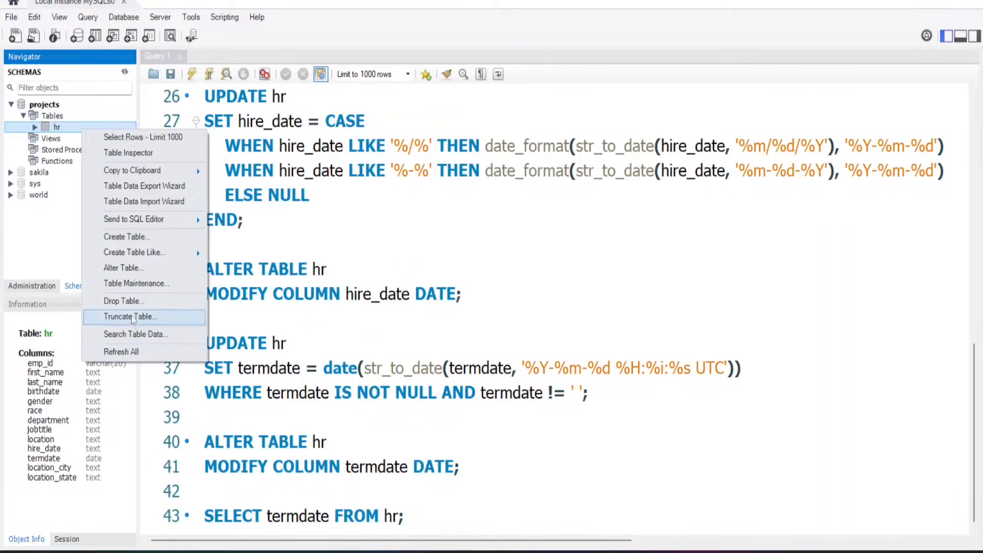
click(131, 352)
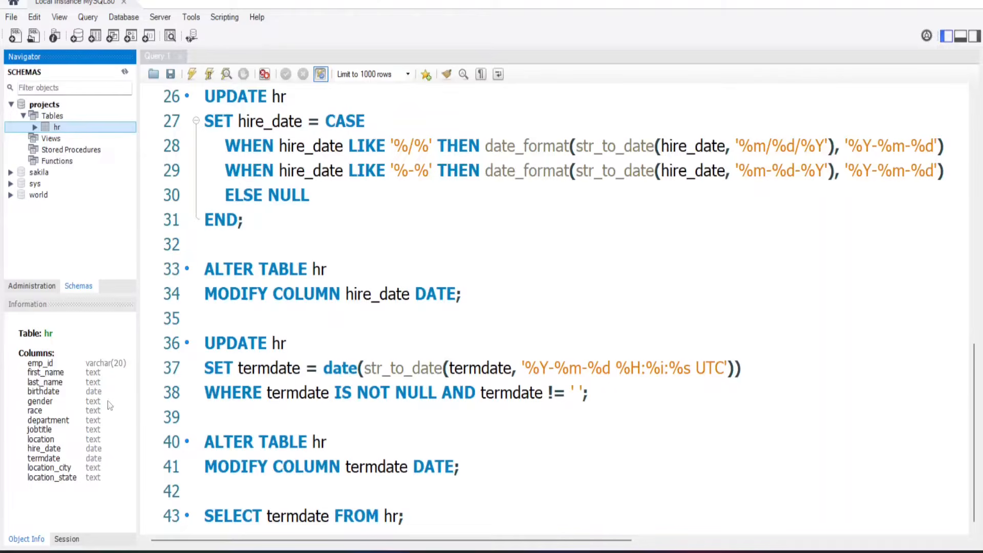
Run the DESCRIBE hr statement, enlarge the result grid to review the column data types, and shrink it again.
scroll(369, 328, up, 6)
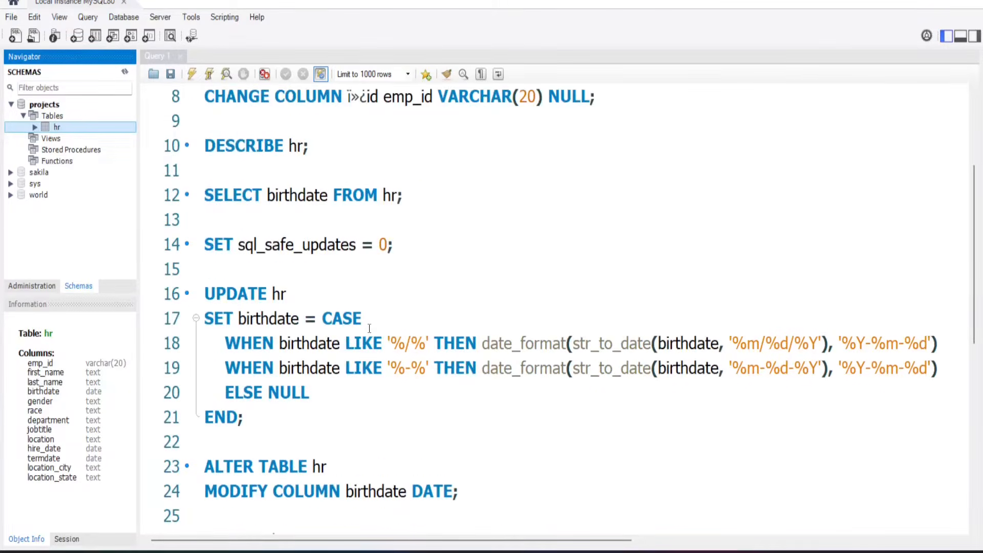
click(351, 143)
click(214, 74)
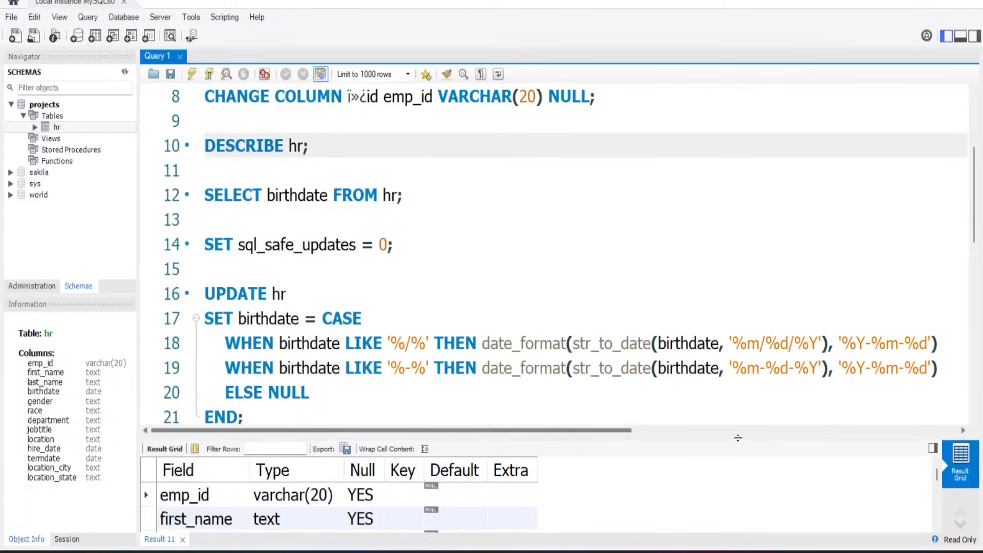
drag(738, 438, 724, 190)
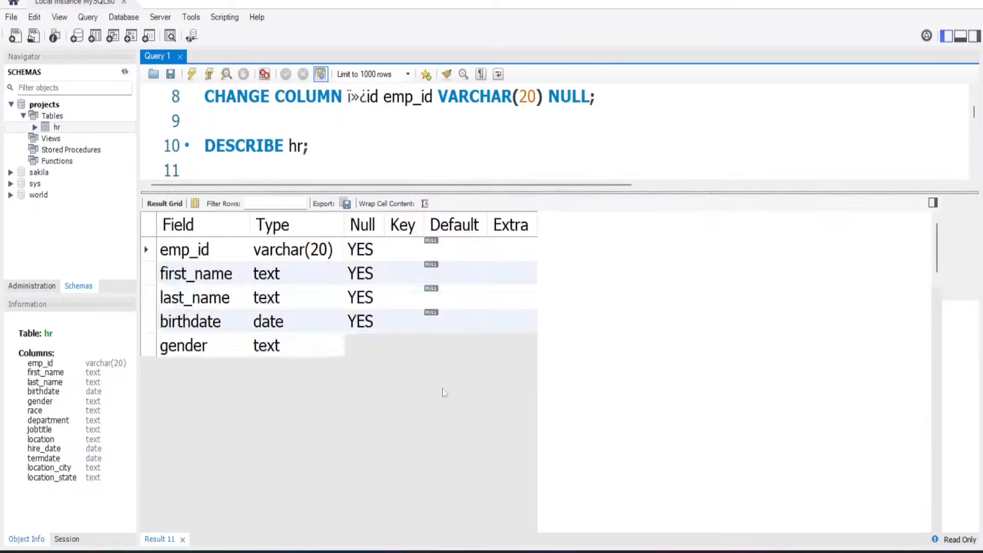
scroll(401, 452, down, 1)
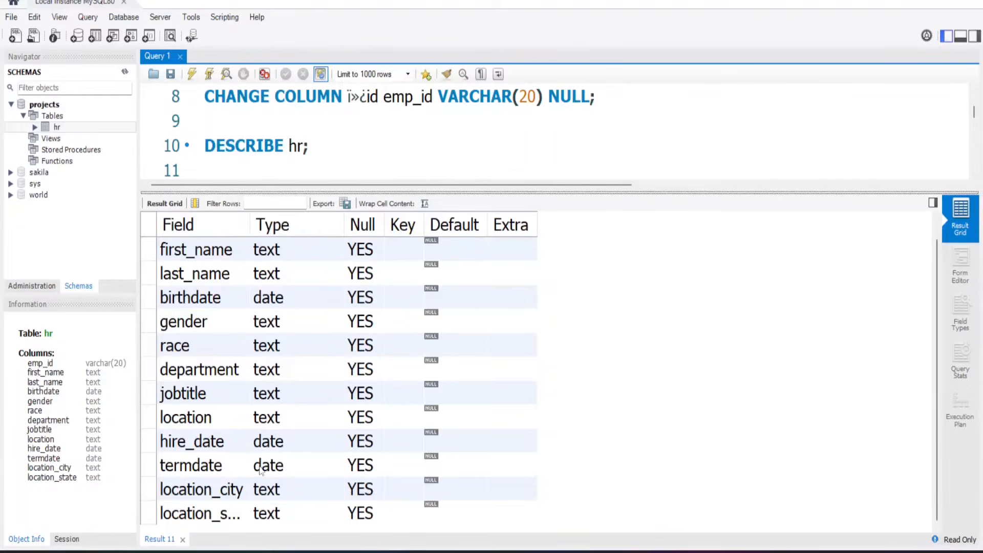
scroll(280, 321, up, 1)
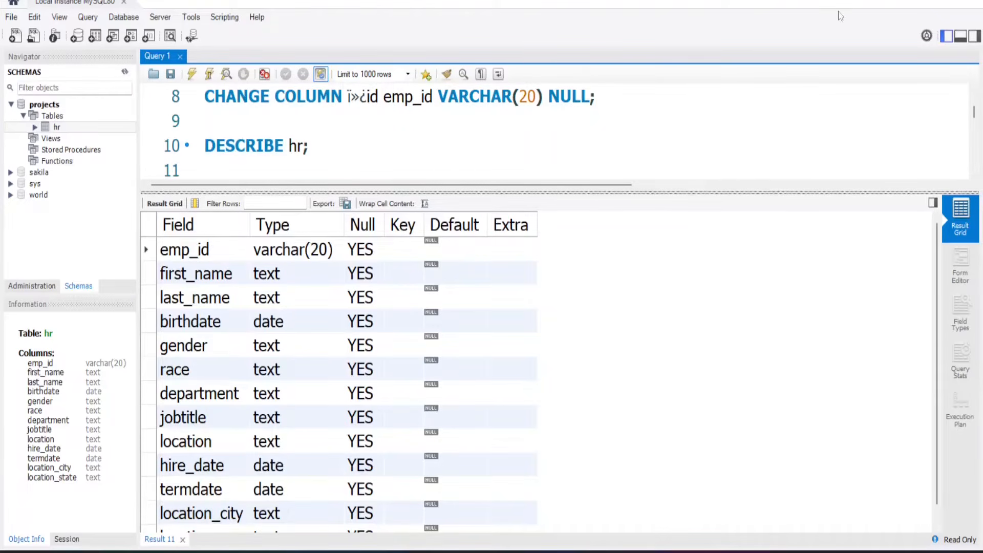
drag(704, 191, 660, 458)
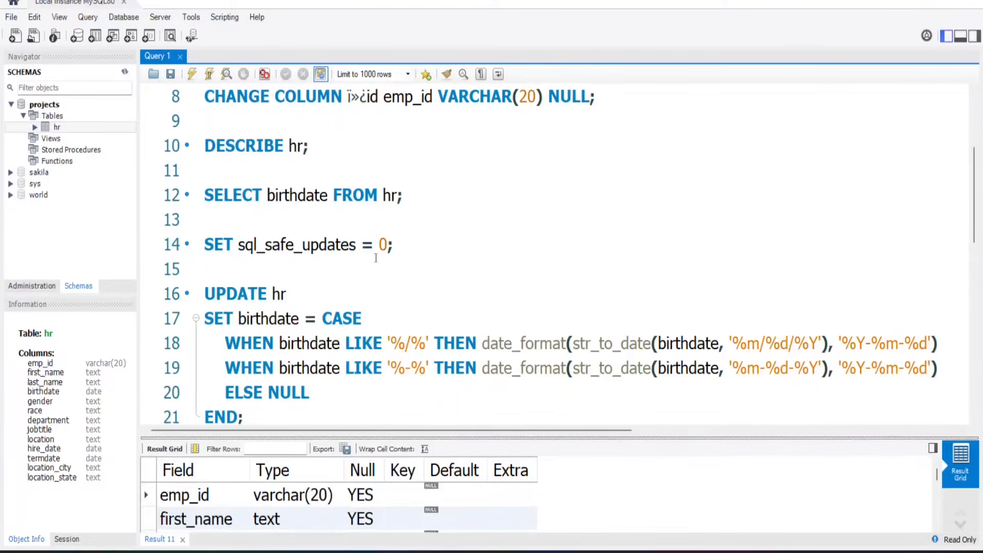
Review the script, rerun SELECT * FROM hr, and enlarge the result grid to examine the table rows.
scroll(376, 257, up, 3)
scroll(376, 257, down, 8)
scroll(376, 258, up, 4)
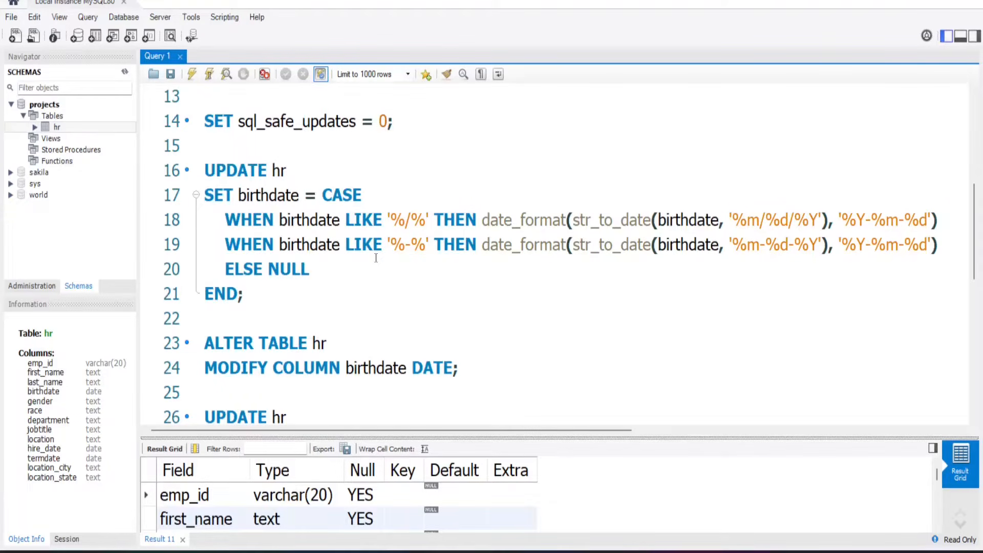
scroll(342, 313, down, 3)
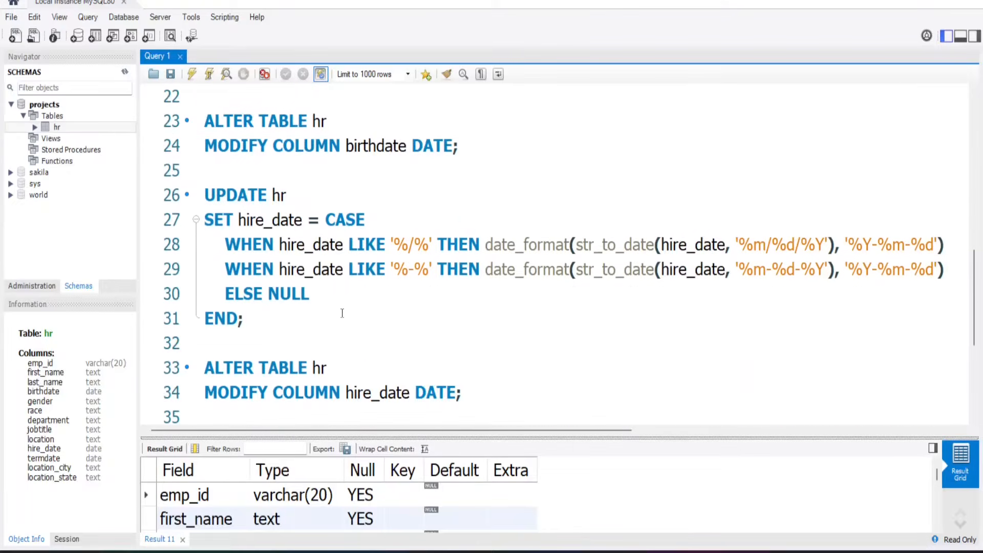
scroll(342, 312, down, 3)
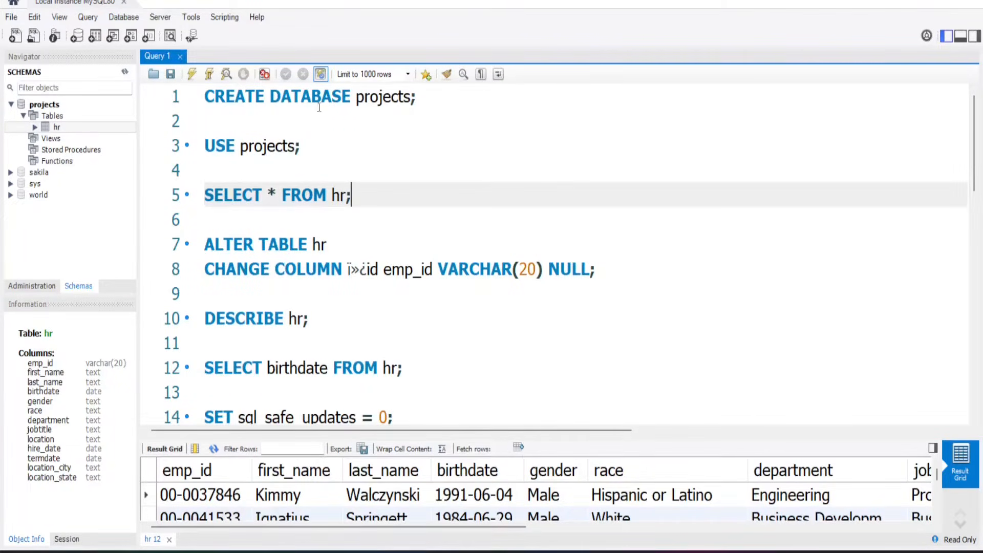
click(210, 74)
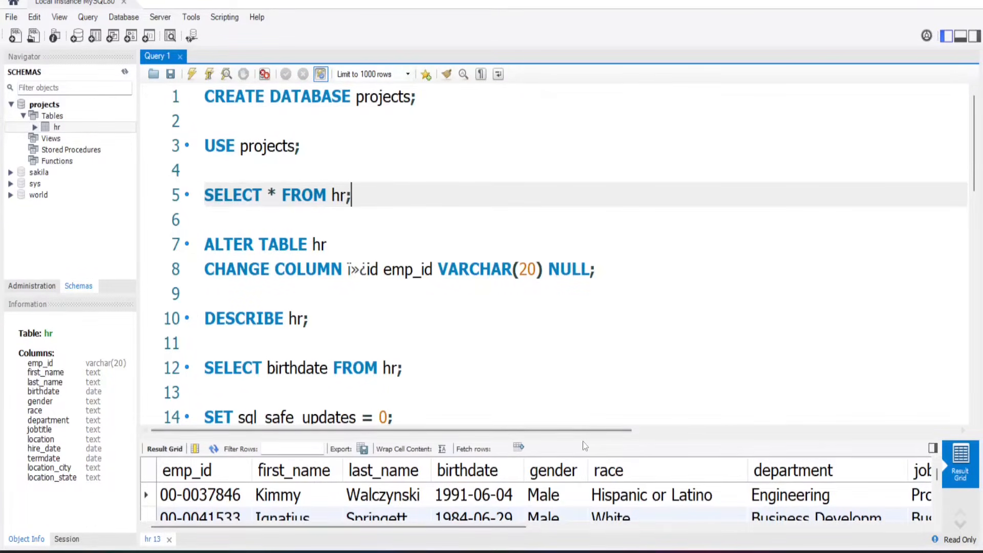
drag(581, 437, 549, 215)
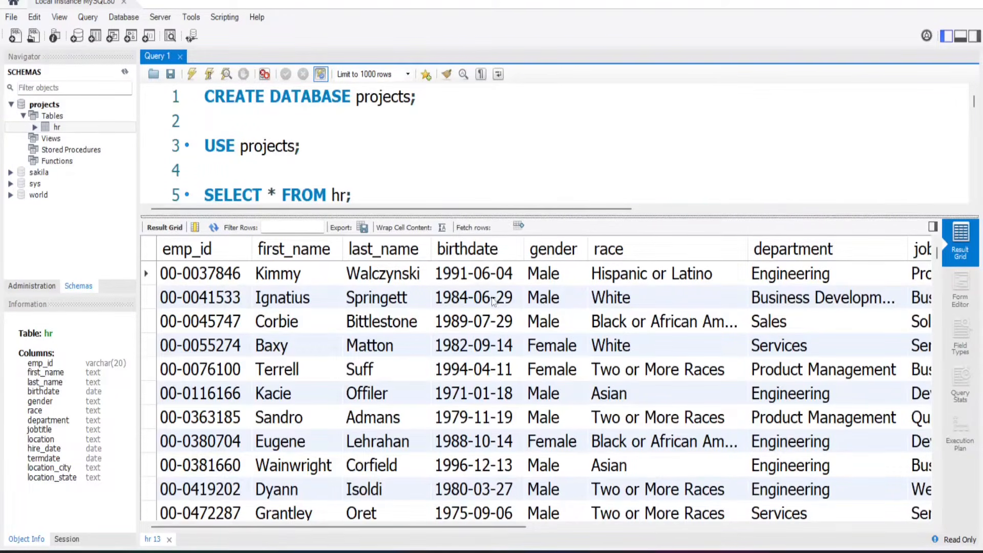
scroll(475, 409, down, 2)
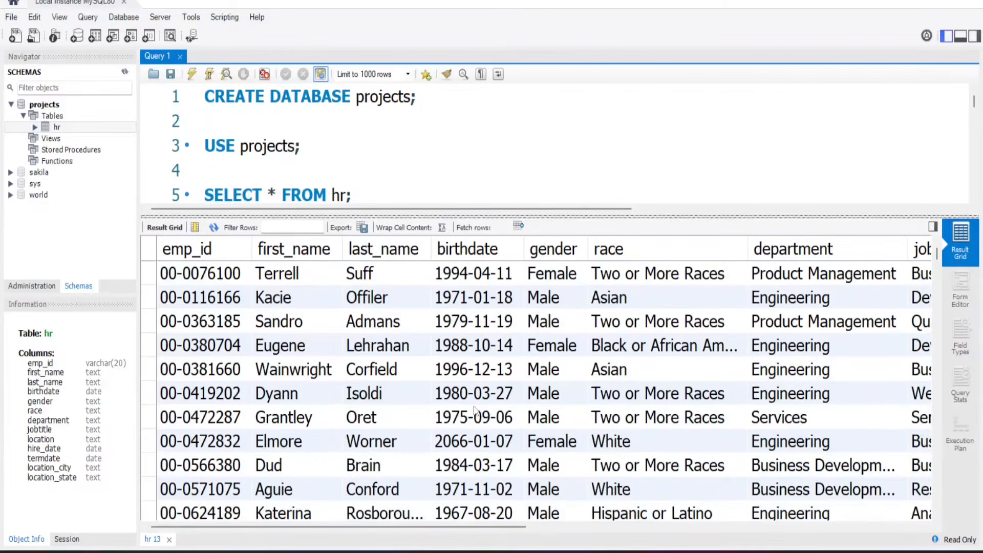
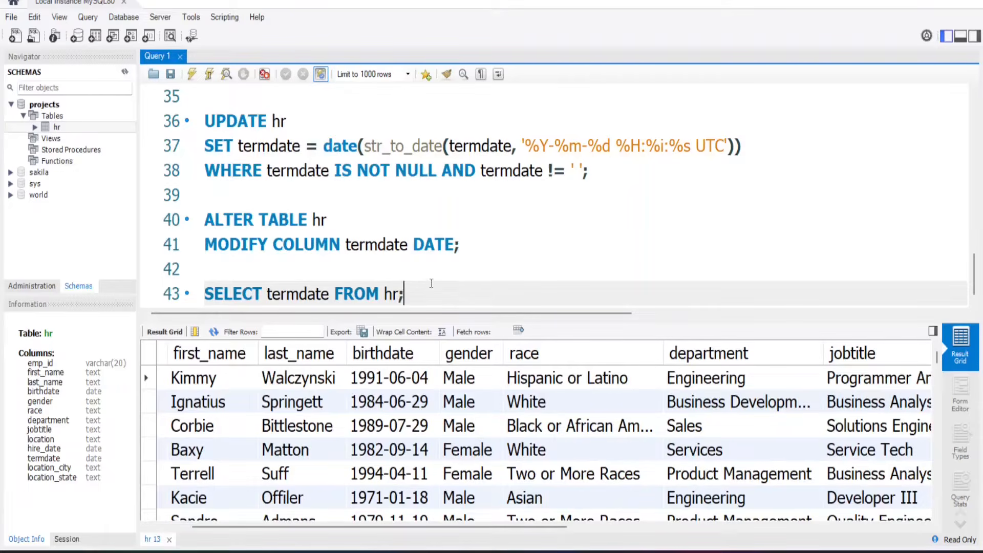
Add ALTER TABLE hr ADD COLUMN age INT; above the final SELECT query and execute it.
click(429, 277)
key(Return)
key(Return)
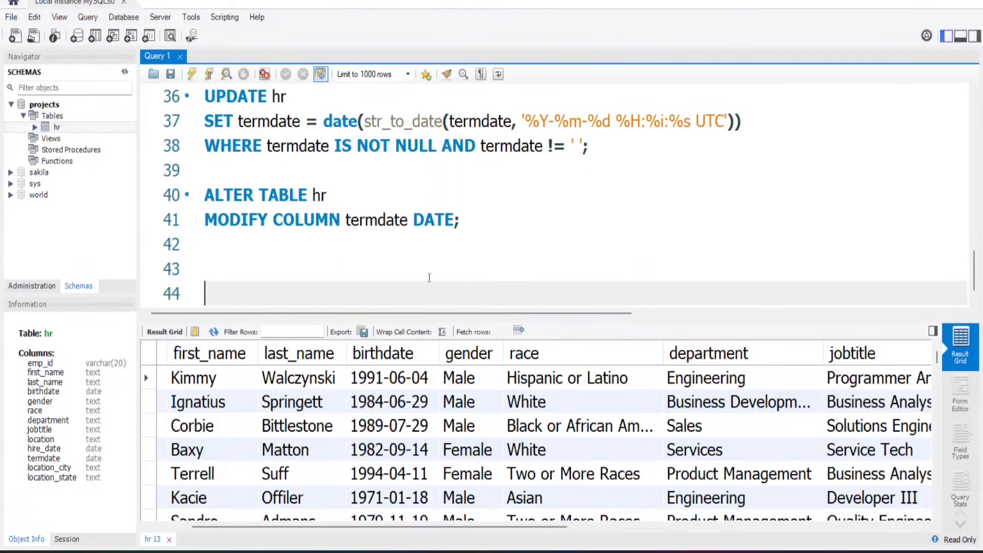
click(429, 277)
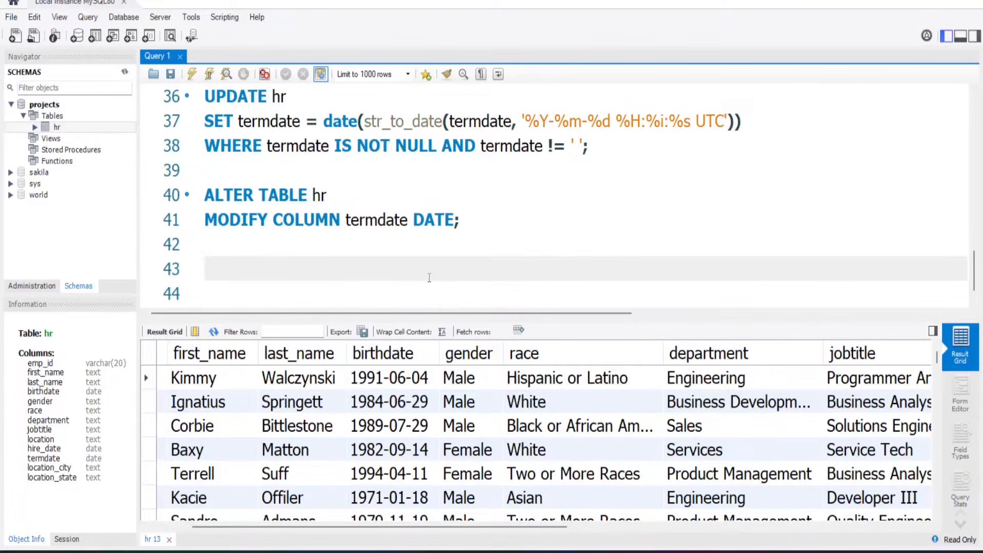
text(ALTER TABLE)
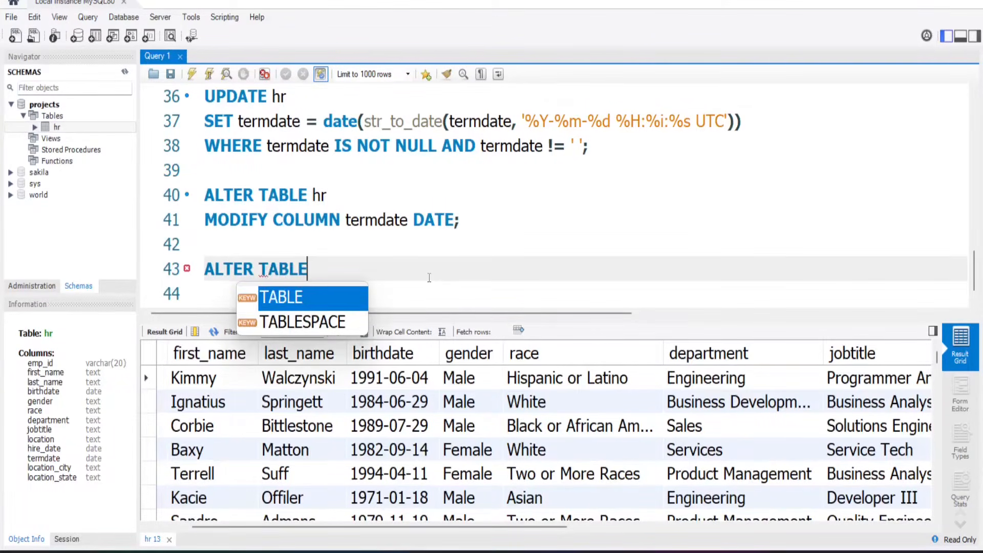
text( hr)
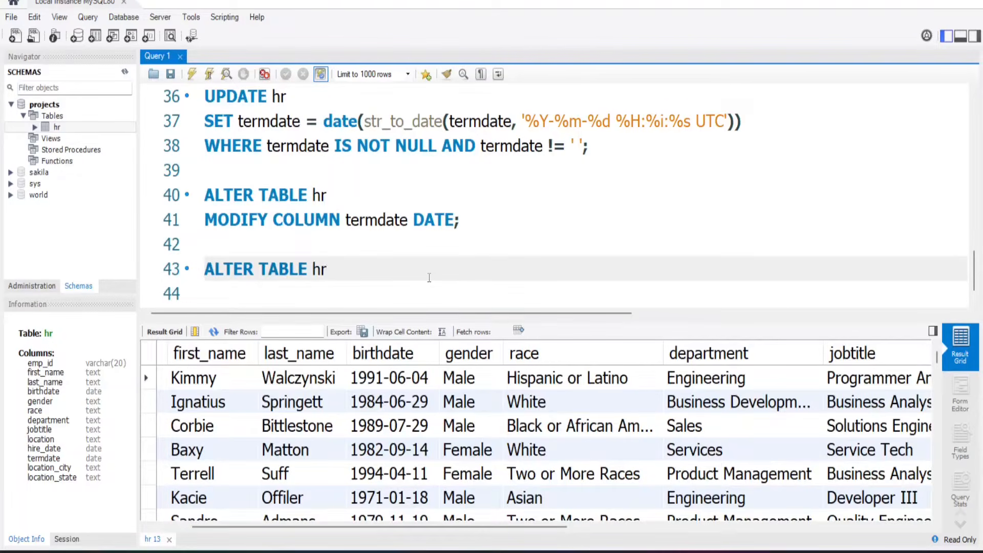
text( ADD COLUMNage)
key(BackSpace)
key(BackSpace)
key(BackSpace)
text(age INT;)
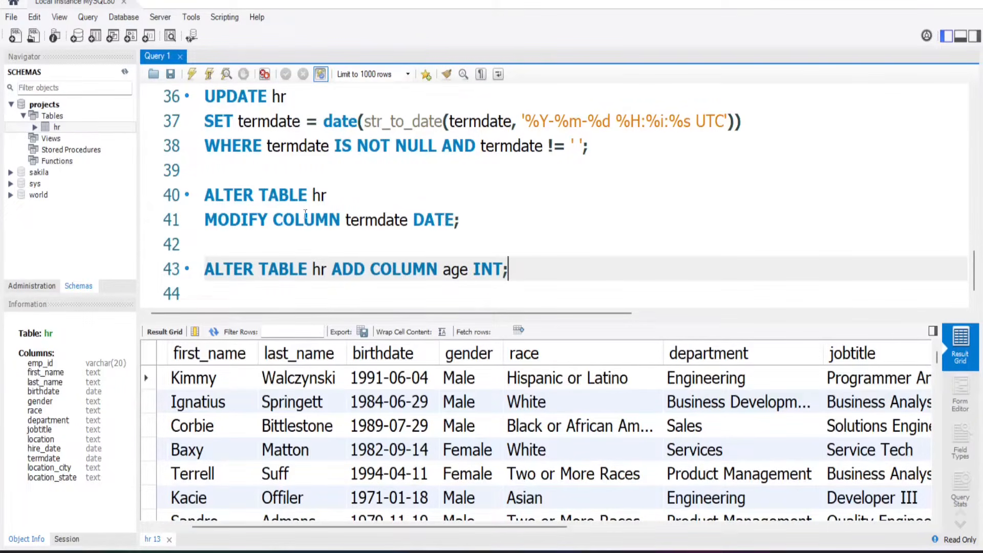
click(209, 75)
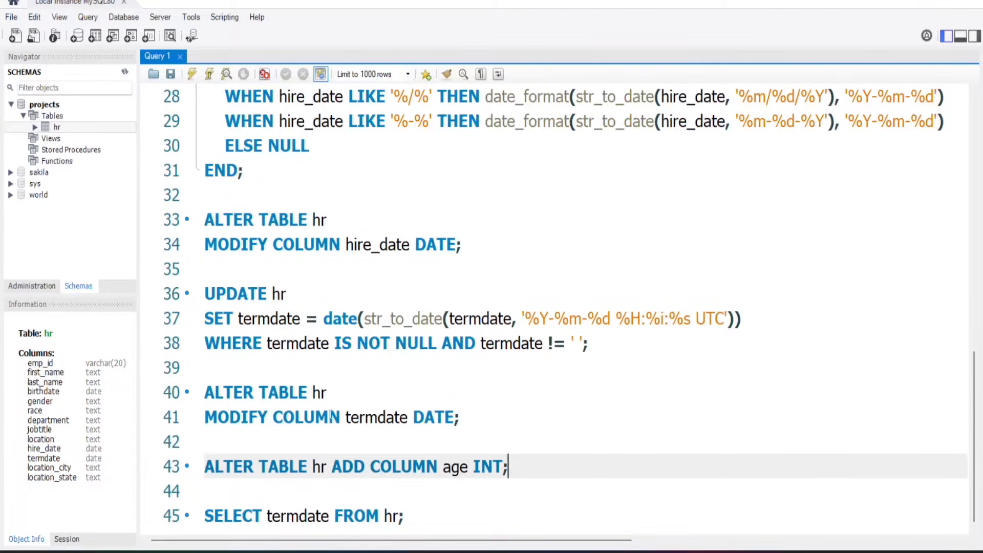
Change the final query to SELECT * FROM hr, run it, and check the age column in the results.
click(333, 516)
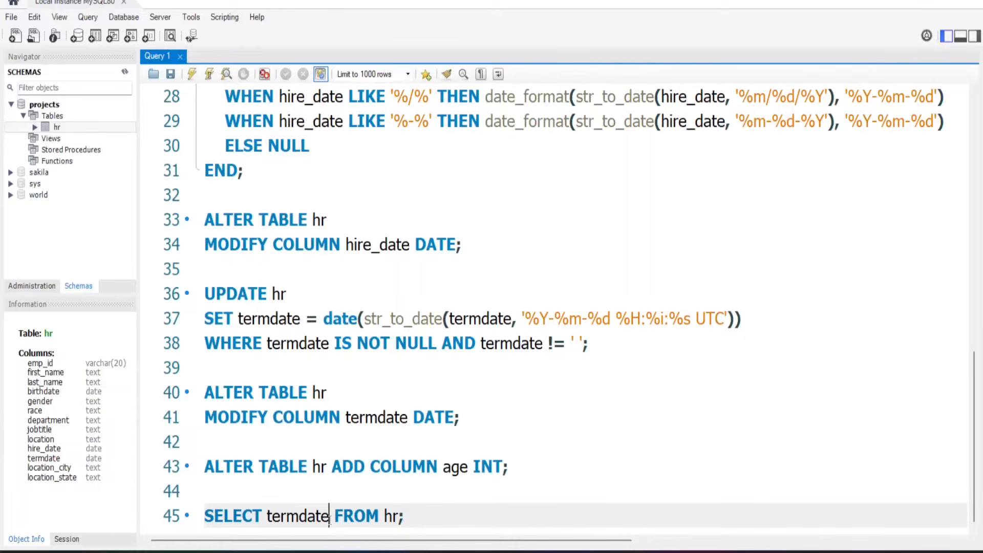
double_click(322, 516)
key(BackSpace)
text(*)
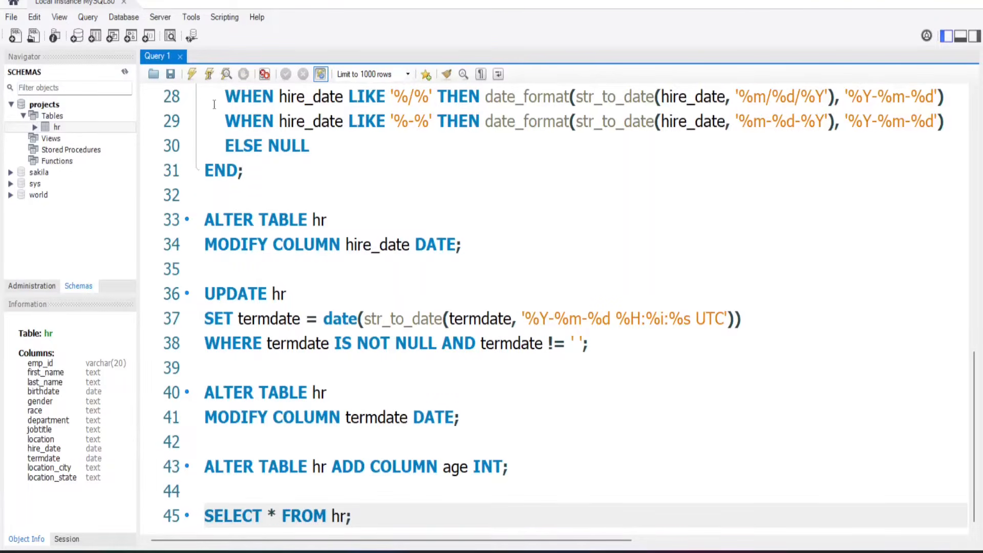
click(209, 74)
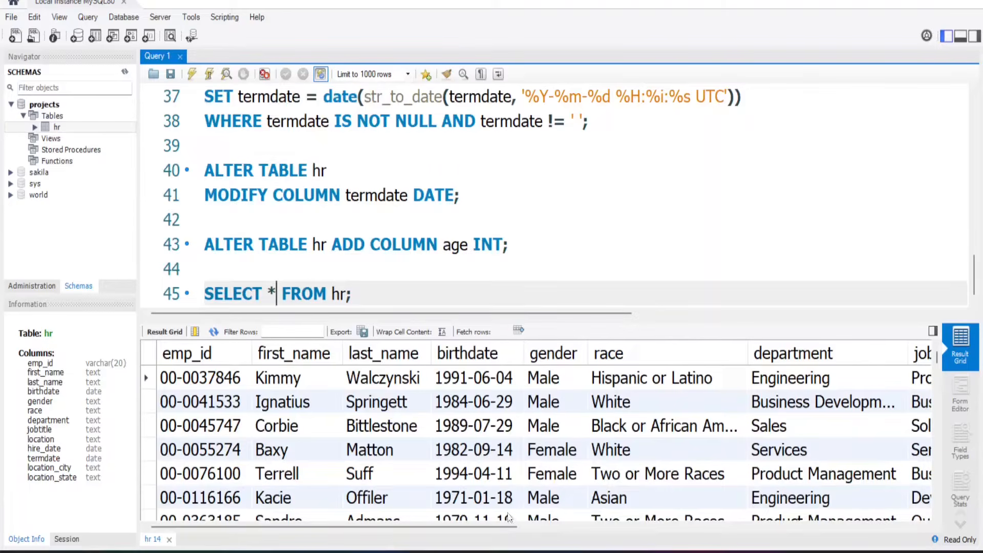
drag(502, 526, 916, 512)
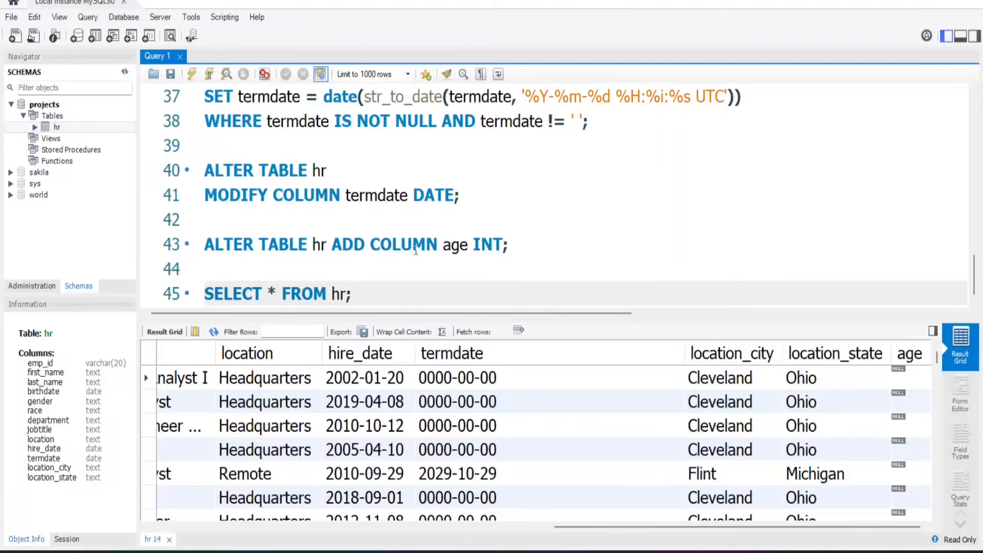
Start an UPDATE hr statement with SET age = on new lines below the ADD COLUMN statement.
click(533, 245)
key(ctrl+z)
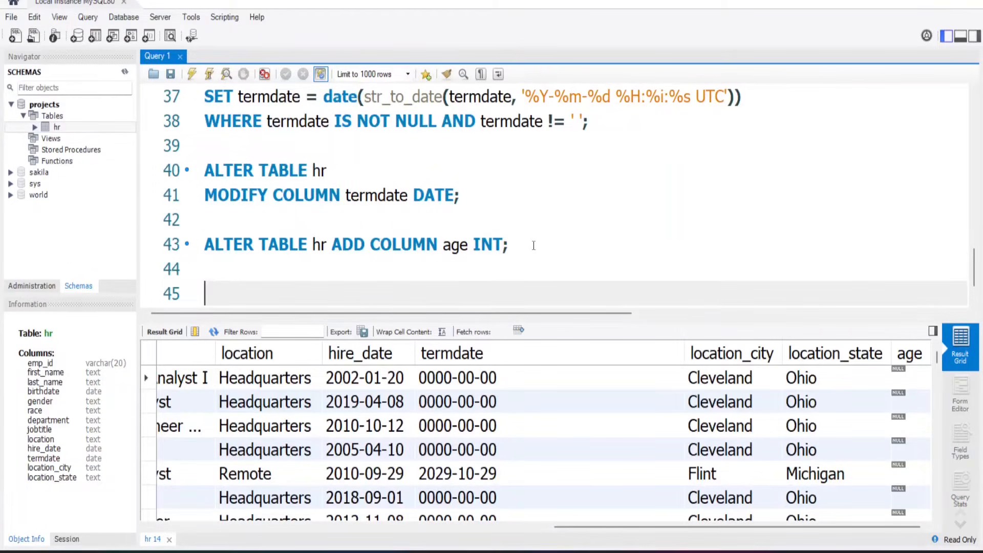
text(UPDATE )
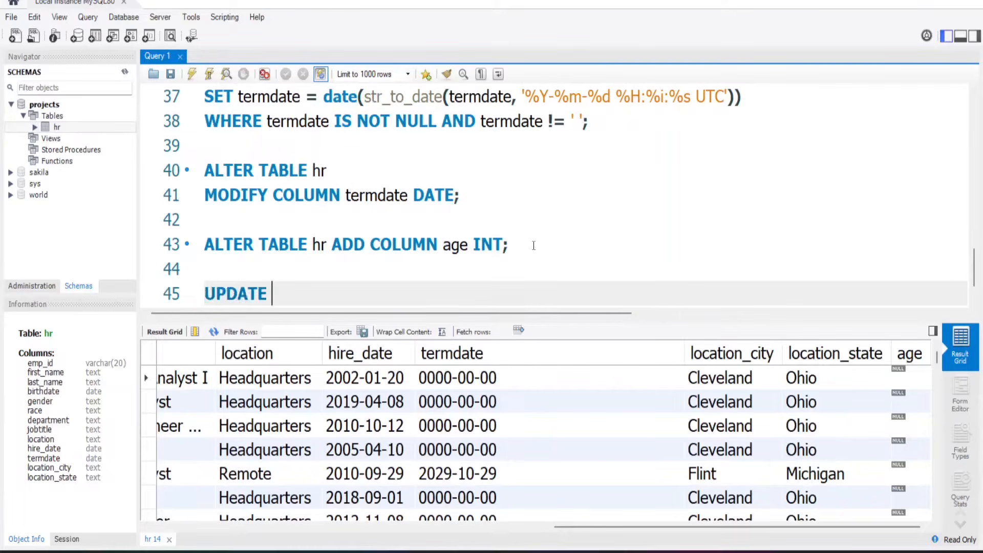
text(hr)
key(Return)
text(SET)
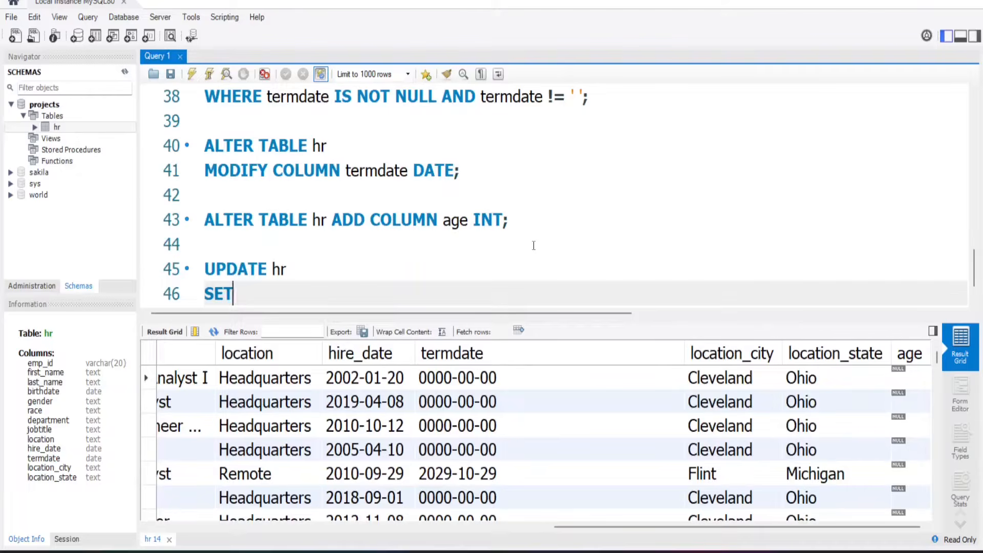
text(e =)
Insert the timestampdiff() function as the value of age in the UPDATE hr statement.
text(TIME)
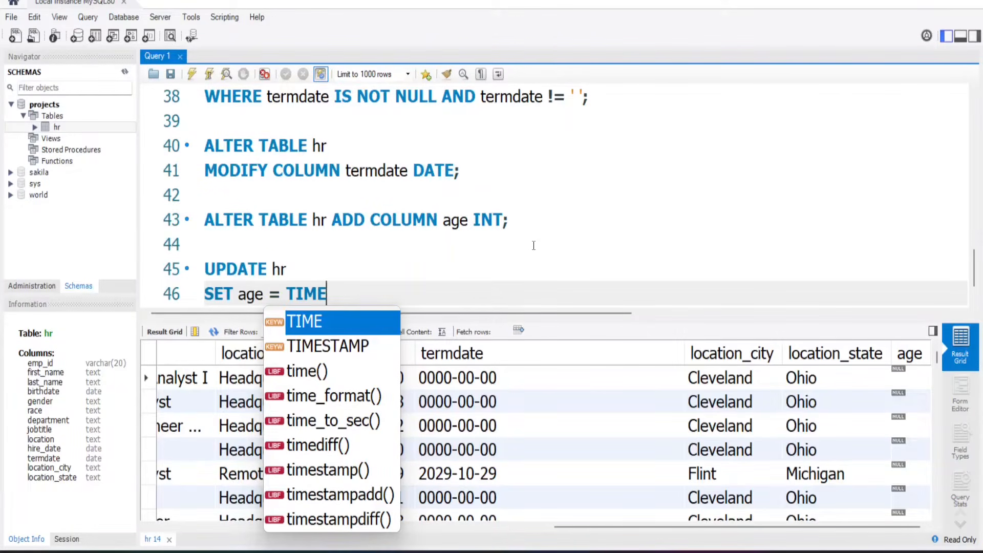
key(Down)
key(Down)
key(Down)
key(Down)
key(Down)
key(Down)
key(Down)
key(Down)
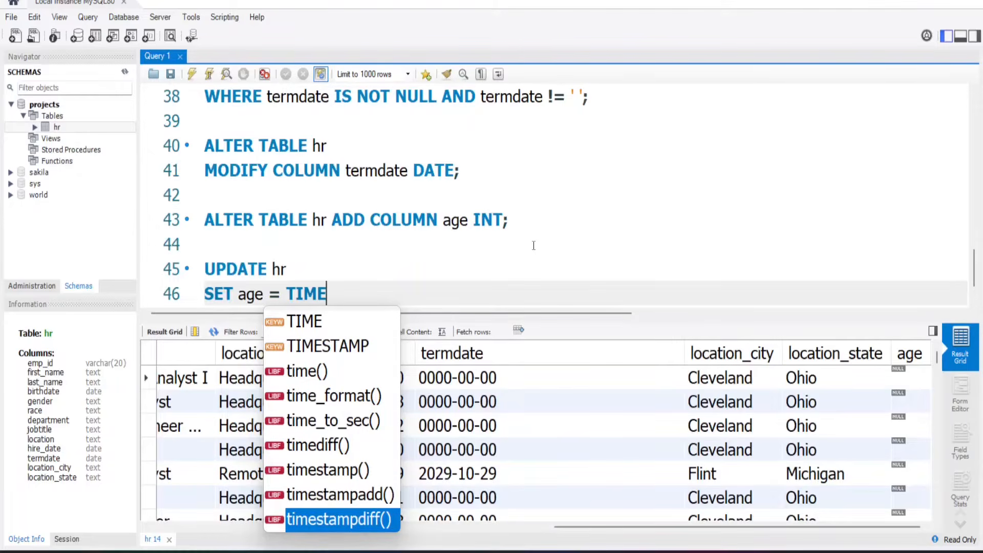
key(Return)
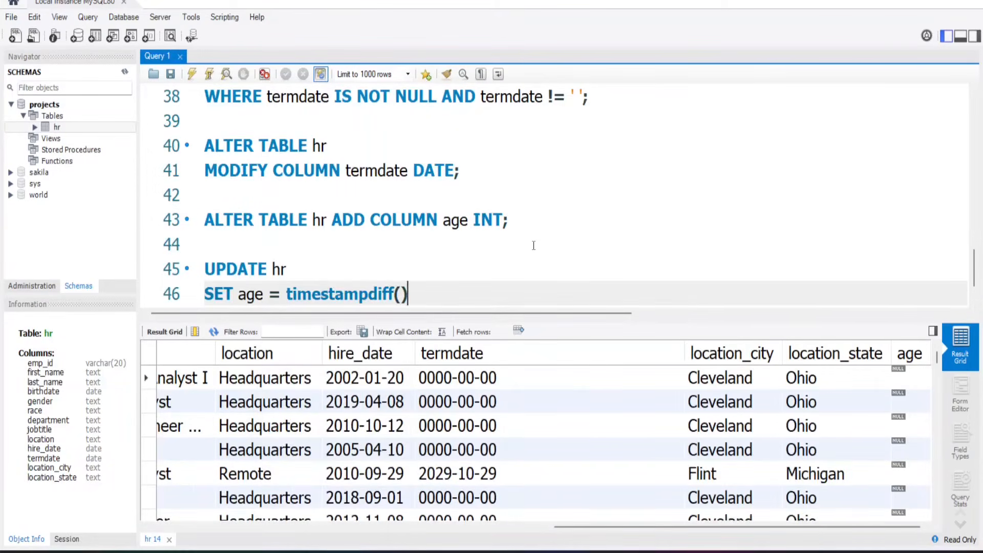
Complete the function as timestampdiff(YEAR, birthdate, CURDATE()); and execute the UPDATE hr statement.
key(Left)
text(YEAR)
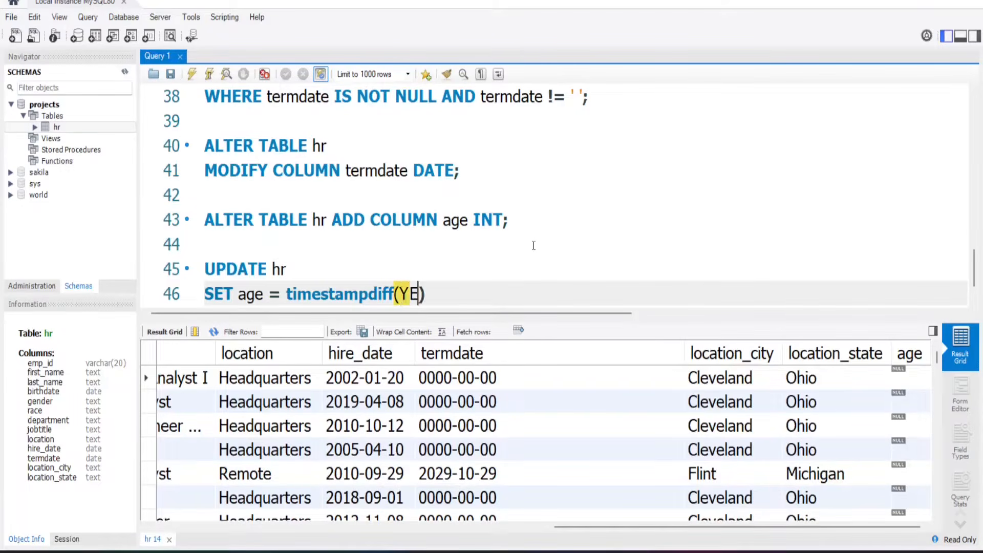
text(,)
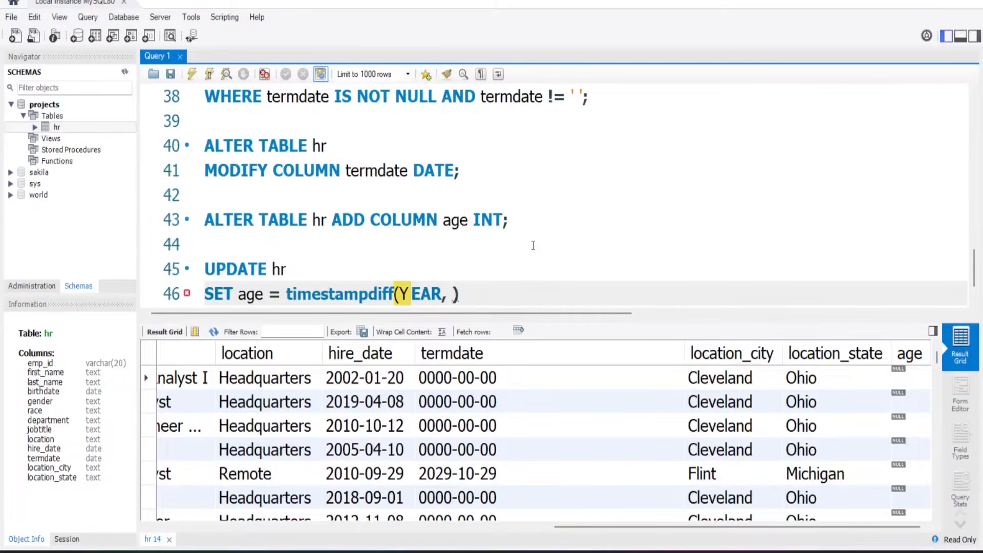
text(birthdat)
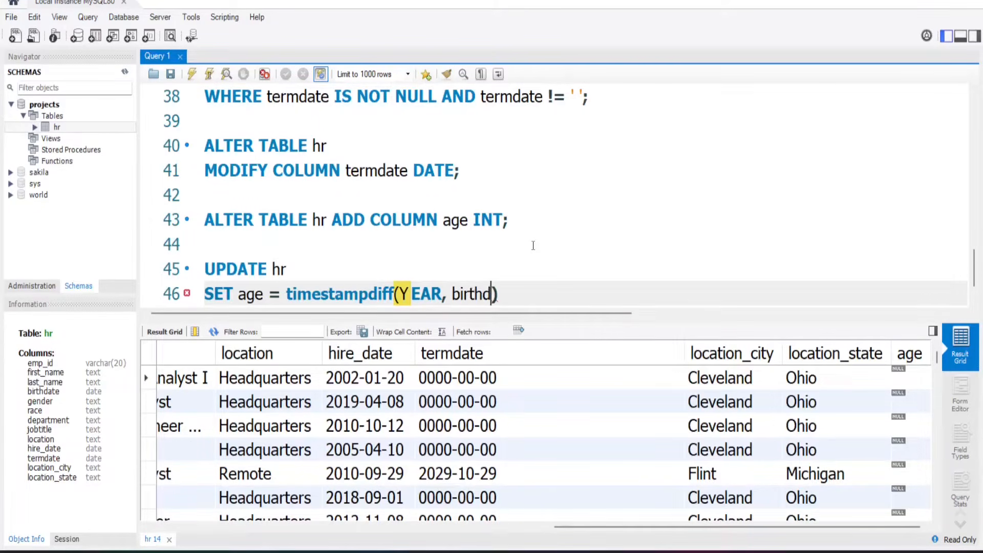
text(e, CURDATE)
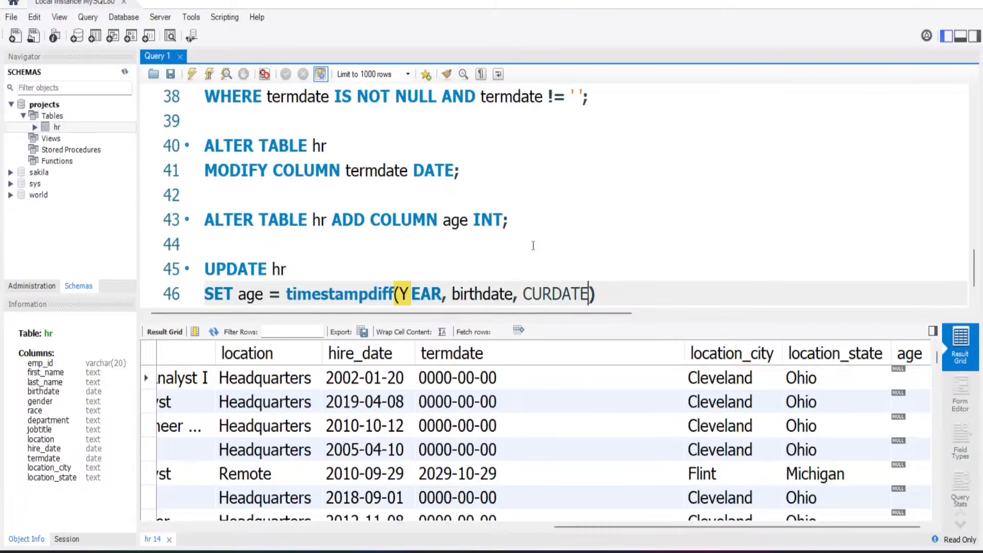
text(()
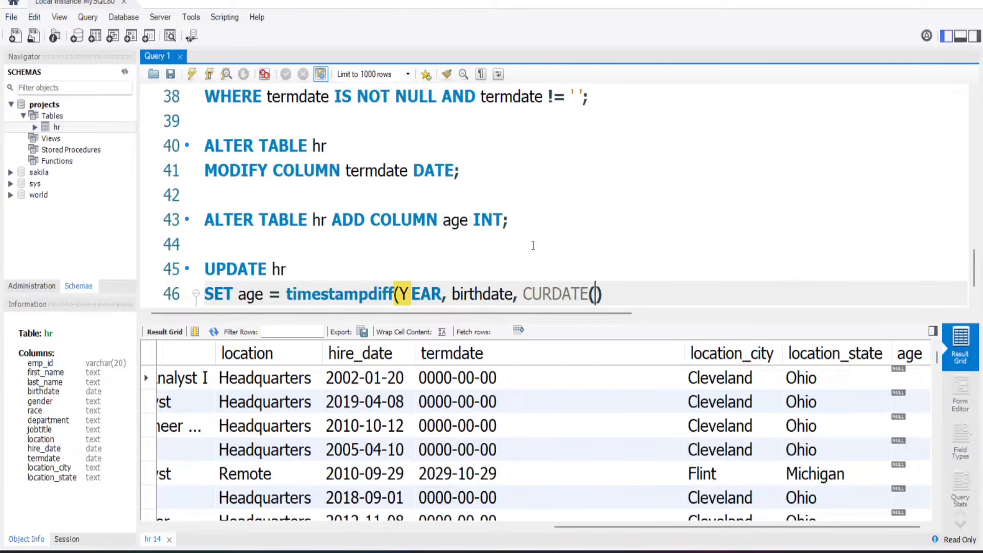
click(627, 291)
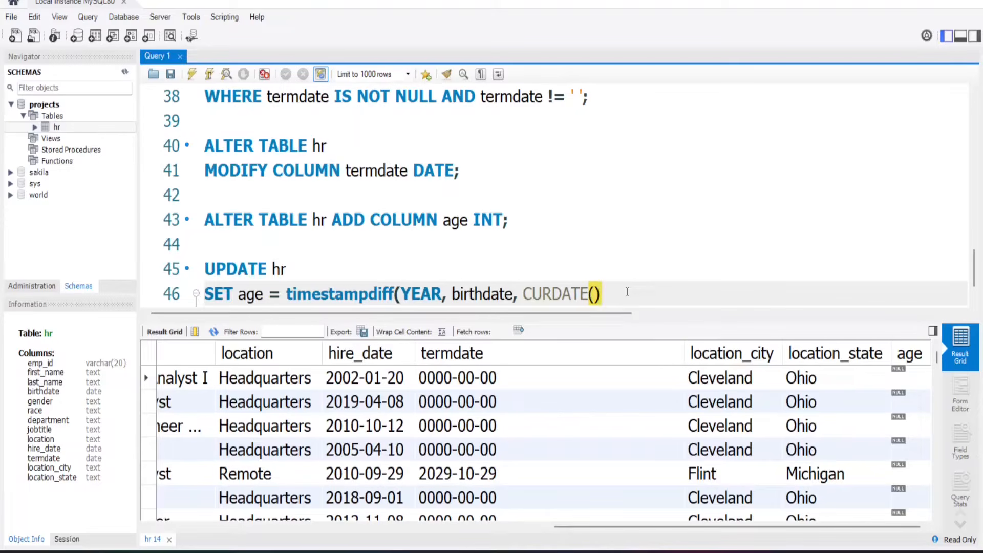
text();)
click(209, 74)
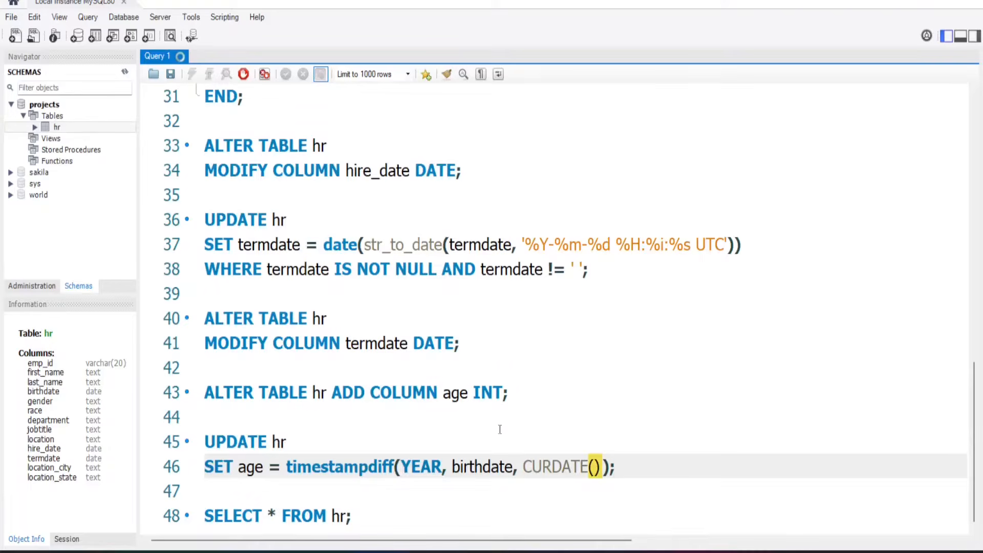
Change the final query to SELECT birthdate, age FROM hr; run it, and examine the calculated ages.
click(277, 514)
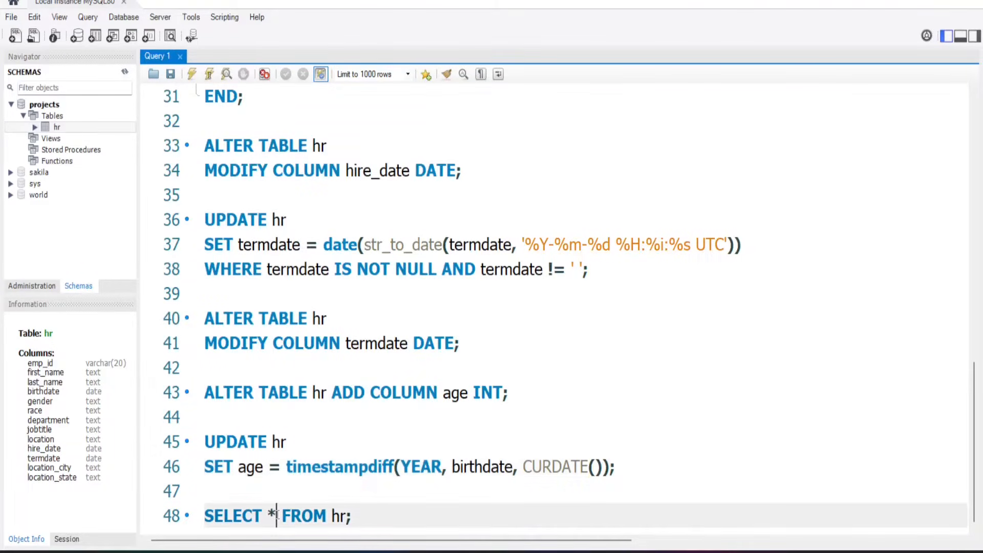
key(BackSpace)
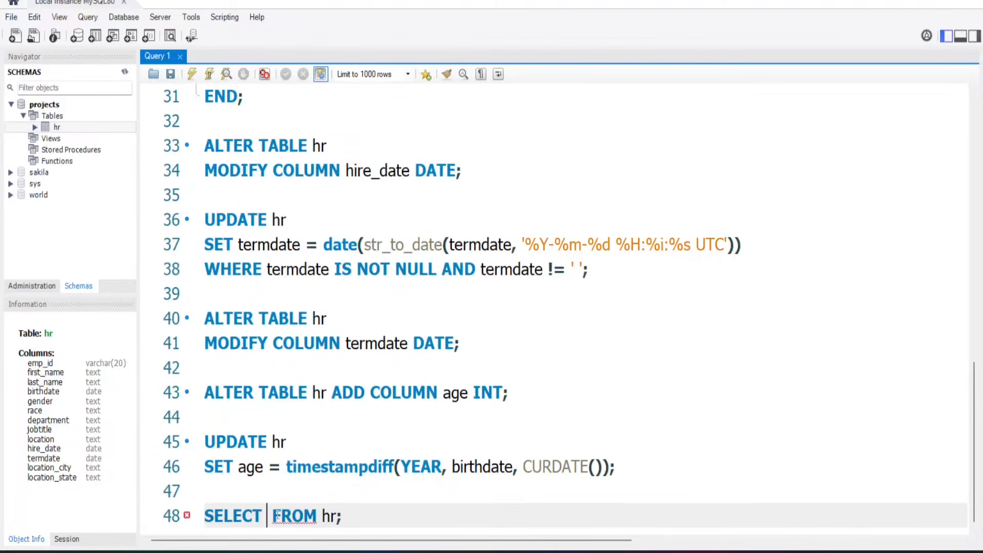
text(birt)
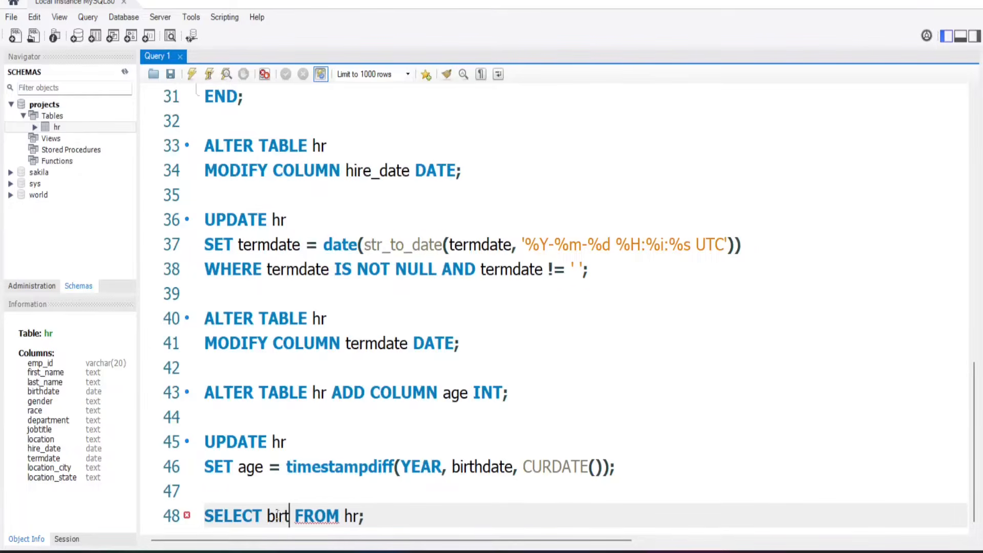
text(date)
key(BackSpace)
key(BackSpace)
key(BackSpace)
key(BackSpace)
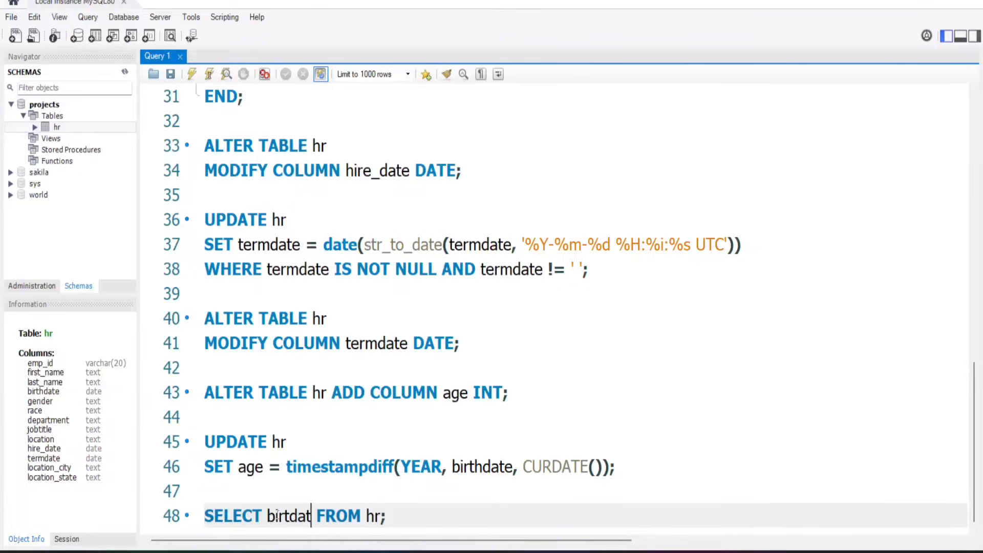
text(hdate)
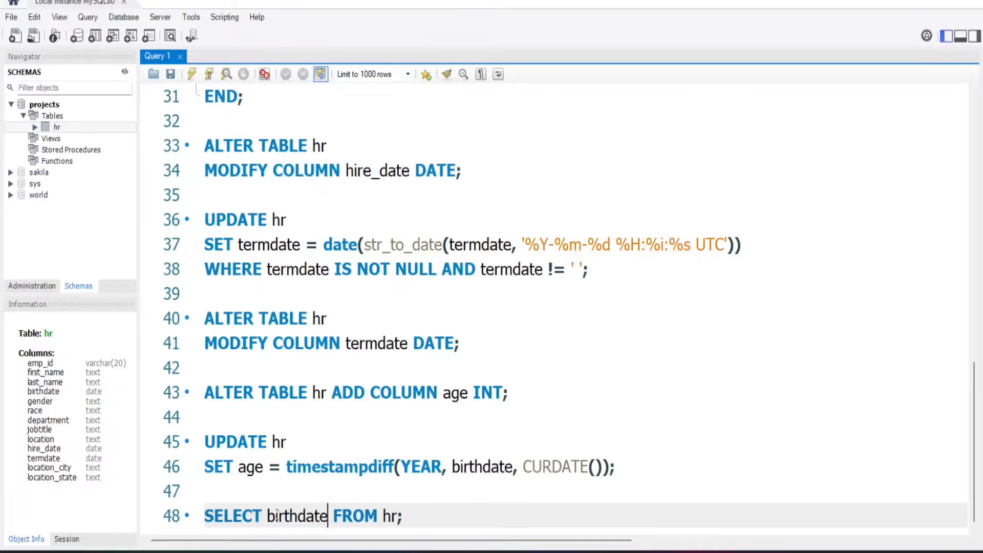
text(, age)
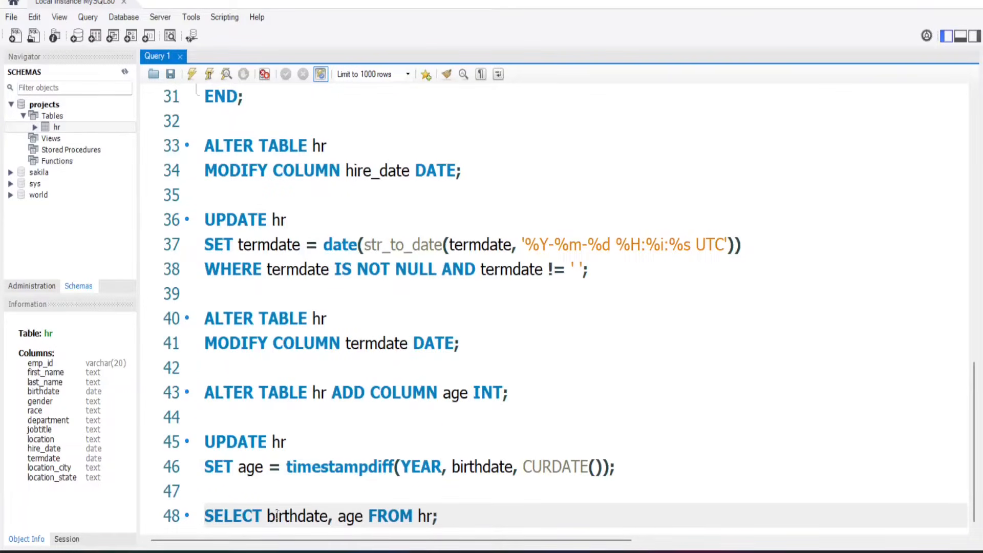
click(213, 73)
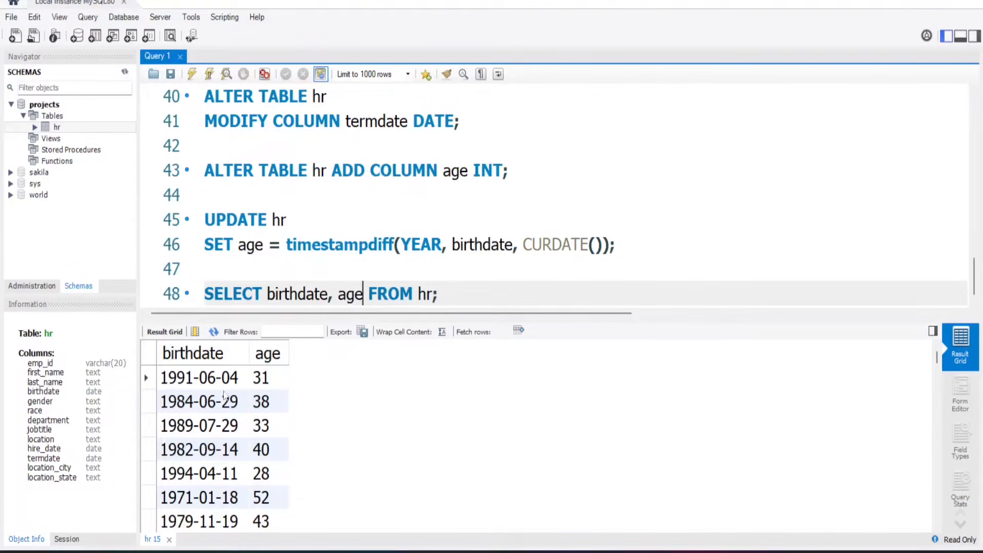
scroll(255, 486, down, 3)
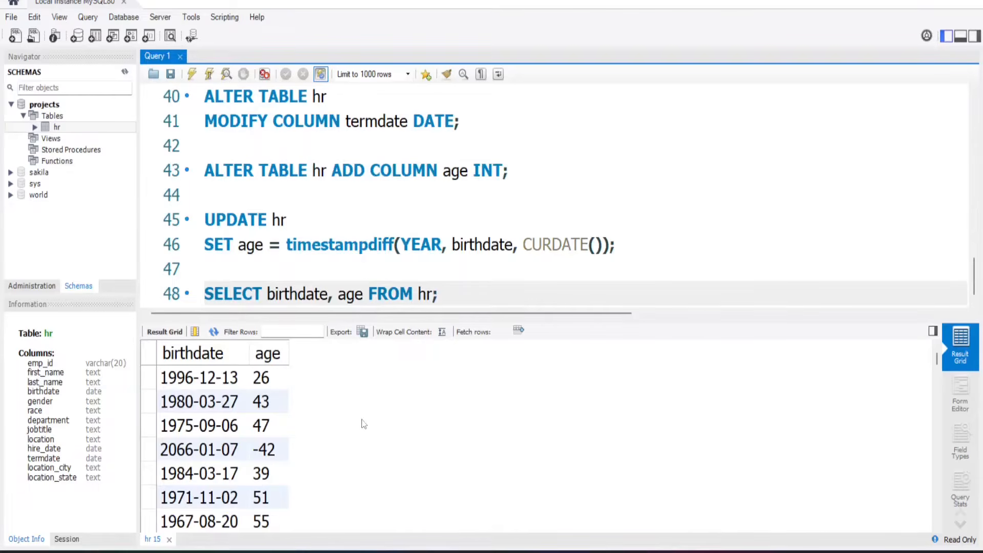
Below the age UPDATE statement, start a multi-line SELECT query with MIN(age) AS youngest, as its first column.
click(629, 251)
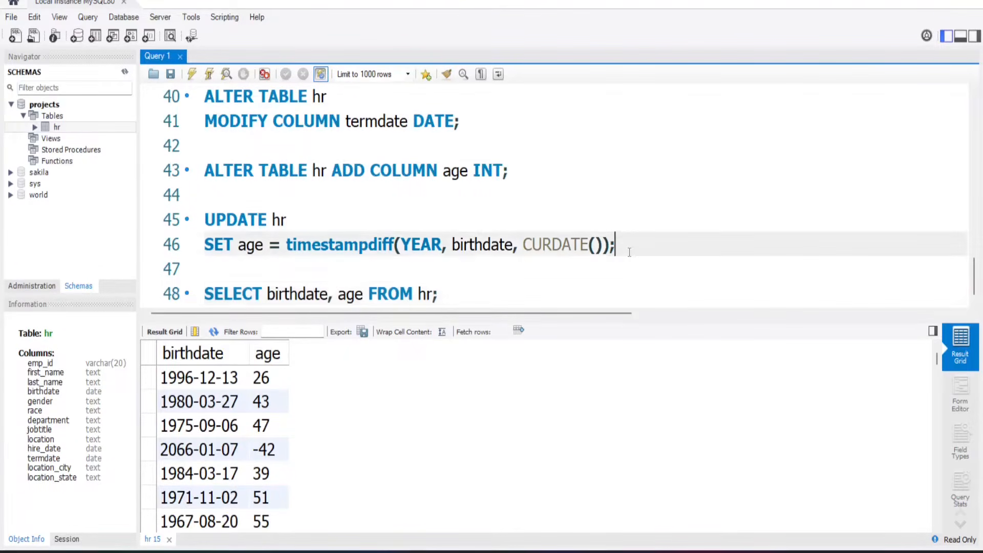
key(Return)
key(Return)
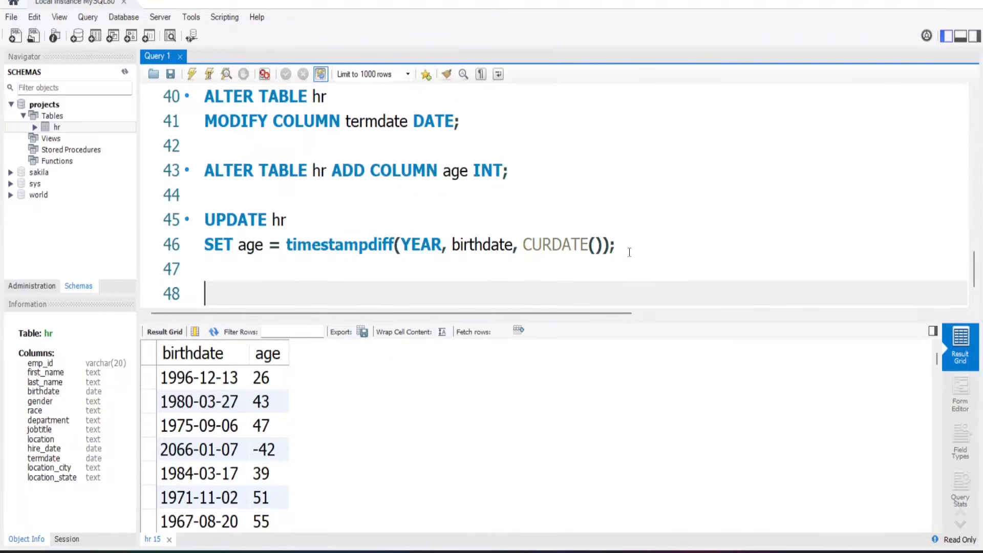
text(SELECT)
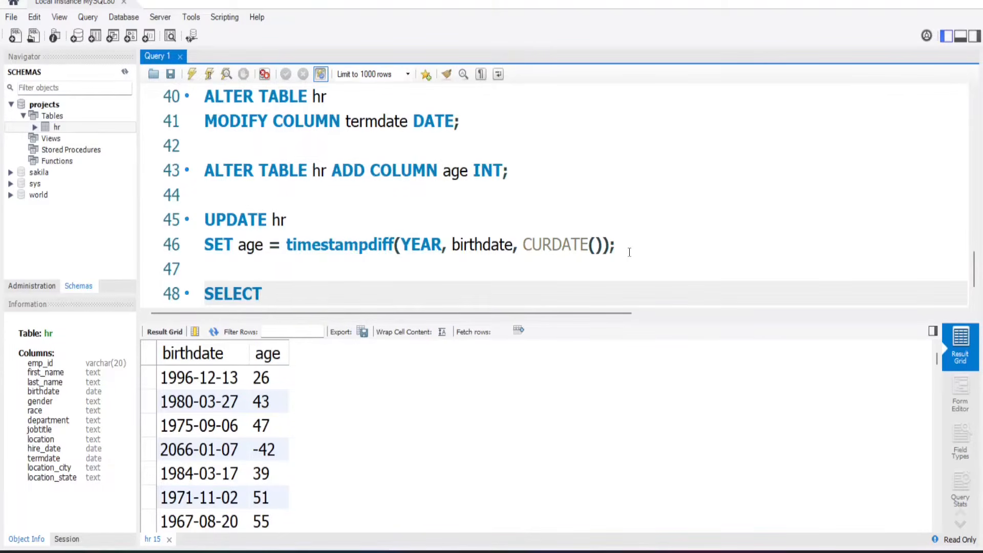
key(Return)
key(Tab)
text(M)
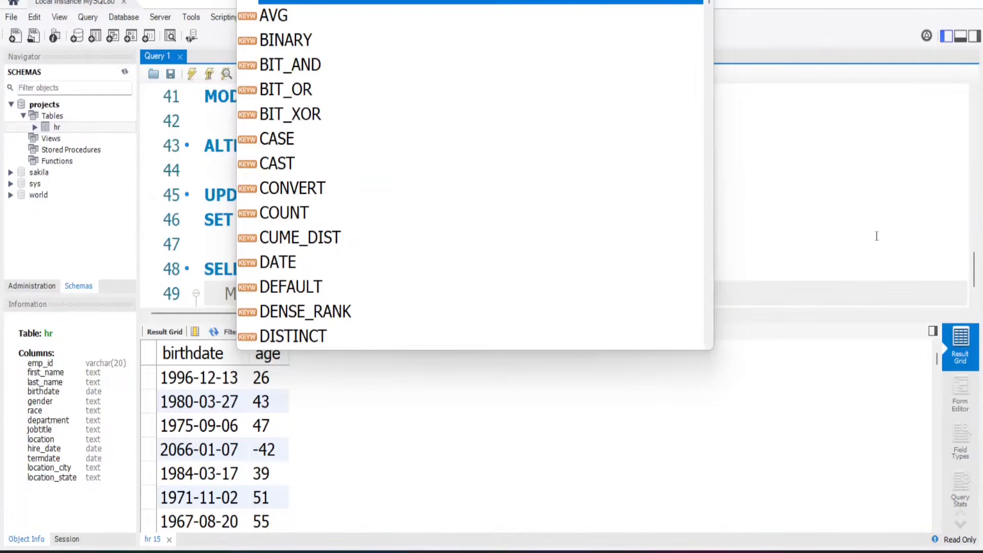
text(IN()
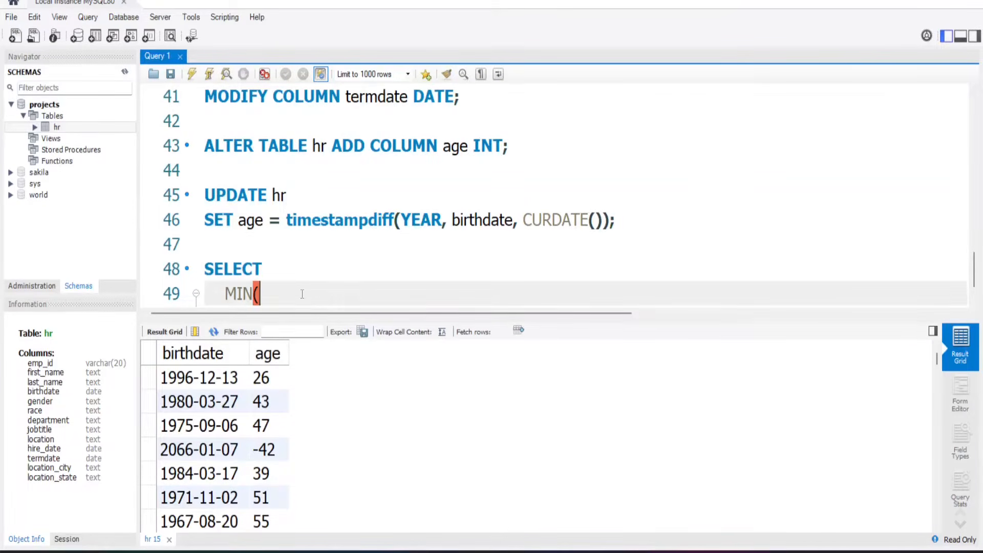
text(age) AS you)
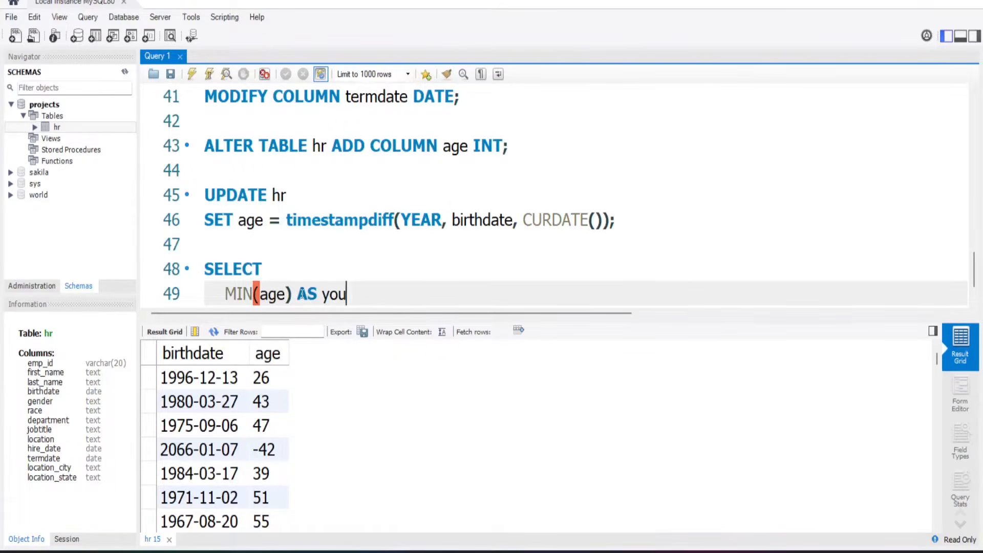
text(ngest,)
Add max(age) AS oldest as the second column and finish the query with FROM hr;.
key(Return)
text(max)
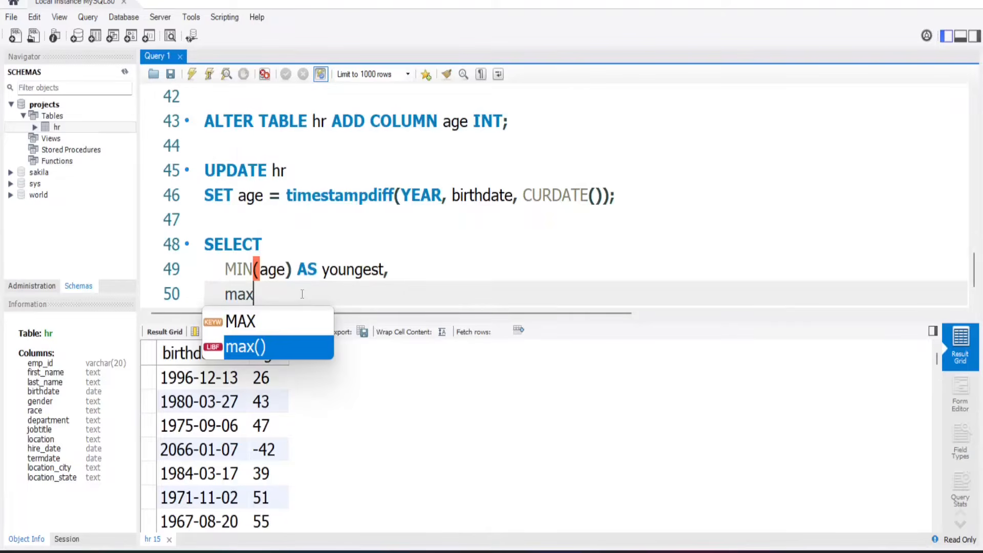
key(Return)
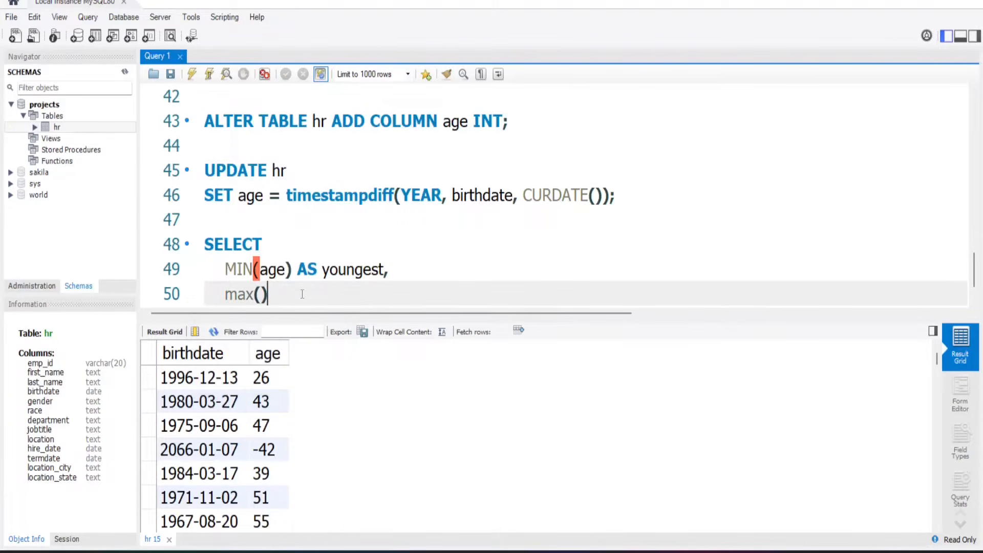
text(age)
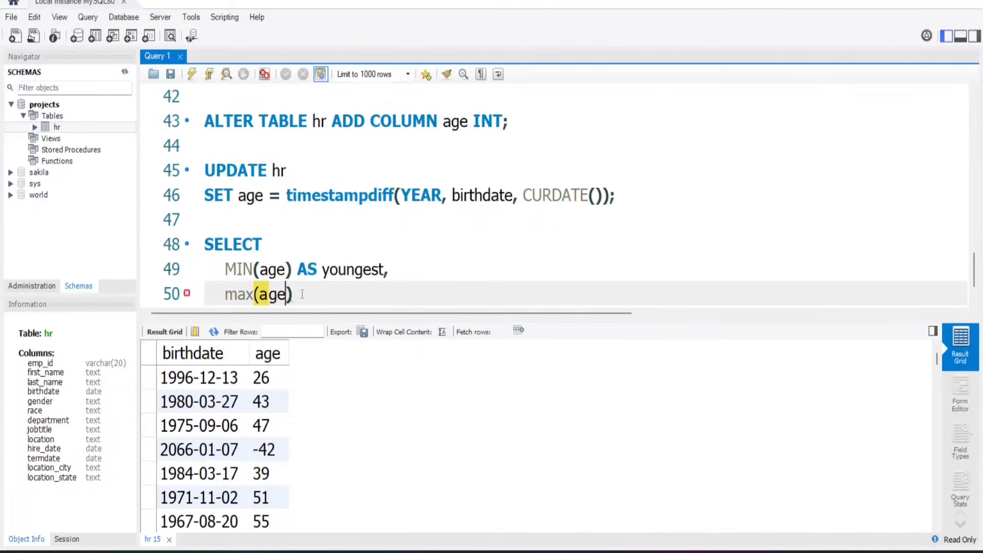
key(Right)
text(A)
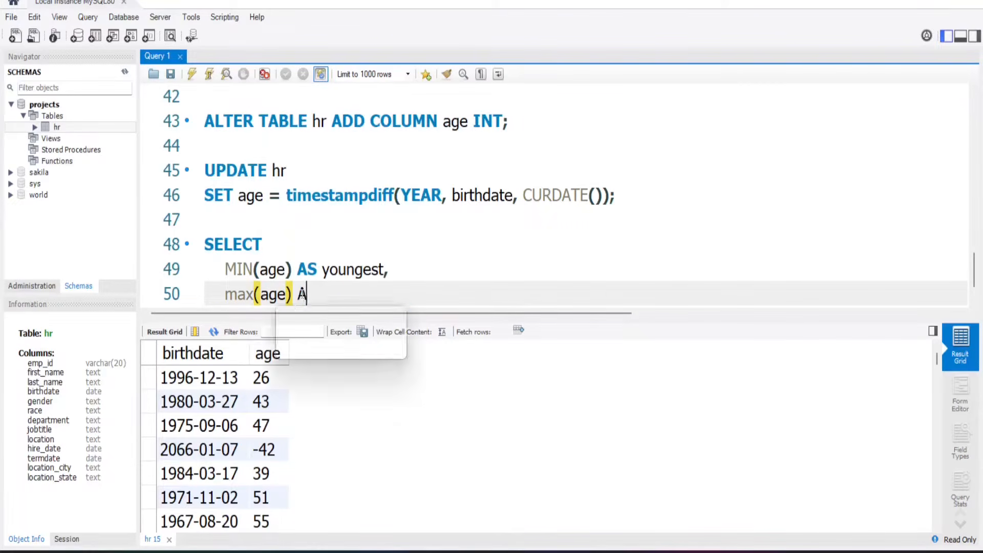
text(S ol)
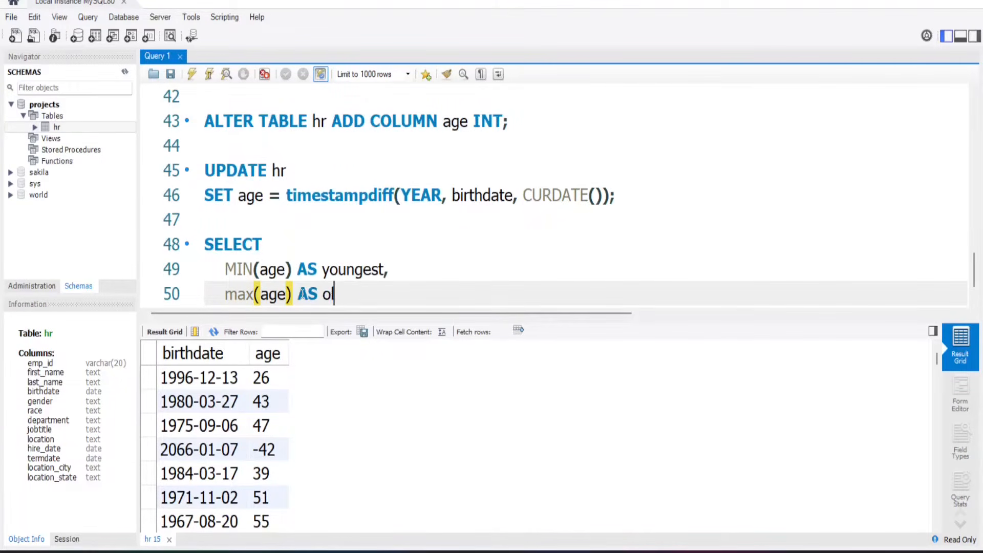
text(dest)
key(Return)
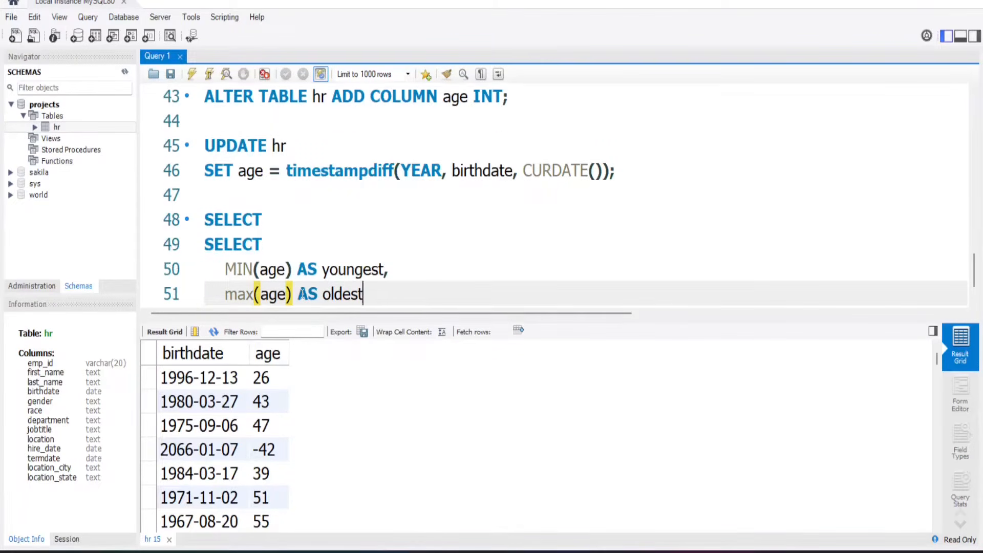
text(FR)
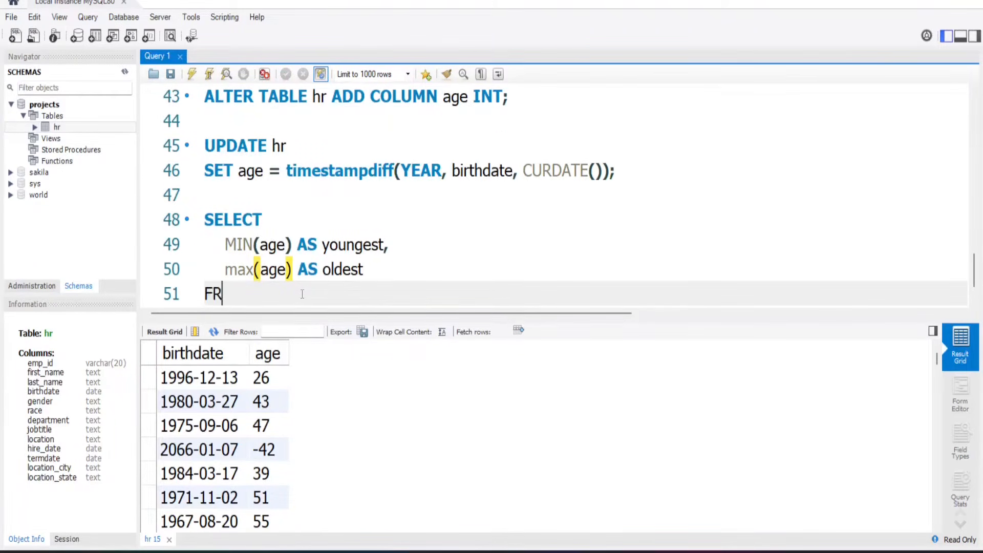
text(OM hr;)
Rewrite MIN in lowercase as min and execute the youngest and oldest age query.
click(253, 245)
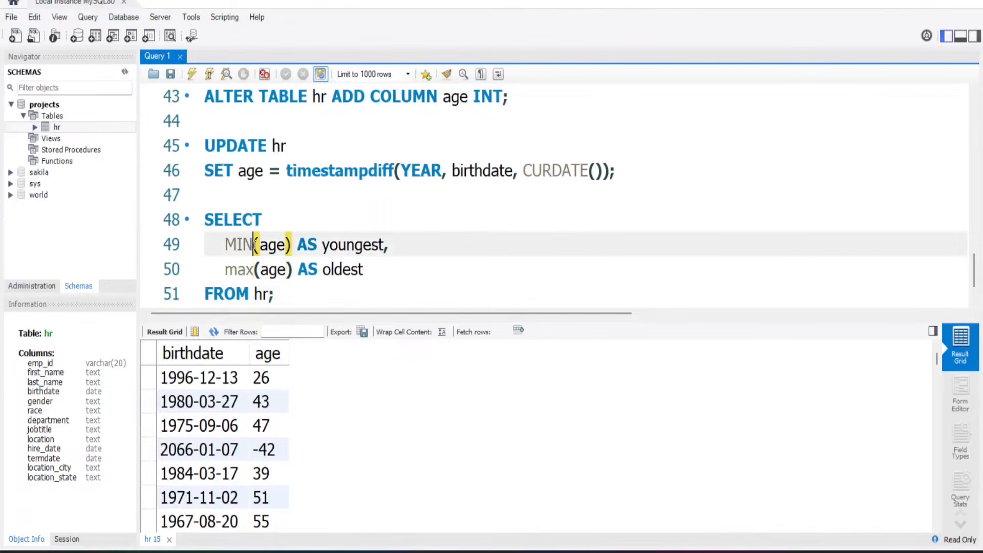
key(BackSpace)
key(BackSpace)
key(BackSpace)
text(min)
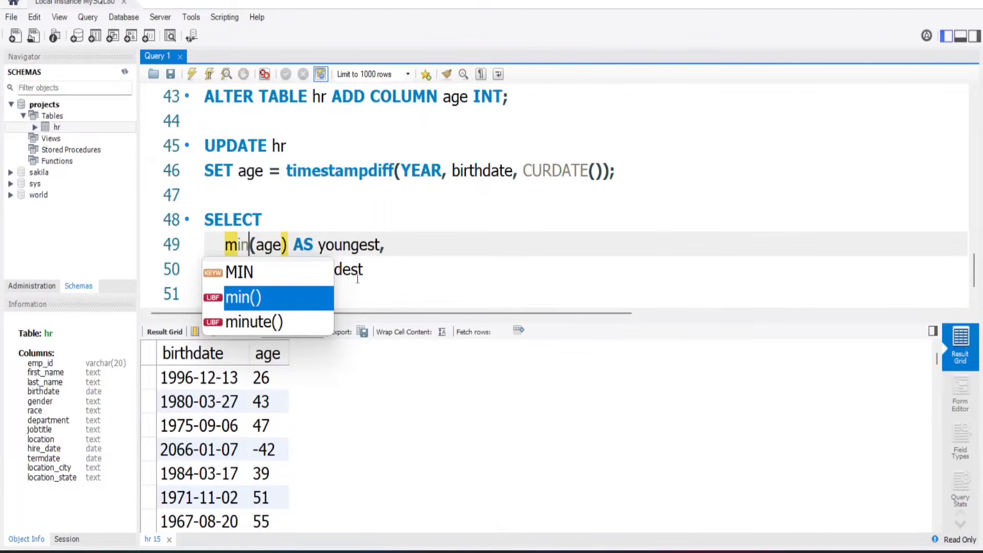
double_click(289, 306)
key(BackSpace)
key(BackSpace)
click(284, 299)
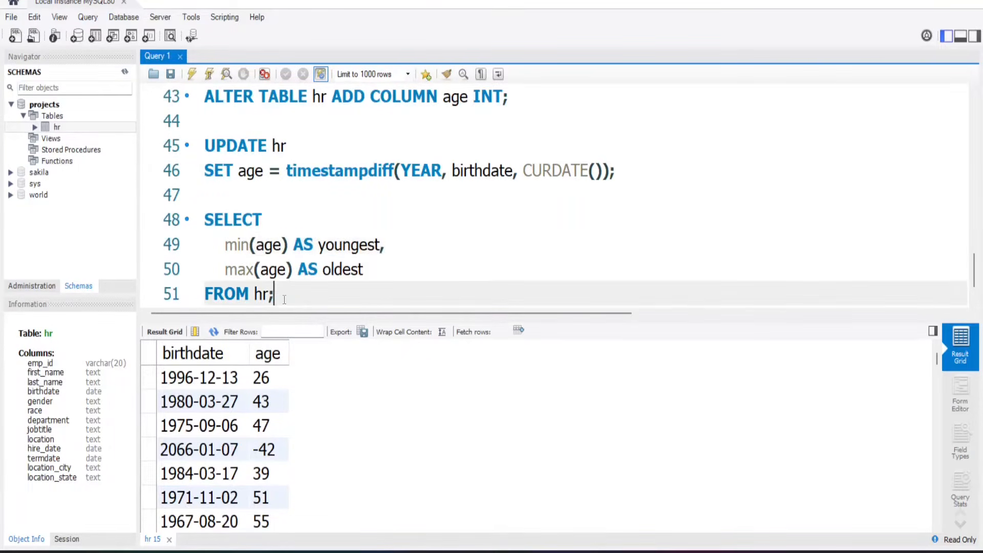
click(208, 74)
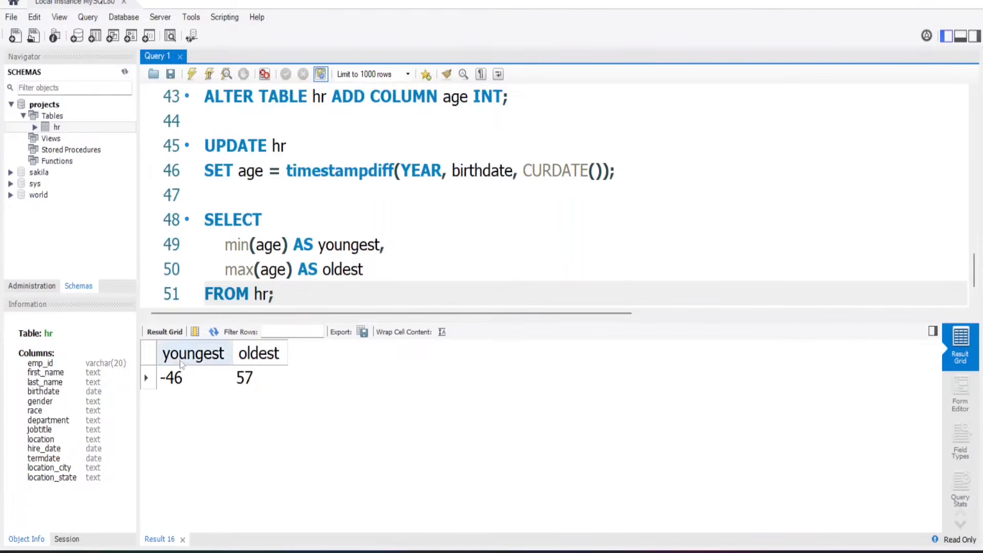
Below the youngest and oldest age query, start a new query with SELECT count(*).
key(Return)
key(Return)
key(Return)
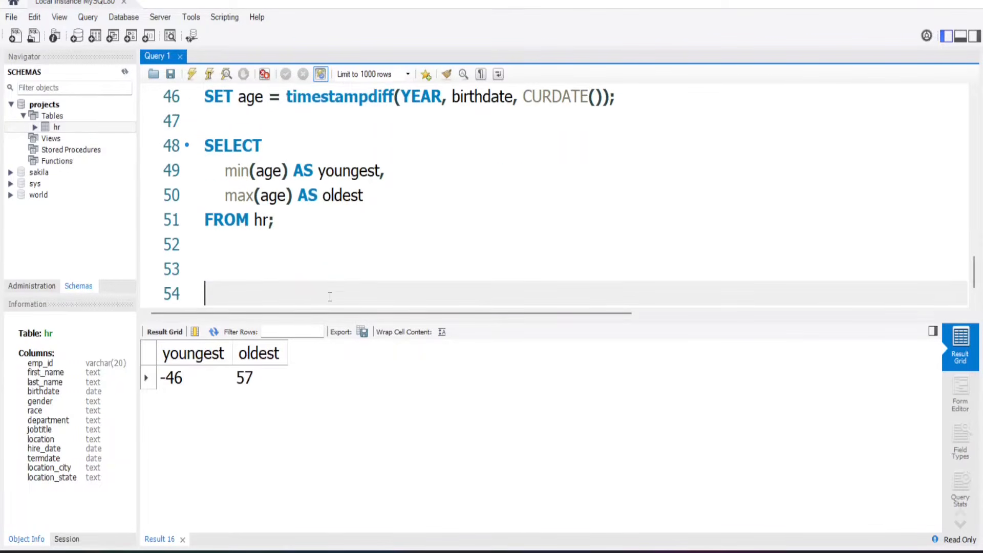
key(Up)
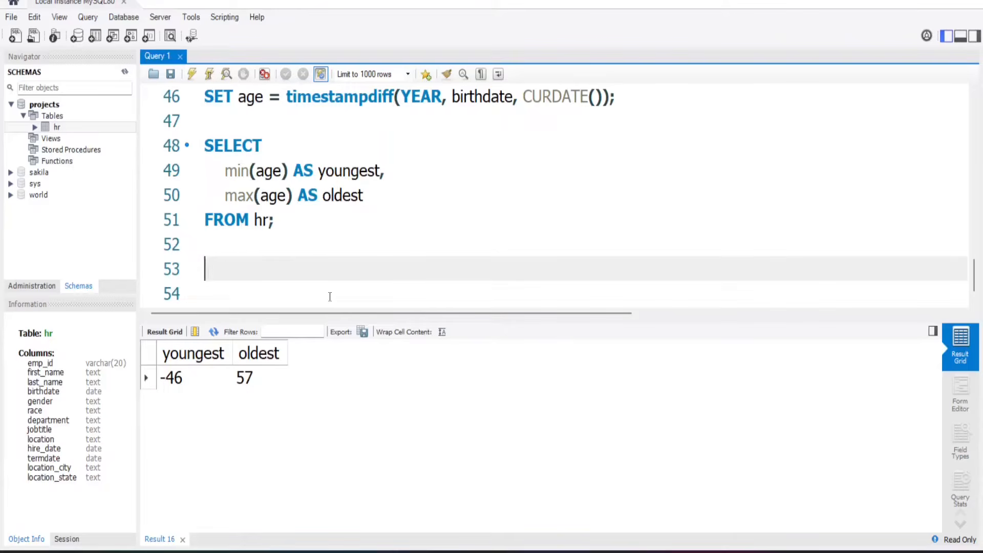
text(SELECT COUNT)
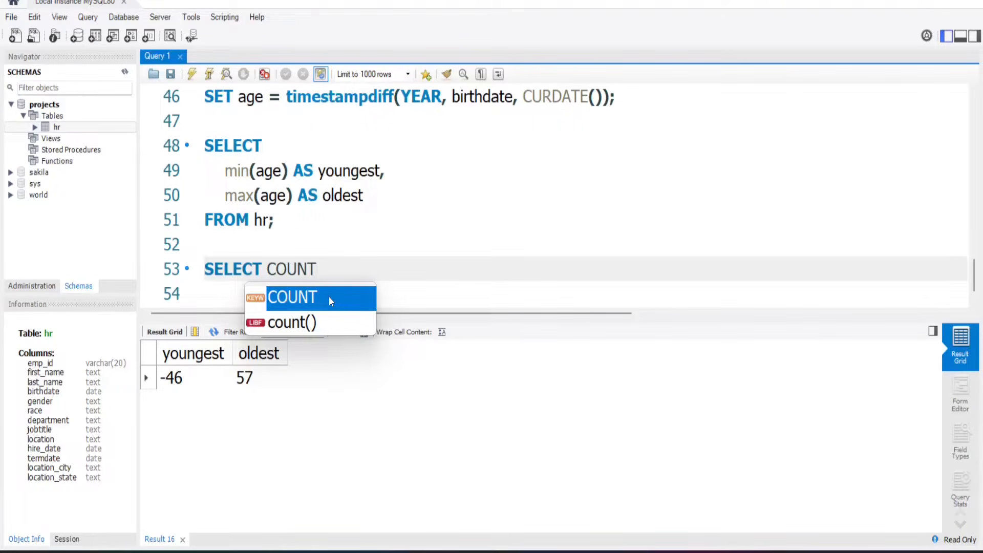
key(Down)
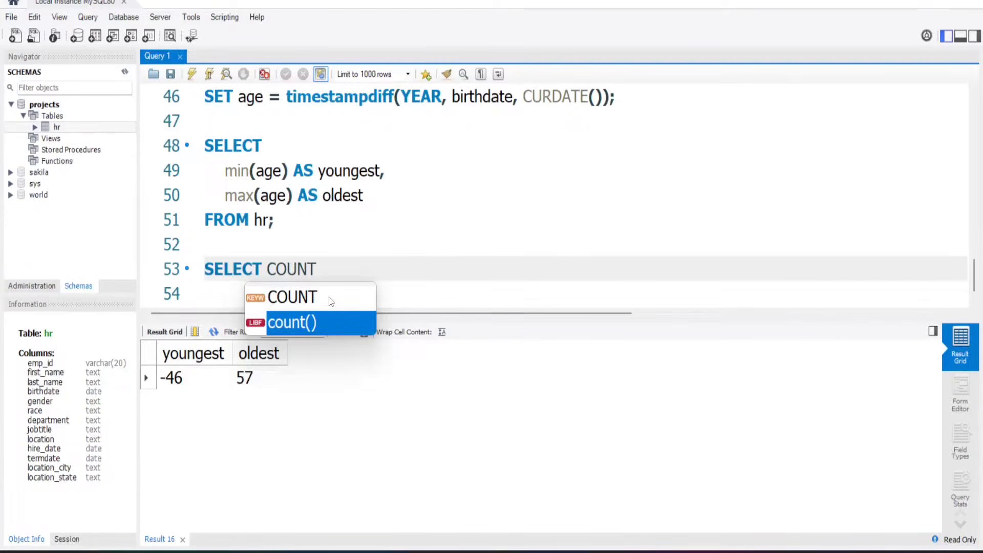
key(Return)
key(Left)
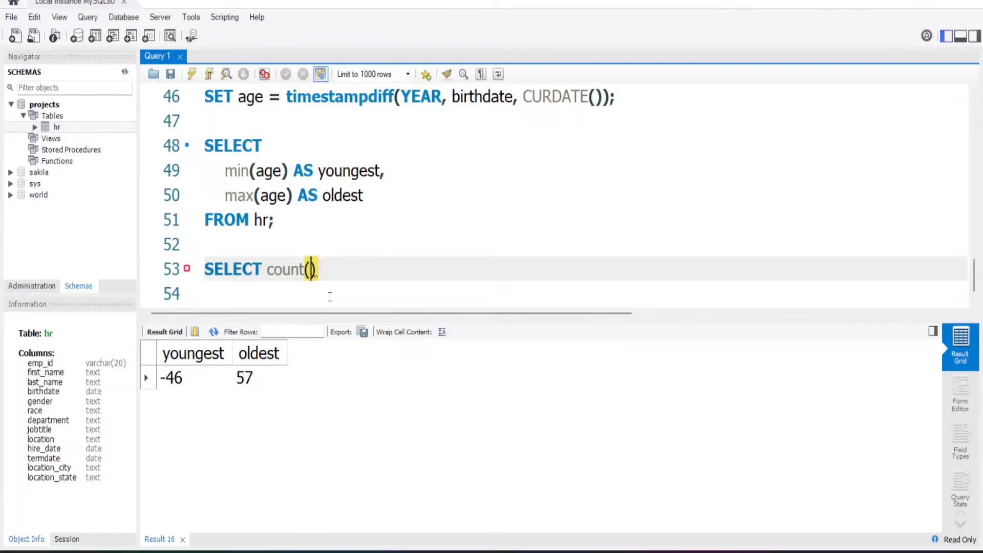
text(*)
Complete the count query with FROM hr WHERE age < 18; and execute it.
text() F)
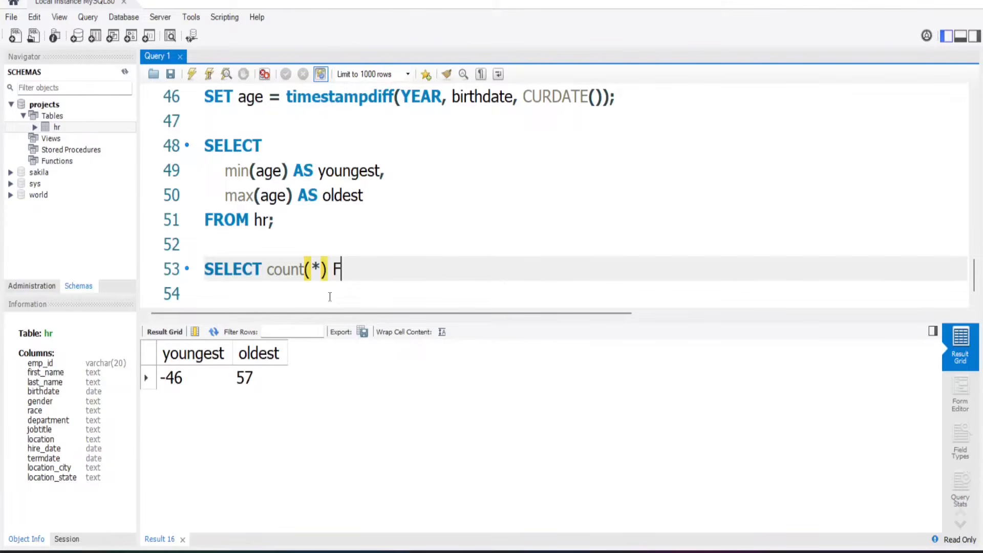
text(ROM h)
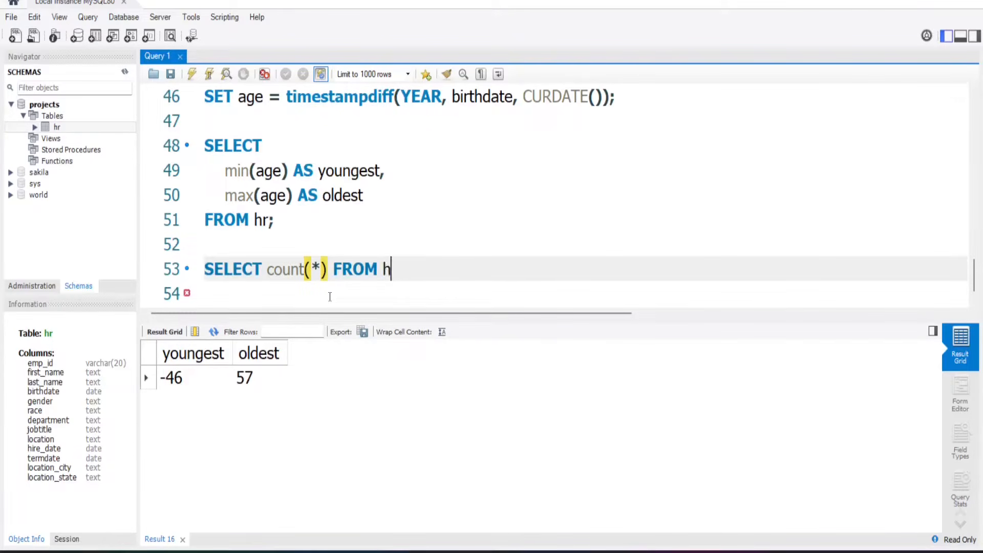
text(r WHERE )
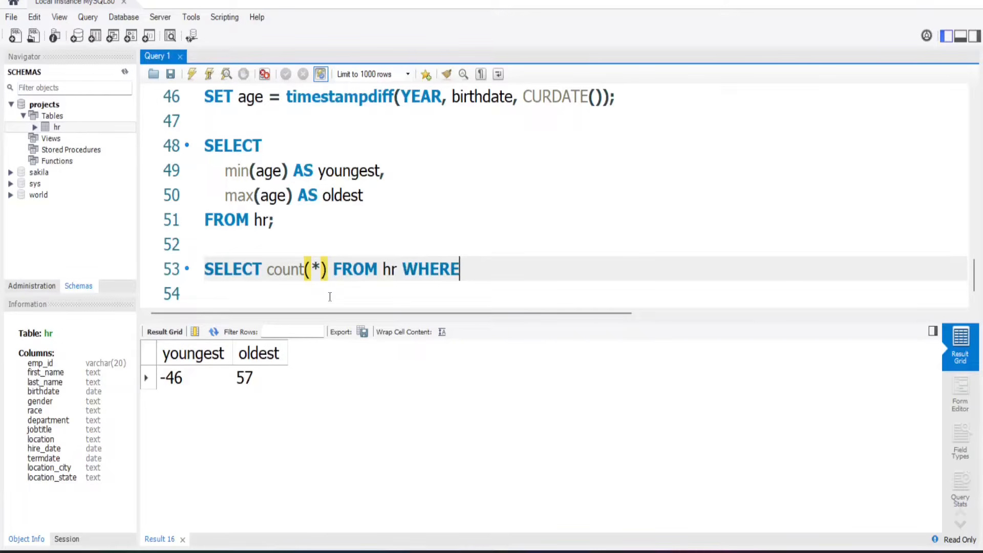
text(age < 18;)
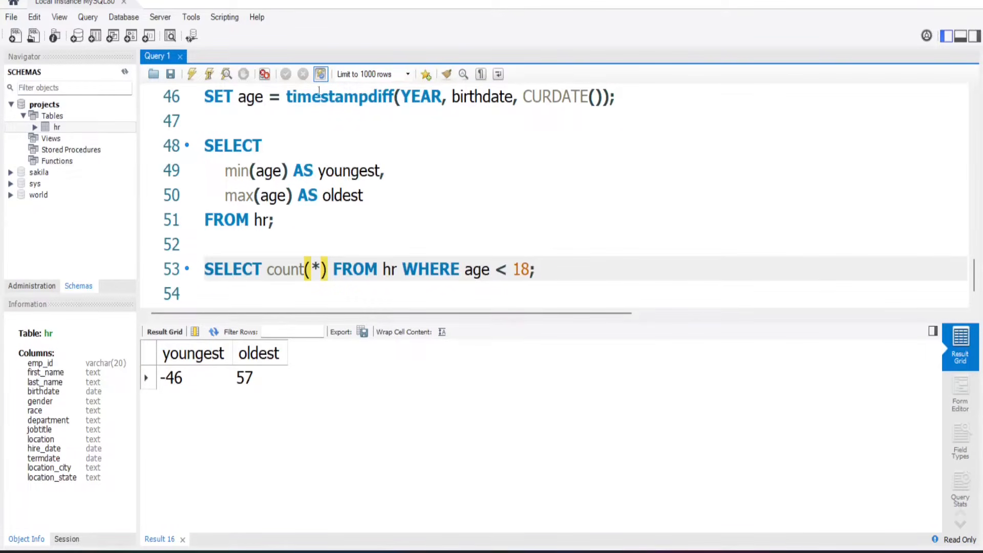
click(209, 74)
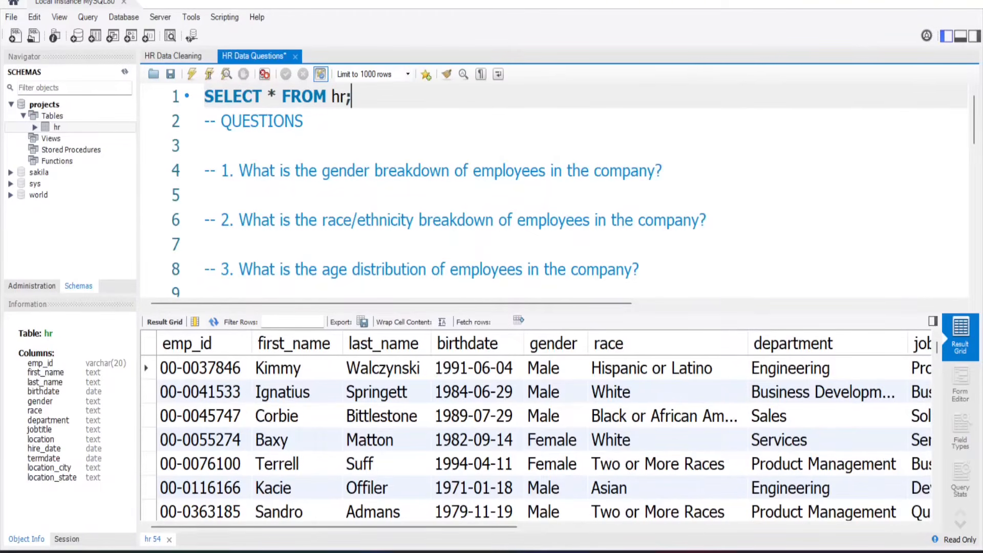
Delete the SELECT * FROM hr; statement above the QUESTIONS heading and review the list of HR questions.
key(shift+Home)
key(BackSpace)
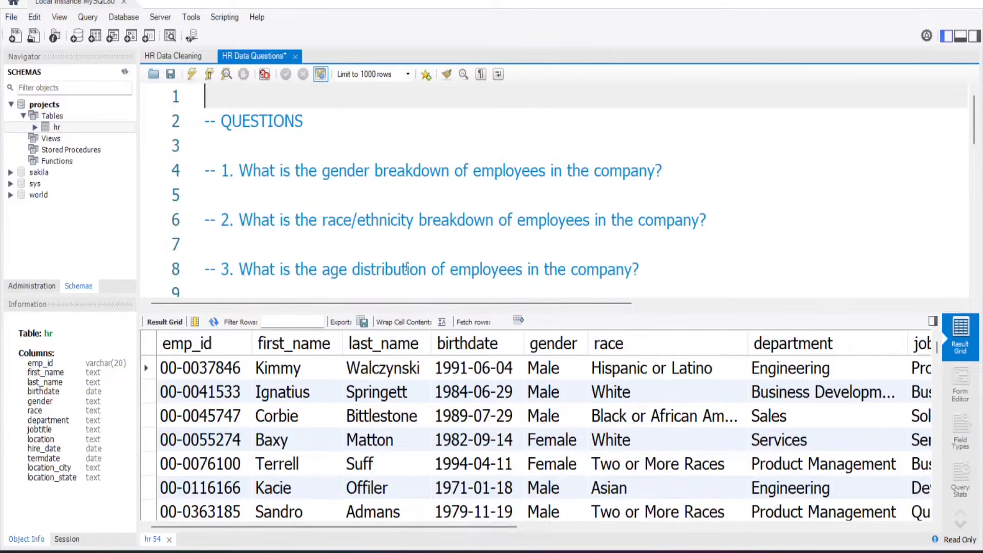
scroll(405, 266, down, 8)
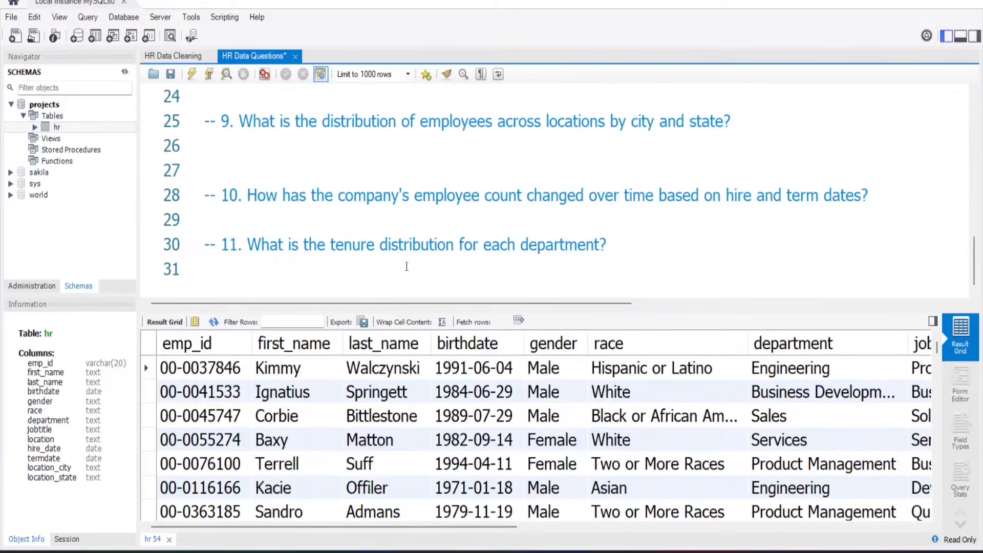
scroll(406, 266, up, 8)
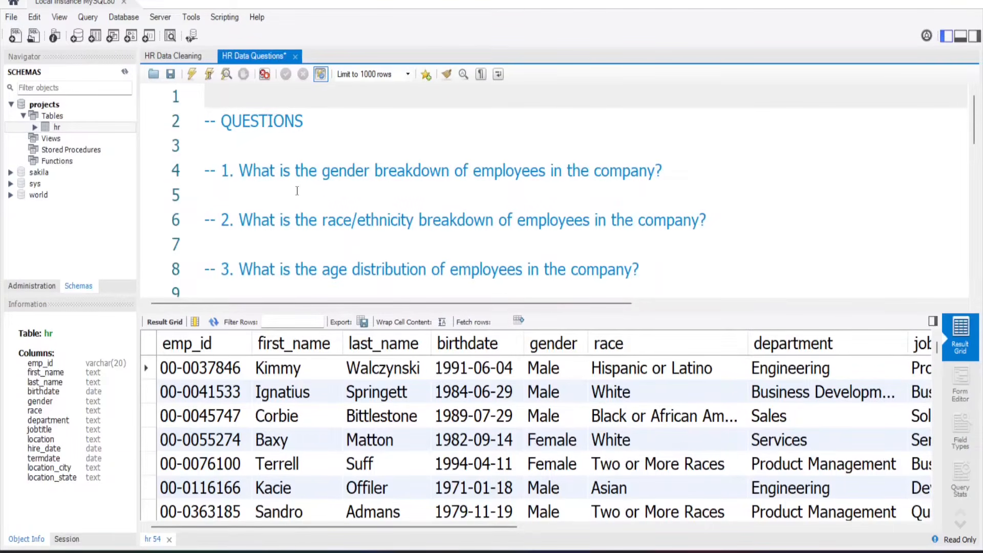
Under question 1 on gender breakdown, start a query with SELECT gender, count(*) AS count.
click(279, 196)
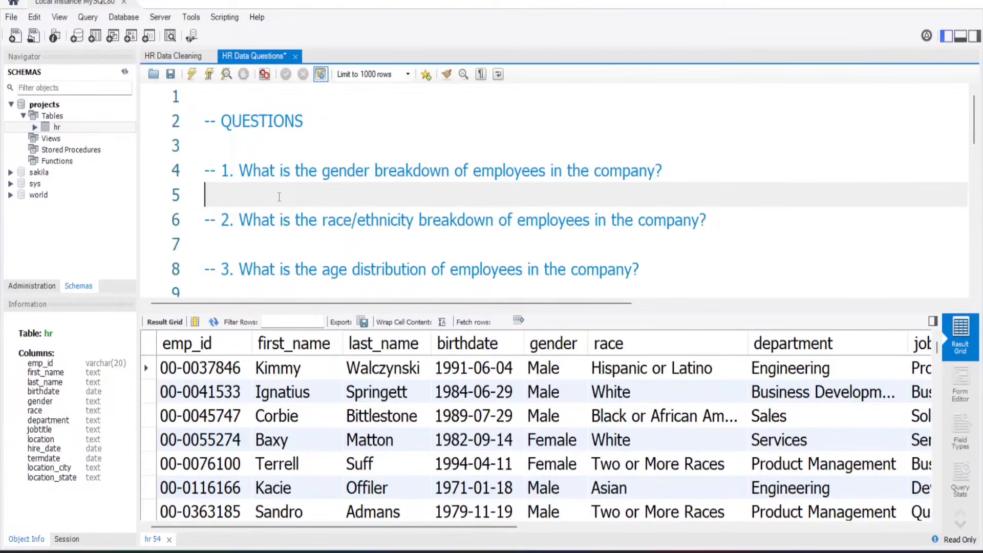
text(SELECT gen)
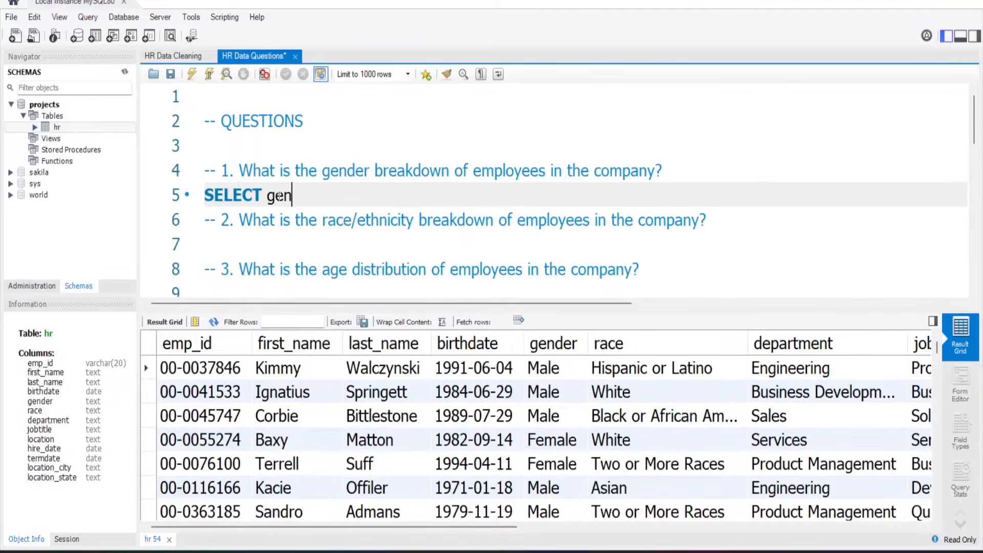
text(der, count)
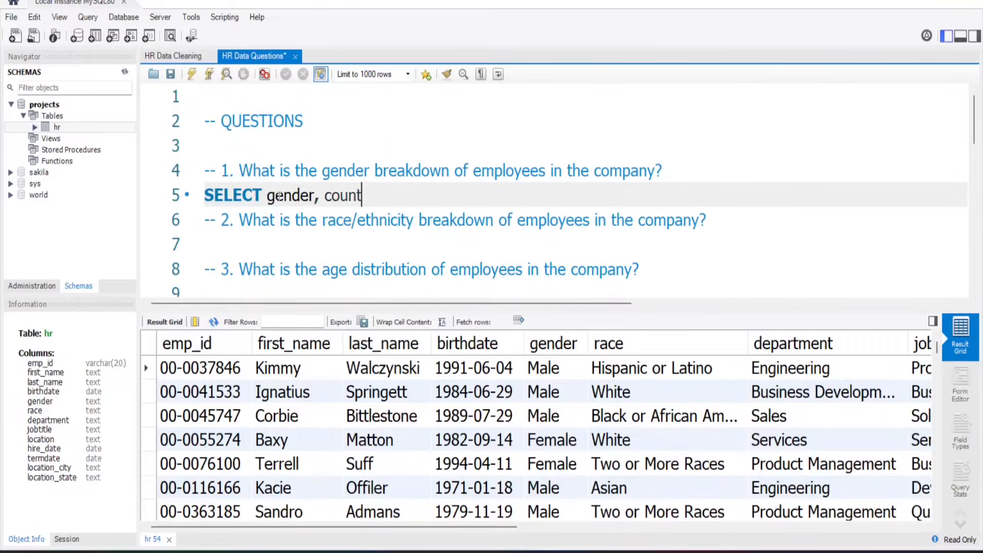
text((*)
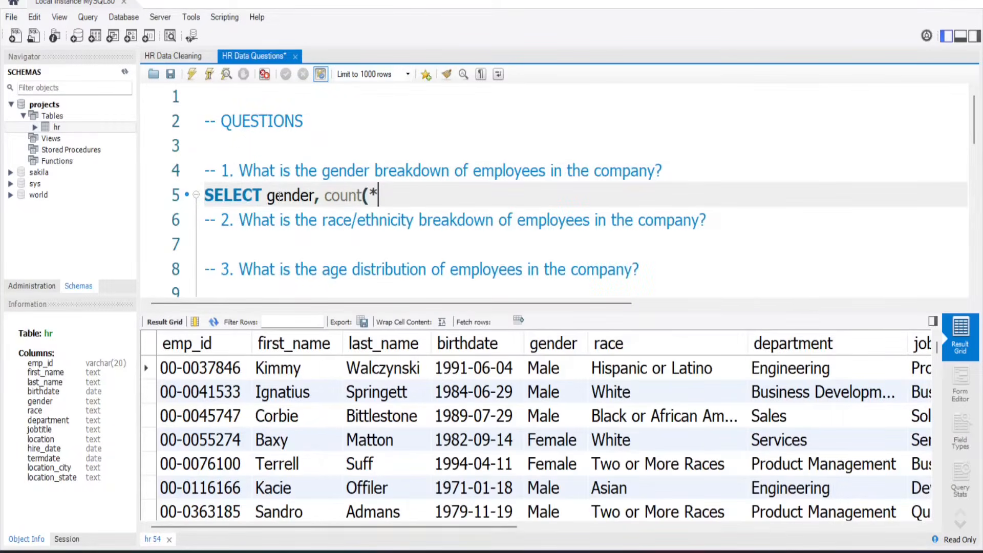
text() as )
text(count)
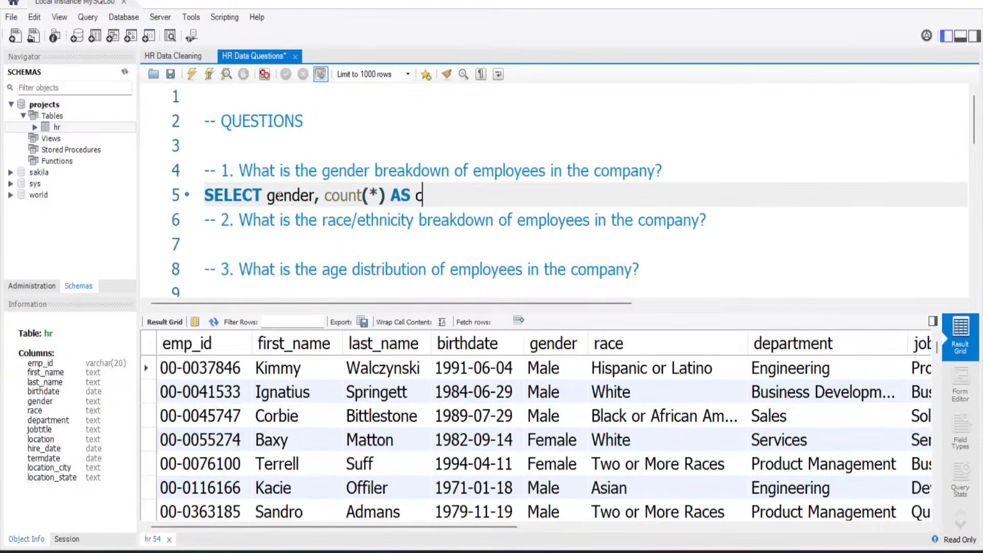
key(Return)
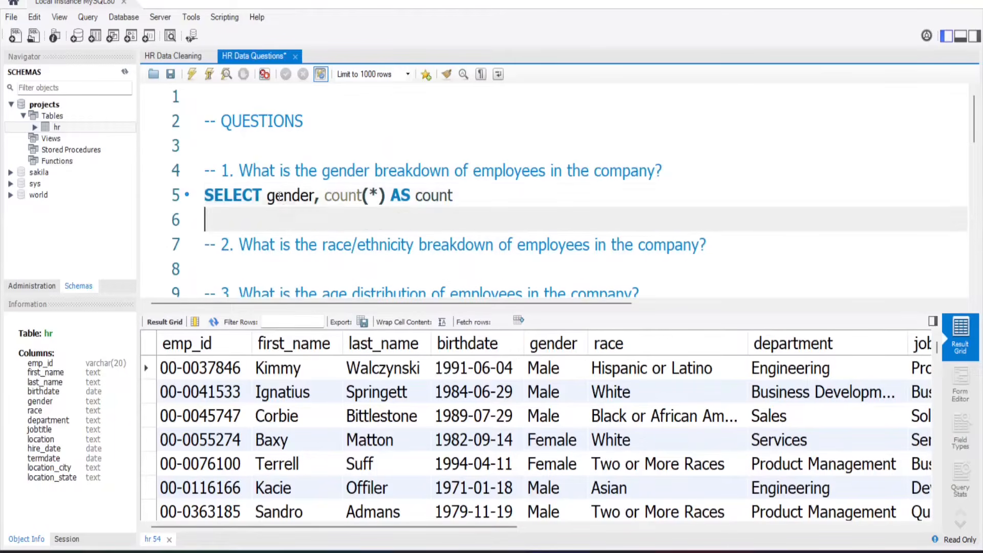
Add FROM hr and the filter WHERE age >= 18 AND termdate = '0000-00-00', checking the format against the termdate column.
text(FROM hr)
key(Return)
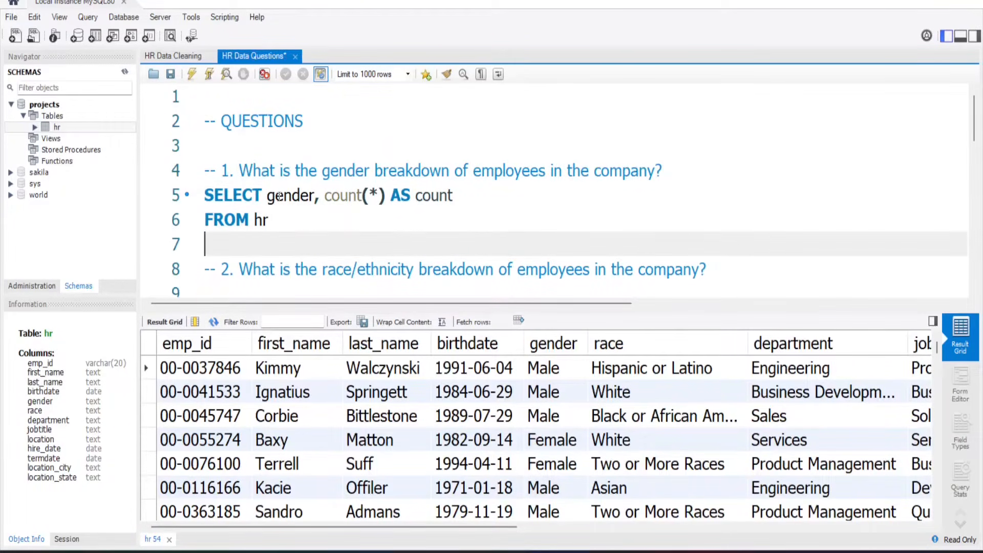
text(WHERE age >= )
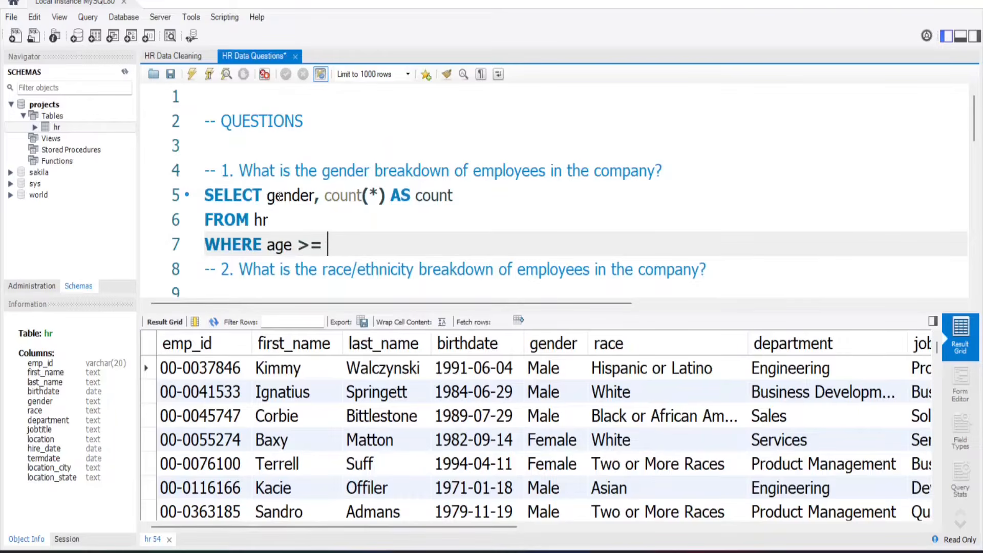
text(18 AND term)
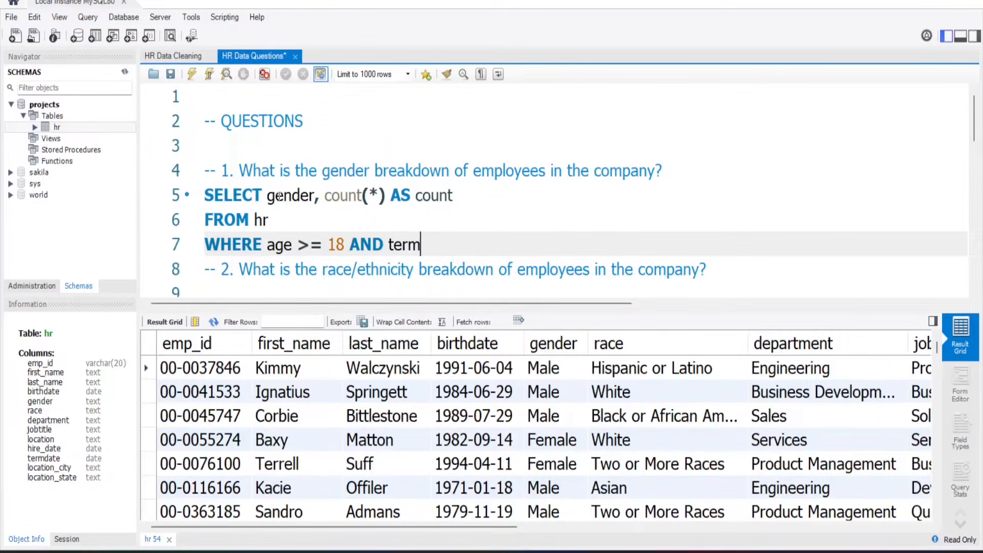
text(date = '0000)
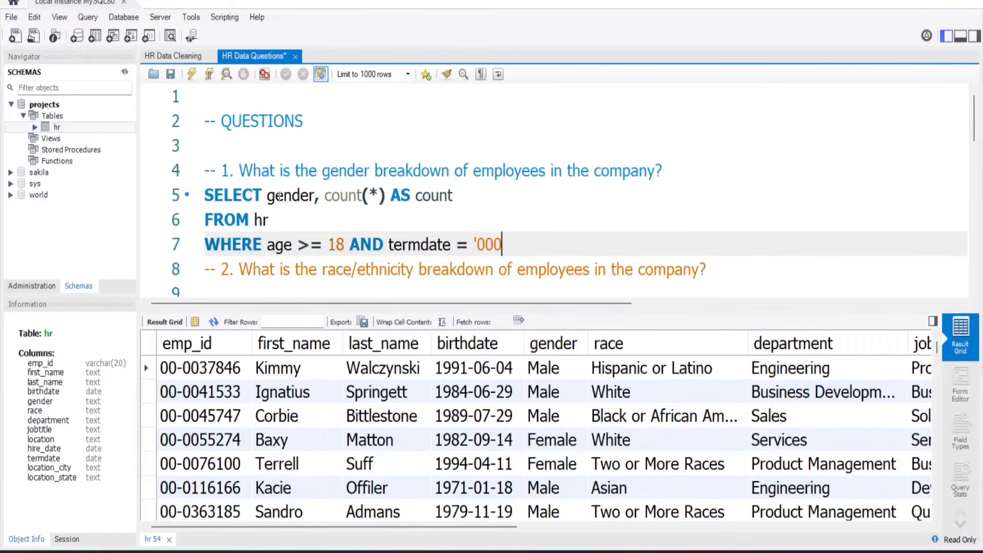
text(-00-00)
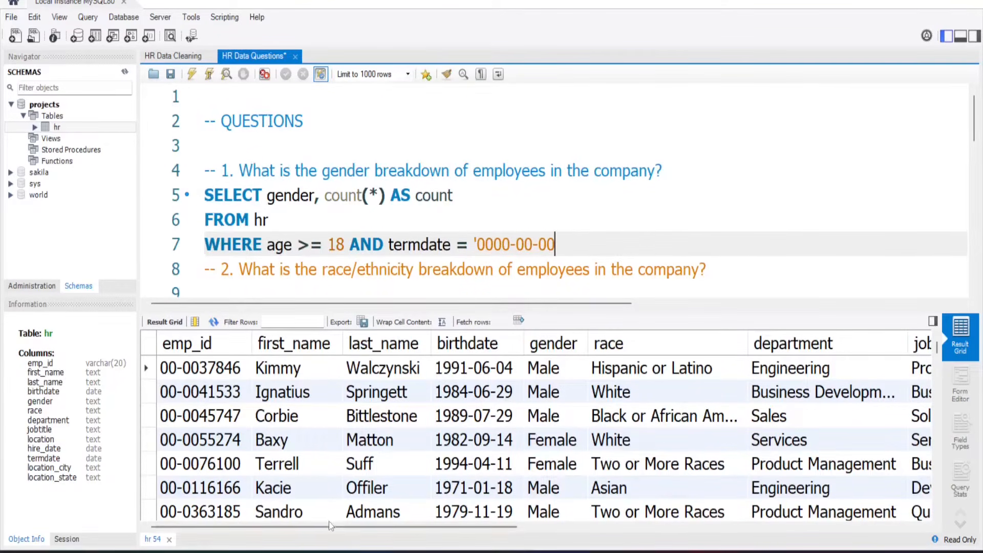
drag(335, 525, 612, 516)
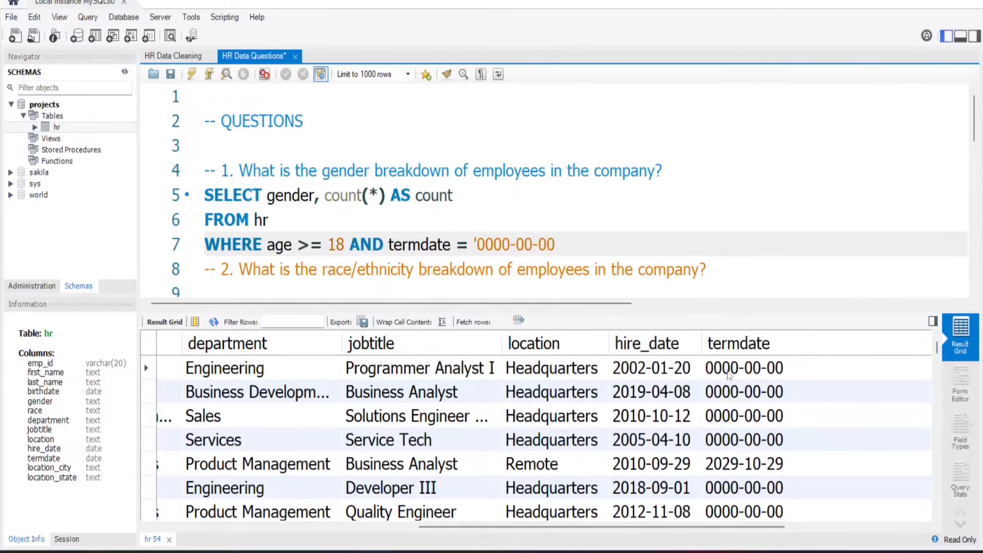
text(')
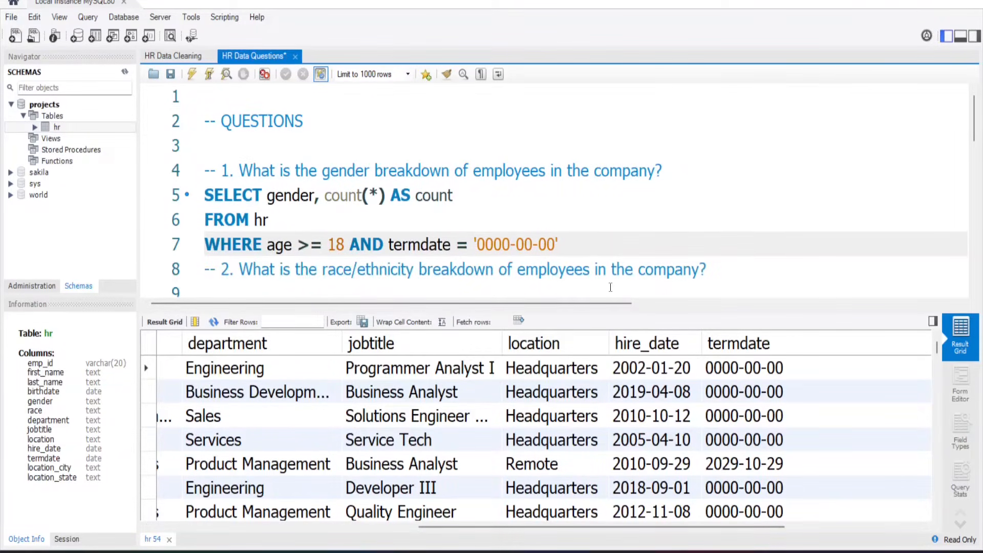
Finish the gender breakdown query with GROUP BY gender; and execute it.
key(Return)
text(GROUP)
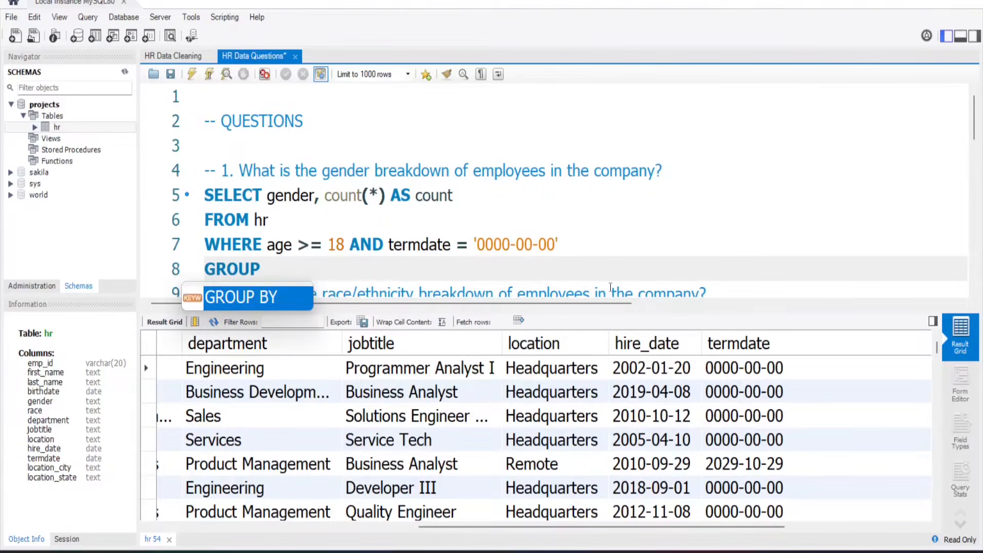
text( BY )
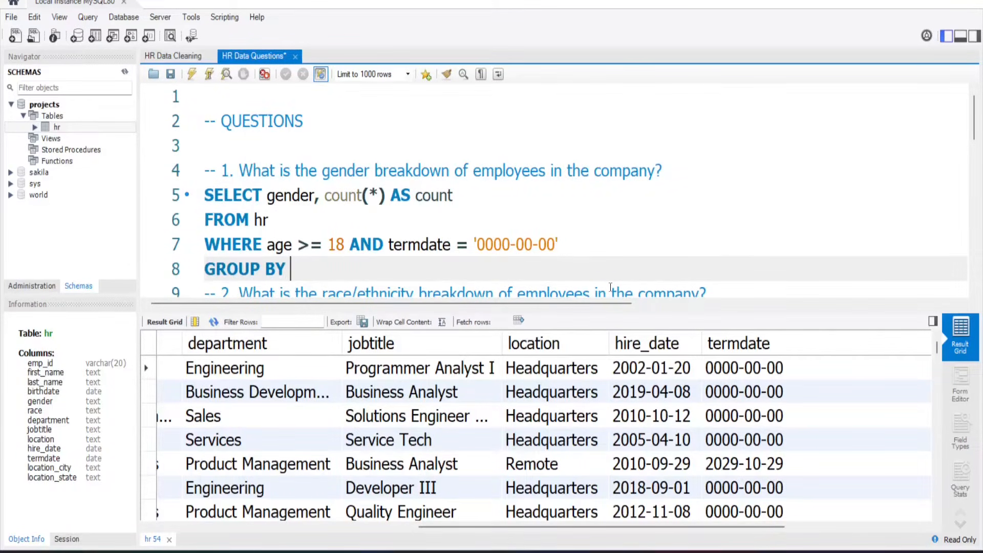
text(gender;)
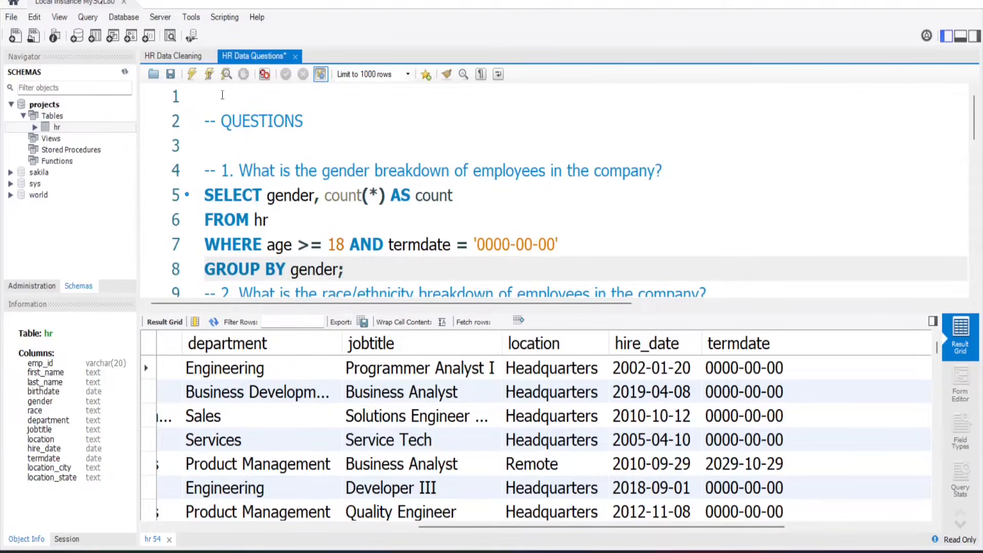
click(208, 74)
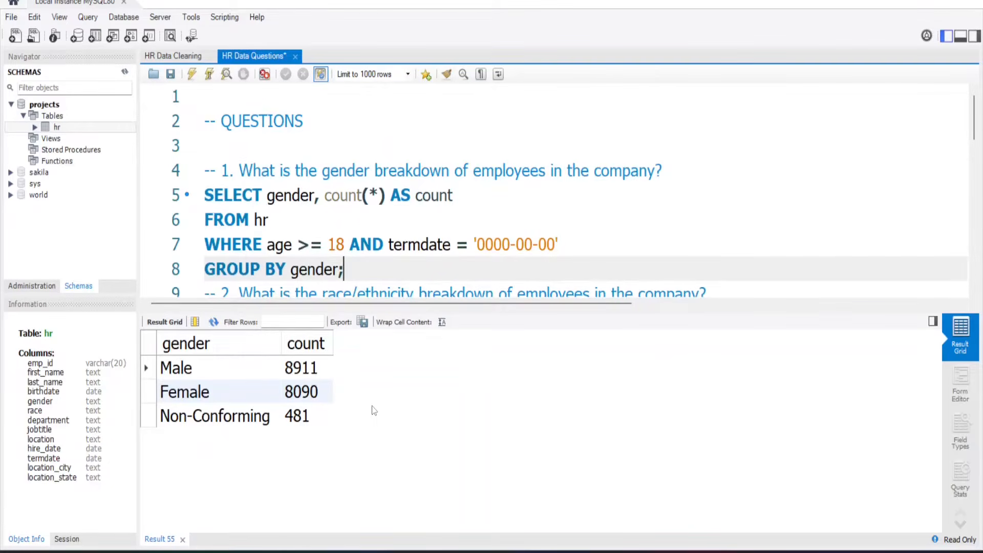
Export the gender breakdown results to the HR Data Analysis folder as a CSV file named gender.
click(362, 322)
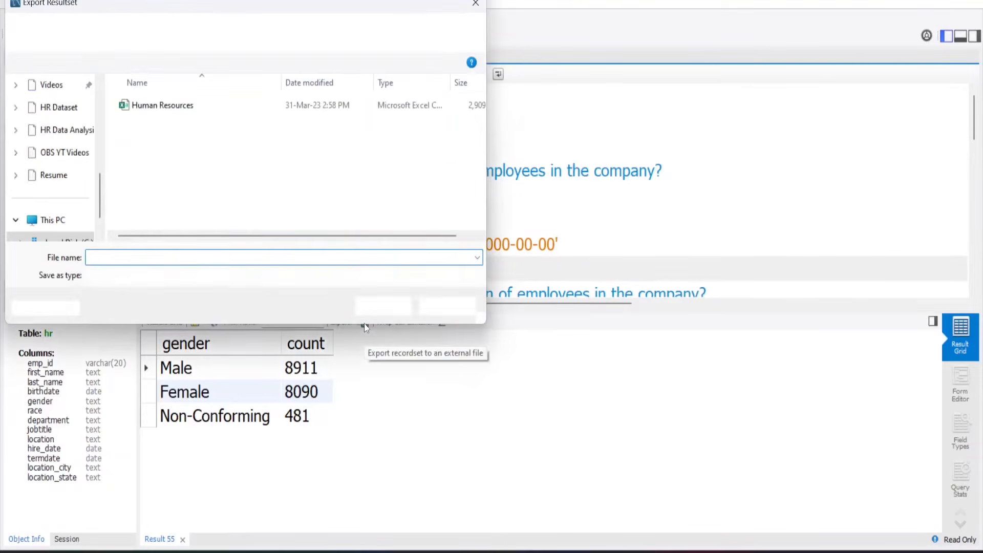
text(gender)
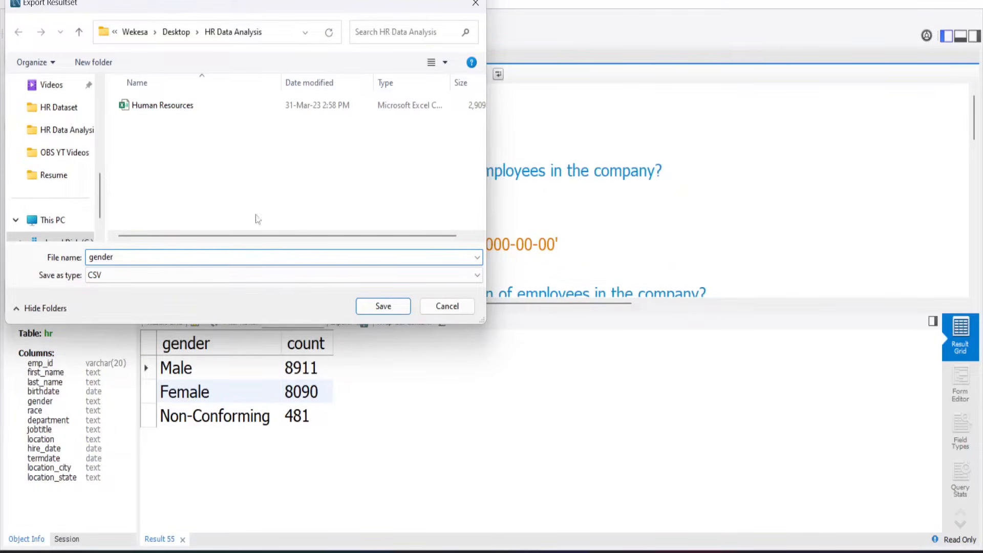
click(383, 305)
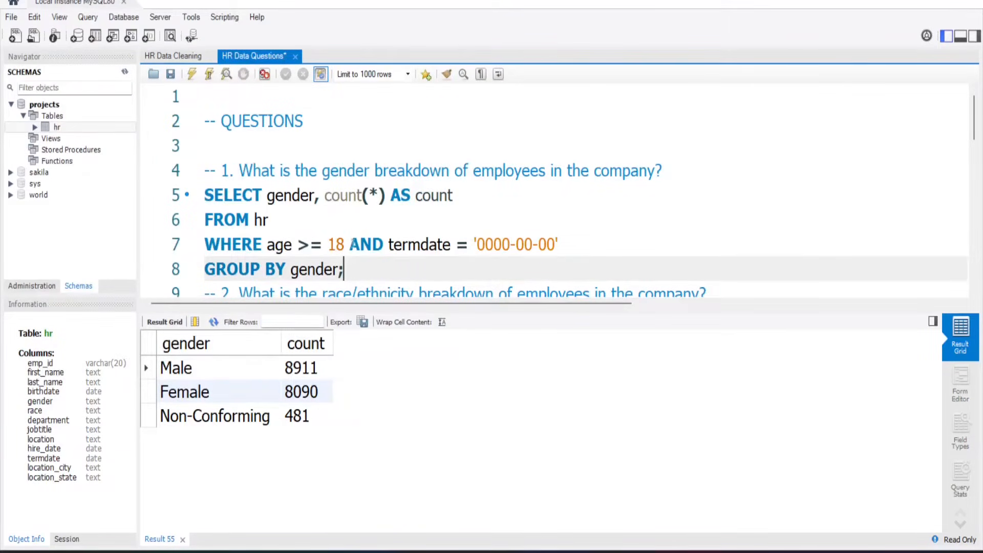
click(352, 244)
drag(352, 244, 565, 246)
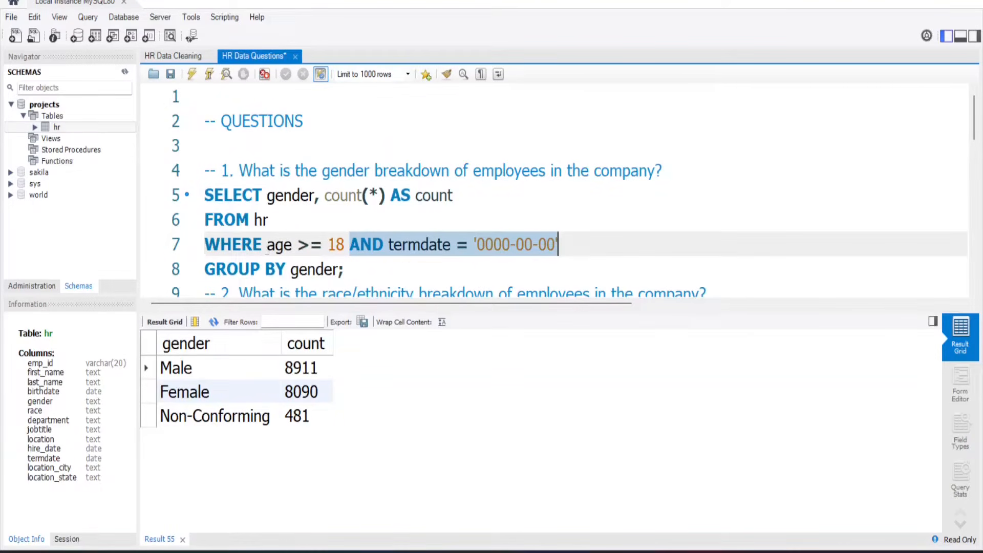
click(206, 243)
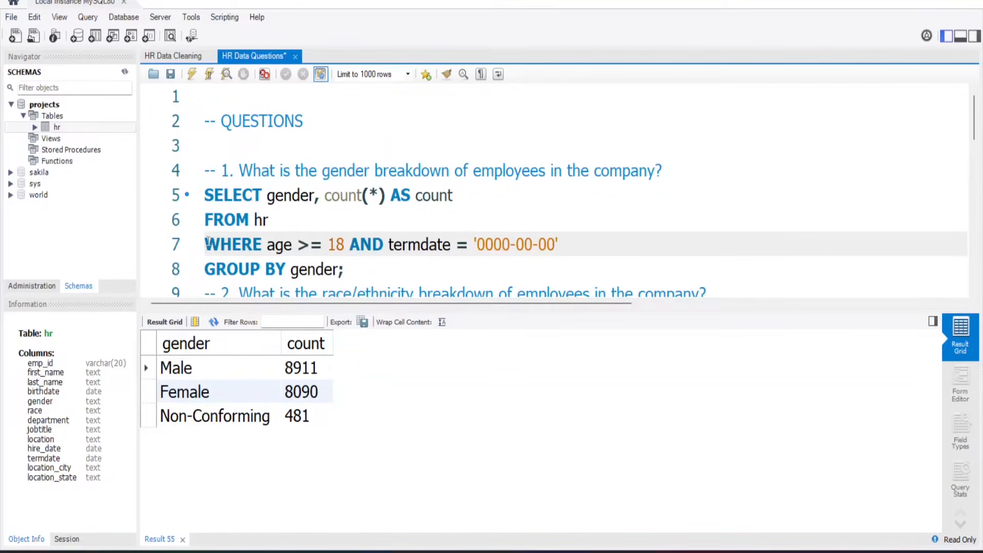
Copy the gender query's WHERE line, then under question 2 on race/ethnicity start a query with SELECT race, COUNT(*) AS count.
drag(206, 245, 572, 240)
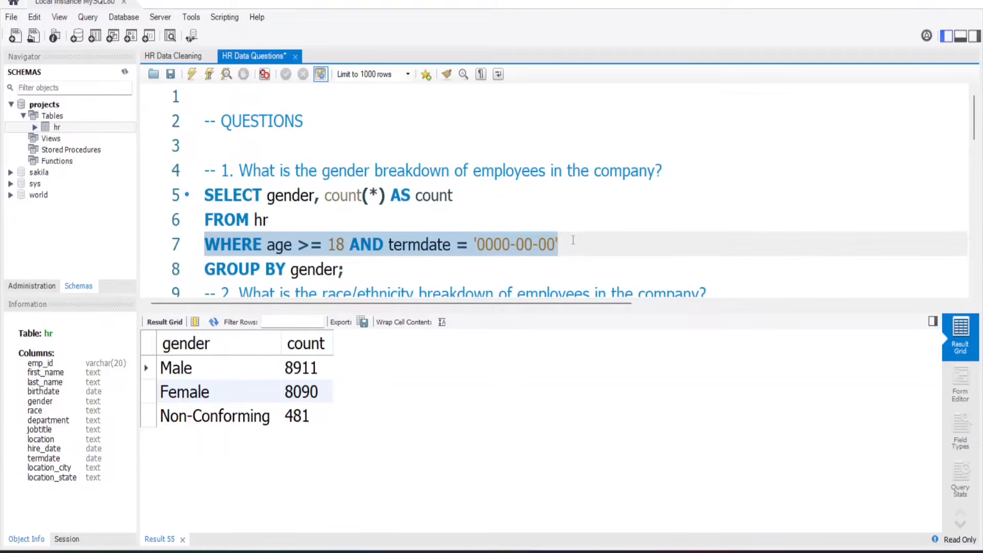
click(570, 241)
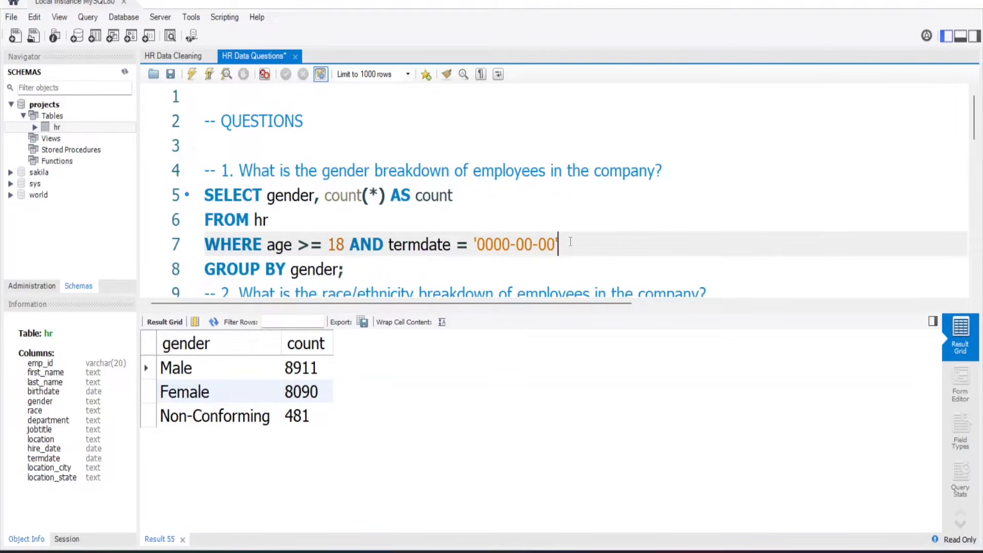
scroll(570, 242, down, 2)
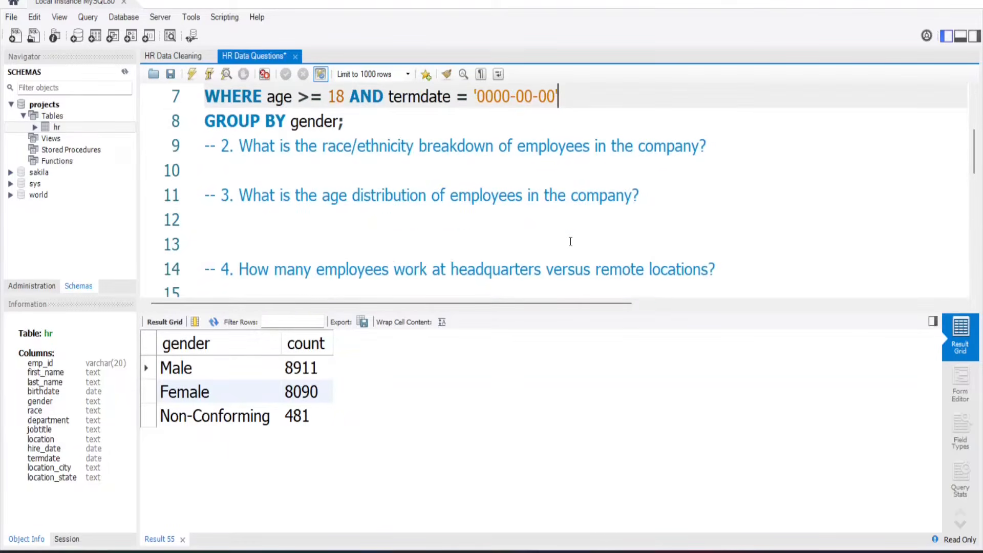
click(408, 165)
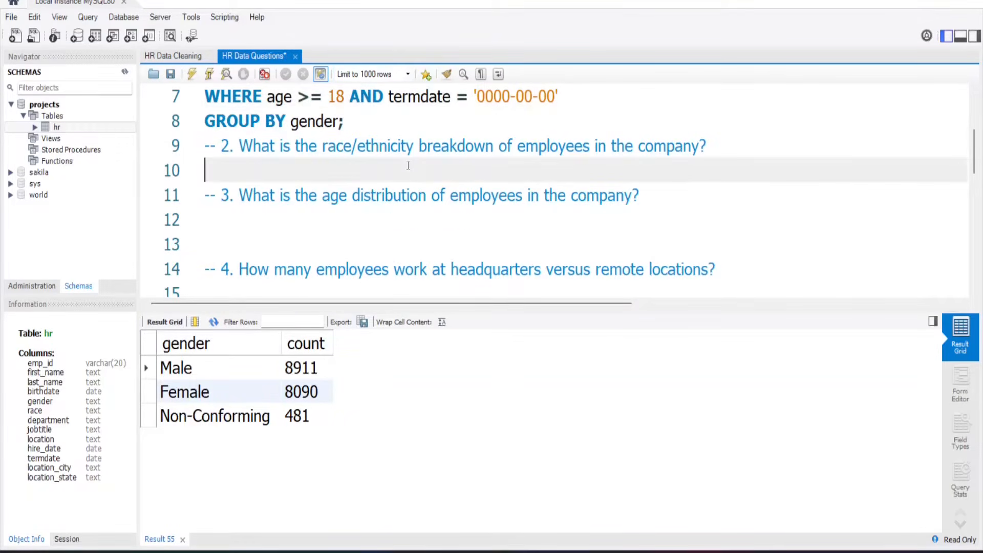
text(SELECT rac)
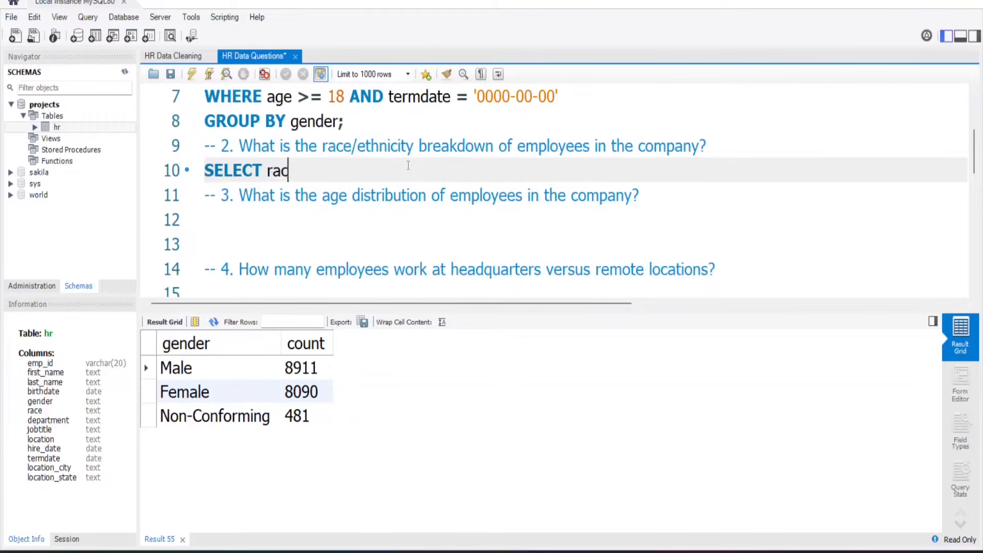
text(e, COUNT()
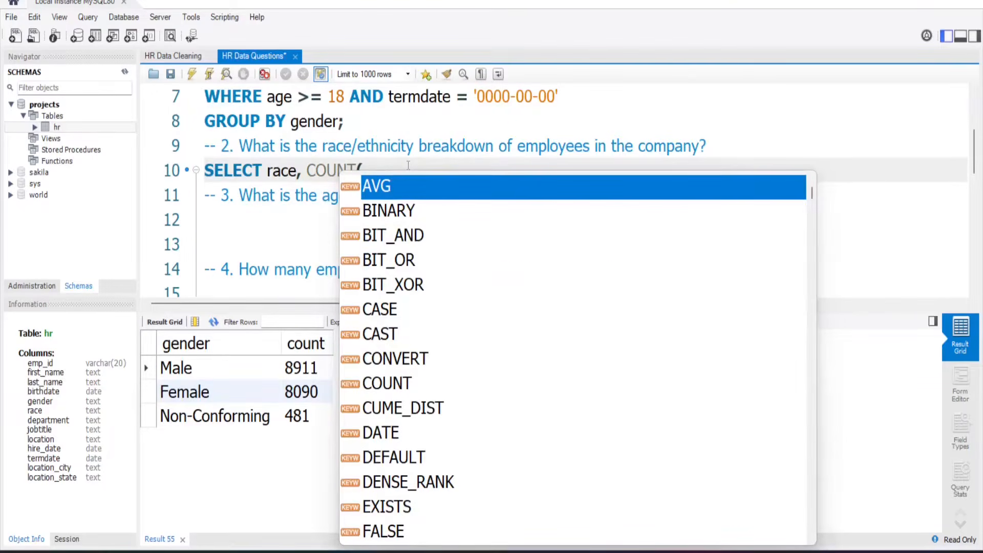
text(*) A)
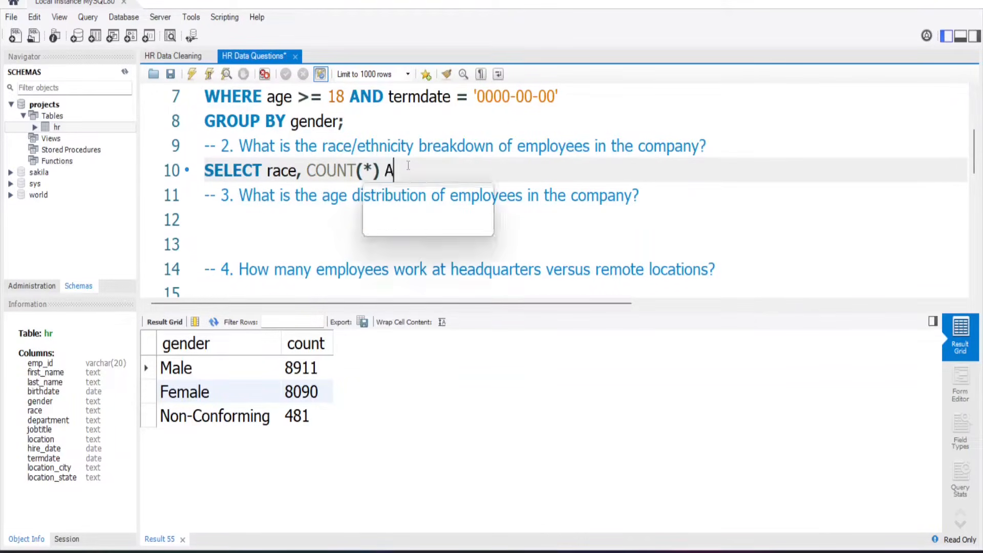
text(S count)
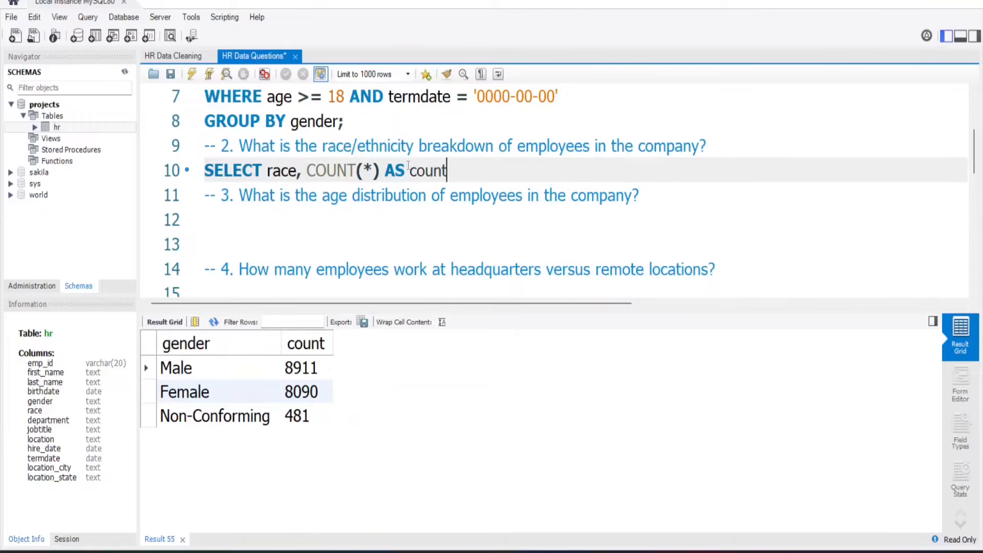
Add FROM hr and the copied filter WHERE age >= 18 AND termdate = '0000-00-00' to the race query.
key(Return)
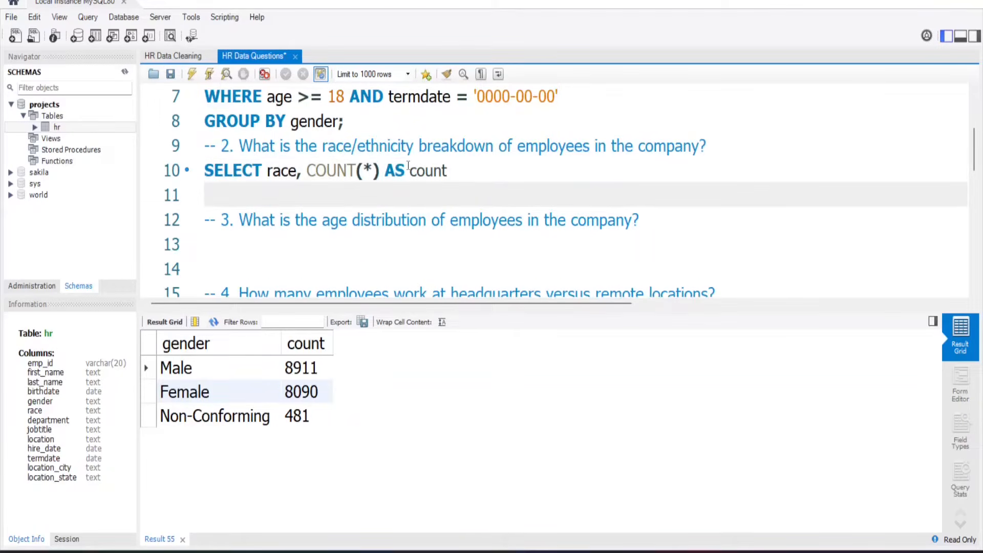
text(fr)
key(BackSpace)
key(BackSpace)
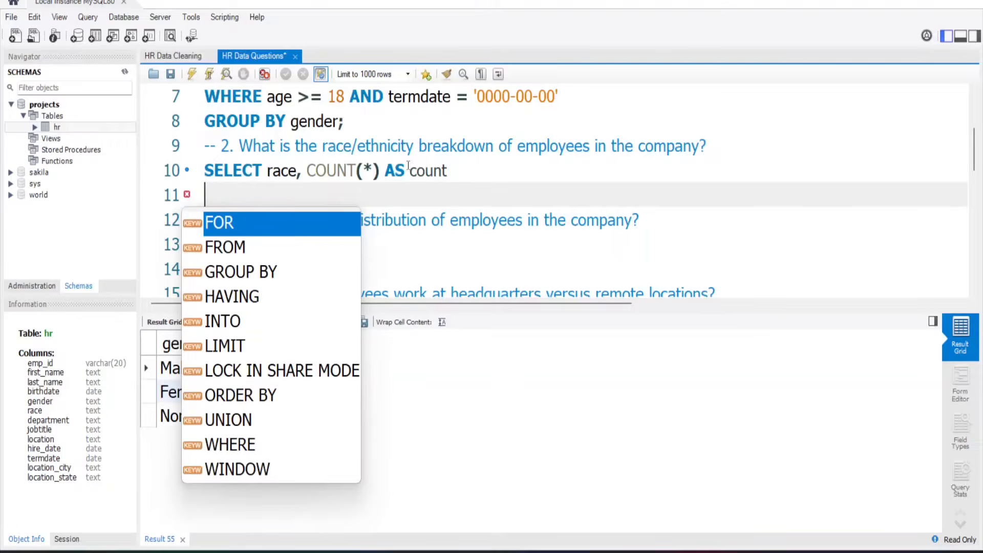
key(Escape)
text(FROM )
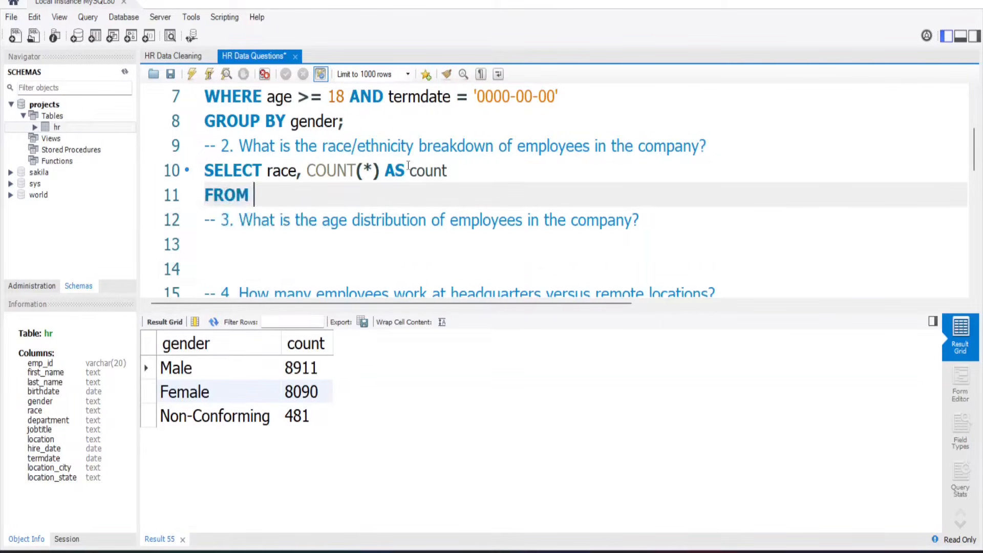
text(hr)
key(Return)
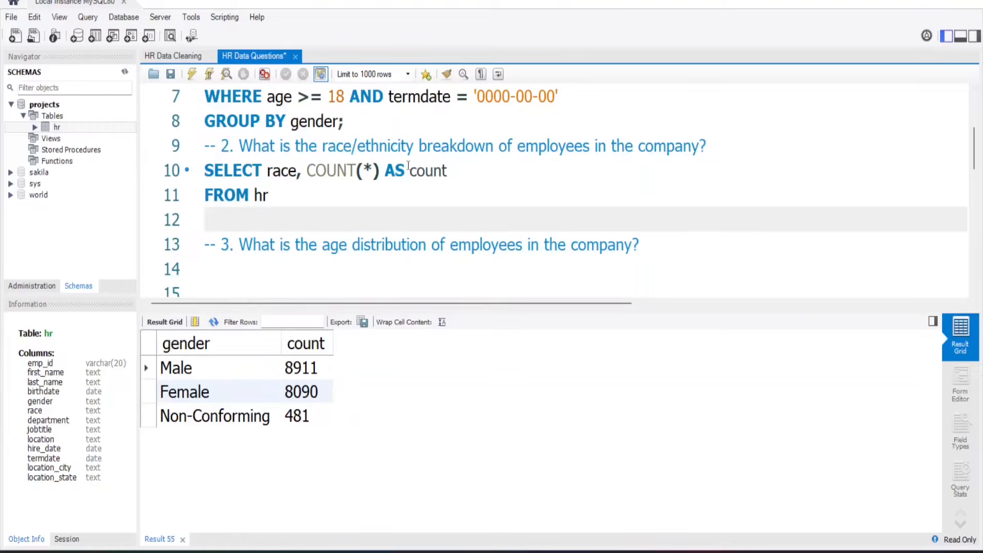
text(WHERE age >= 18 AND termdate = '0000-00-00')
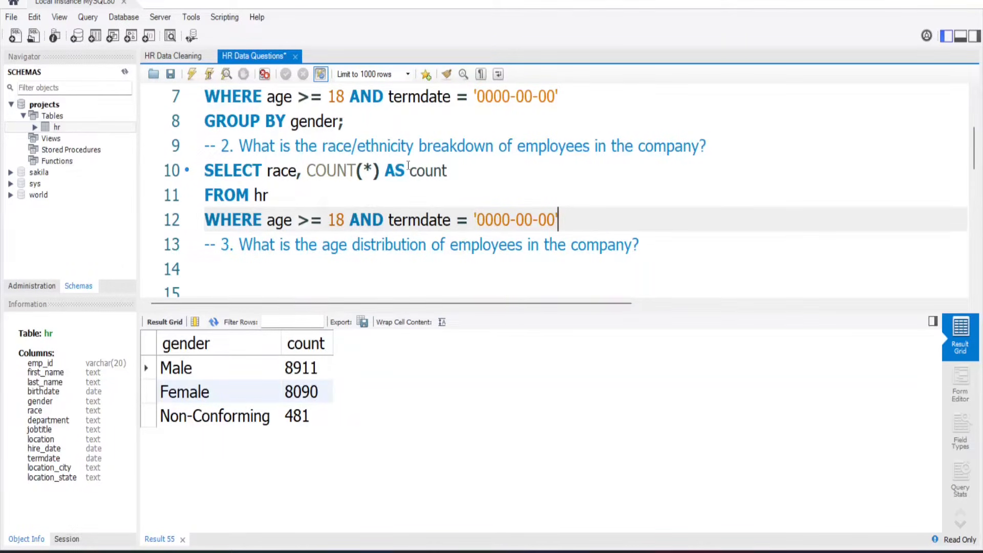
Add the clause GROUP BY race to the race breakdown query.
key(Return)
text(GROU)
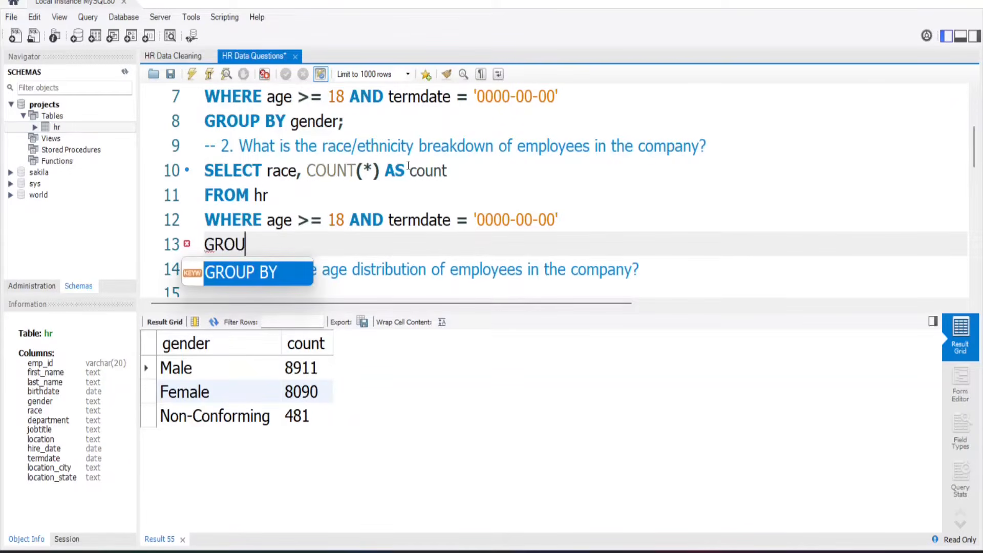
text(P BY race)
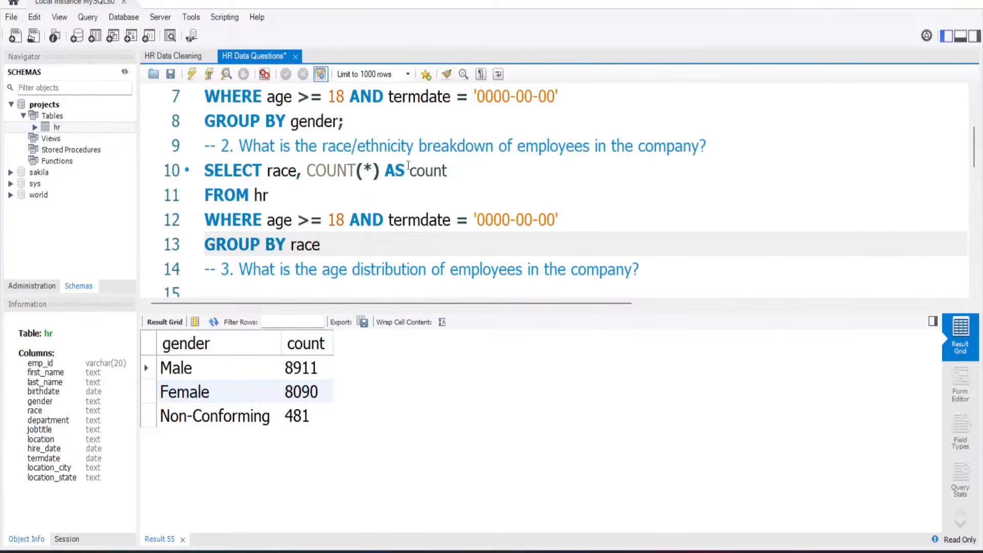
Finish the race breakdown query with ORDER BY count(*) DESC; and execute it.
key(Return)
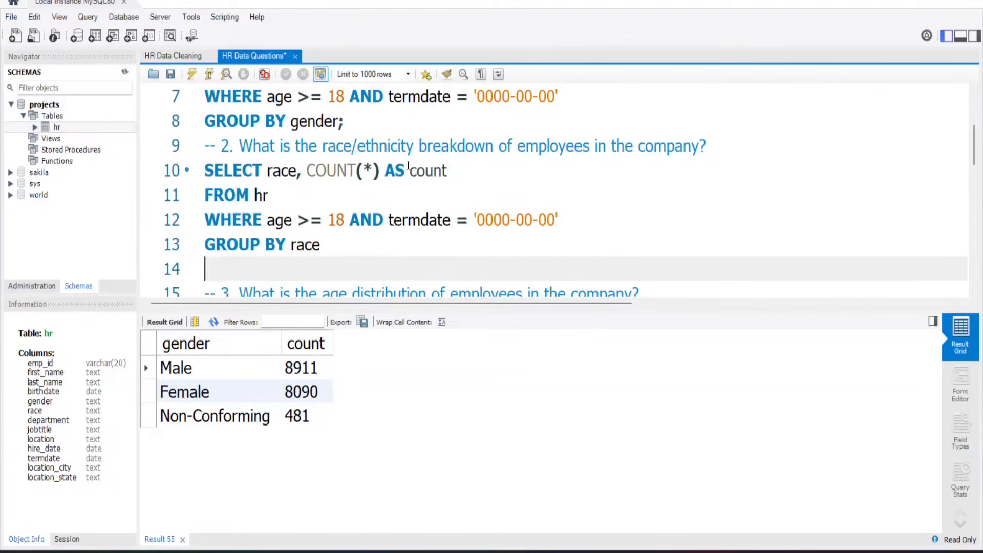
text(ODER)
key(BackSpace)
key(BackSpace)
key(BackSpace)
text(r)
key(BackSpace)
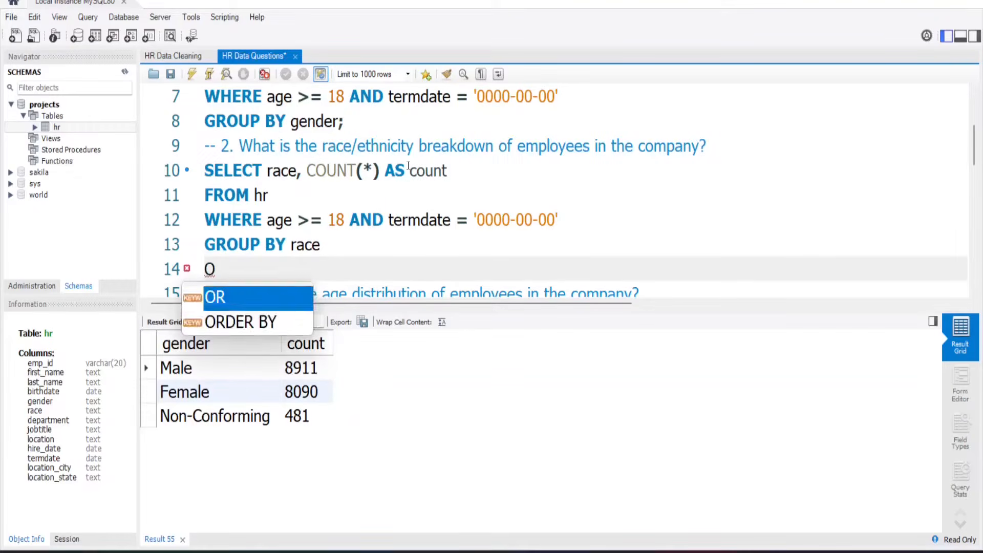
key(Down)
key(Return)
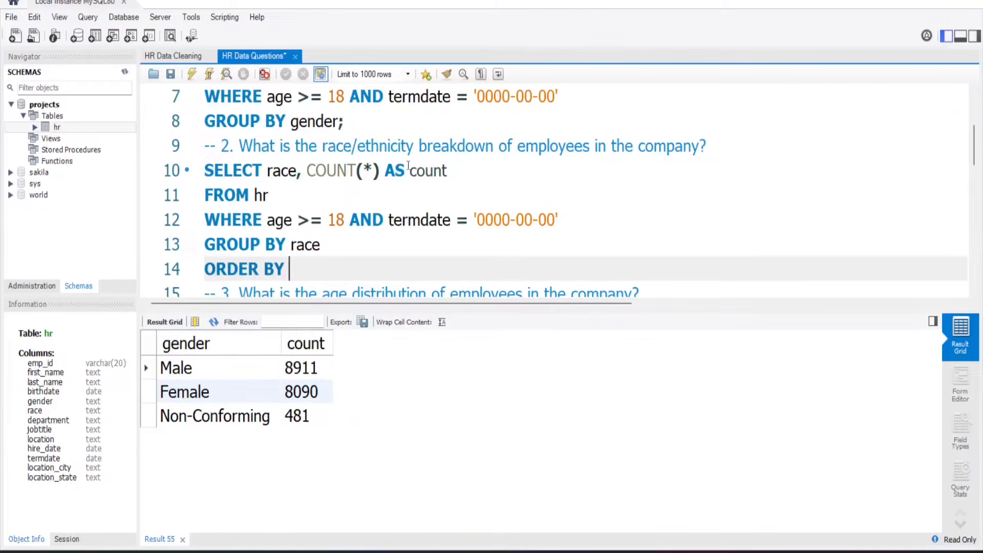
text(count()
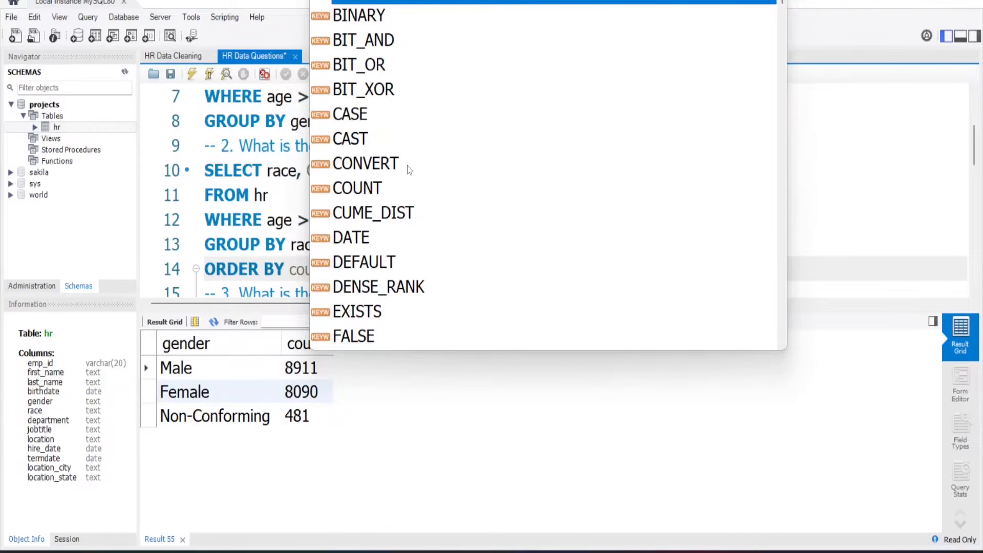
text(nt(*))
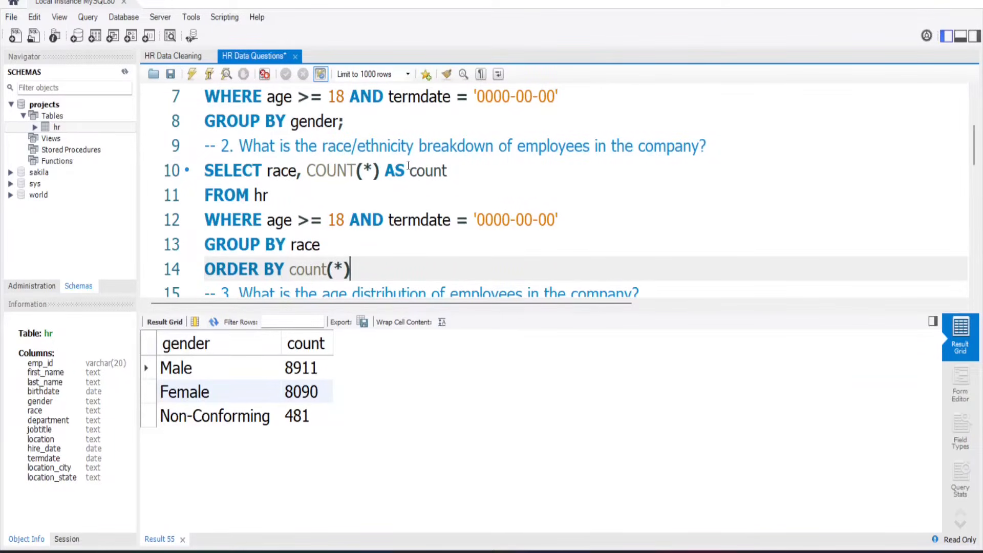
text( DESC;)
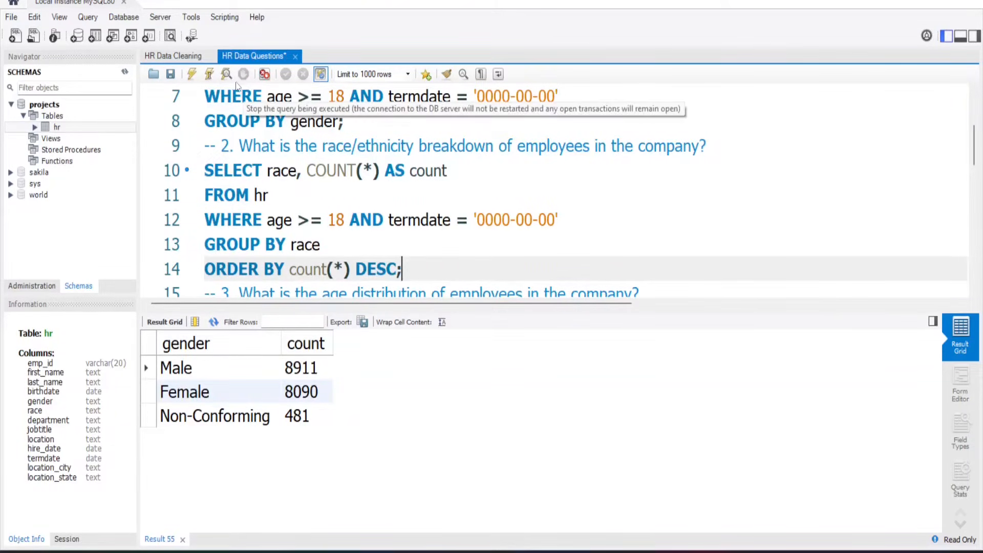
click(210, 77)
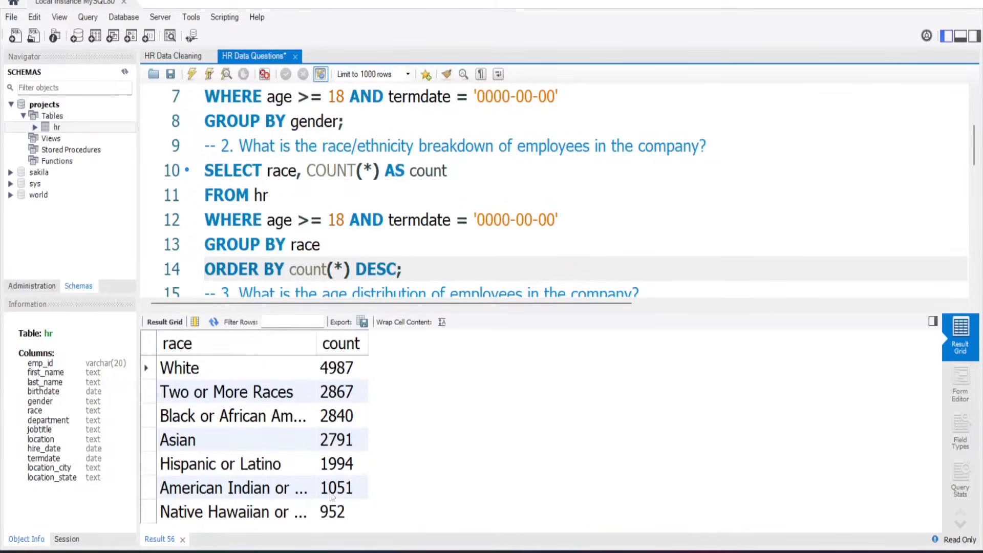
Export the race breakdown results to the HR Data Analysis folder as a CSV file named race.
click(363, 322)
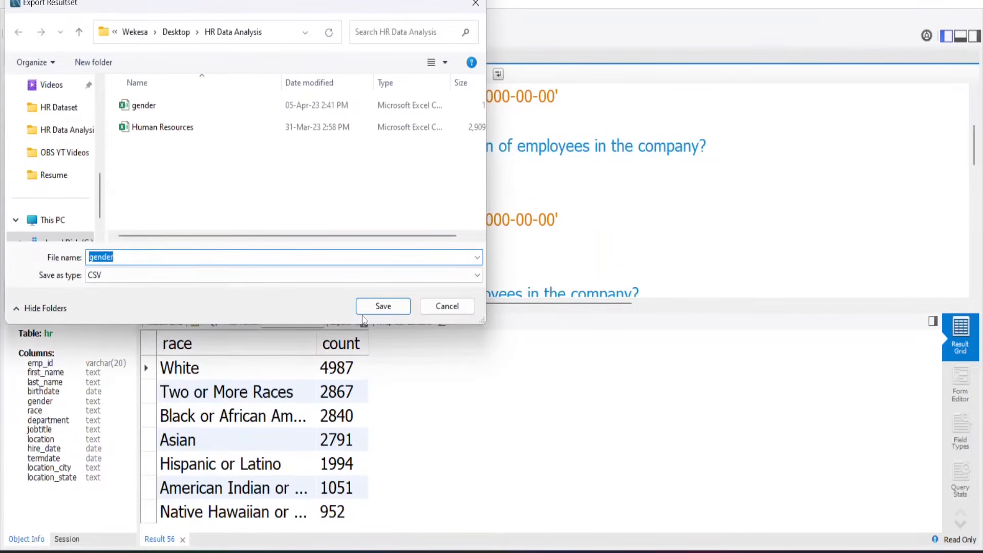
text(race)
click(397, 305)
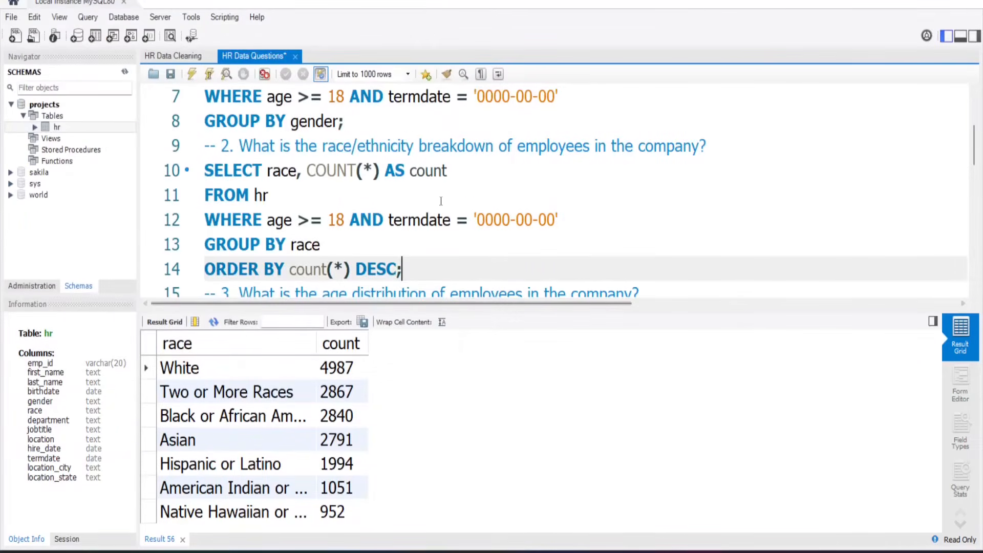
Insert a blank line above question 3 on age distribution and start a SELECT statement with an indented line beneath it.
scroll(491, 196, down, 1)
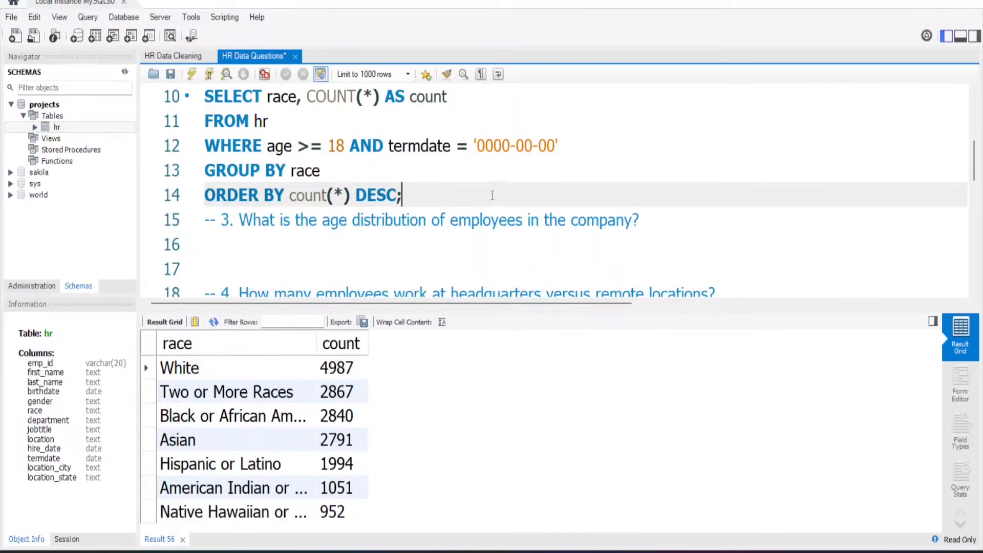
key(Return)
click(364, 260)
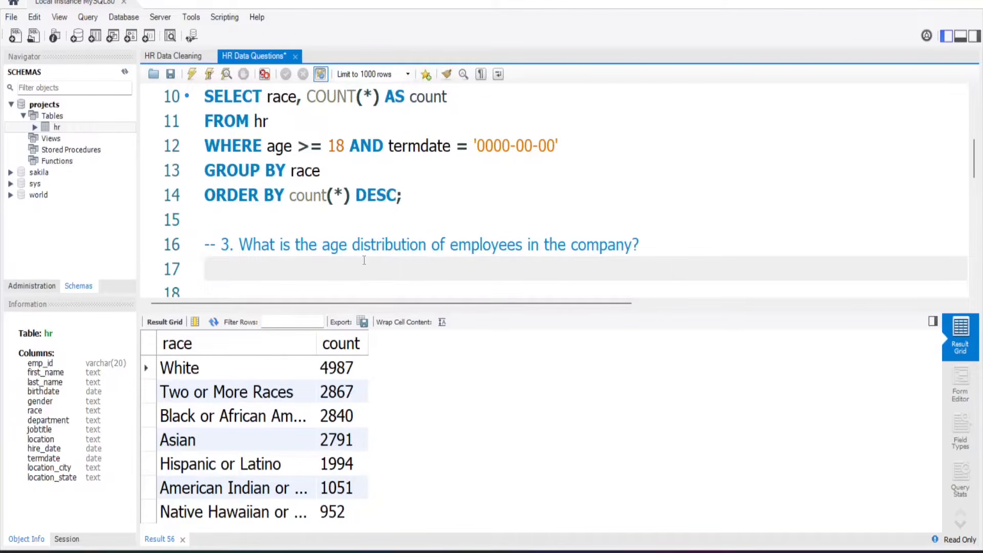
text(SELECT)
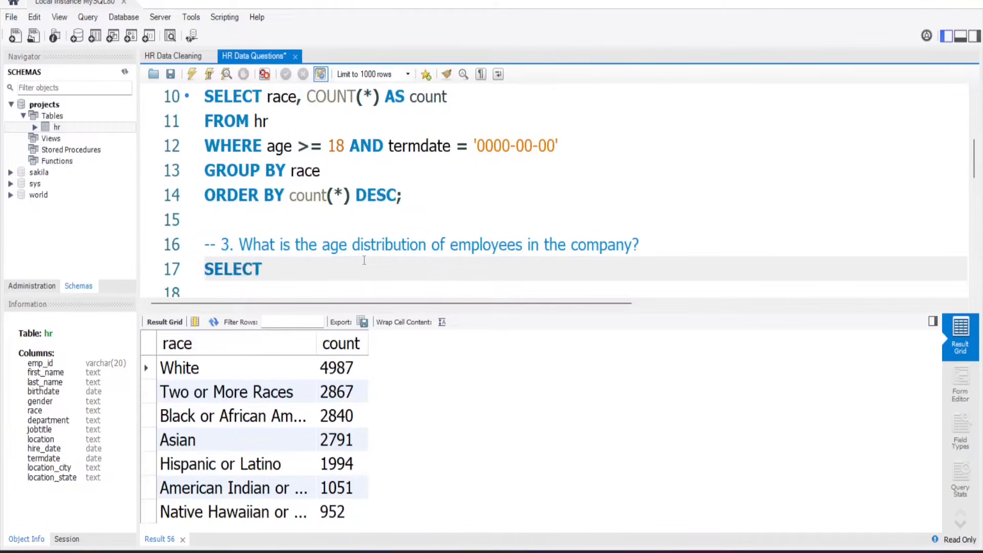
key(Return)
key(Tab)
Add min(age) AS youngest as the first column of the age distribution query.
text(age)
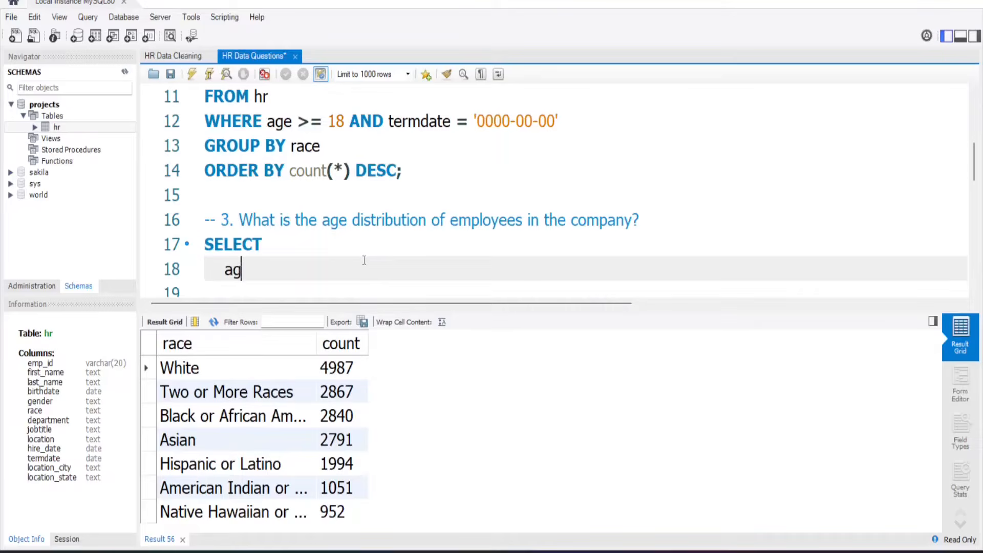
key(BackSpace)
key(BackSpace)
key(BackSpace)
text(min)
key(Return)
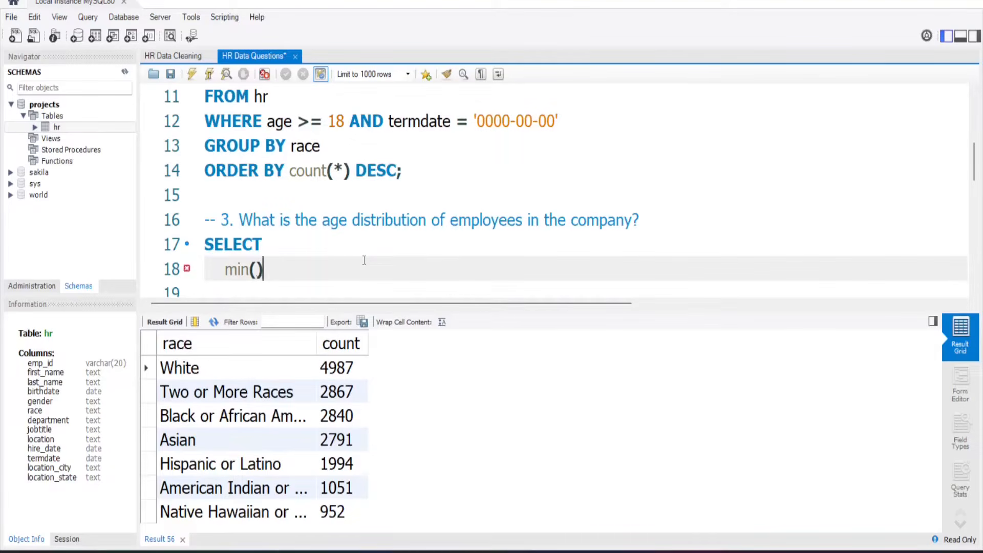
text(age)
key(Right)
text(AS yo)
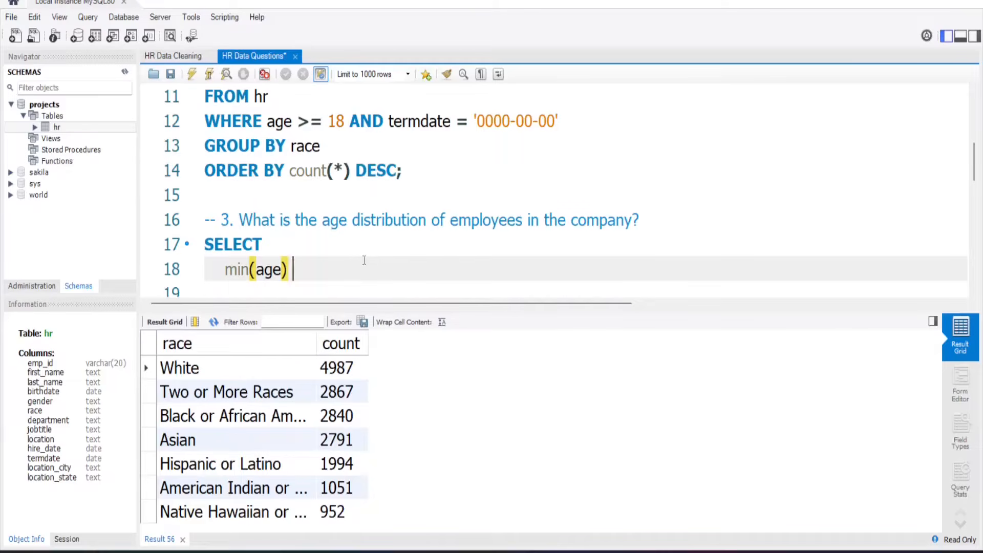
text(ungest)
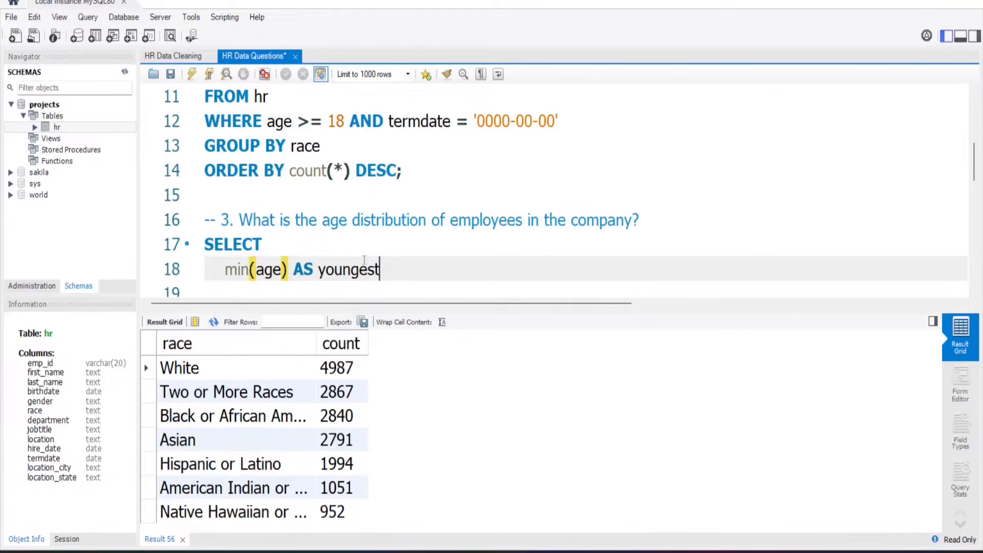
Add a second column max(age) AS oldest on a new line of the age distribution query.
key(Return)
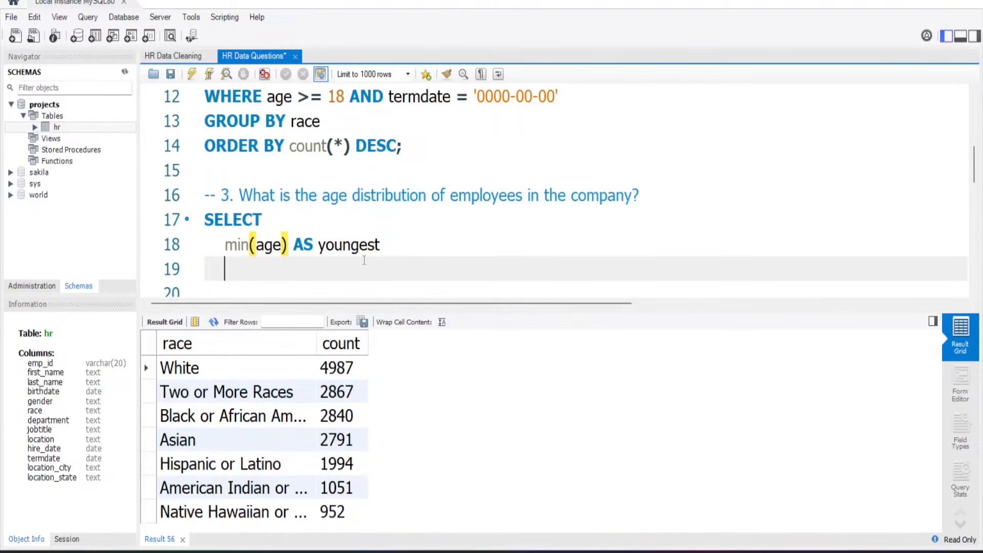
text(min(age)
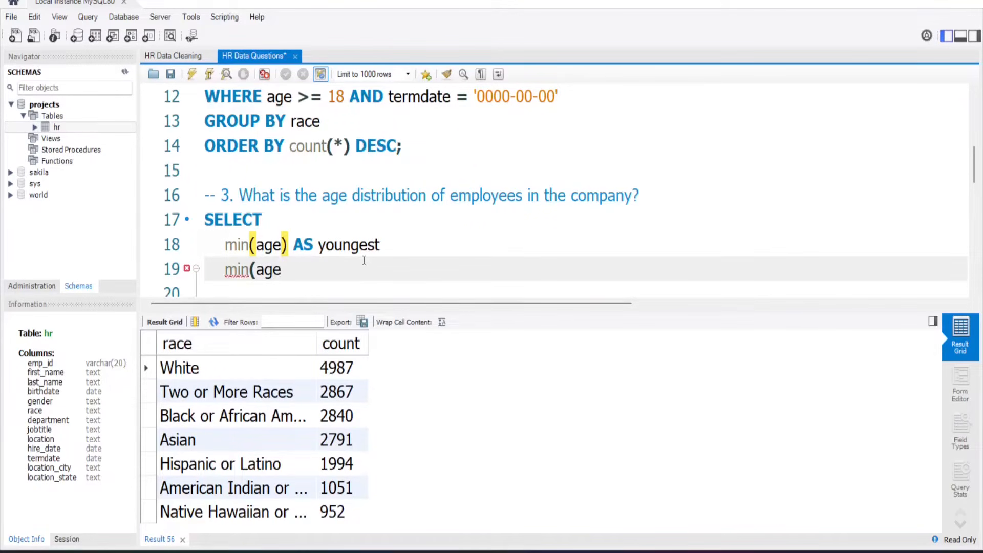
text() AS old)
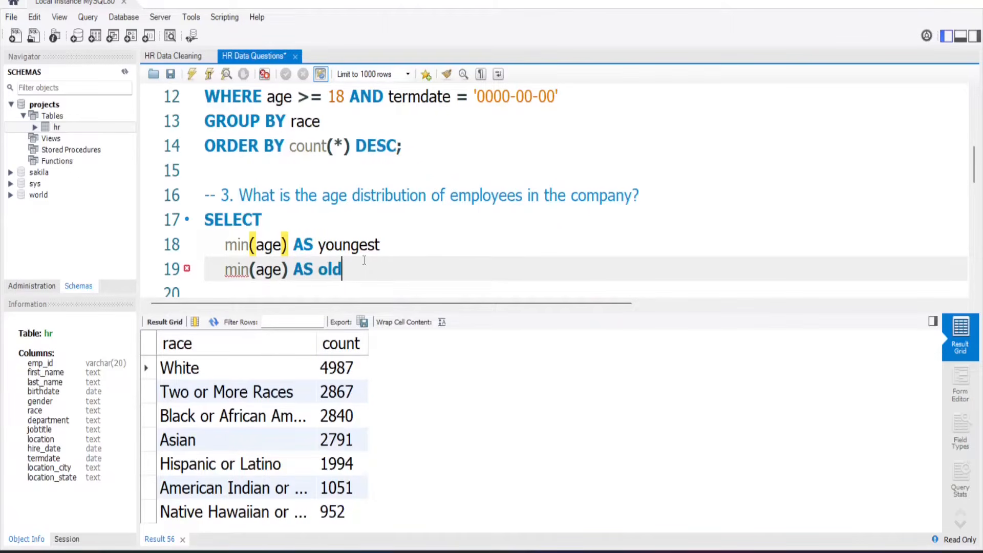
text(est)
click(249, 269)
key(BackSpace)
key(BackSpace)
text(ax)
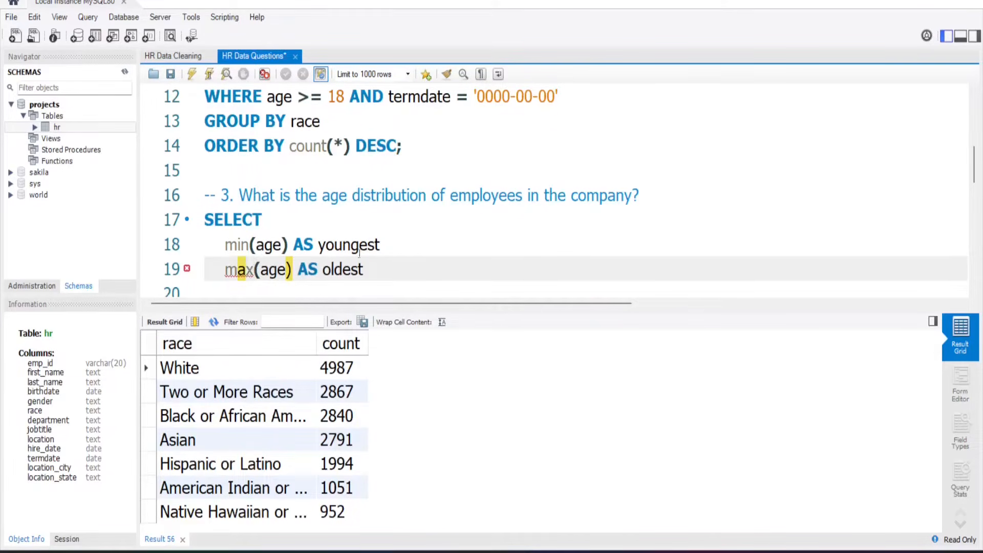
Separate the youngest and oldest columns with a comma and add FROM hr on the line below them.
click(400, 238)
text(,)
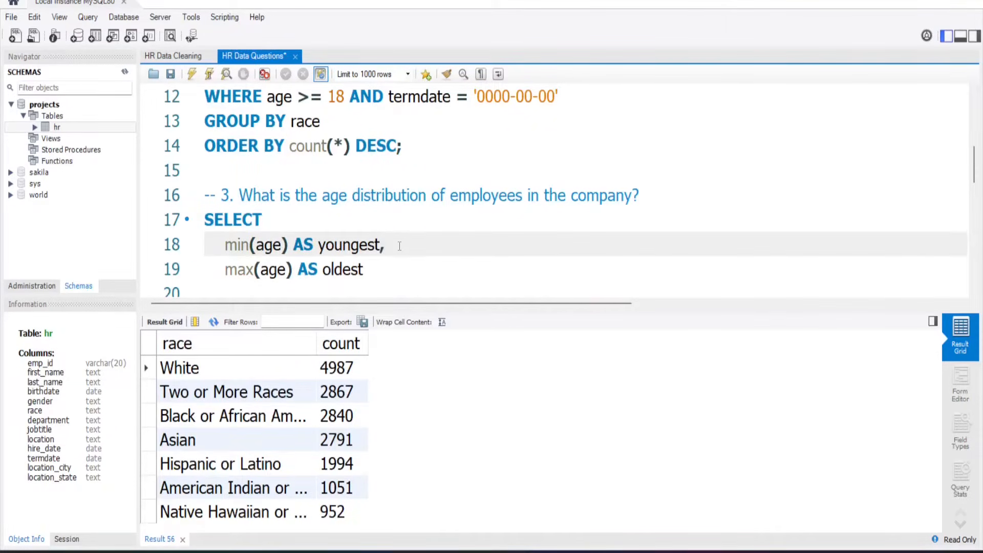
click(397, 263)
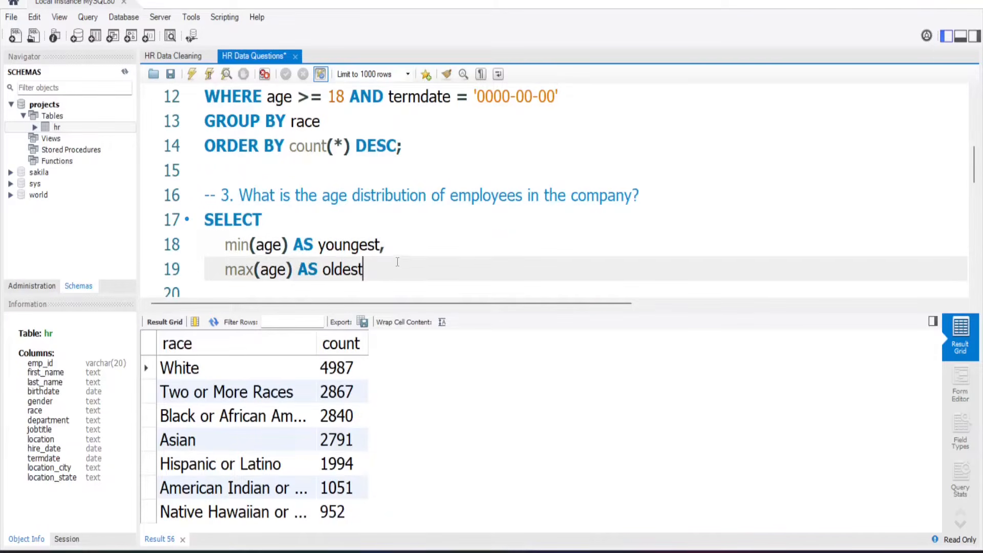
key(Return)
text(FROM hr)
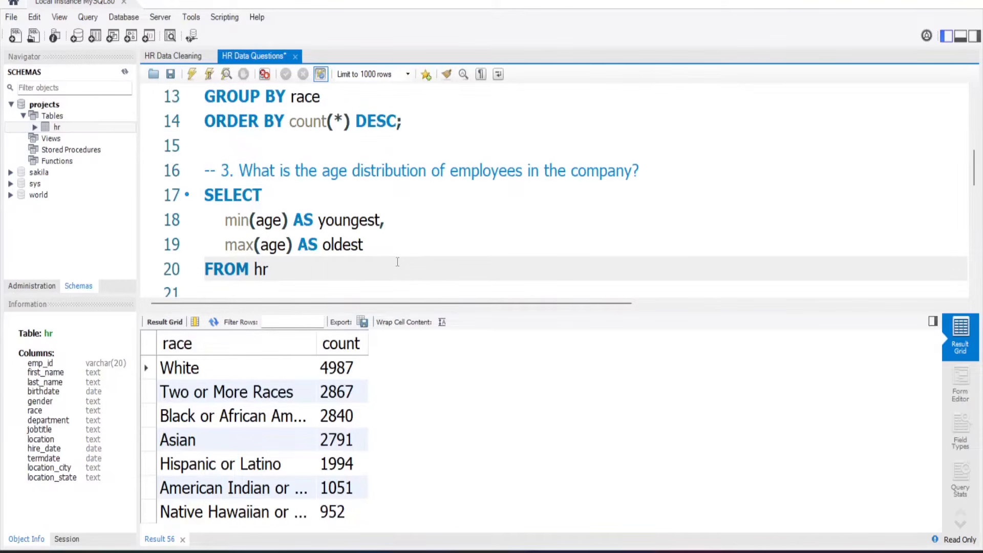
Finish the query with WHERE age >= 18 AND termdate = '0000-00-00'; and run it.
key(Return)
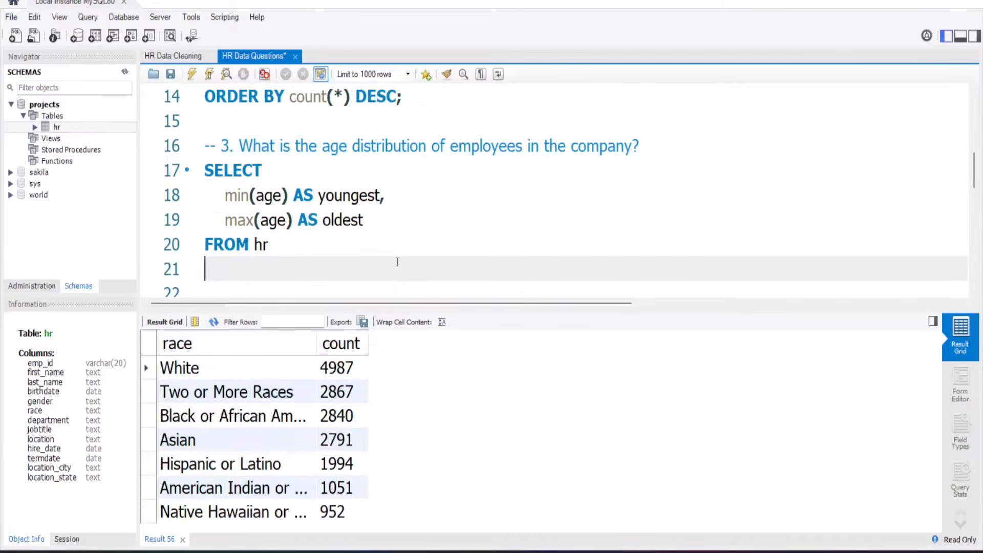
text(WHERE age >= 18 AND termdate = '0000-00-00')
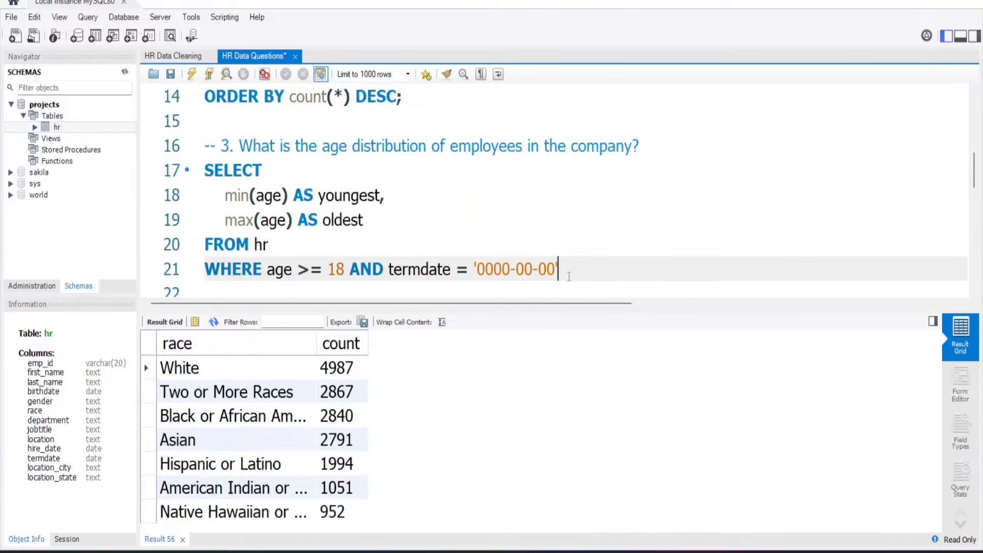
text(;)
click(209, 75)
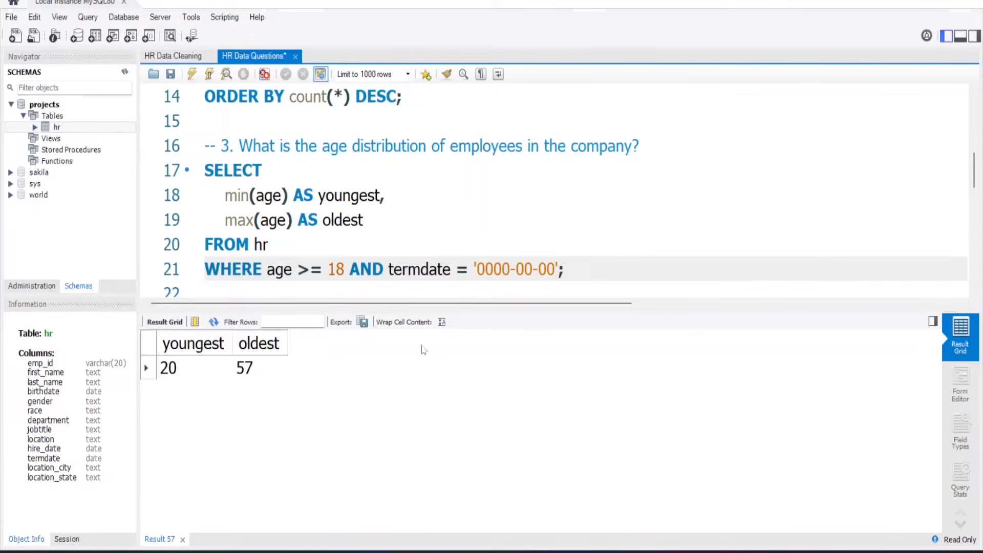
Start a second SELECT statement after a blank line below the age query, with an indented CASE expression.
key(Return)
key(Return)
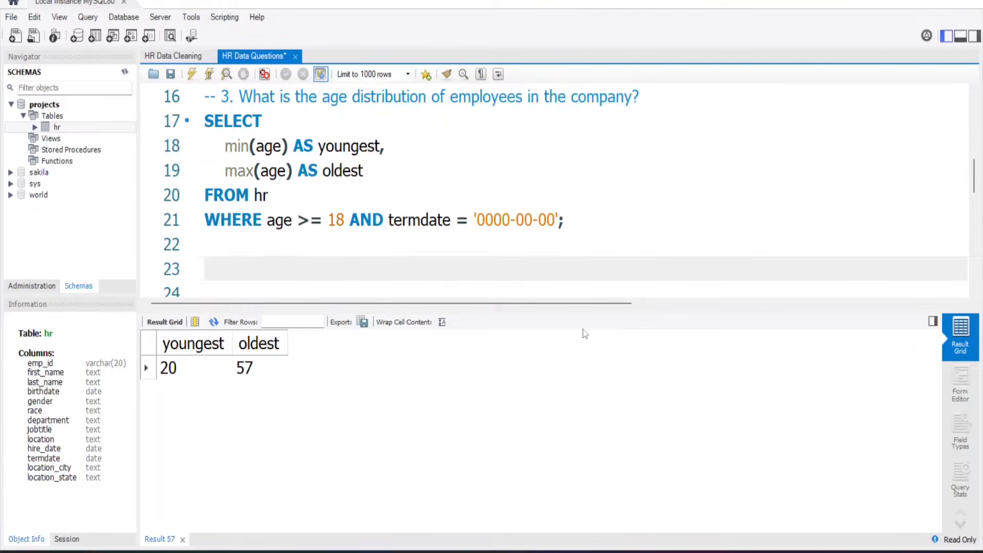
text(SELECT)
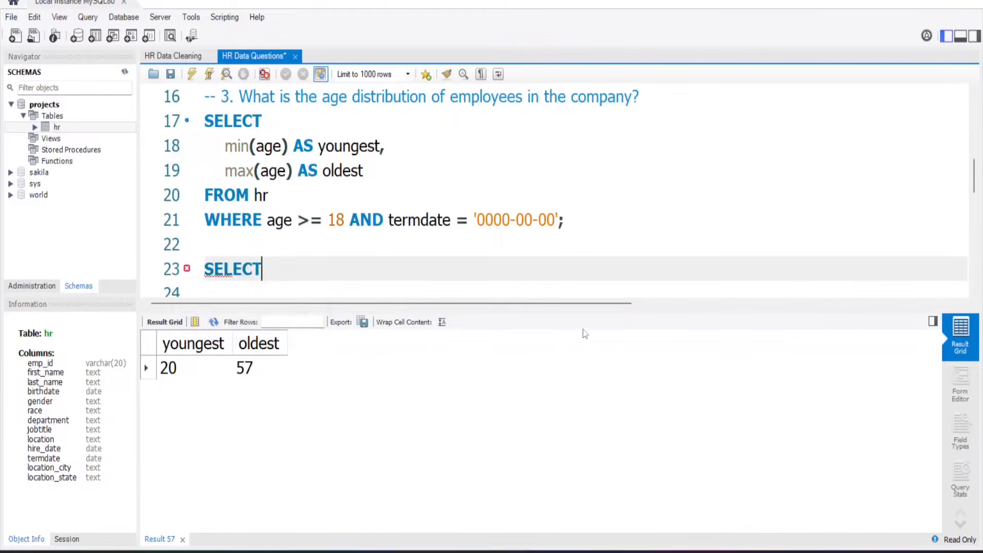
key(Return)
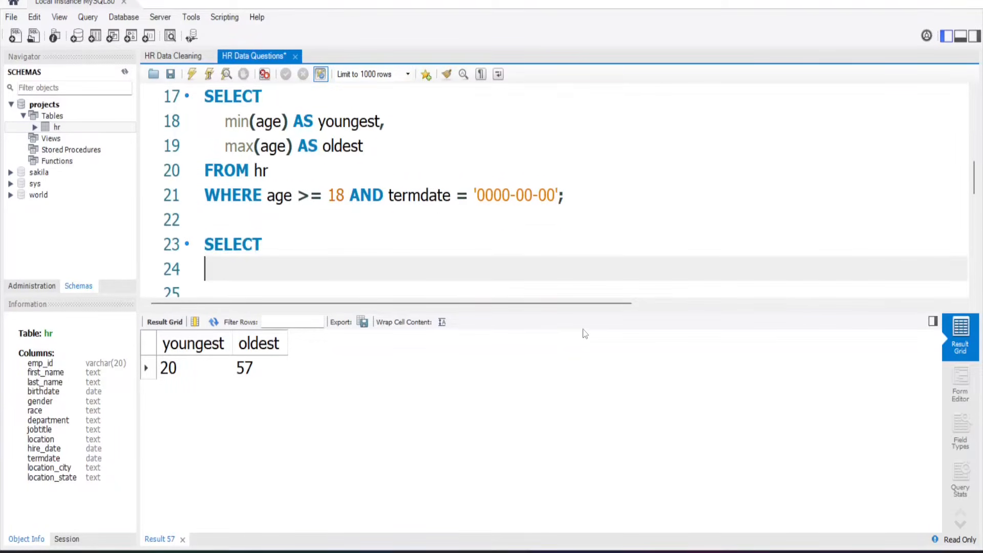
key(Tab)
text(CASE)
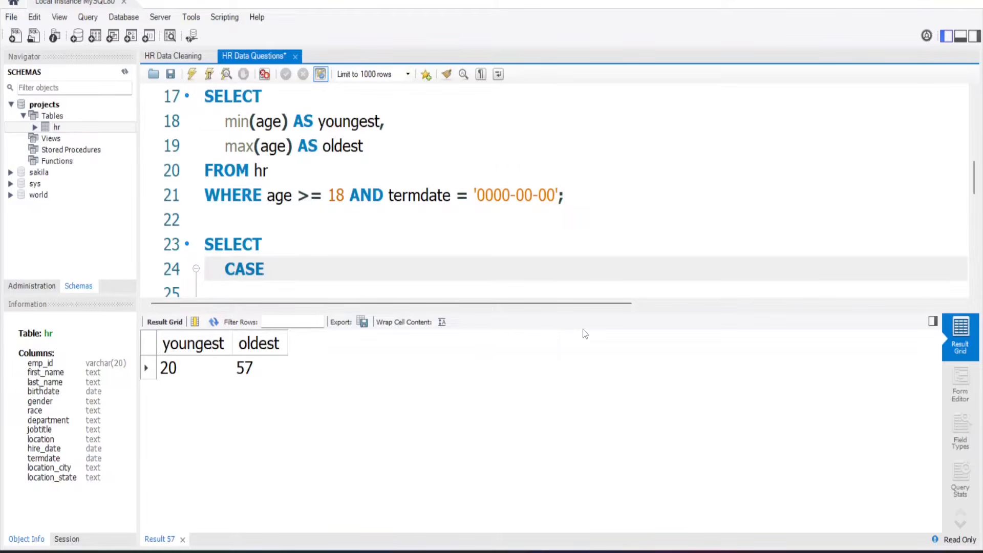
Add the first CASE branch, WHEN age >= 18 AND age <=24 THEN '18-24', followed by a new line.
key(Return)
key(Tab)
text(WHEN age >= 18)
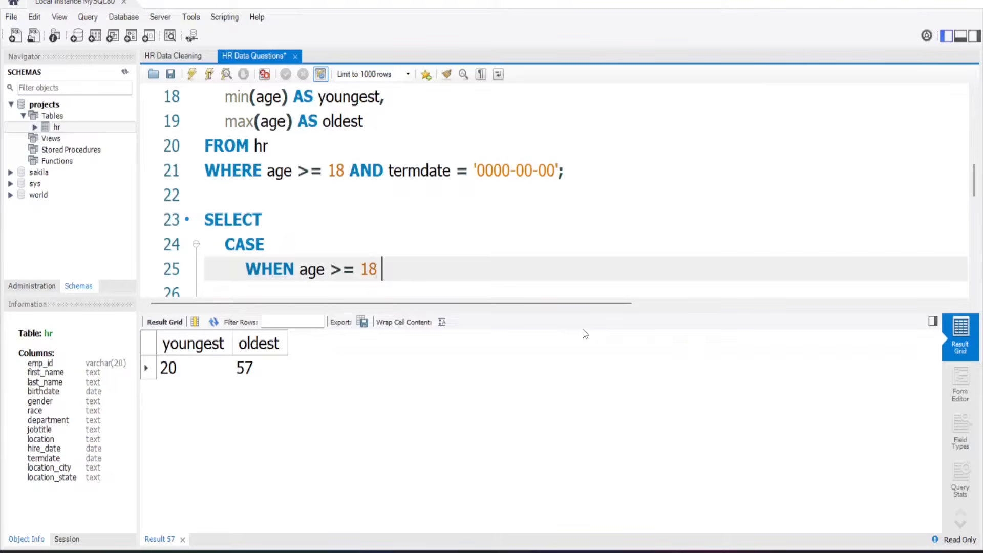
text( AND age <=24)
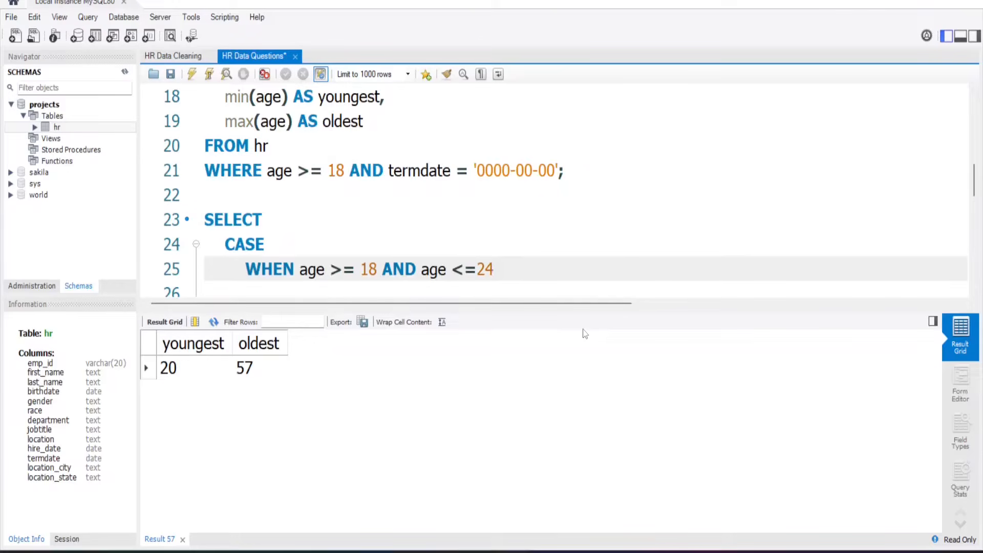
text( THEN )
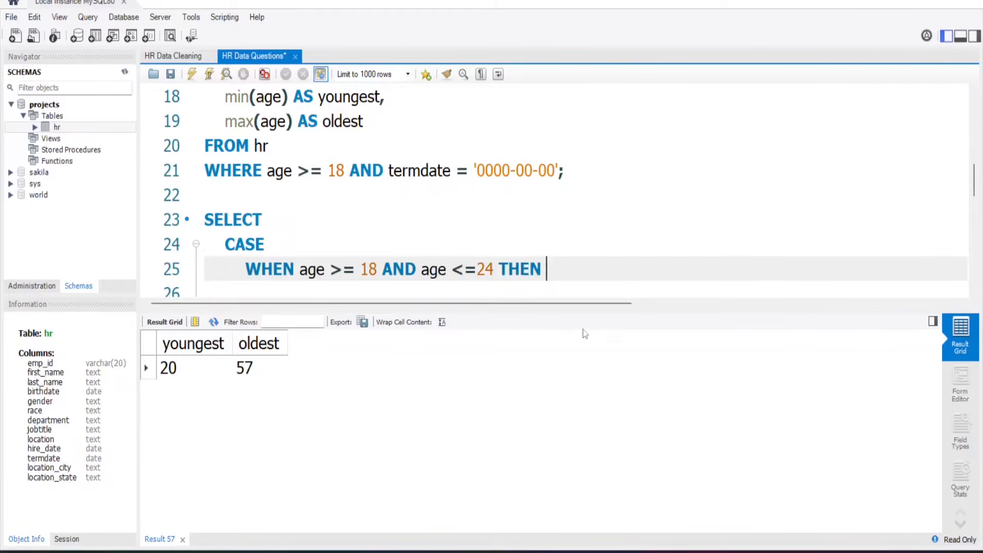
text('18-24)
key(Return)
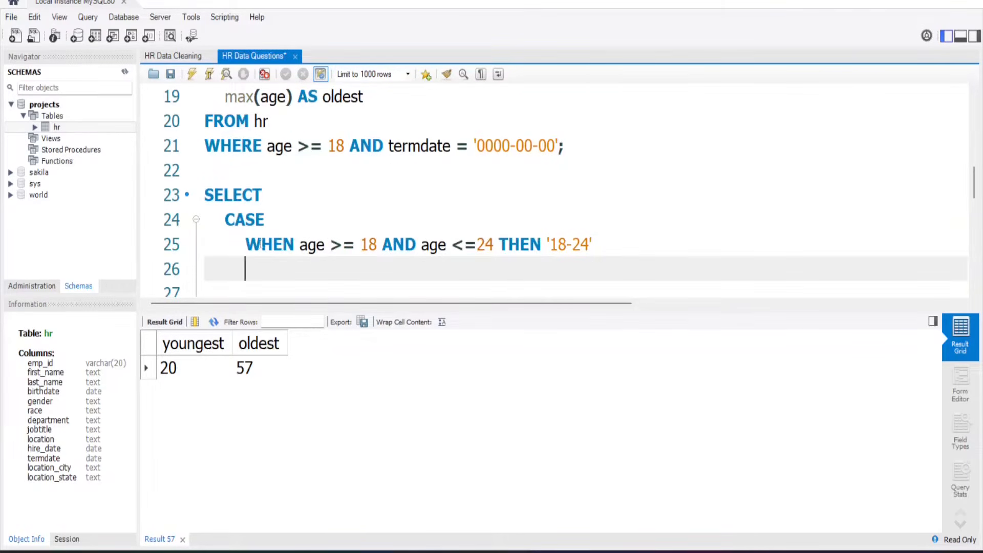
Copy the 18-24 branch and paste a duplicate on the empty line directly below it.
click(245, 244)
key(shift+End)
key(ctrl+c)
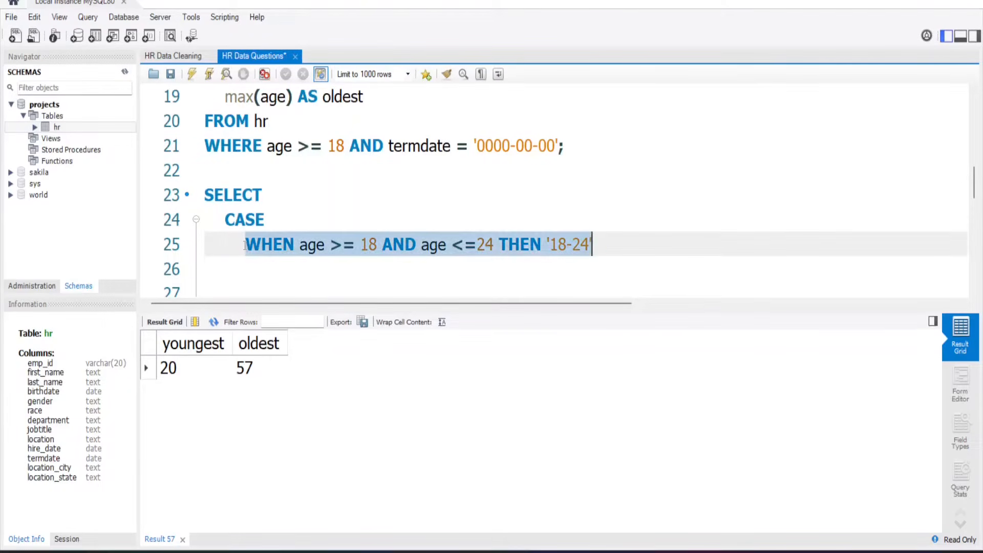
click(265, 265)
key(ctrl+v)
Set the age bounds of the duplicated second branch to >= 25 and <=34.
click(377, 267)
key(BackSpace)
key(BackSpace)
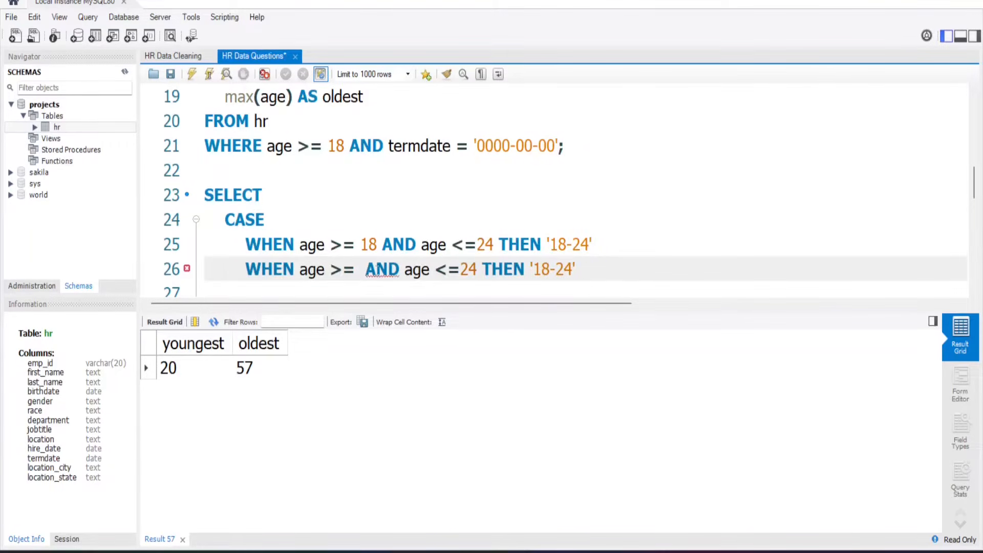
text(25)
click(493, 270)
key(BackSpace)
key(BackSpace)
text(34)
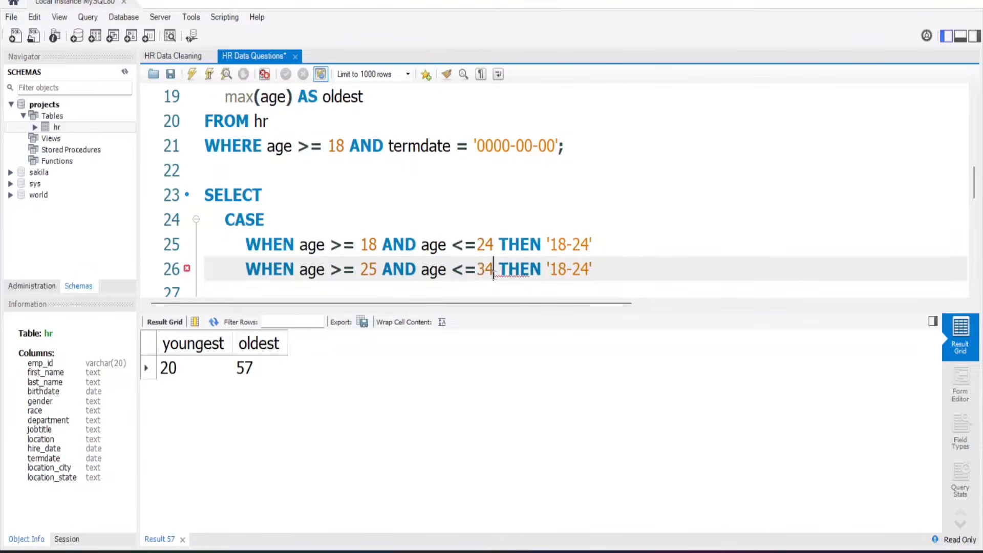
Change the second branch's THEN label to '25-34'.
click(566, 270)
key(BackSpace)
key(BackSpace)
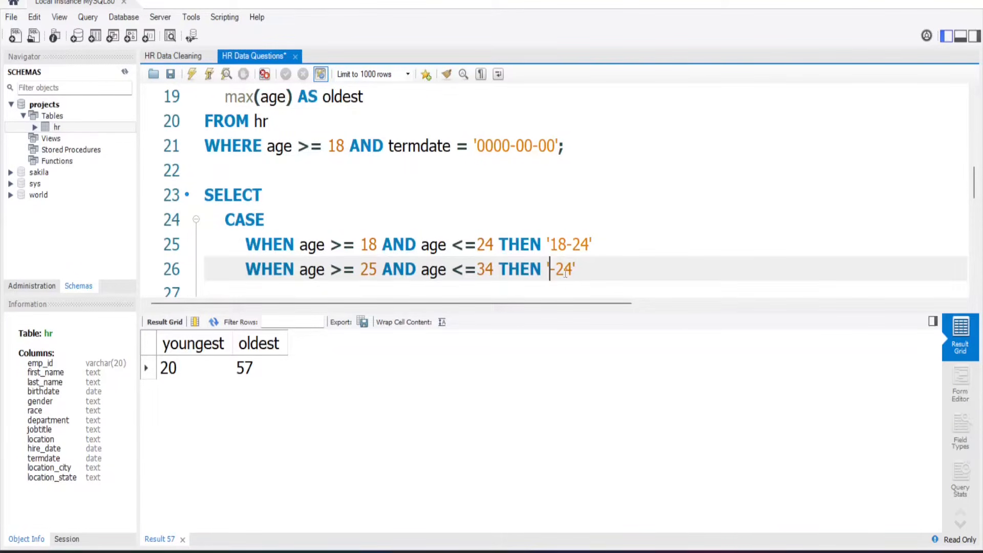
text(25)
key(Right)
key(Right)
key(BackSpace)
text(3)
click(413, 285)
Paste the 18-24 branch on a new line below the second branch and set its age bounds to >= 35 and <=44.
click(600, 246)
key(Return)
key(ctrl+v)
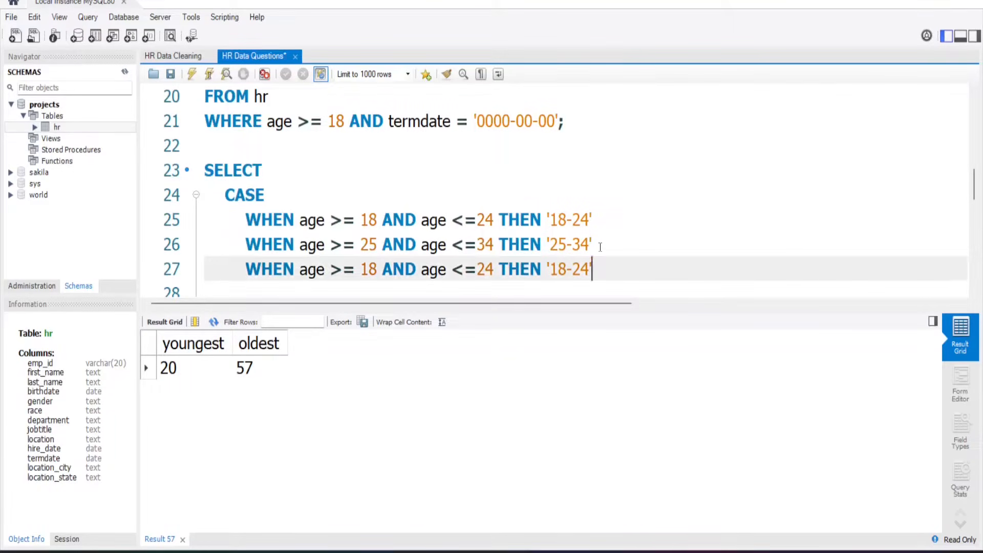
click(376, 270)
key(BackSpace)
key(BackSpace)
text(35)
click(486, 271)
key(BackSpace)
text(4)
Change the third branch's THEN label to '35-44'.
click(567, 271)
key(BackSpace)
key(BackSpace)
text(35)
click(588, 269)
key(BackSpace)
key(BackSpace)
text(44)
Paste the 18-24 branch on a new line below the third branch and set its age bounds to >= 45 and <=54.
key(End)
key(Return)
key(ctrl+v)
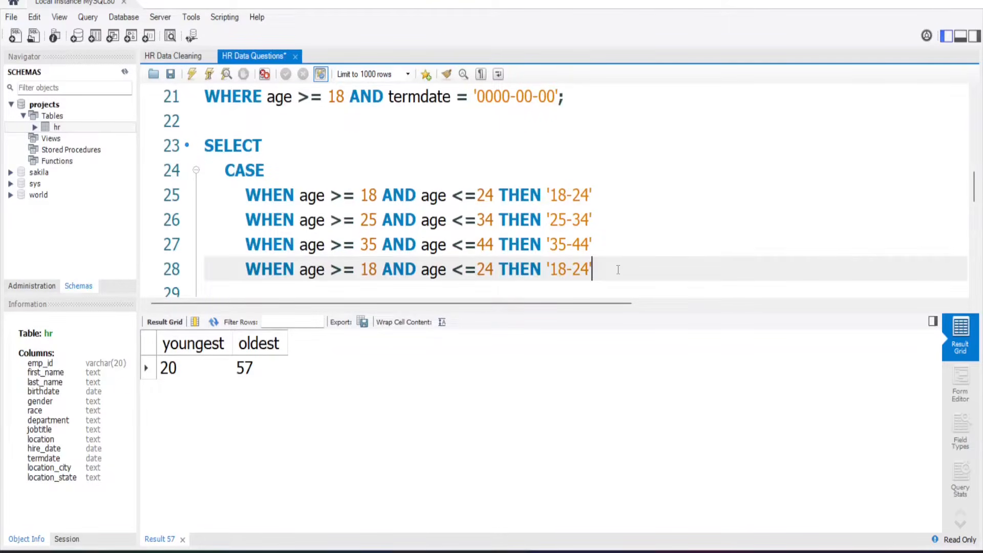
click(376, 268)
key(BackSpace)
key(BackSpace)
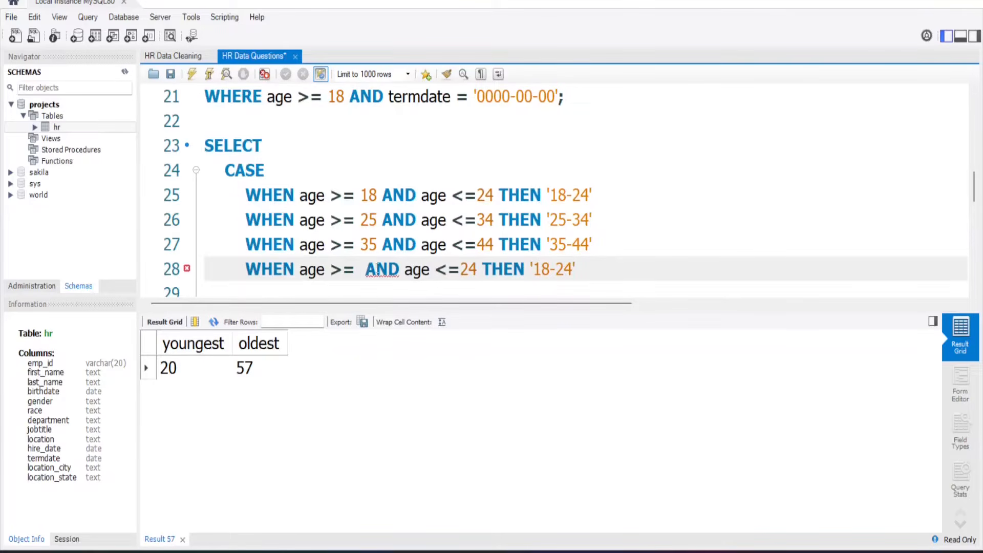
text(45)
click(493, 269)
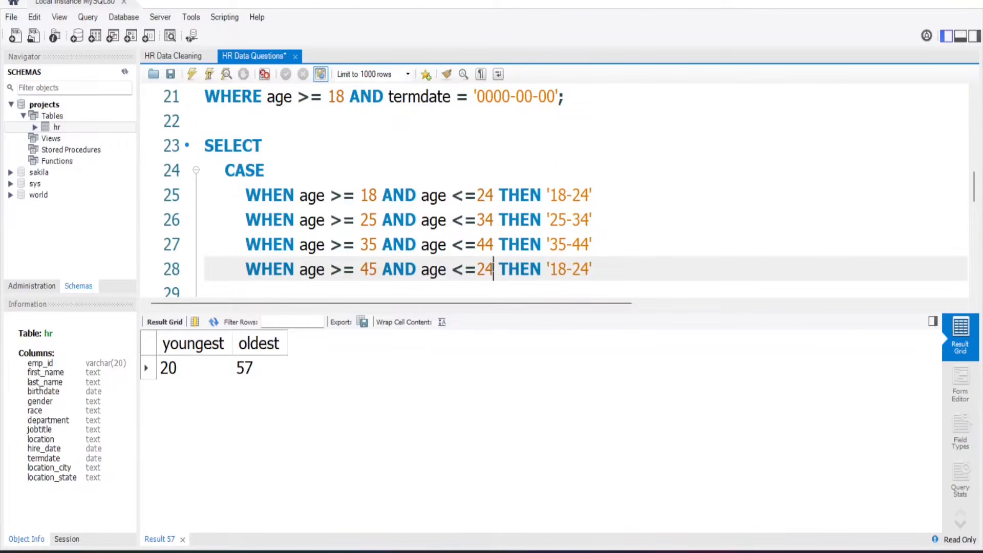
key(BackSpace)
key(BackSpace)
text(54)
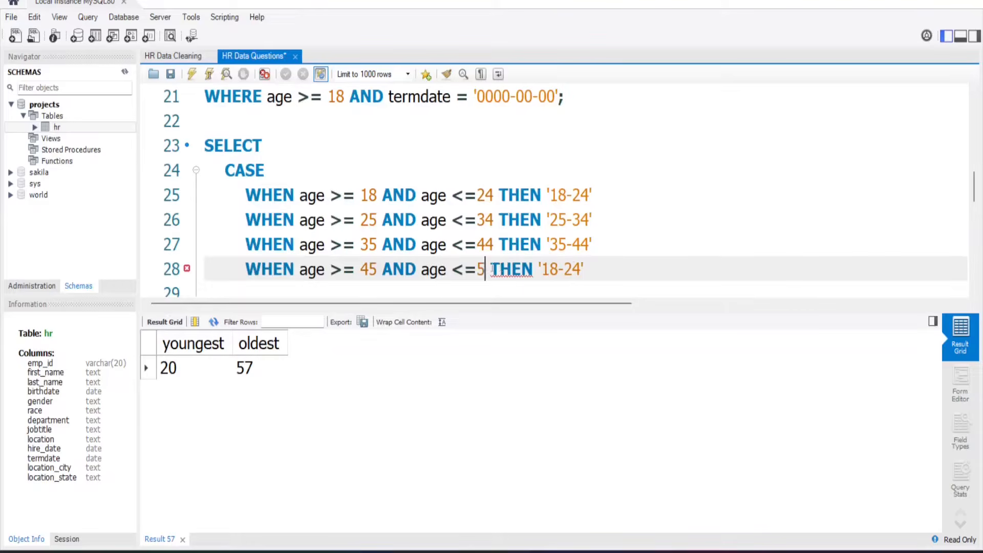
Change the fourth branch's THEN label to '44-54'.
click(565, 273)
key(BackSpace)
key(BackSpace)
text(44)
key(Right)
key(Right)
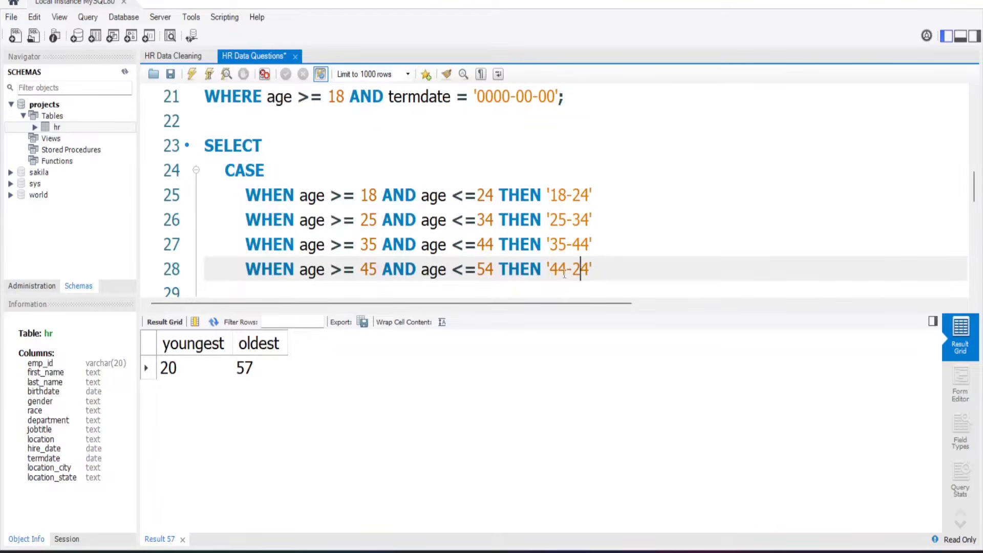
key(BackSpace)
text(5)
Paste another copy of the 18-24 branch on a new line below the fourth branch.
click(614, 275)
key(Return)
key(ctrl+v)
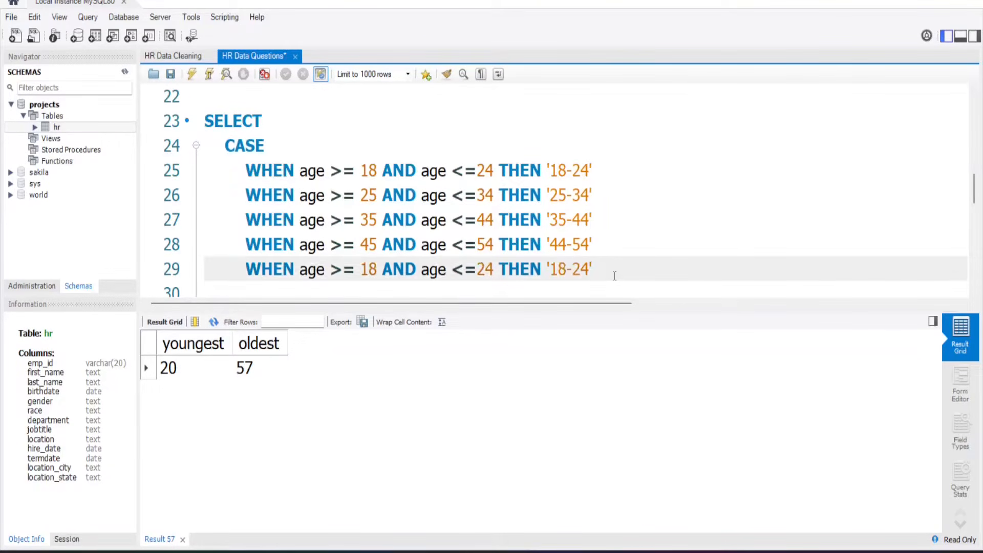
Change the fifth WHEN condition in the CASE expression to age >= 55 AND age <=64.
click(378, 271)
key(BackSpace)
key(BackSpace)
text(55)
key(BackSpace)
text(6)
Add the fallback branch ELSE '65+' below the fifth WHEN condition.
click(604, 270)
key(Return)
text(ELS)
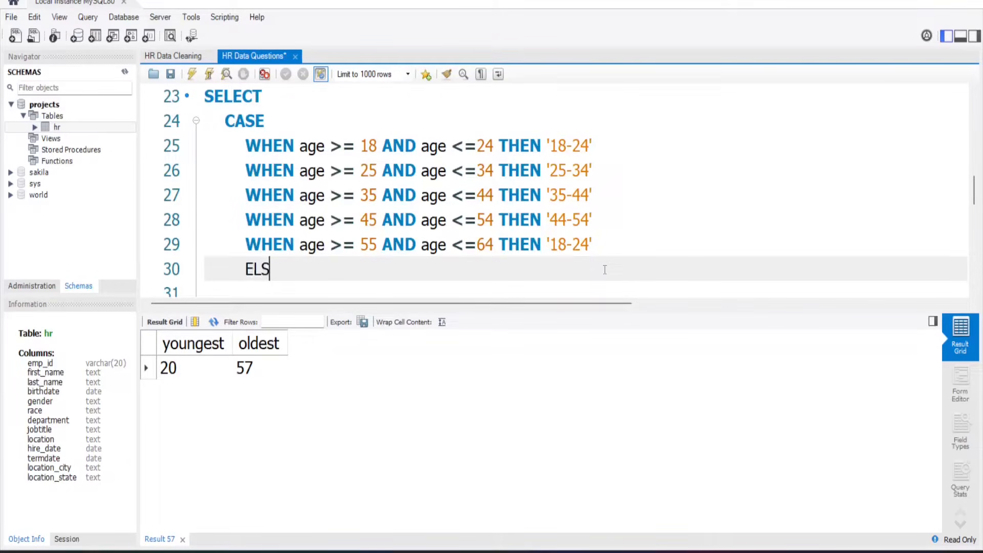
text(E '6)
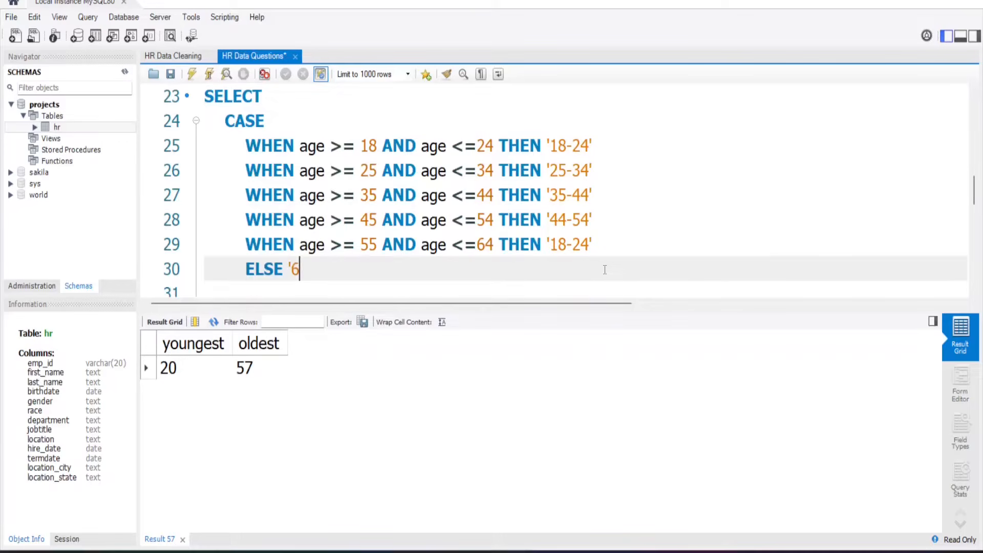
text(5+')
key(Return)
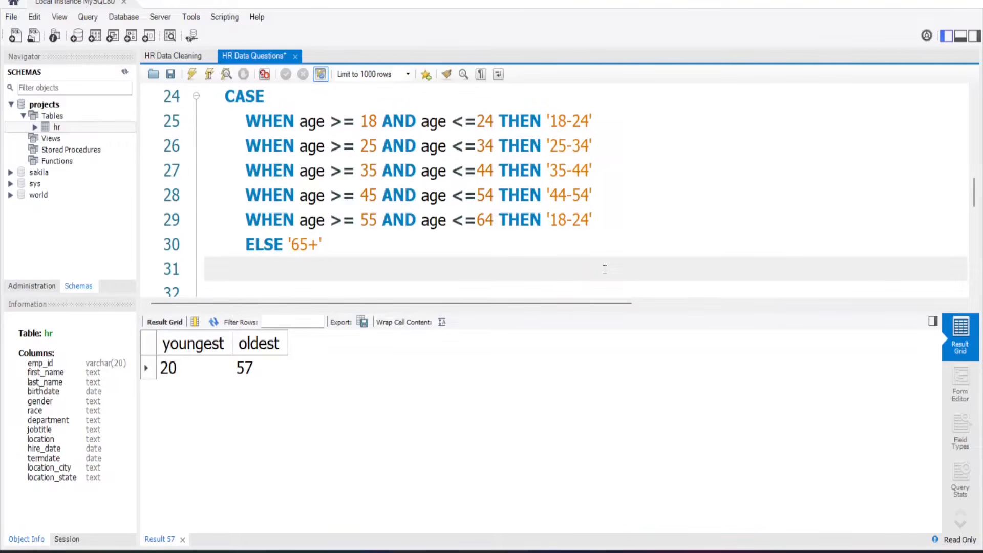
Close the CASE expression with END AS age_group, followed by a comma, aligned with CASE.
key(BackSpace)
text(END)
text(AS a)
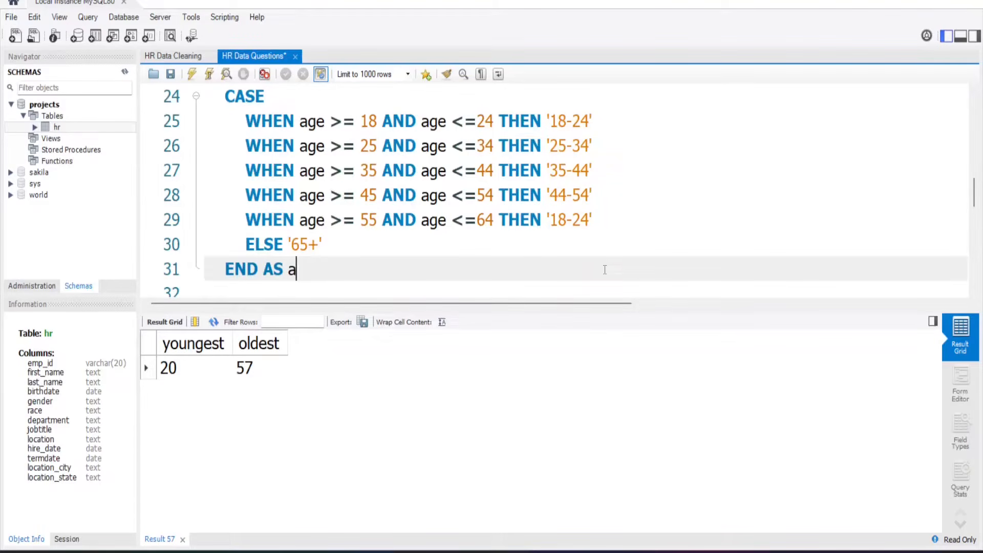
text(ge_group)
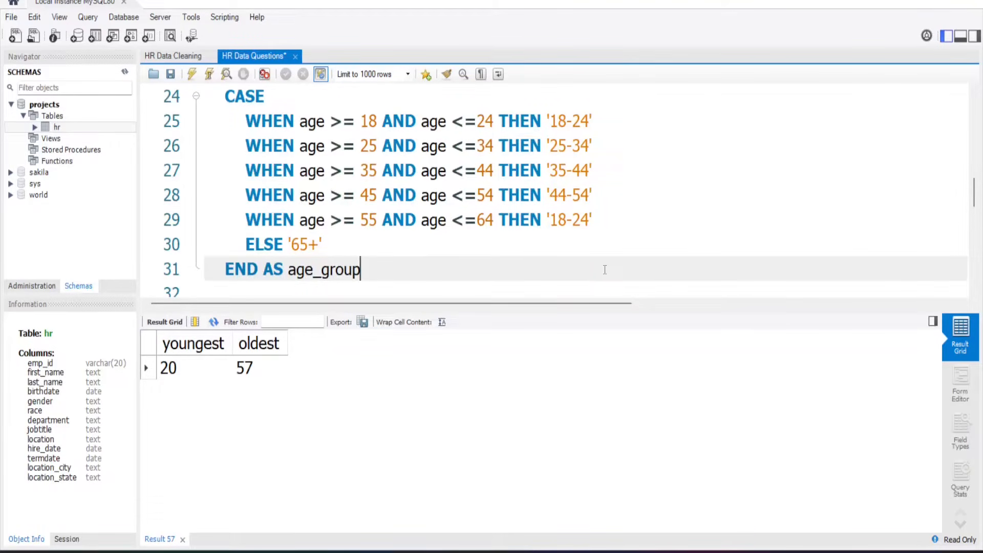
text(,)
key(Return)
Add count(*) AS count as the query's second output column.
text(co)
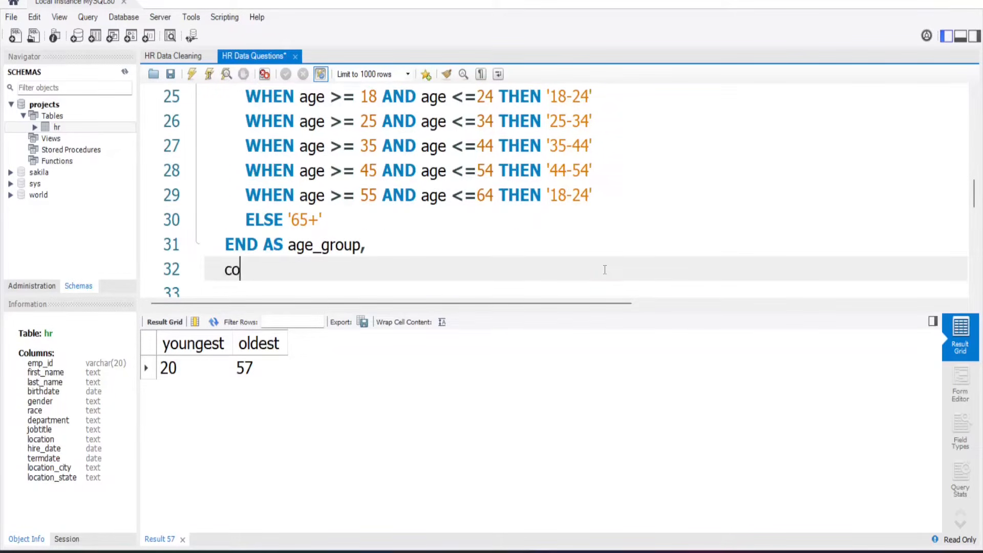
text(unt(*) AS C)
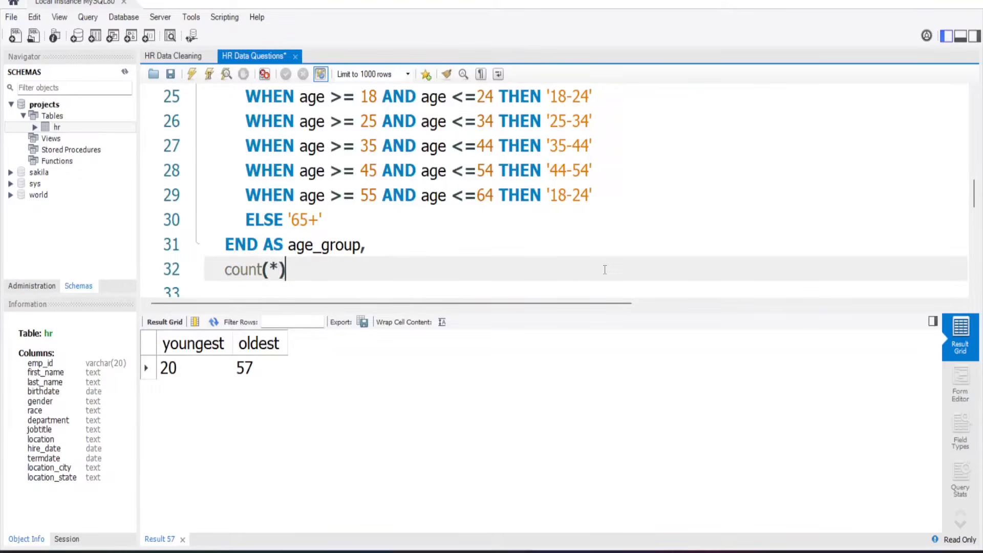
text(OUNT)
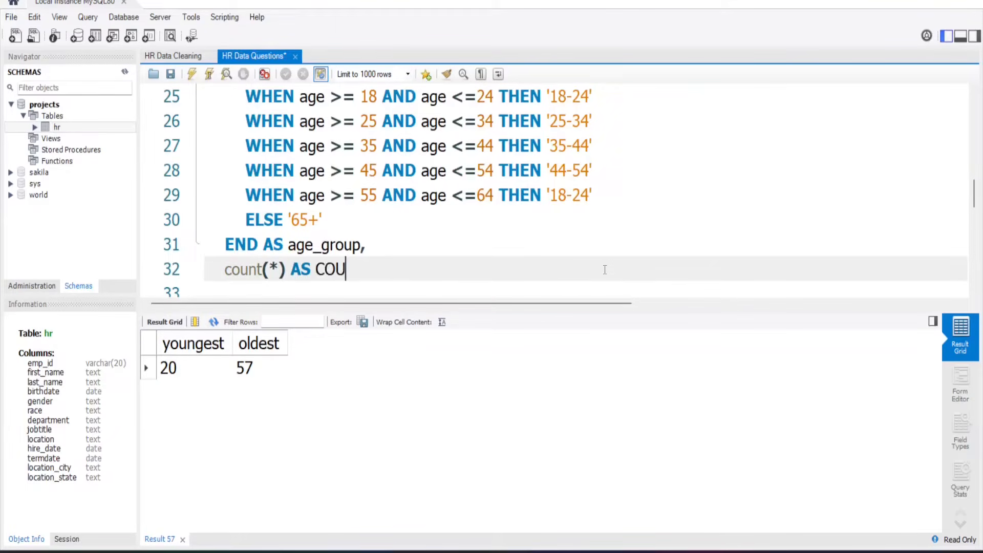
key(BackSpace)
key(BackSpace)
key(BackSpace)
key(BackSpace)
key(BackSpace)
text(count,)
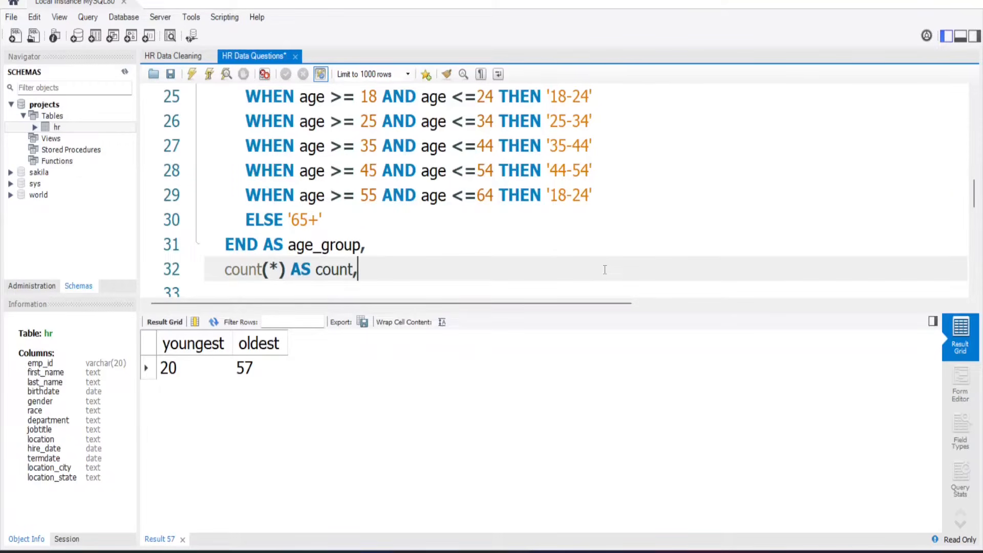
key(BackSpace)
Add the clause FROM hr, unindented, below the count column.
key(Return)
key(BackSpace)
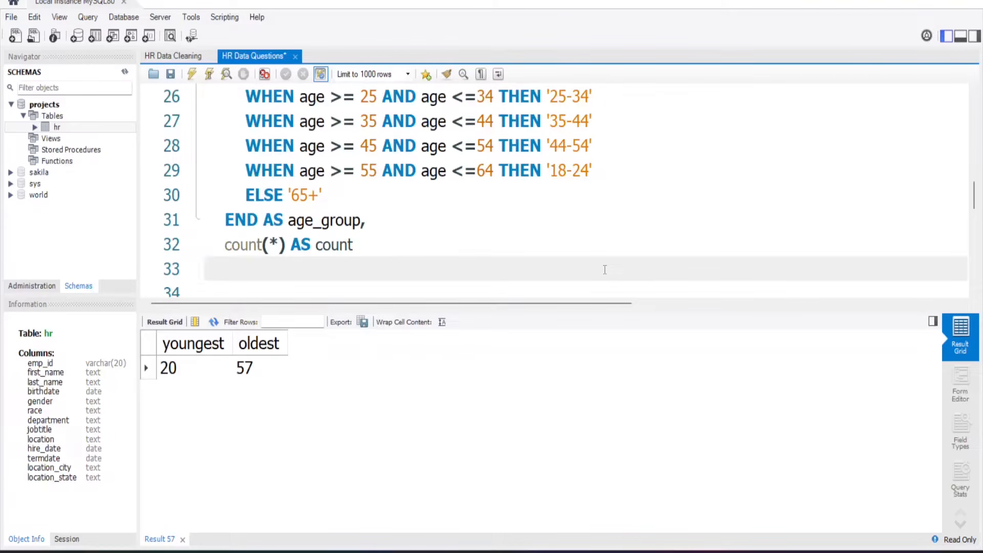
text(FROM hr)
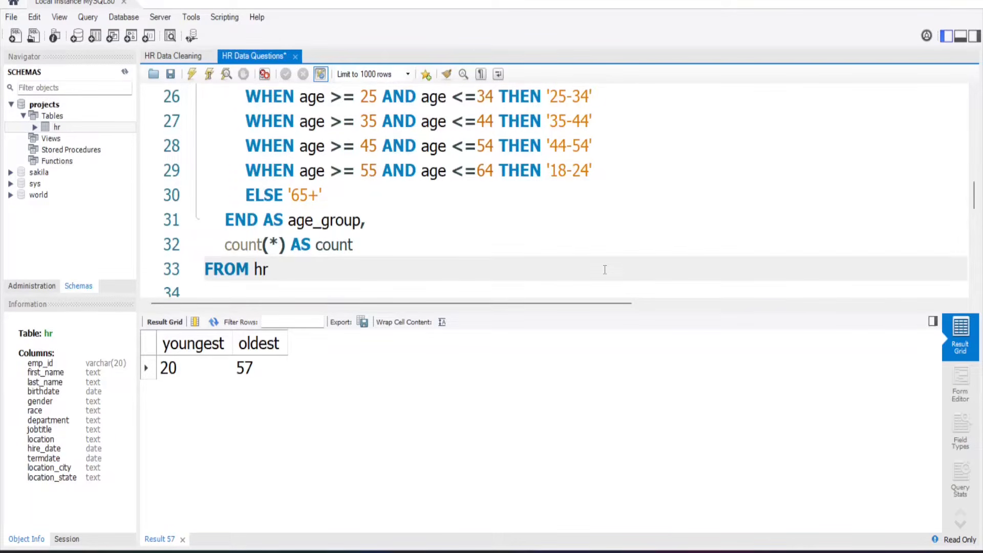
key(Return)
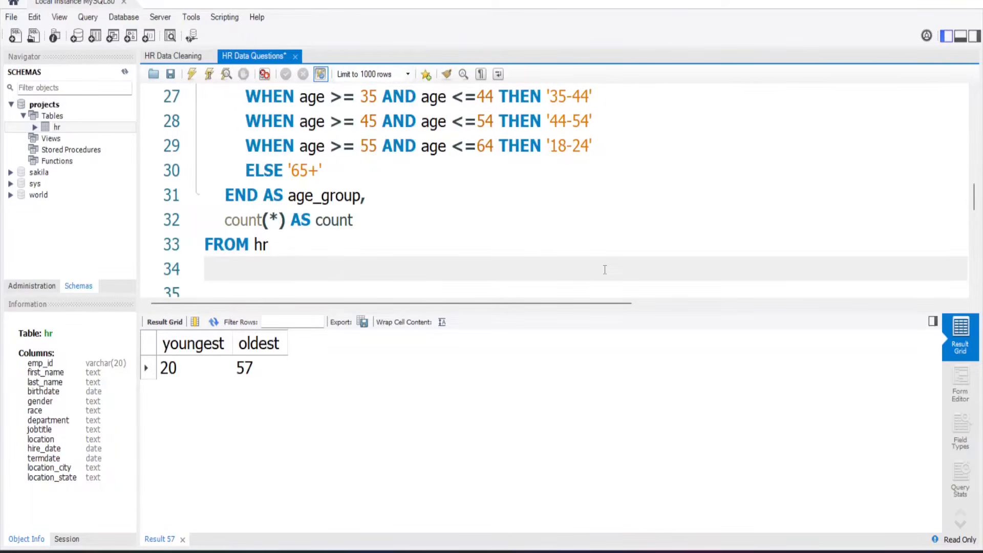
Copy WHERE age >= 18 AND termdate = '0000-00-00' from the youngest/oldest query below FROM hr, without the closing semicolon.
scroll(611, 197, up, 3)
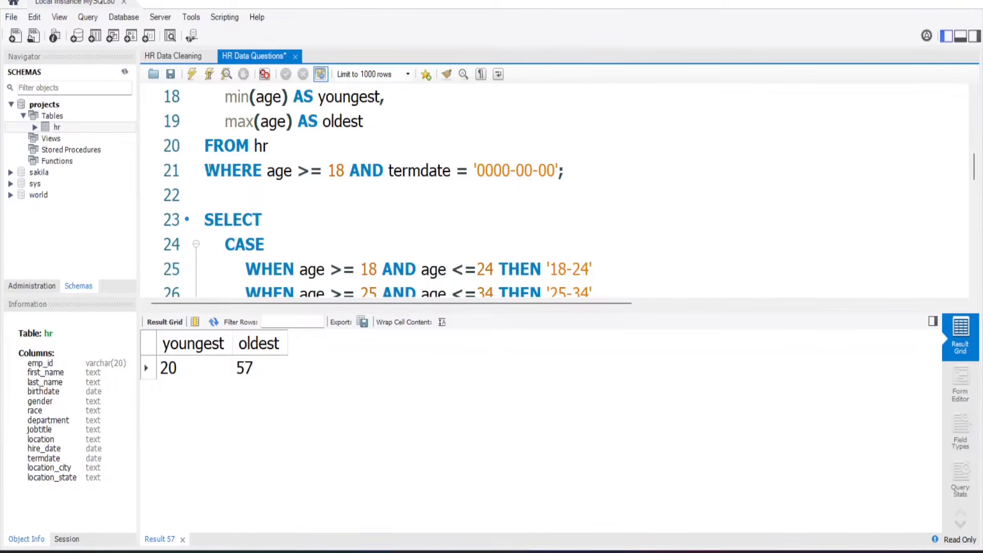
click(209, 170)
key(shift+End)
key(ctrl+c)
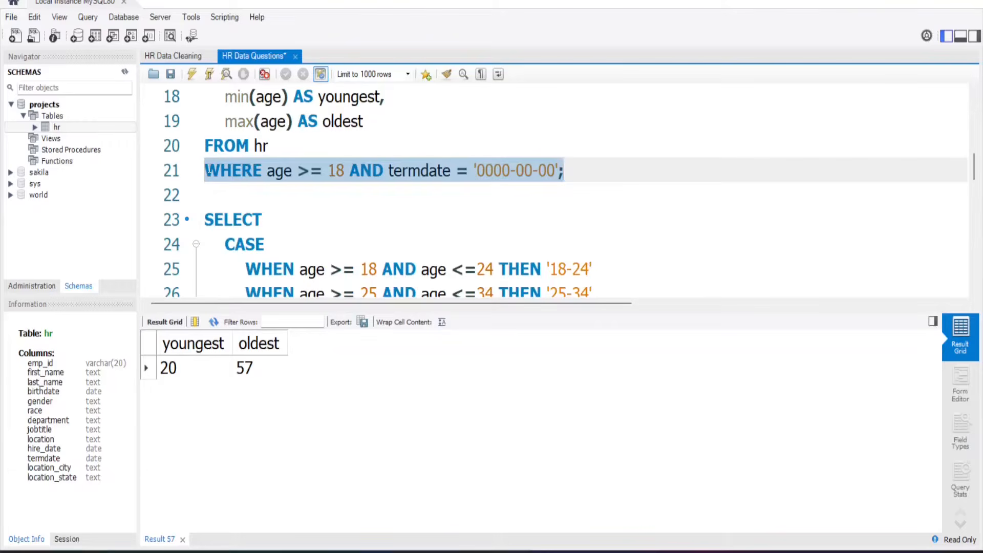
scroll(211, 174, down, 8)
scroll(213, 179, up, 5)
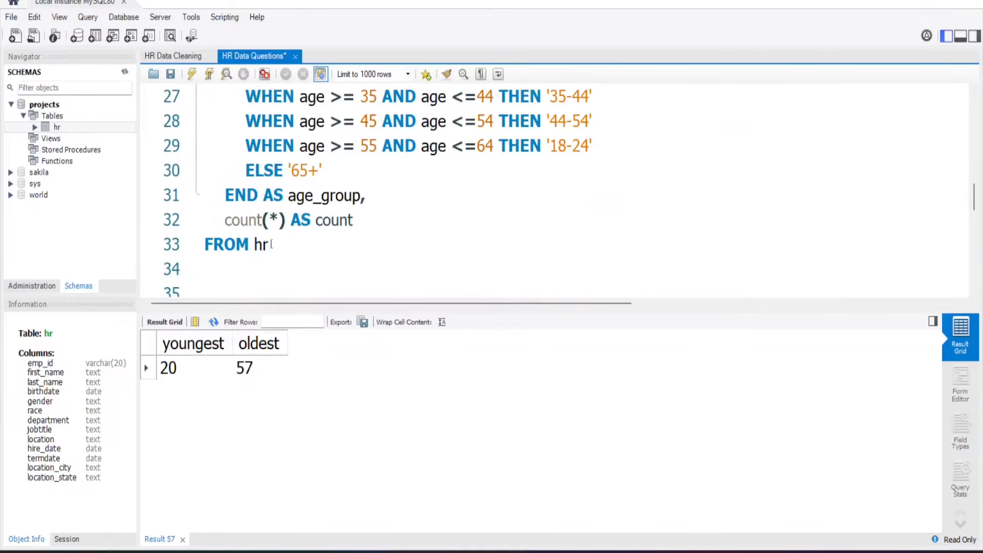
click(230, 259)
key(ctrl+v)
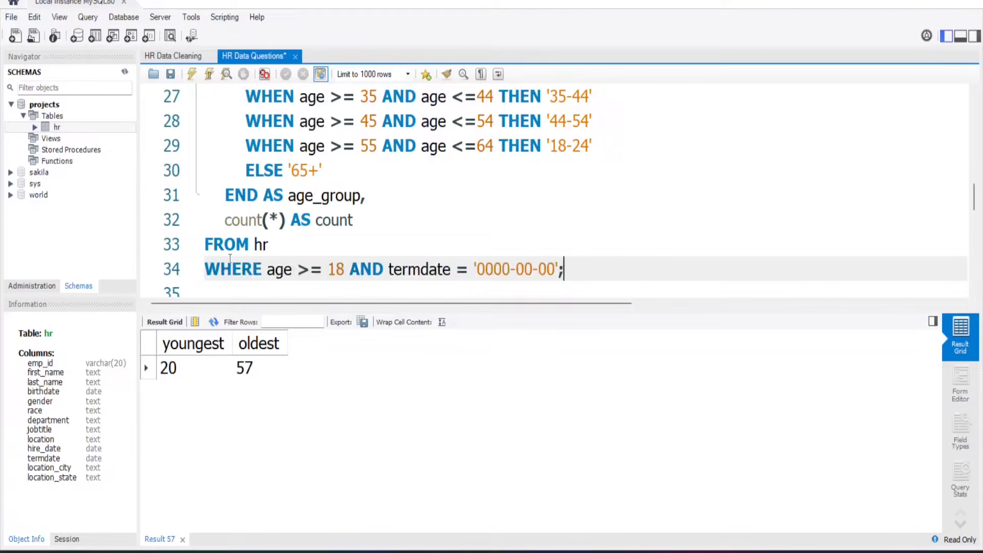
key(BackSpace)
Add the clause GROUP BY age_group below the WHERE clause.
key(Return)
text(G)
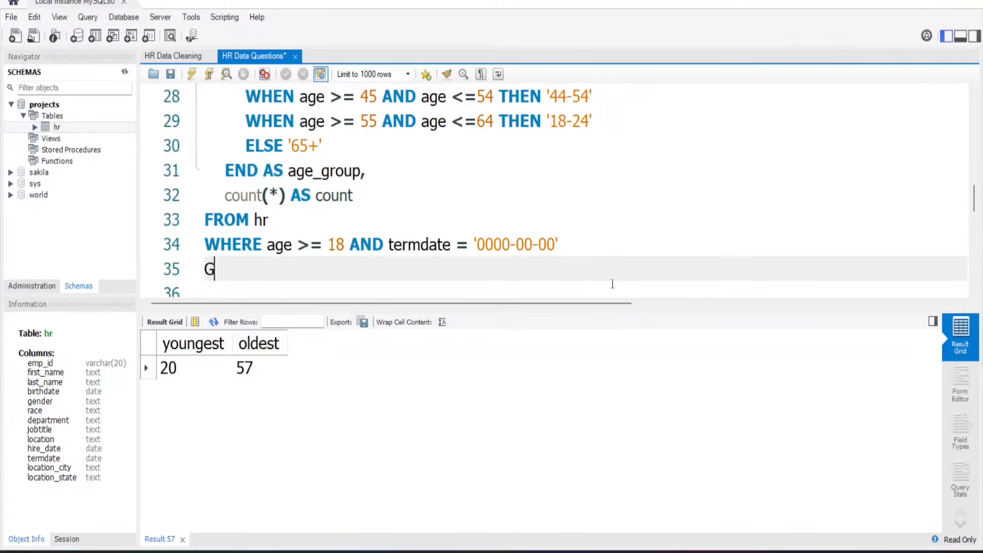
text(ROUP B)
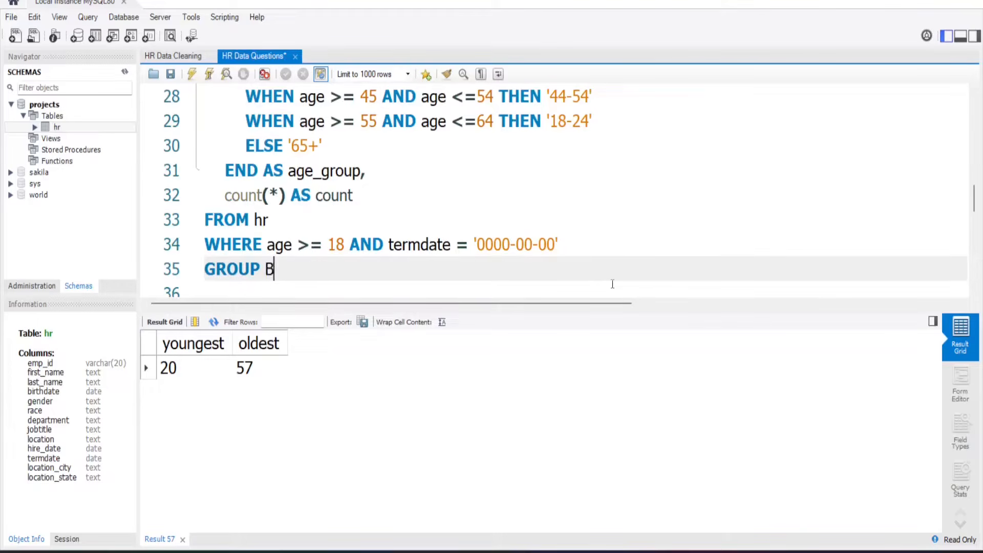
text(Y age_group)
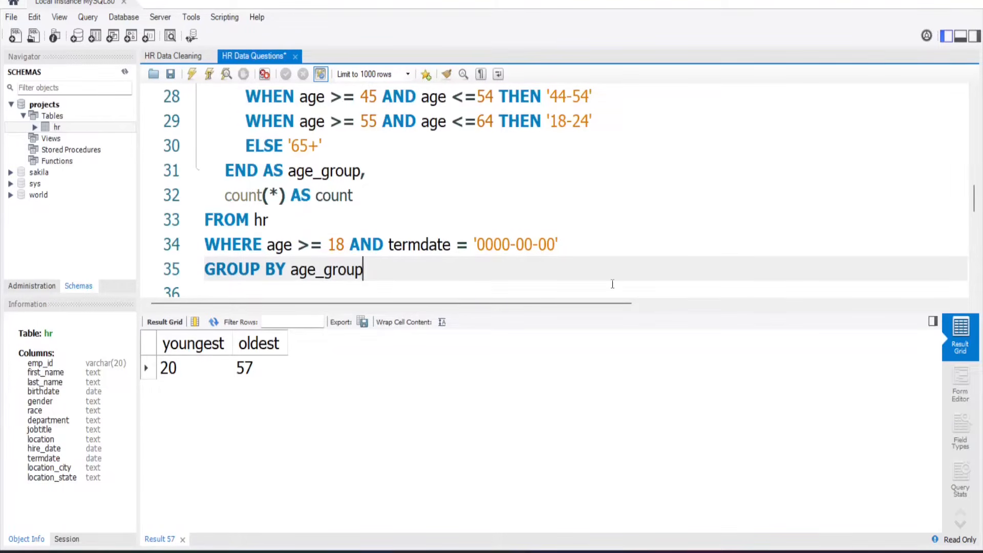
Finish the query with ORDER BY age_group; and run it.
key(Return)
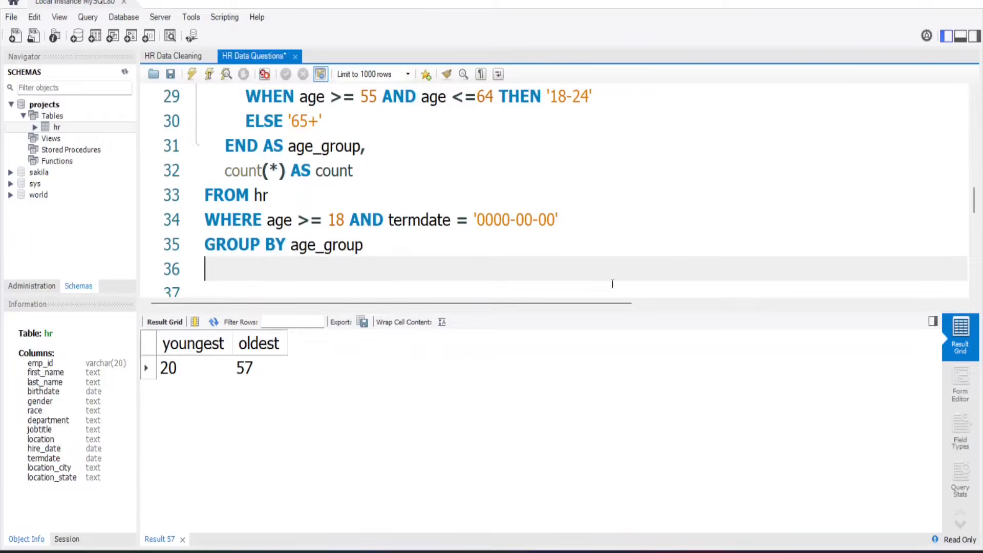
text(ORDE)
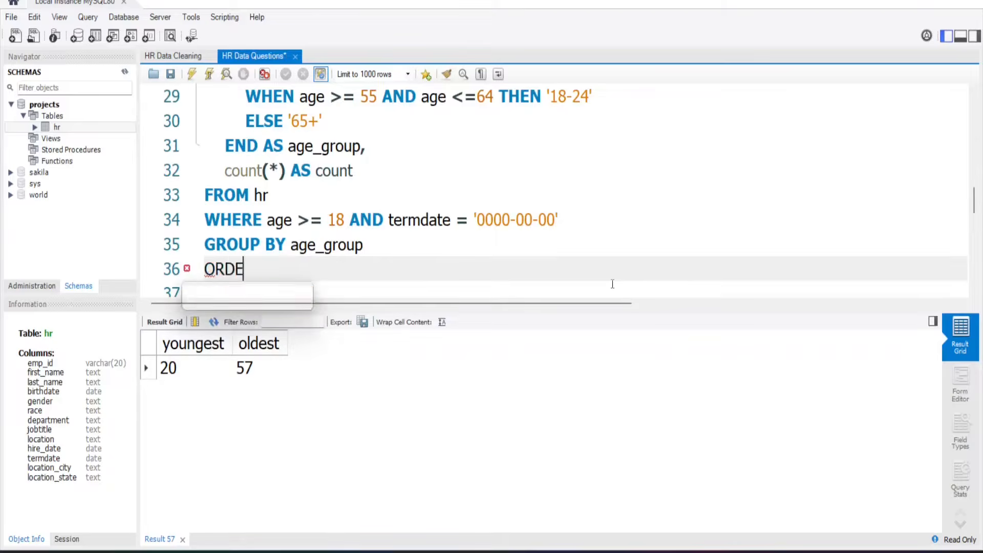
text(R BY age)
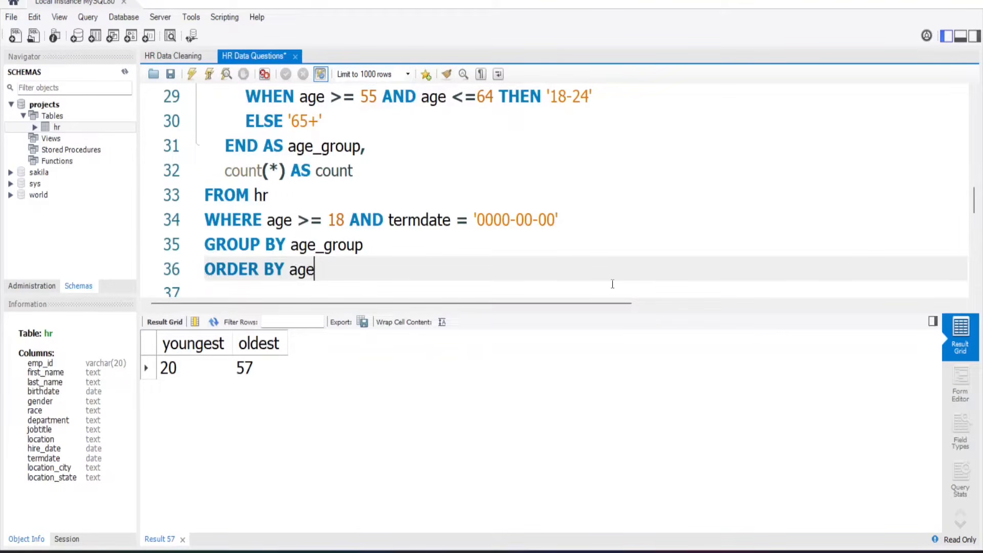
text(_group;)
click(209, 75)
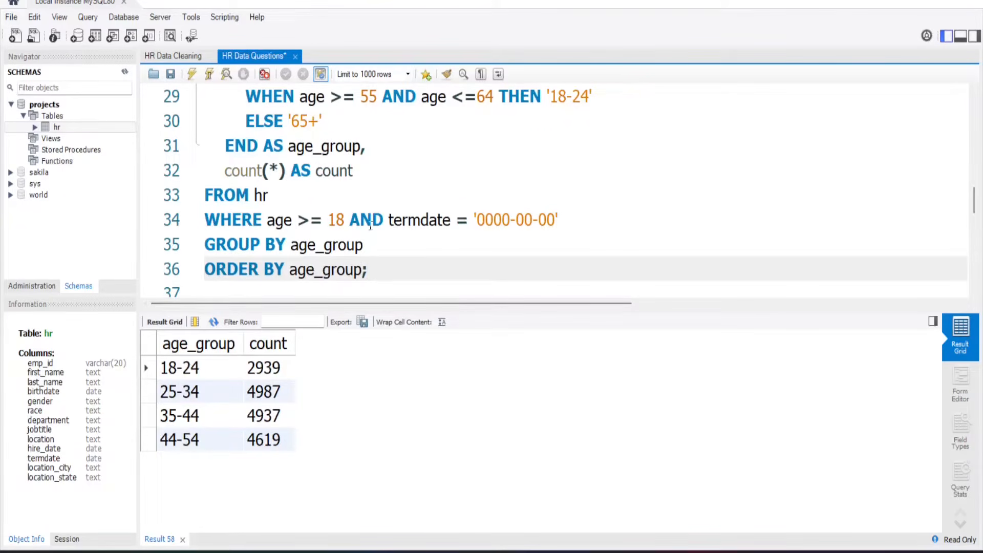
Correct the label of the age >= 55 AND age <=64 branch in the CASE expression to '55-64'.
scroll(381, 210, up, 2)
scroll(381, 210, down, 1)
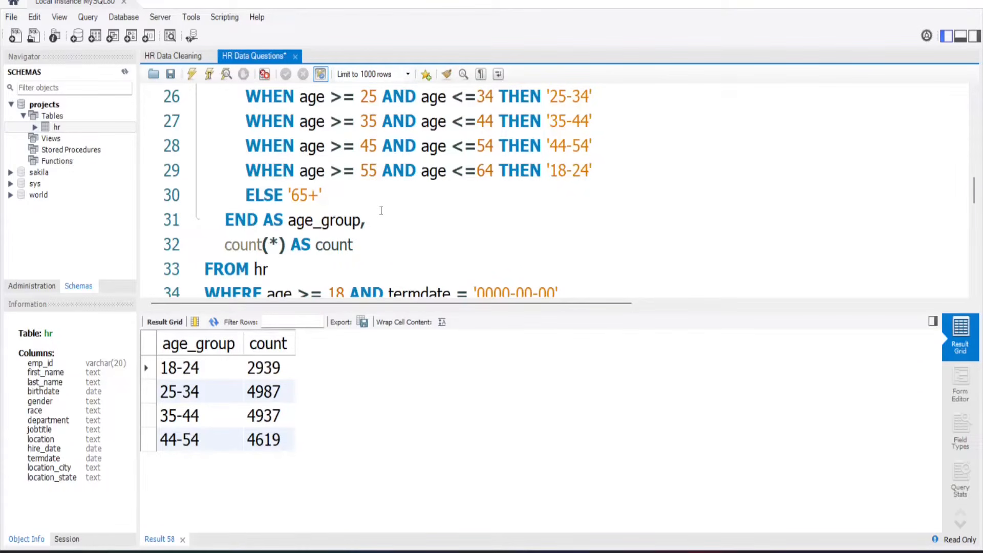
scroll(381, 211, down, 1)
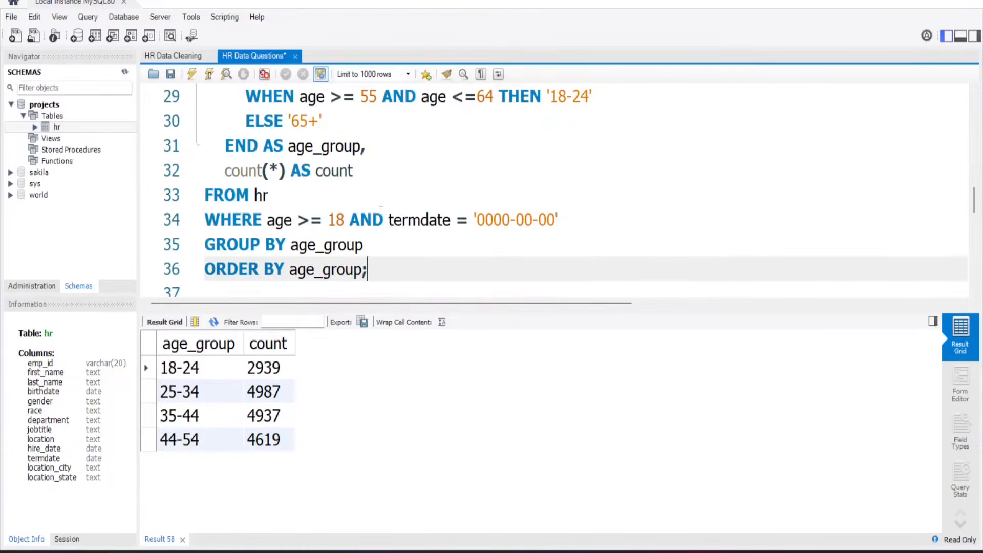
scroll(381, 211, down, 1)
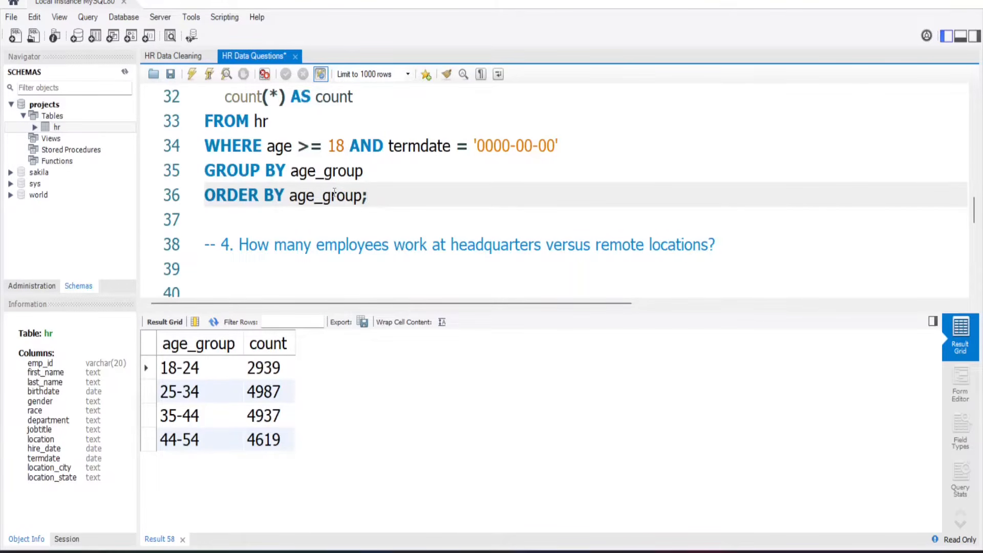
scroll(334, 192, up, 1)
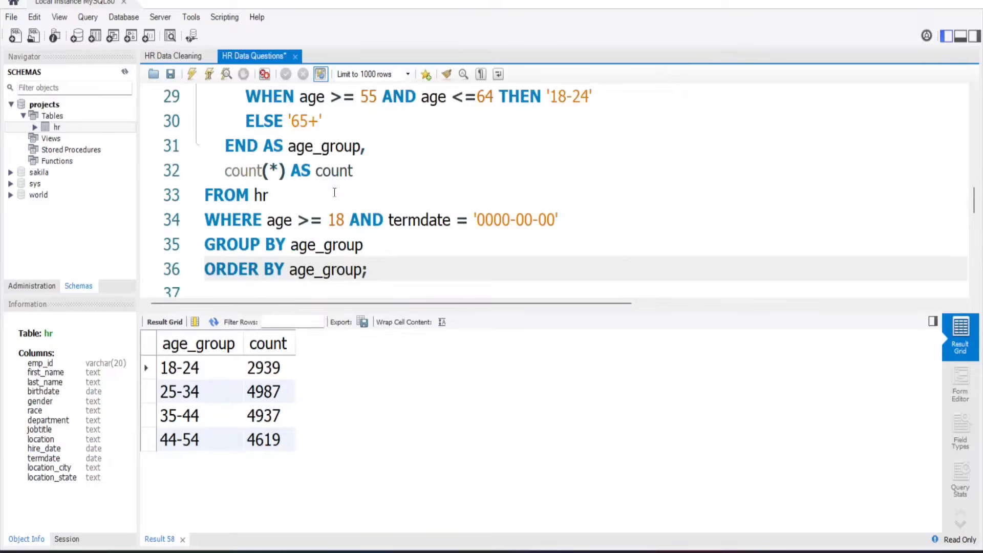
scroll(334, 192, up, 1)
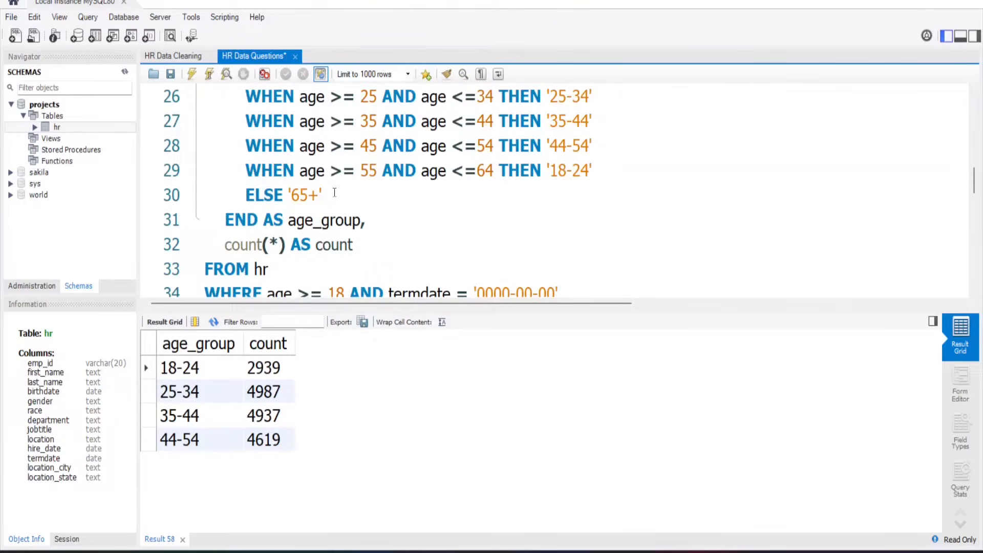
scroll(334, 192, up, 2)
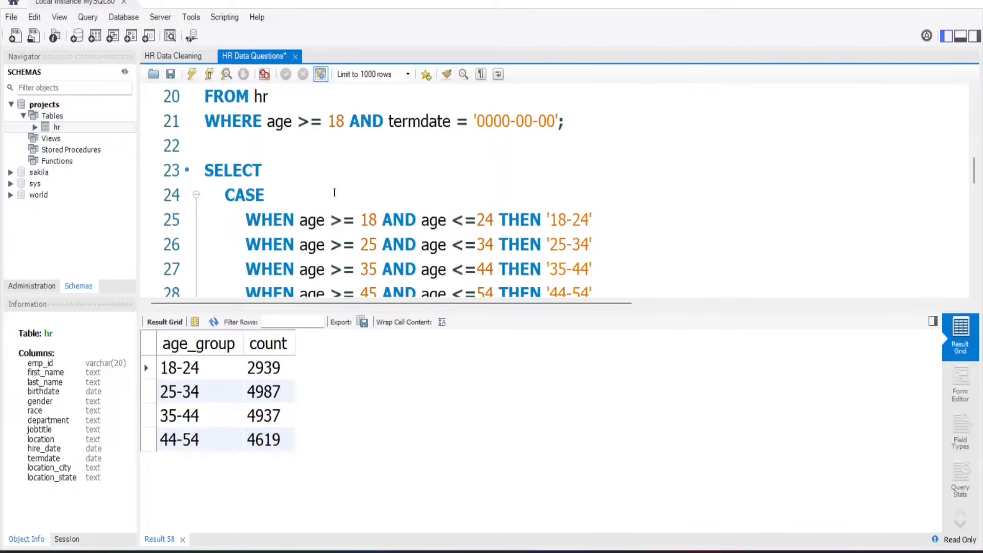
scroll(334, 192, down, 2)
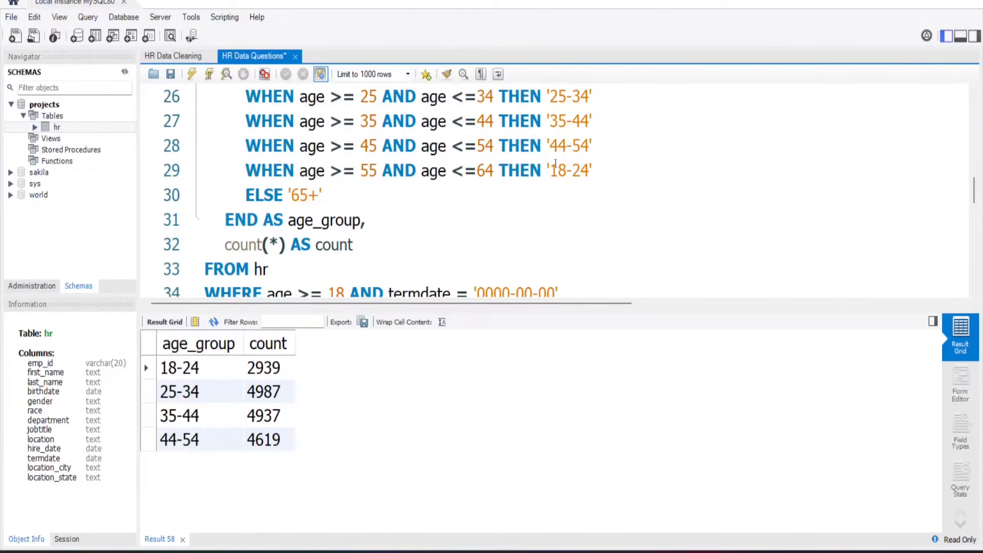
click(565, 171)
key(BackSpace)
key(BackSpace)
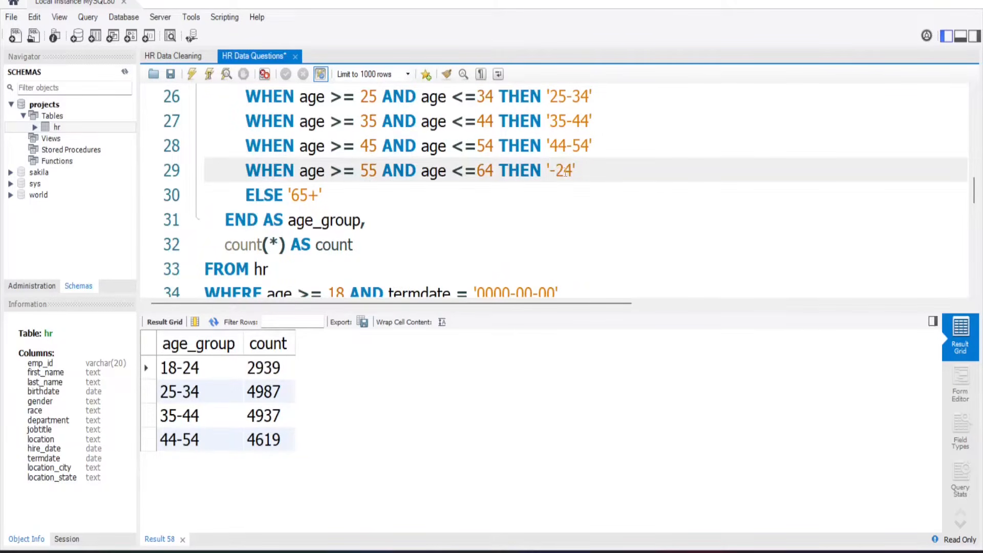
text(54)
key(BackSpace)
text(5)
key(Right)
key(Right)
key(BackSpace)
text(6)
Rerun the age-group query with the corrected label.
scroll(399, 237, down, 2)
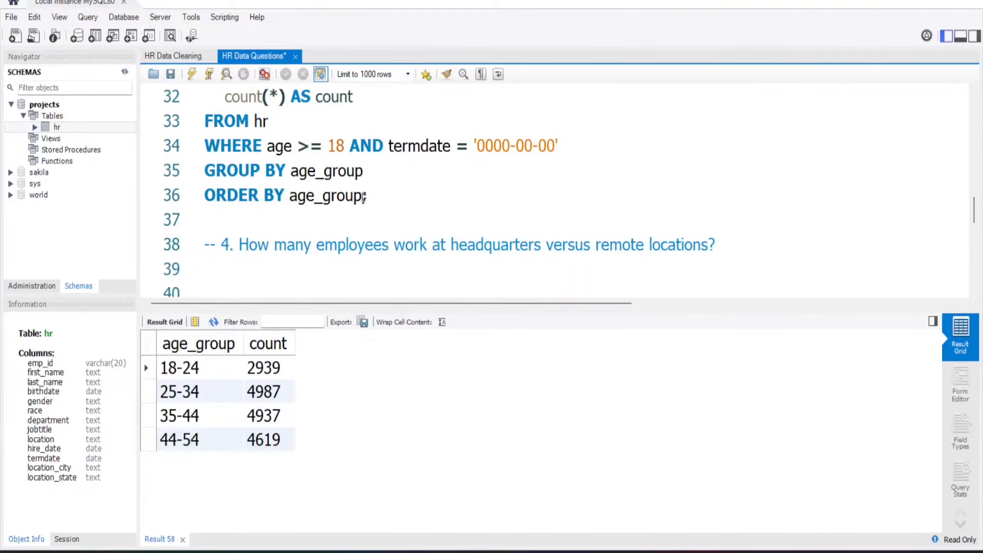
click(362, 196)
click(213, 76)
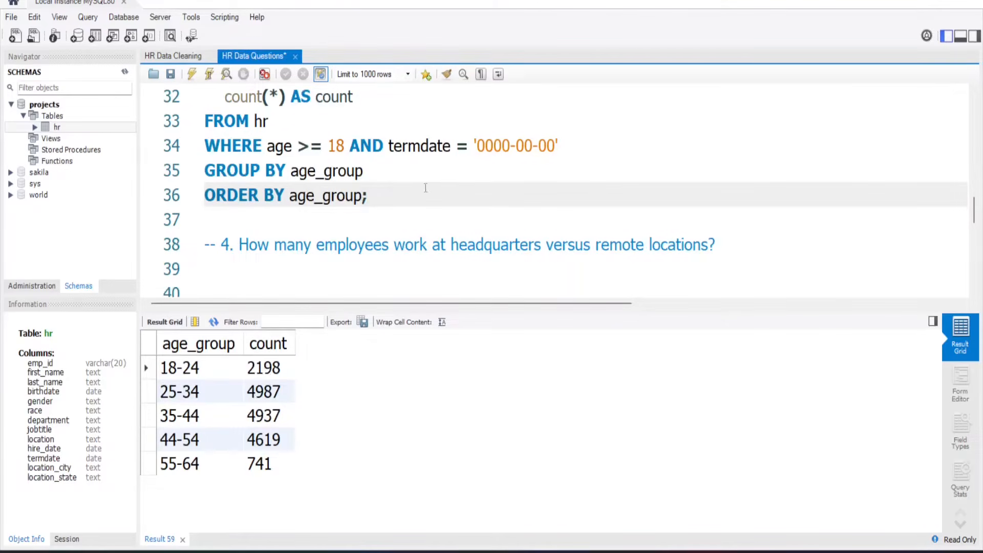
Export the age-group result set as a CSV file named age_group in the HR Data Analysis folder.
click(363, 324)
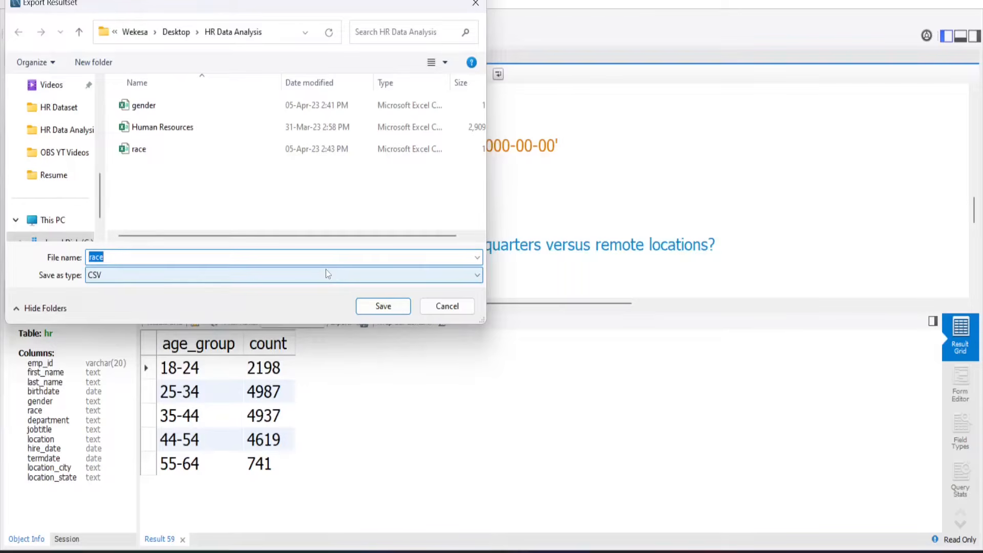
text(age_group)
click(383, 305)
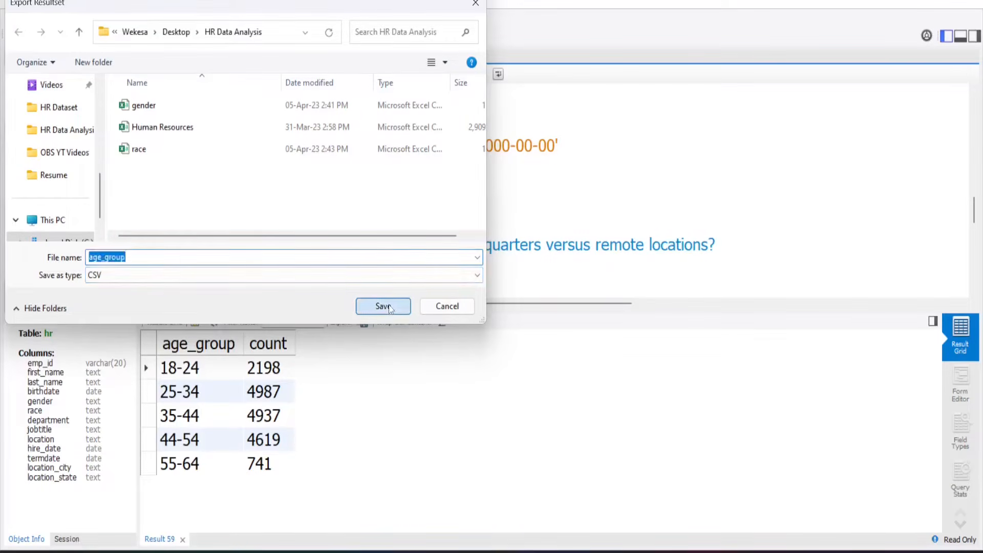
Duplicate the whole age-group query into the blank line above the question 4 comment.
click(252, 260)
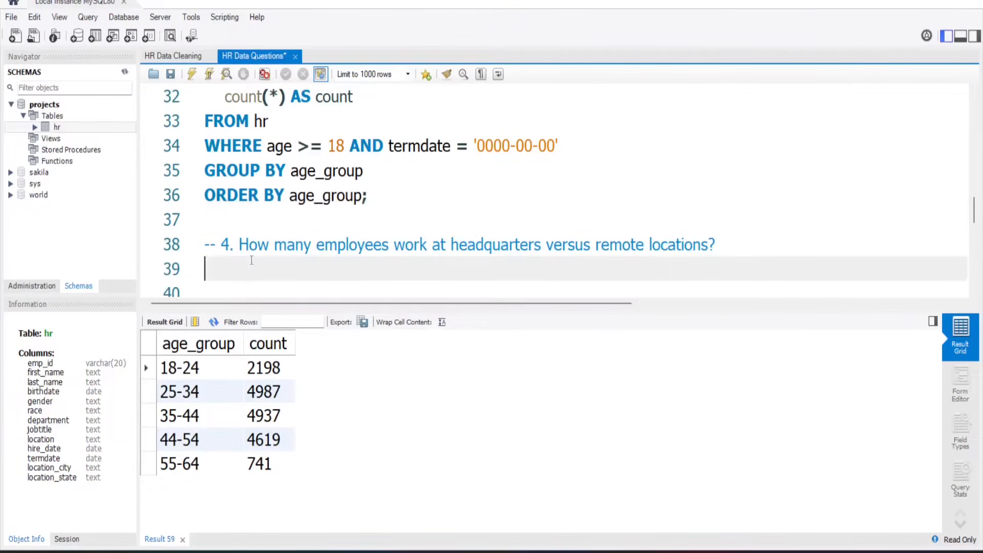
click(317, 219)
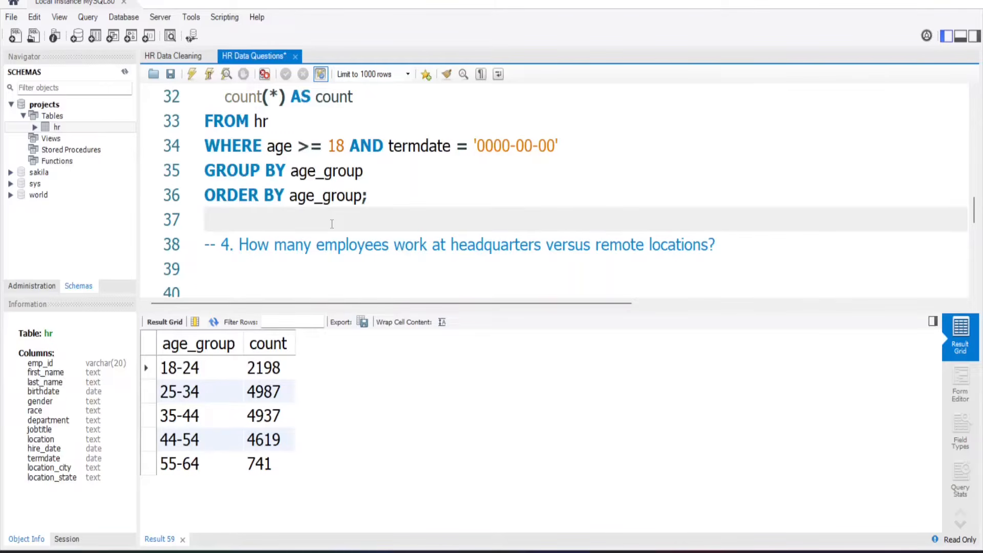
key(Return)
click(372, 199)
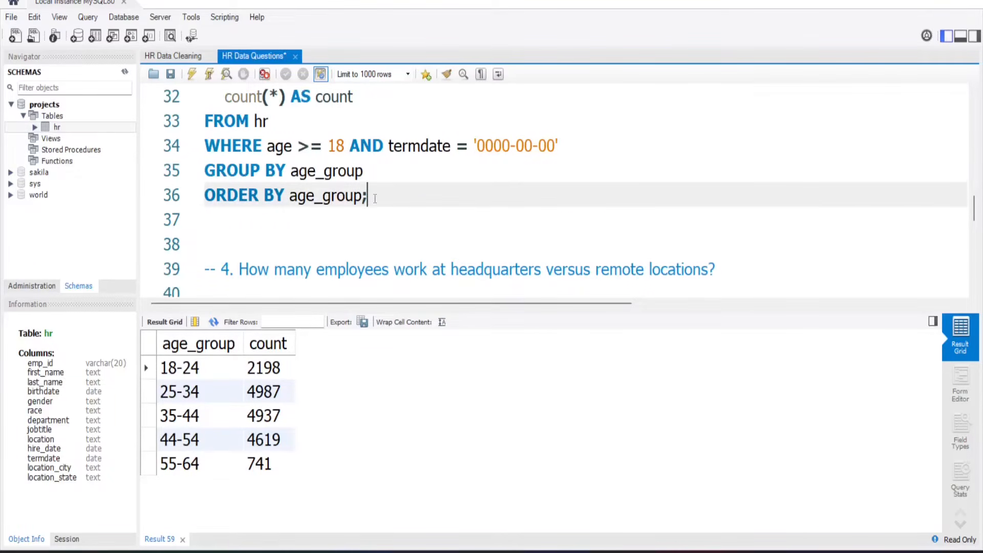
drag(372, 199, 205, 215)
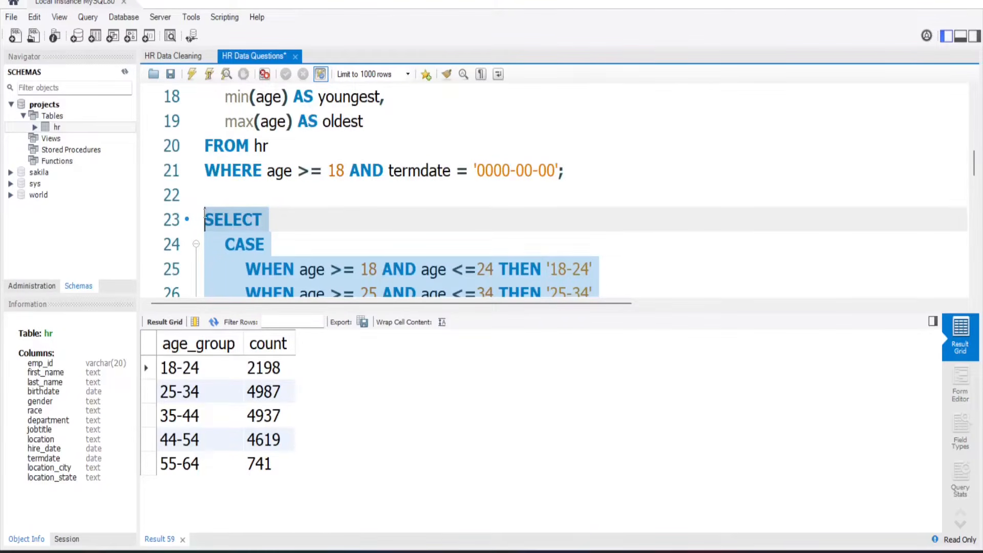
scroll(316, 236, down, 6)
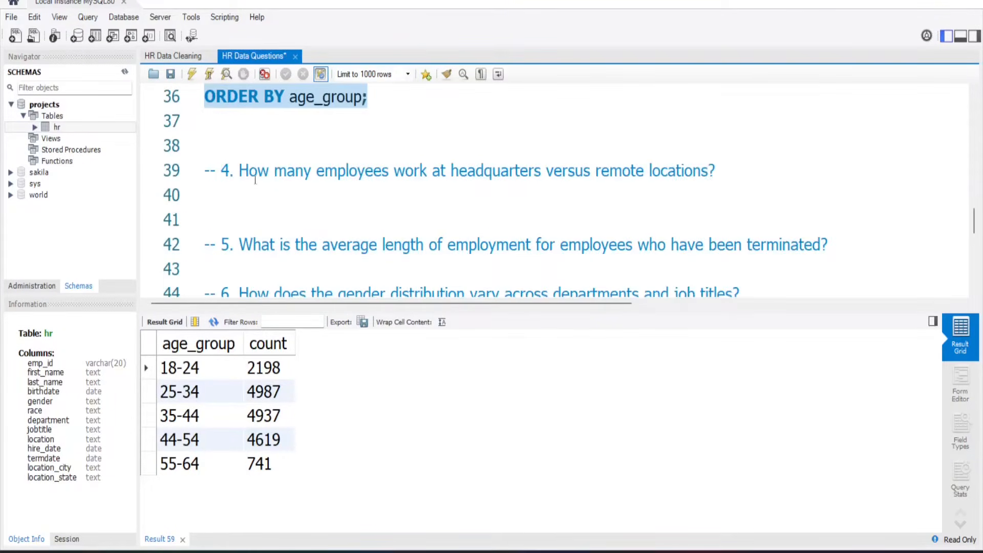
click(211, 141)
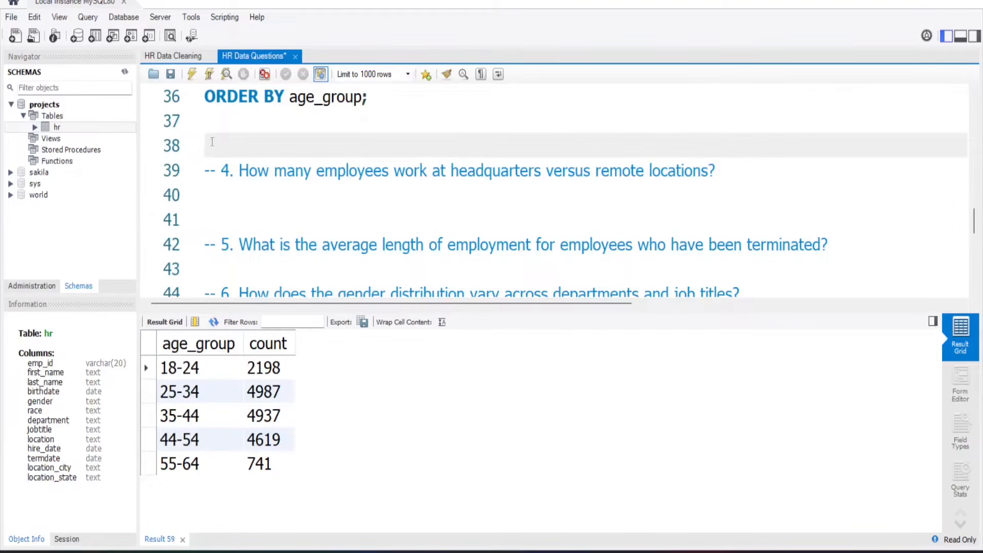
key(ctrl+v)
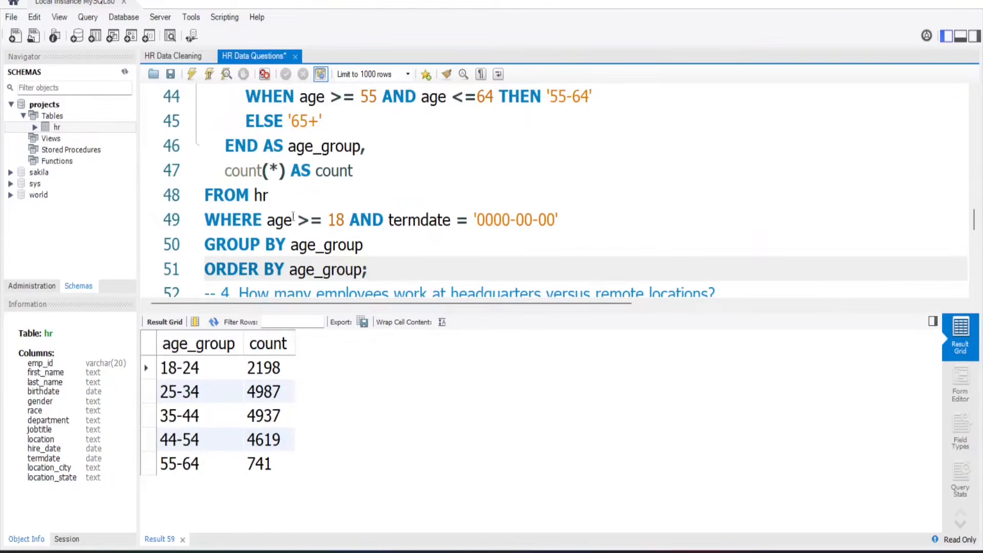
click(393, 246)
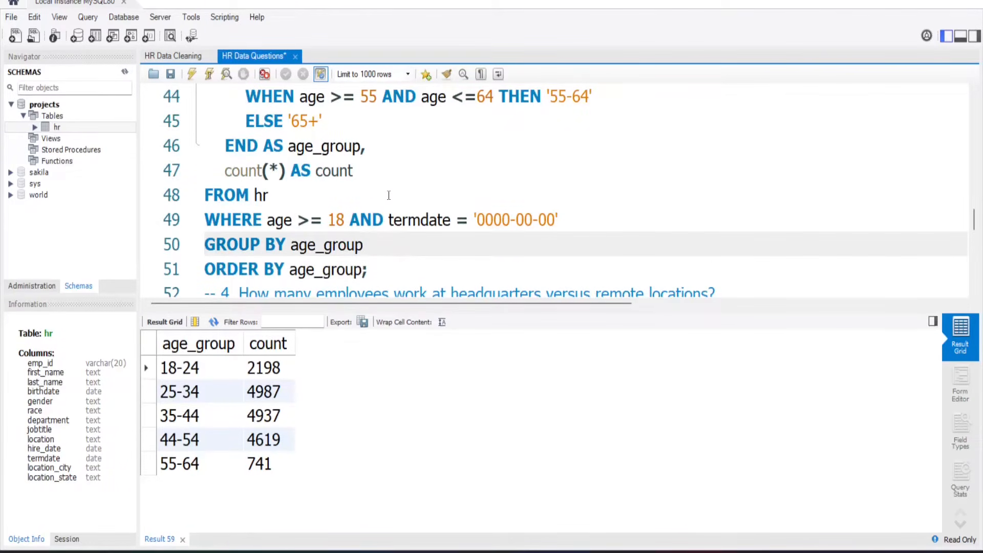
scroll(388, 195, up, 1)
click(387, 226)
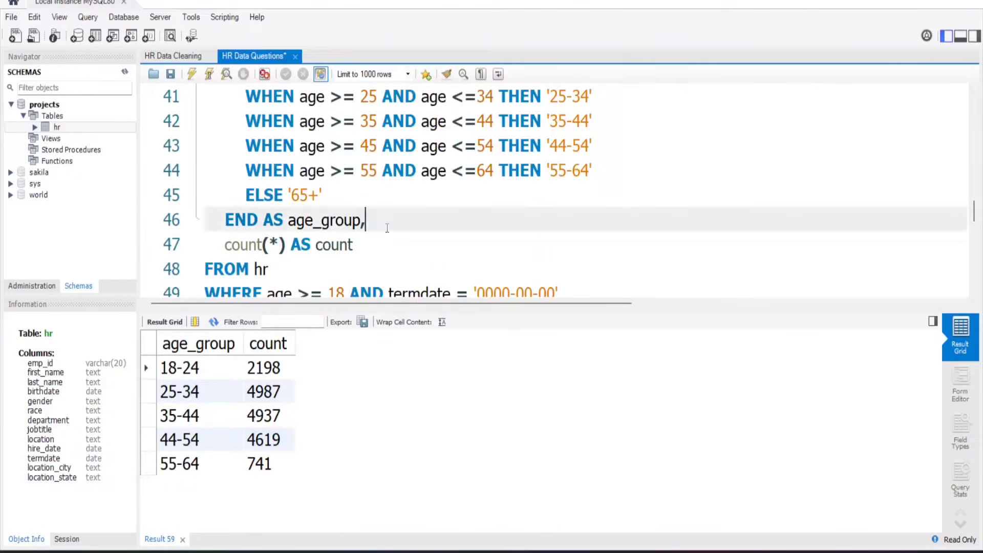
click(374, 248)
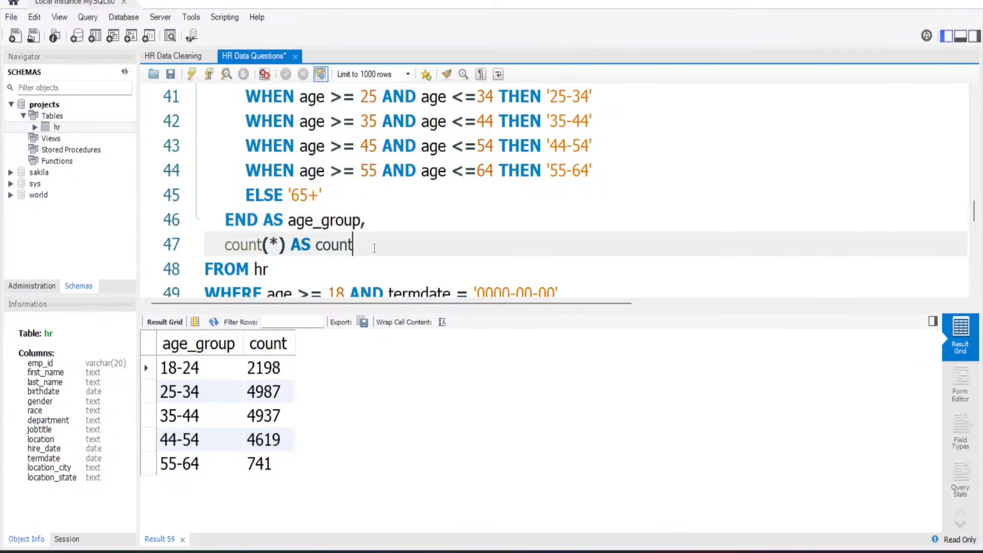
text(, gender)
drag(412, 244, 354, 248)
key(BackSpace)
Add gender after age_group in the SELECT list, GROUP BY and ORDER BY clauses of the copied query, separated by commas.
click(397, 221)
text(gender)
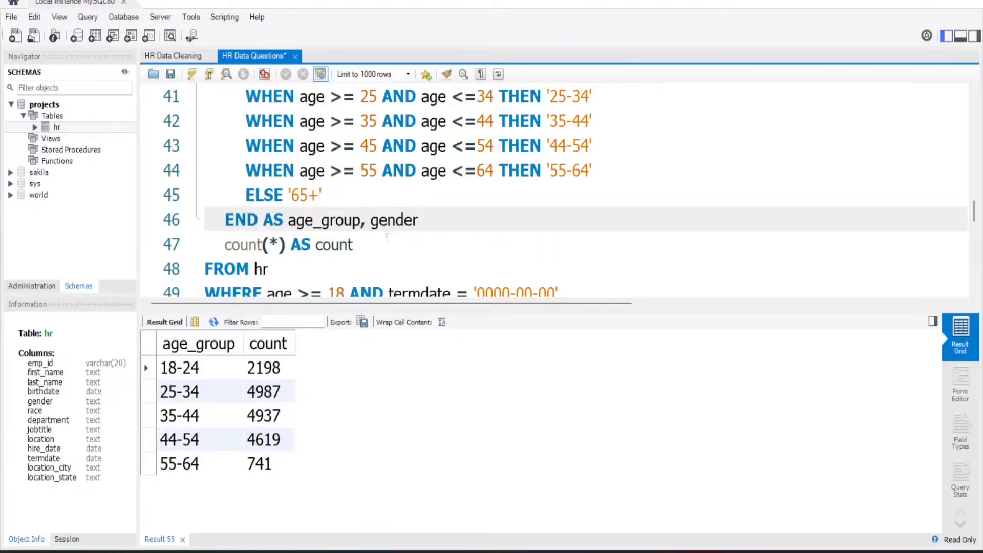
scroll(383, 244, down, 2)
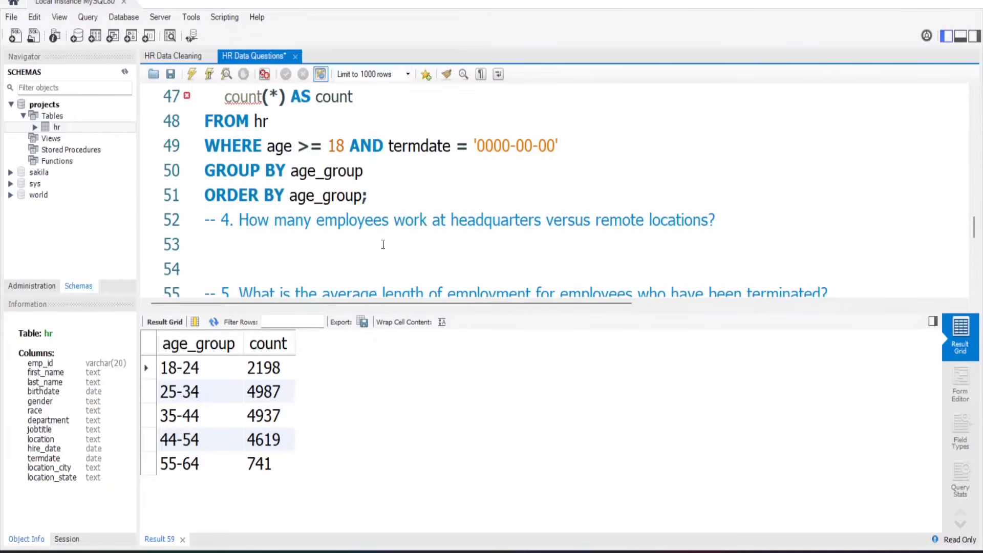
click(373, 176)
text(, gender)
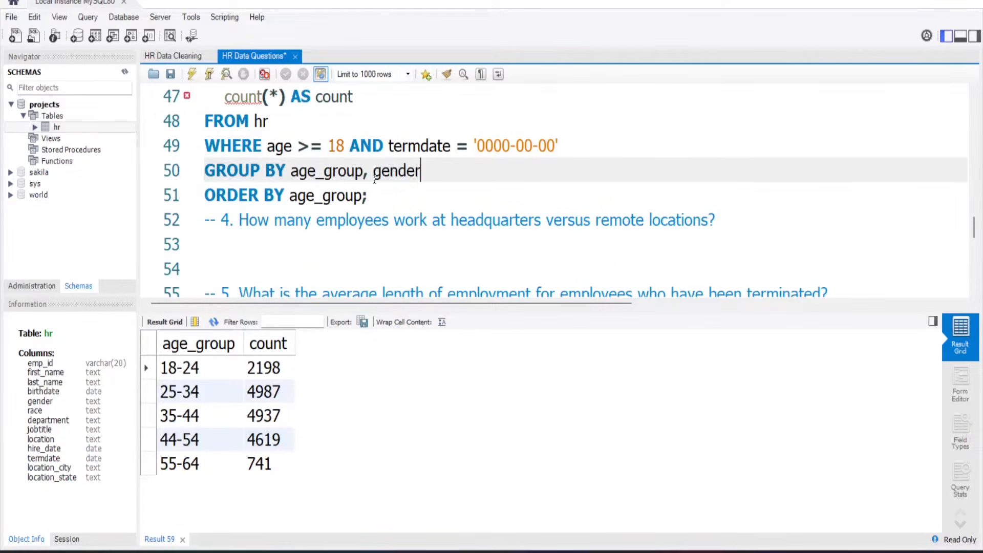
click(363, 196)
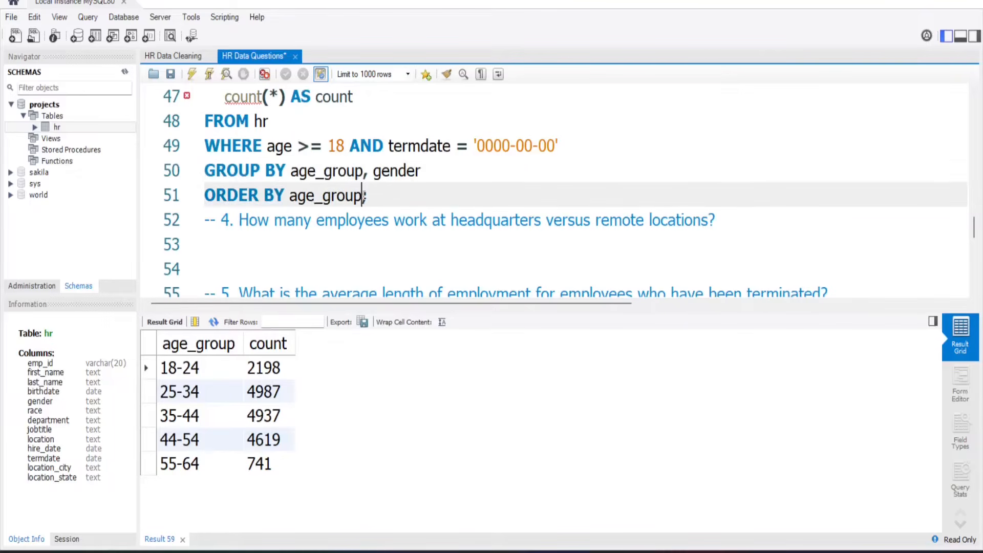
text(, gender)
click(438, 190)
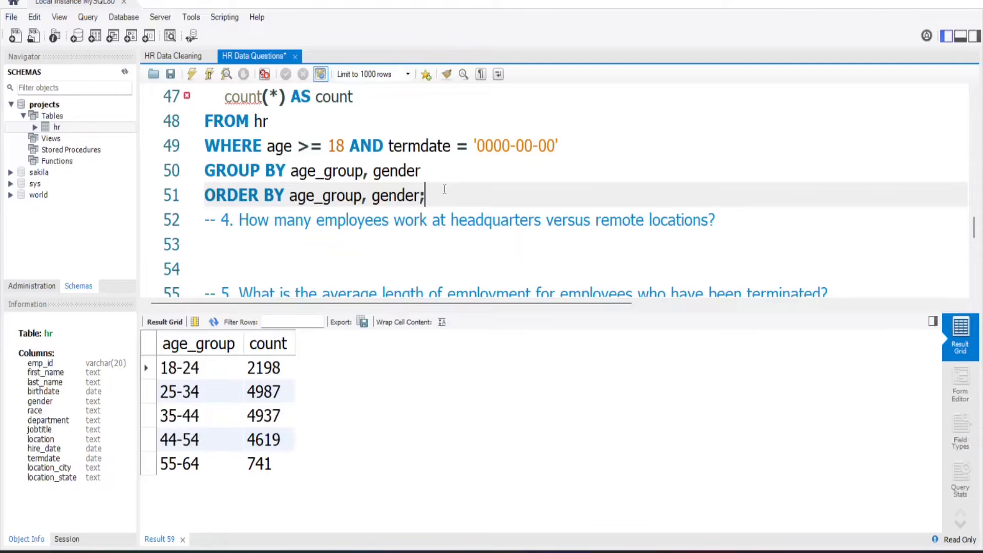
scroll(280, 105, up, 1)
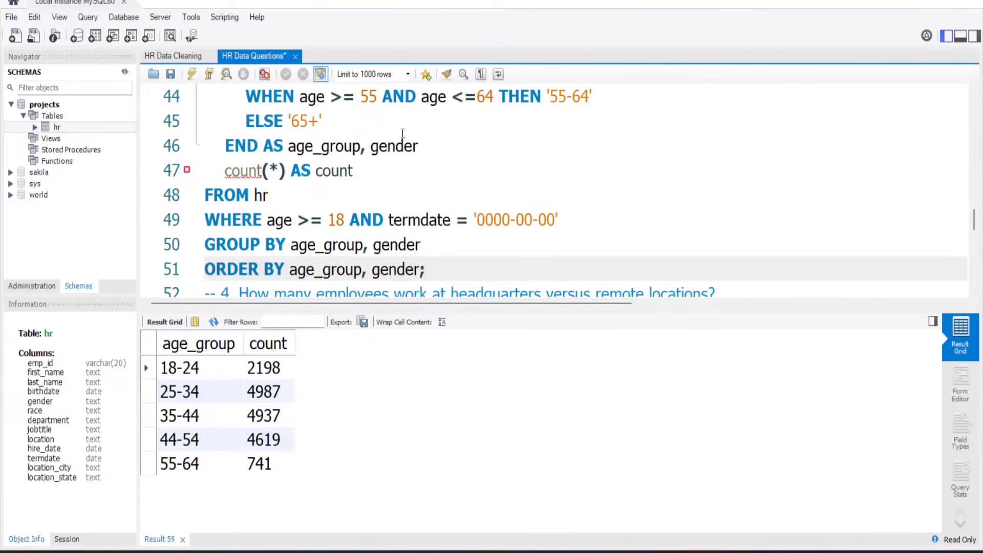
click(425, 146)
text(,)
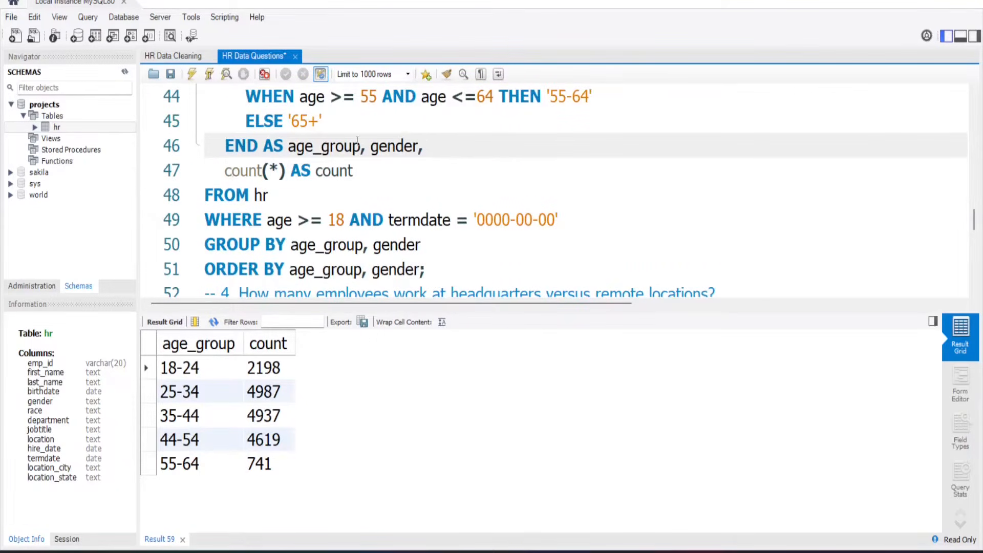
Run the age-group and gender query and look through its result rows.
click(209, 74)
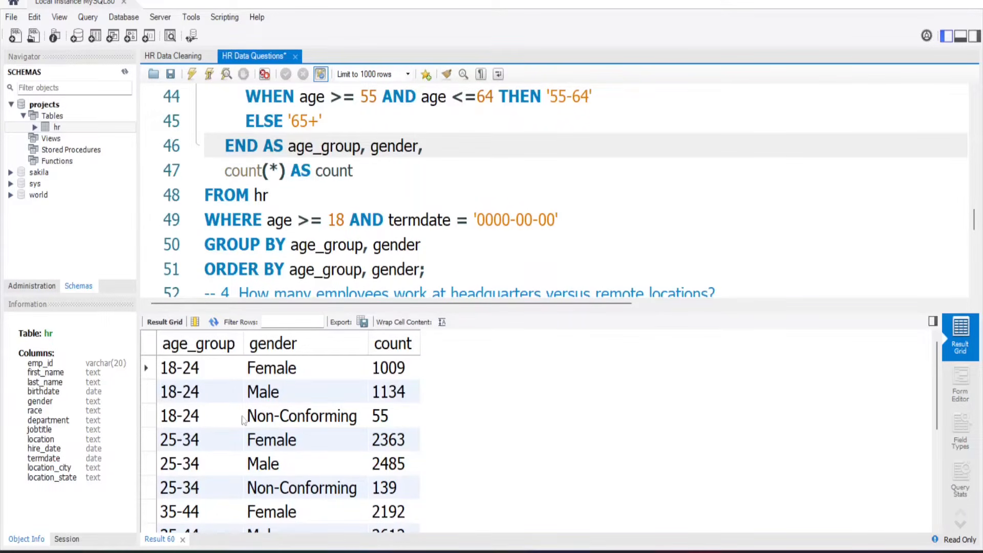
scroll(290, 487, down, 1)
scroll(290, 487, up, 1)
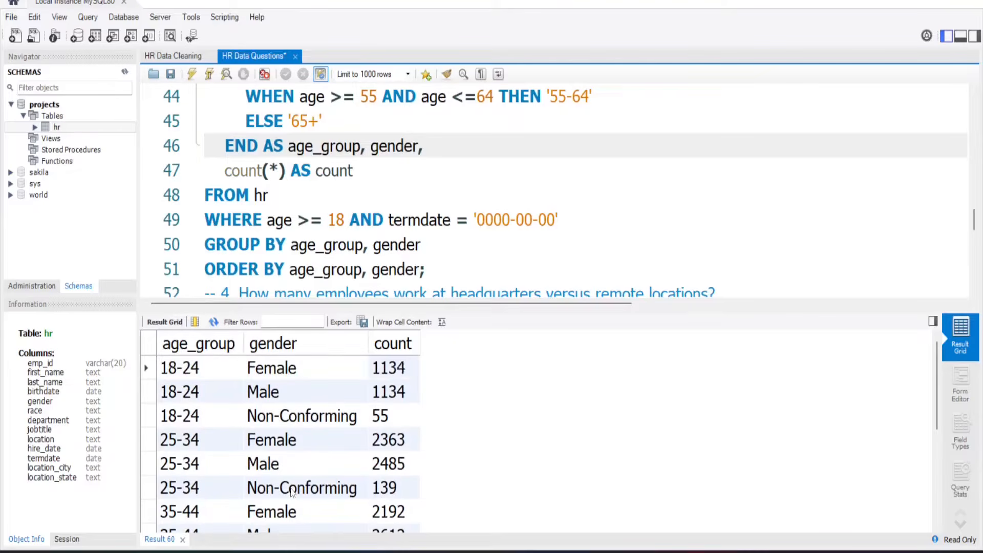
Export the age-group and gender result set as a CSV file named age_group_gender in the HR Data Analysis folder.
click(364, 321)
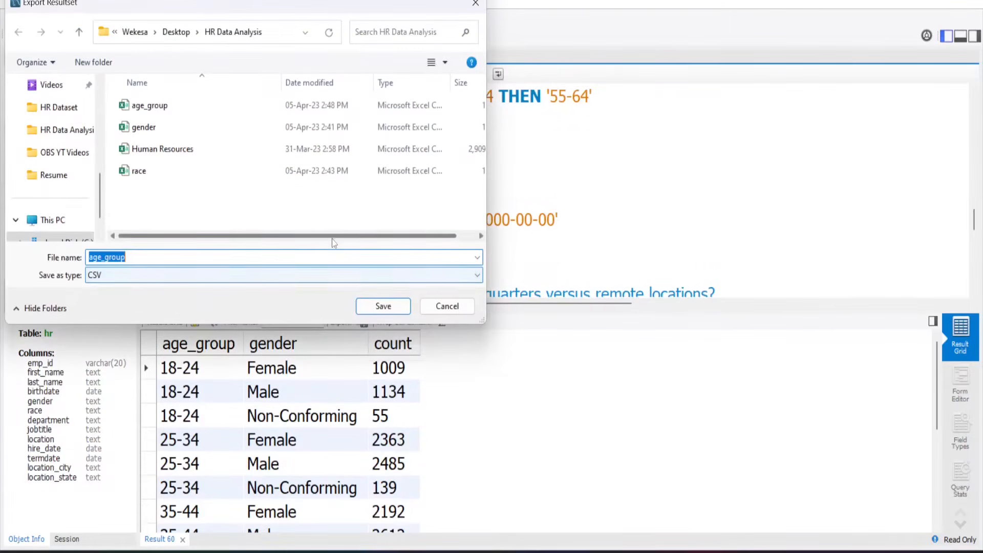
click(307, 252)
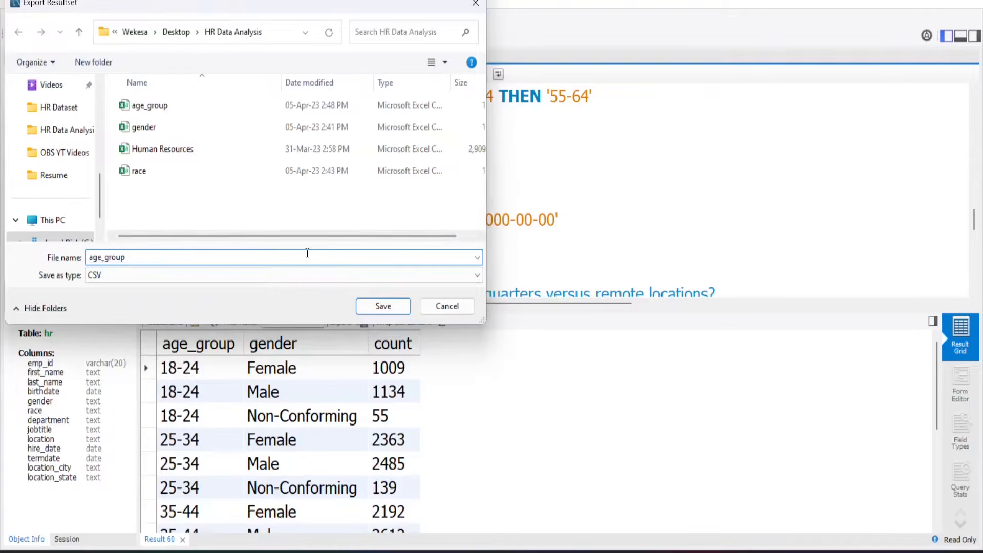
text(_gender)
click(383, 306)
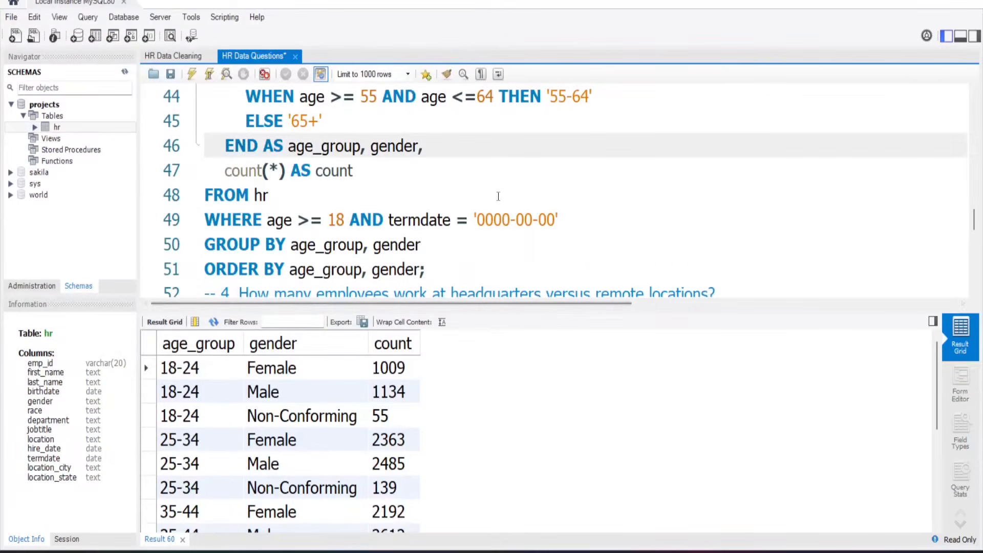
Under the question 4 comment, write SELECT location, count(*) AS count with FROM hr on the following line.
scroll(533, 239, down, 1)
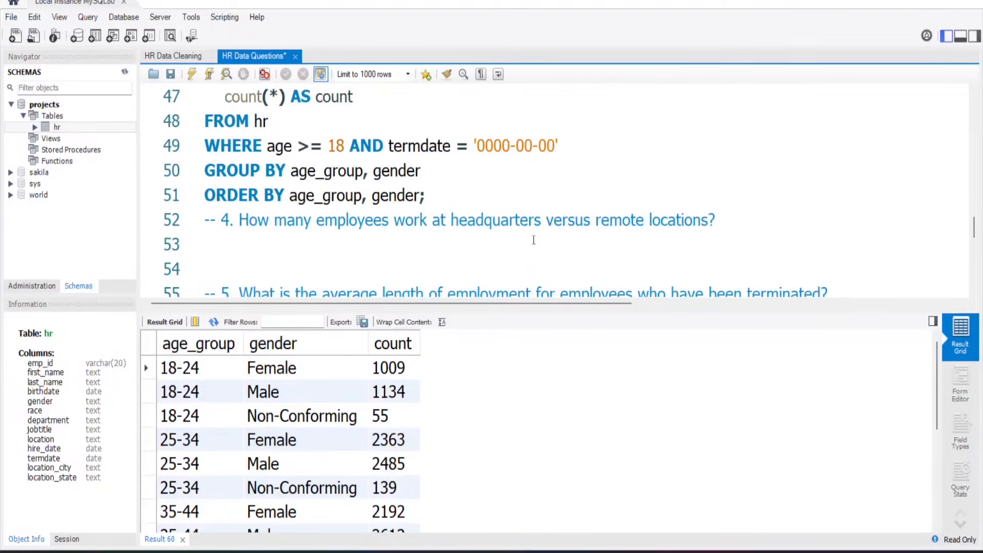
click(495, 237)
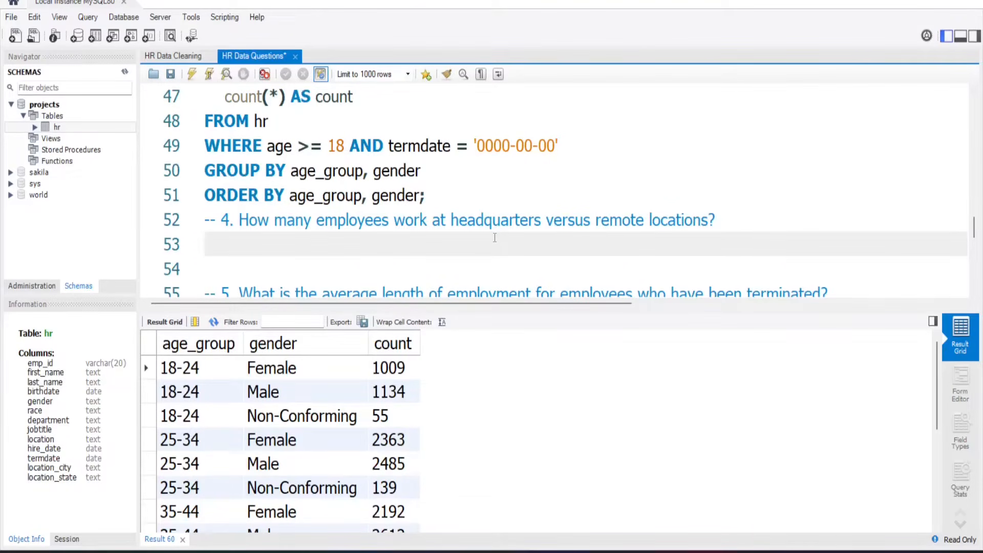
text(SELECT )
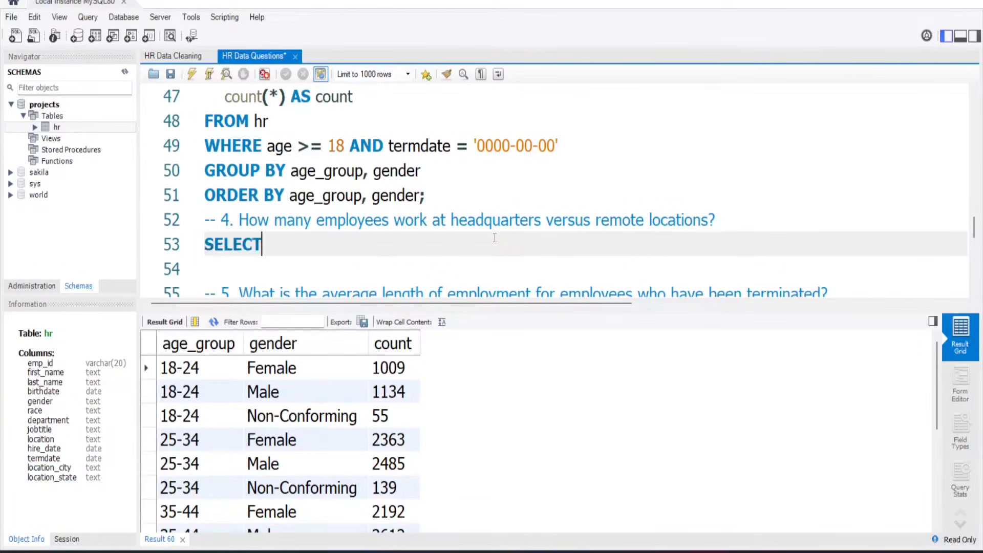
text(location, count(*) AS coun)
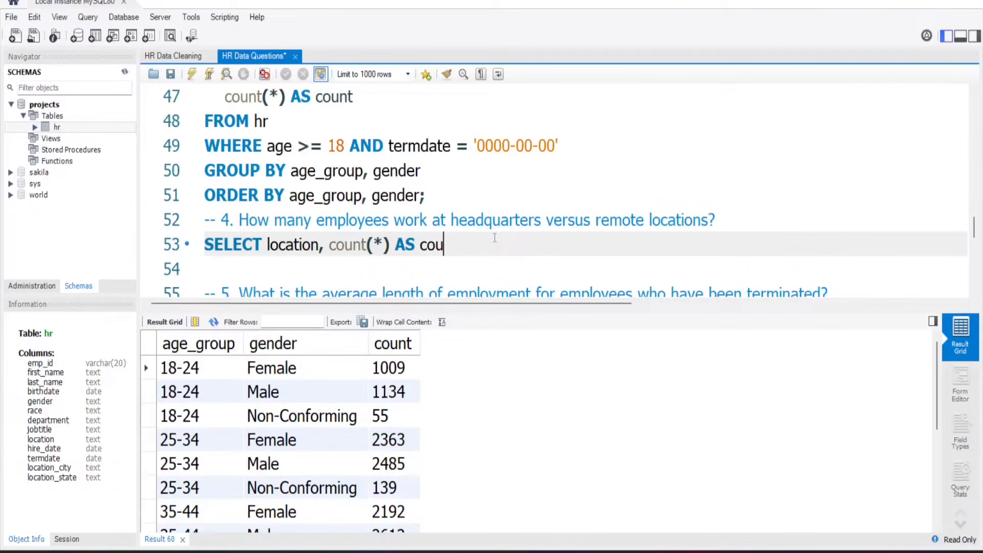
text(t)
key(Return)
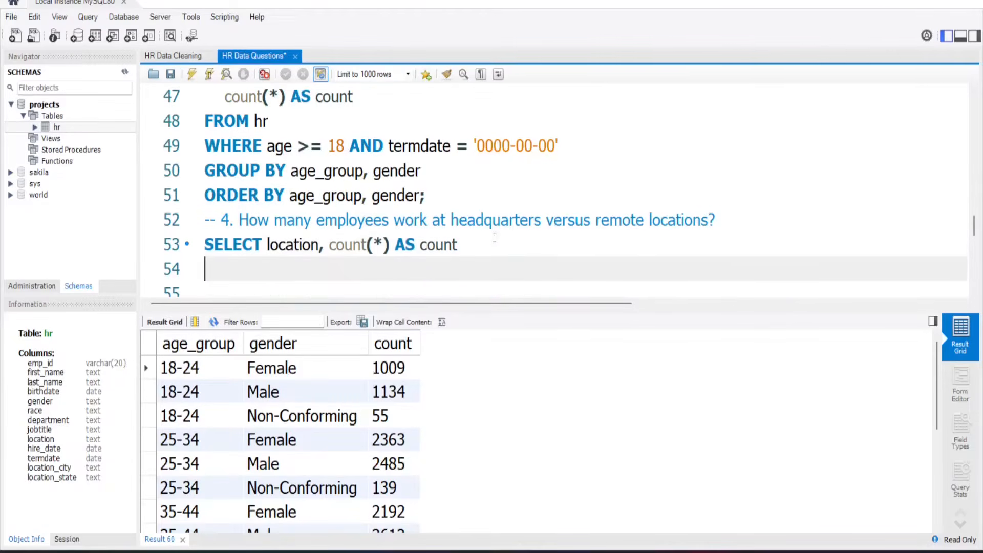
text(FROM )
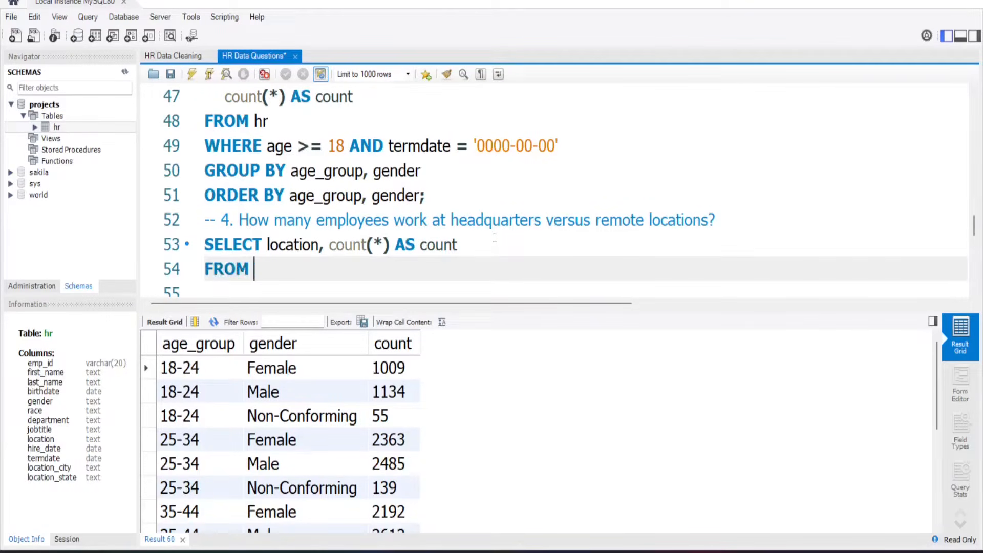
text(hr)
key(Return)
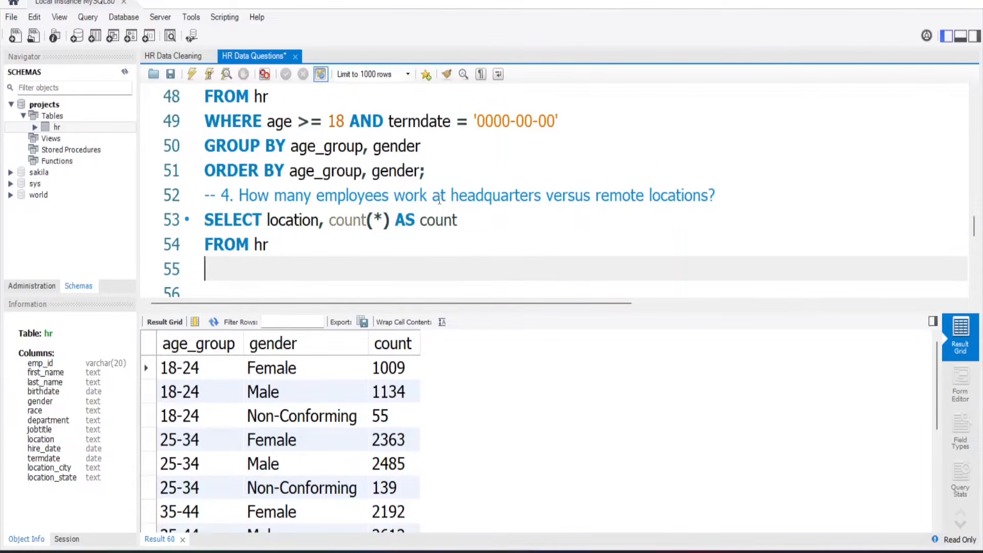
Copy the WHERE age >= 18 AND termdate = '0000-00-00' line from the query above into the location query.
click(207, 121)
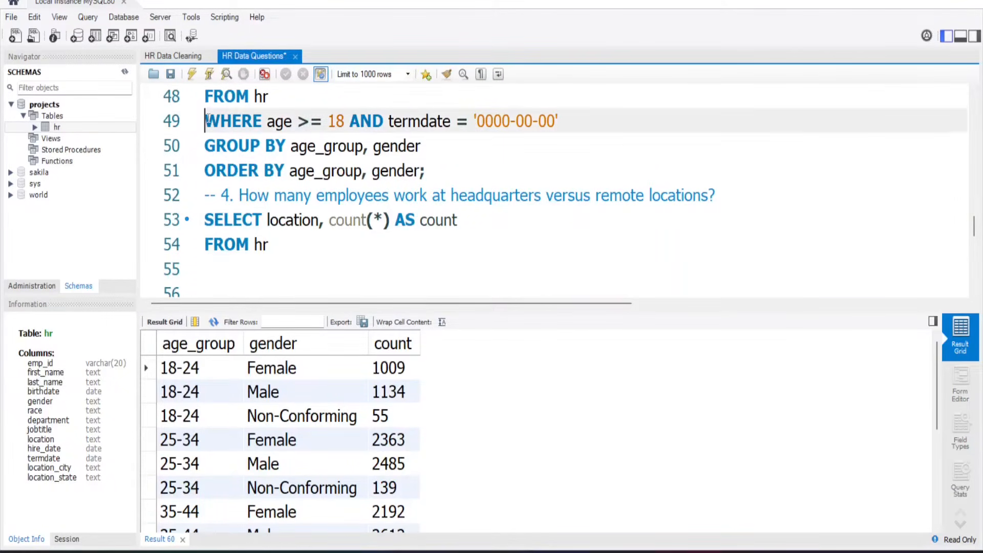
key(shift+End)
key(ctrl+c)
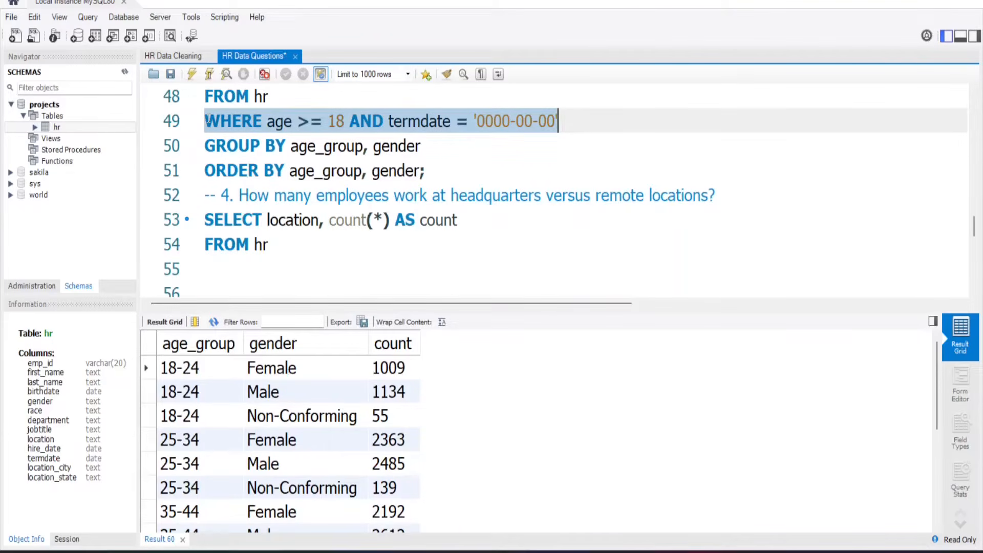
click(216, 266)
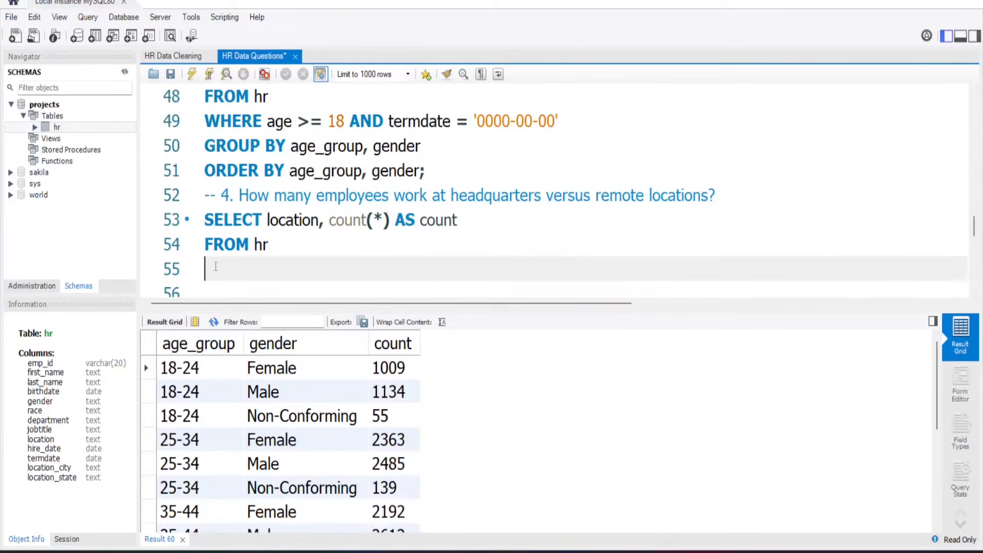
key(ctrl+v)
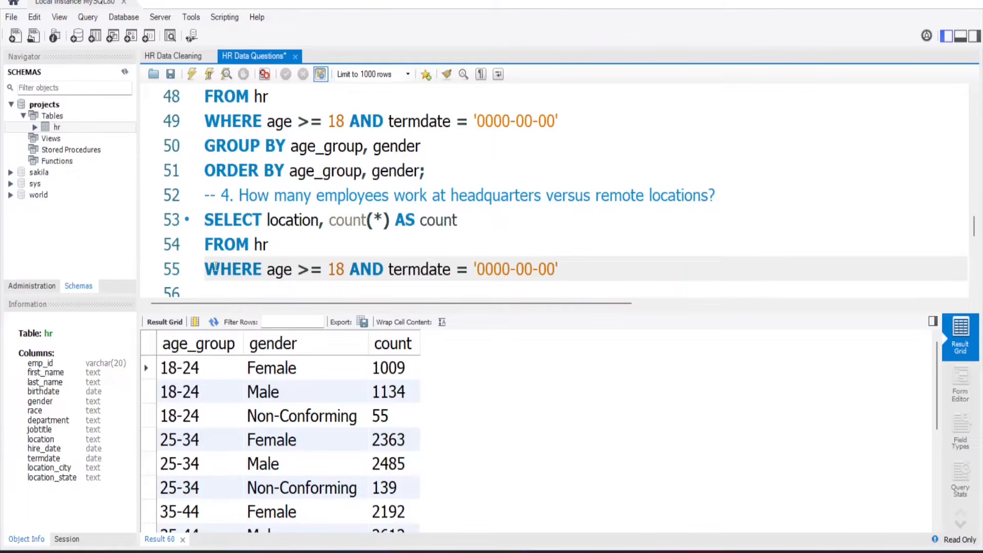
Complete the location query with GROUP BY location; and run it.
key(Return)
text(GRO)
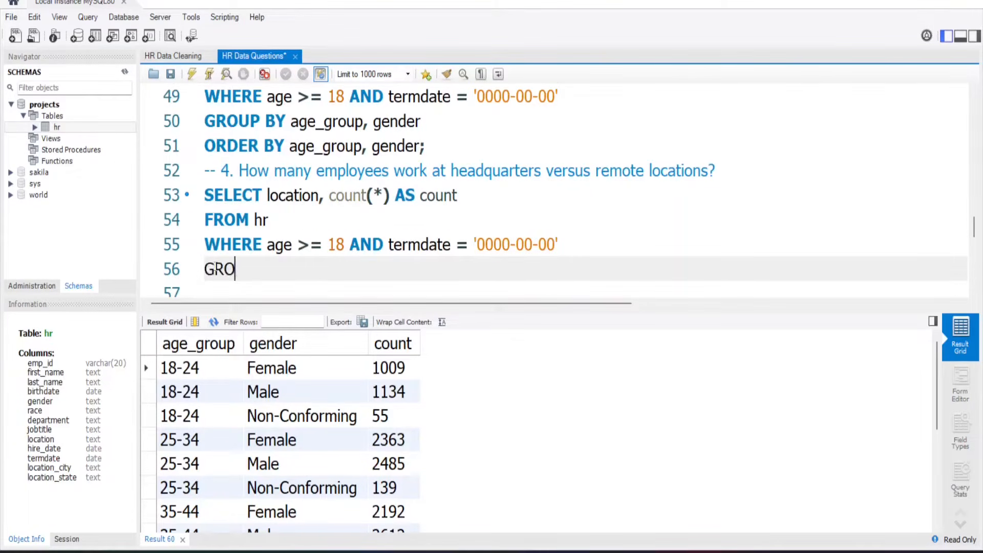
text(UP BY )
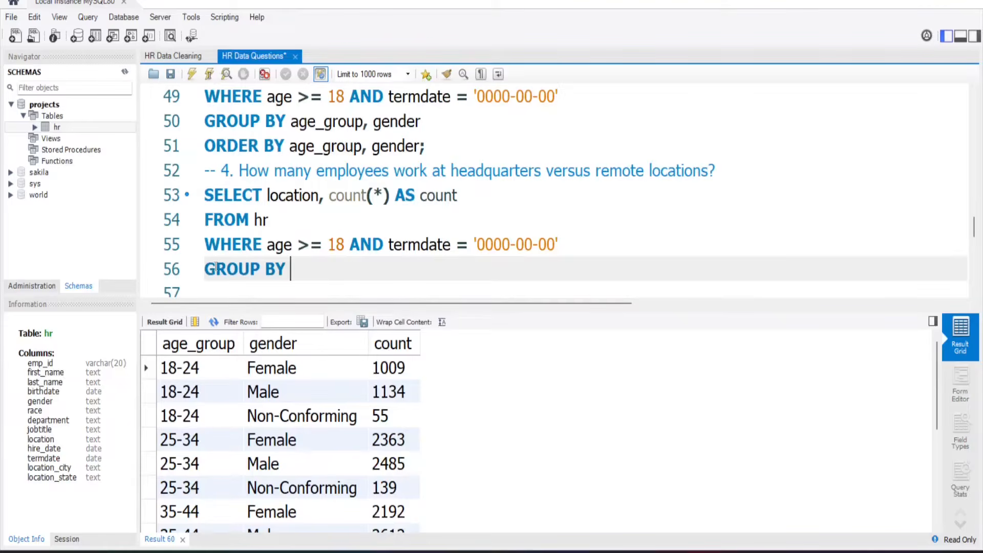
text(location)
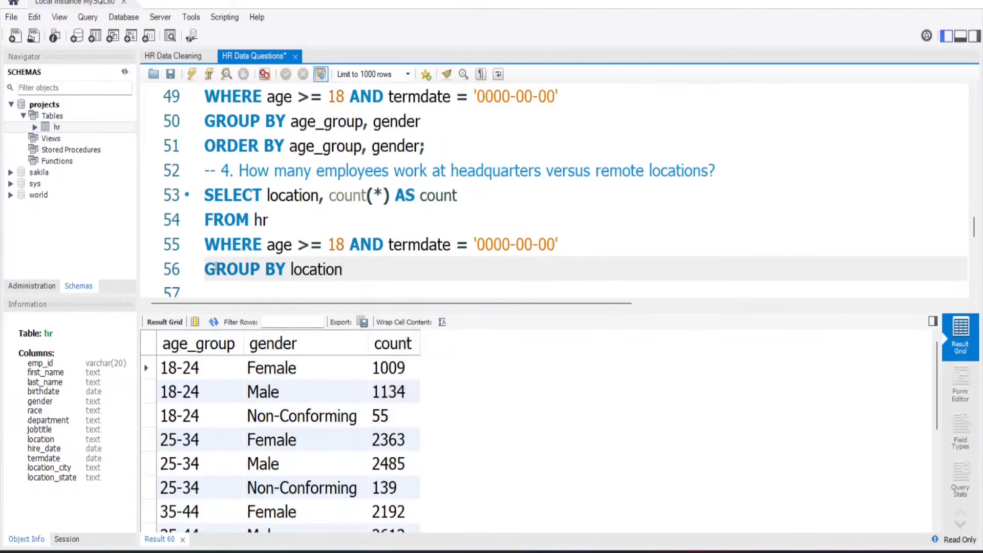
text(;)
click(209, 75)
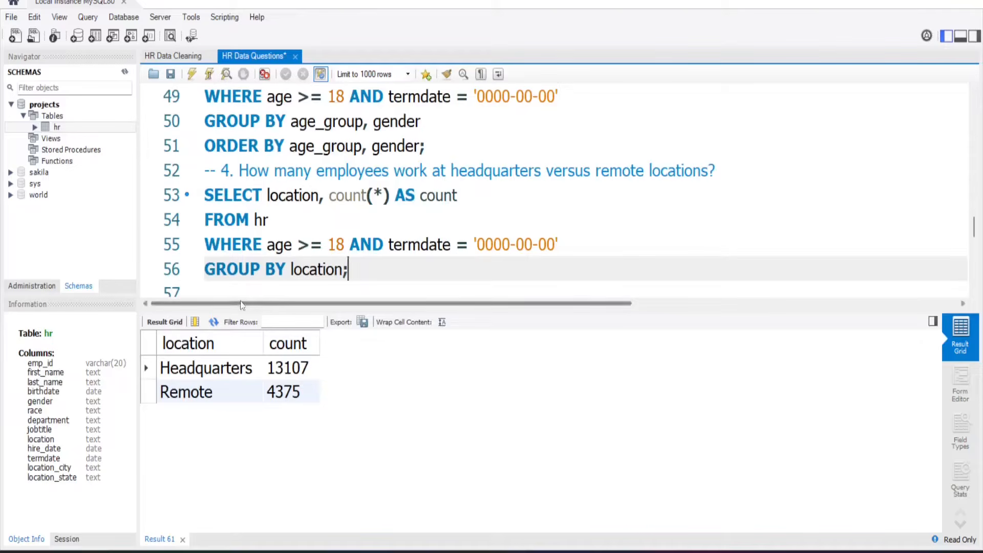
Export the location result set as a CSV file named location in the HR Data Analysis folder.
click(362, 324)
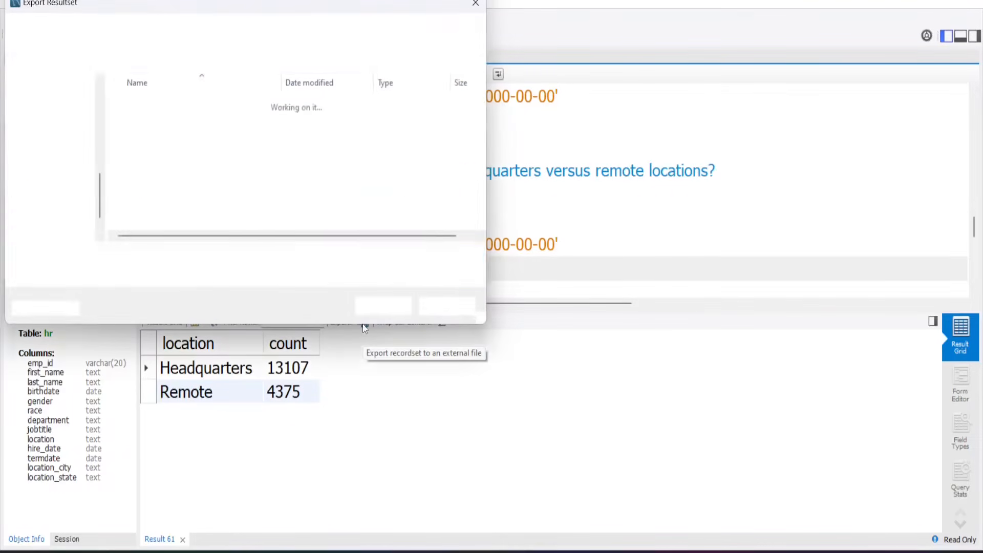
text(location)
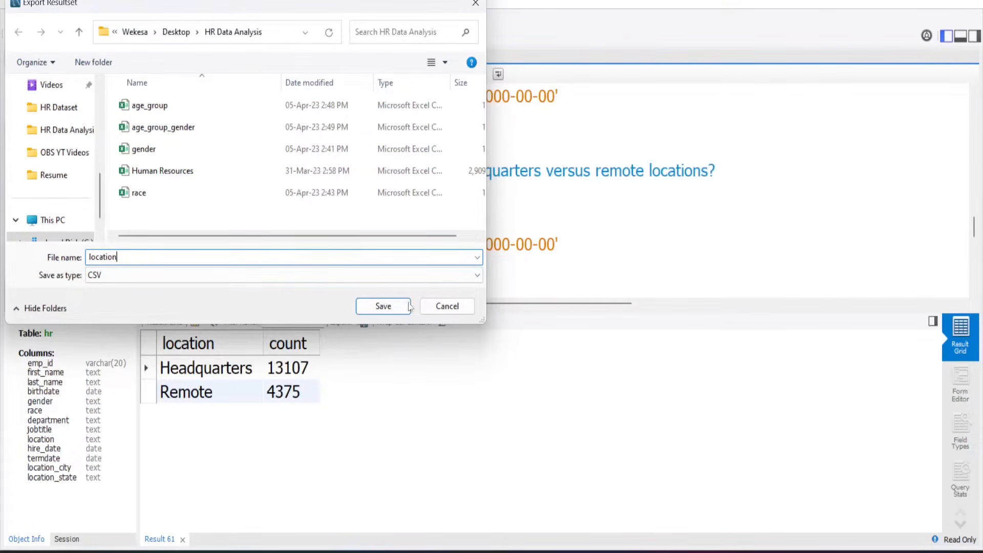
click(392, 306)
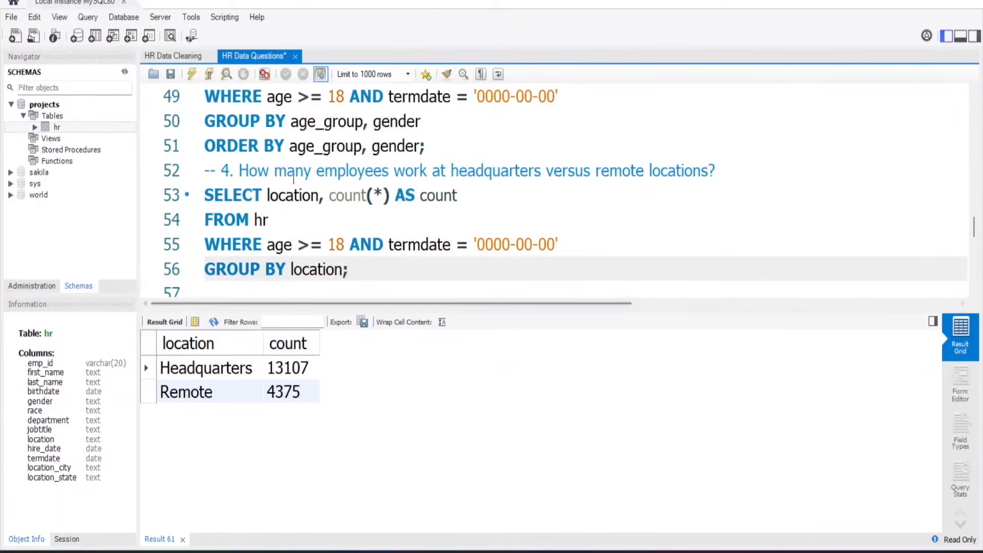
Insert a blank line between the age-group and gender query and the question 4 comment.
click(442, 150)
key(Return)
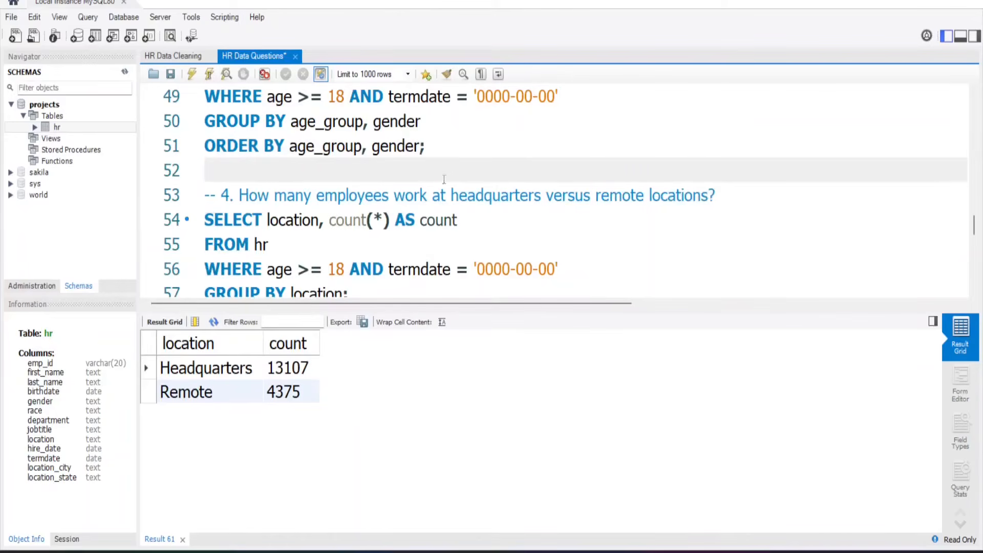
scroll(437, 228, down, 2)
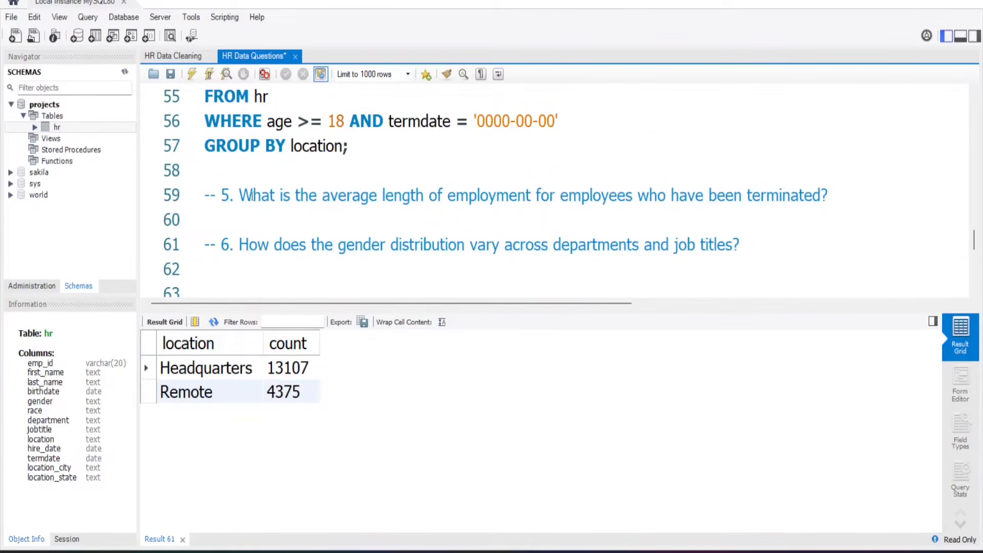
scroll(217, 214, up, 5)
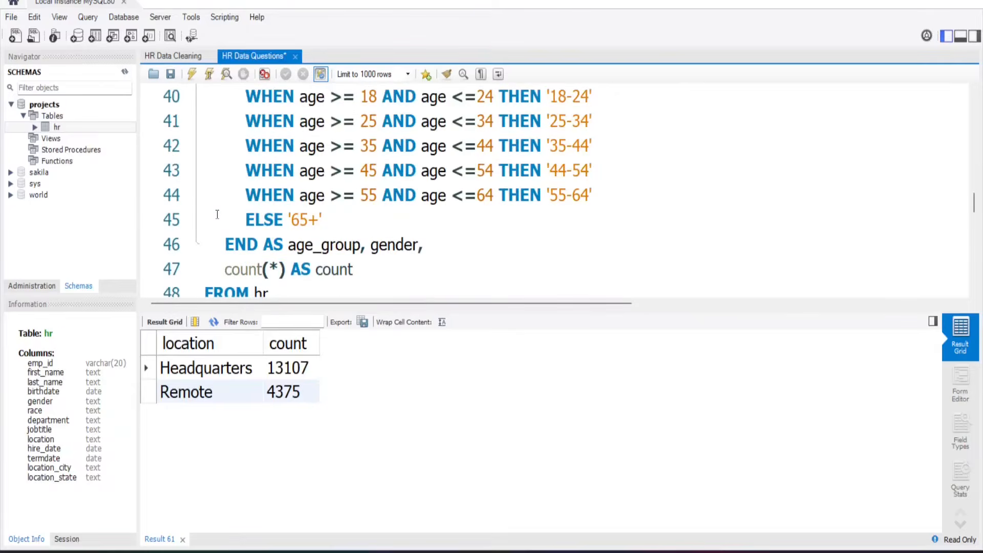
Under the question 5 comment, write SELECT with datediff(termdate, hire_date) indented on the following line.
scroll(217, 214, down, 5)
click(207, 212)
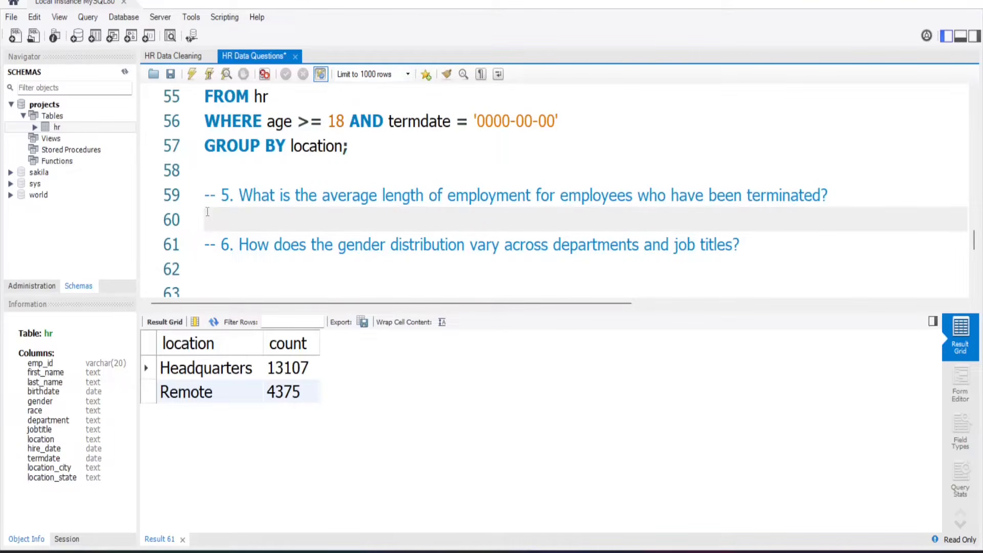
text(SELECT)
key(Return)
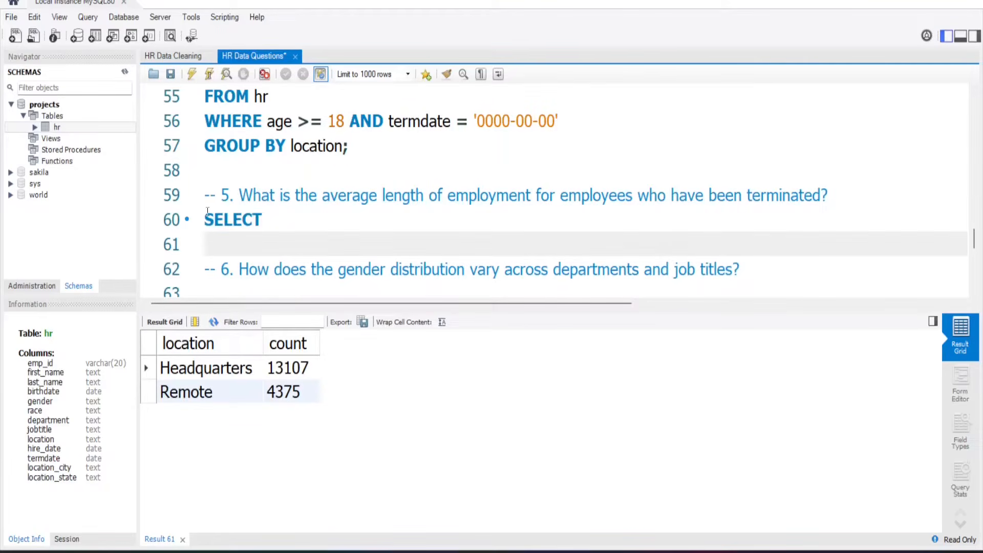
key(Tab)
text(datediff()
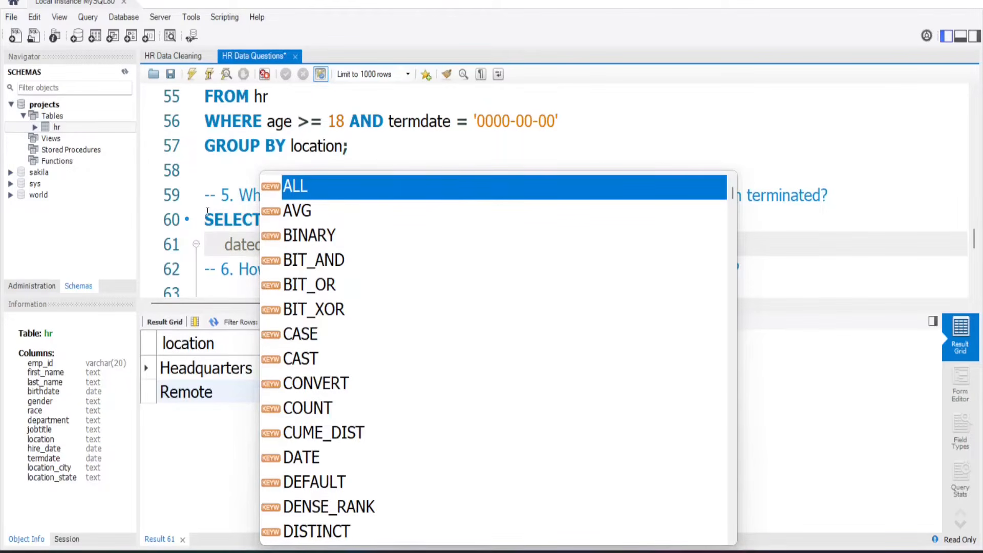
text(ter)
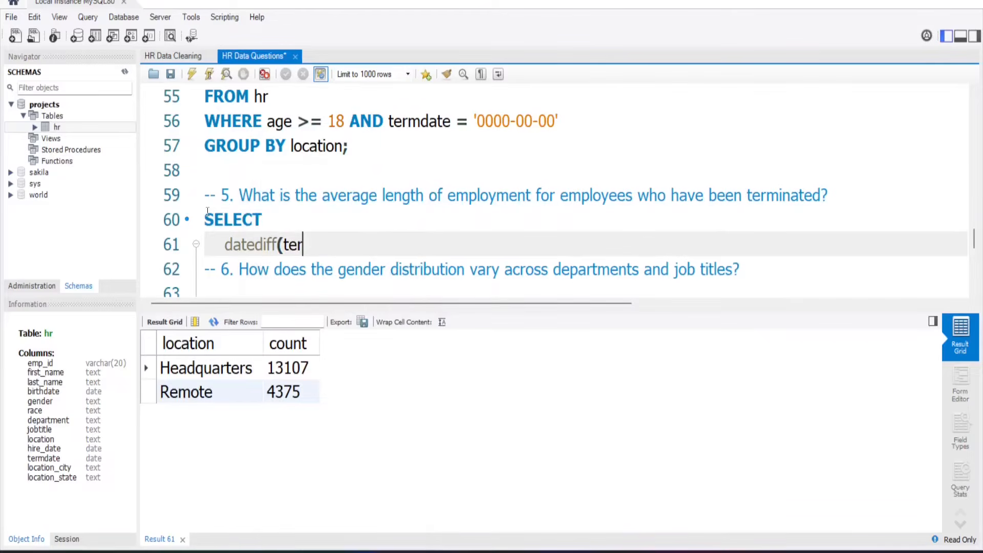
text(mdate)
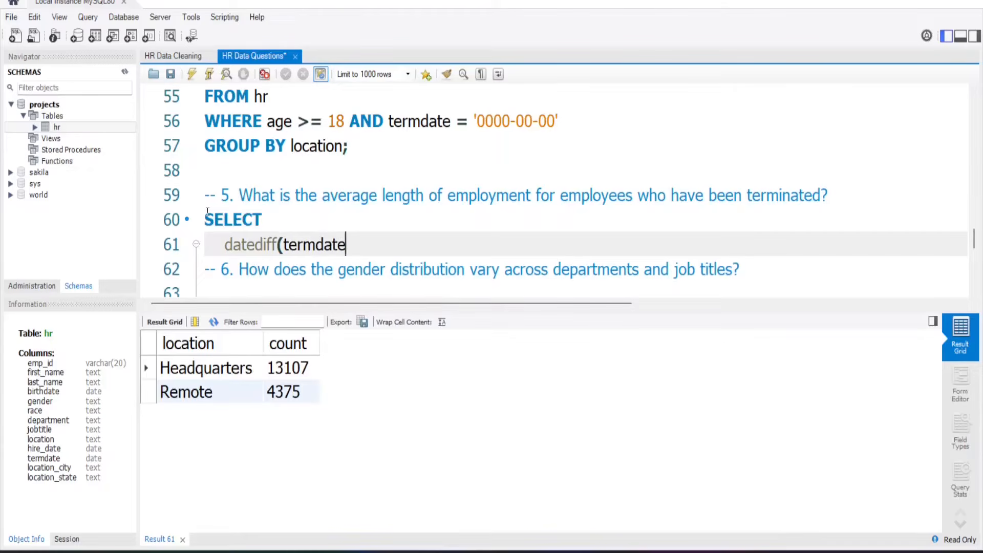
text(, hire_date)
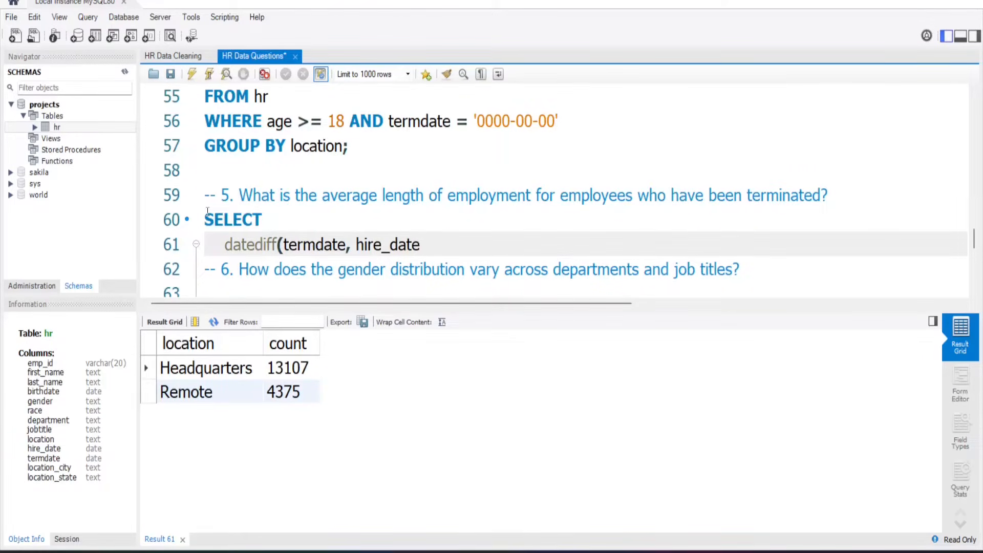
text())
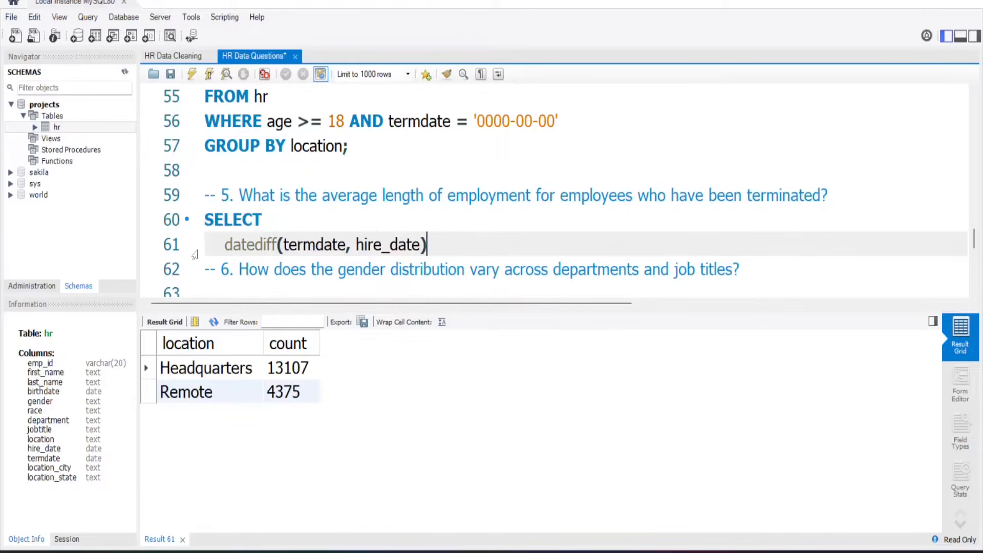
Wrap the datediff expression in avg(), divide it by 365 and alias it AS avg_length_employment.
click(224, 244)
text(avg()
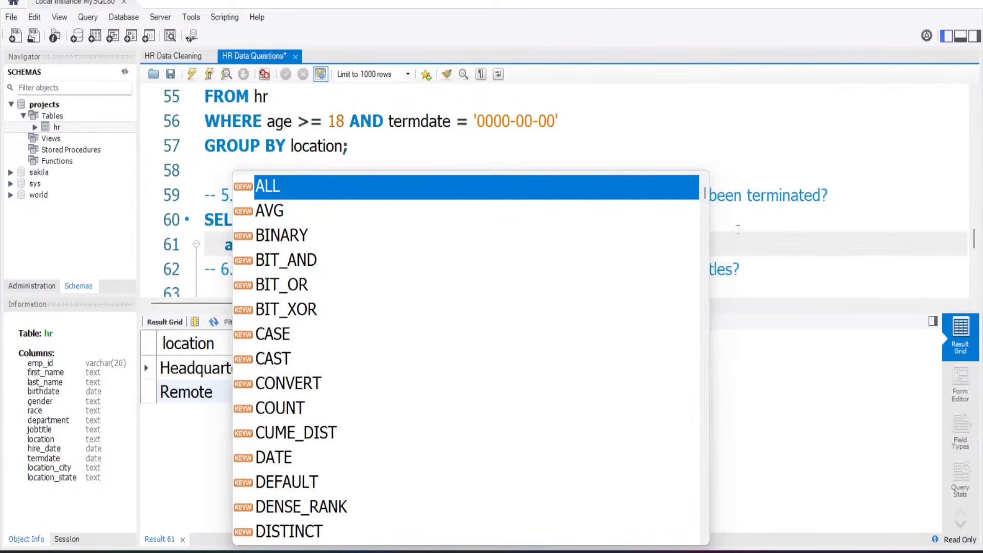
click(743, 248)
text())
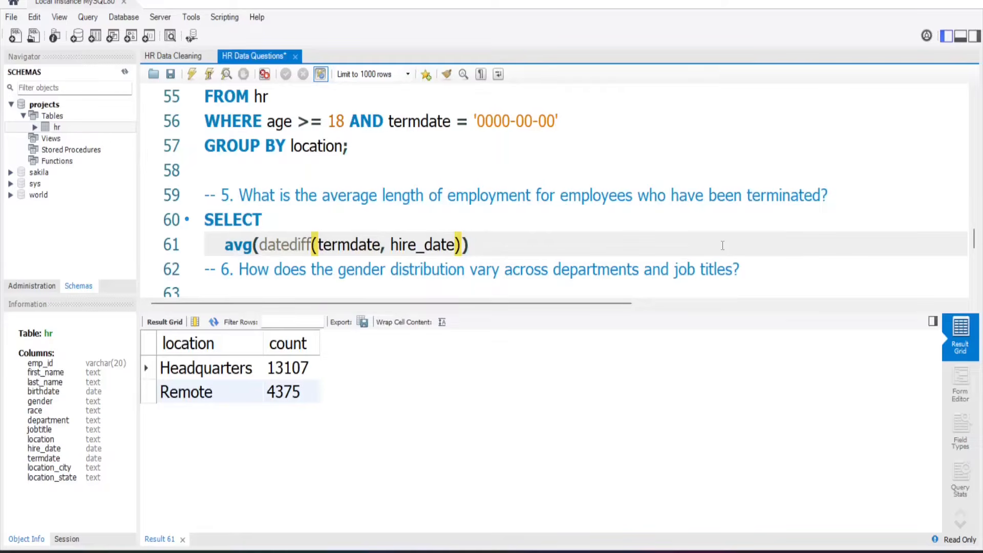
text(/365 AS )
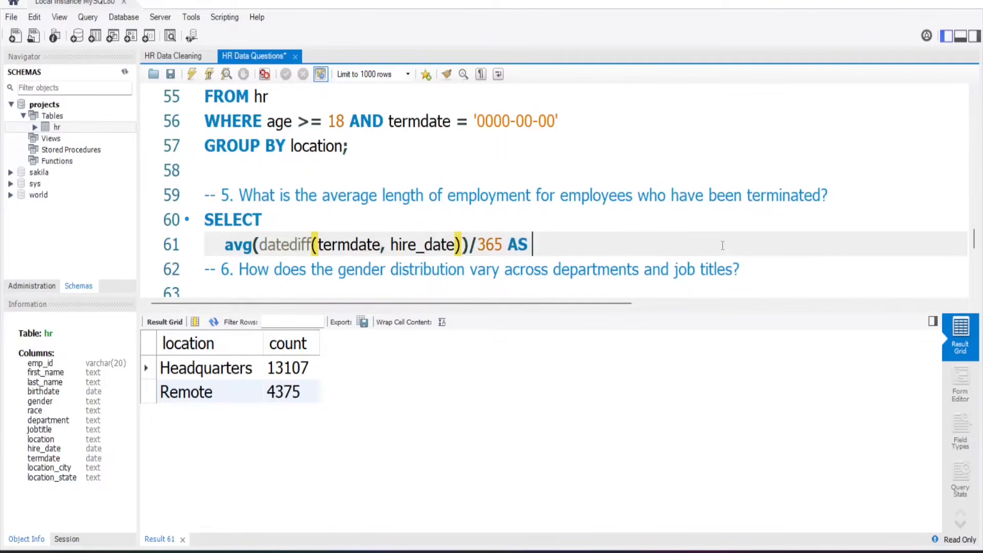
text(avg_length_)
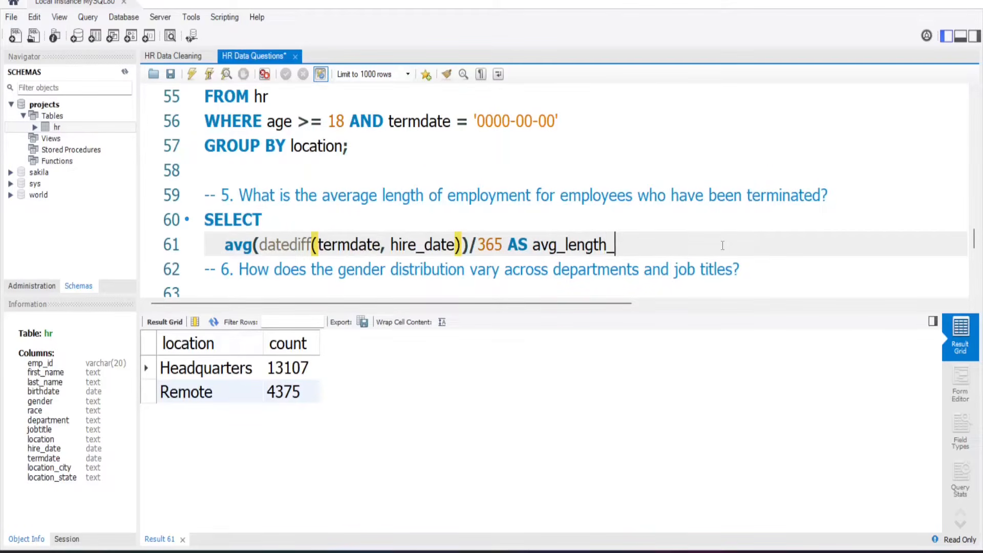
text(employment)
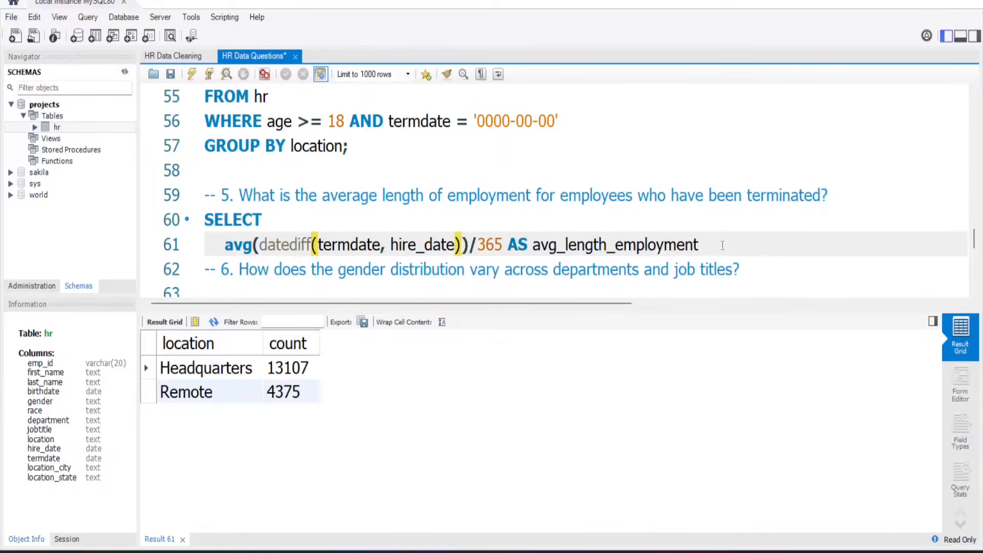
Add FROM hr on its own unindented line below the average length of employment expression.
key(Return)
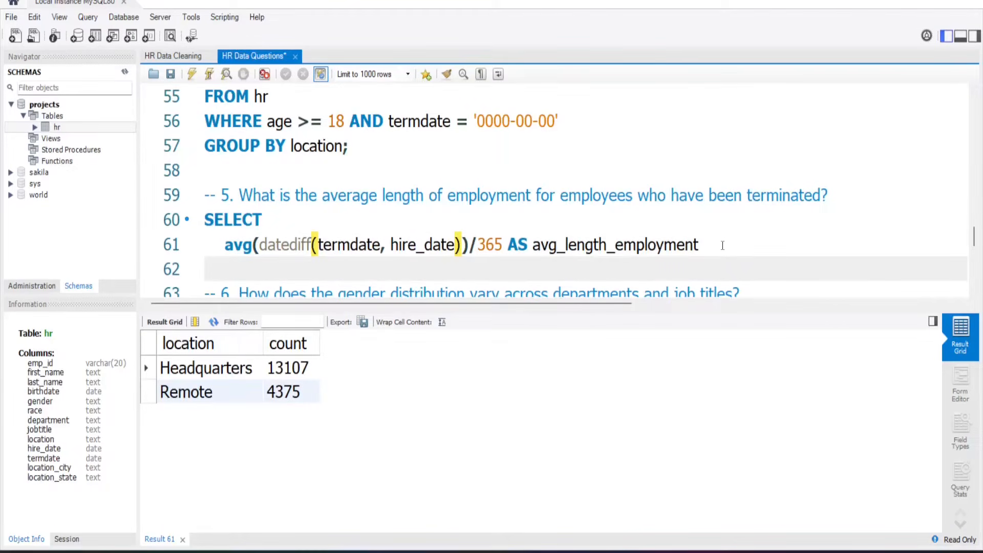
key(BackSpace)
text(FROM )
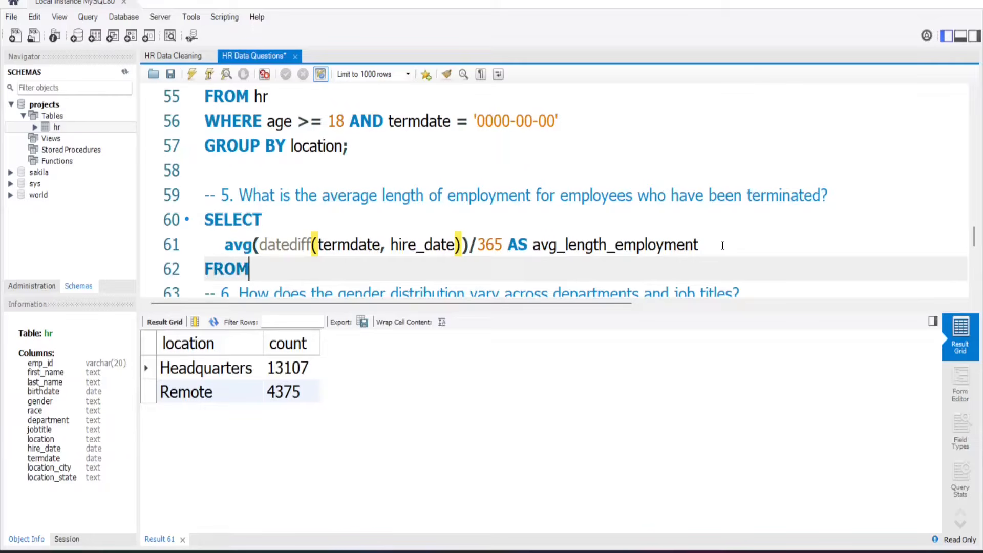
text(he)
key(BackSpace)
text(r)
key(Return)
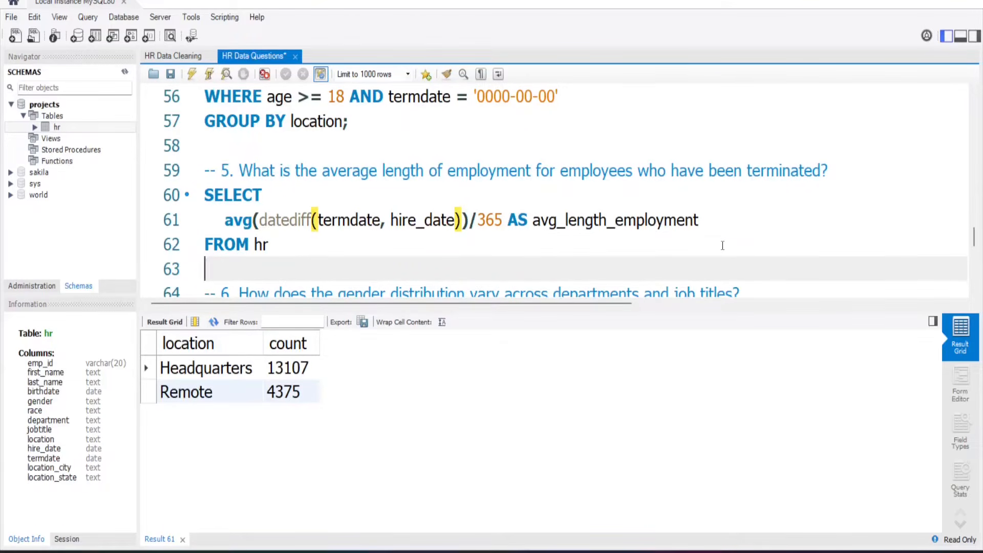
Add WHERE termdate <= curdate() AND termdate <> '0000-00-00' AND age >= 18; and run the employment length query.
text(WHERE termdate)
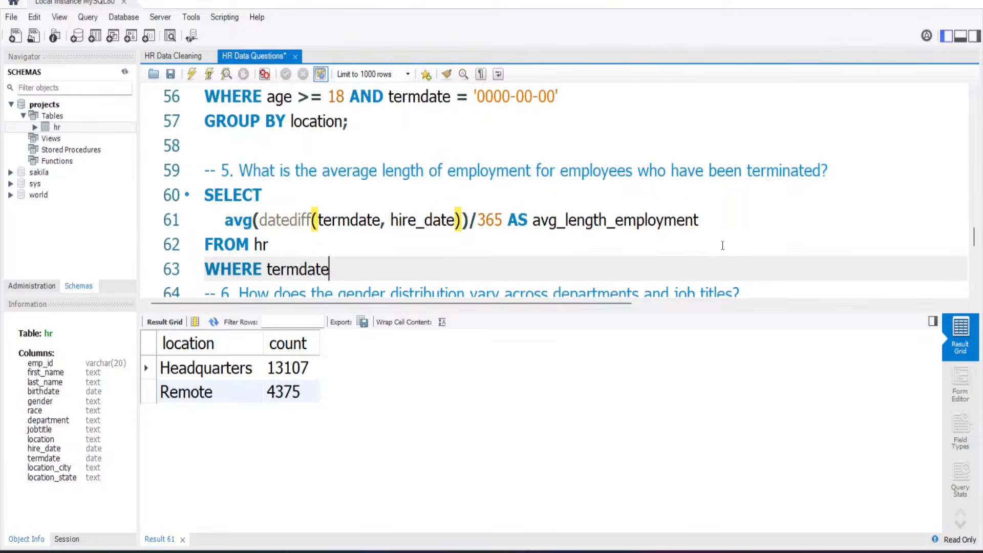
text( <= curdate)
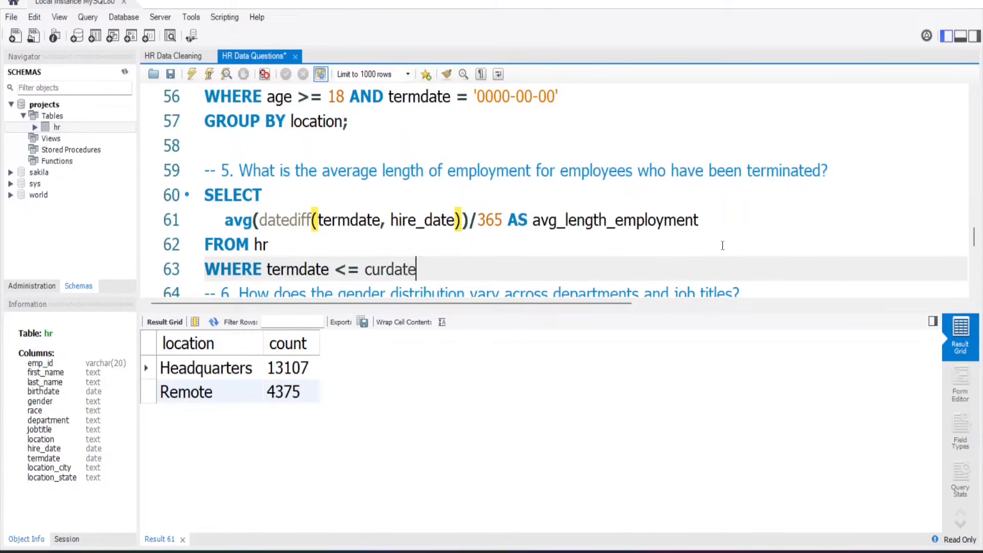
key(Return)
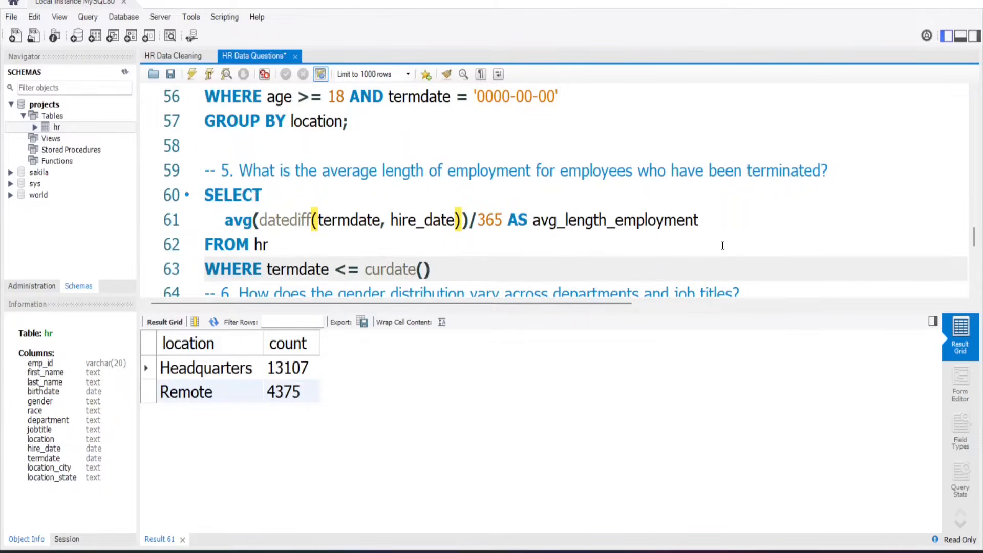
text(AND)
text(termdate)
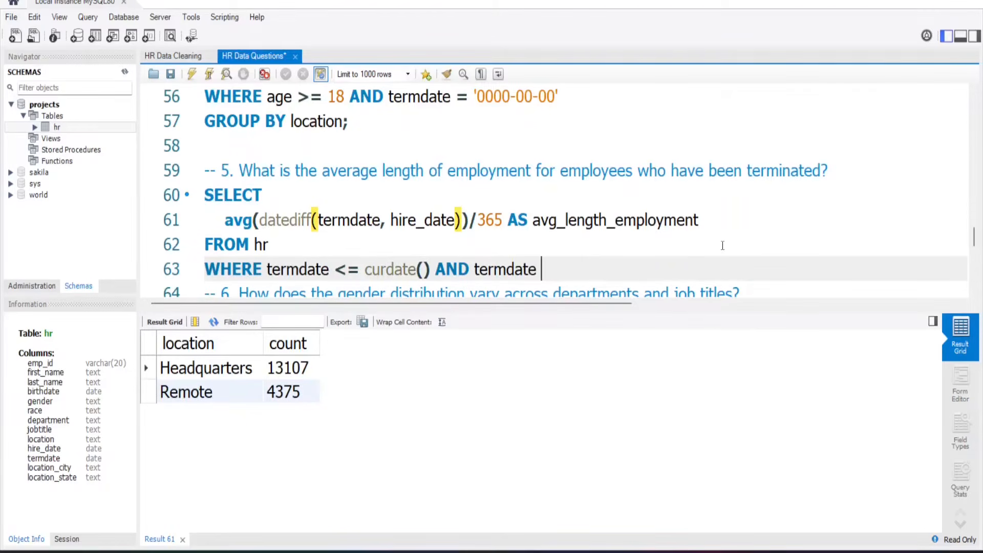
text( <> '0000)
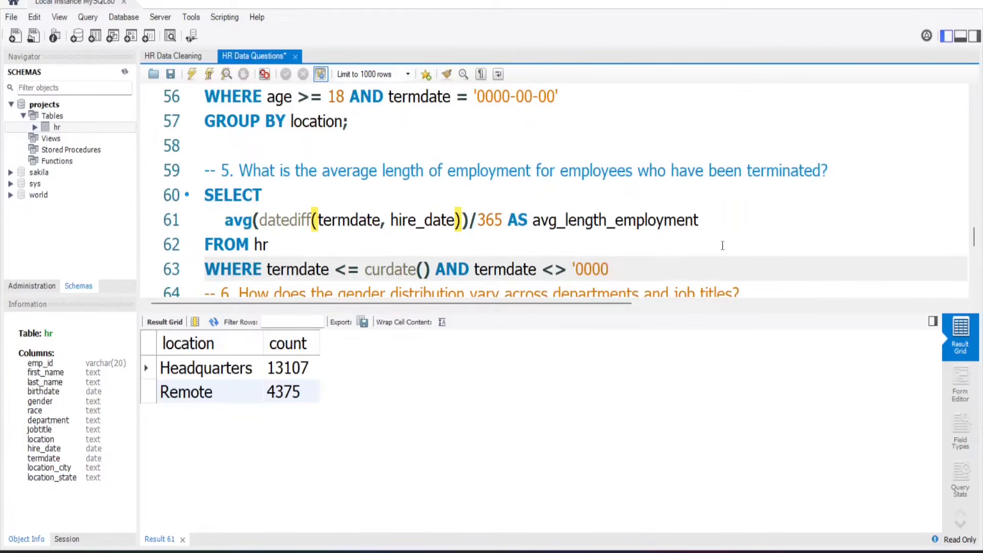
text(-00-00')
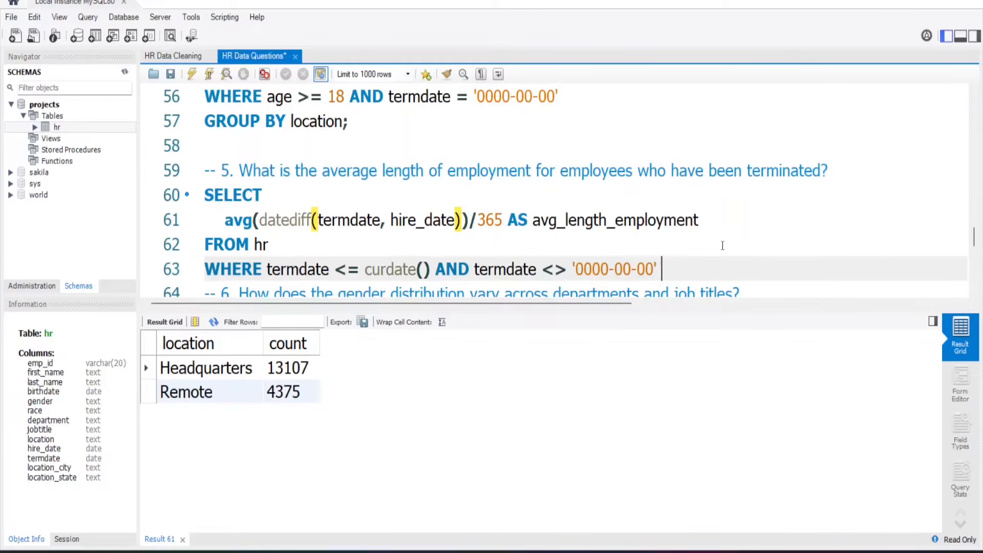
text(AND ag)
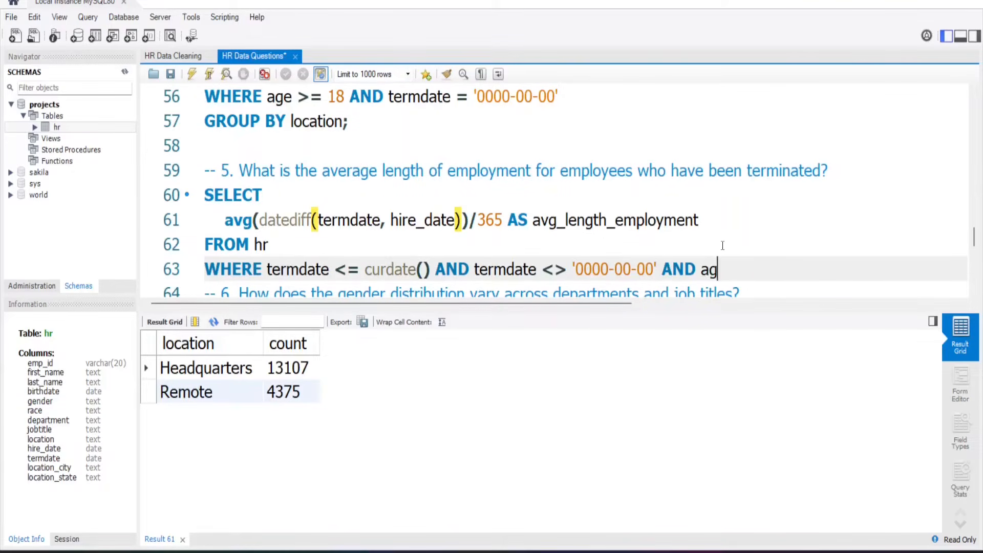
text(e >= 18)
text(;)
click(208, 74)
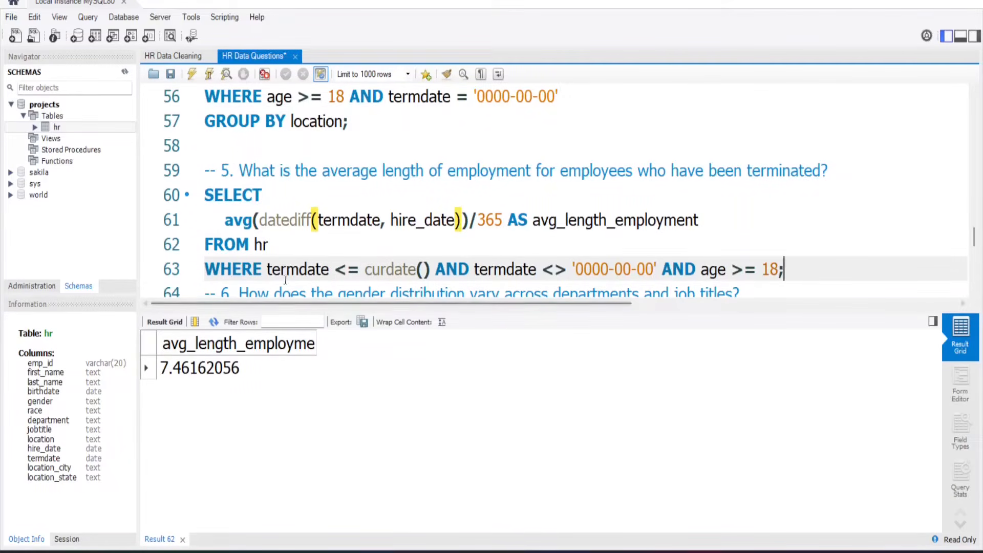
Wrap the average employment length expression in round() with 0 decimal places and rerun the question 5 query.
click(226, 220)
text(round()
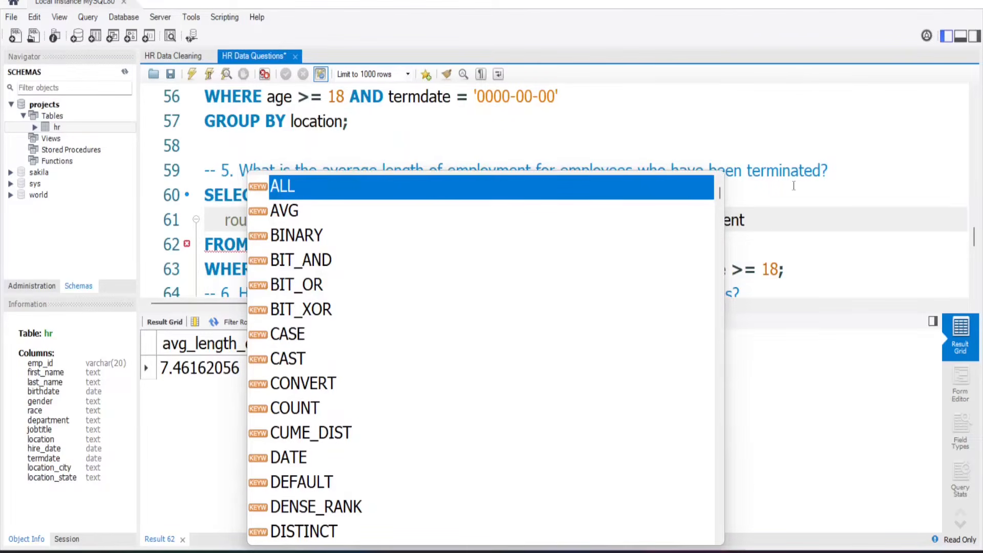
key(Escape)
click(587, 250)
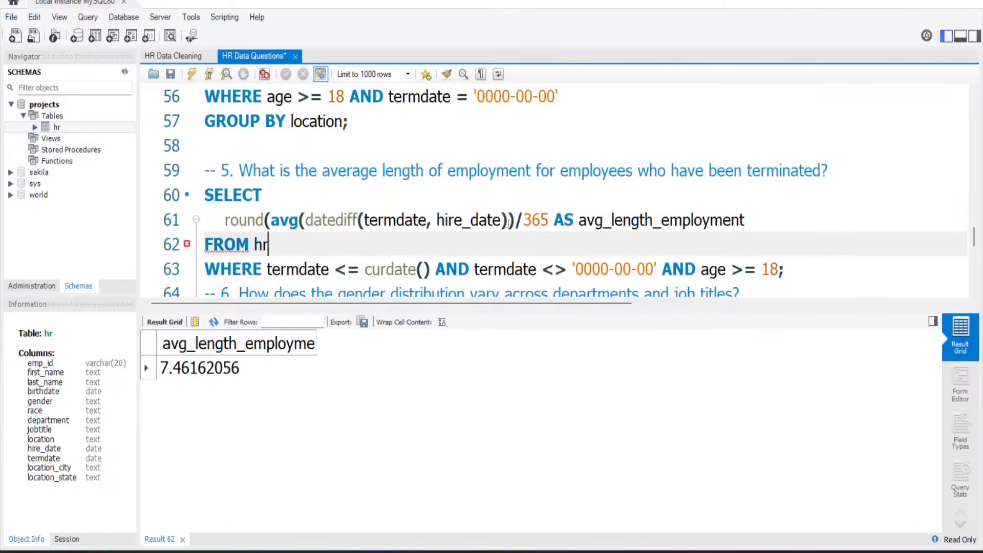
click(547, 215)
text(,0))
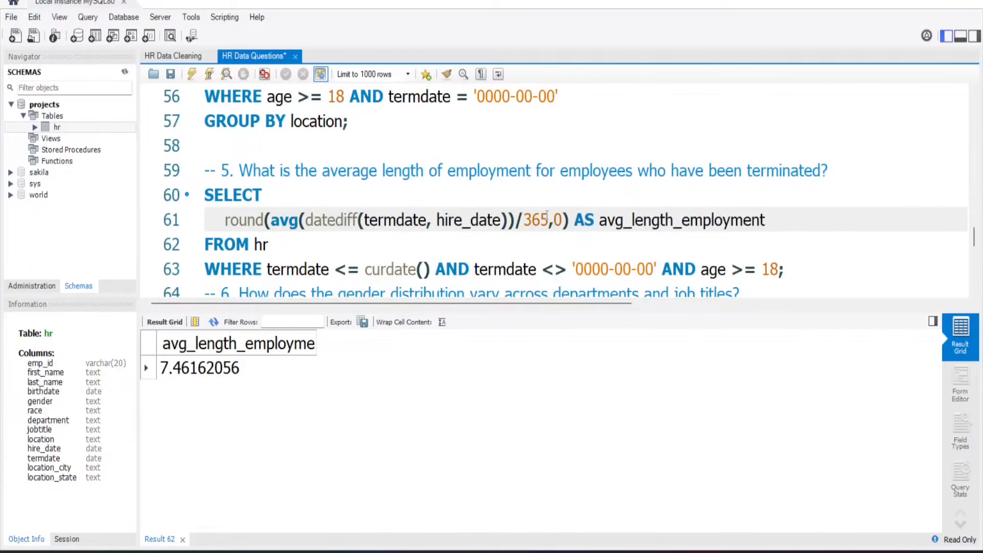
click(209, 73)
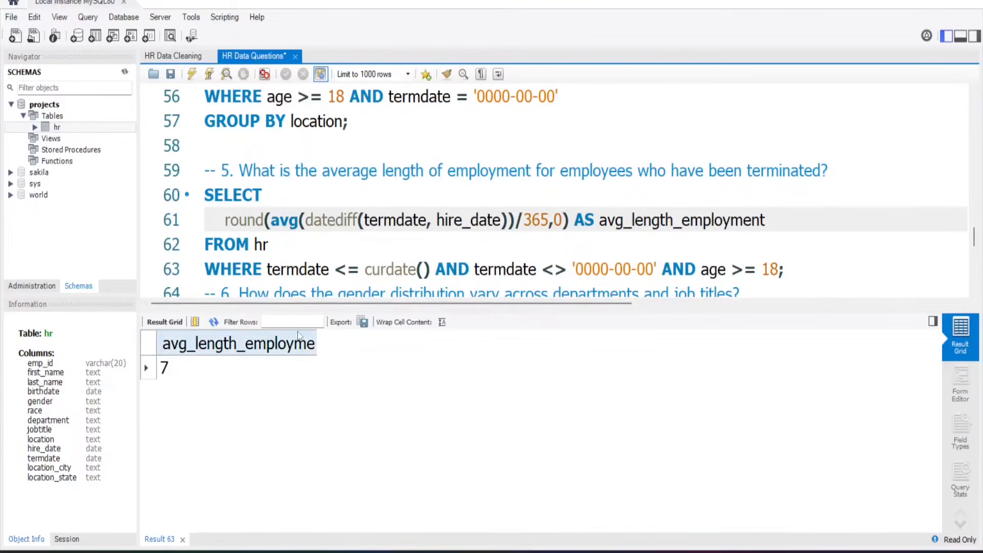
Export the question 5 result as a CSV file named avg_length_employment in the HR Data Analysis folder.
click(365, 322)
text(vg)
key(BackSpace)
key(BackSpace)
text(acg)
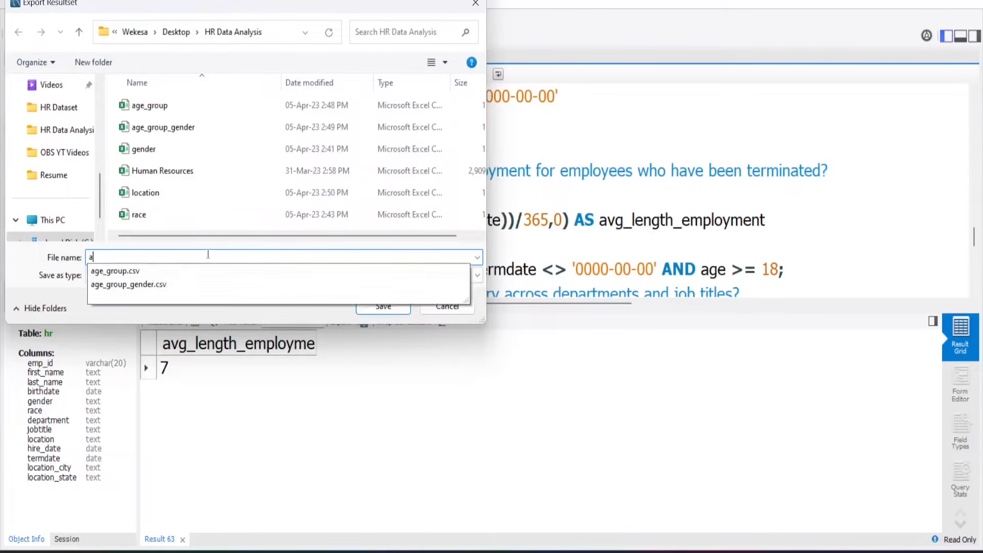
key(BackSpace)
key(BackSpace)
text(vg_length_employment)
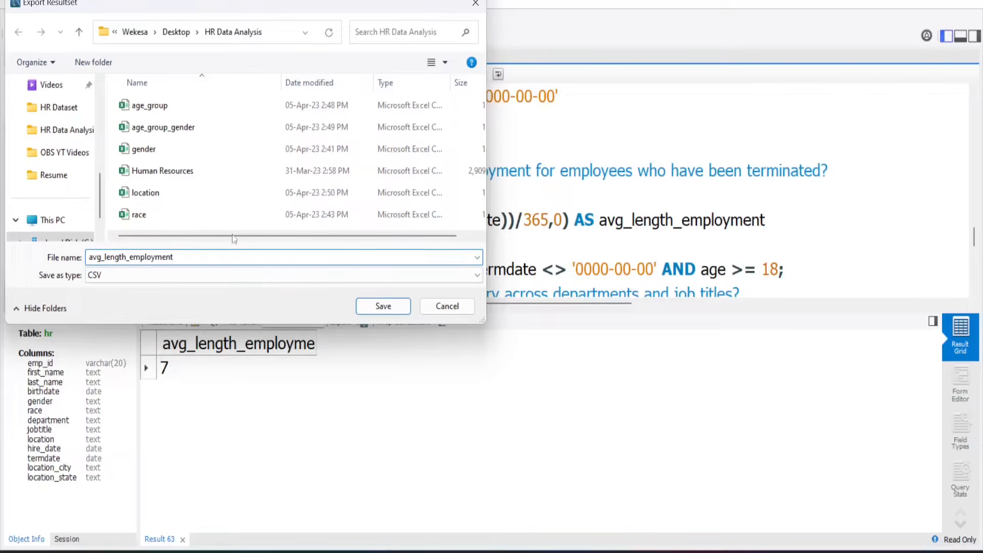
click(391, 307)
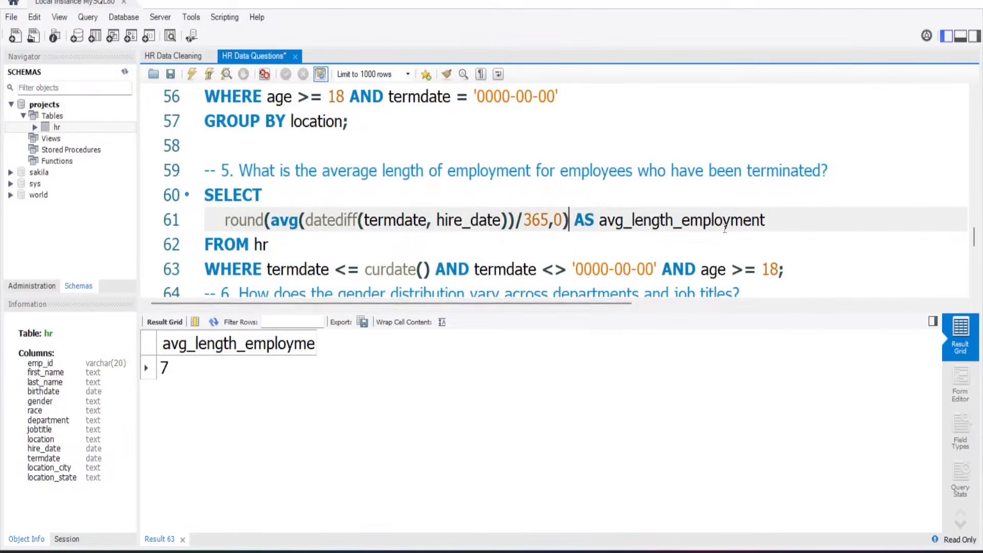
Add a blank line after the question 5 query and write SELECT department, gender, COUNT(*) AS count with FROM hr on its own line under question 6.
click(804, 271)
key(Return)
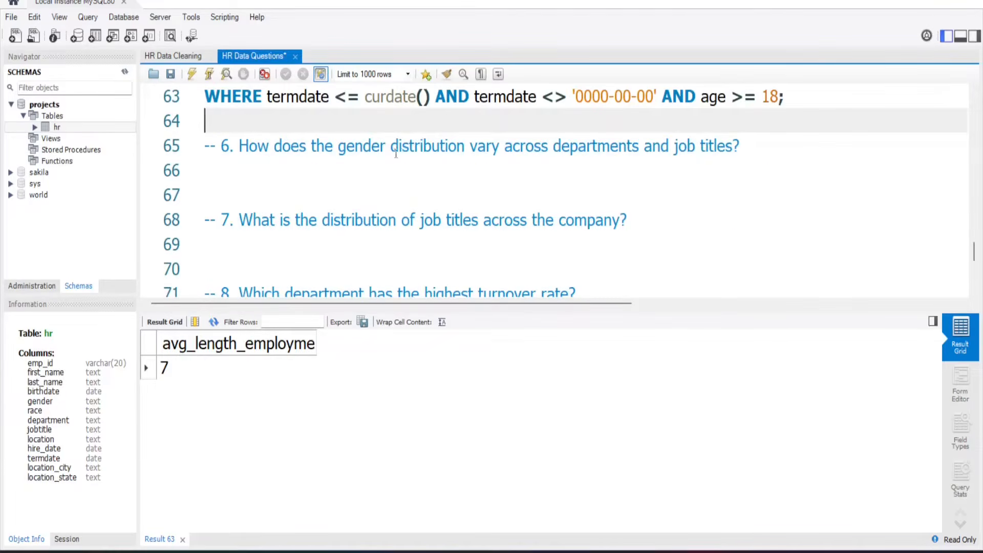
click(371, 167)
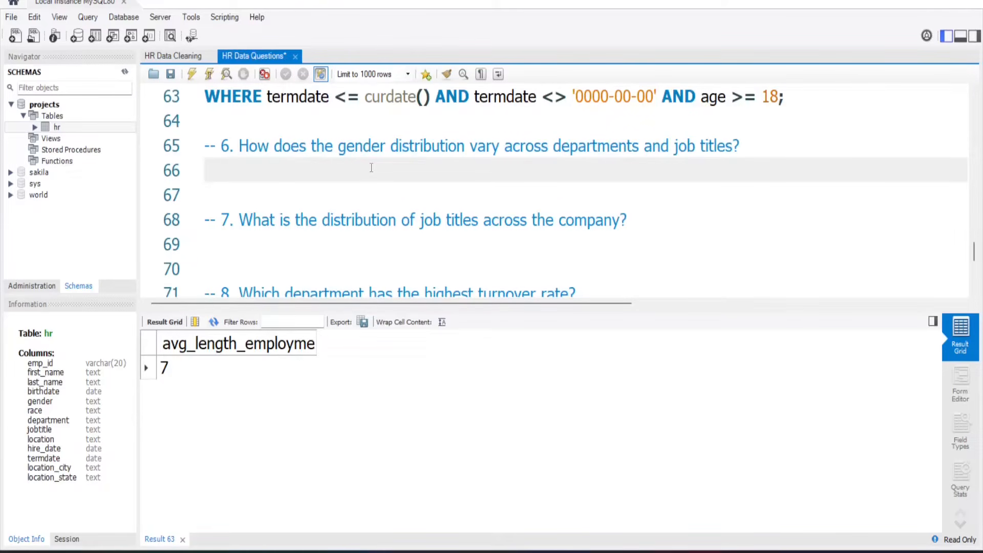
text(SELECT department, )
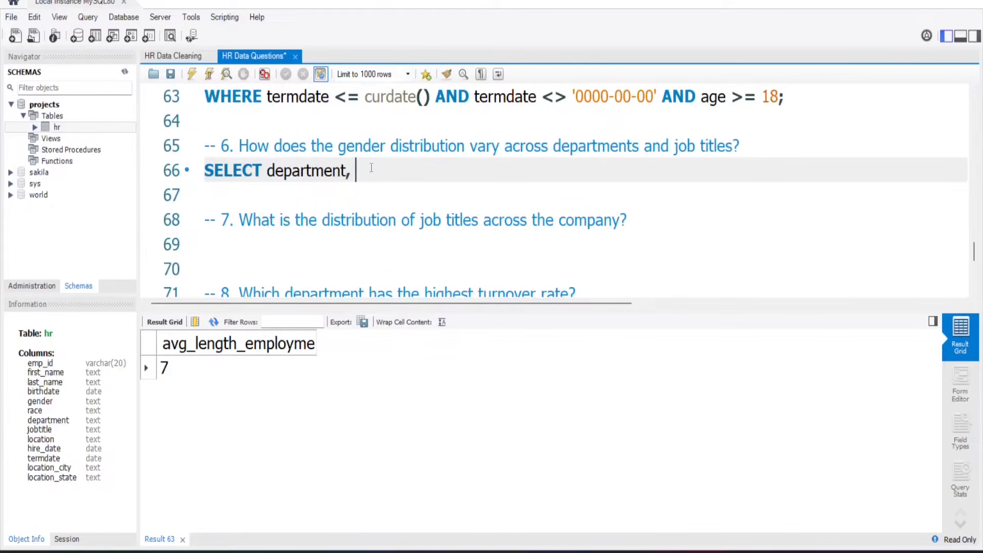
text(gender, COUNT(*) AS count)
key(Return)
text(FROM hr)
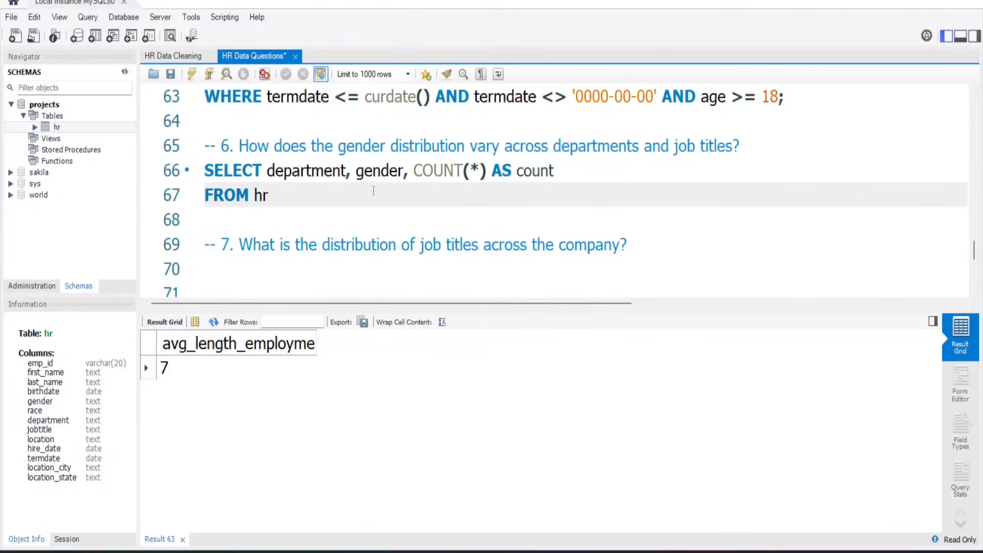
Copy WHERE age >= 18 AND termdate = '0000-00-00' from the question 4 location query and paste it below FROM hr in the question 6 query.
scroll(374, 191, up, 3)
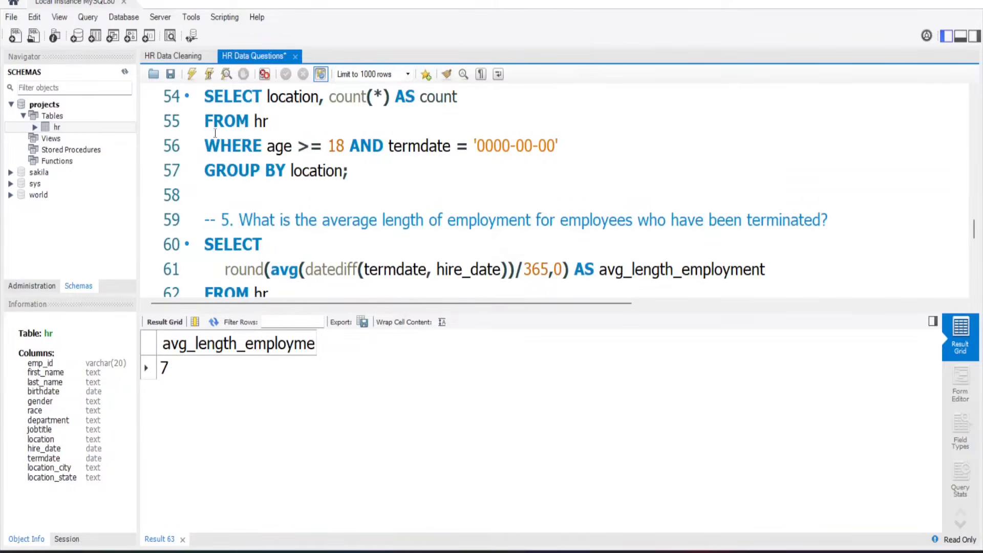
click(210, 145)
key(shift+End)
key(ctrl+c)
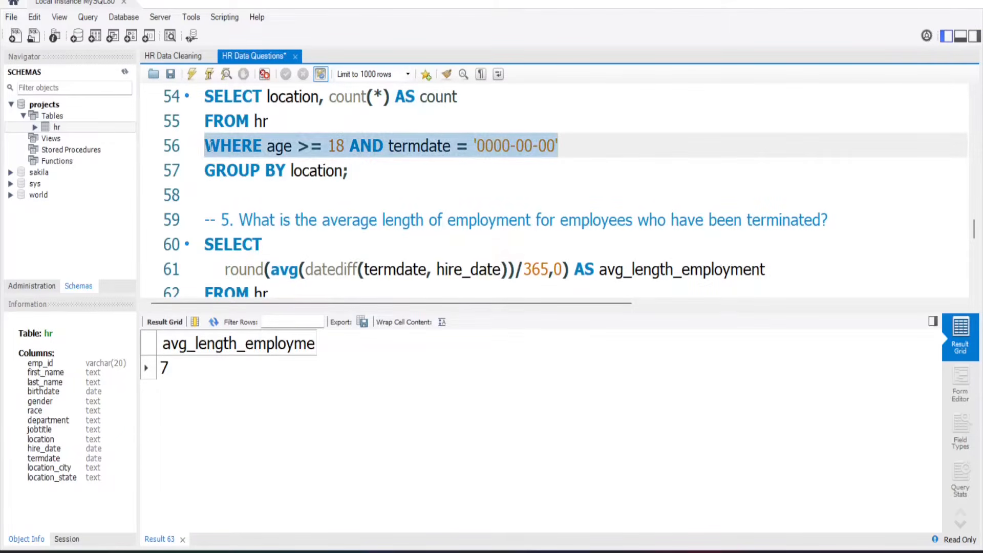
click(369, 178)
scroll(369, 179, down, 6)
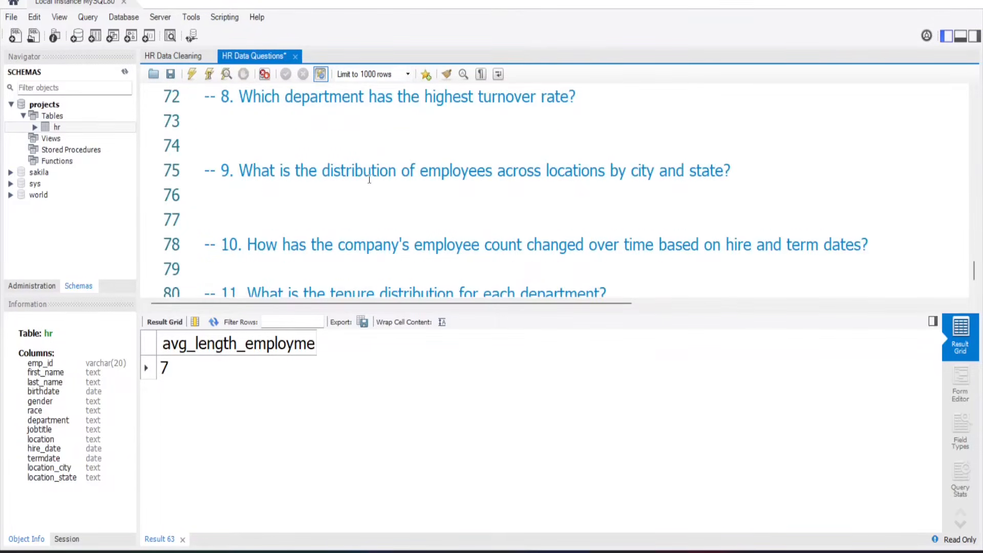
scroll(369, 179, up, 2)
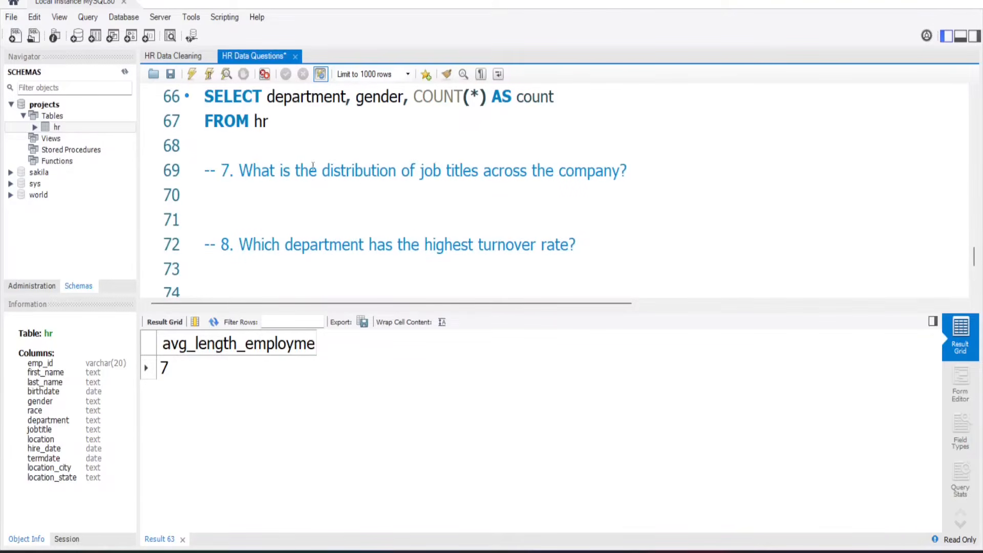
click(226, 142)
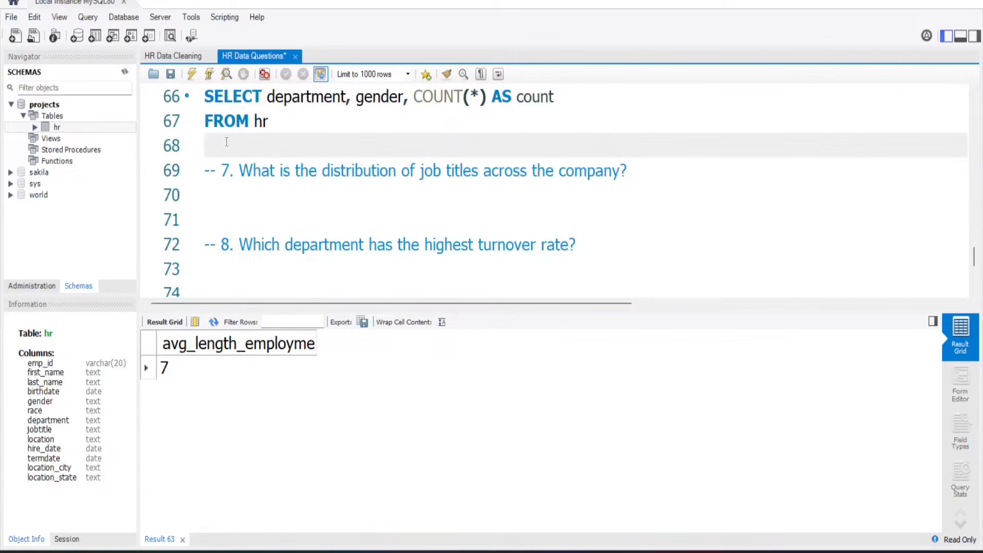
key(ctrl+v)
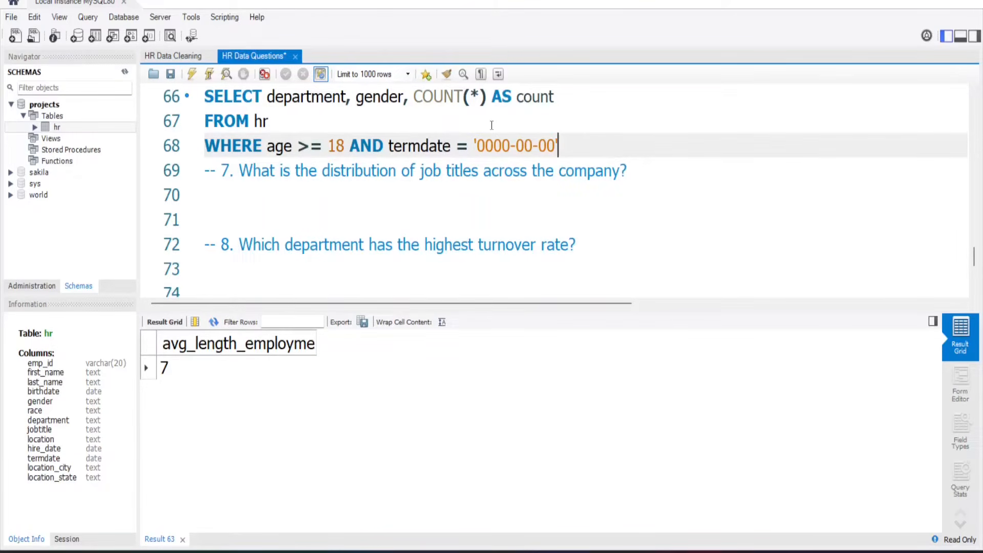
Add GROUP BY department, gender and ORDER BY department; on separate lines and run the question 6 query.
key(Return)
text(GROUP BY department)
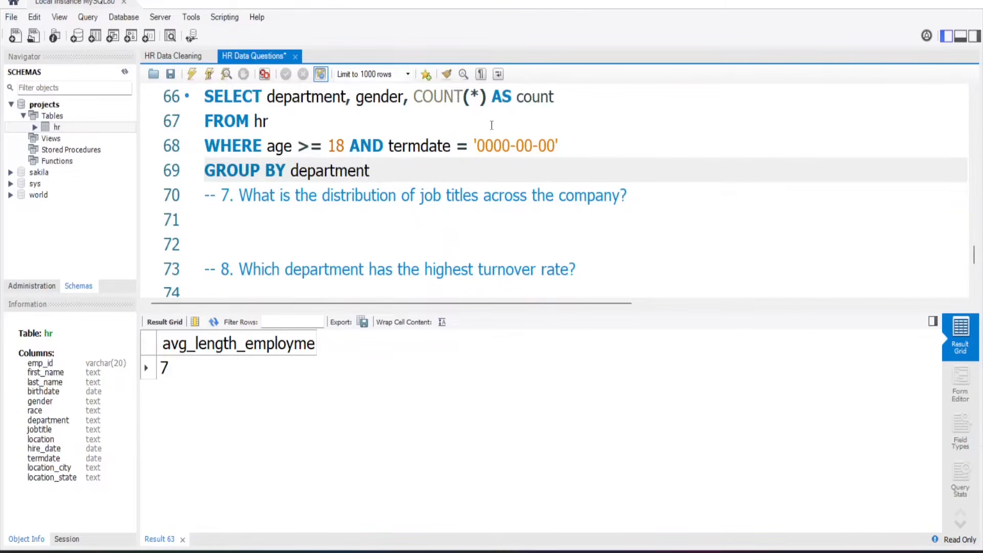
text(, gender)
key(Return)
text(ORDER BY)
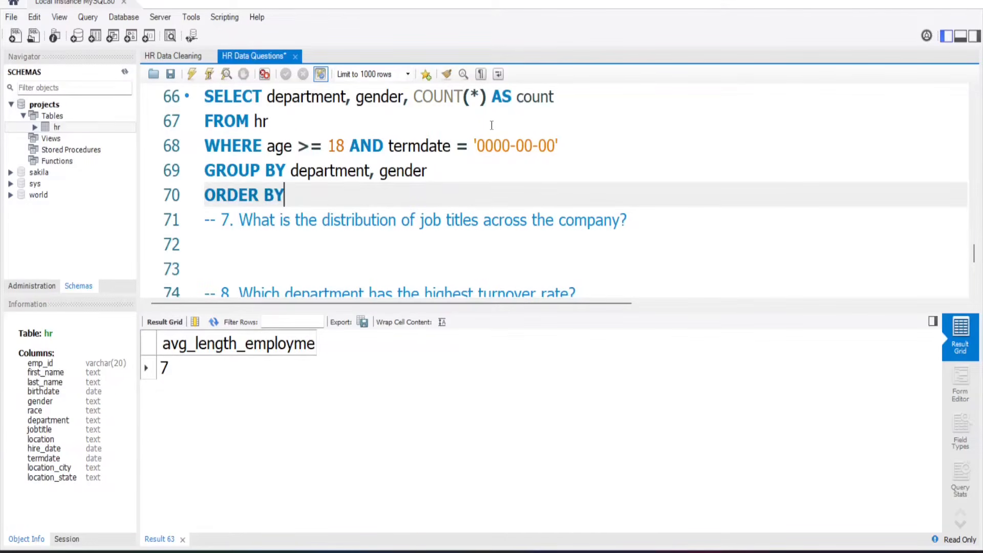
text( dep)
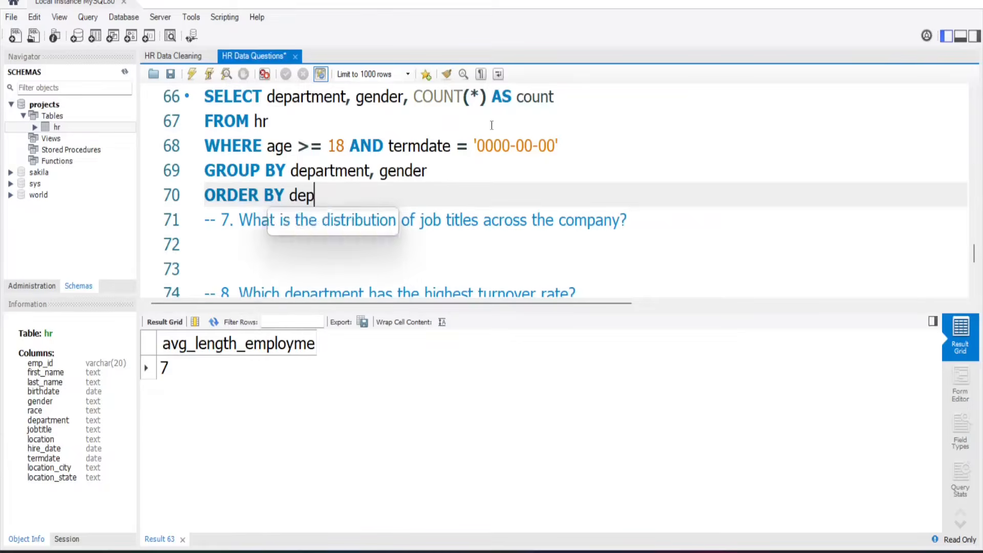
text(artment;)
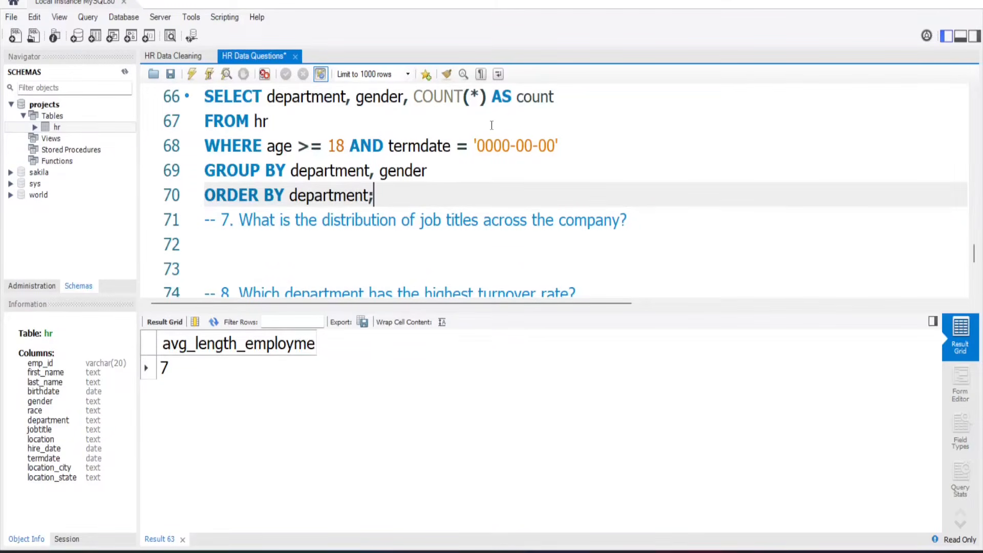
click(214, 74)
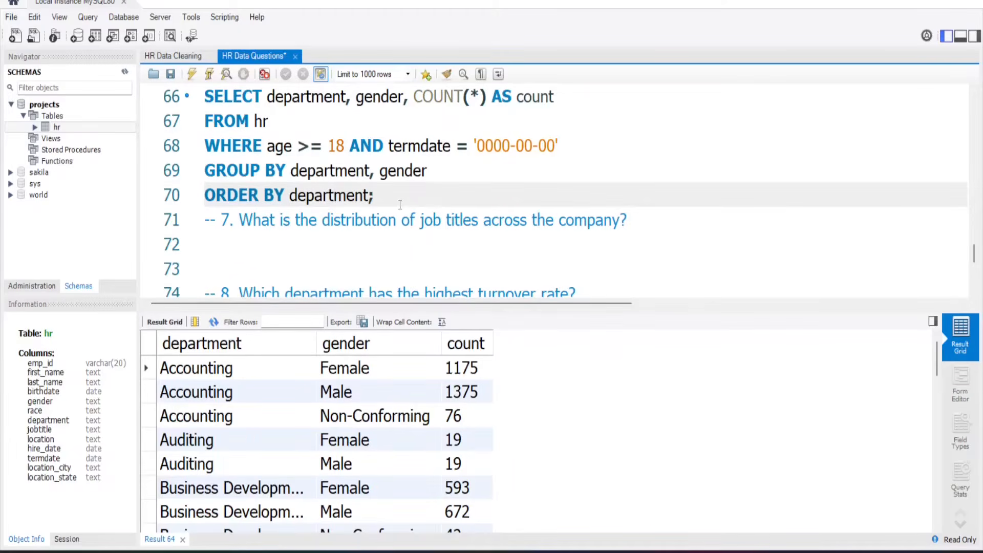
Add a blank line after the question 6 query and export its result as a CSV file named gender_dep.
key(Return)
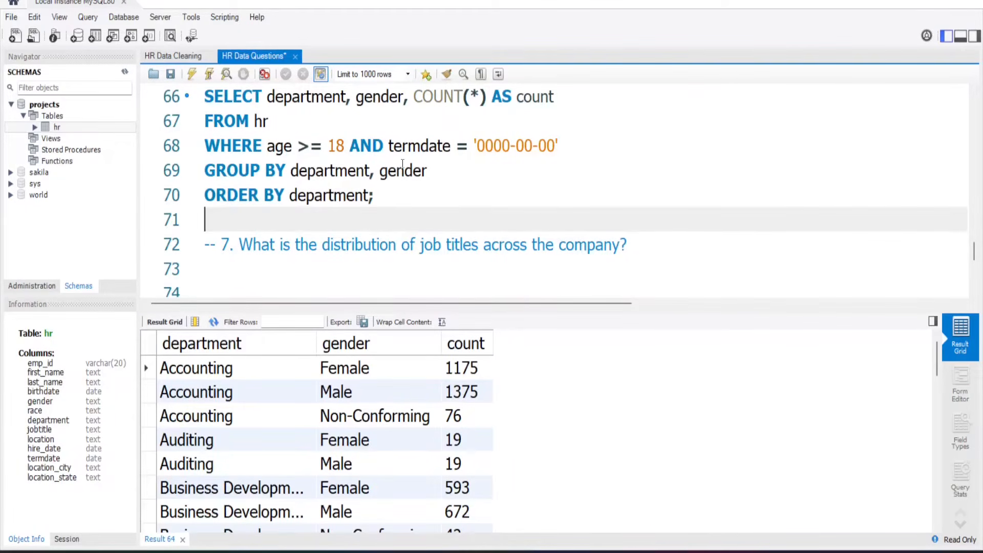
scroll(403, 164, up, 1)
scroll(402, 164, down, 1)
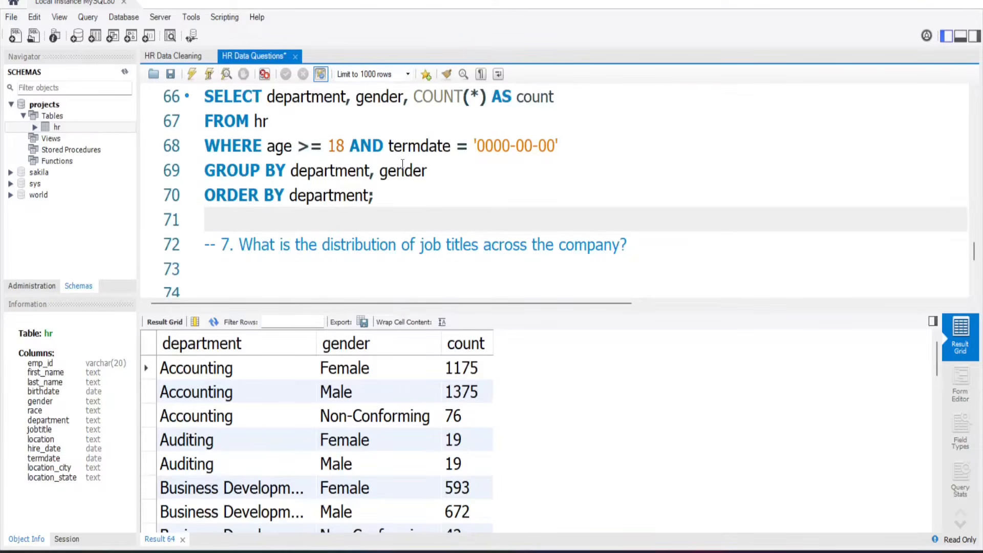
click(364, 322)
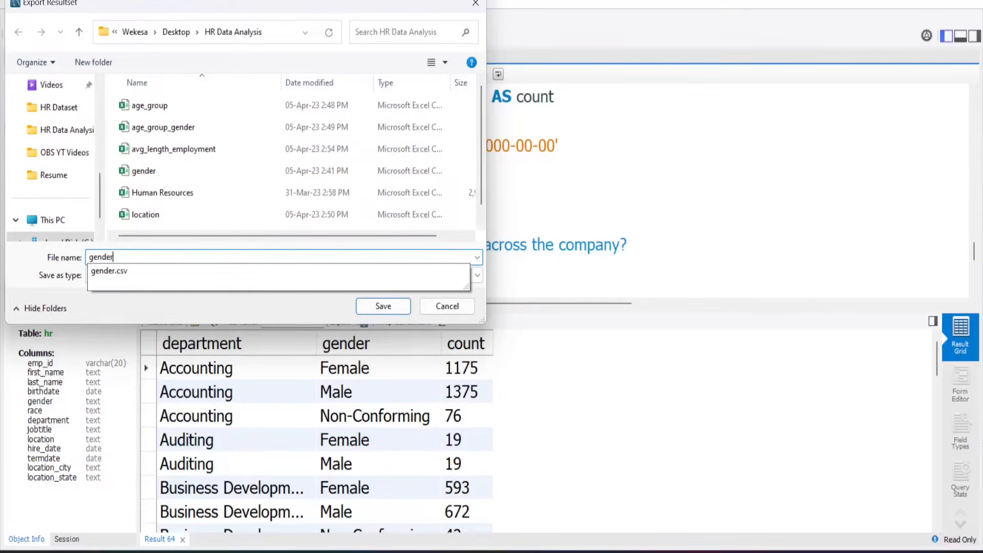
text(_dep)
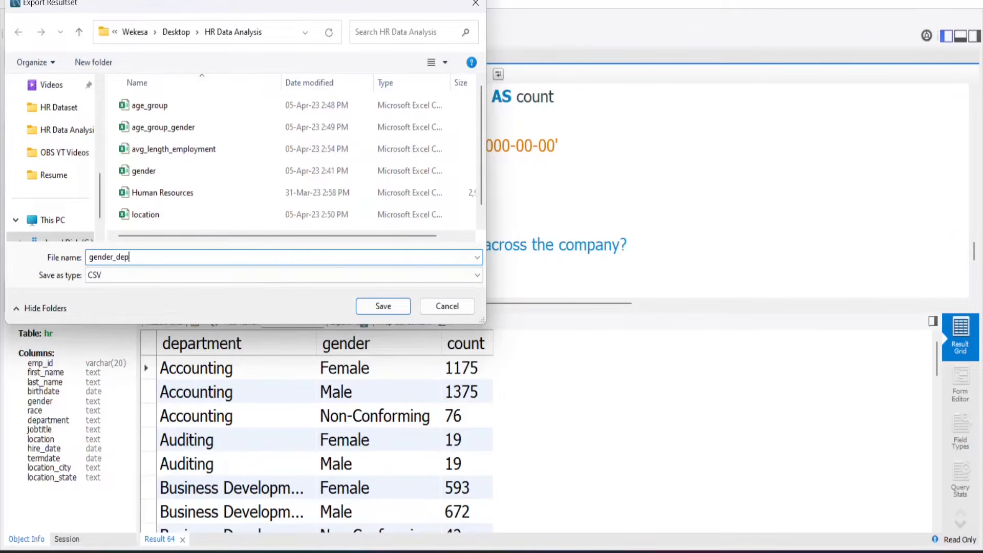
click(392, 304)
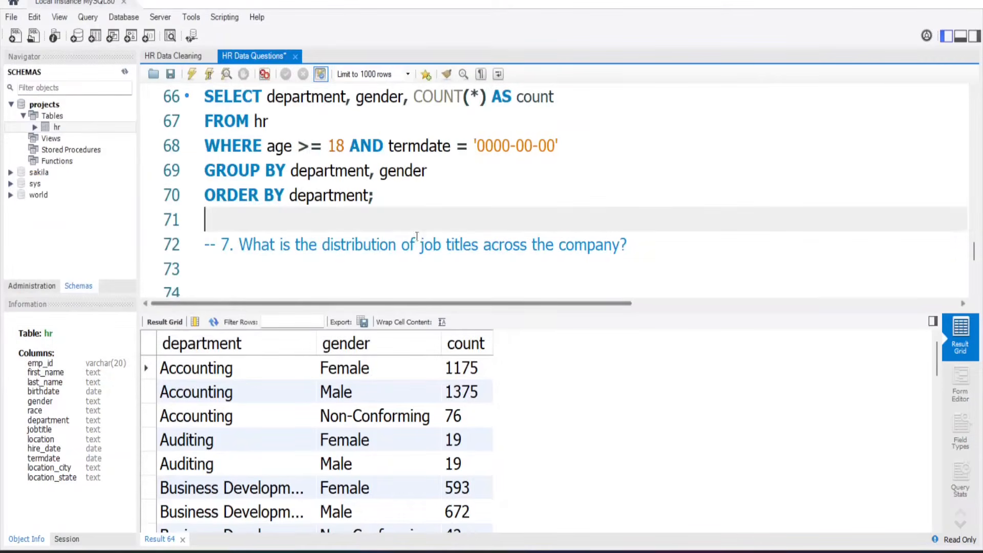
Under question 7, write SELECT jobtitle, count(*) AS count, FROM hr, and WHERE age >= 18 AND termdate = '0000-00-00' on separate lines.
click(328, 265)
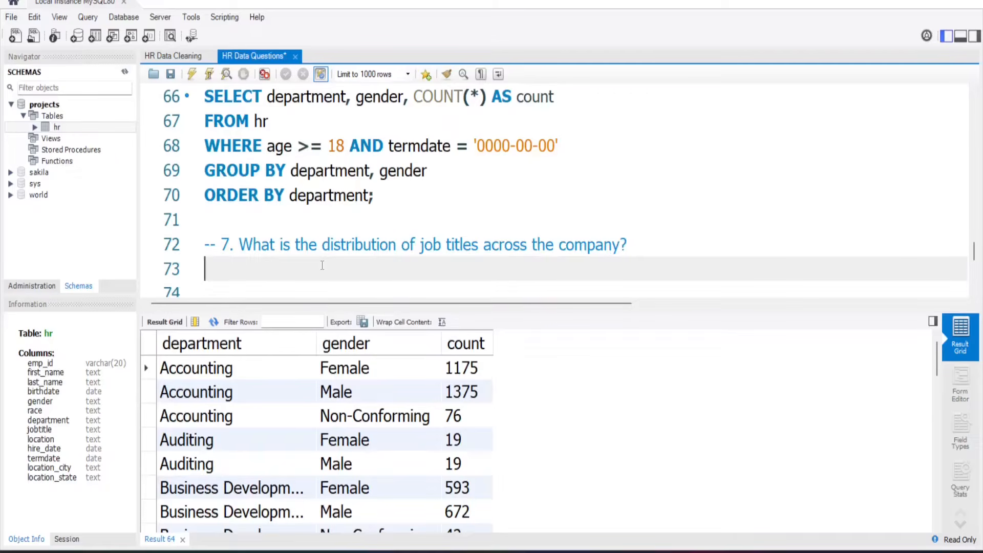
text(SELECT job)
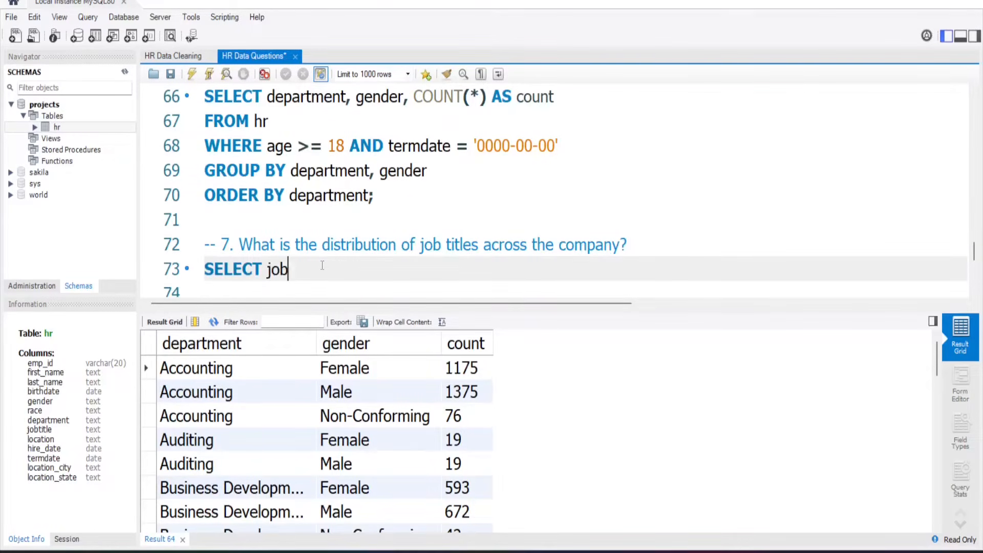
text(title, count(*))
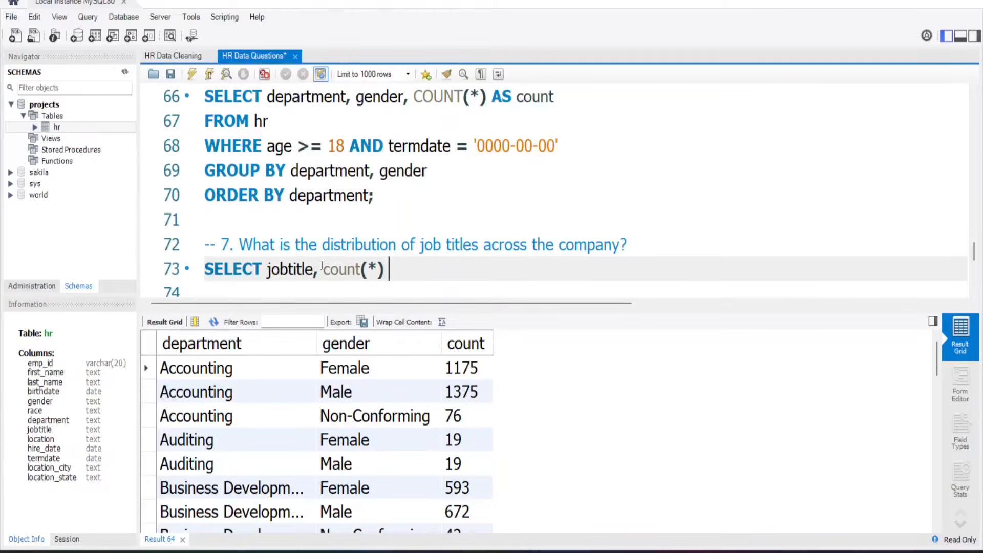
text( AS count)
key(Return)
text(FROM hr)
key(Return)
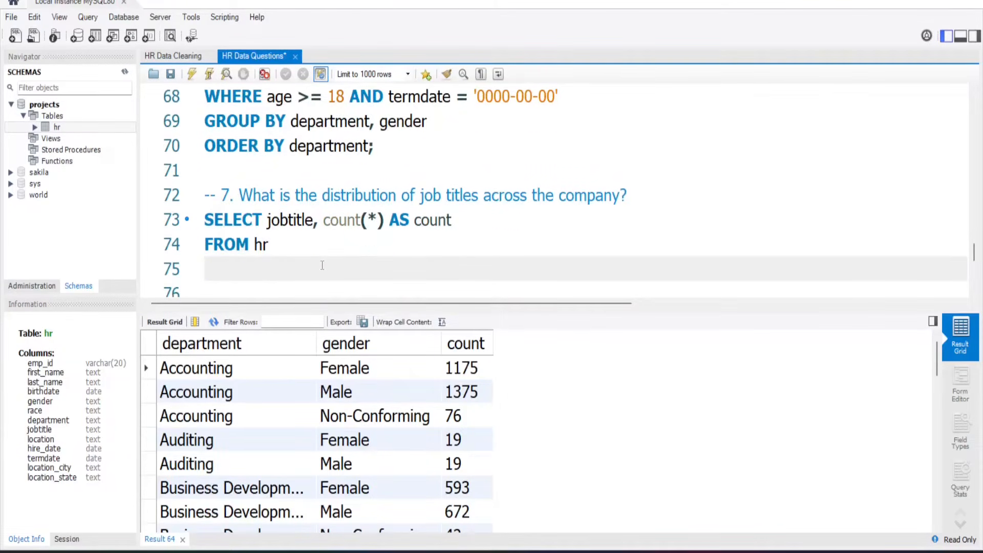
text(WHERE age >= 18 AND termdate = '0000-00-00')
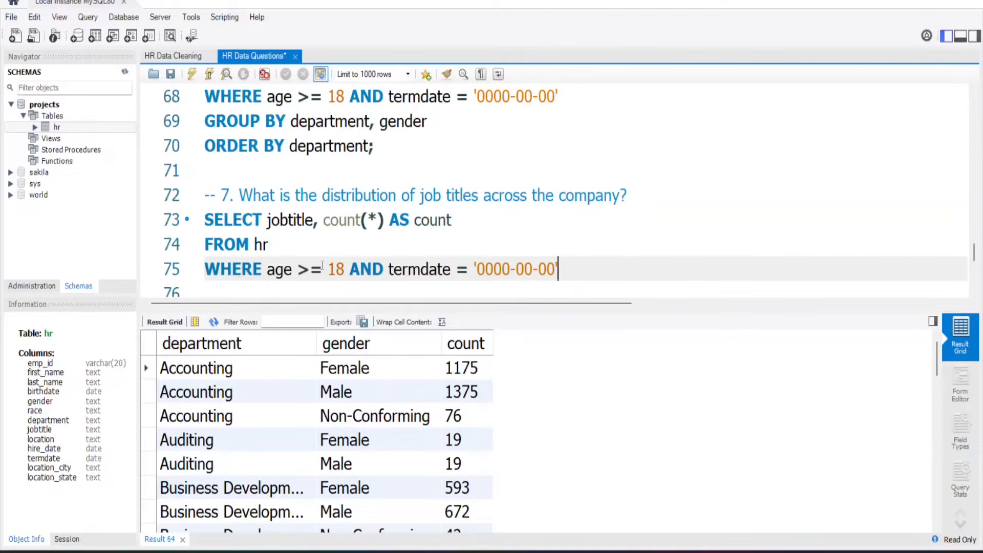
Add GROUP BY jobtitle and ORDER BY jobtitle DESC; on separate lines and run the question 7 query.
key(Return)
text(GR)
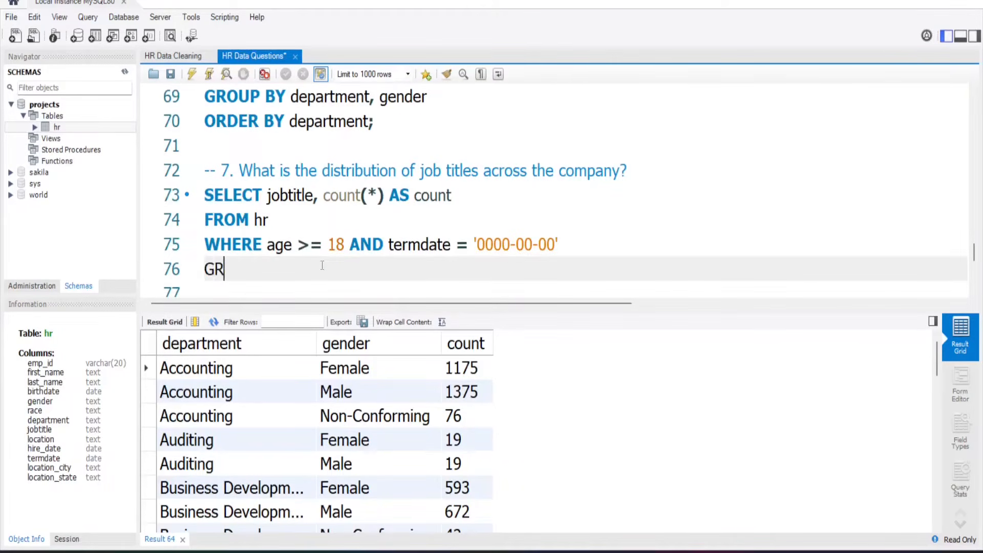
text(OUP BY j)
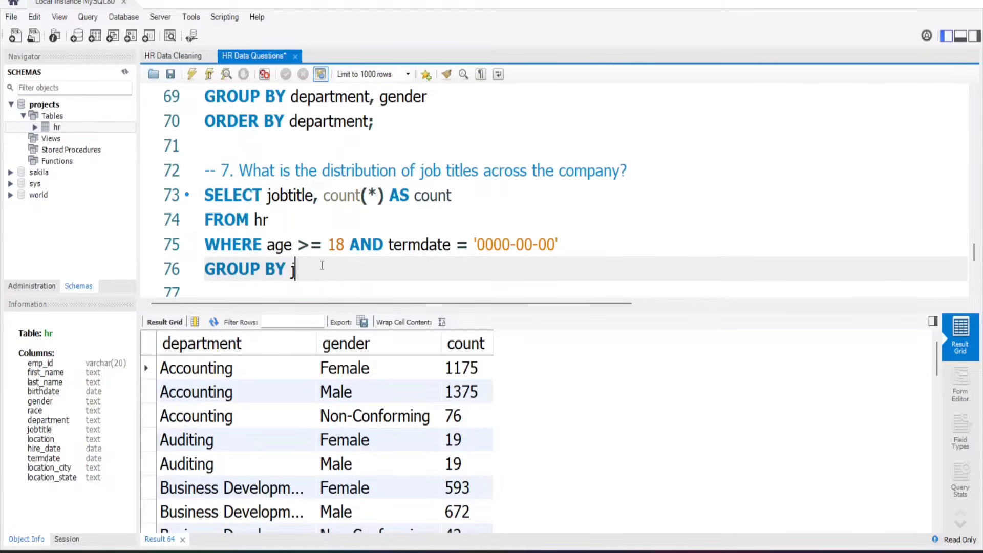
text(obtitle)
key(Return)
text(ORDER BY )
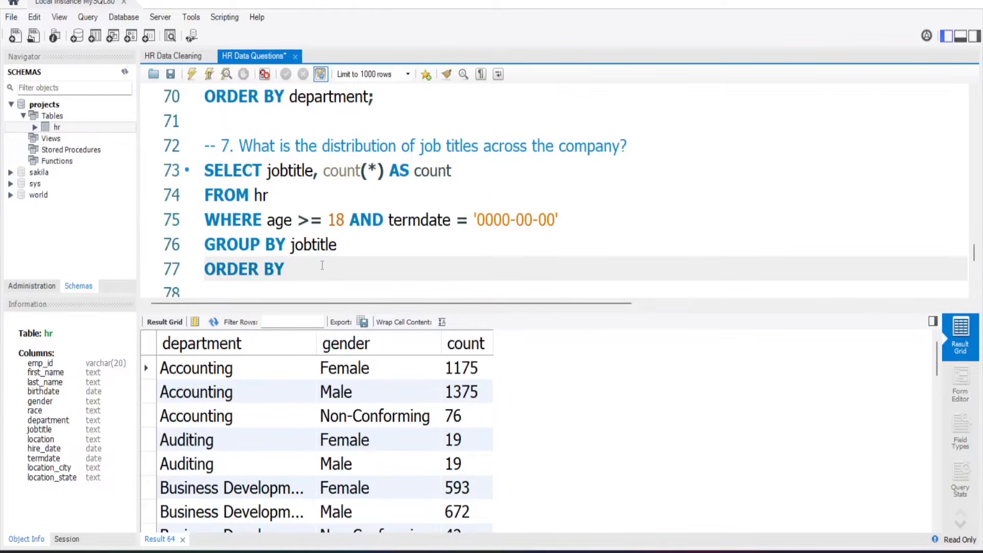
text(jobtitle DESC;)
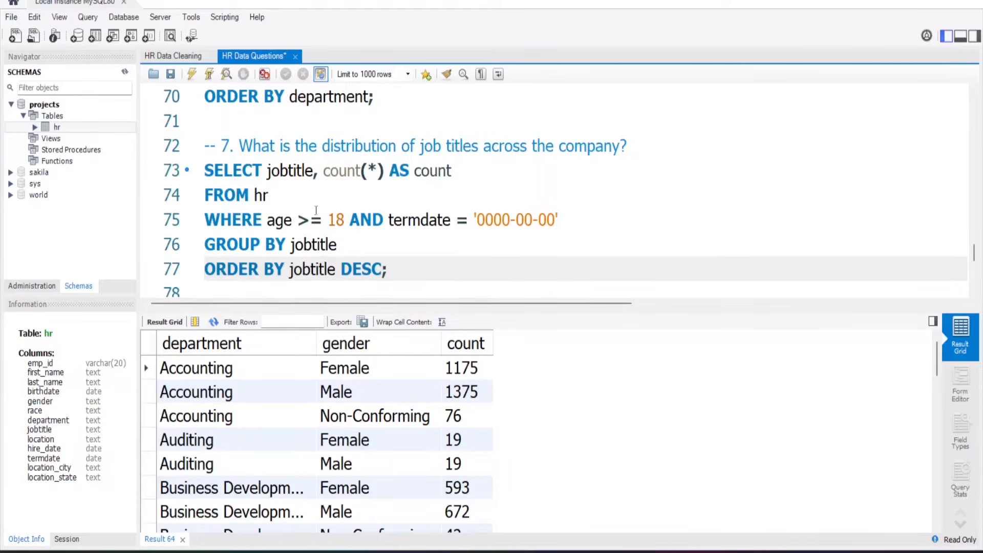
click(209, 74)
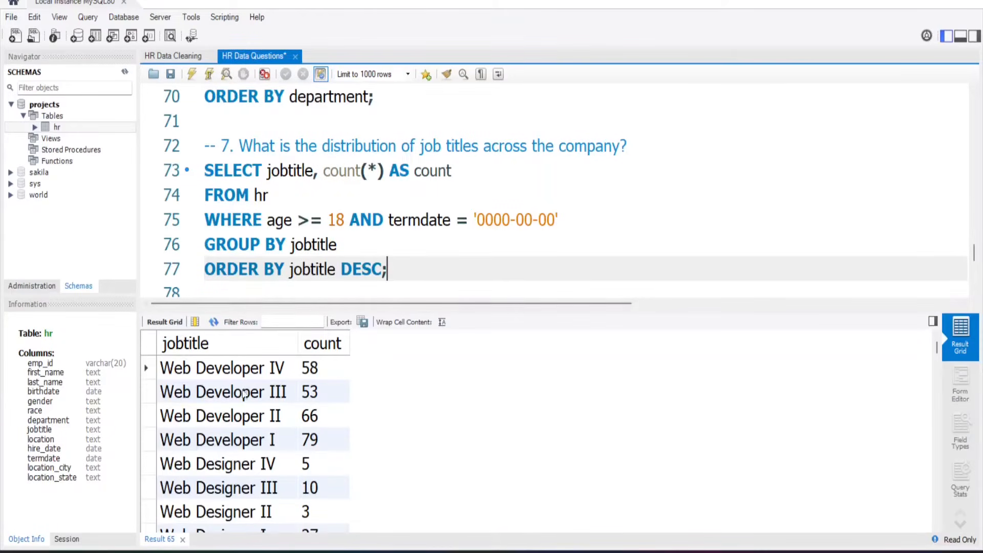
Look through the job title counts and export the result as a CSV file named jobtitle.
scroll(238, 485, down, 1)
scroll(237, 486, up, 1)
scroll(239, 485, down, 1)
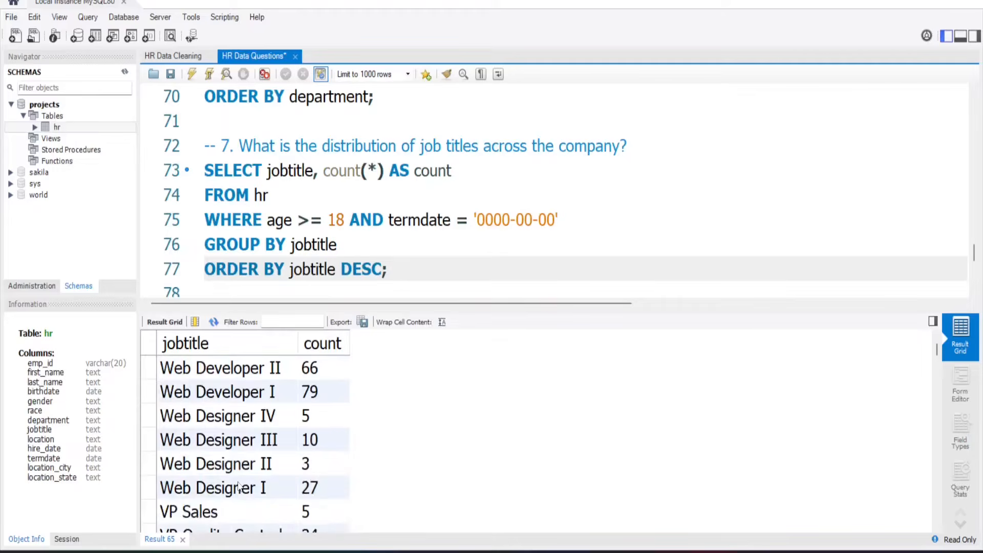
scroll(239, 485, down, 1)
scroll(238, 485, down, 1)
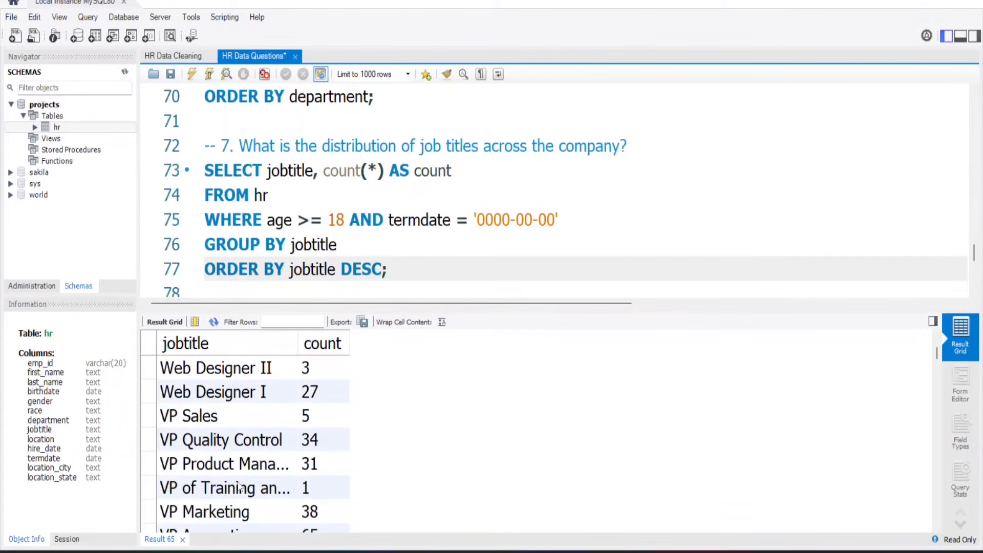
click(364, 324)
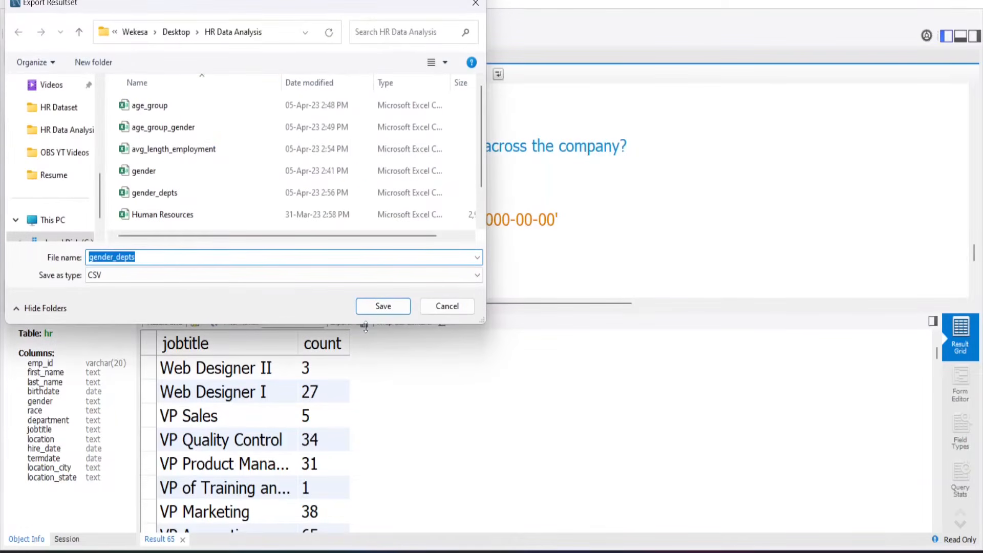
text(jobtitle)
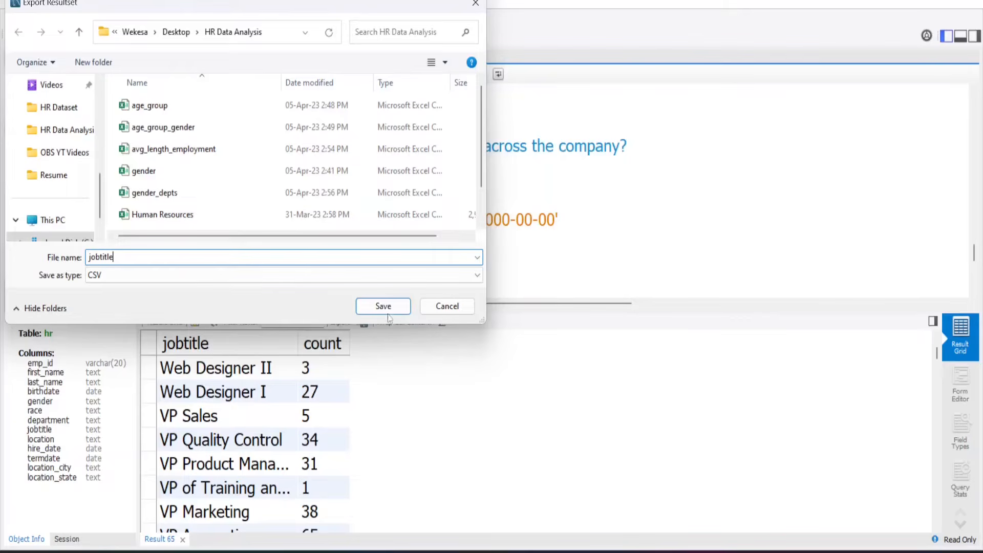
click(390, 311)
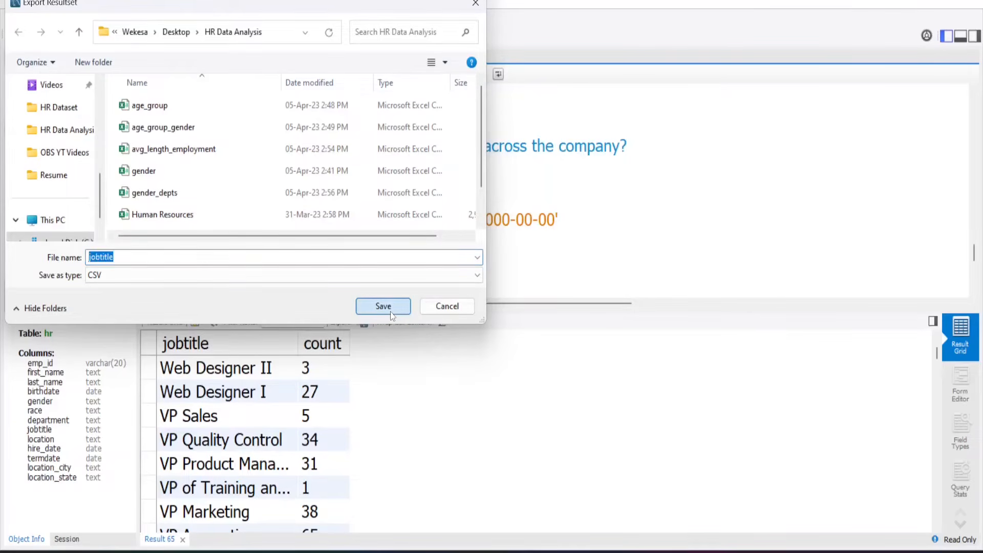
Under question 8, start a query with SELECT department, and the indented columns total_count, and terminated_count, on separate lines.
scroll(412, 257, down, 2)
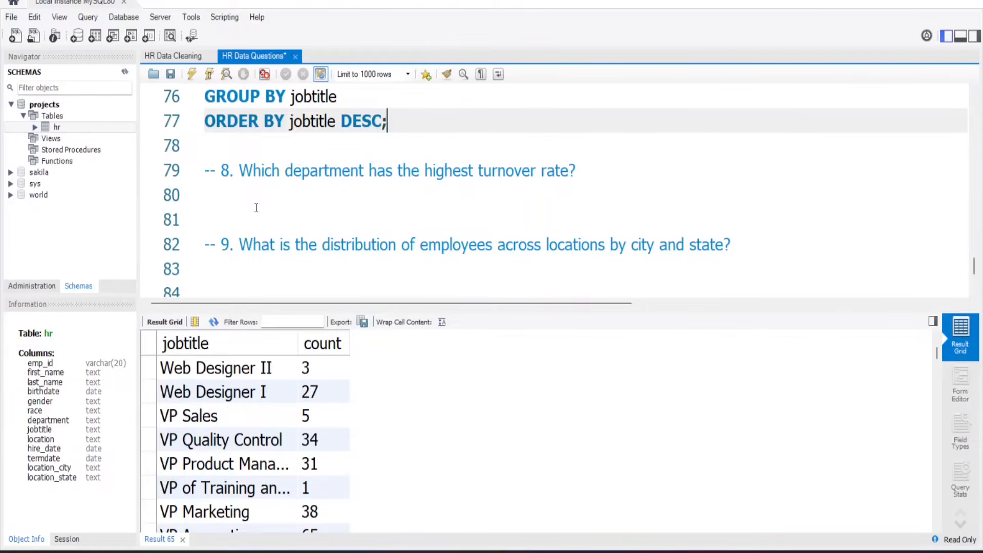
click(239, 190)
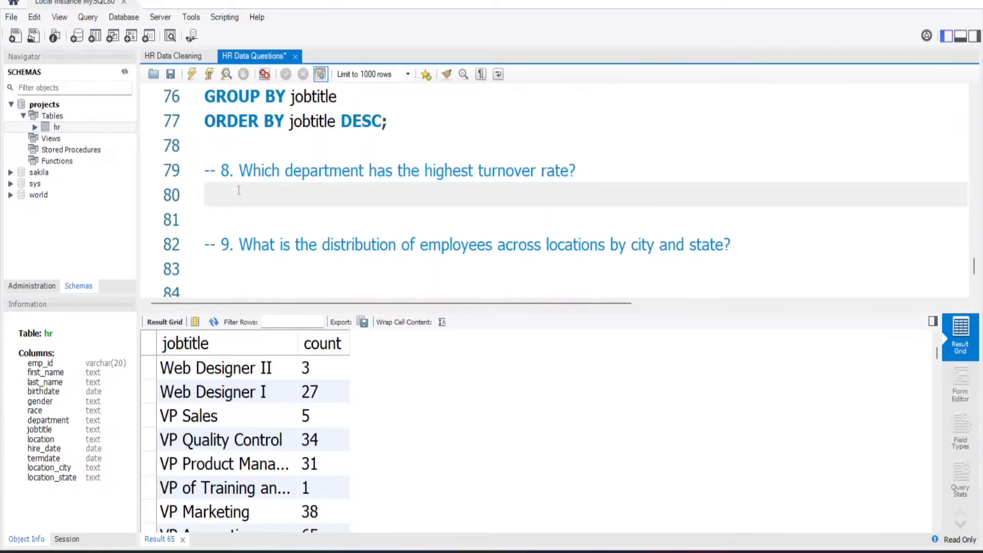
text(SELECT department,)
key(Return)
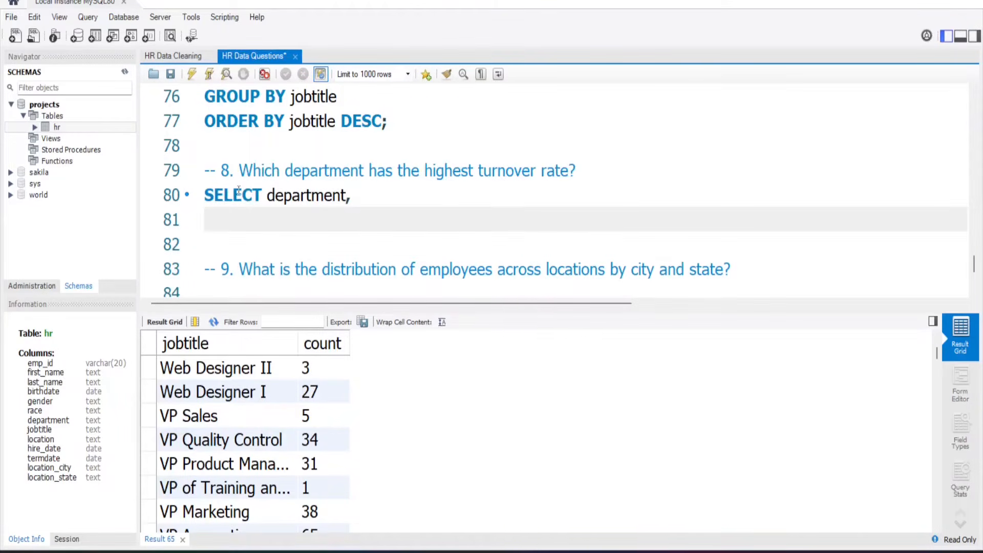
key(Tab)
text(total_count,)
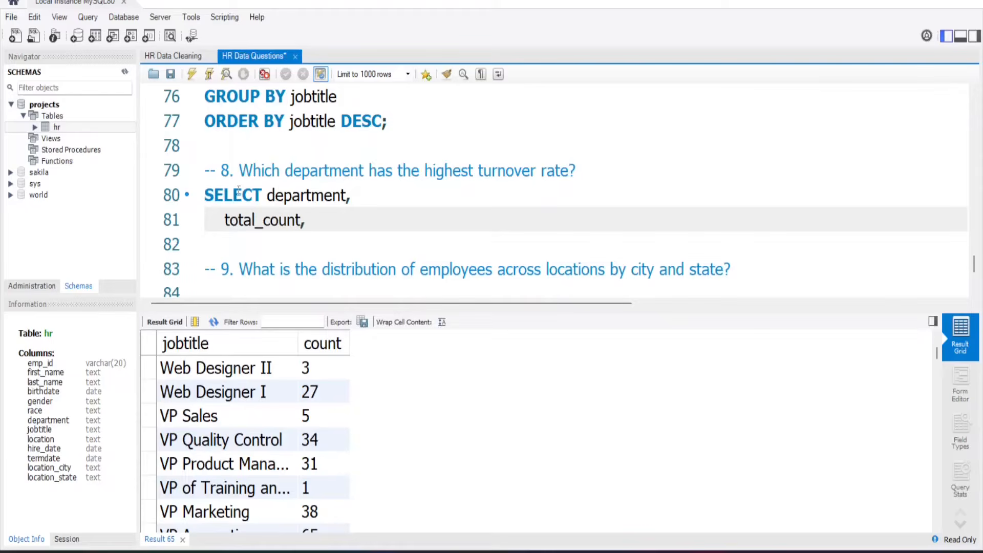
key(Return)
text(termi)
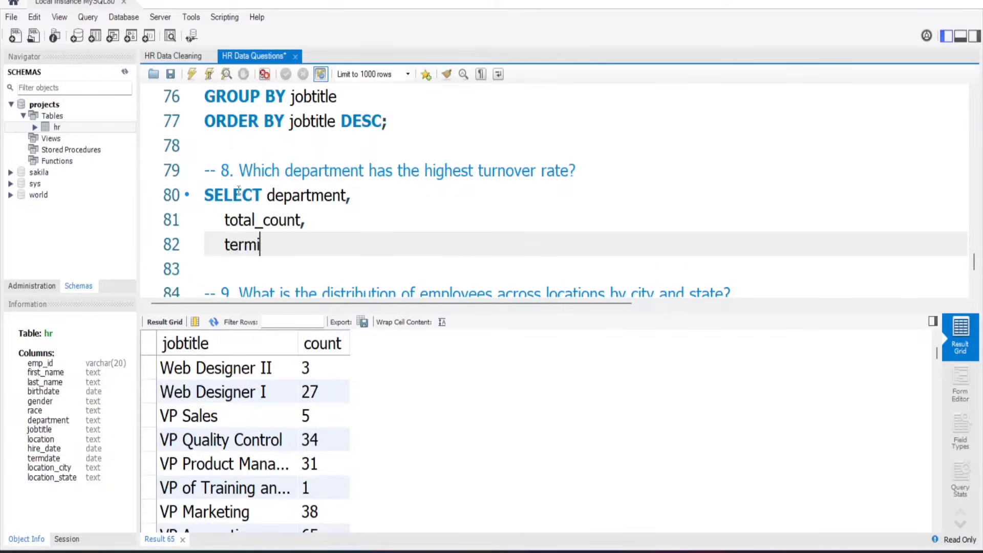
text(nated_)
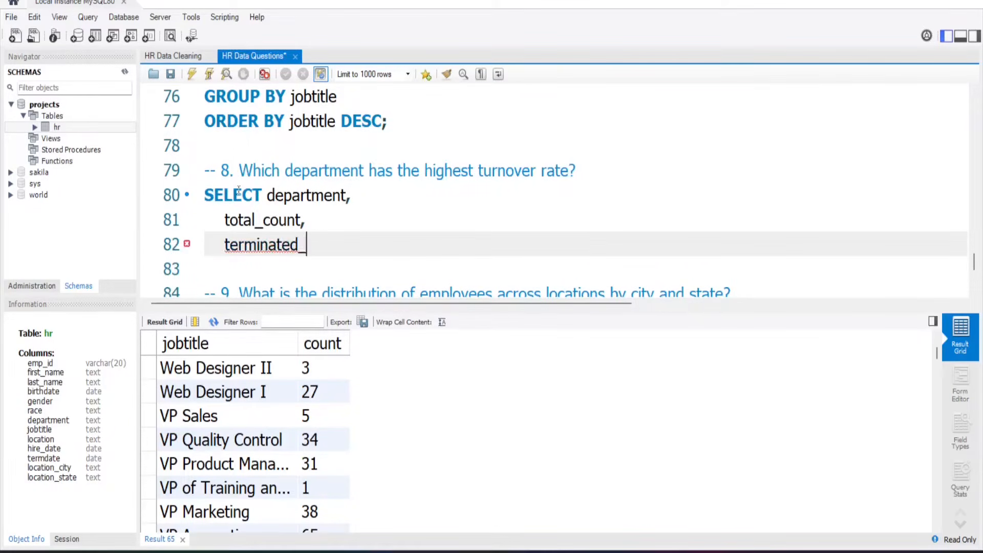
text(count,)
key(Return)
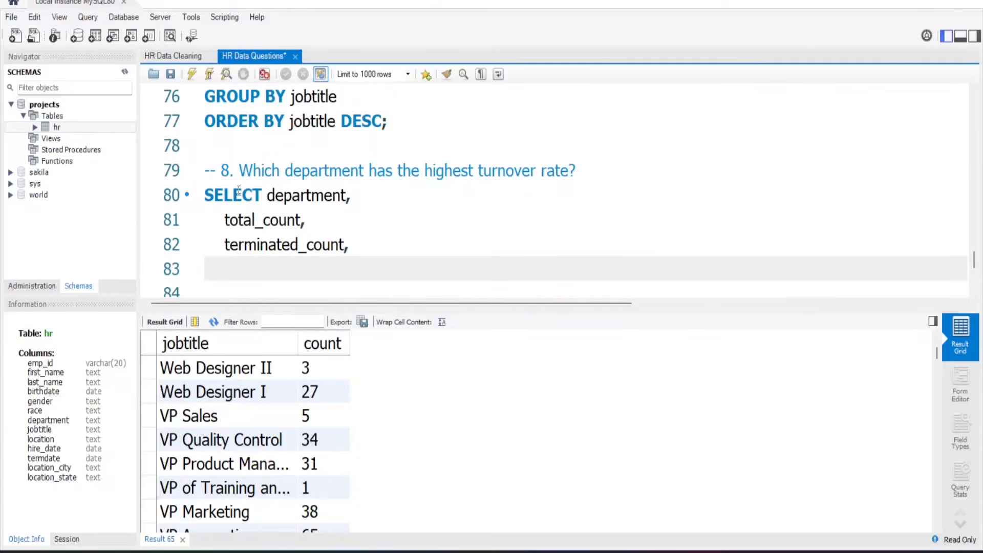
Add the column terminated_count/total_count AS termination_rate and open a subquery below it with FROM (.
text(terminated_c)
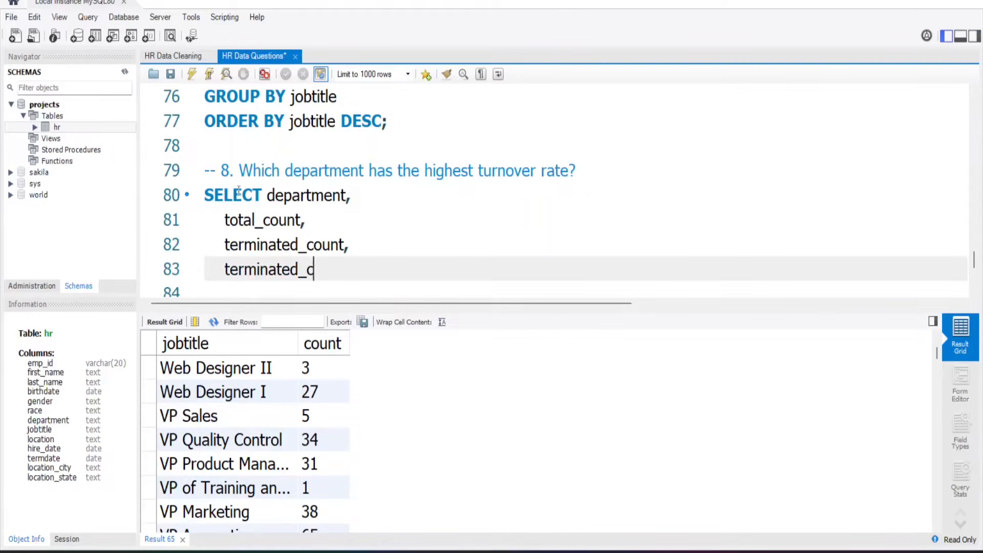
text(ount/total_count AS termination_rate)
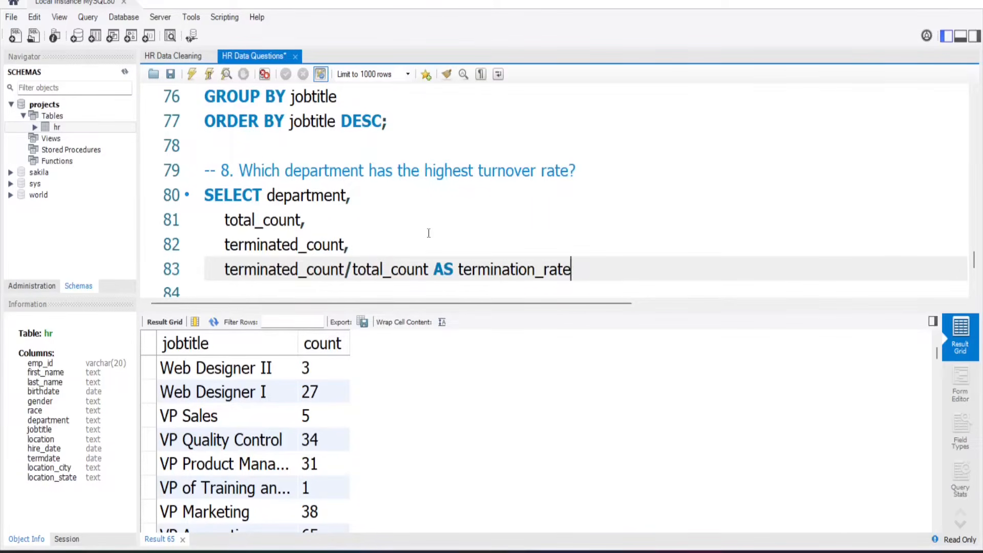
key(Return)
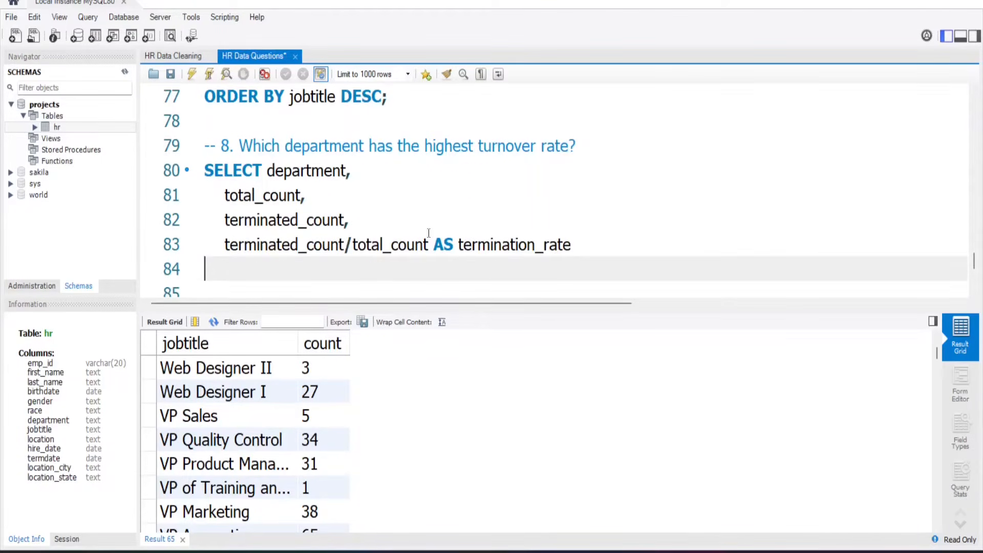
text(FROM )
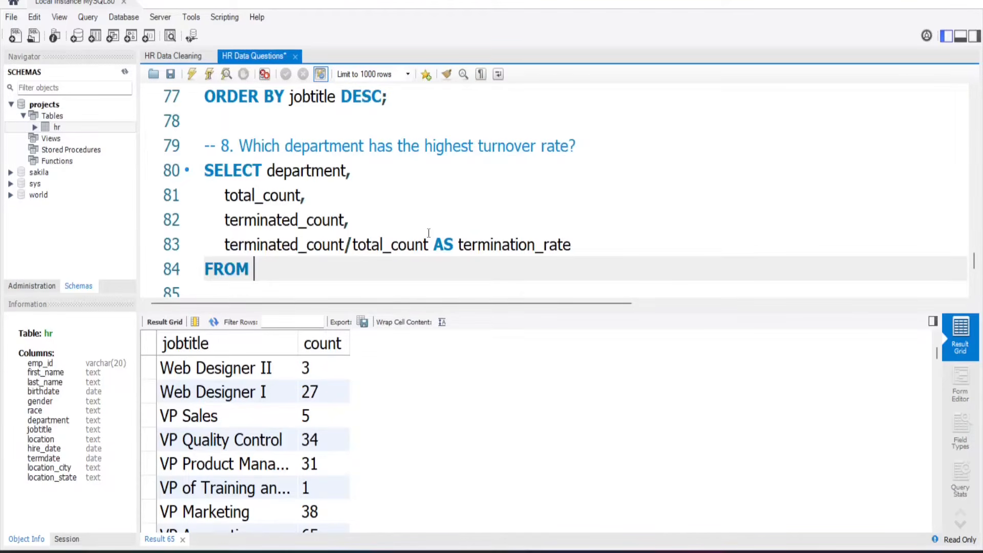
text(()
key(Return)
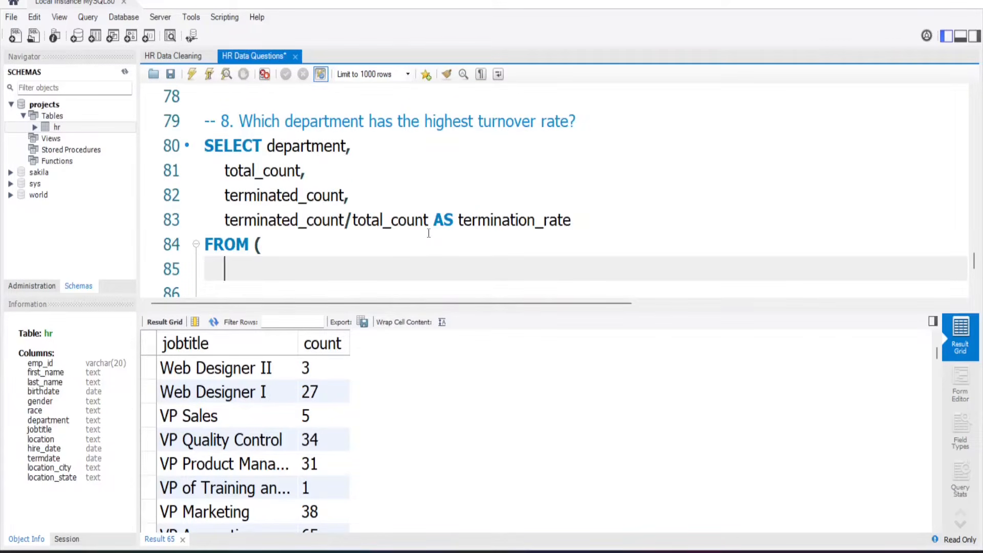
Inside the subquery, write SELECT department, and count(*) AS total_count, on separate lines.
text(SELECT de)
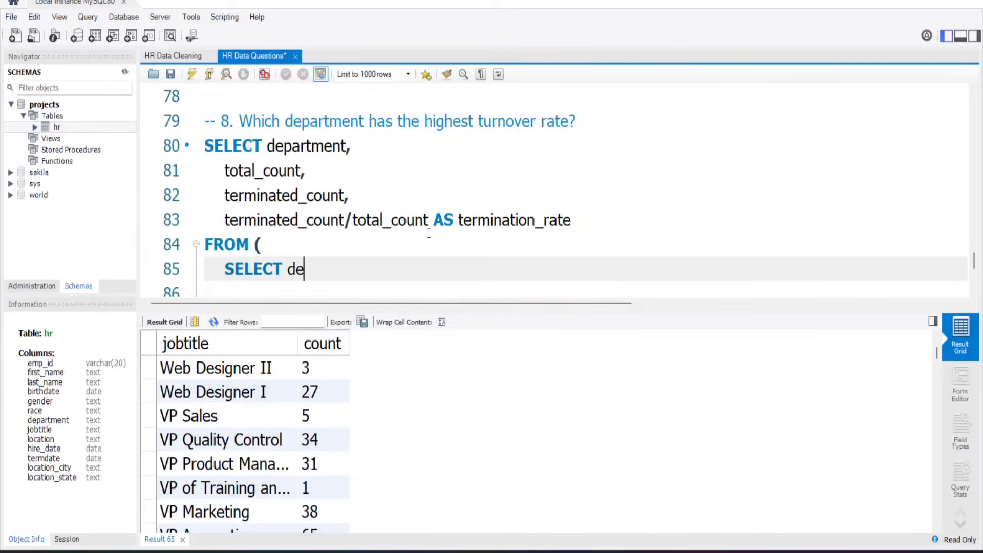
text(partment)
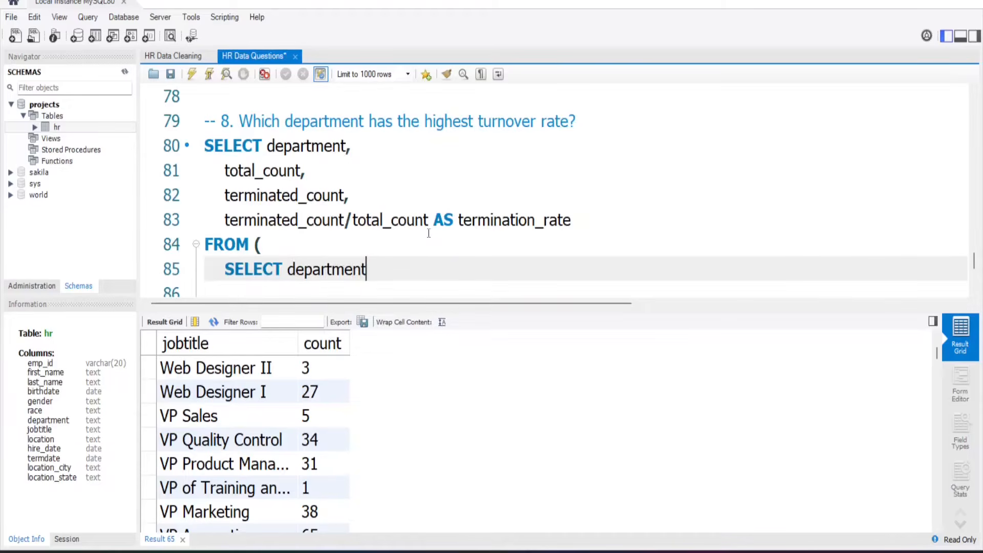
key(Return)
key(BackSpace)
key(BackSpace)
text(,)
key(Return)
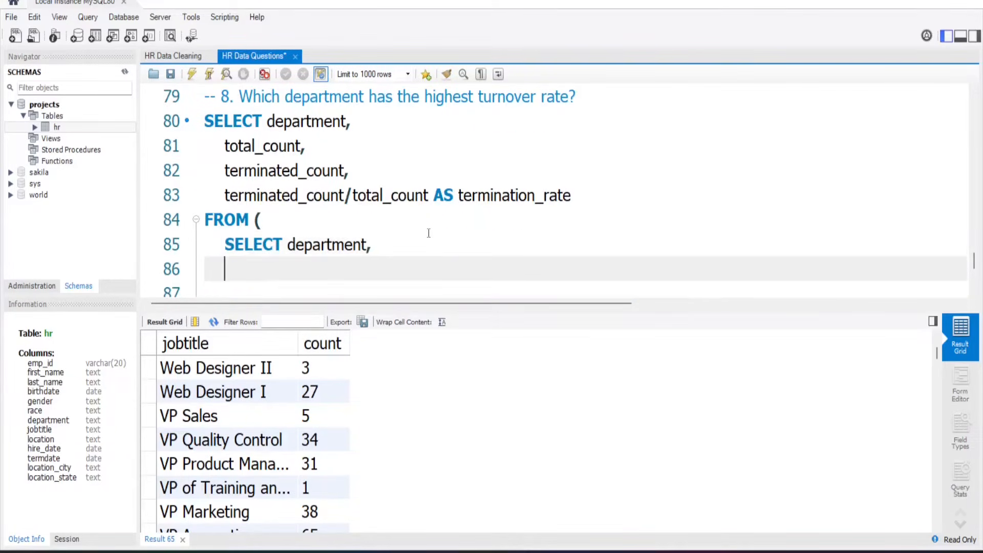
text(count(*) AS )
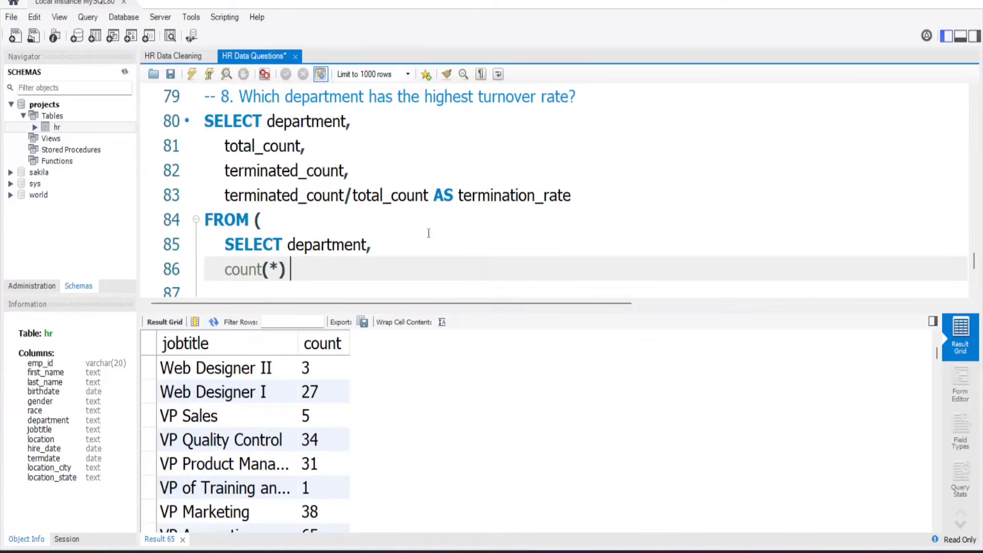
text(total_count,)
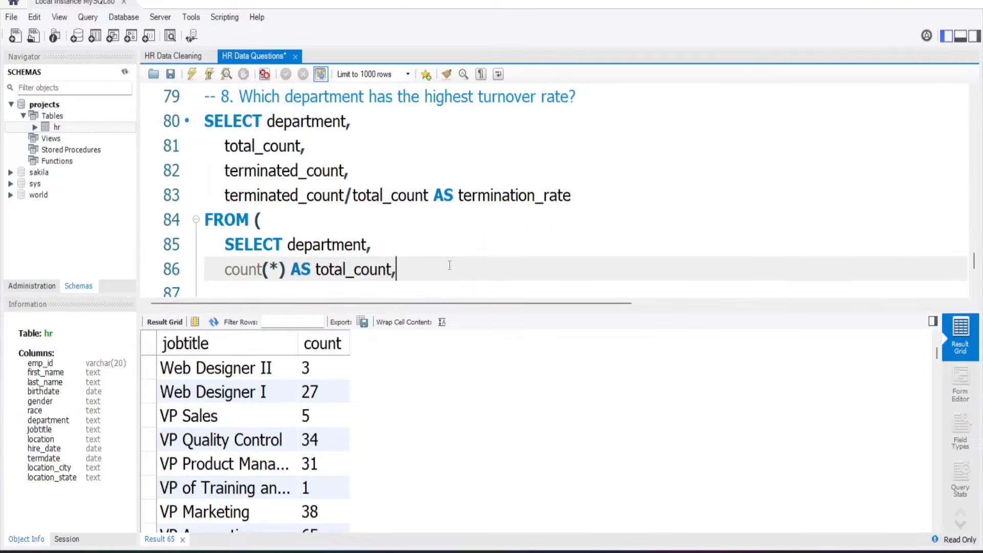
Add the subquery column SUM(CASE WHEN termdate <> '0000-00-00' AND termdate <= curdate() THEN 1 ELSE 0 END) on a new line.
key(Return)
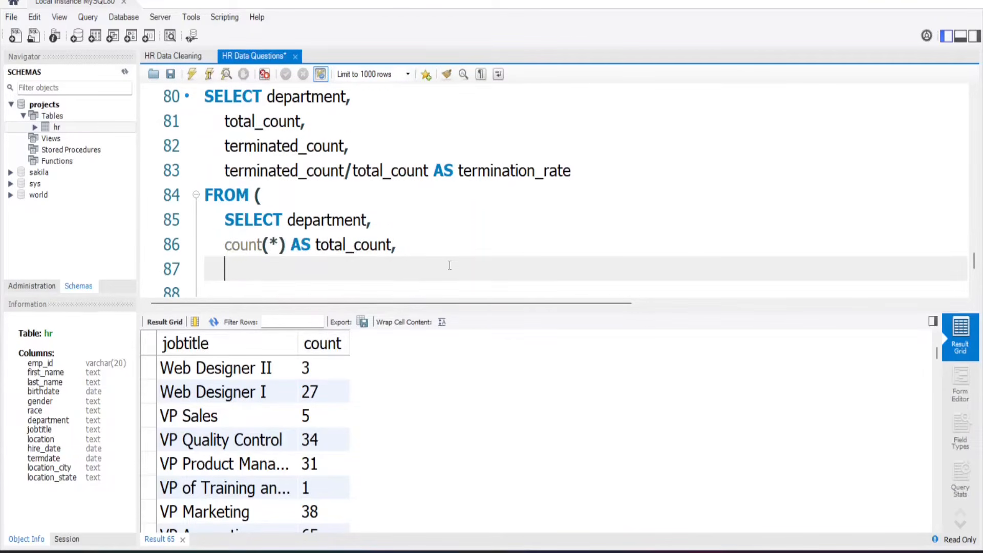
text(SUM)
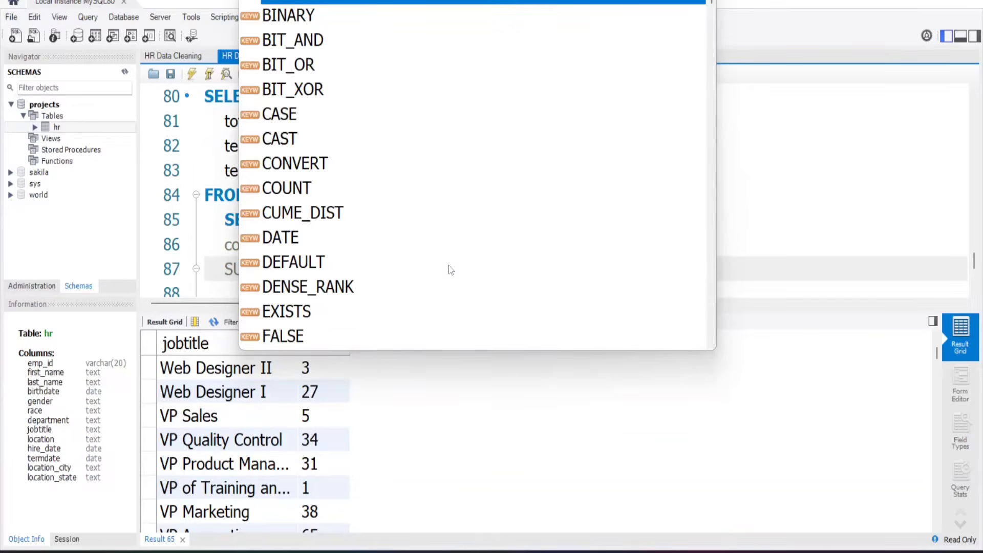
text((CASE WHEN)
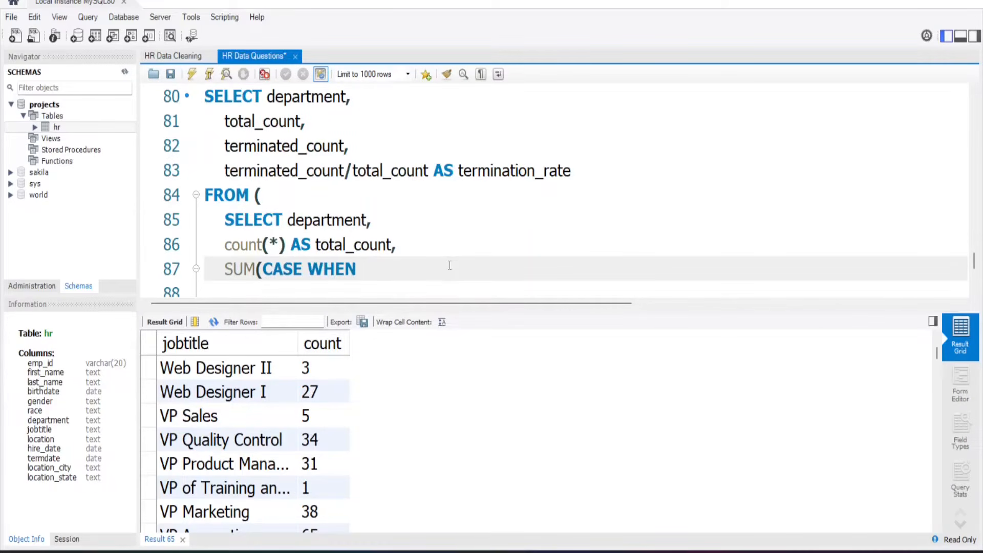
text(termdate )
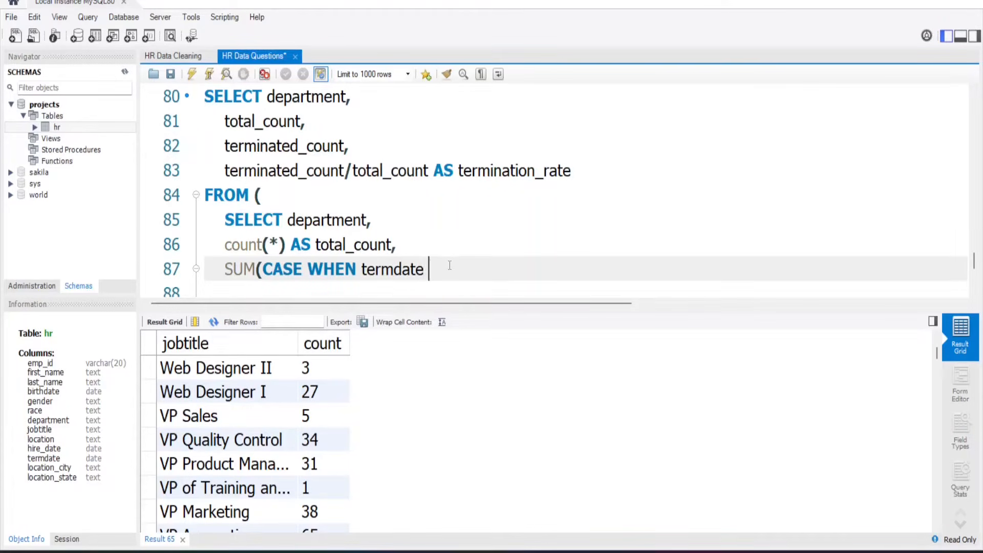
text(<> '0000-0)
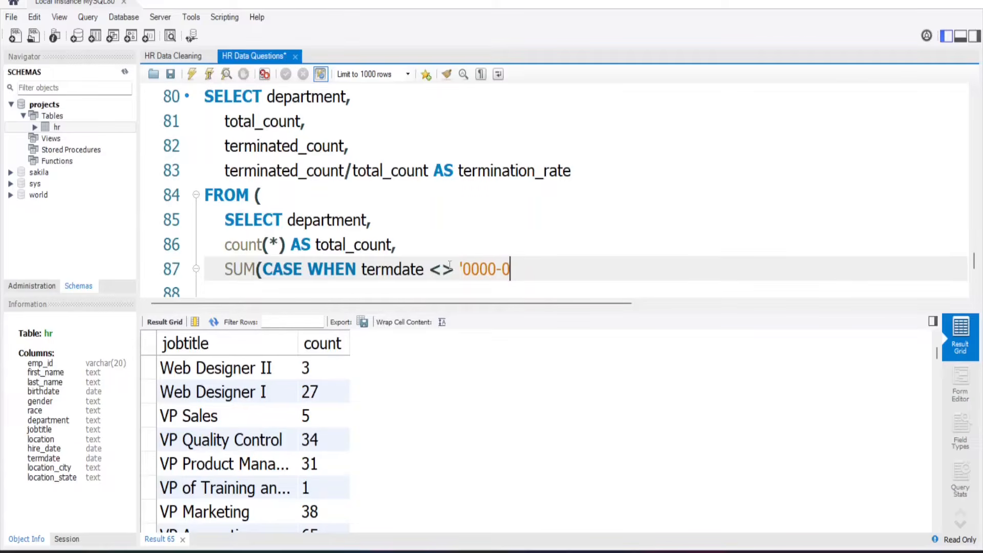
text(0-00' AND )
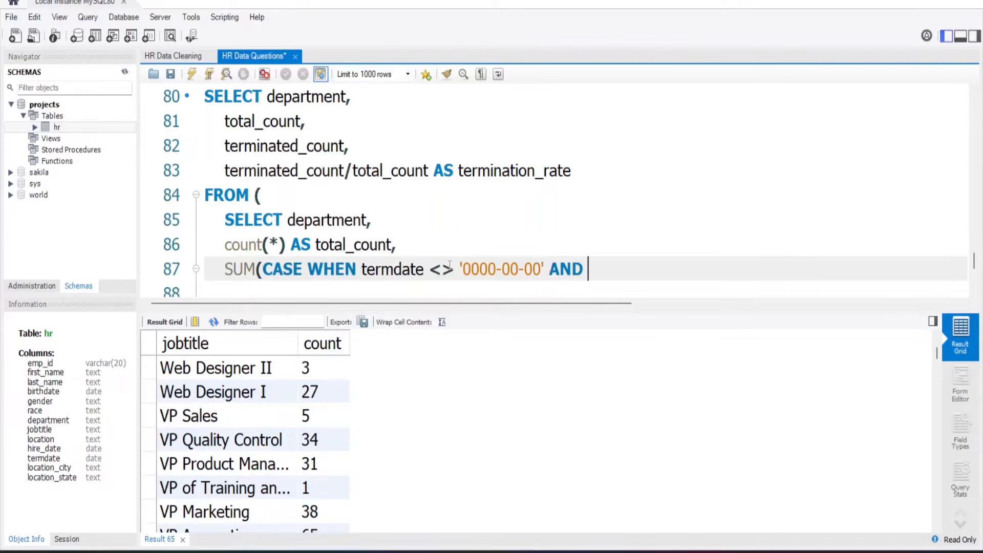
text(termdate )
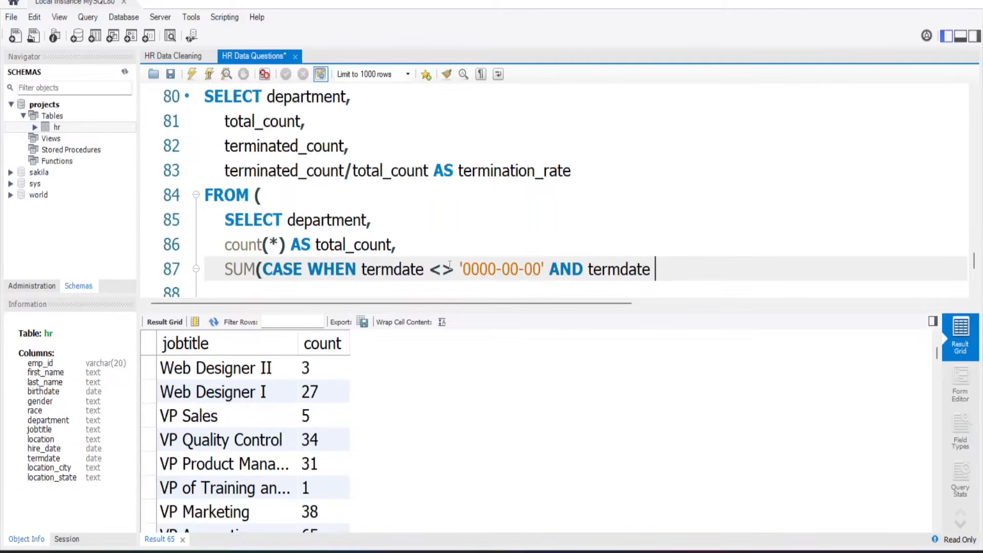
text(<= curdate)
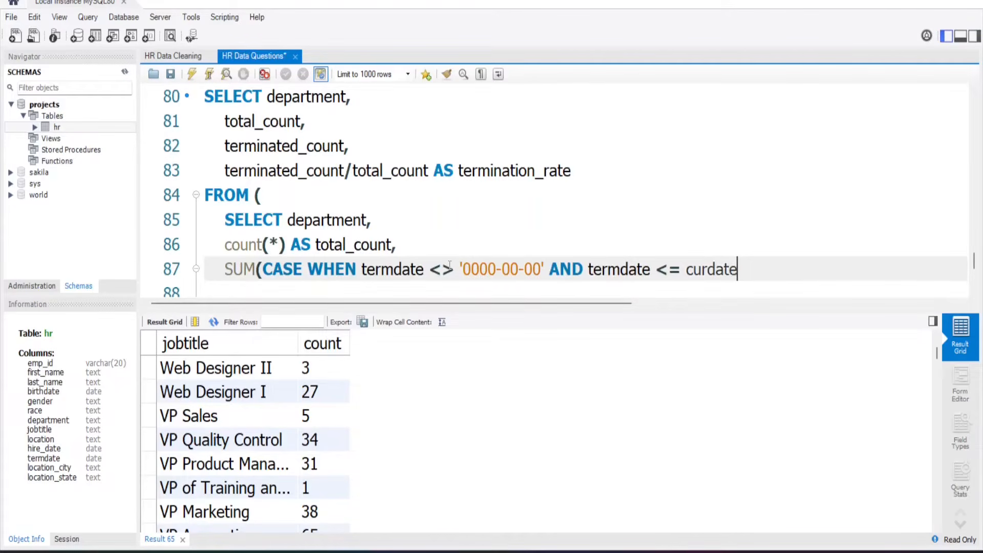
key(Return)
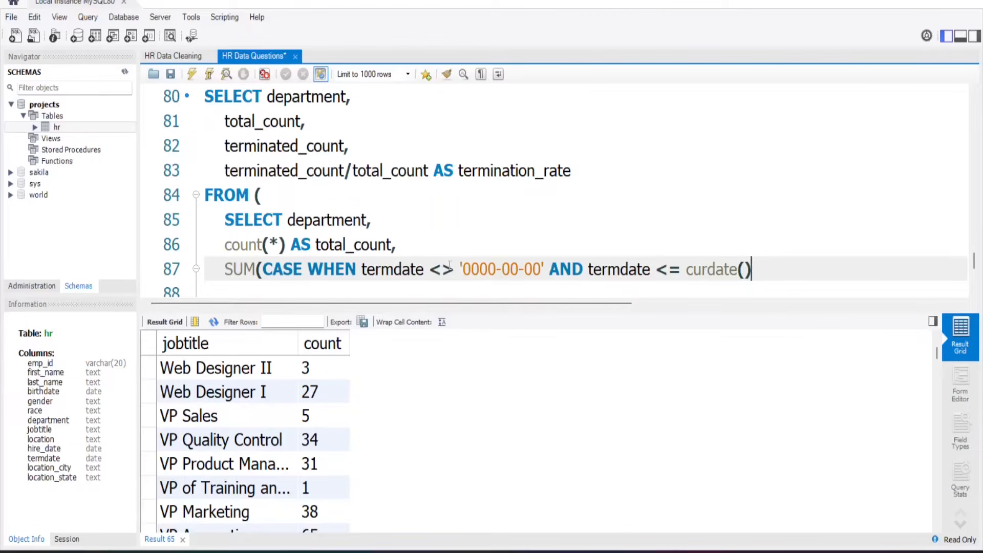
text(THEN 1 ELSE)
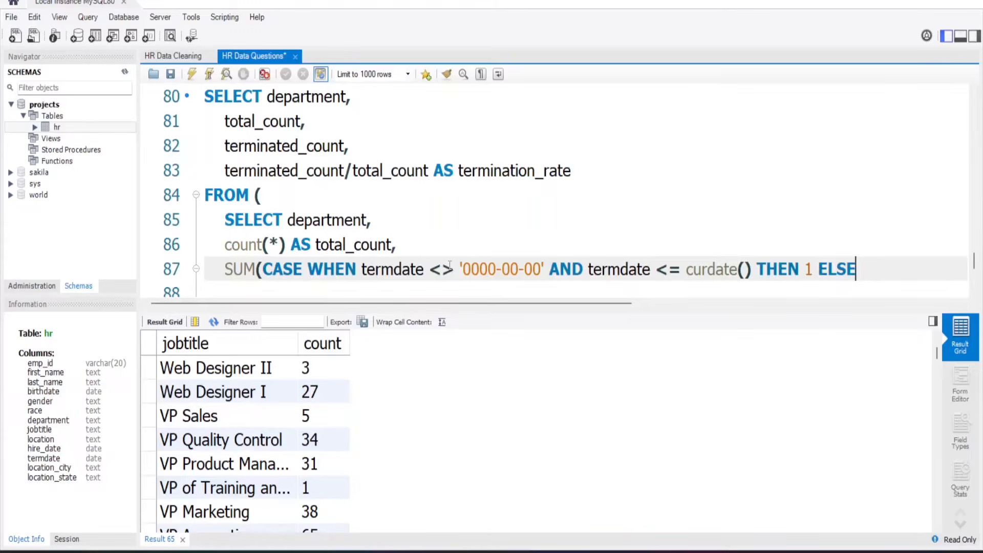
text( 0 END))
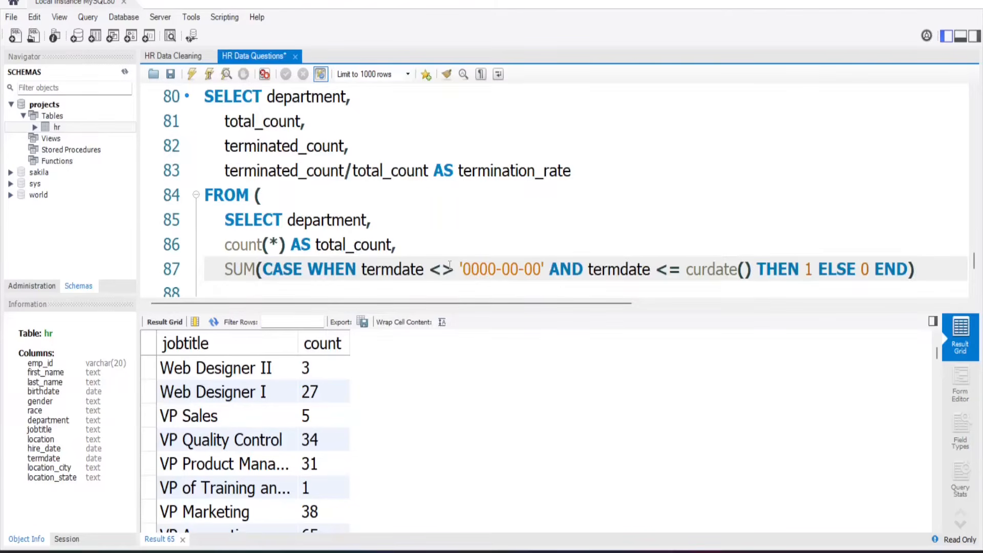
Continue the subquery with FROM hr and the filter WHERE age >= 18 on separate lines.
key(Return)
text(FO)
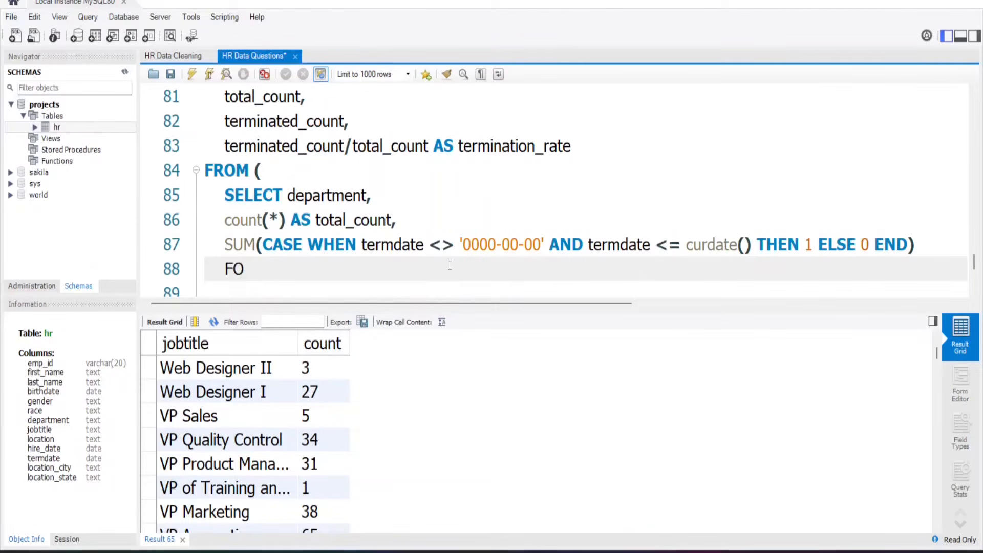
key(BackSpace)
text(ROM hr)
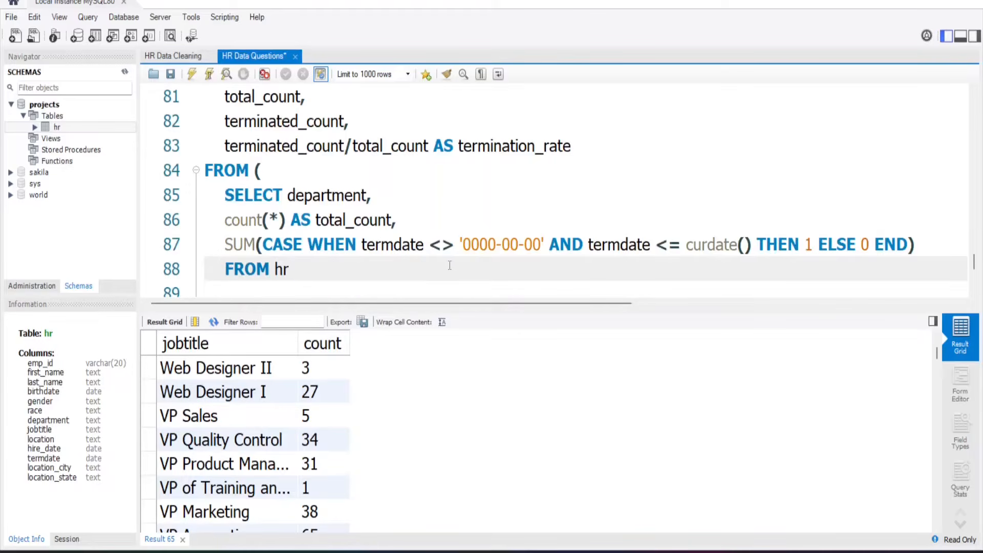
key(Return)
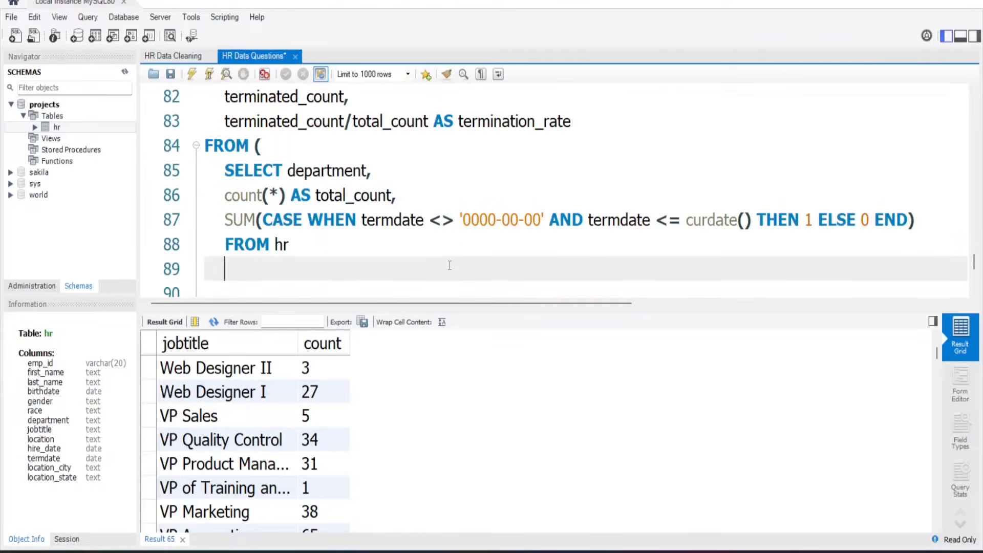
text(EH)
key(BackSpace)
key(BackSpace)
text(WHERE )
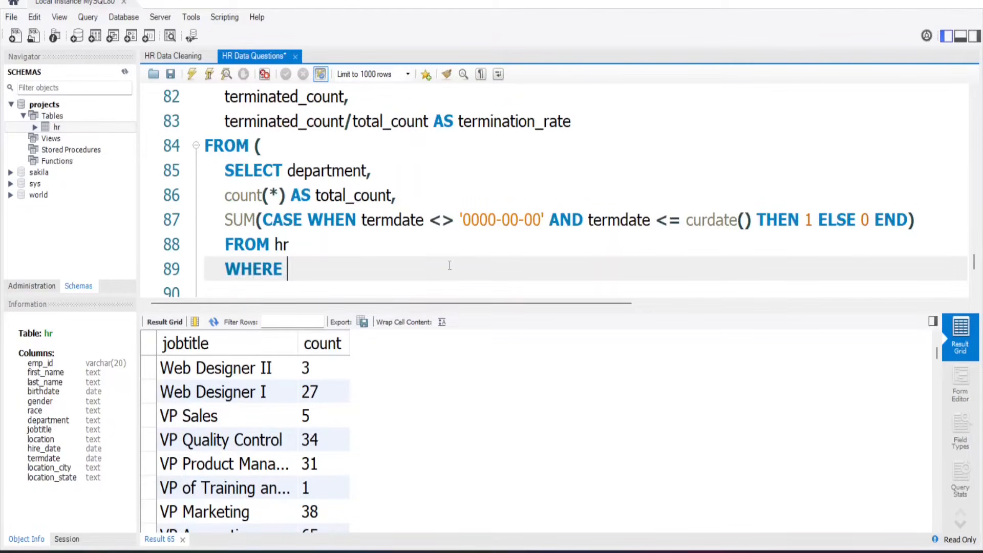
text(age > = 18)
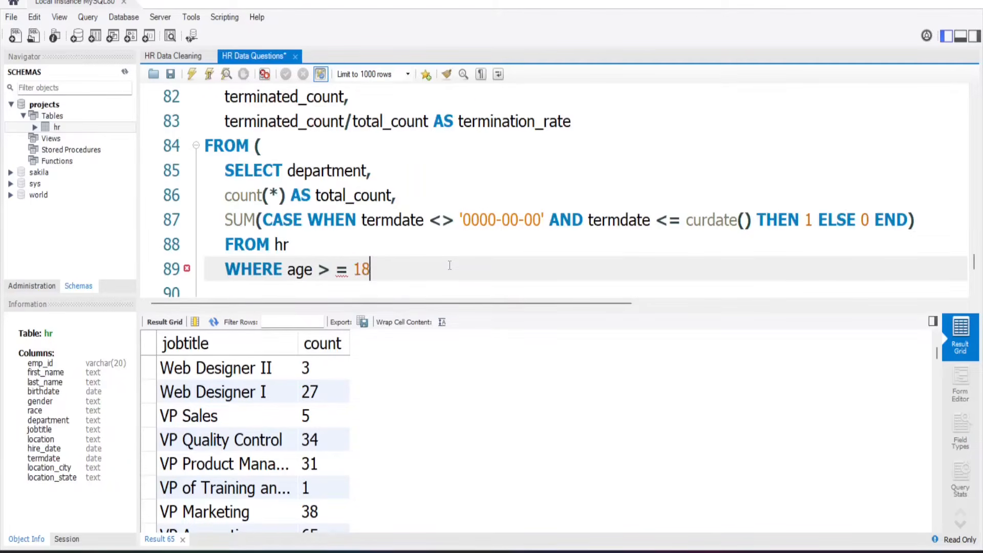
click(335, 270)
key(BackSpace)
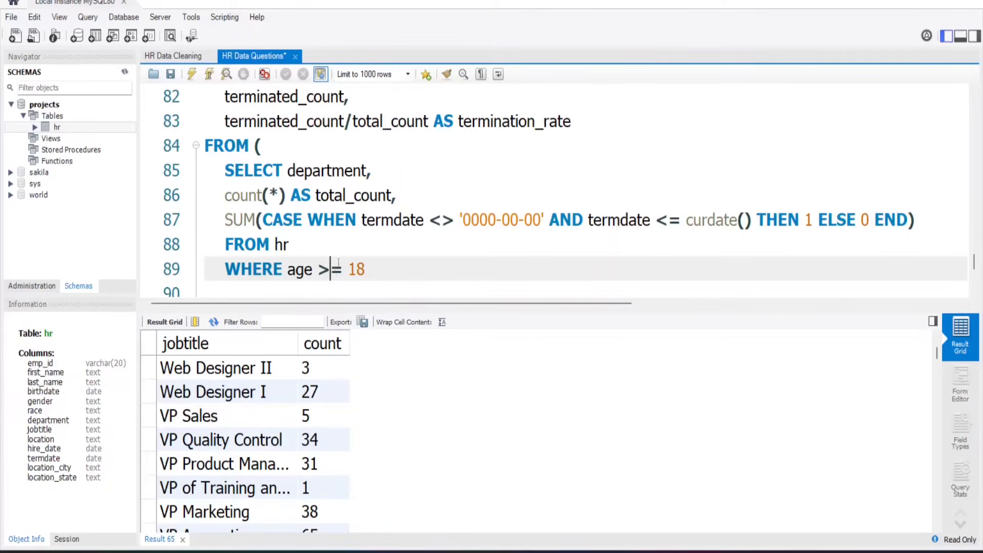
Group the subquery with GROUP BY department and close it on the following line with ) AS subquery.
click(371, 269)
key(Return)
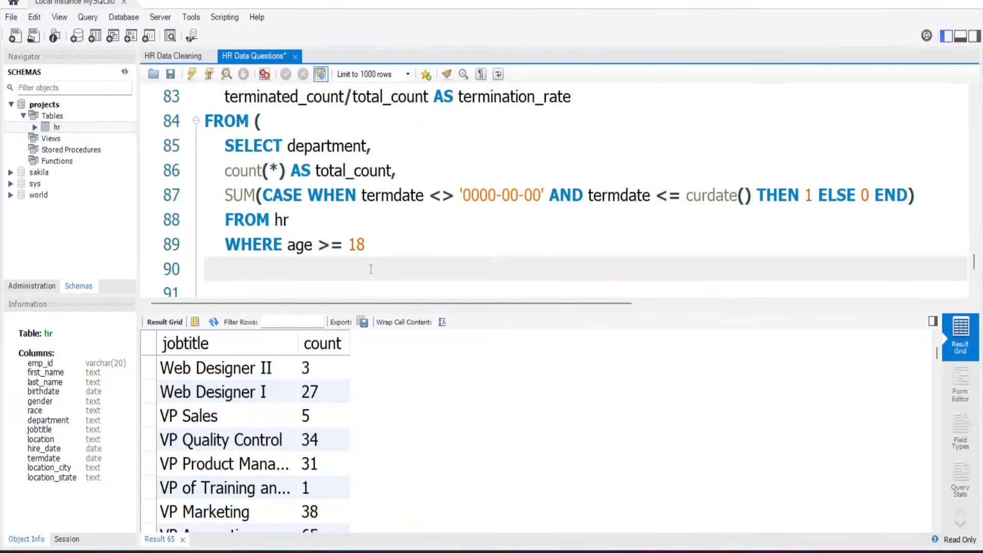
text(GROUP BY depar)
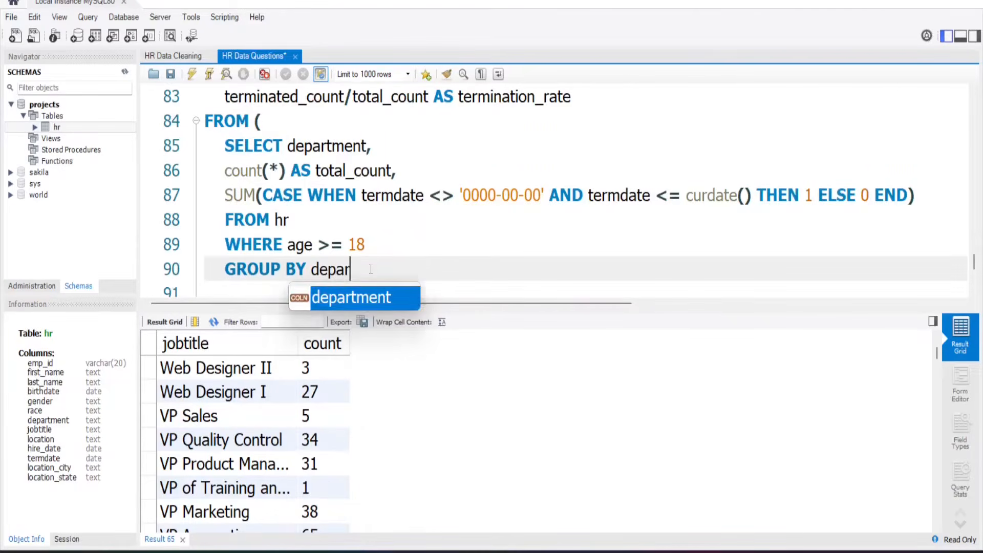
key(Return)
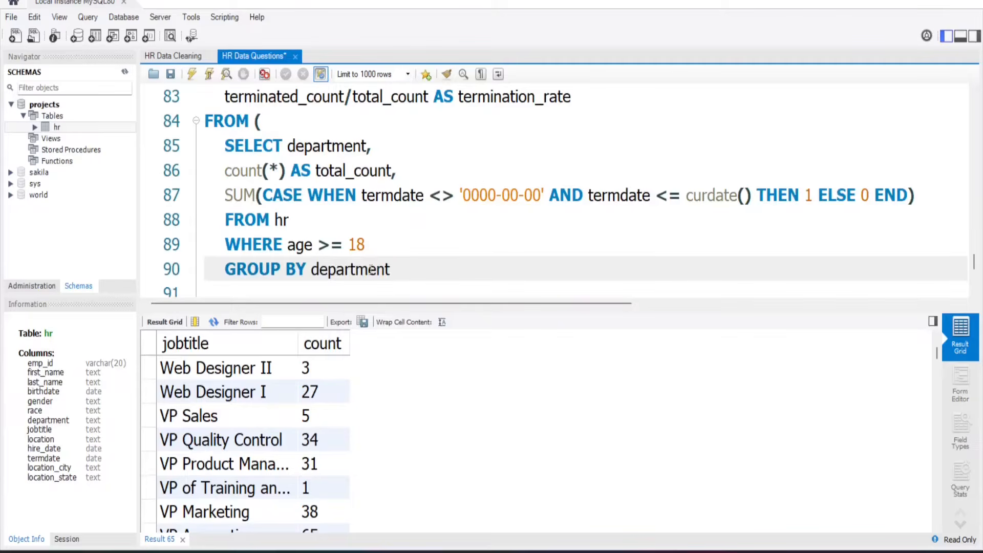
key(Return)
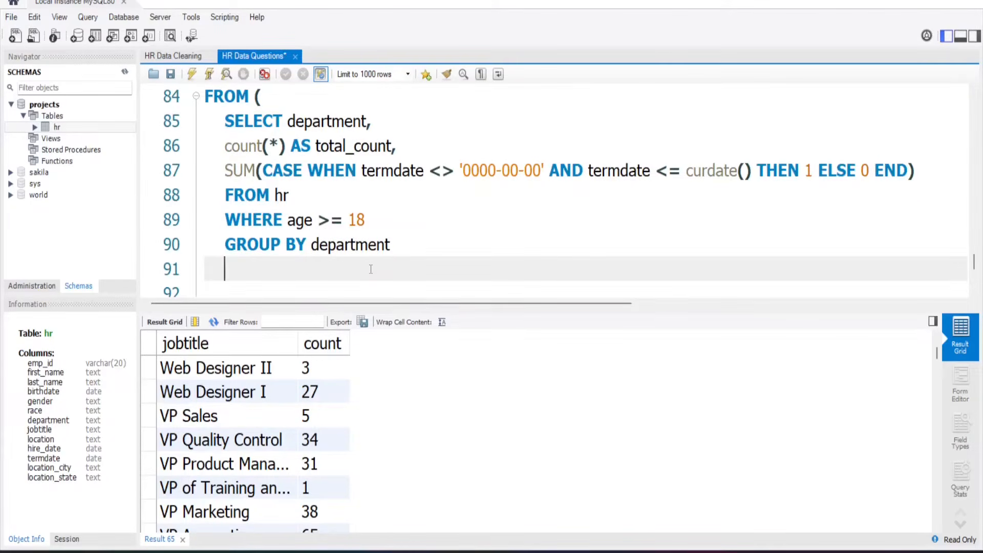
text() AS subquery)
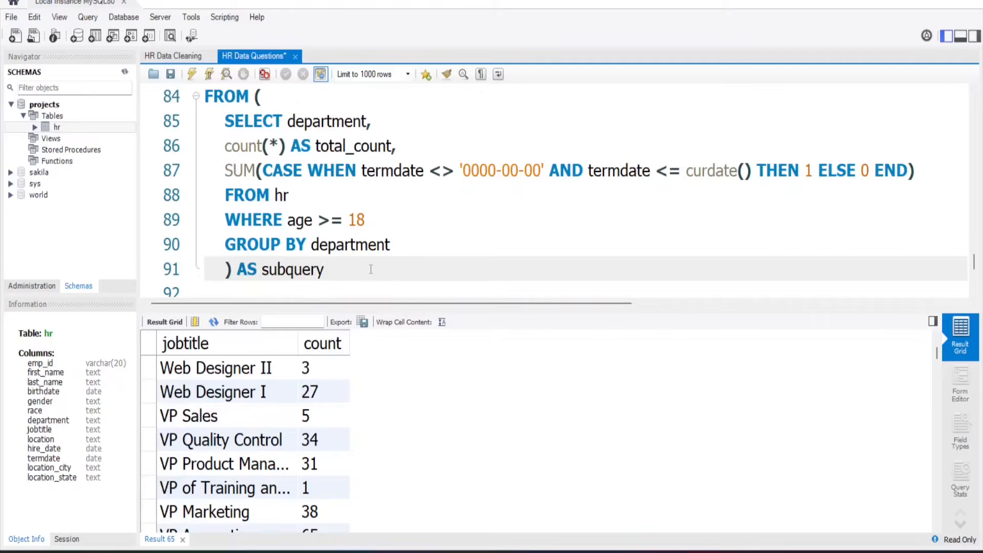
Finish the outer query with ORDER BY termination_rate DESC; and run it.
key(Return)
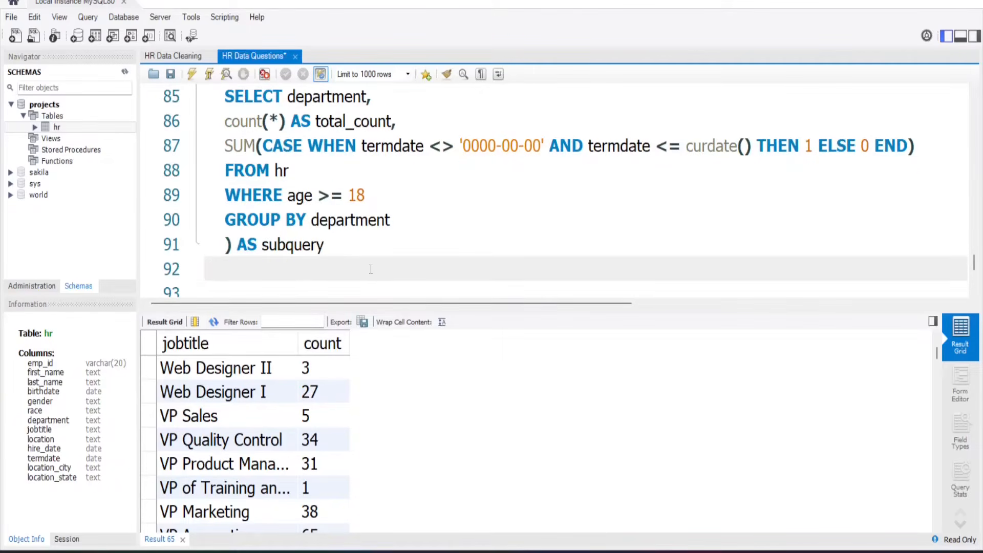
text(ORDER BY)
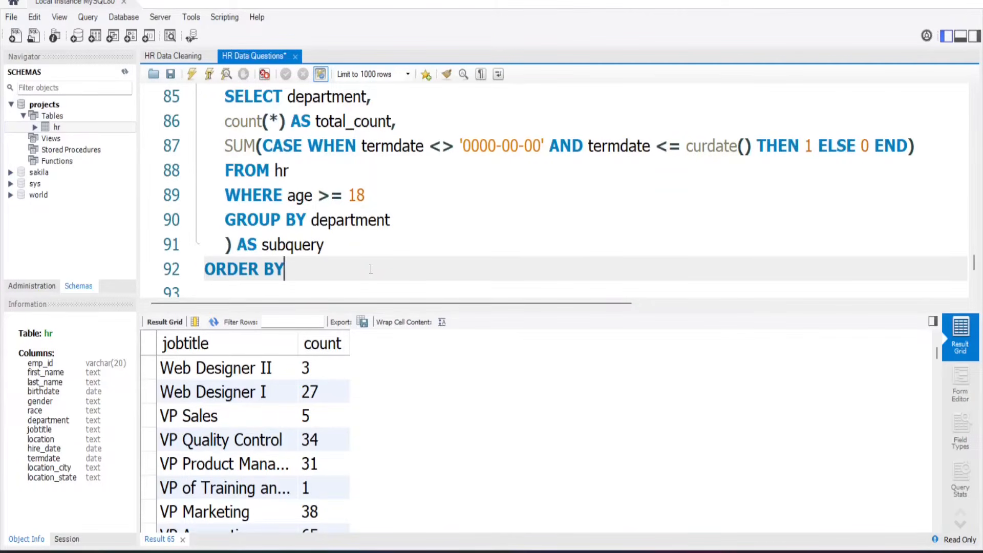
text( terminationat)
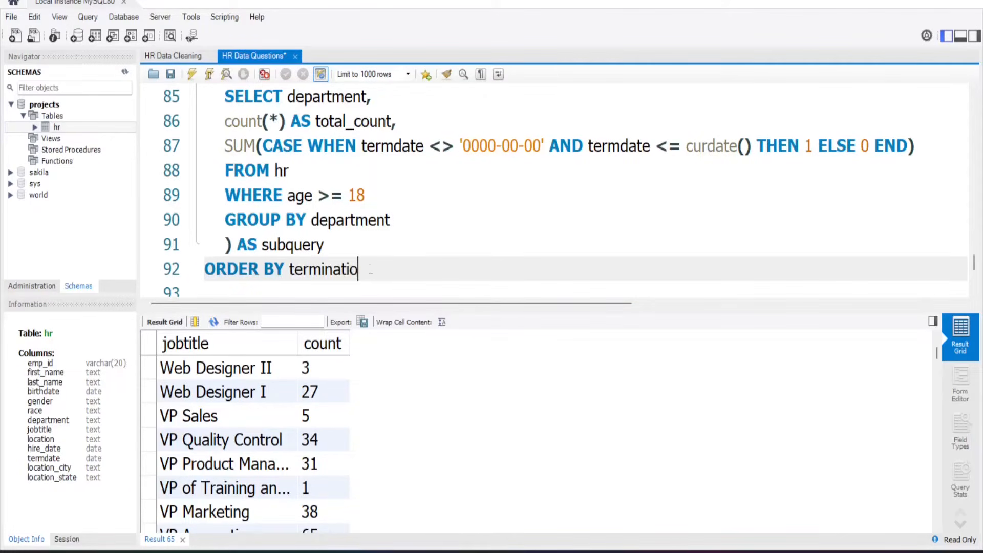
key(BackSpace)
key(BackSpace)
text(_rate DESC;)
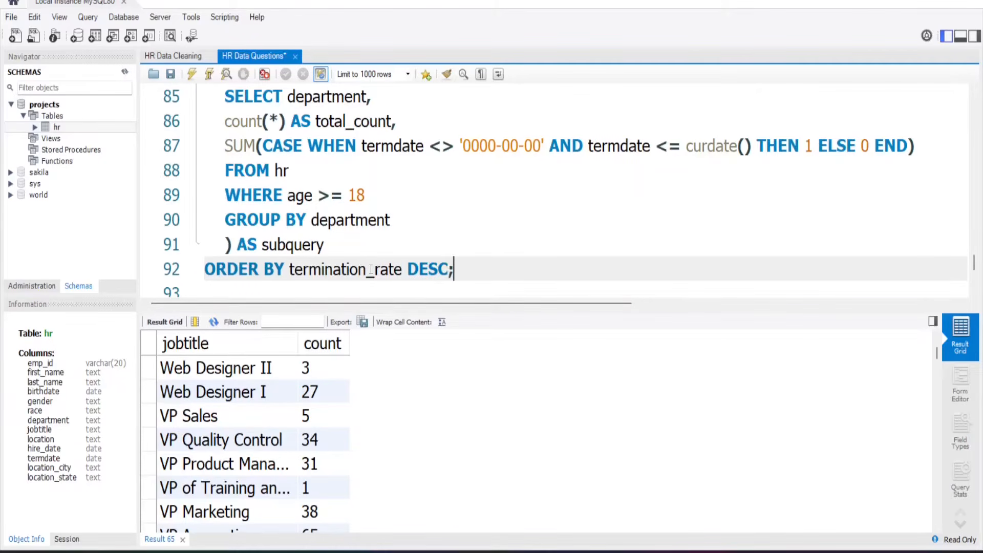
click(209, 74)
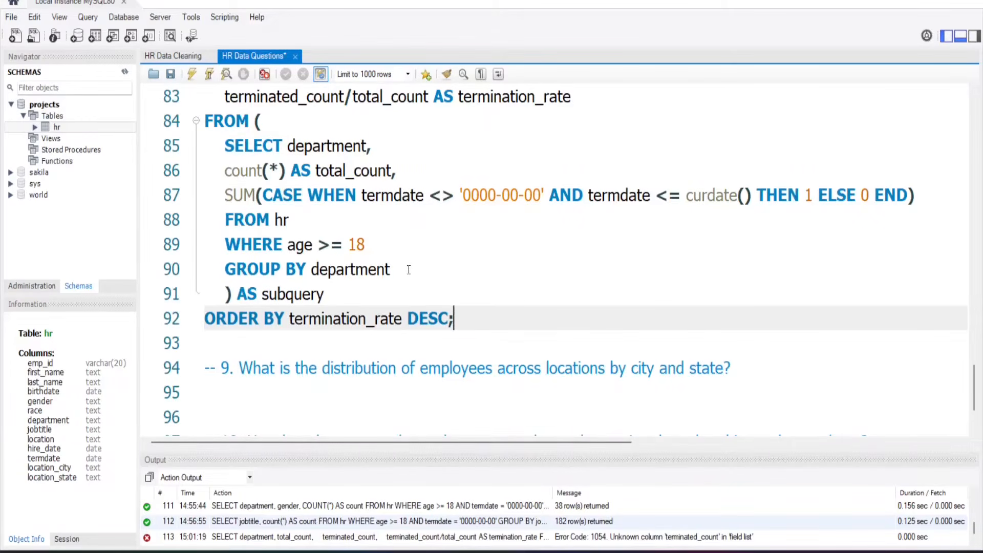
Add the alias AS terminated_count to the subquery's SUM column and rerun the query to review the termination rates by department.
scroll(407, 270, up, 1)
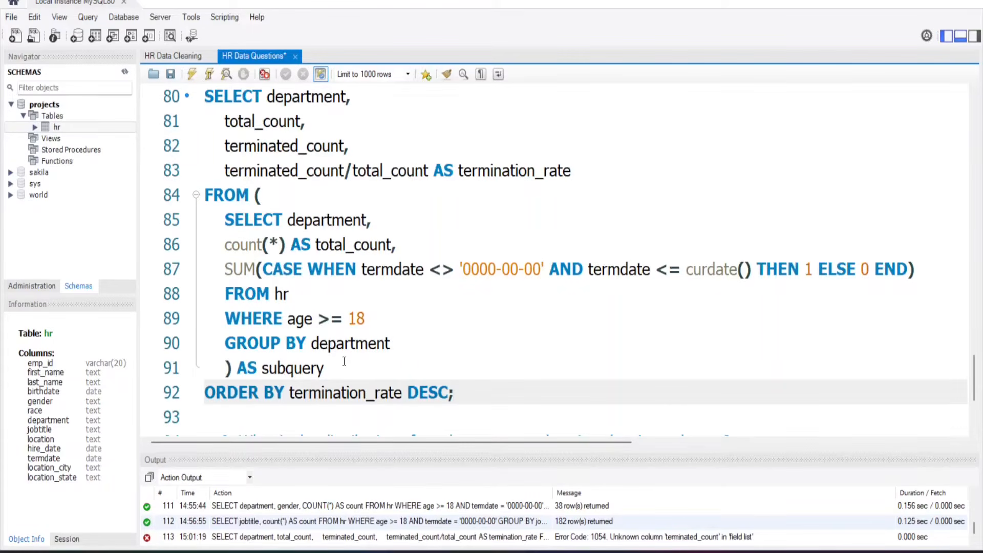
click(325, 369)
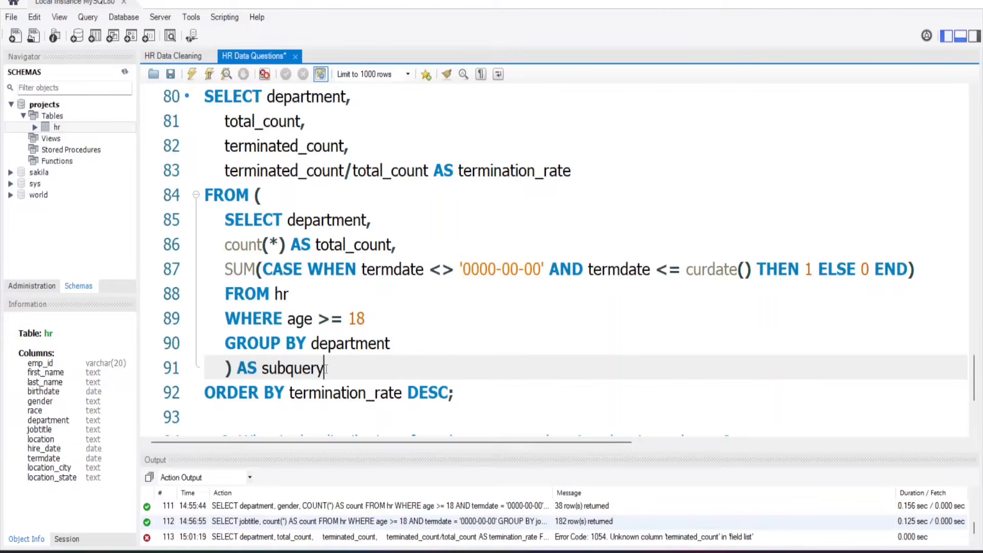
click(943, 270)
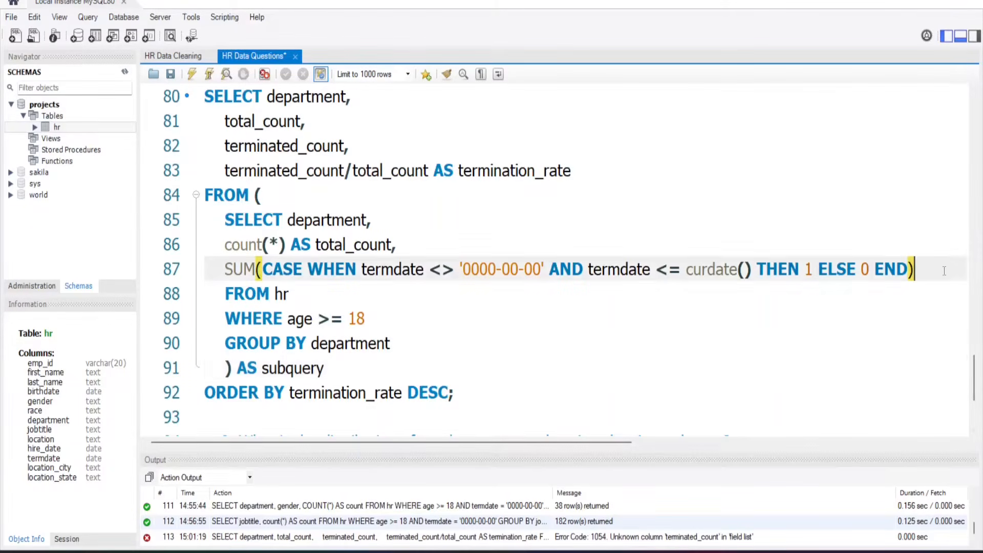
text(AS terminate)
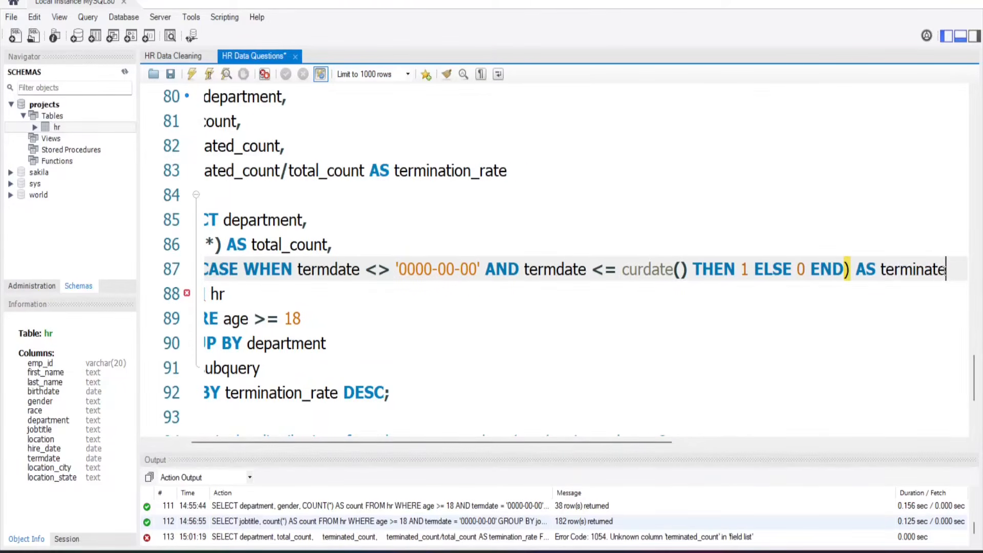
text(d_count)
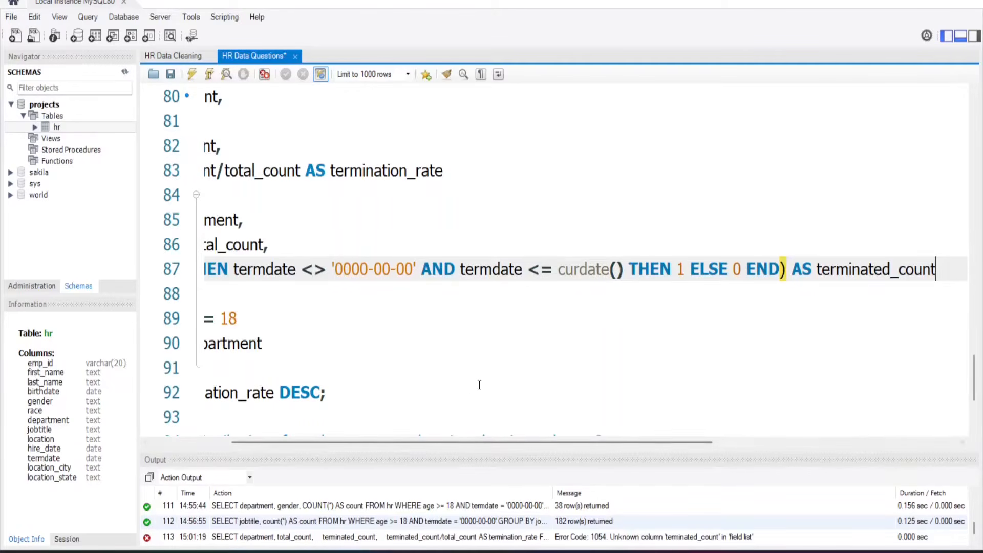
click(413, 395)
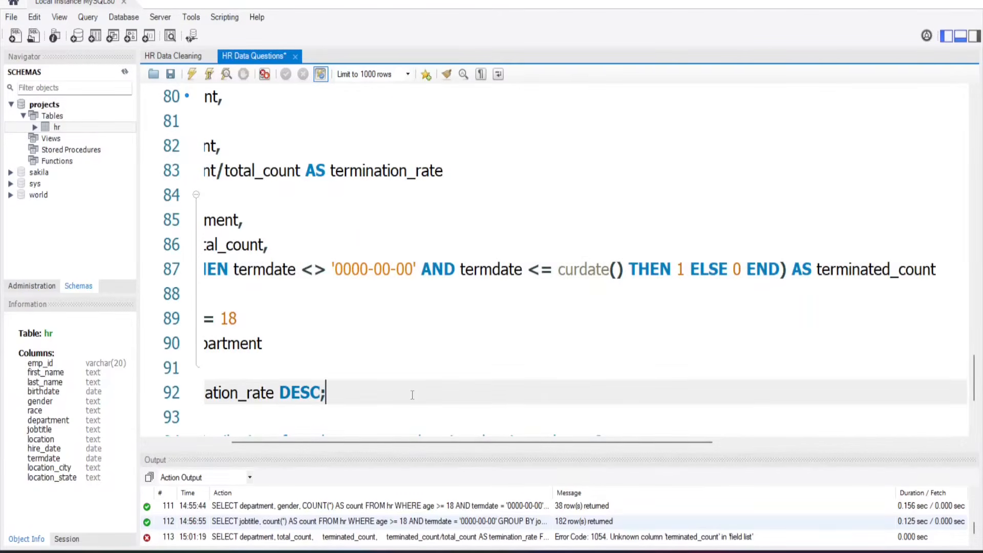
click(210, 75)
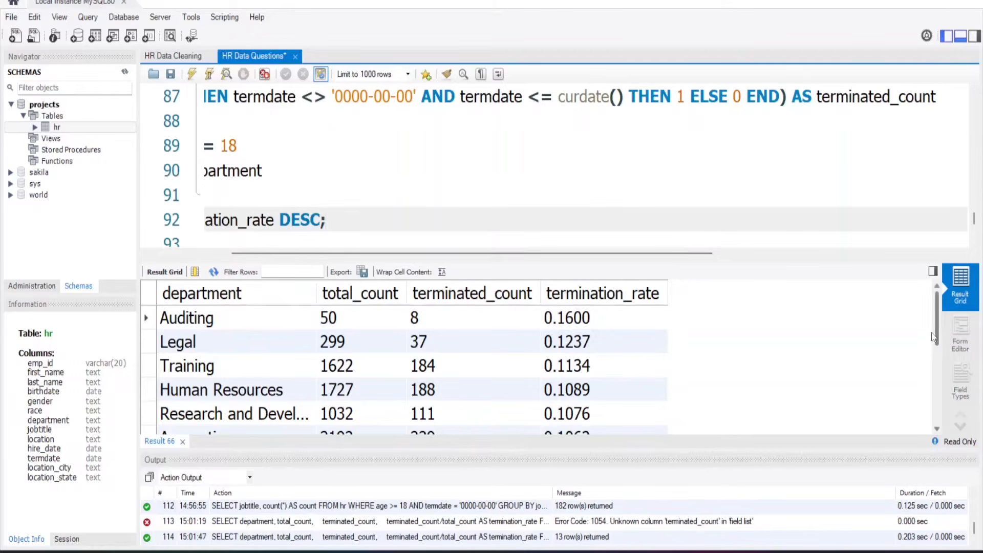
drag(938, 333, 935, 412)
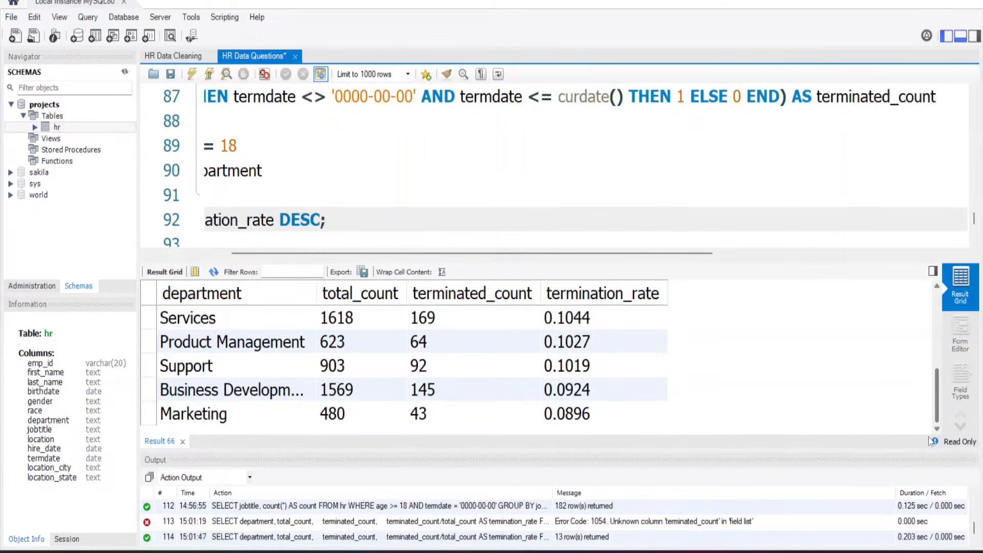
Export the department termination rate results as a CSV file named turnover_rate.
click(362, 272)
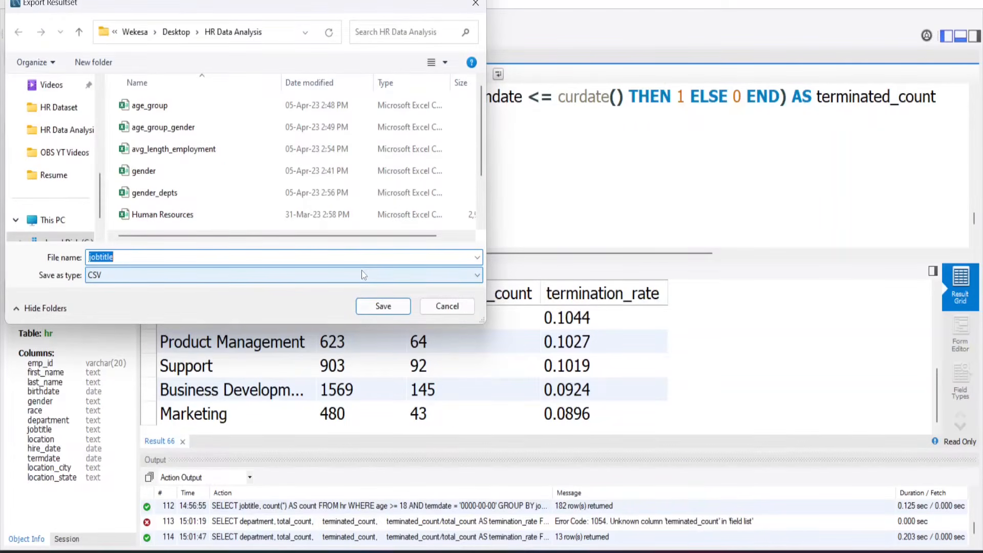
text(turnover_rate)
click(391, 311)
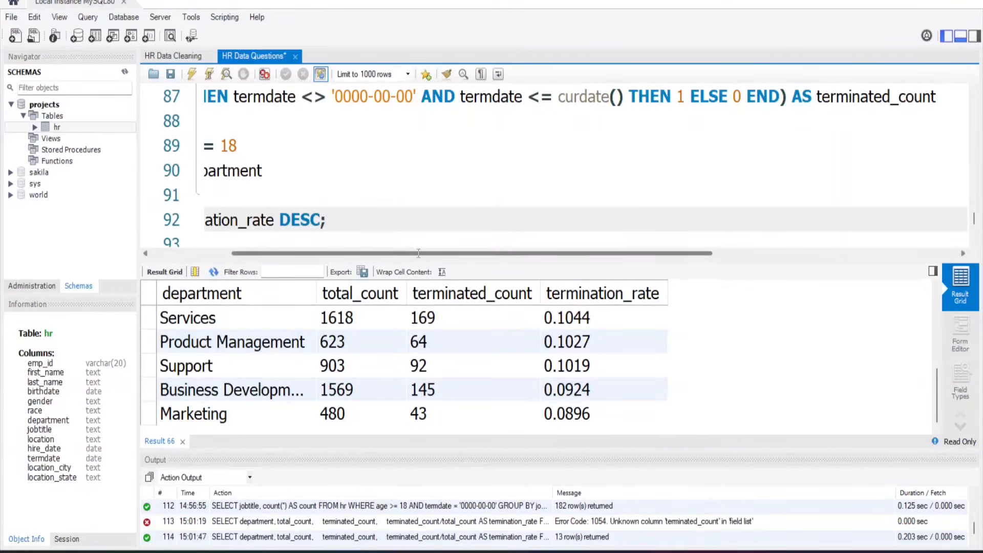
Hide the output area and, under question 9, write SELECT location_state, COUNT(*) AS count with FROM hr on the following line.
drag(418, 253, 338, 253)
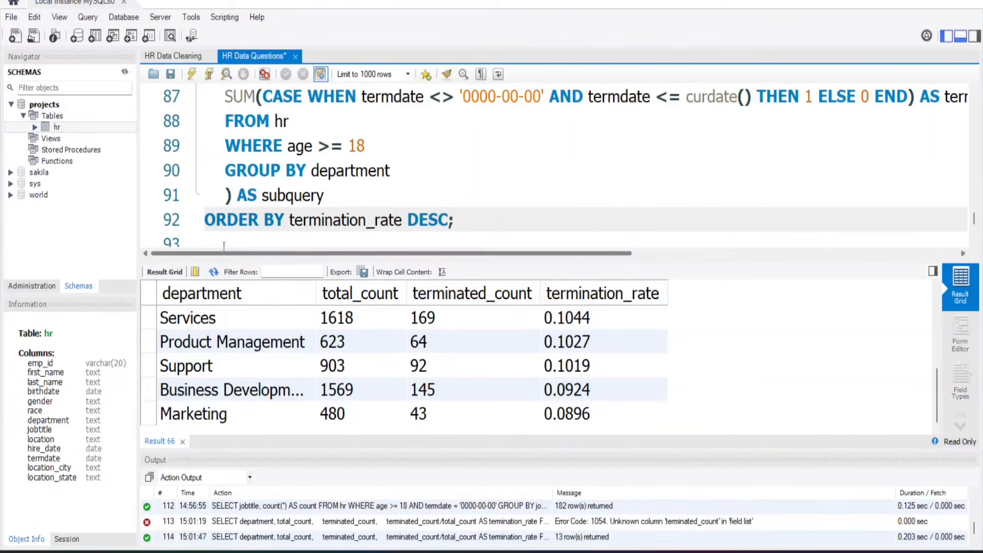
click(961, 35)
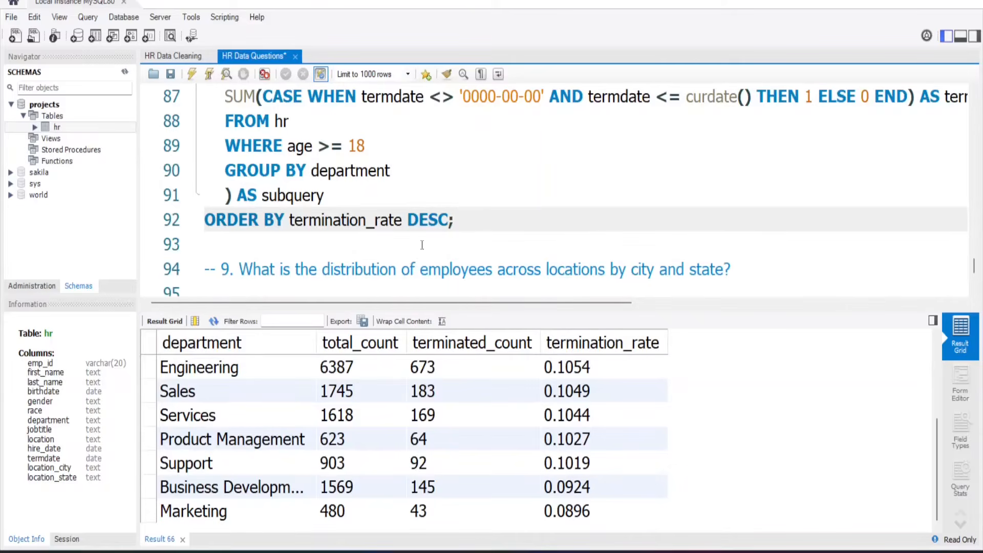
click(377, 282)
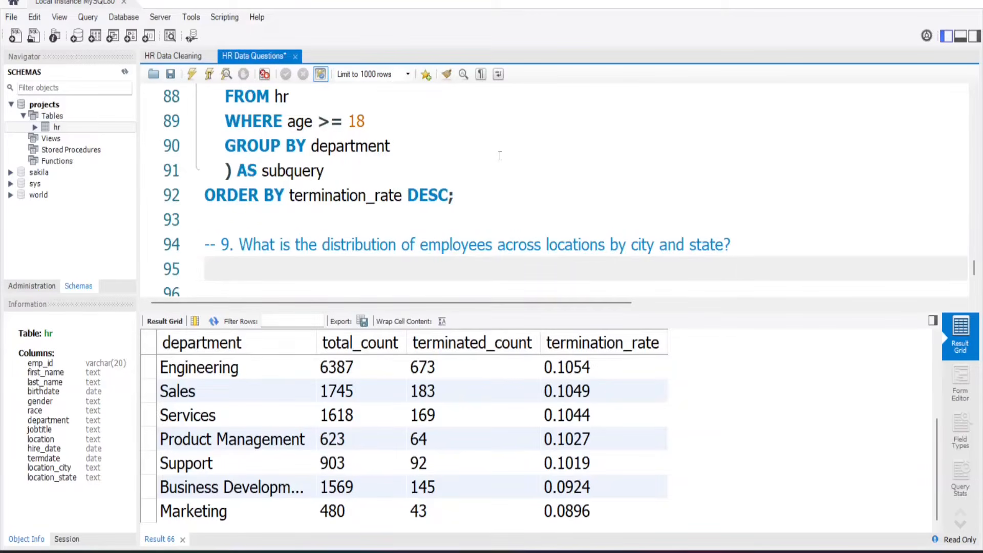
text(SELECT )
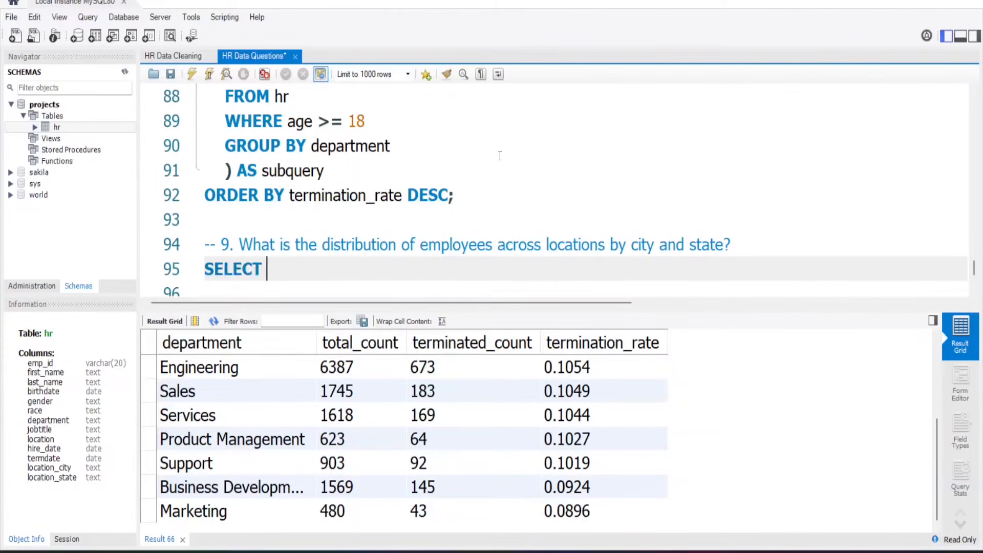
text(locat)
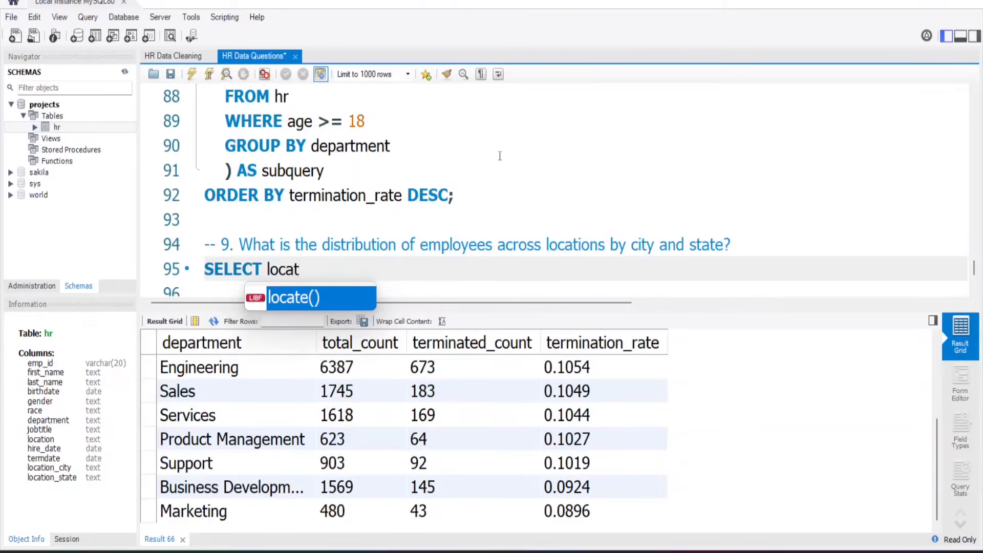
text(ion_)
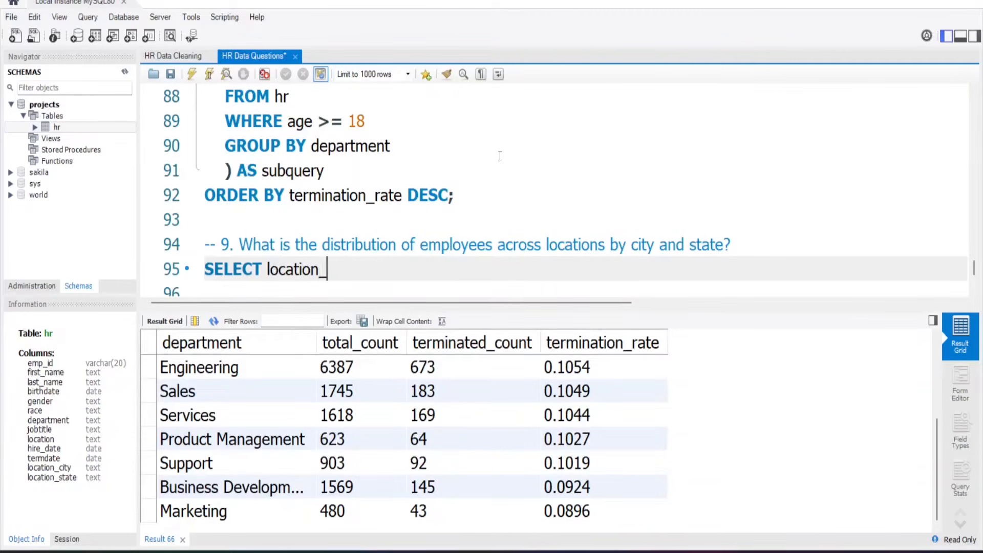
text(state, CO)
text((*) AS count)
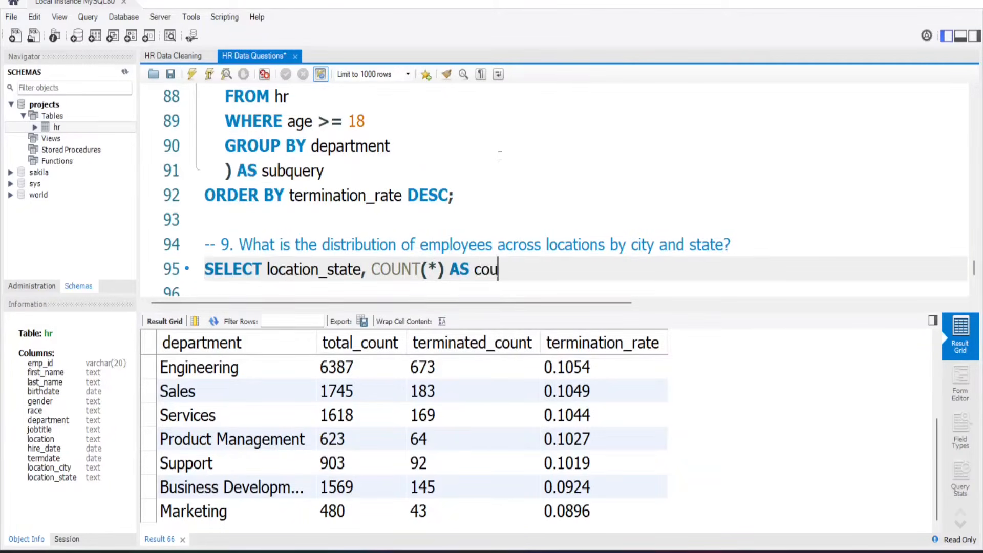
key(Return)
text(FROM hr)
key(Return)
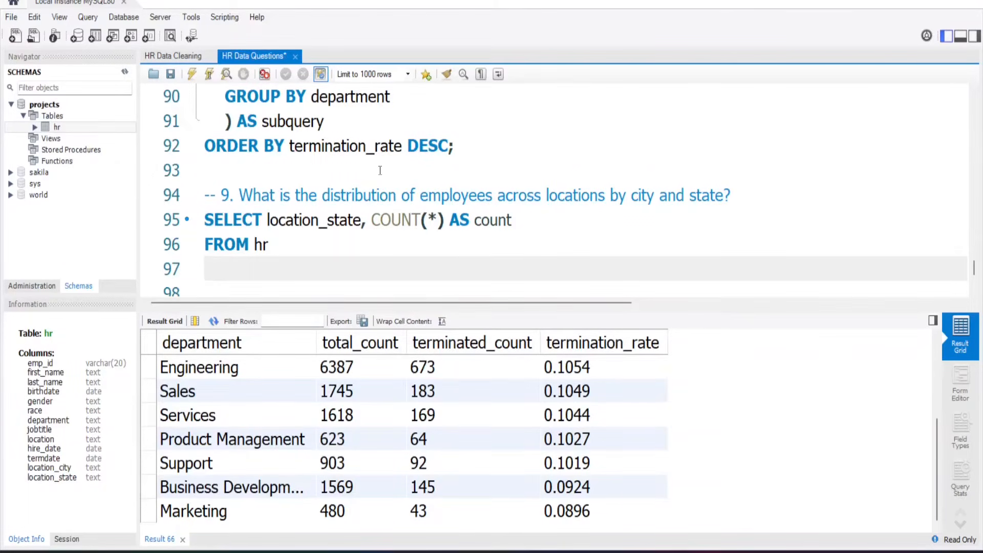
Copy the filter WHERE age >= 18 AND termdate = '0000-00-00' from the job title query into the question 9 query below FROM hr.
scroll(380, 170, up, 3)
scroll(379, 170, up, 2)
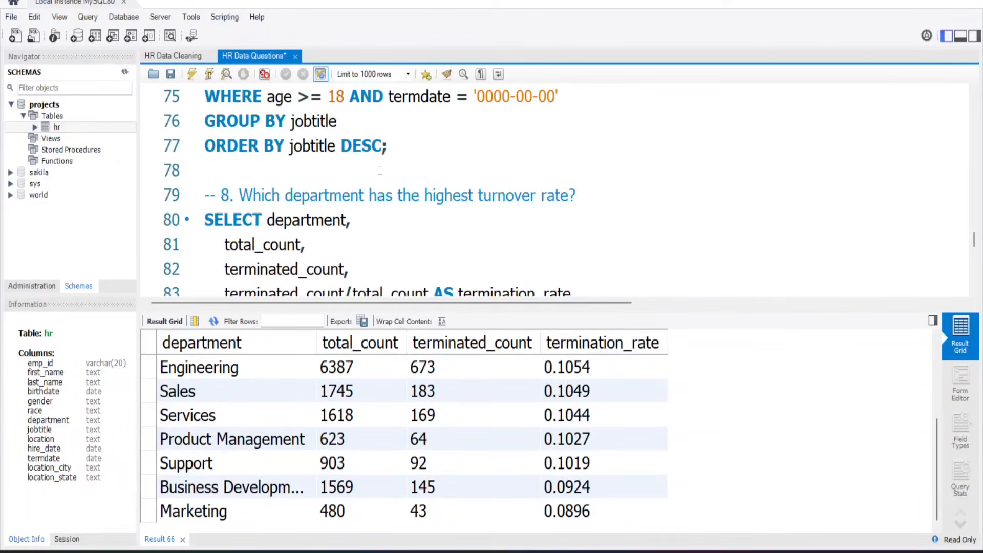
click(209, 96)
key(shift+End)
key(ctrl+c)
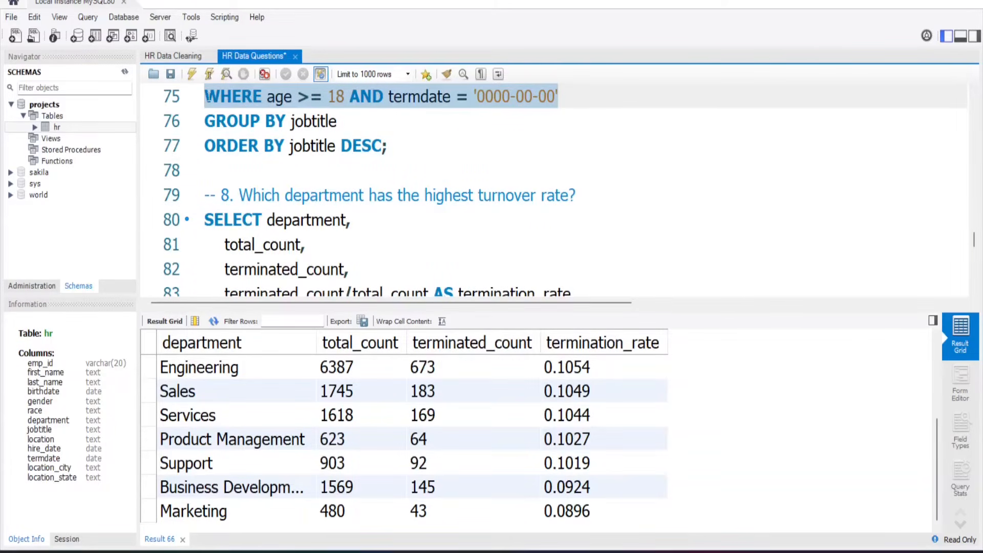
scroll(229, 159, down, 7)
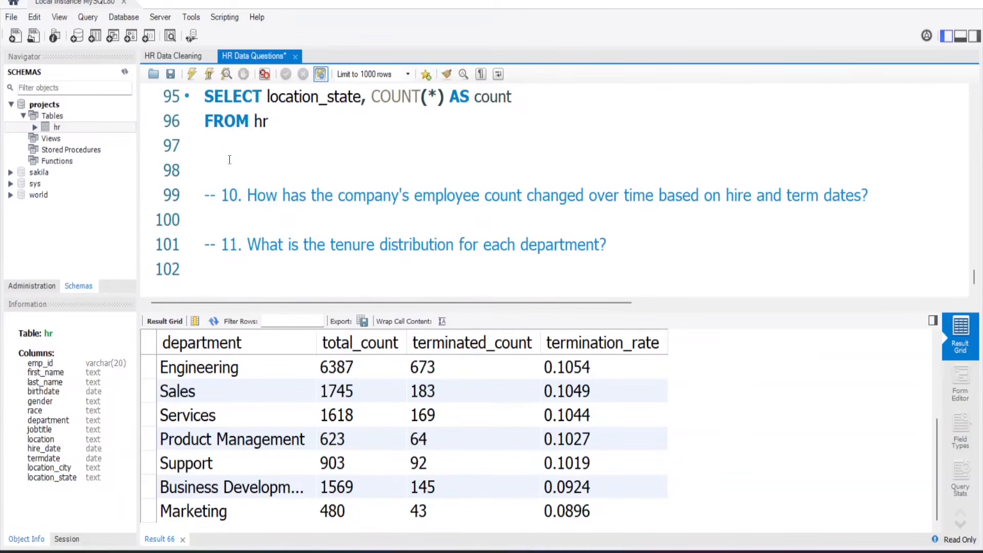
click(234, 145)
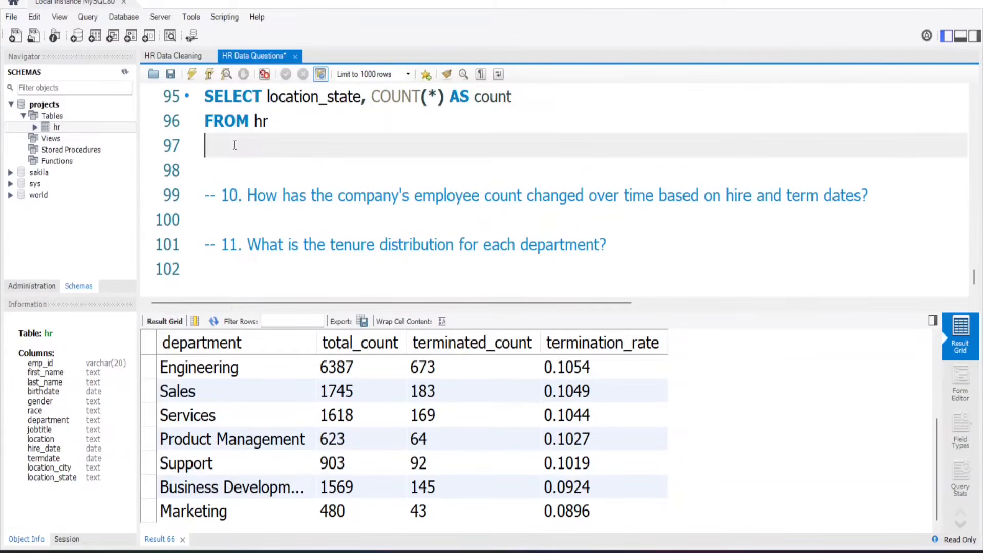
key(ctrl+v)
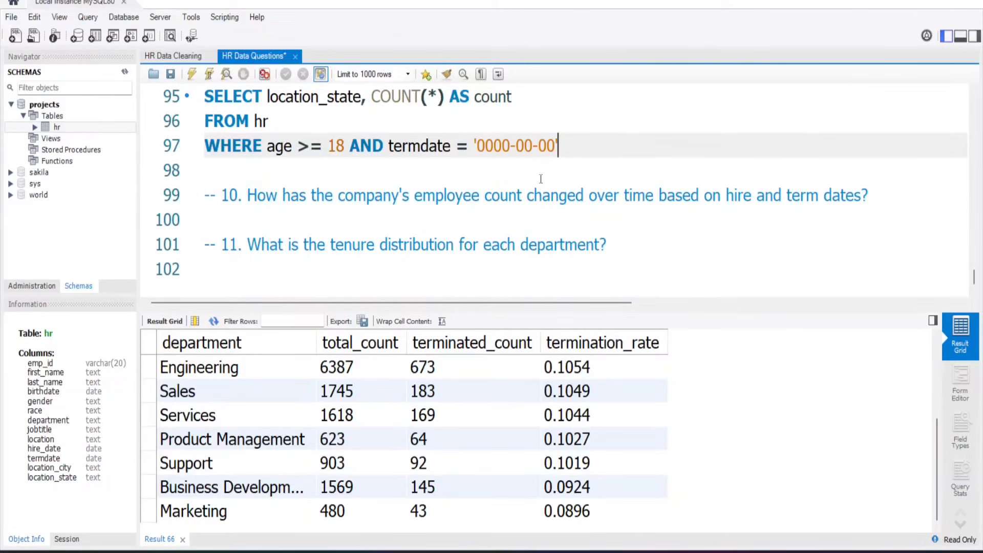
Group the question 9 query with GROUP BY location_state on a new line.
key(Return)
text(GROUP B)
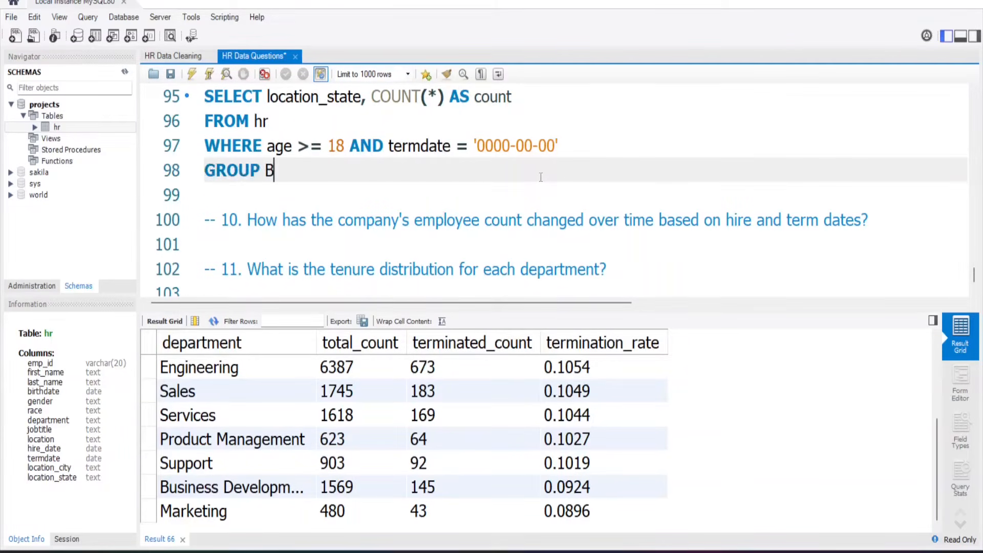
text(Y locatio)
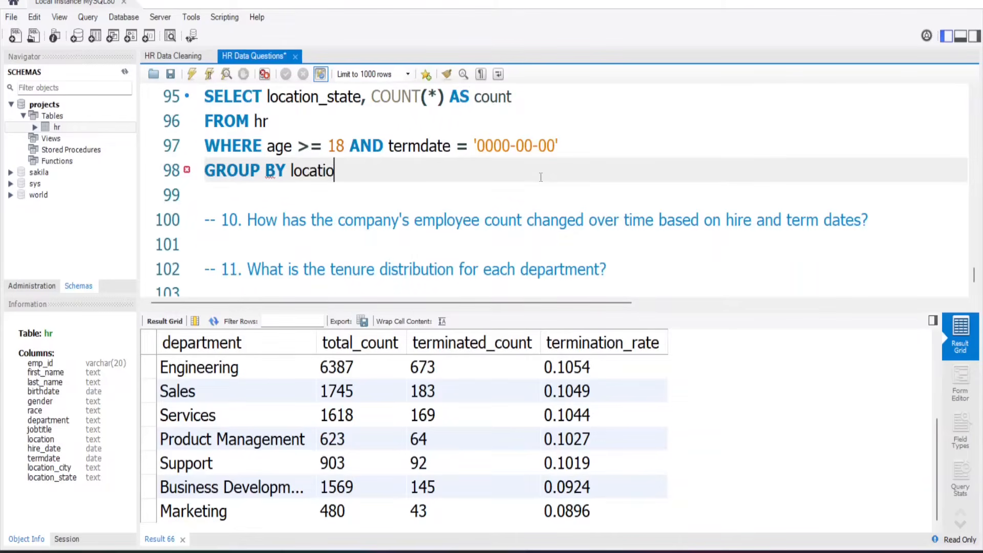
text(n_state)
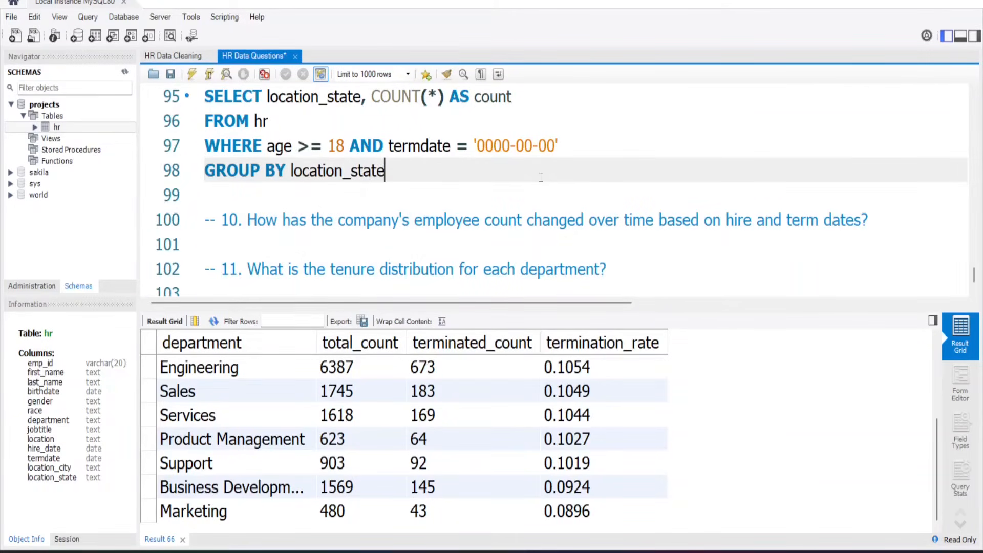
Finish the question 9 query with ORDER BY count DESC; and run it.
key(Return)
text(O)
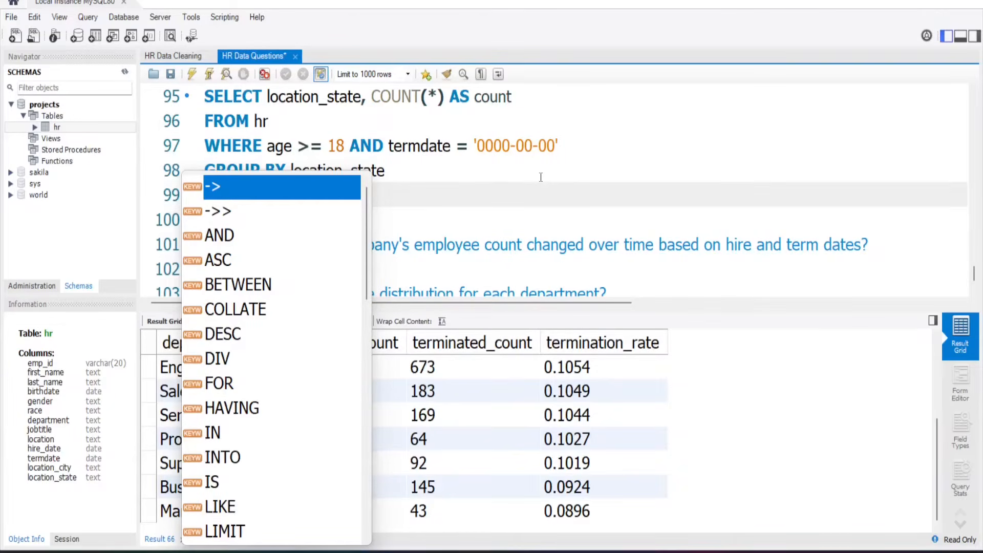
key(Escape)
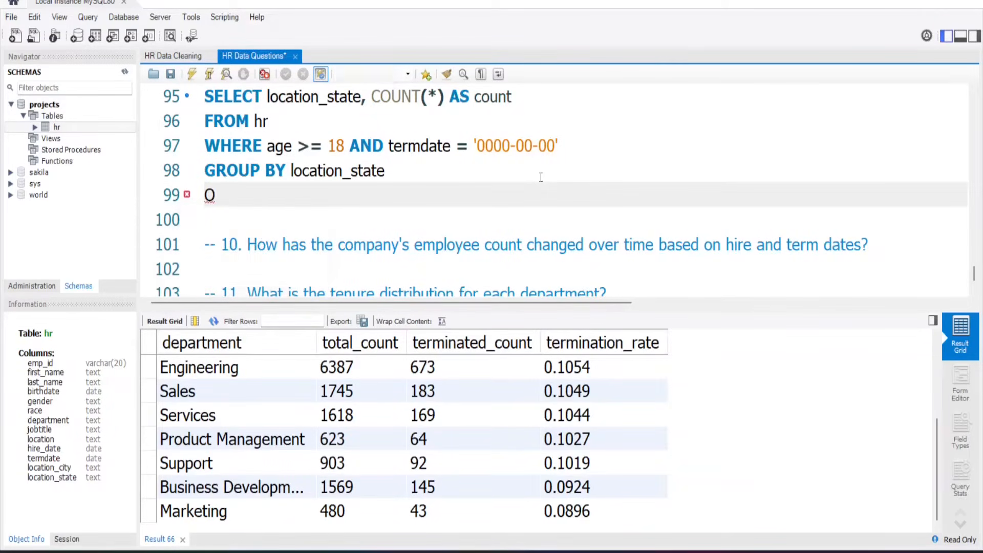
text(RDER BY )
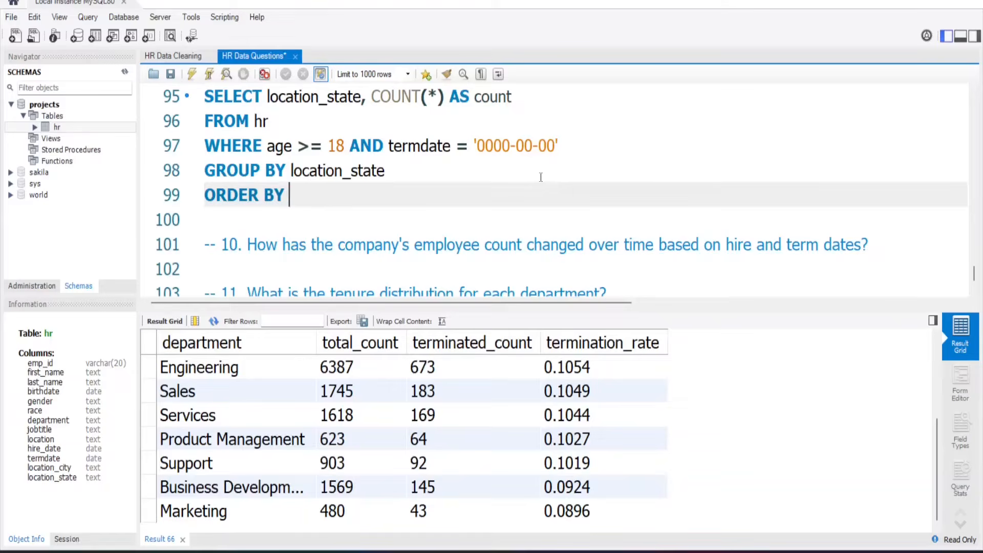
text(count DESC;)
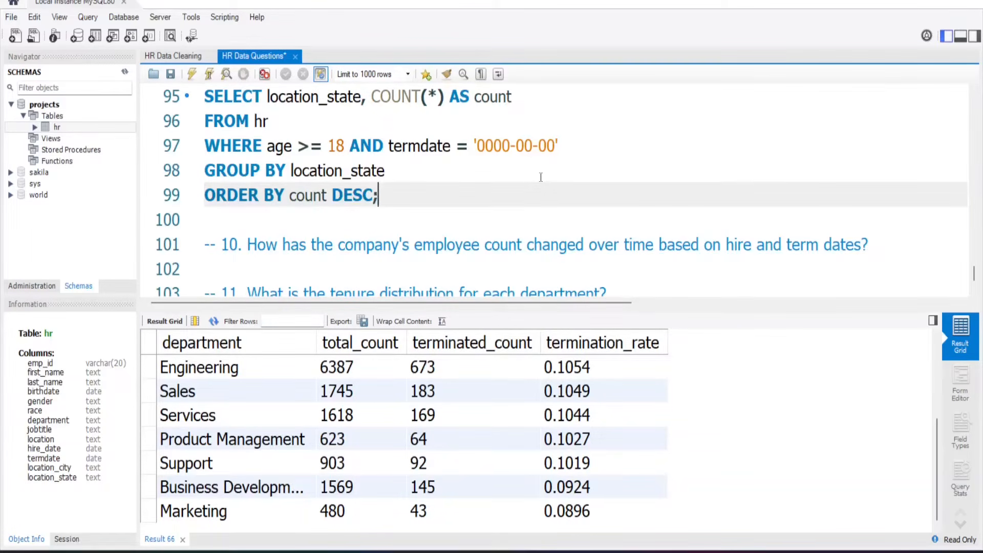
click(209, 76)
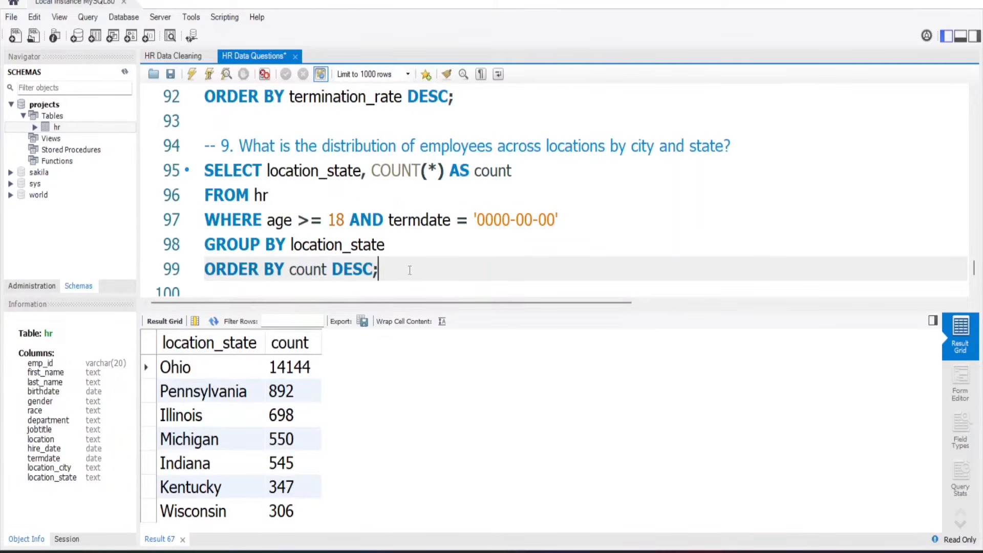
Export the employee counts by state as a CSV file in the HR Data Analysis folder, under a new name starting with "st".
click(362, 322)
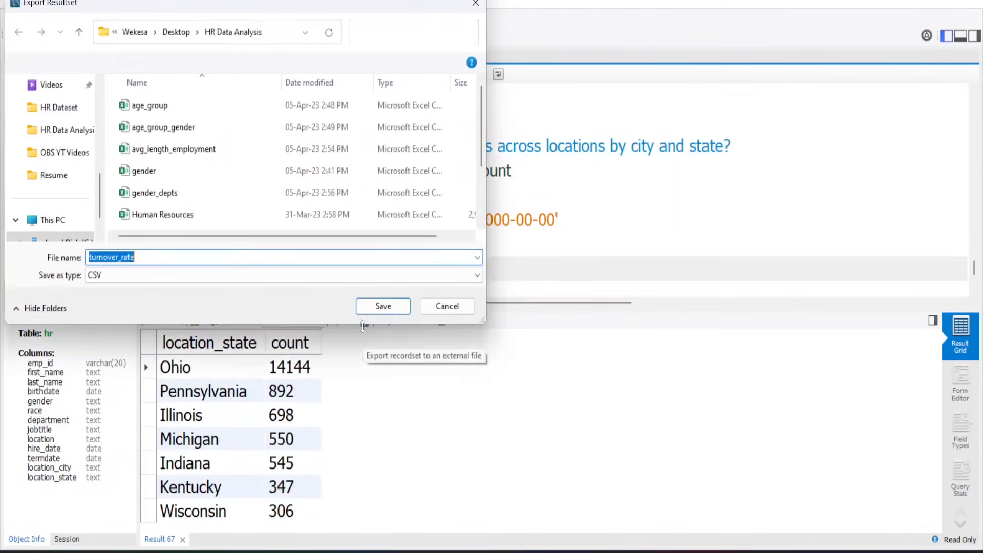
text(lO)
key(BackSpace)
key(BackSpace)
text(locat)
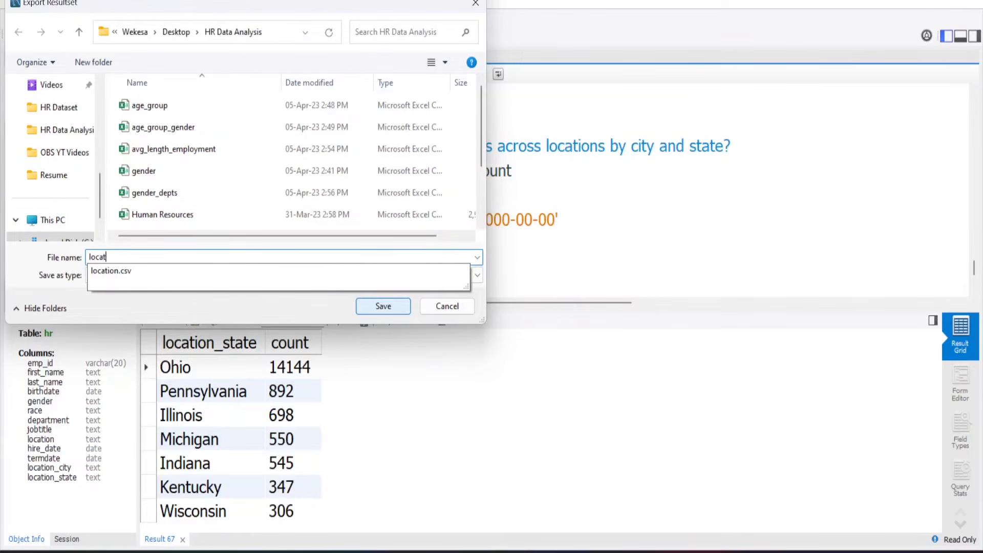
text(iom)
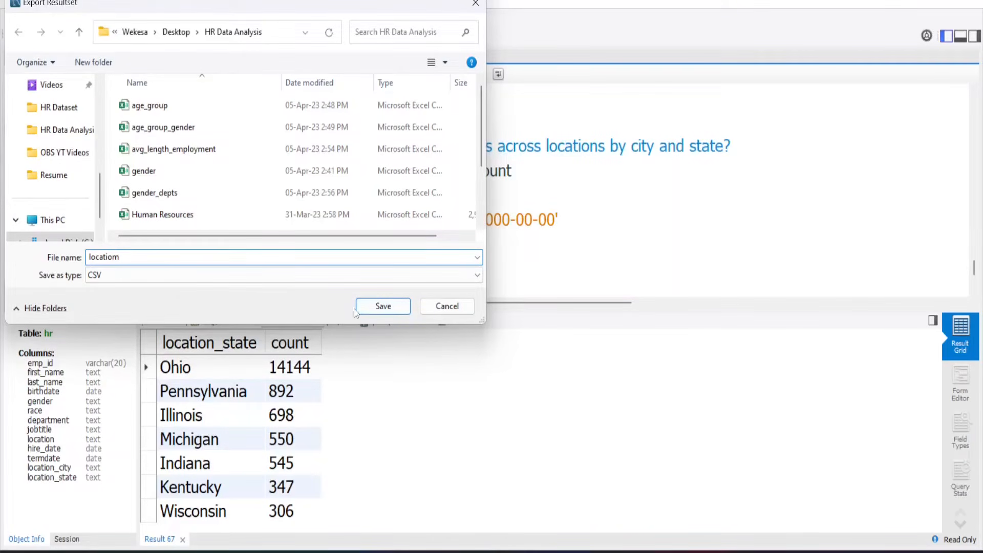
key(BackSpace)
text(n)
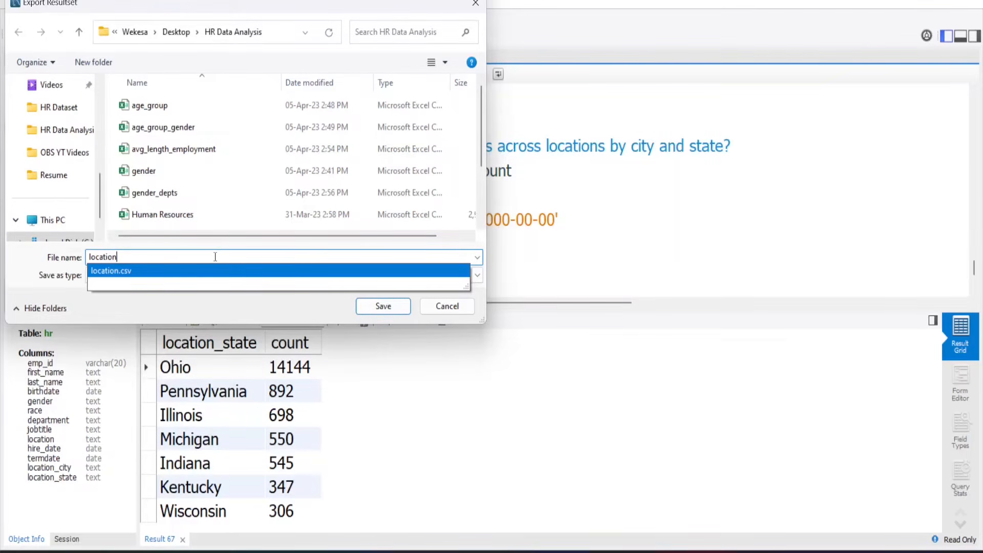
key(BackSpace)
key(BackSpace)
key(BackSpace)
key(BackSpace)
key(BackSpace)
key(BackSpace)
key(BackSpace)
key(BackSpace)
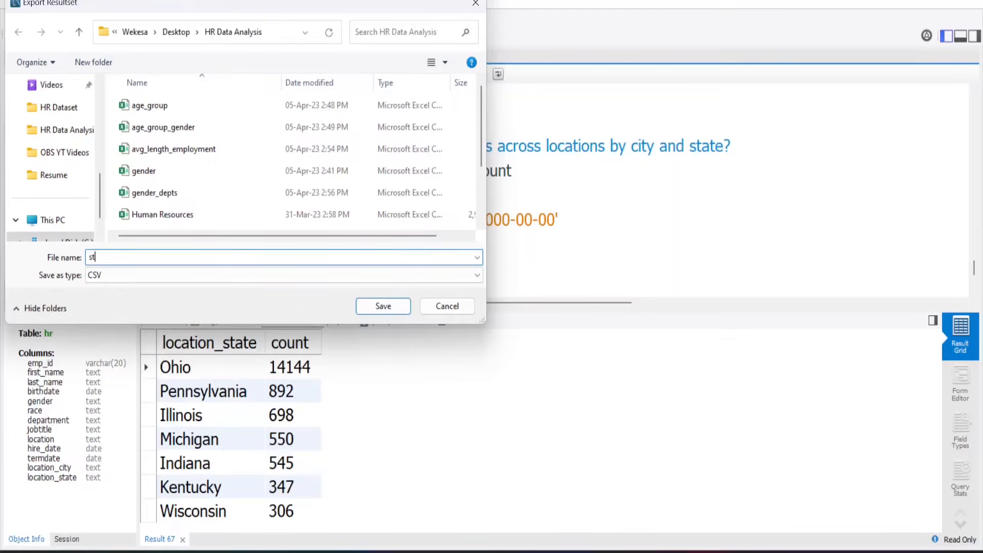
click(376, 305)
Under question 10, start a query with SELECT and list the columns year, hires, and terminations on separate indented lines.
scroll(409, 258, down, 2)
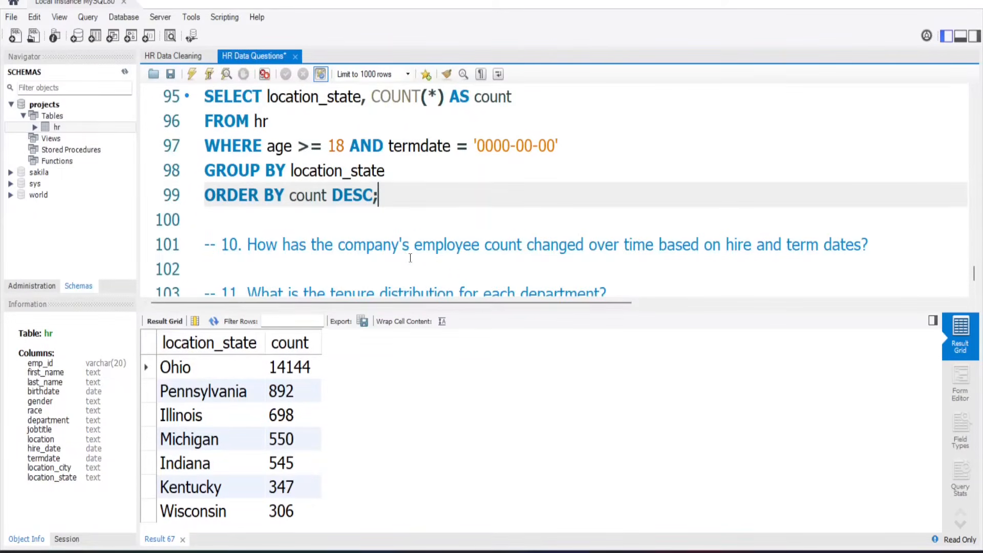
click(209, 215)
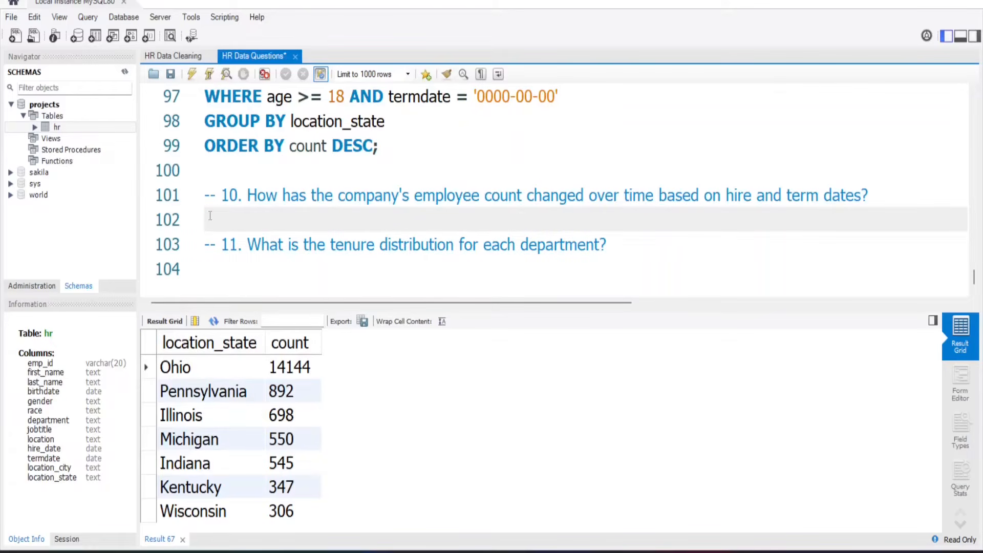
text(SELECT)
key(Return)
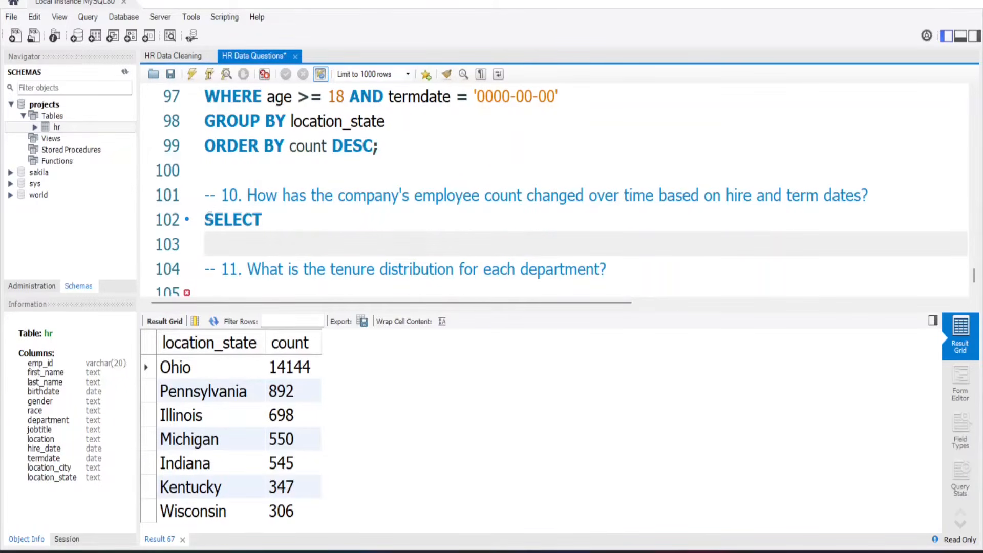
key(Tab)
text(year,)
key(Return)
text(hires,)
key(Return)
text(terminations)
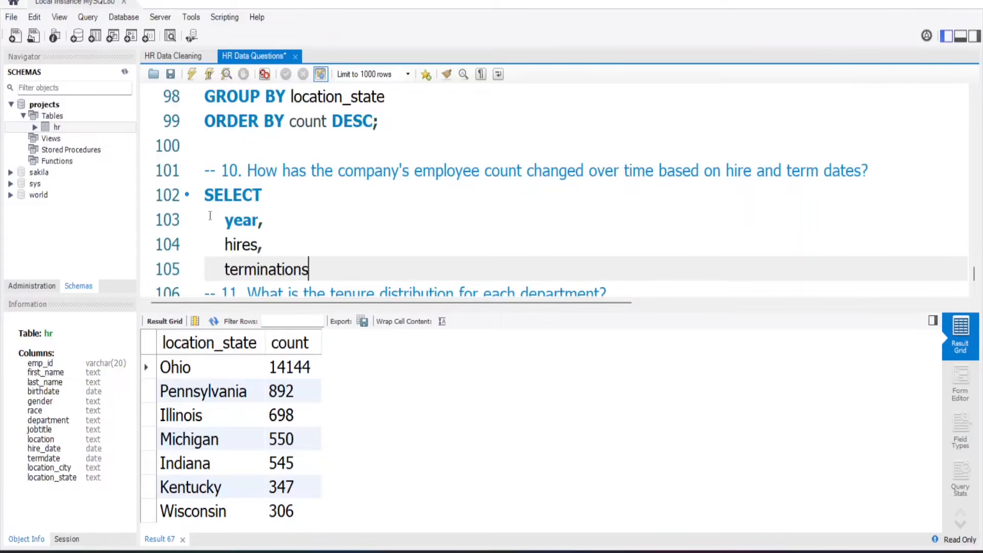
Add a fourth column to the question 10 SELECT list, calculated as hires - terminations AS net_change.
text(,)
key(Return)
text(hire)
key(BackSpace)
key(BackSpace)
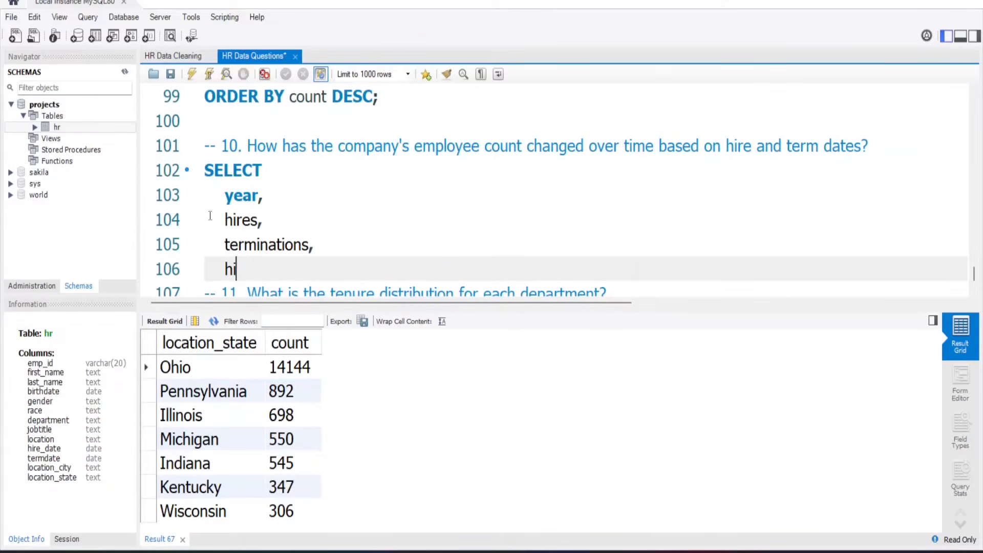
text(res - termin)
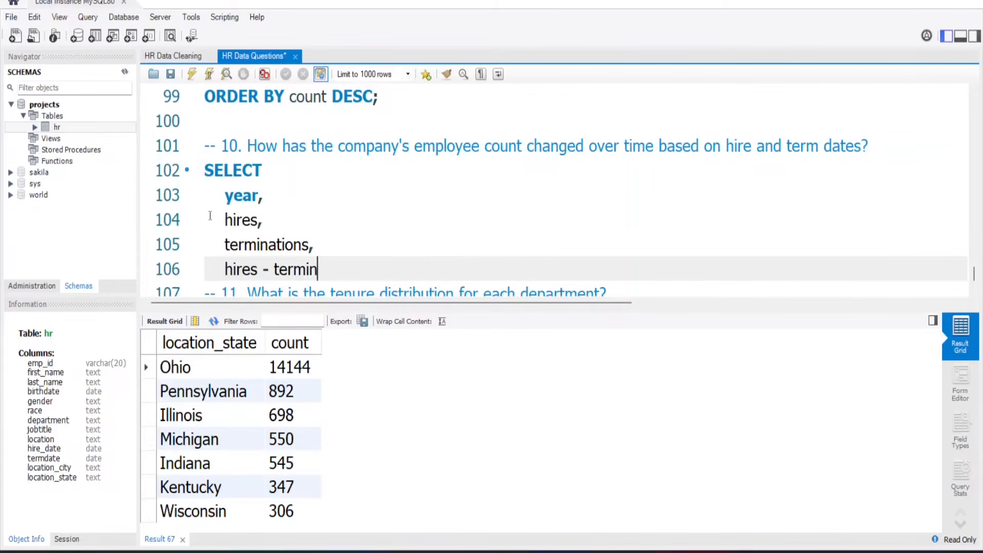
text(ations AS )
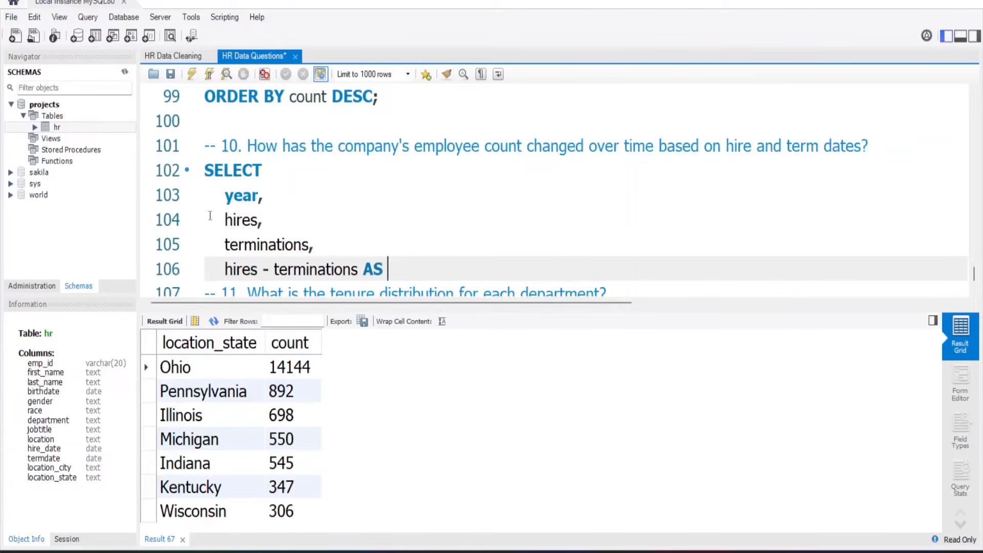
text(net_change)
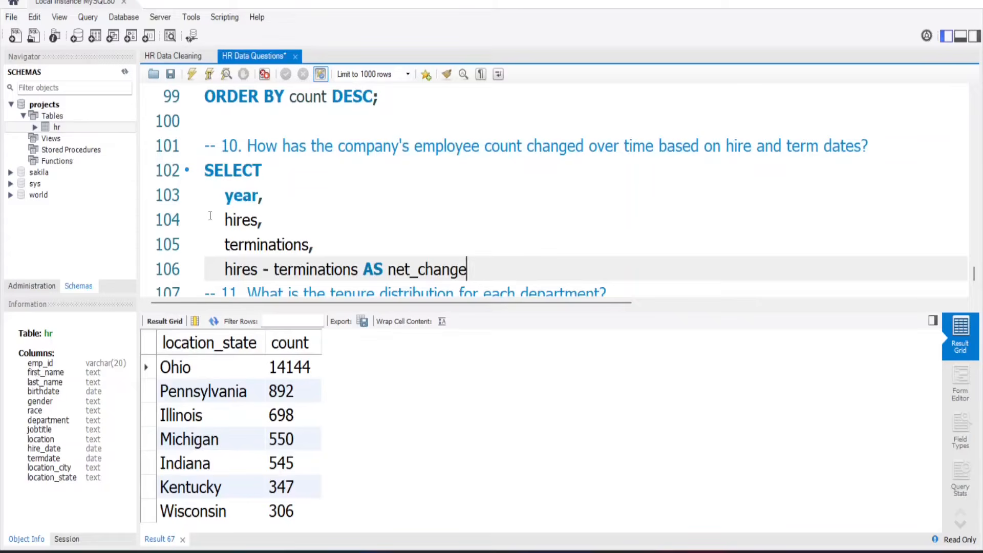
Copy the hires - terminations expression onto a new line below net_change and divide it by hires.
key(Return)
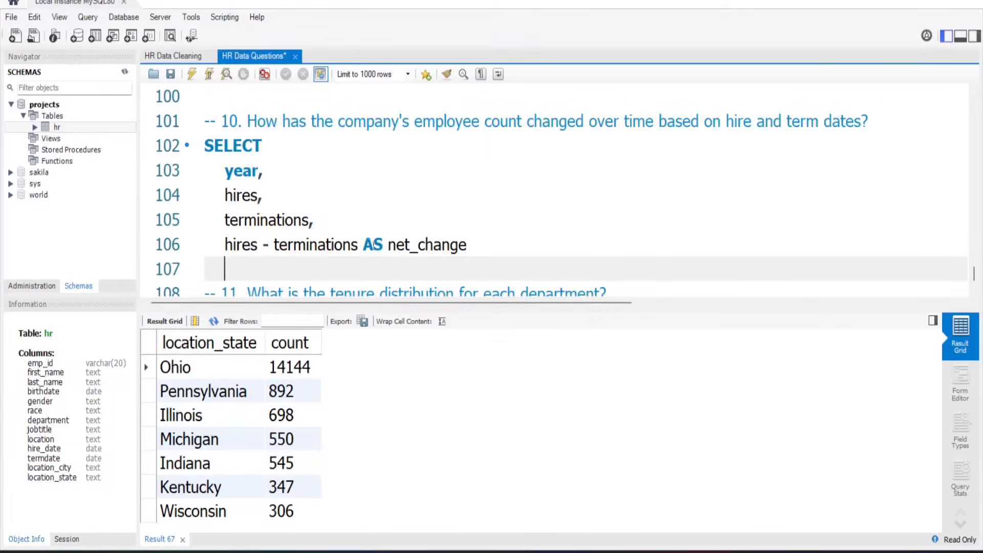
drag(360, 245, 224, 244)
key(ctrl+c)
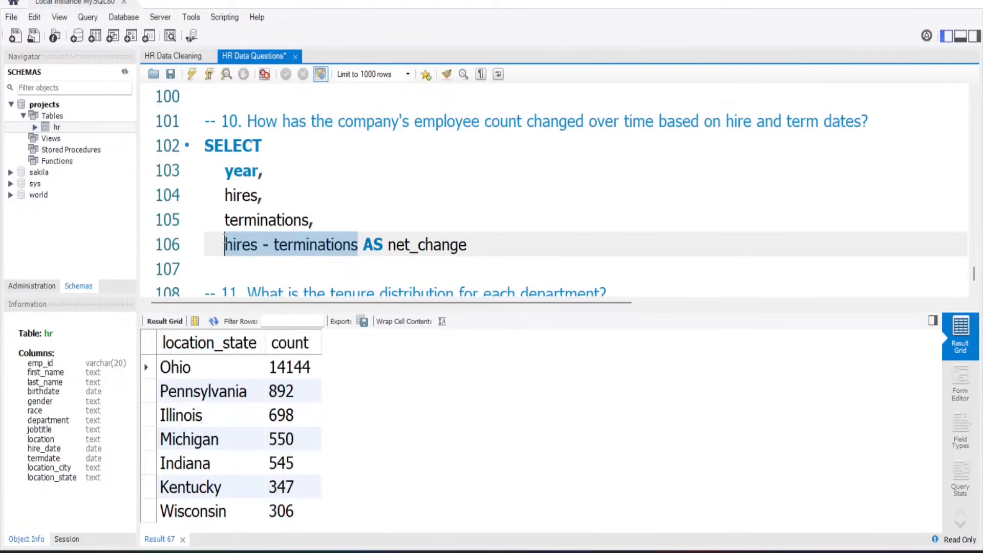
click(228, 270)
key(ctrl+v)
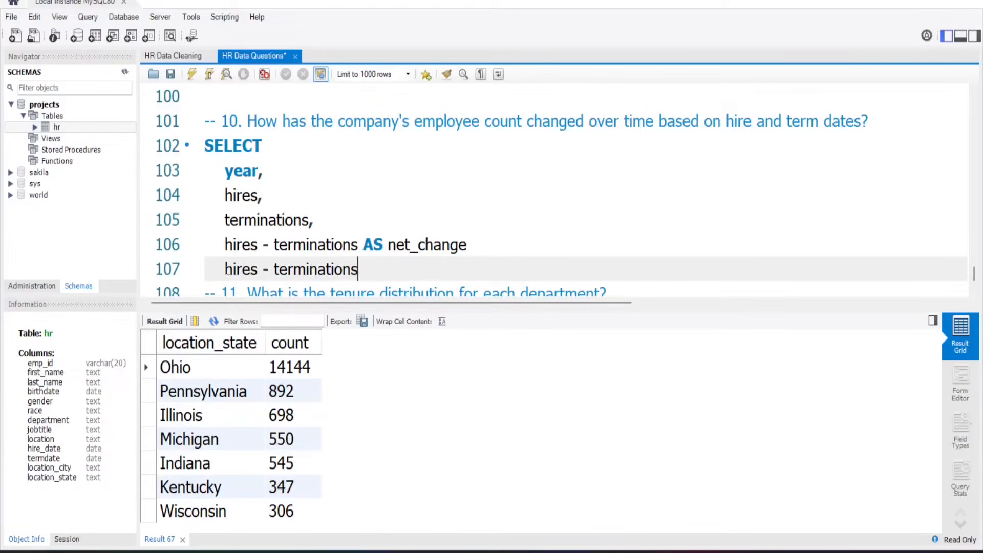
text(/hires)
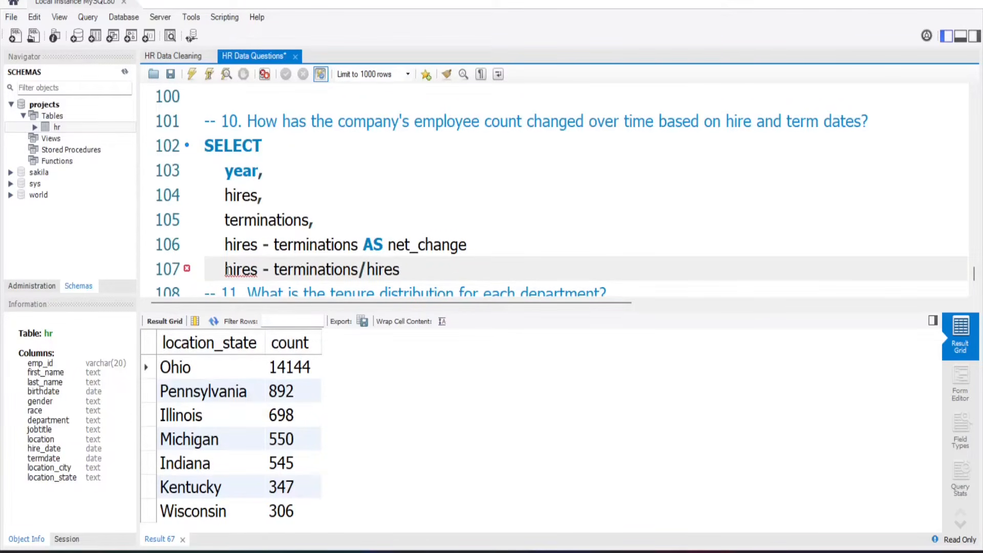
Enclose hires - terminations in parentheses so the line reads (hires - terminations)/hires.
text())
click(226, 268)
text(()
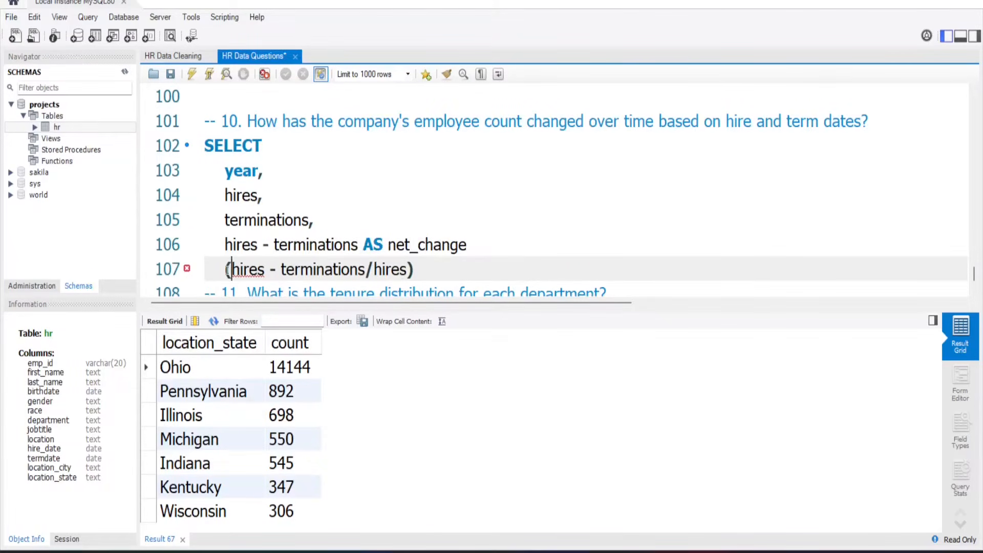
click(430, 275)
click(365, 270)
text())
click(426, 271)
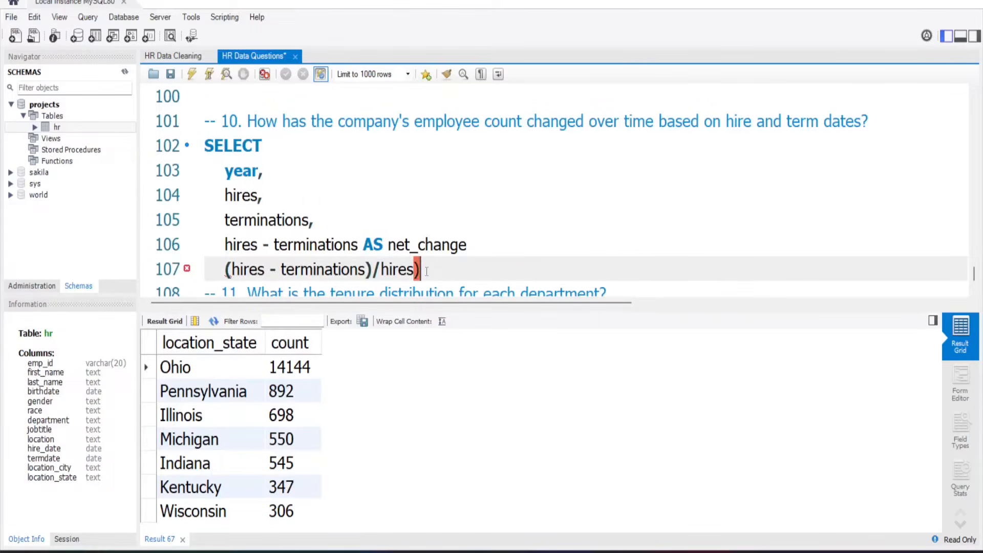
key(BackSpace)
Multiply the ratio by 100 and wrap it in round with 2 decimals: round((hires - terminations)/hires * 100, 2).
text(* 100)
click(423, 269)
text())
click(224, 269)
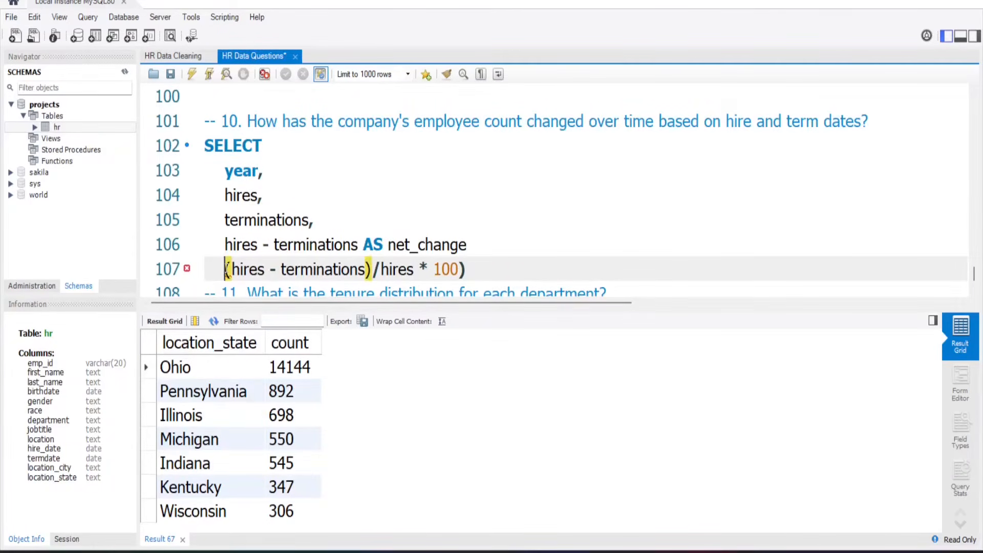
text(round)
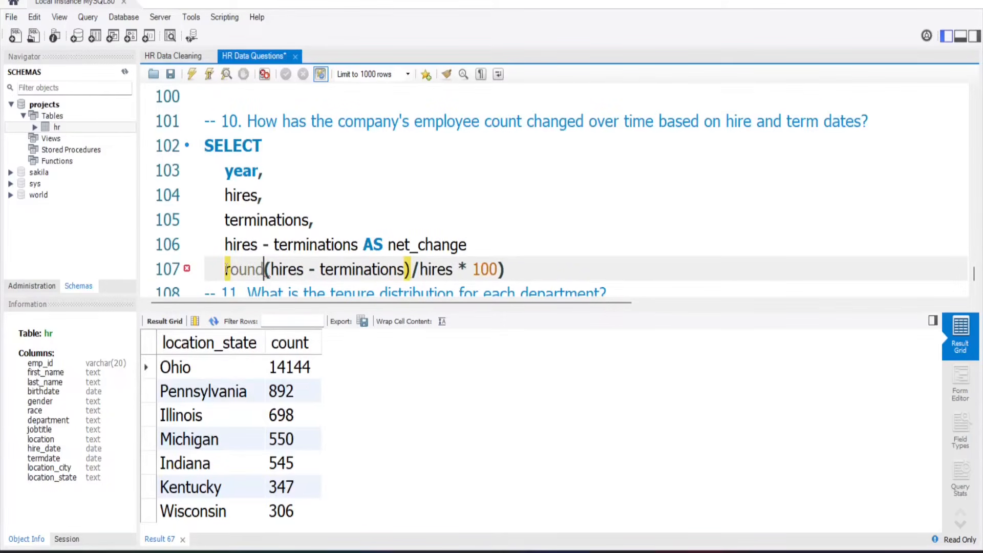
text(()
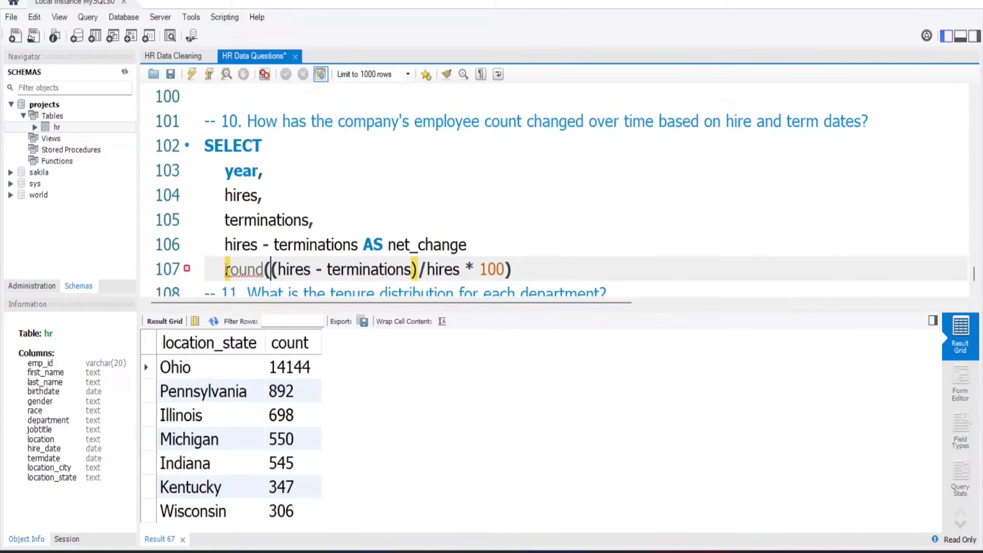
click(516, 266)
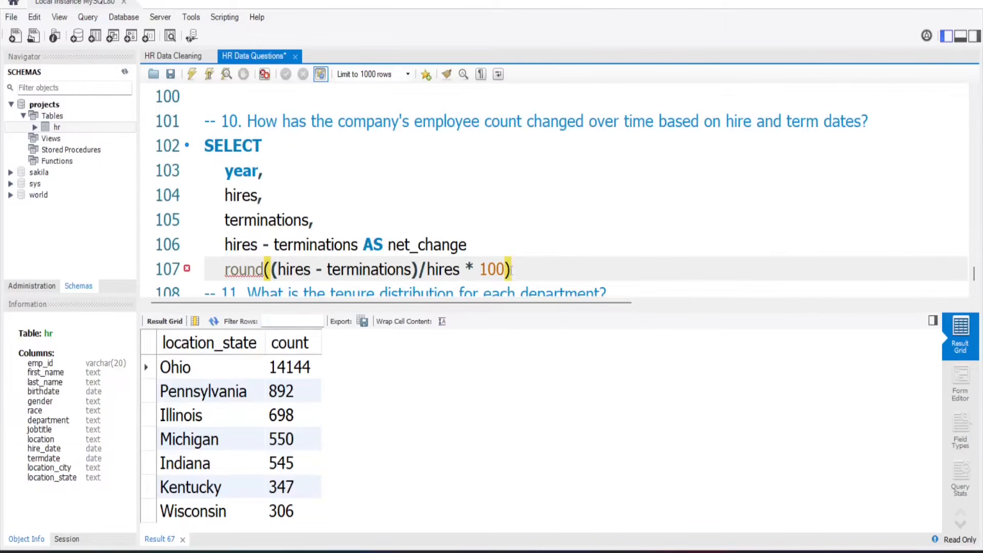
click(505, 270)
text(,2)
click(548, 271)
click(508, 270)
click(509, 269)
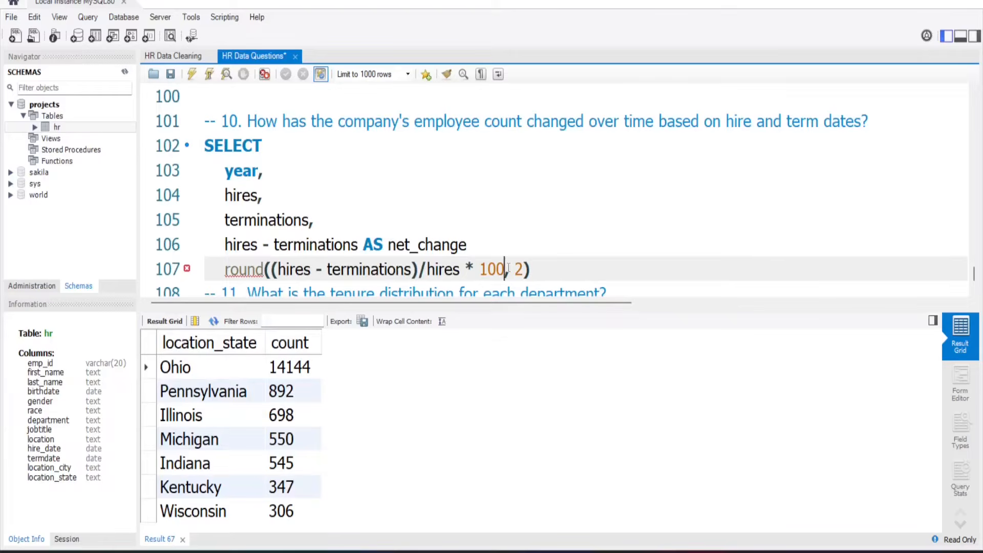
Give the rounded percentage expression the alias AS net_change_percent.
click(547, 267)
text(as)
key(BackSpace)
key(BackSpace)
key(BackSpace)
text(AS net)
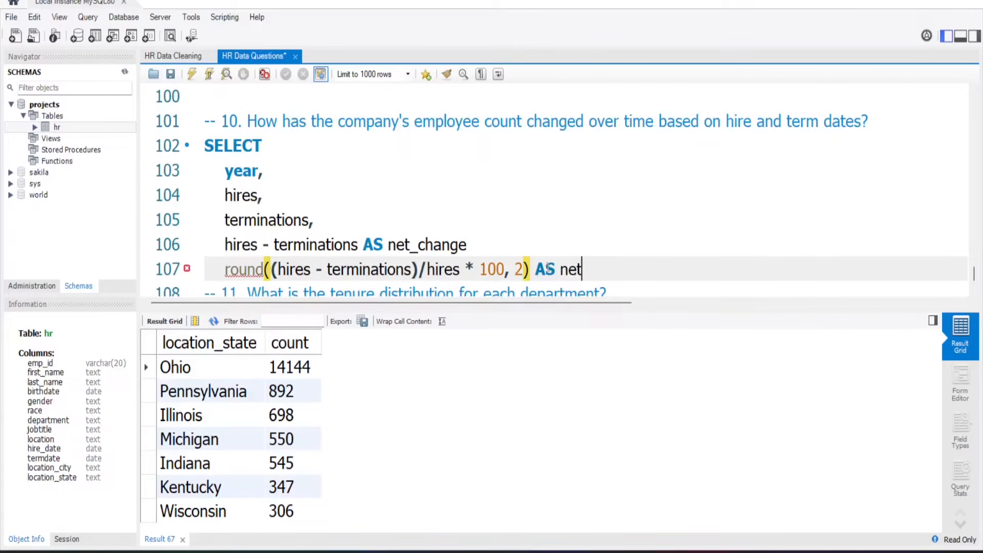
text(_change)
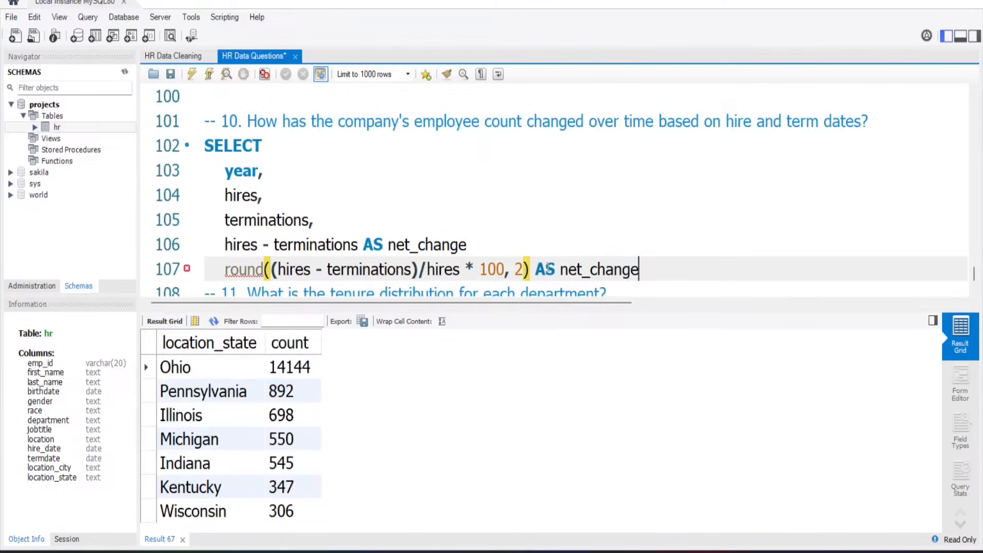
text(-)
key(BackSpace)
text(_ercent)
key(Left)
key(Left)
key(Left)
key(Left)
key(Left)
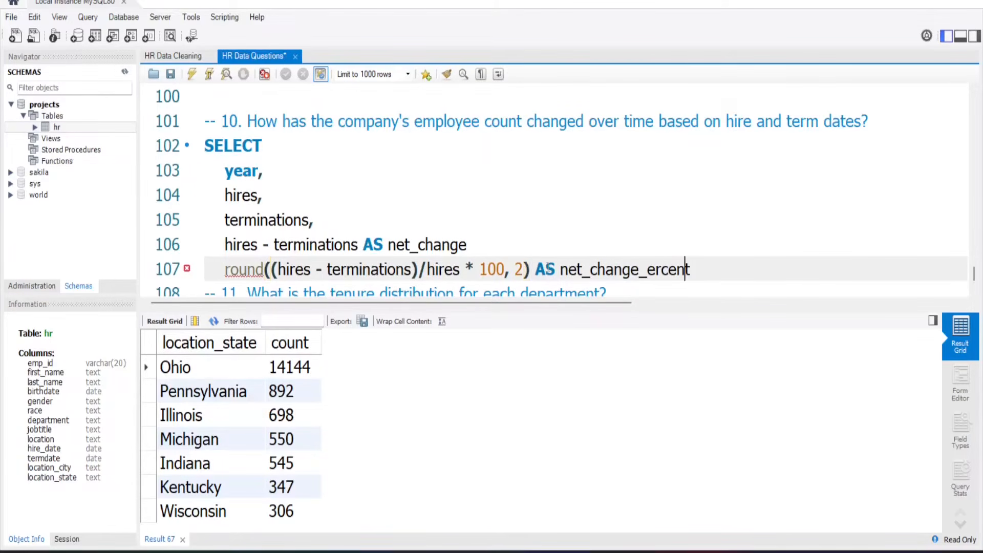
key(Left)
text(p)
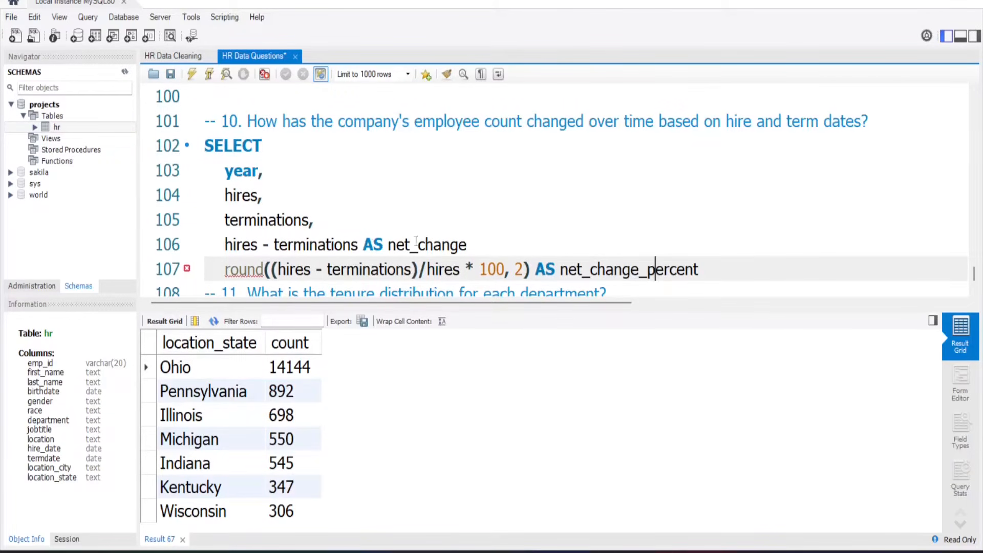
Add the missing comma after net_change in the SELECT list.
click(481, 246)
text(,)
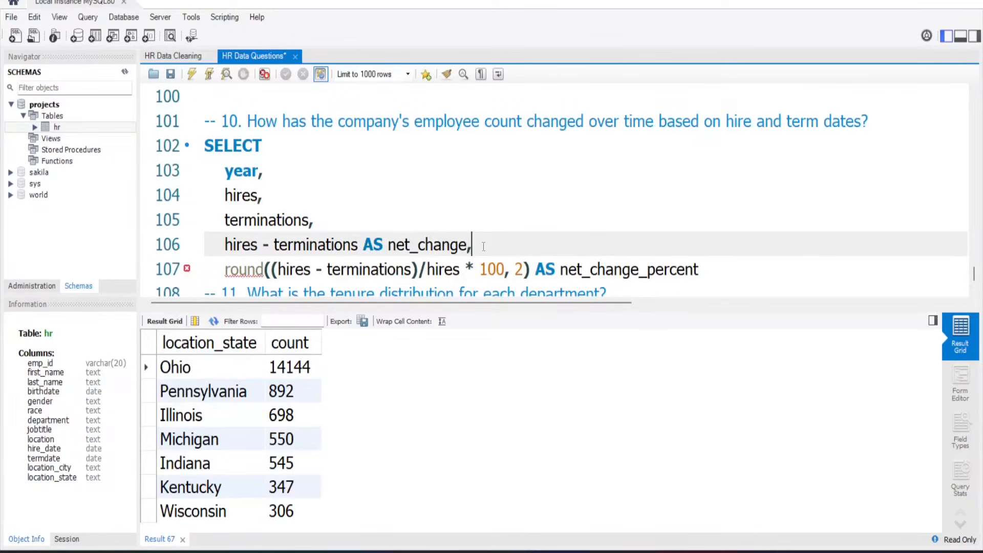
click(729, 270)
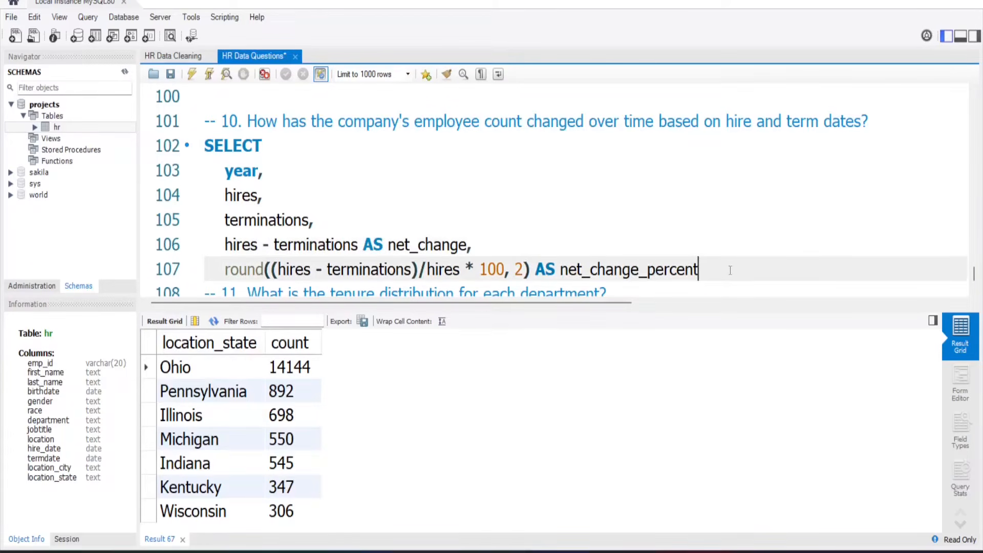
Below the net_change_percent line, open a subquery with FROM( and start an indented SELECT inside it.
scroll(676, 234, down, 1)
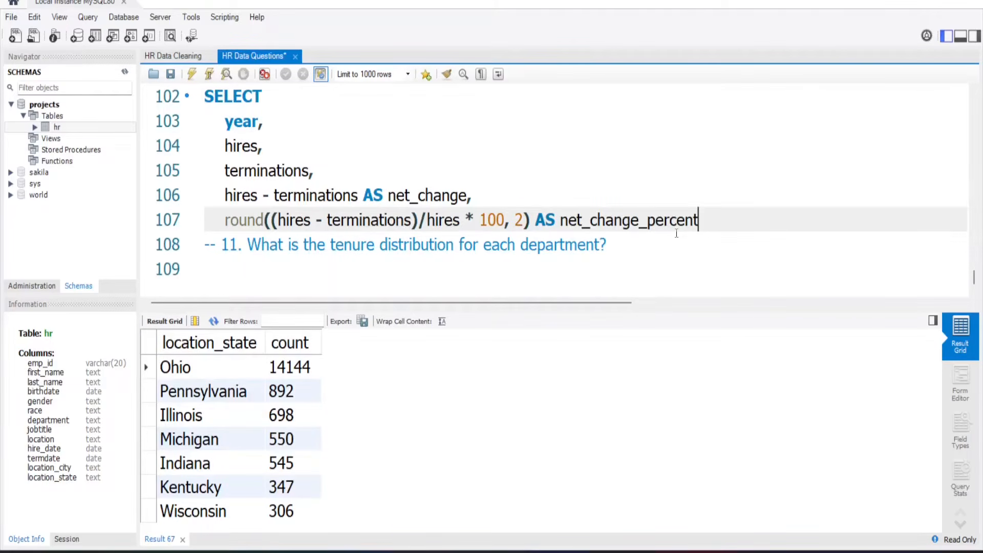
key(Return)
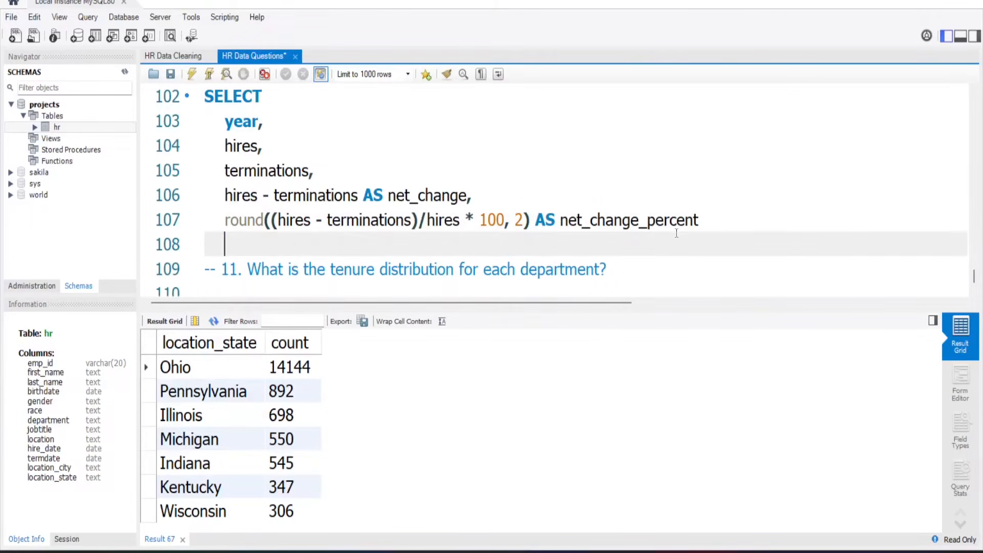
text(FROM()
key(Return)
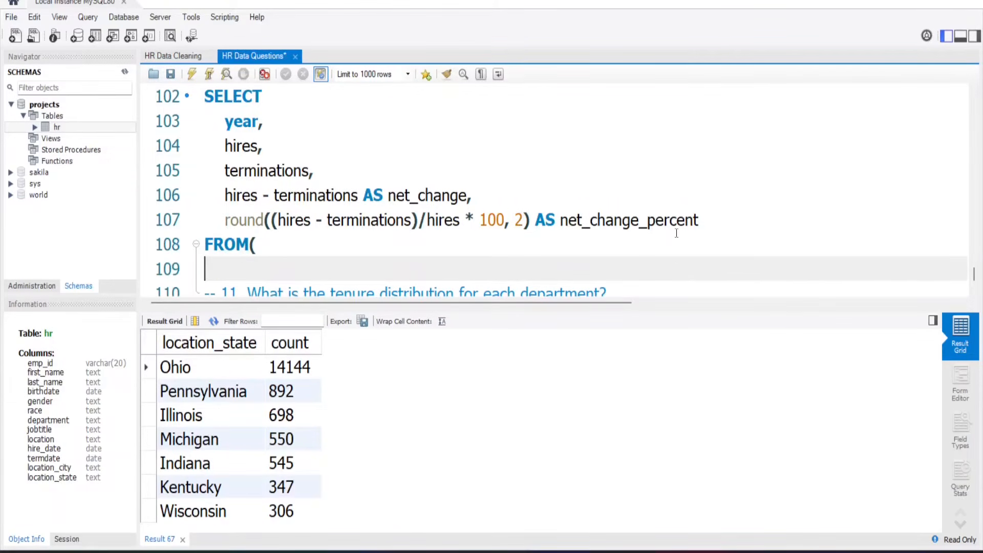
key(Tab)
text(S)
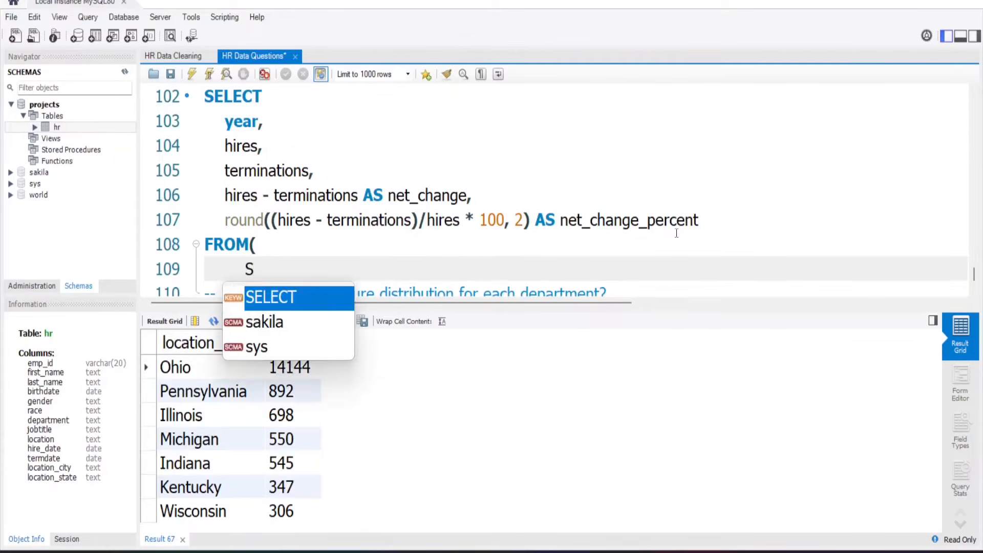
text(ELECT )
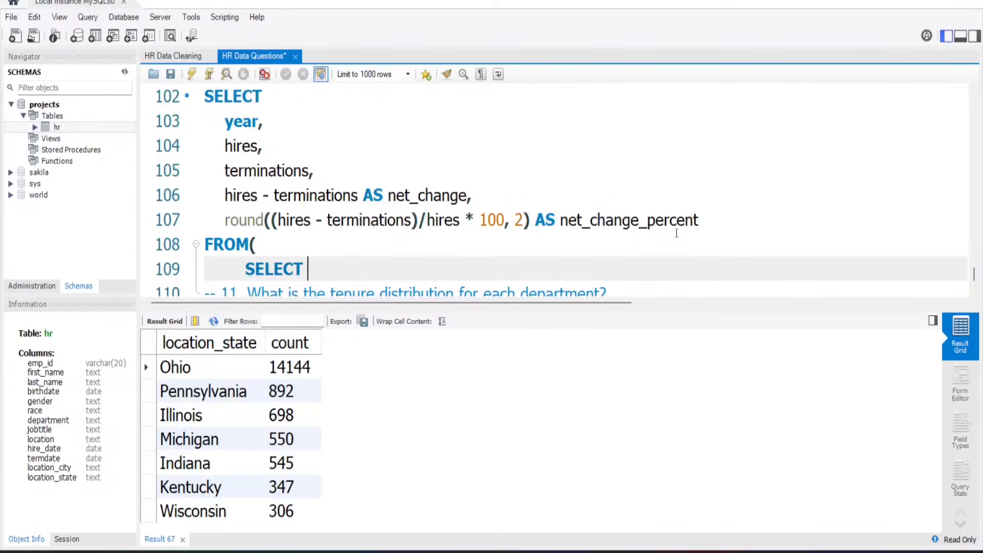
Select YEAR(hire_date) AS year as the subquery's first column.
text(YEAR)
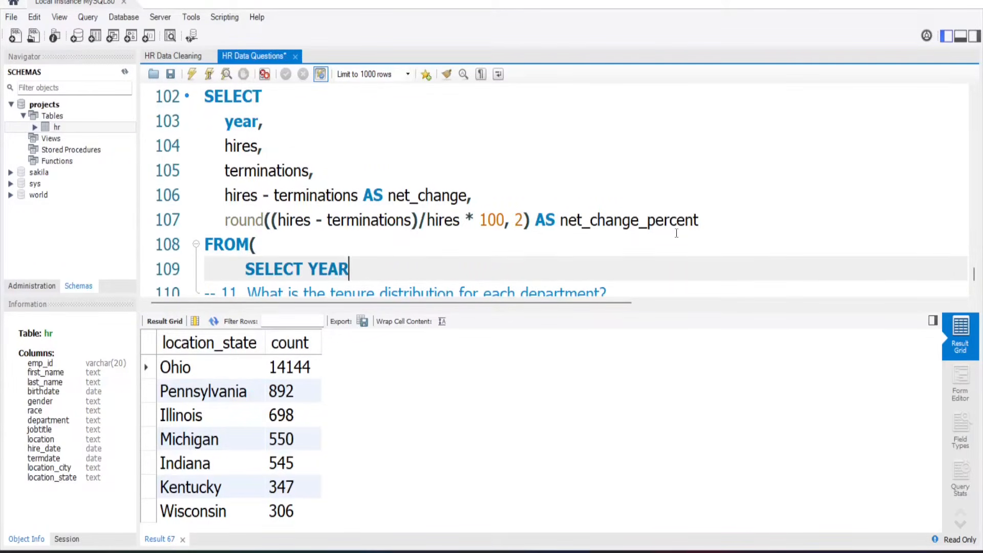
text(()
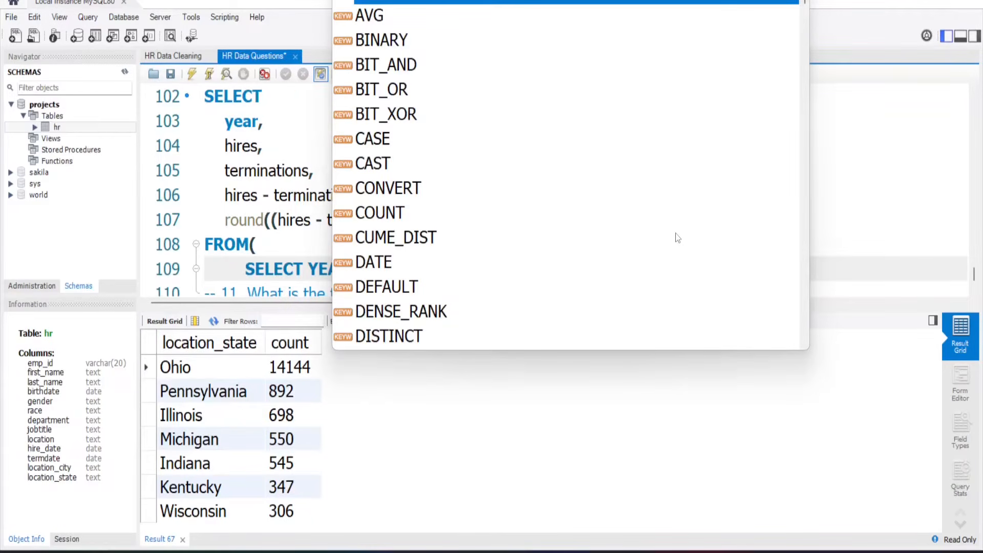
text(h)
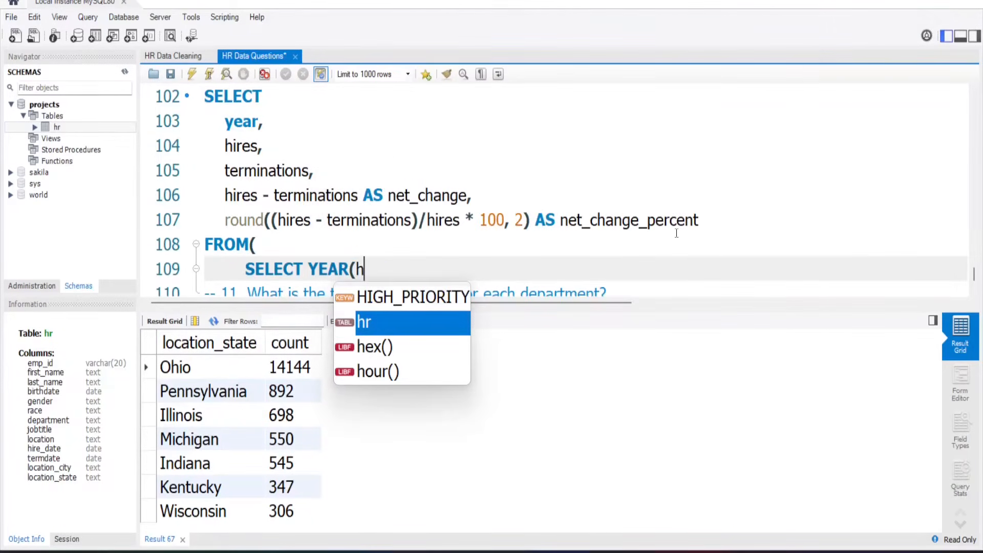
text(ire)
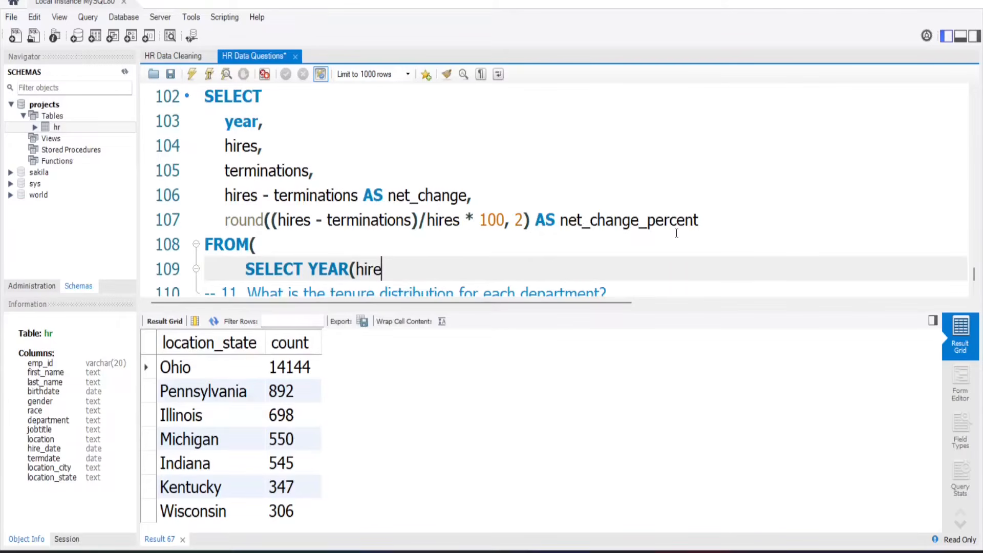
text(_date) AS )
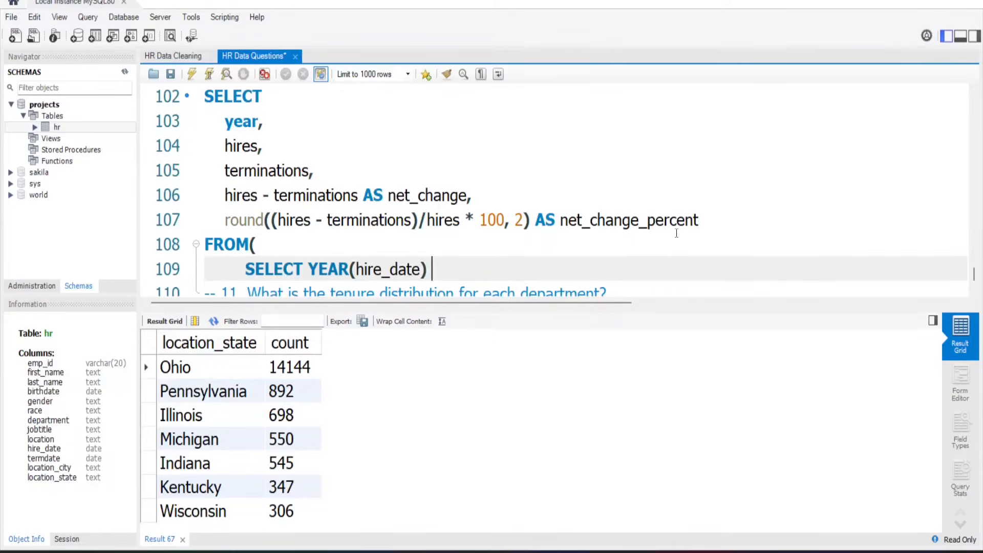
text(year)
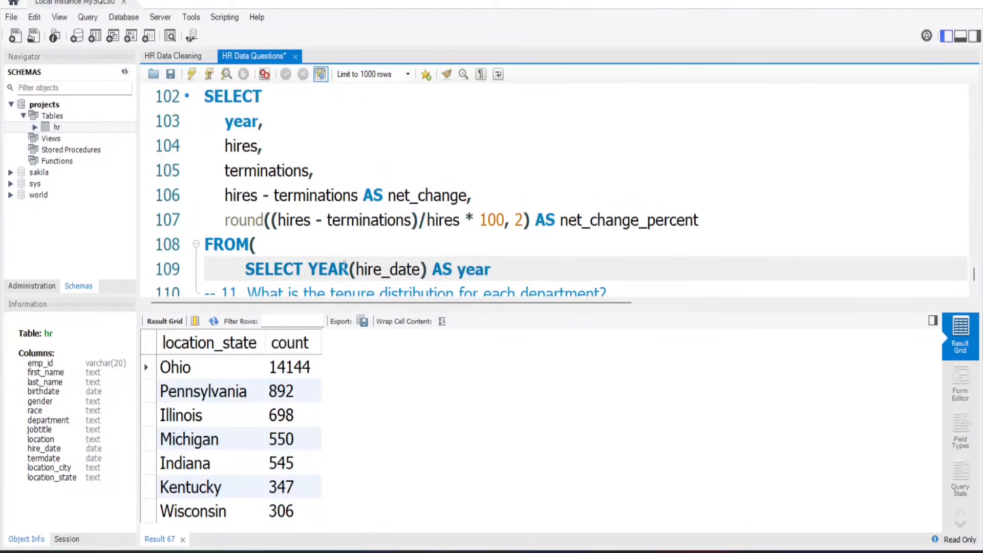
Put YEAR(hire_date) AS year on its own further indented line, ending with a comma and a new line.
click(308, 269)
key(Return)
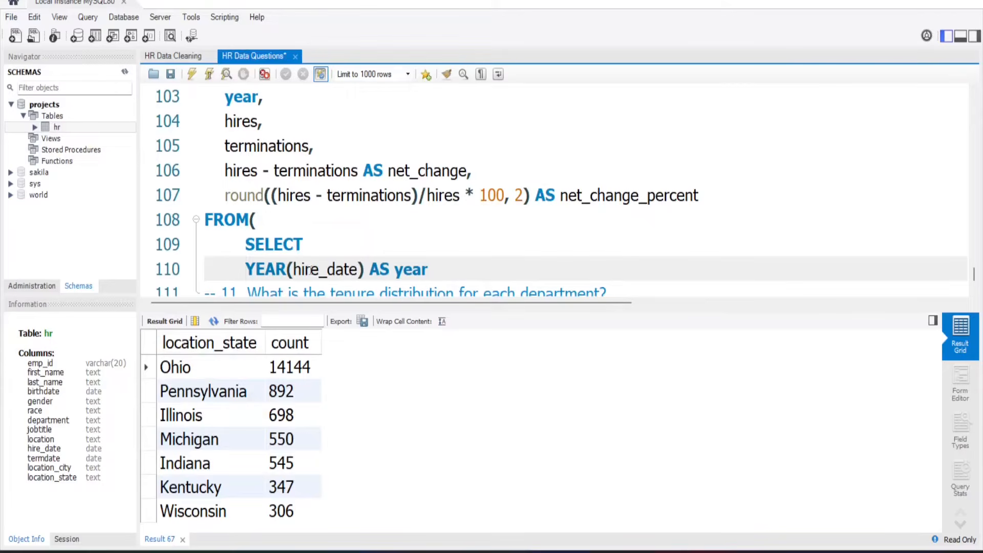
key(Tab)
click(503, 262)
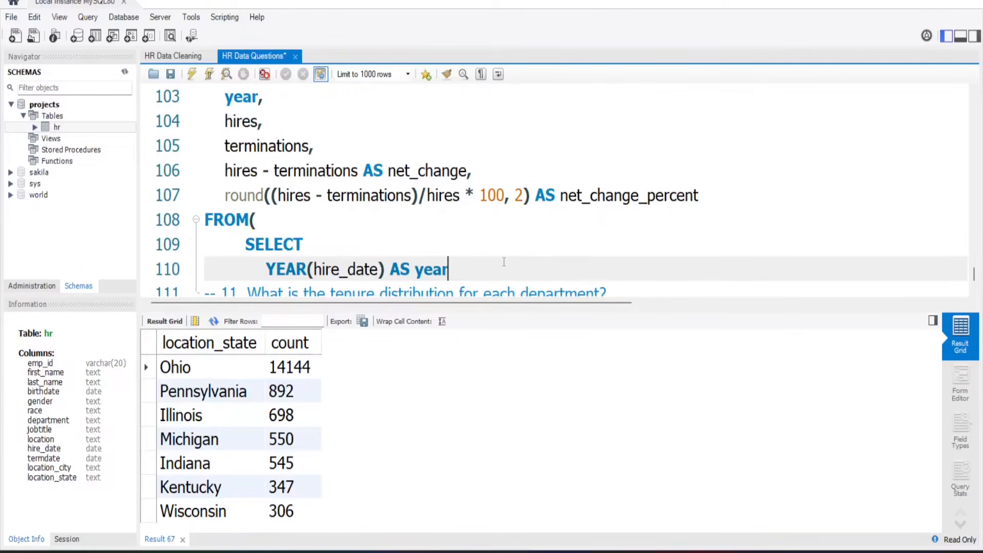
text(,)
key(Return)
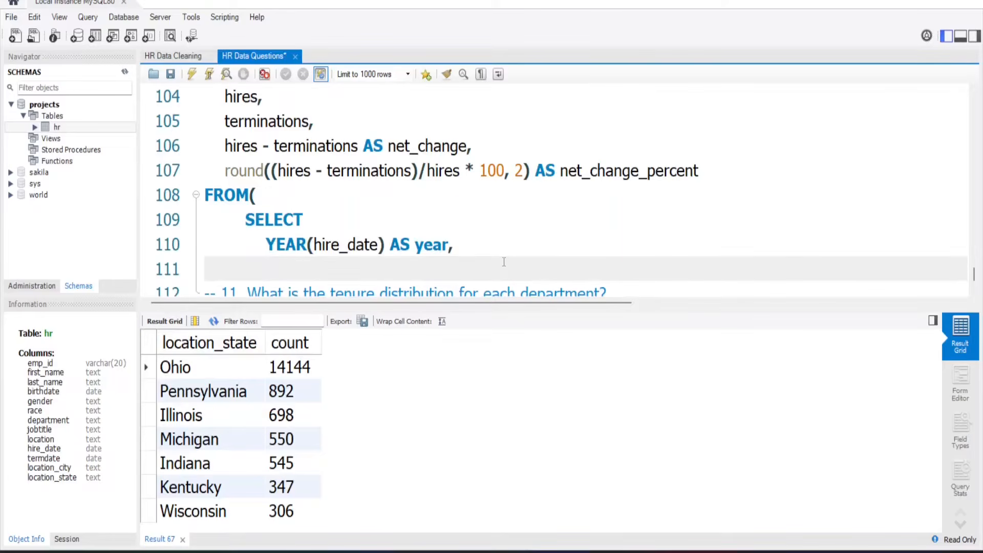
Add count(*) AS hires as the subquery's second column, ending with a comma and a new line.
text(count(*) )
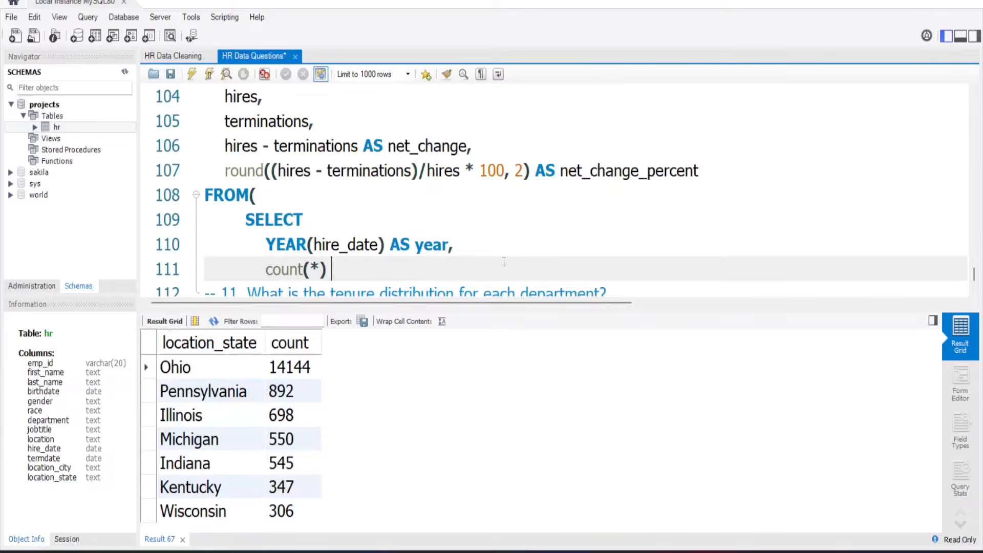
text(AS hires)
key(Return)
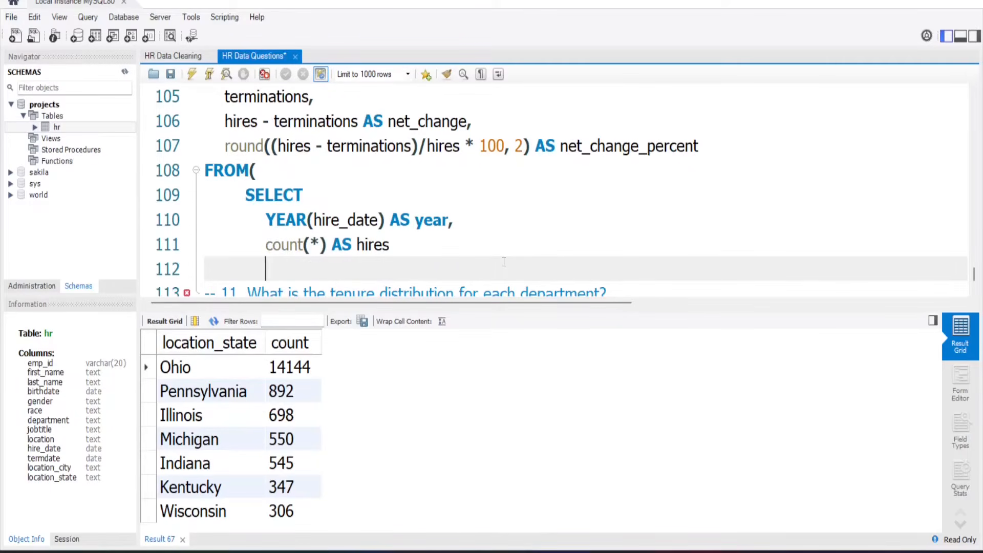
key(BackSpace)
key(BackSpace)
key(BackSpace)
text(,)
key(Return)
Start the subquery's third column with SUM(CASE WHEN termdate <> '0000-00-00'.
text(SU)
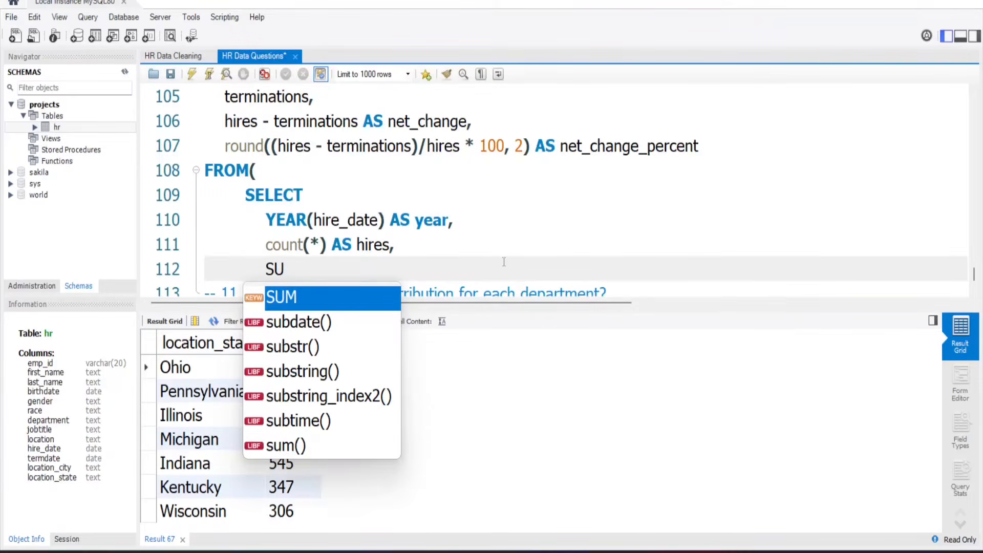
text(,)
key(BackSpace)
text(M)
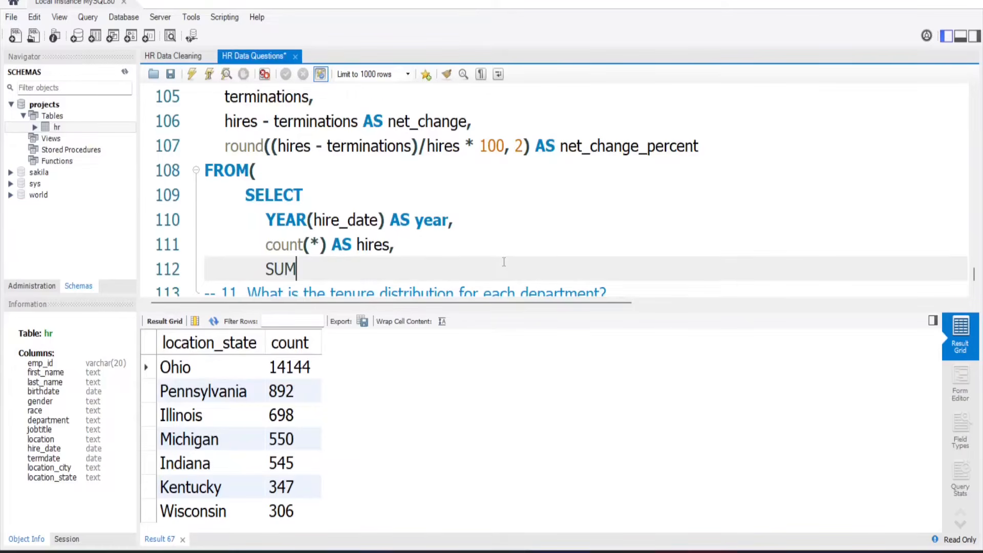
text((CAS)
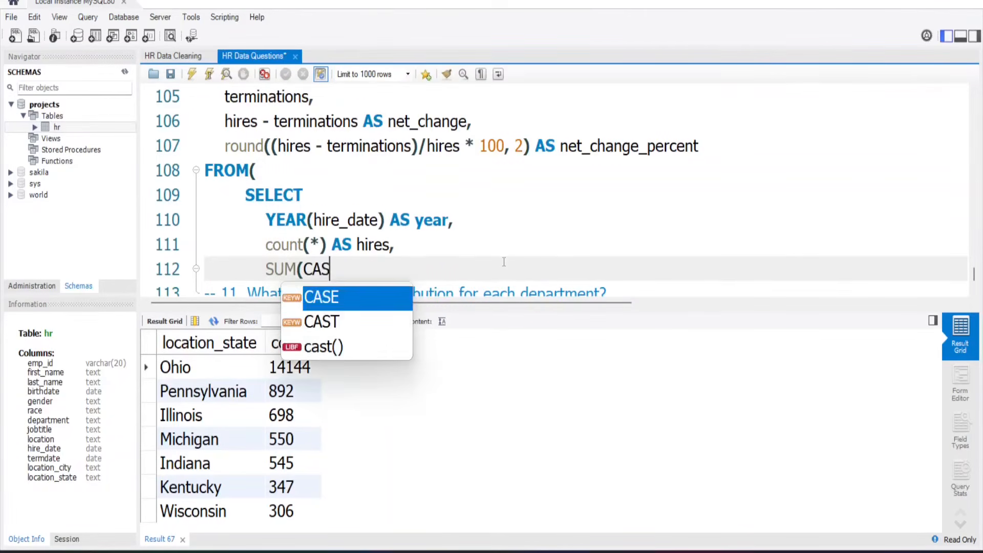
text(E WHEN)
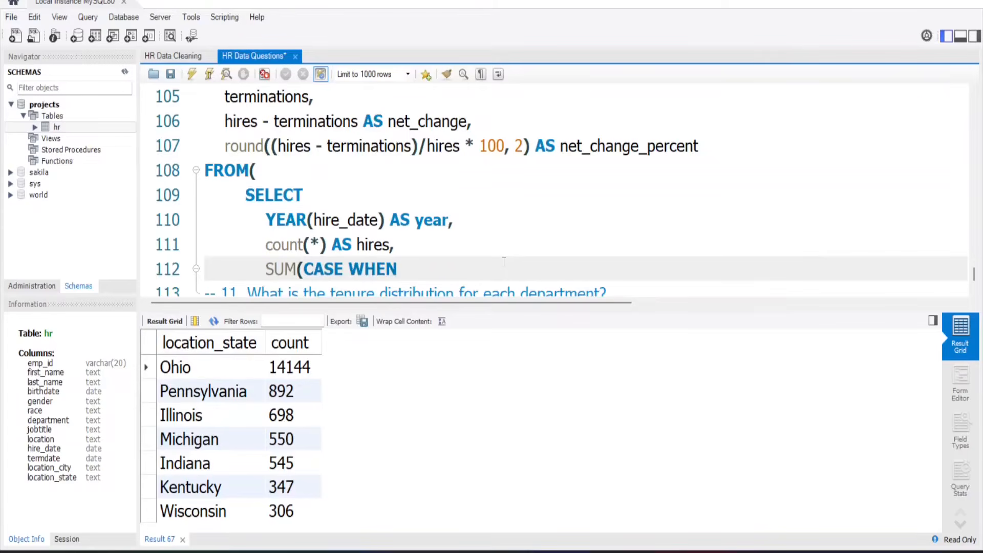
text( termdate <)
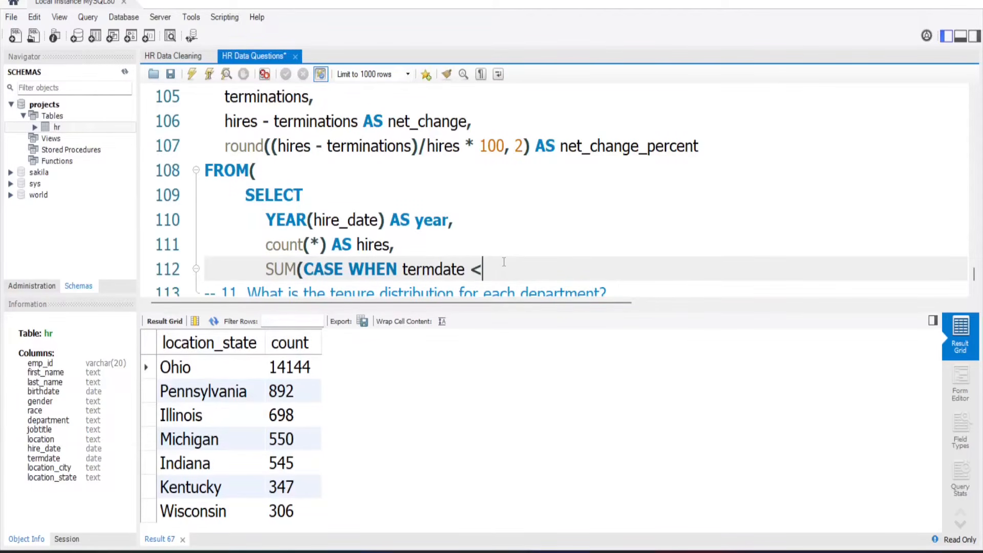
text(> '0000-00-00)
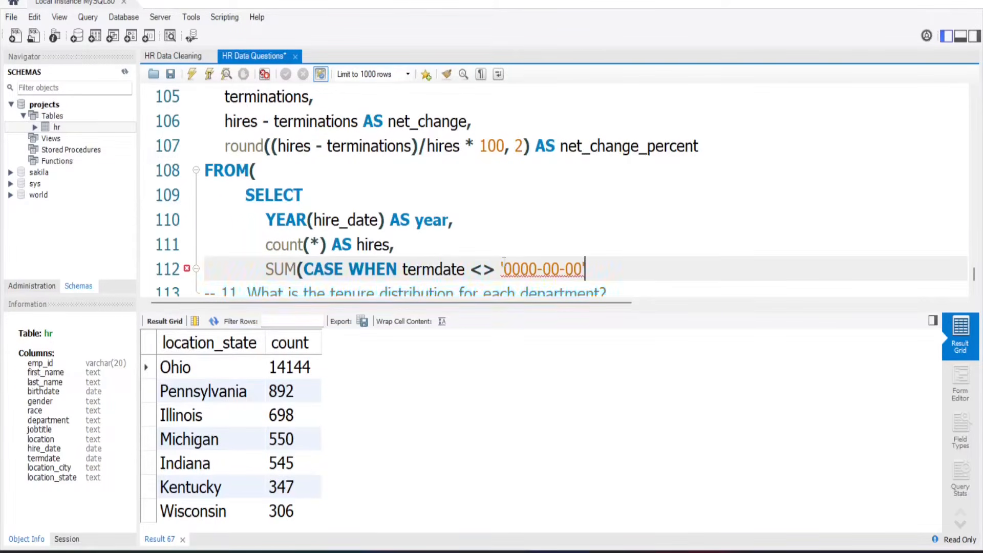
Close the date string and extend the CASE condition with AND termdate <= curdate().
text(' AND termd)
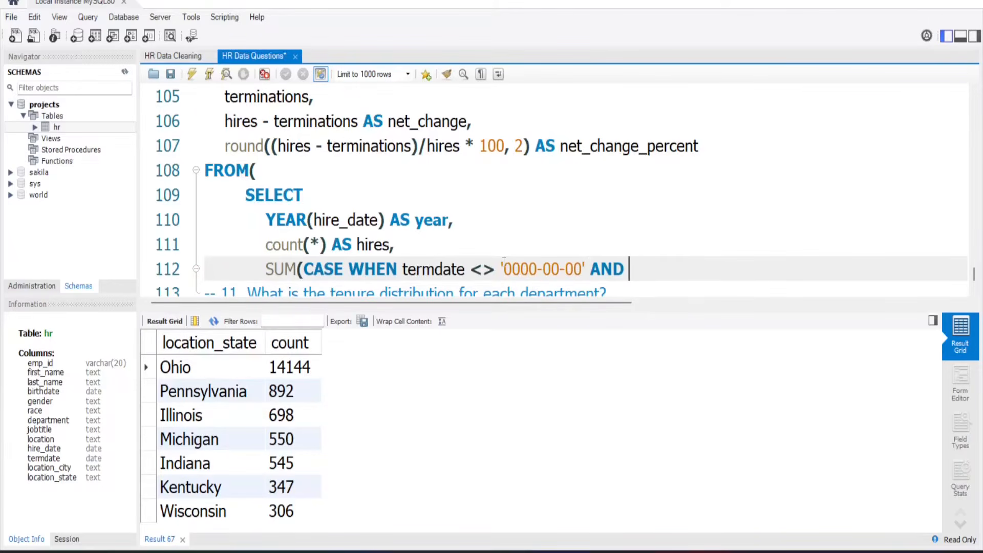
text(ate <=)
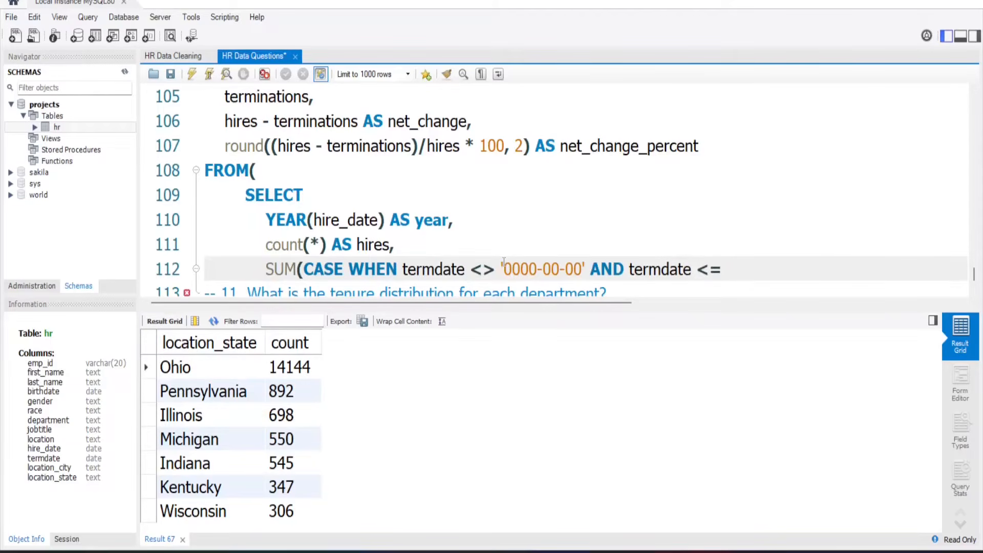
text( curdt)
key(BackSpace)
text(a)
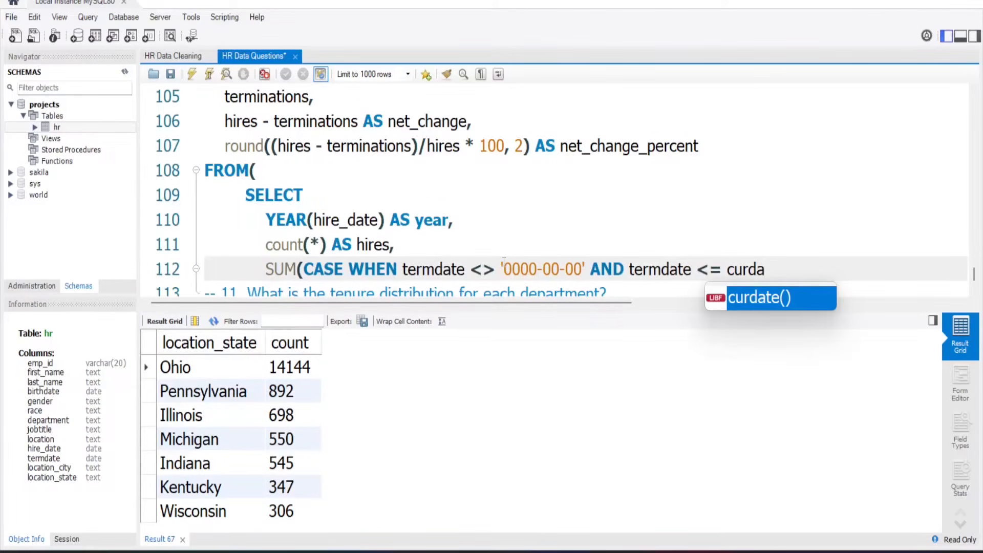
key(Return)
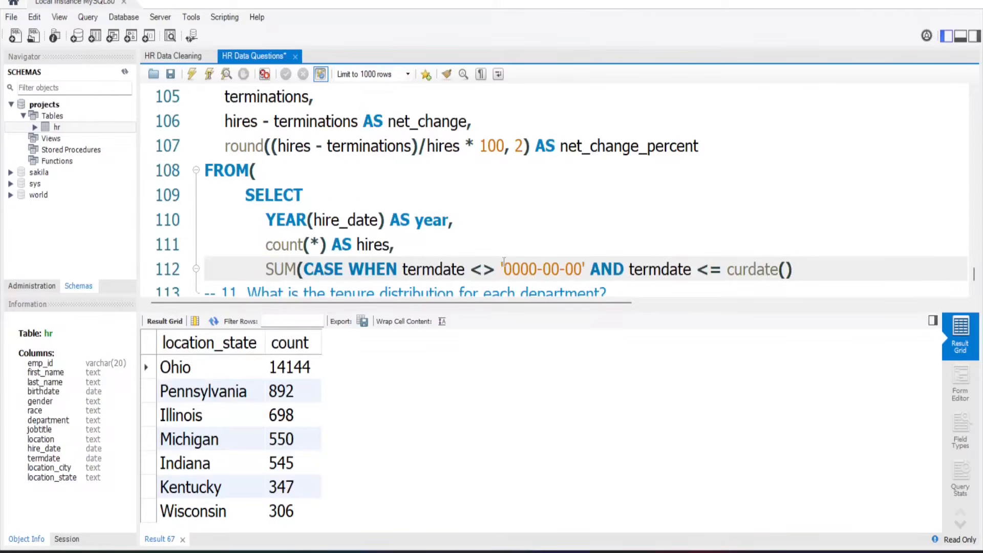
Complete the SUM expression with THEN 1 ELSE 0 END) AS terminations and begin a new line.
text(THEN 1 EL)
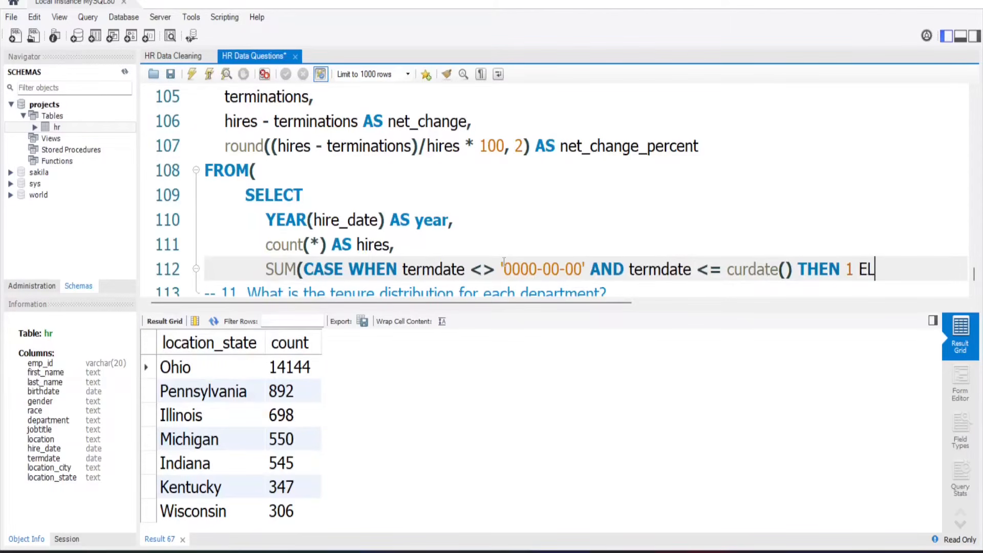
text(SE 0 END)
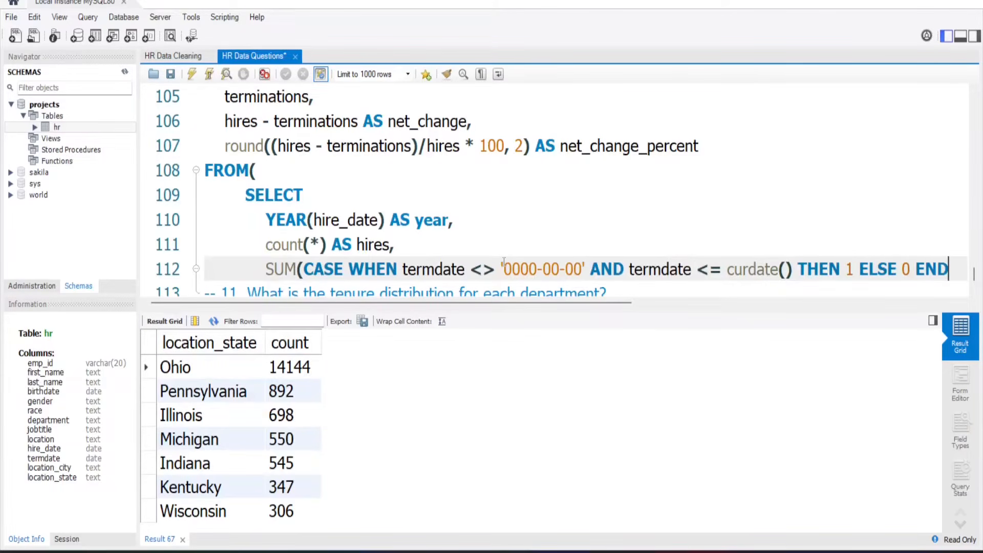
text())
text( AS)
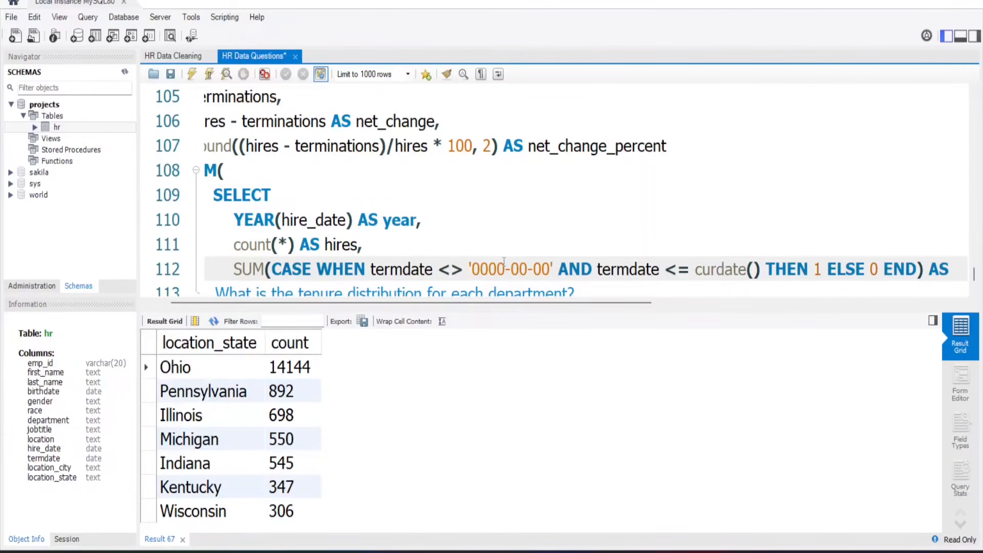
text( terminations)
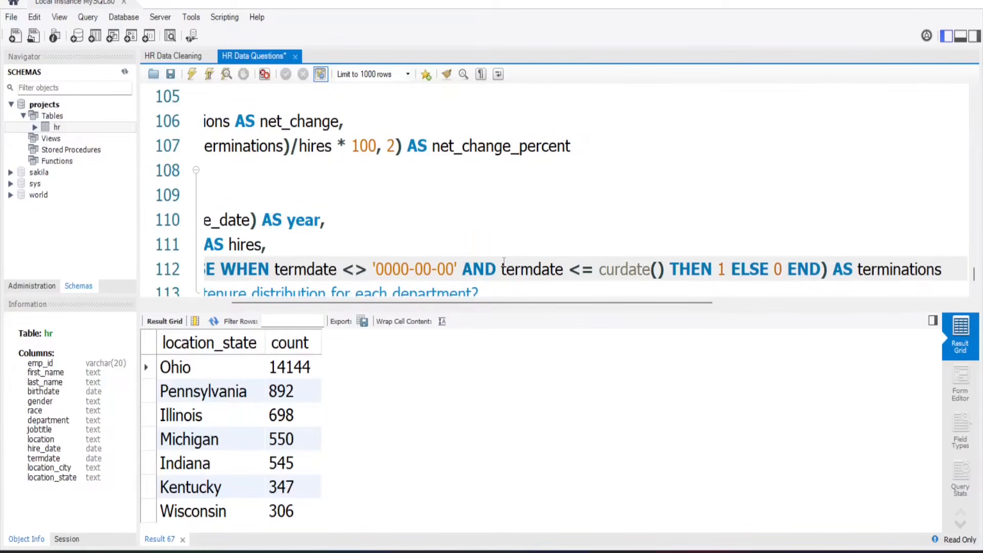
key(Return)
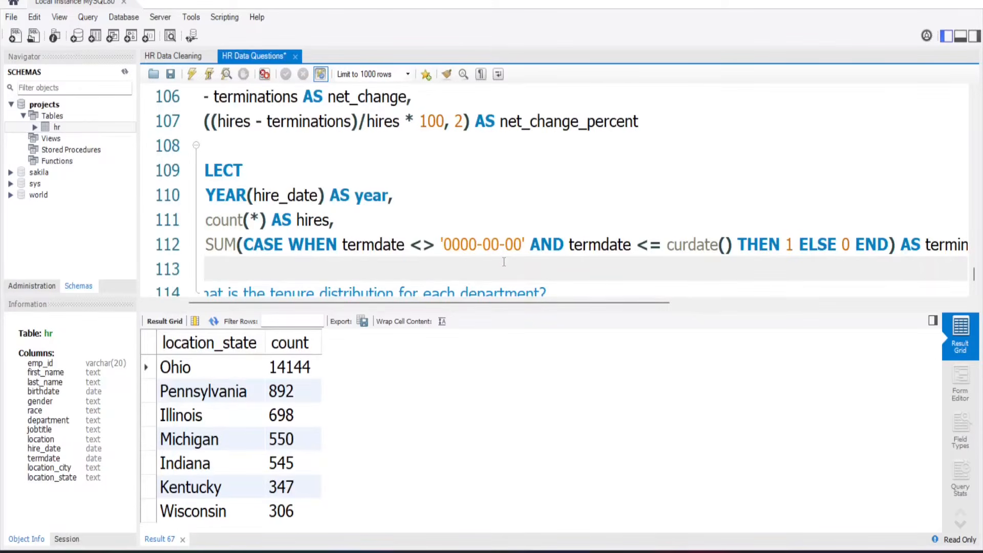
Read the subquery from the hr table and filter it with WHERE age >=18.
text(FROM )
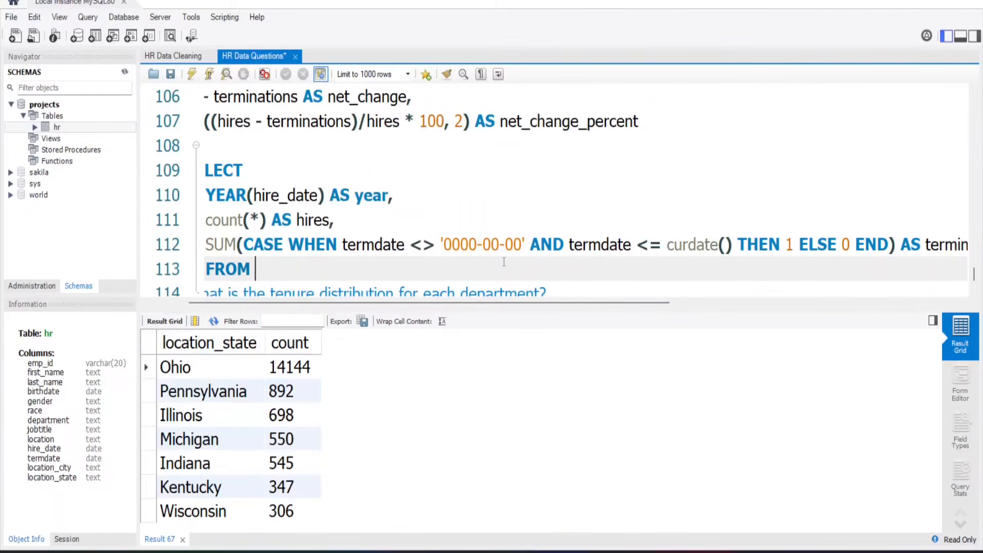
text(hr)
key(Return)
text(W)
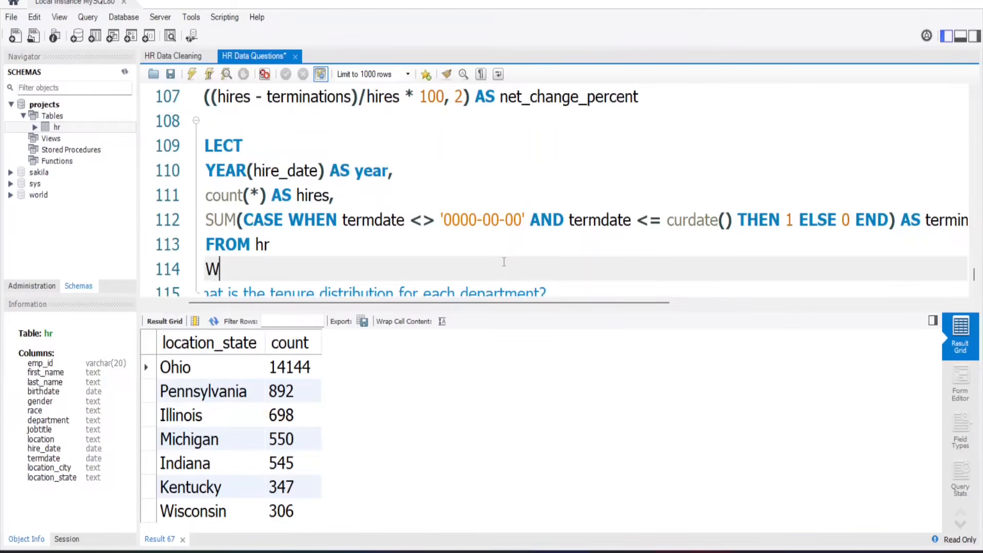
text(HERE age >=18)
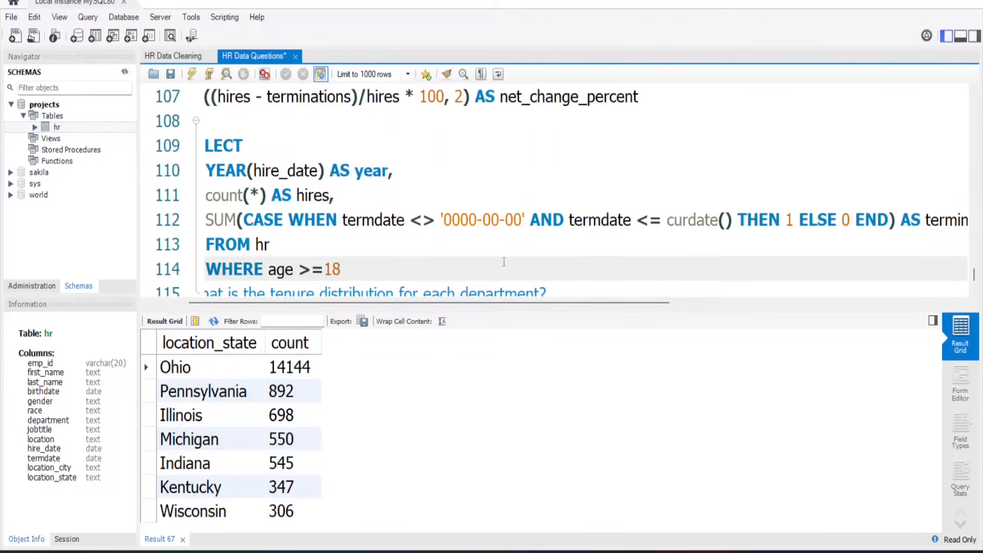
Group the subquery by YEAR(hire_date) and close it on the following line with ) AS subquery.
key(Return)
text(GROUP BY)
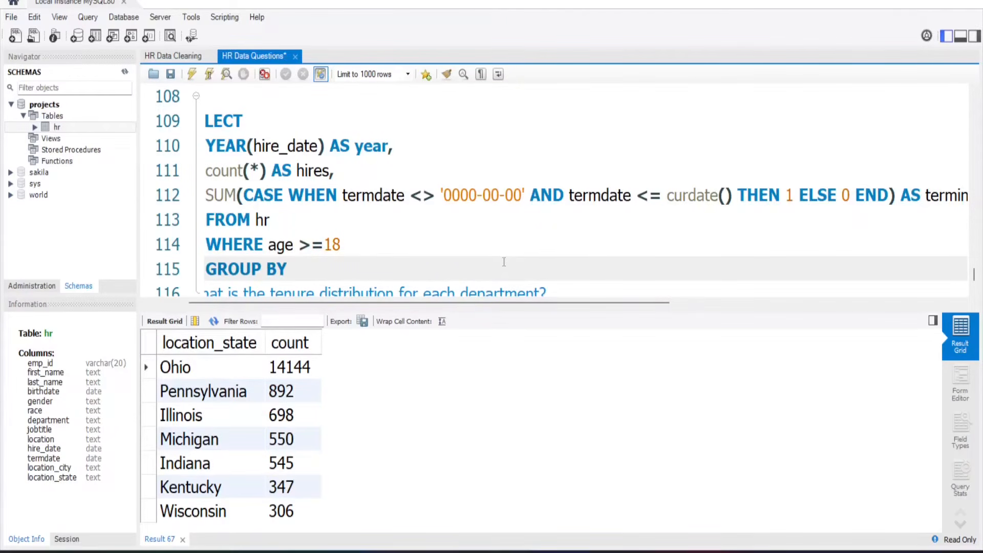
text( YEAR(hire)
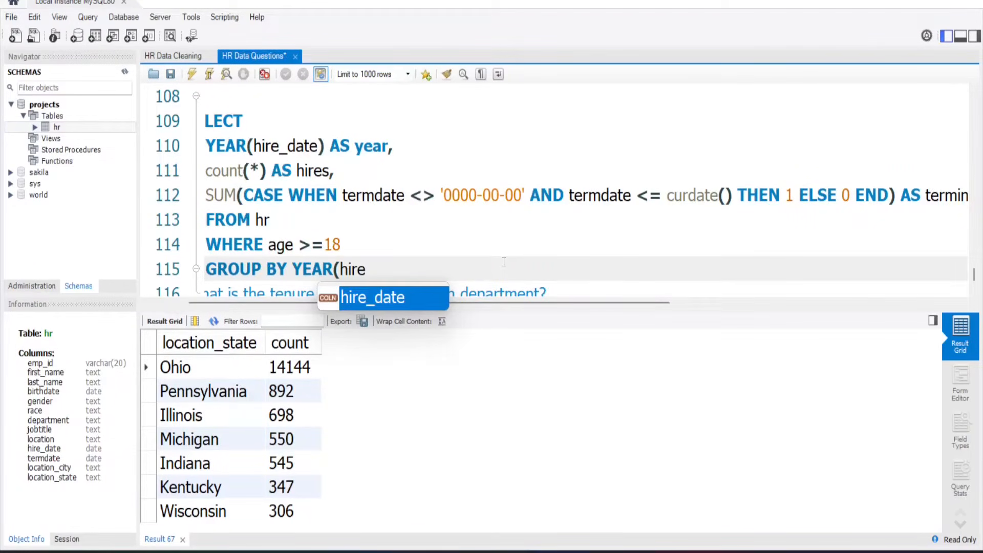
key(Return)
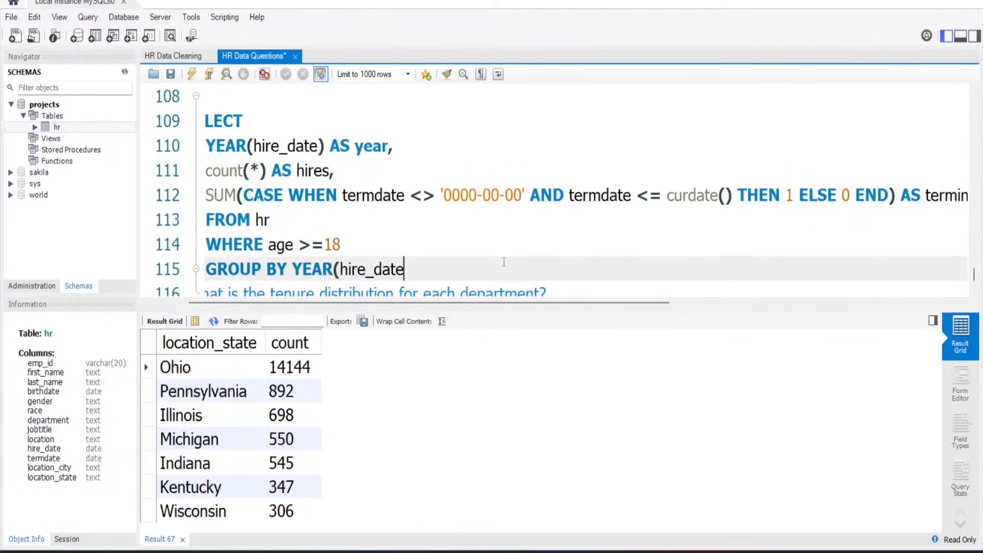
text())
key(Return)
text() AS )
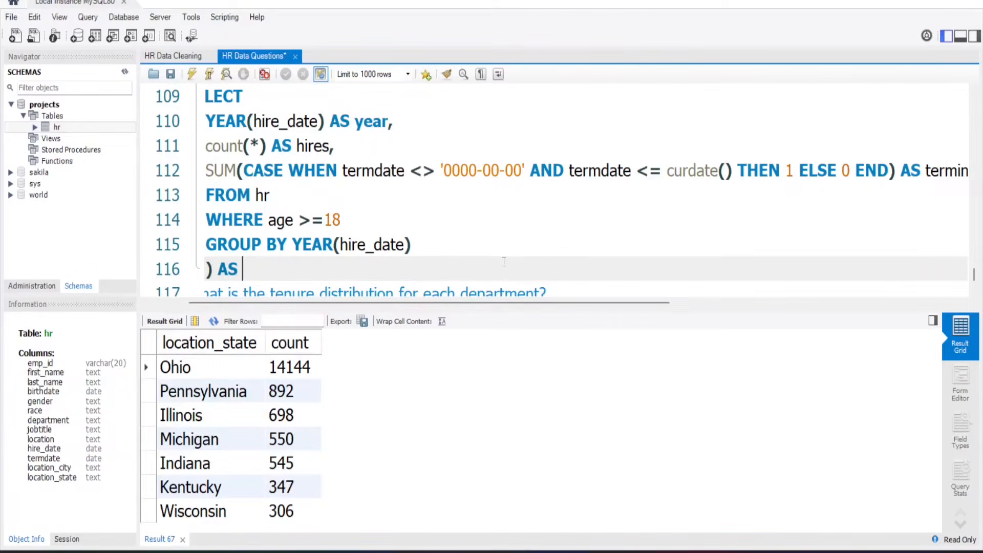
text(subquery)
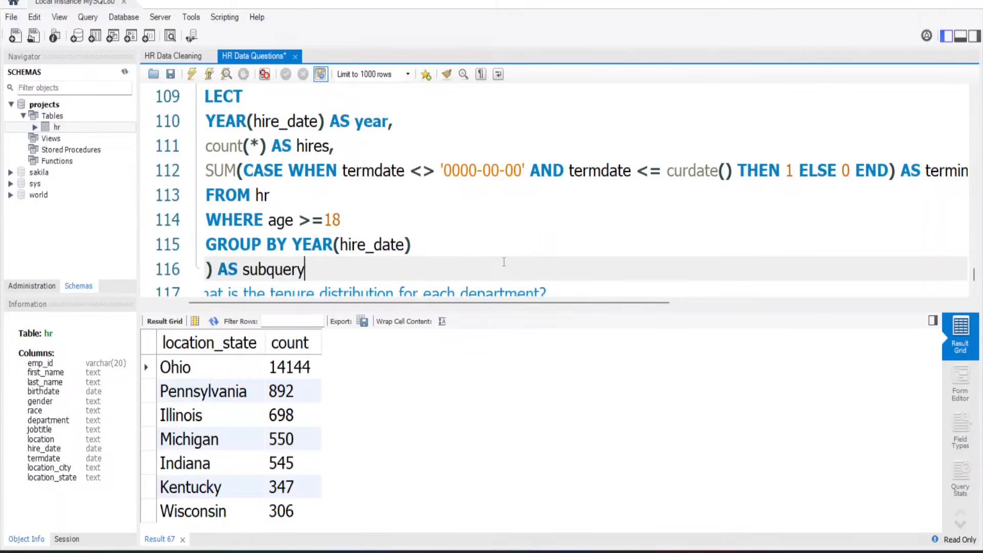
Add an unindented ORDER BY year ASC; below the subquery, and run the statement to review its yearly results.
key(Return)
key(BackSpace)
key(BackSpace)
key(BackSpace)
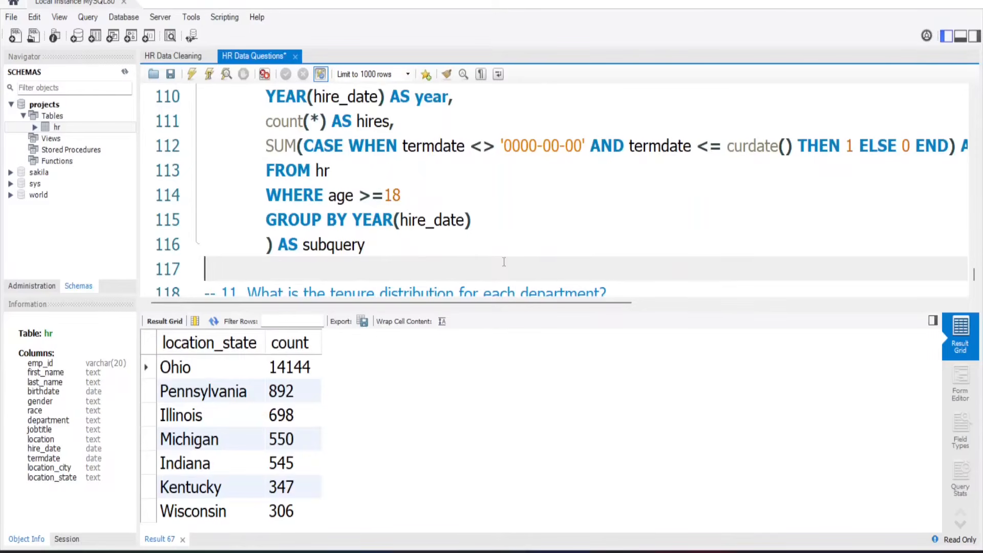
text(ORDER BY)
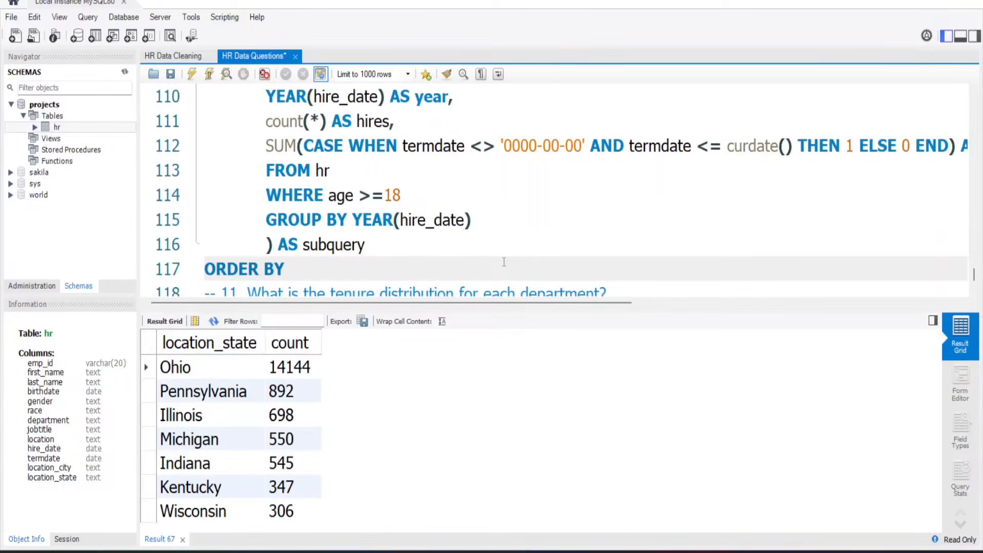
text( year ASC;)
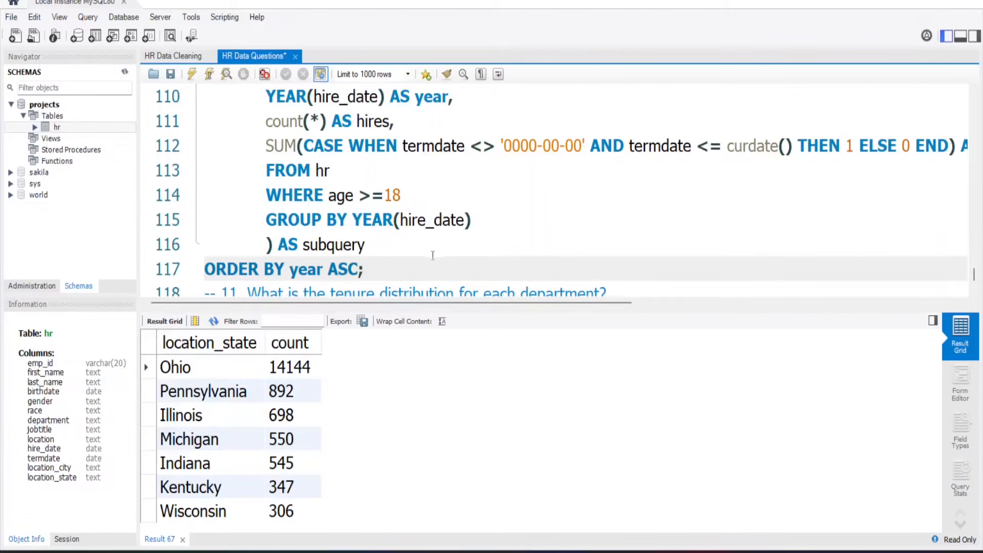
click(210, 75)
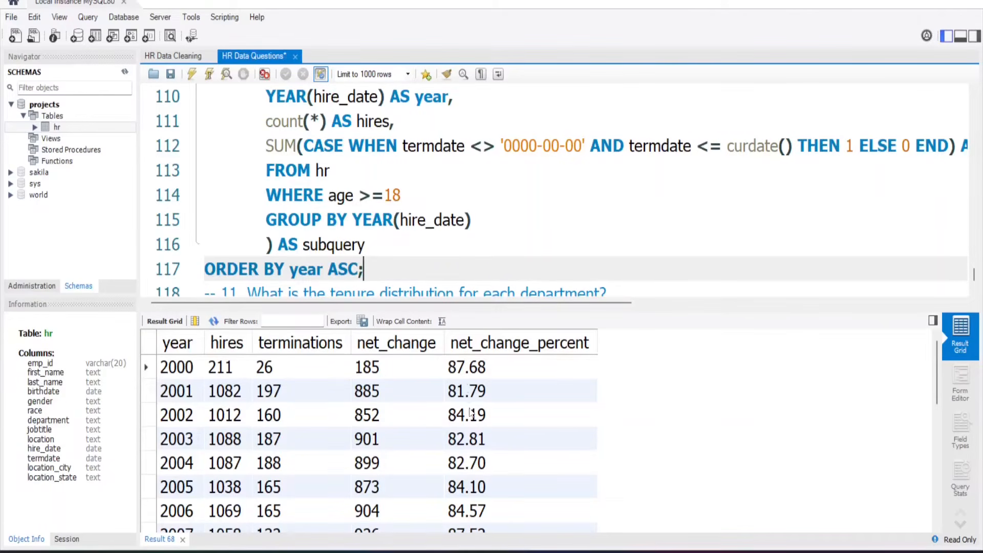
scroll(471, 414, down, 5)
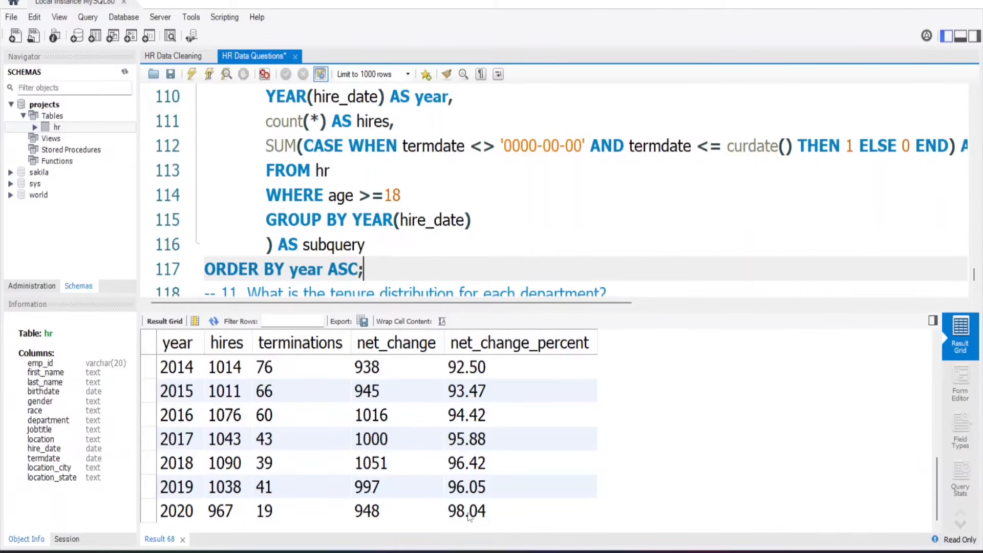
Insert a blank line above the question 11 comment and start its query on the line below with SELECT department,.
key(Return)
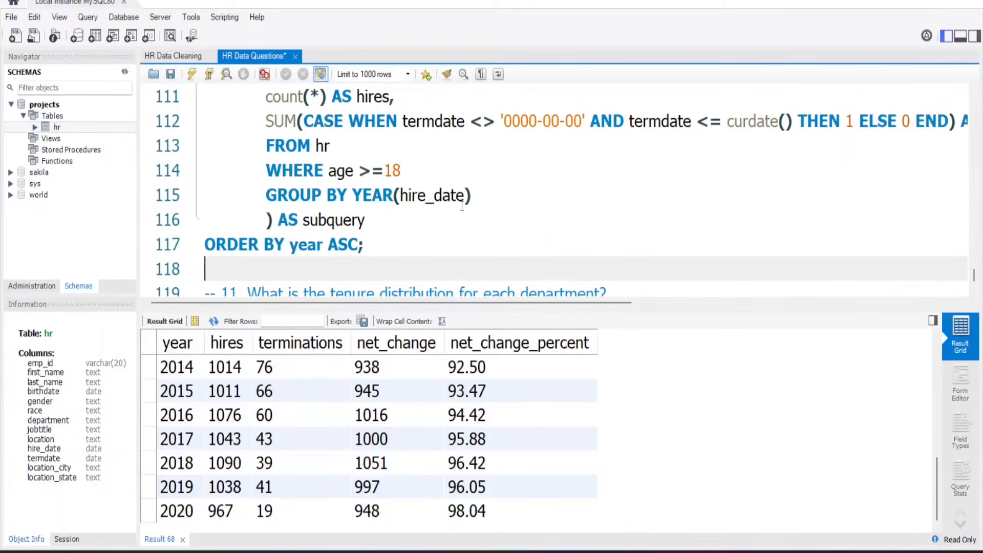
scroll(461, 206, down, 1)
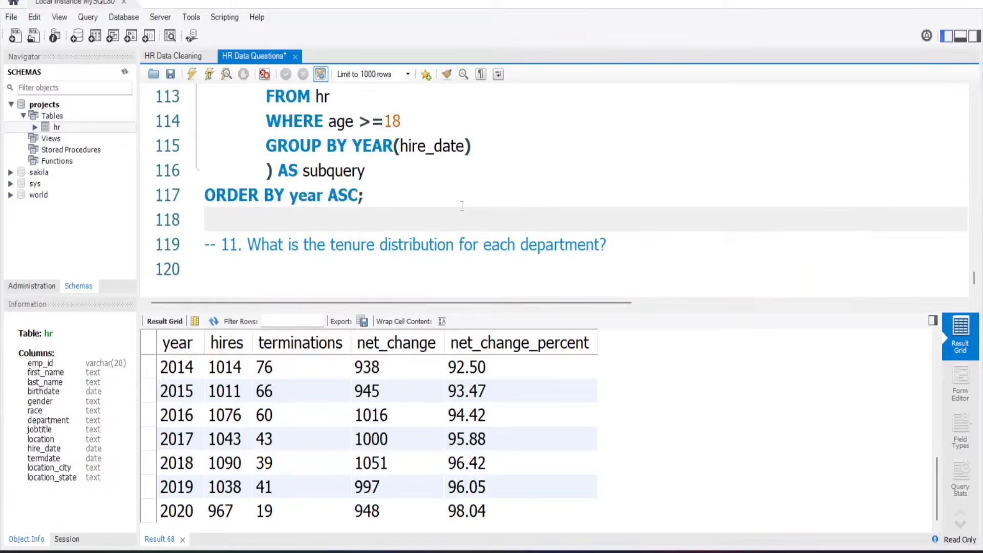
click(343, 267)
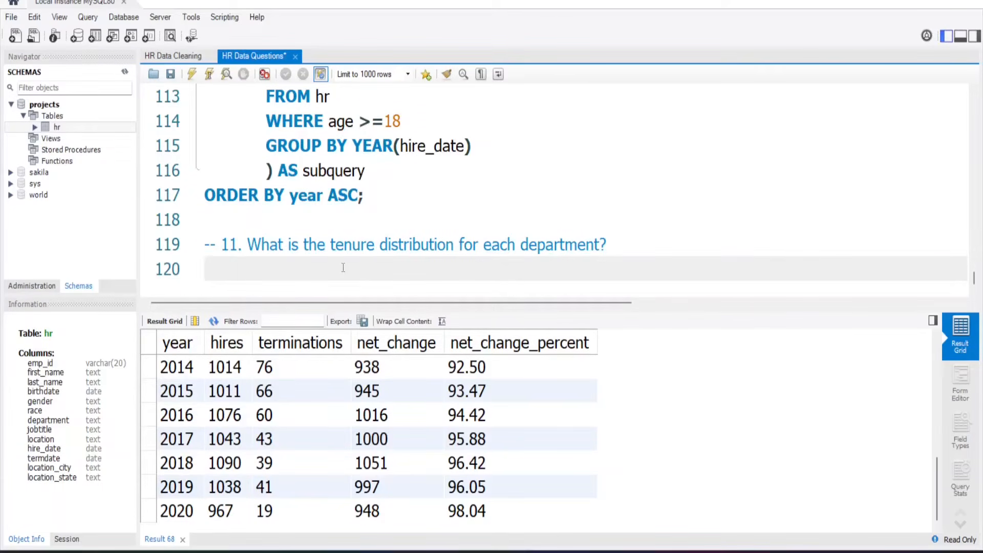
text(SELECT dep)
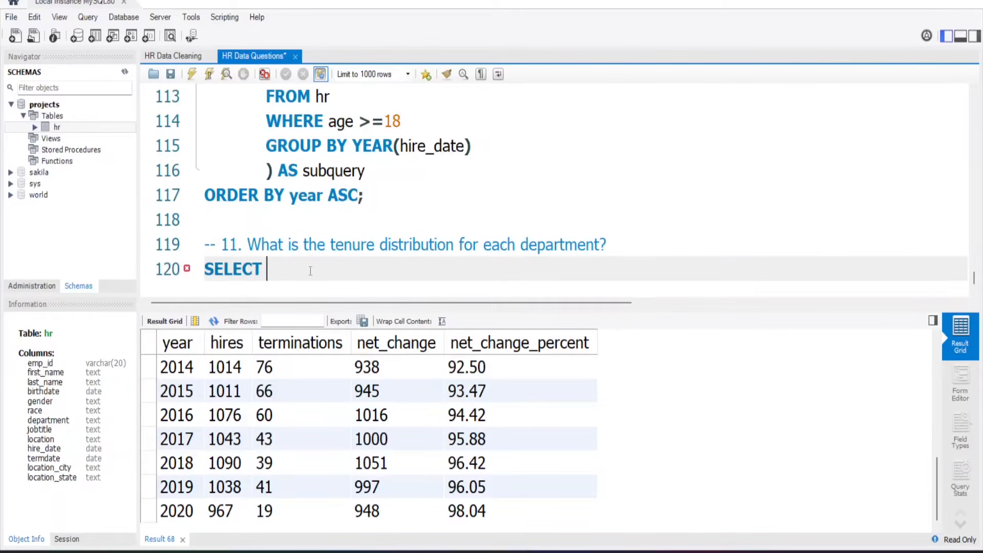
text(artment, )
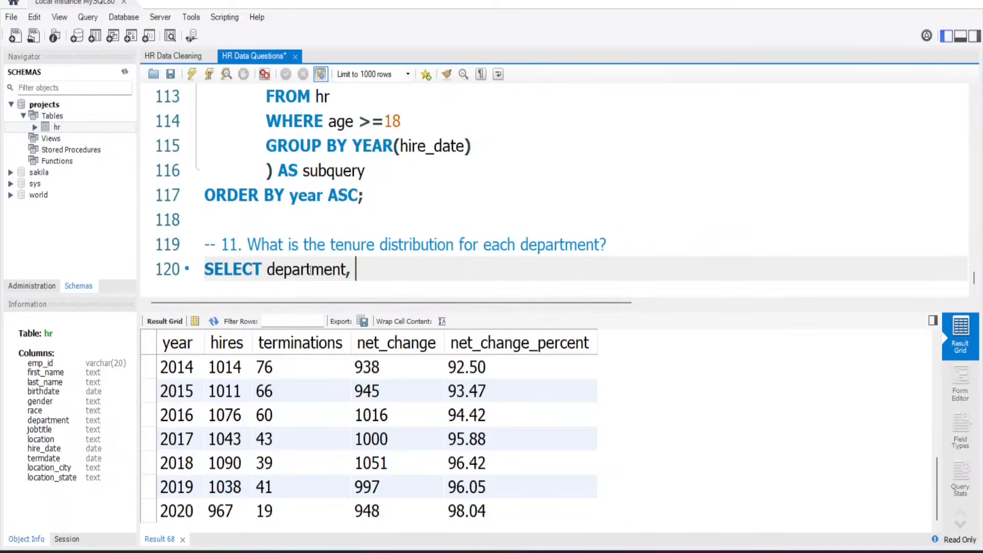
Add the tenure calculation datediff(termdate, hire_date)/365 after department in the SELECT list.
text(datediff)
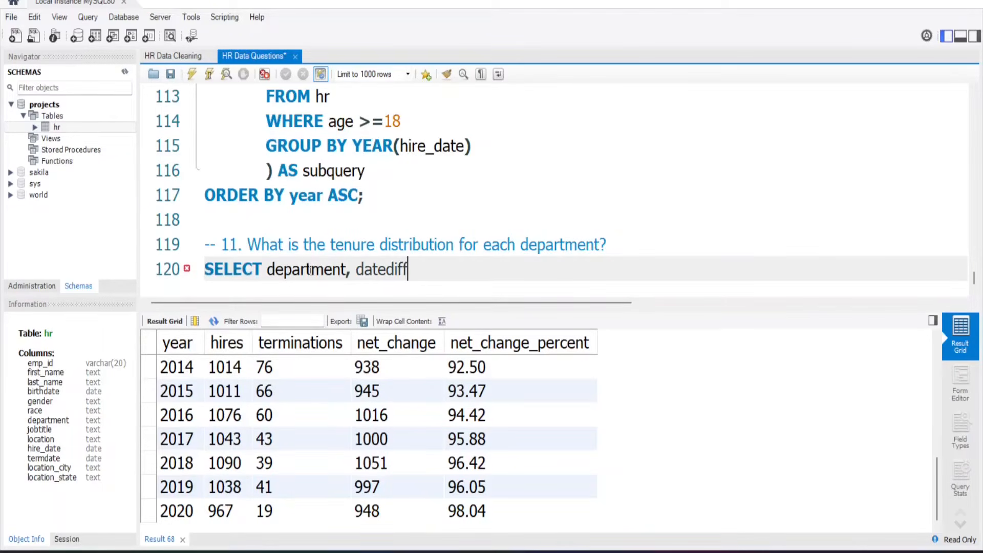
text(()
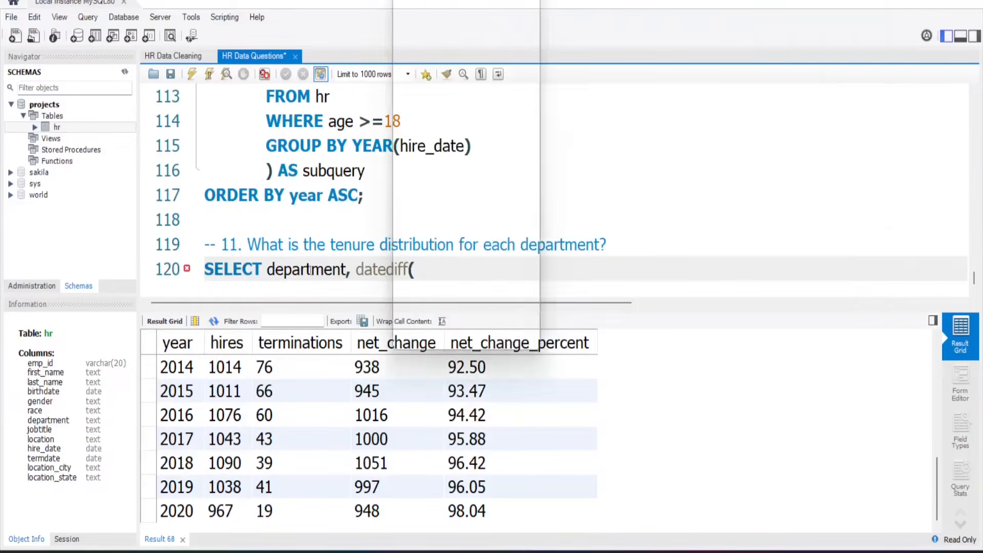
text(termdate,)
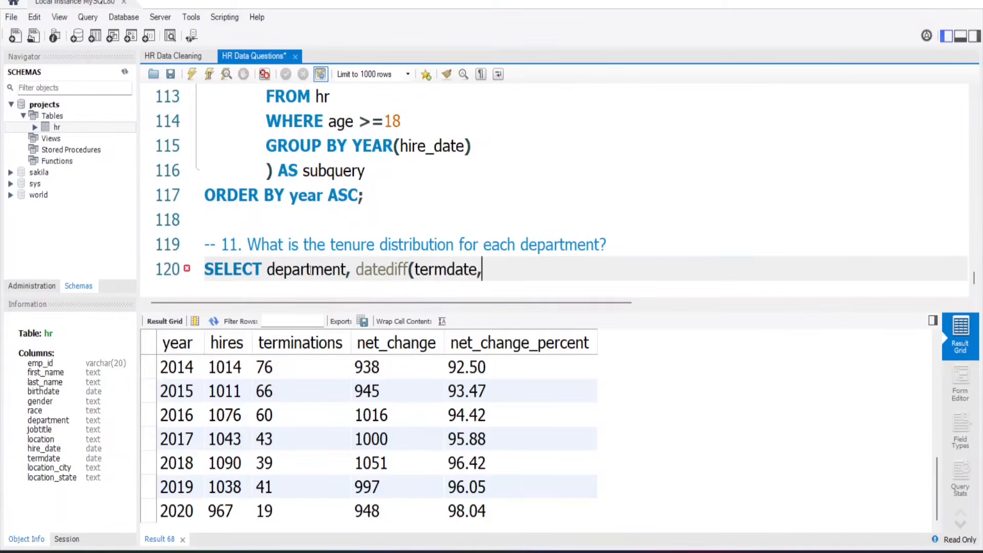
text( hire_date)
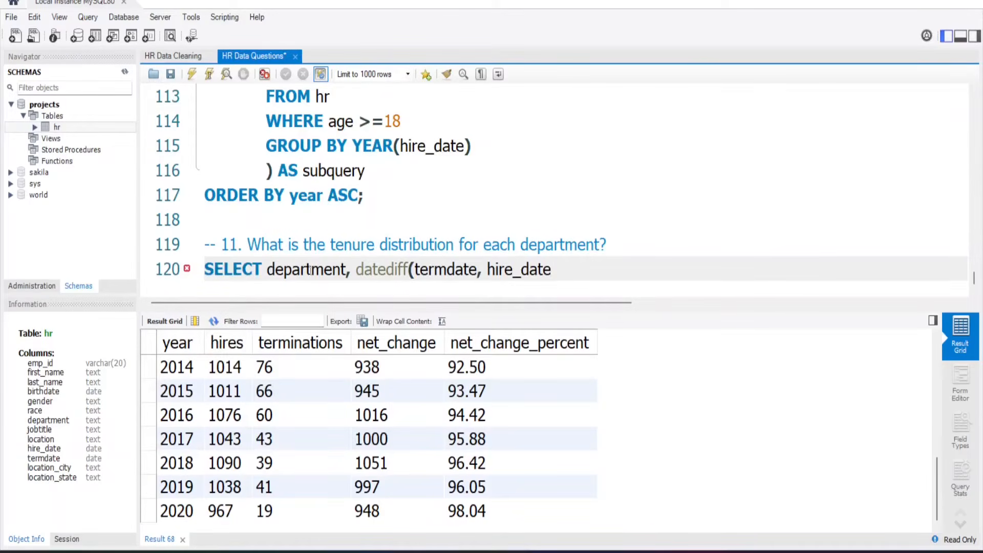
text()/365)
Average the tenure calculation and round it to 0 decimals, giving round(avg(datediff(termdate, hire_date)/365),0).
text(avg()
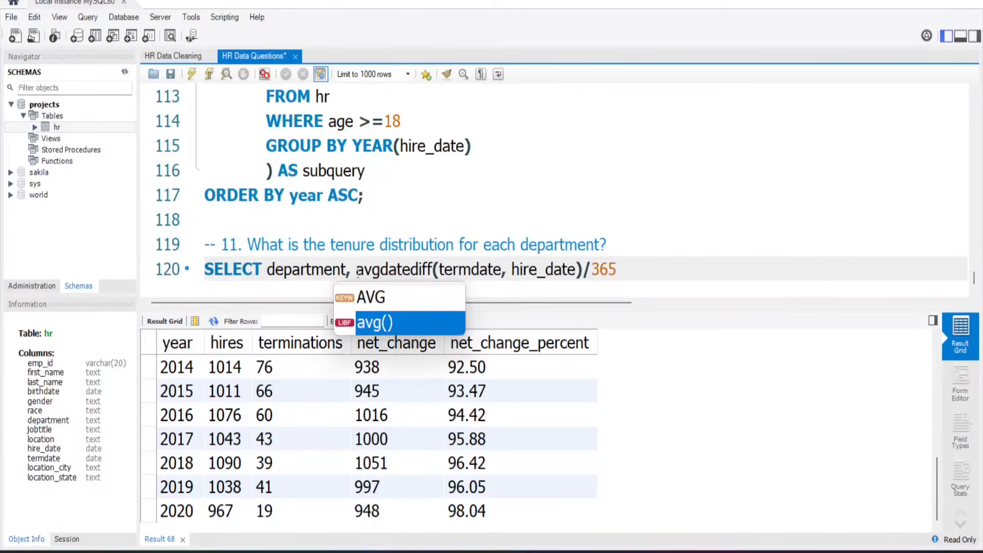
click(839, 277)
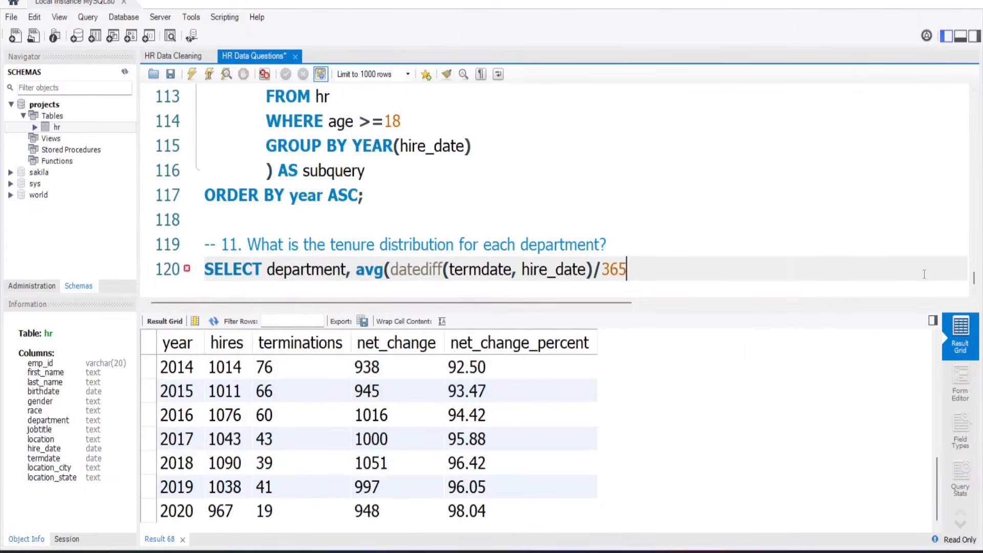
text())
text(,0))
click(357, 269)
text(rou)
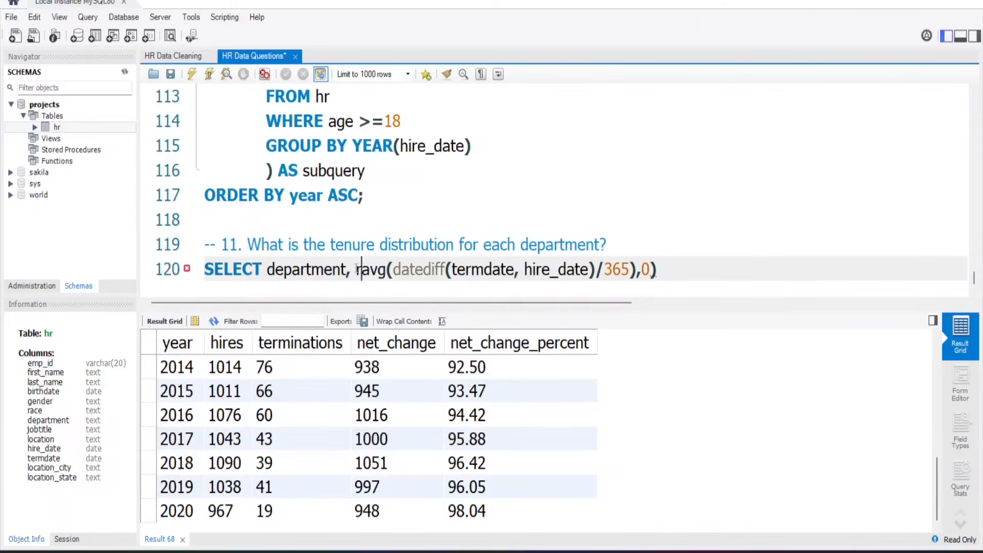
text(nd)
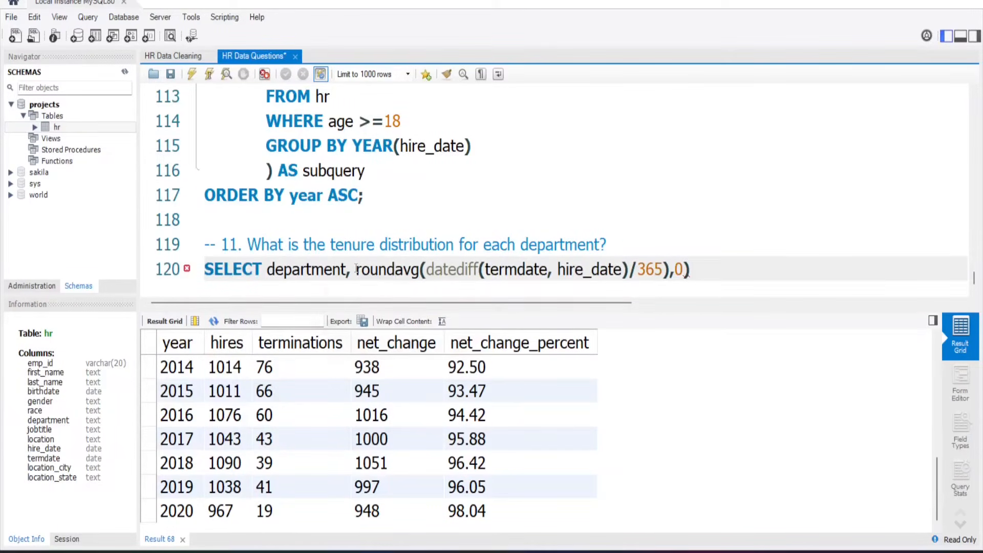
click(928, 265)
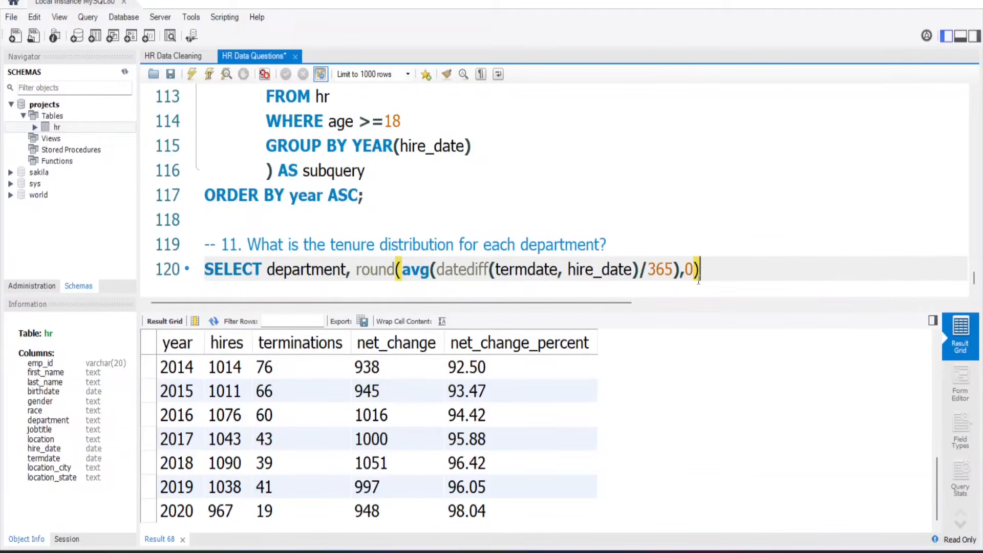
Alias the rounded average AS avg_tenure and add FROM hr on the following line.
text(AS avg_tenure)
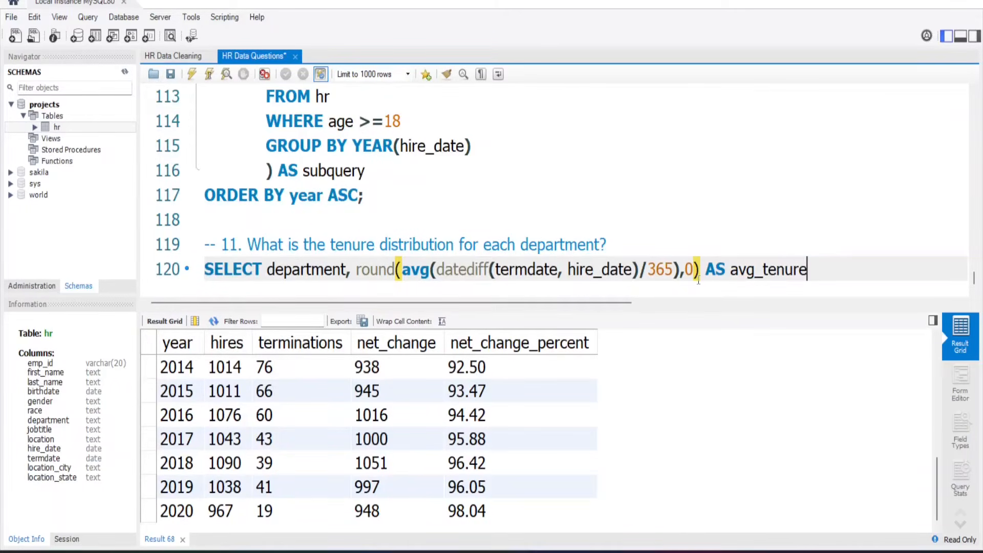
key(Return)
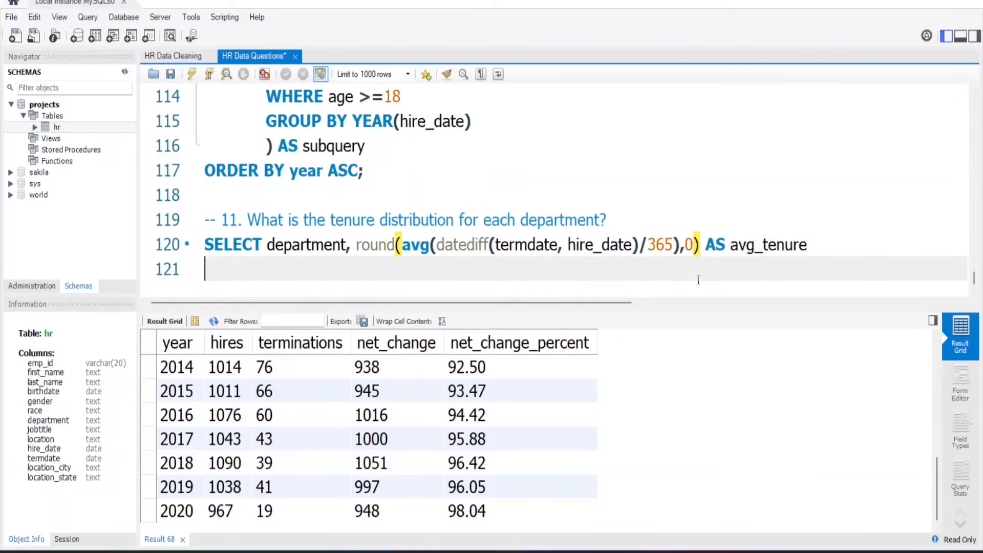
text(FROM hr)
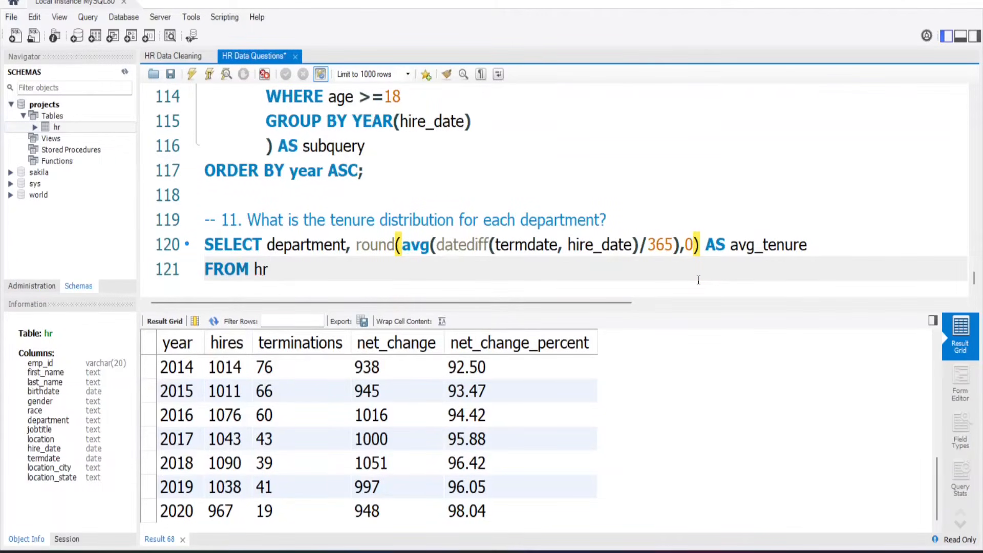
key(Return)
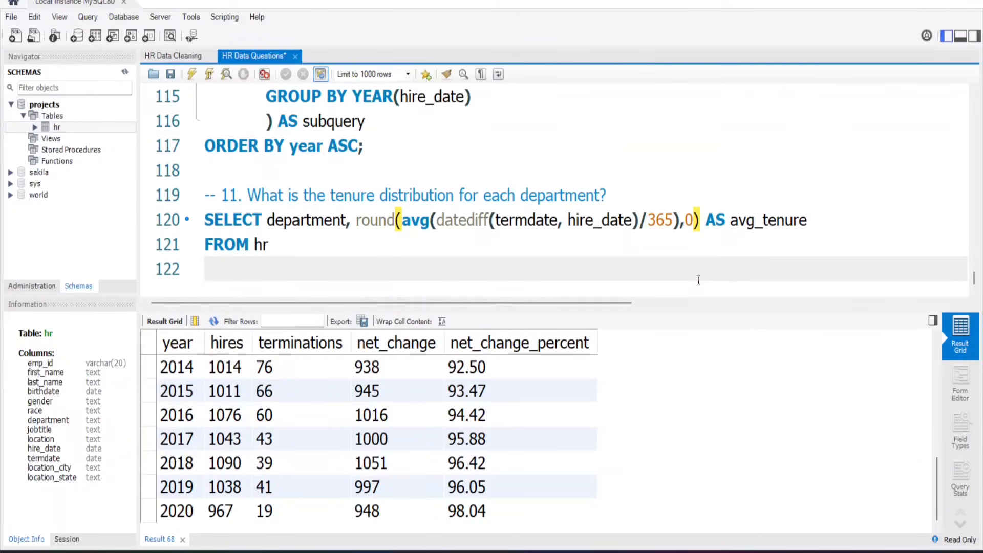
Filter the tenure query with WHERE termdate <= curdate() on a line below FROM hr.
text(WHERE)
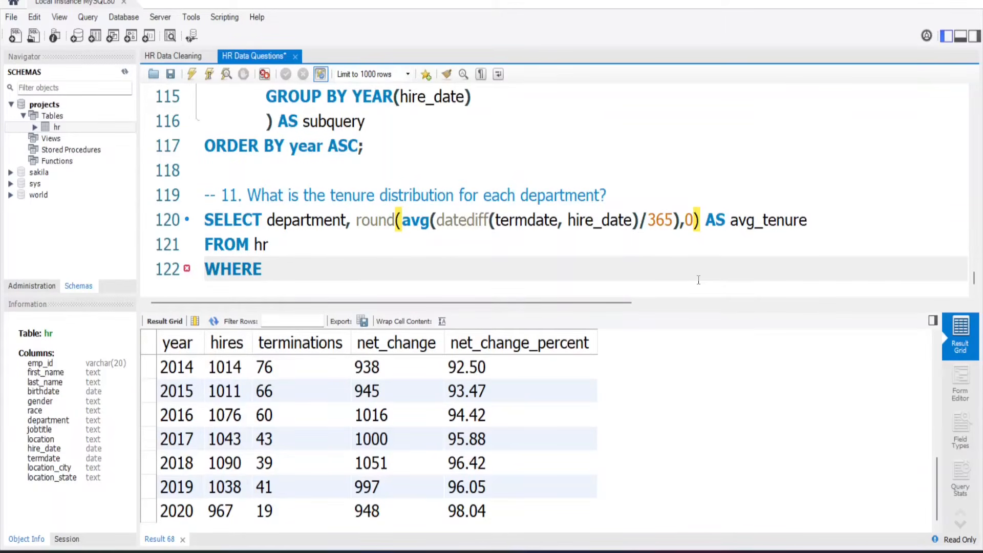
text( termdate )
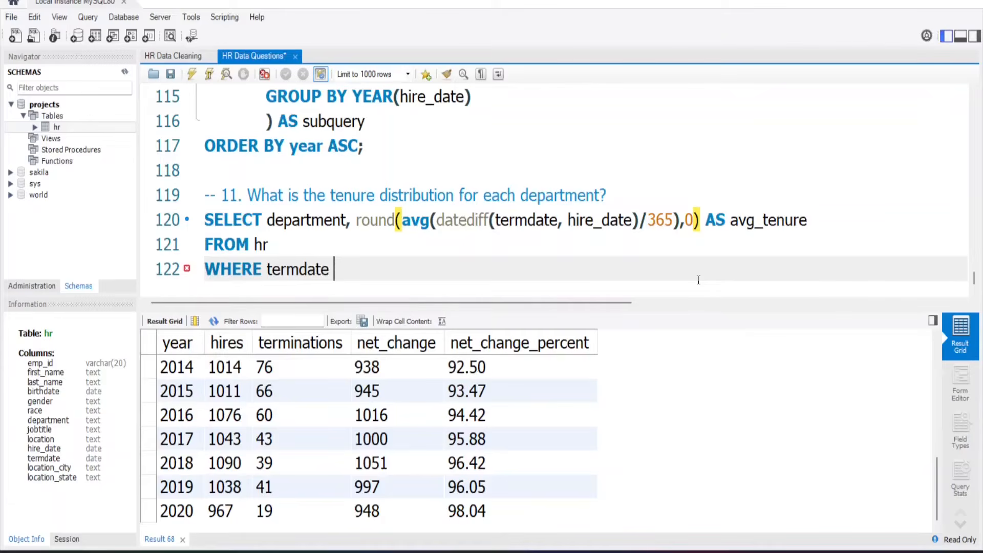
text(<= curdat)
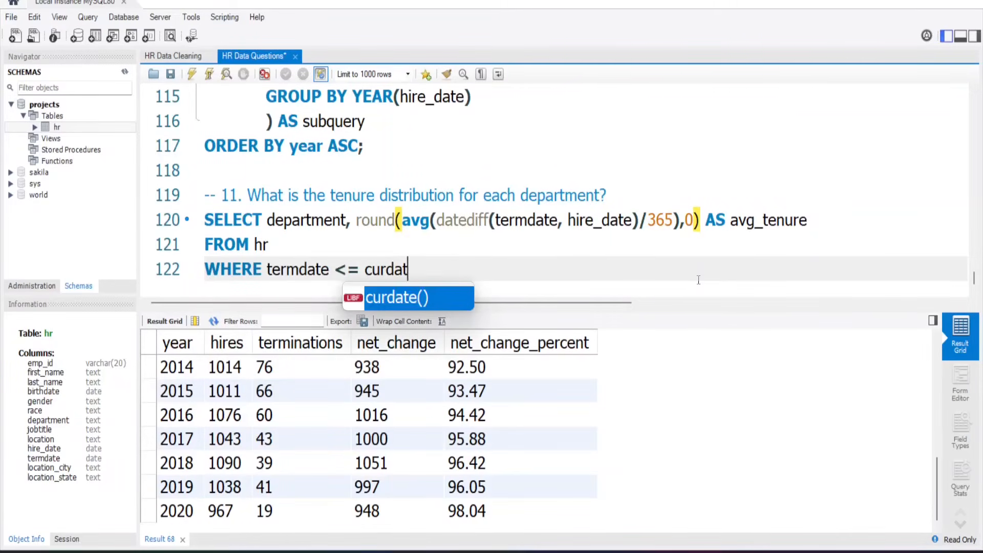
key(Return)
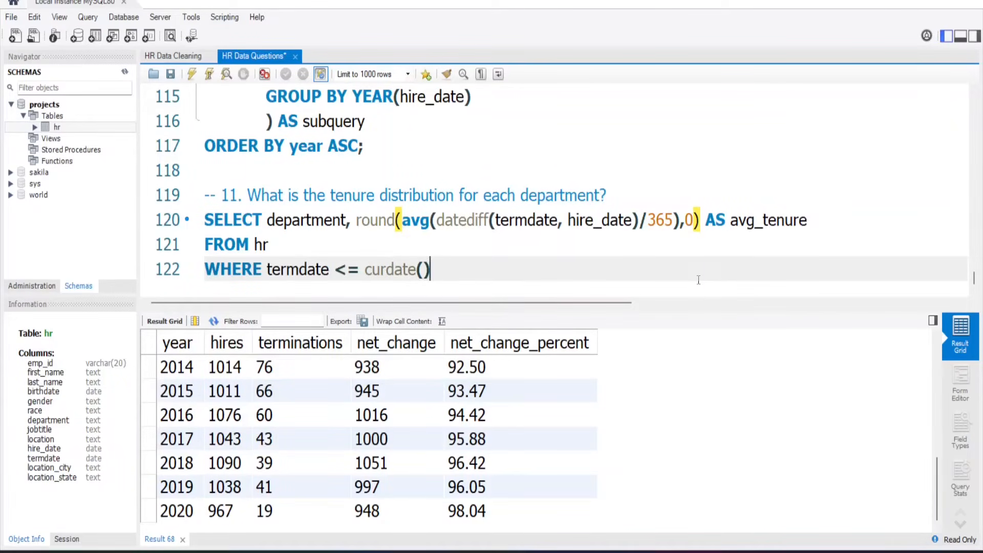
Extend the WHERE clause with AND termdate<> '0000-00-00' AND age >= 18, and begin a new line.
text(AND)
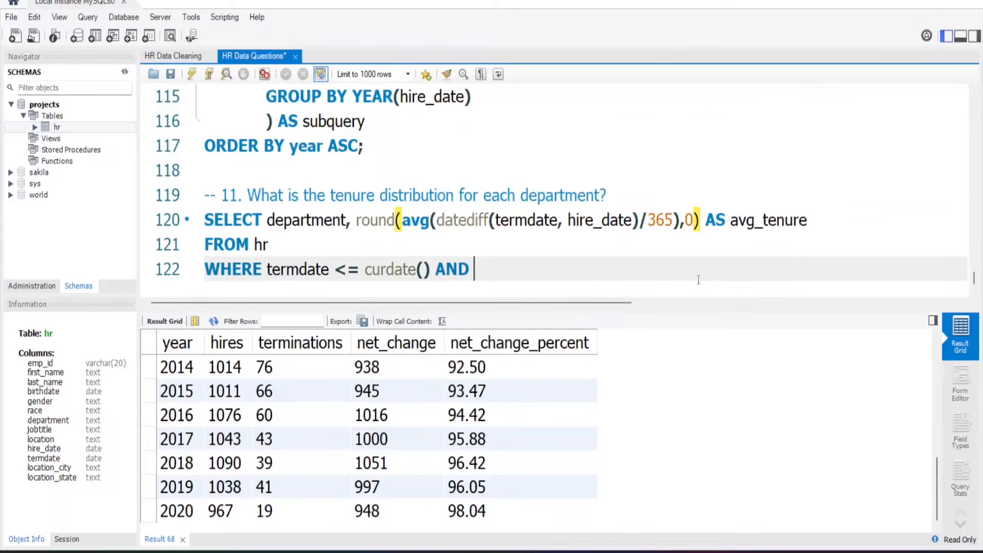
text( termdate<>)
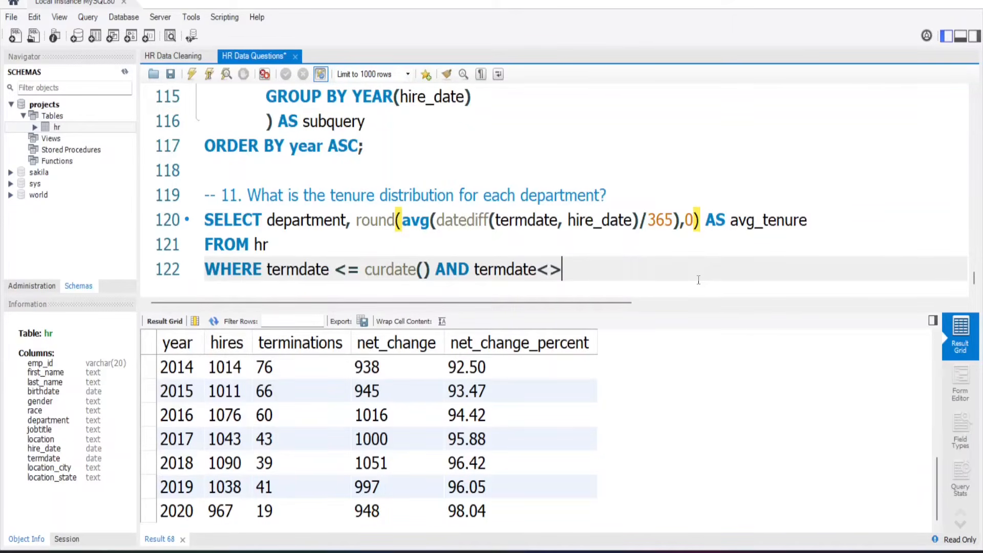
text( '0000-00)
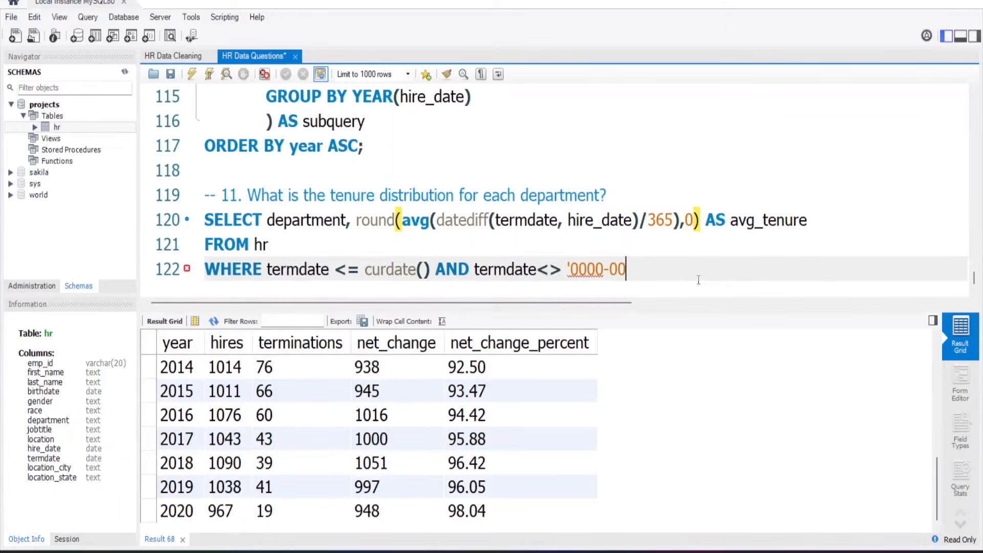
text(-00' an)
key(BackSpace)
key(BackSpace)
key(BackSpace)
text(AND)
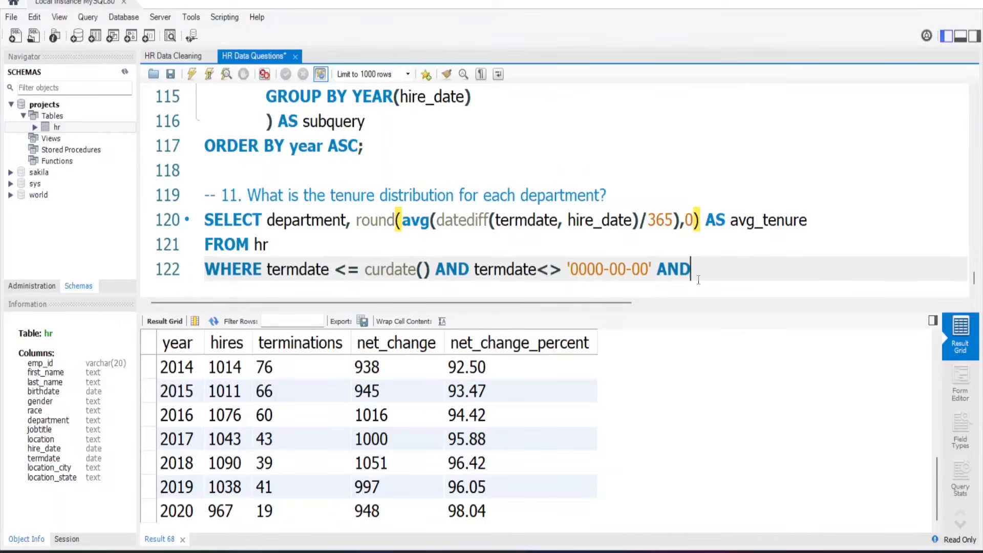
text( age >= 18)
key(Return)
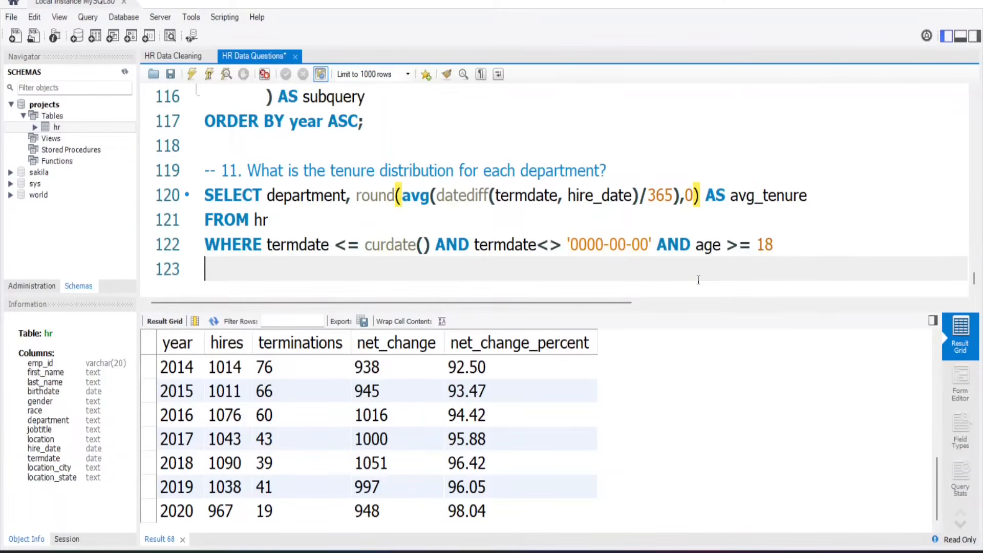
Finish the statement with GROUP BY department; and run it to review the average tenure of each department.
text(GROUP)
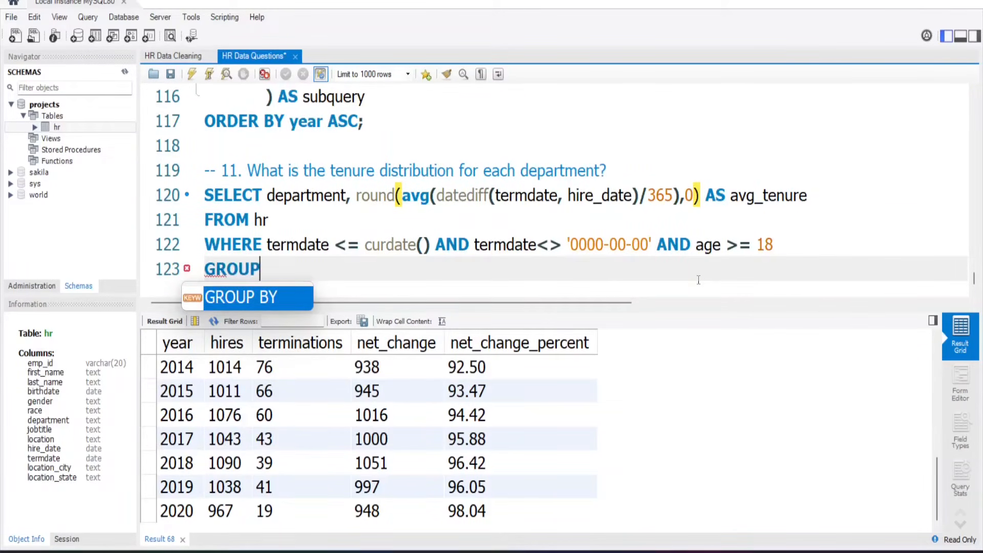
key(Return)
text(d)
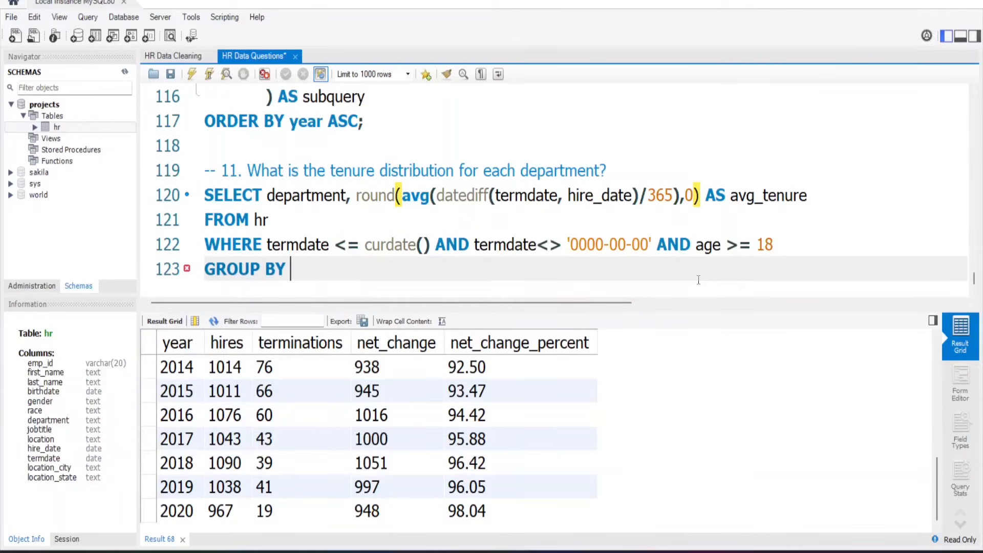
text(epartmen)
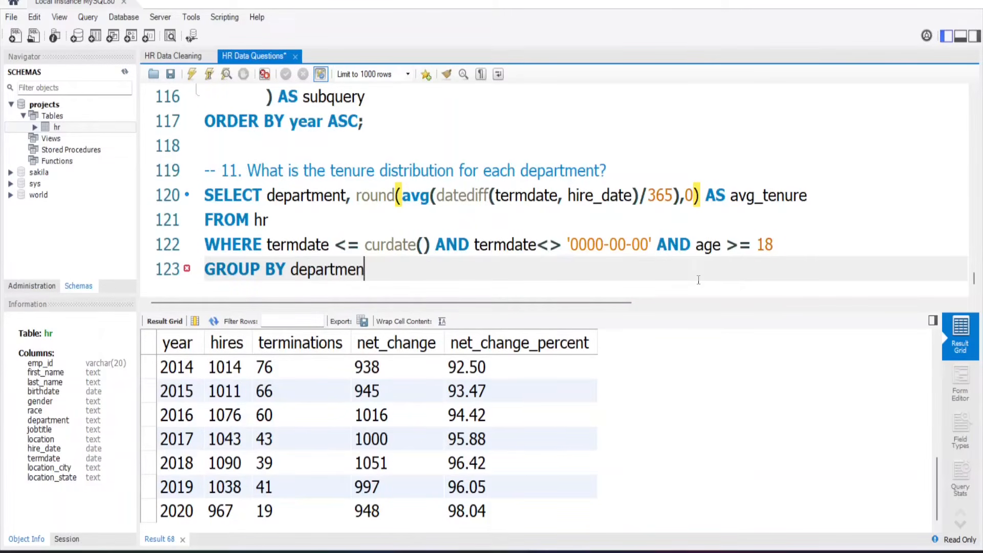
text(t;)
click(209, 74)
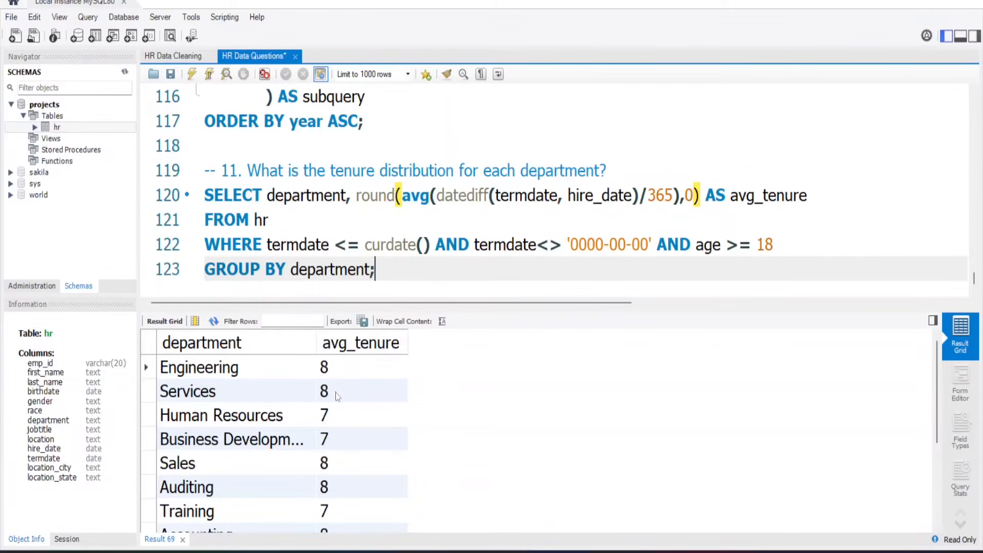
scroll(334, 478, down, 2)
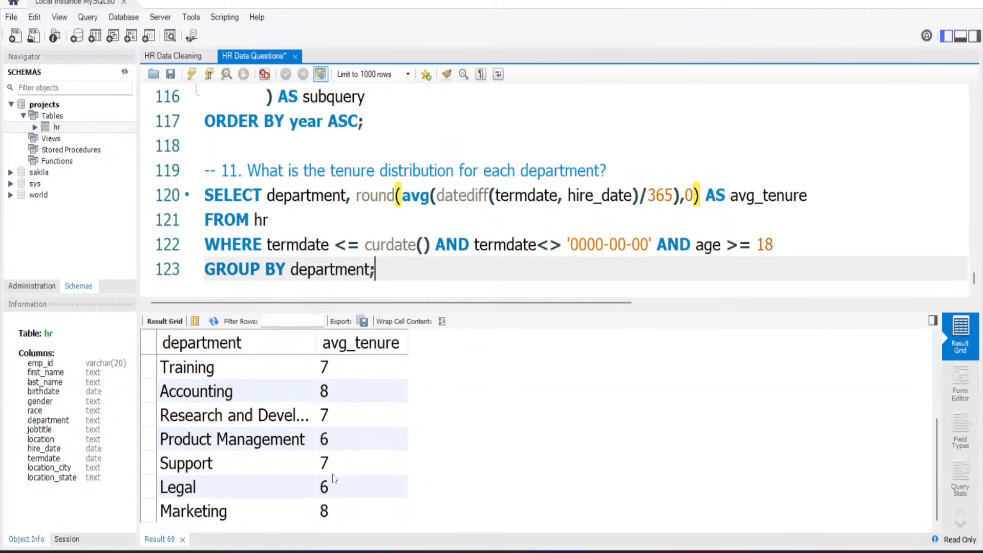
scroll(333, 477, up, 2)
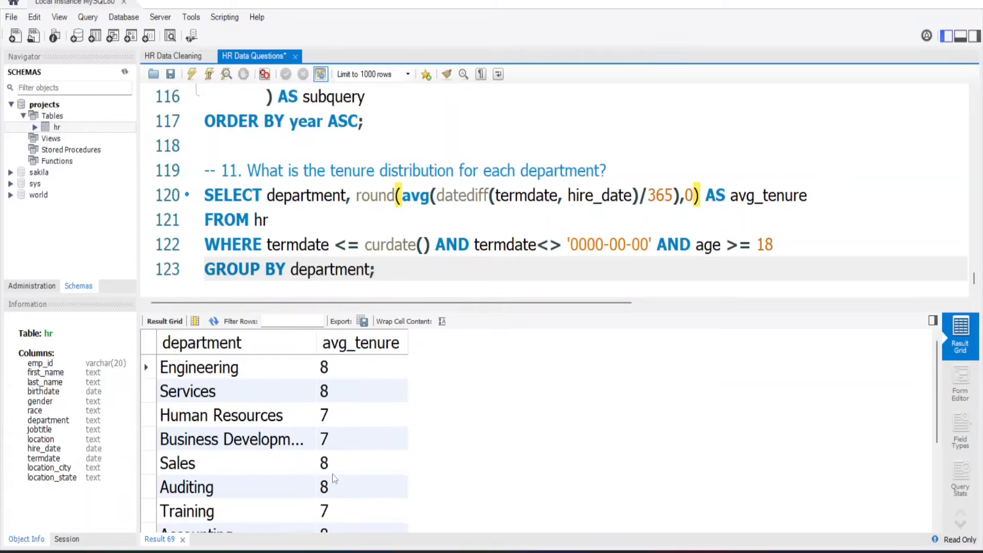
Export the average tenure result as a CSV file named avg_tenure in the HR Data Analysis folder.
click(364, 321)
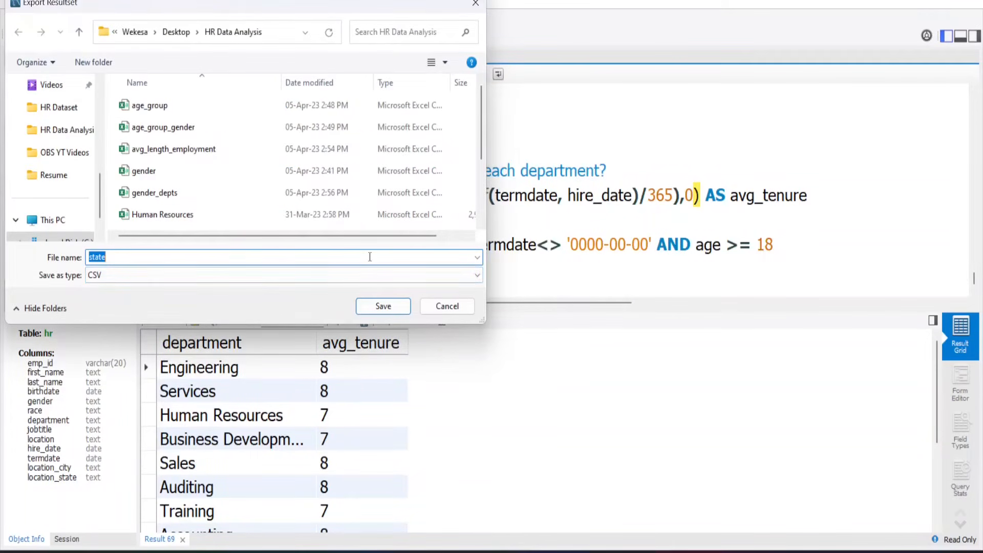
text(avg_tenure)
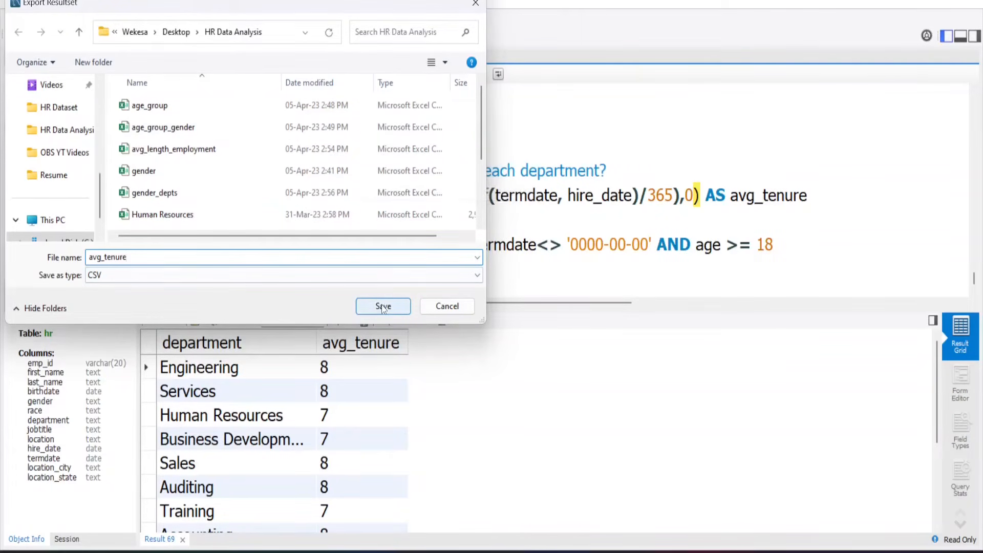
drag(378, 5, 461, 158)
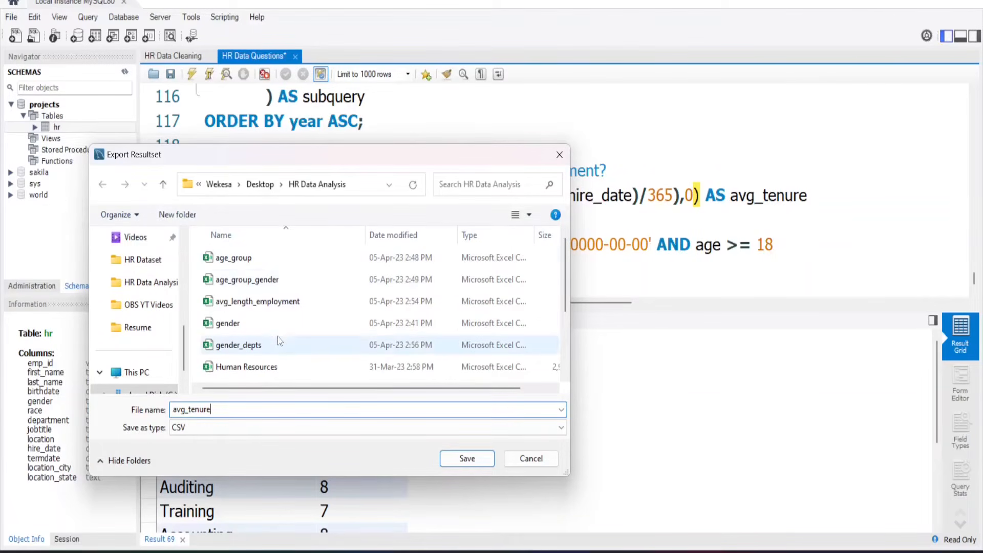
click(446, 457)
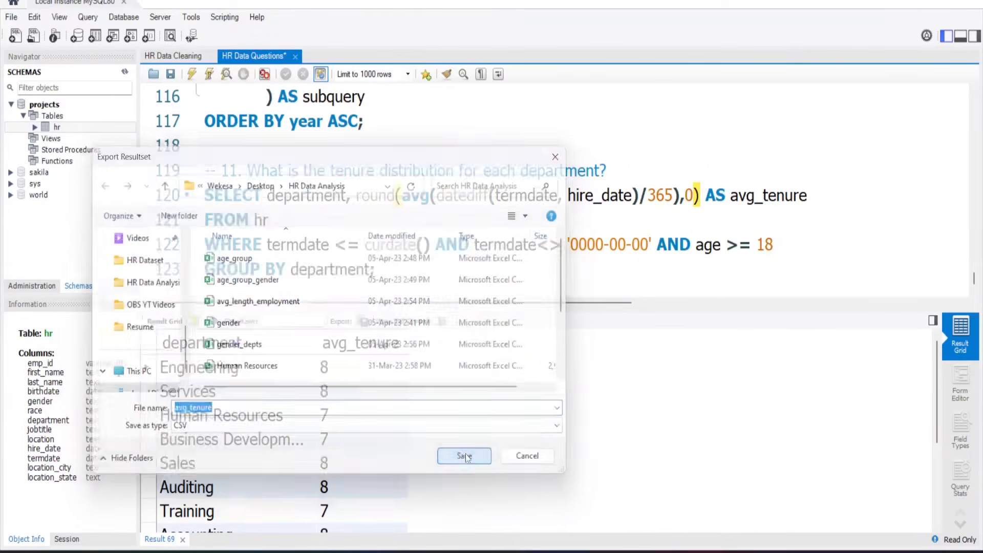
Rerun the yearly hires and terminations query above question 11 and export its result as a CSV named employee_change.
scroll(381, 212, up, 1)
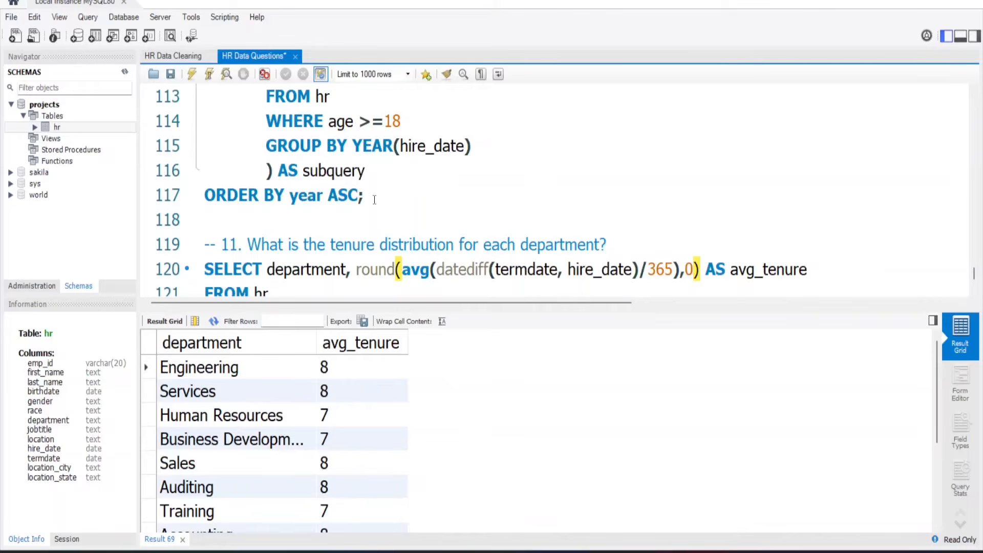
click(374, 199)
click(208, 73)
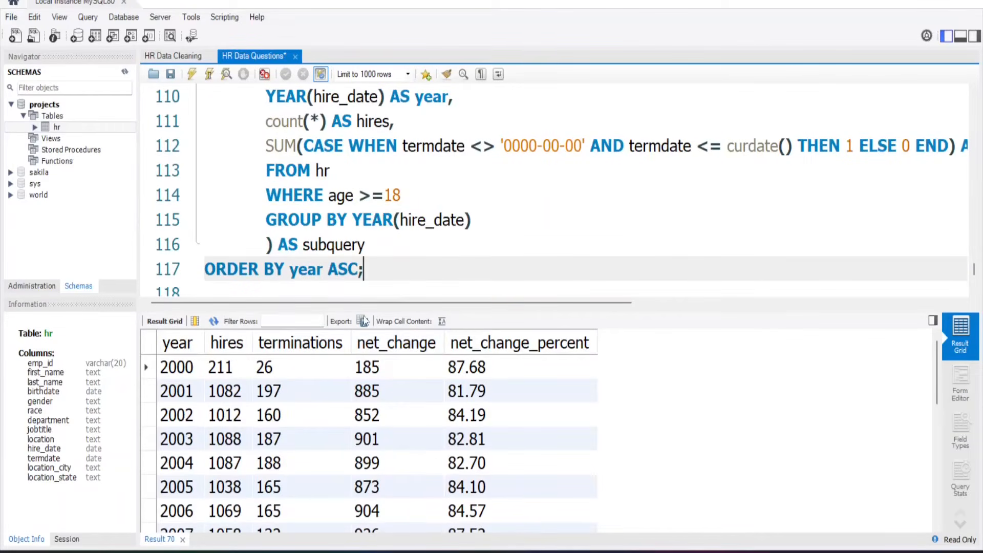
click(364, 321)
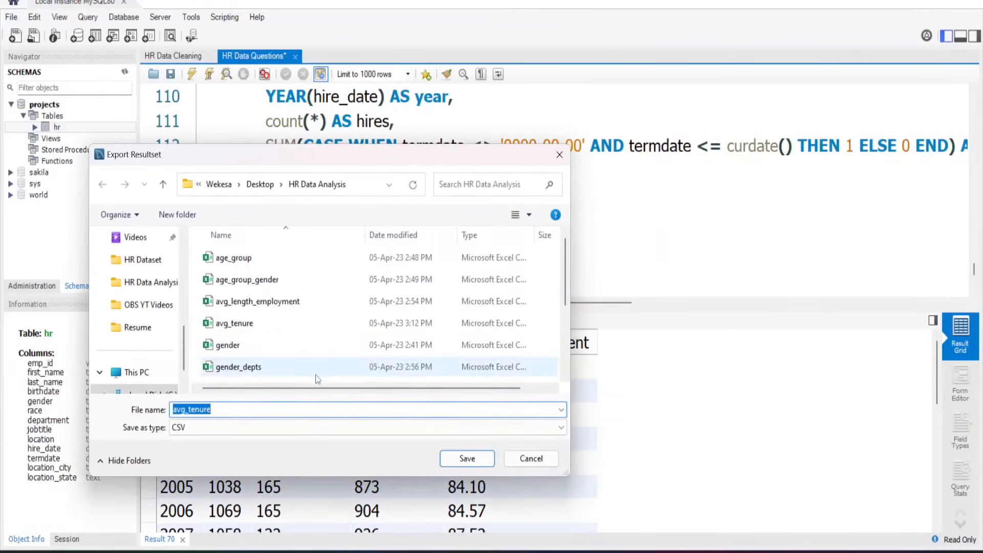
text(emplo)
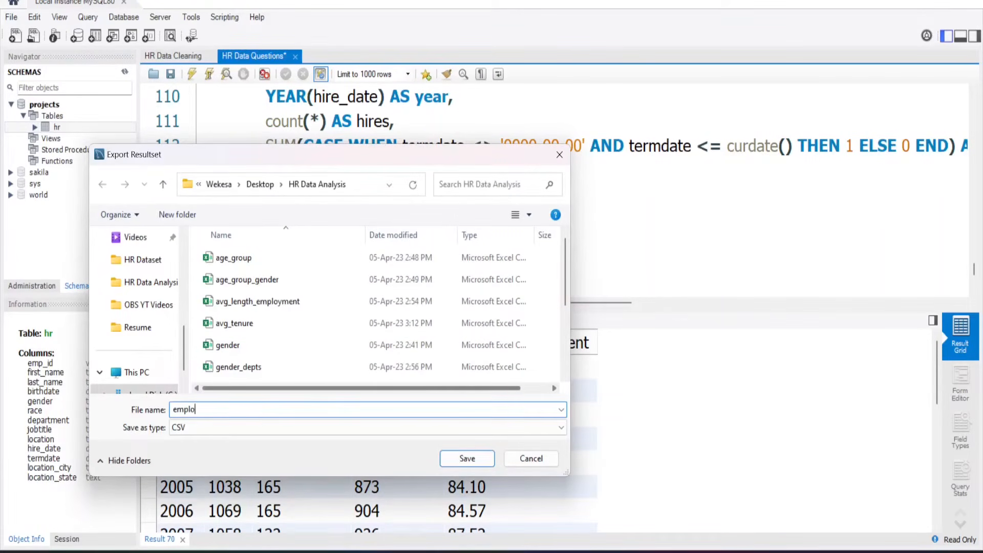
text(yee_change)
click(483, 462)
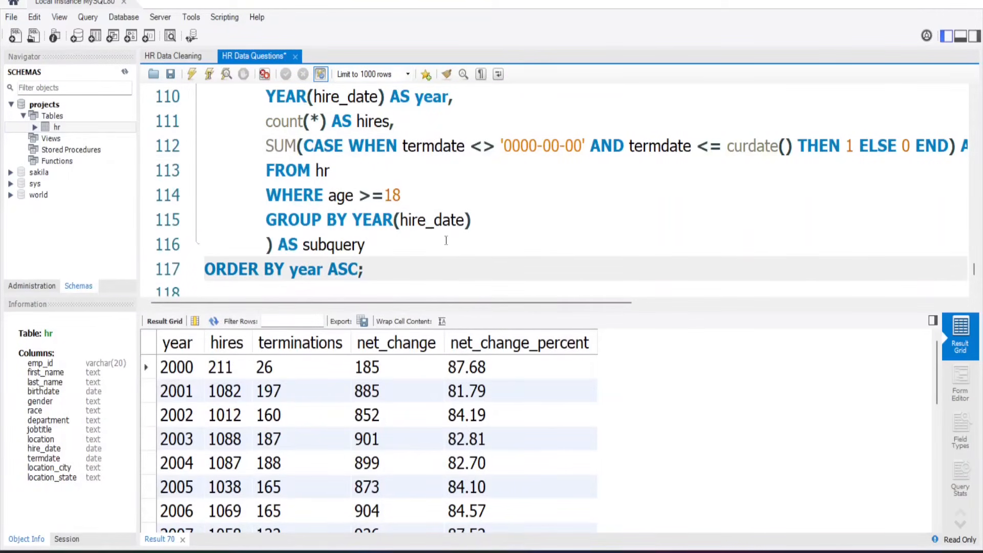
scroll(396, 219, down, 2)
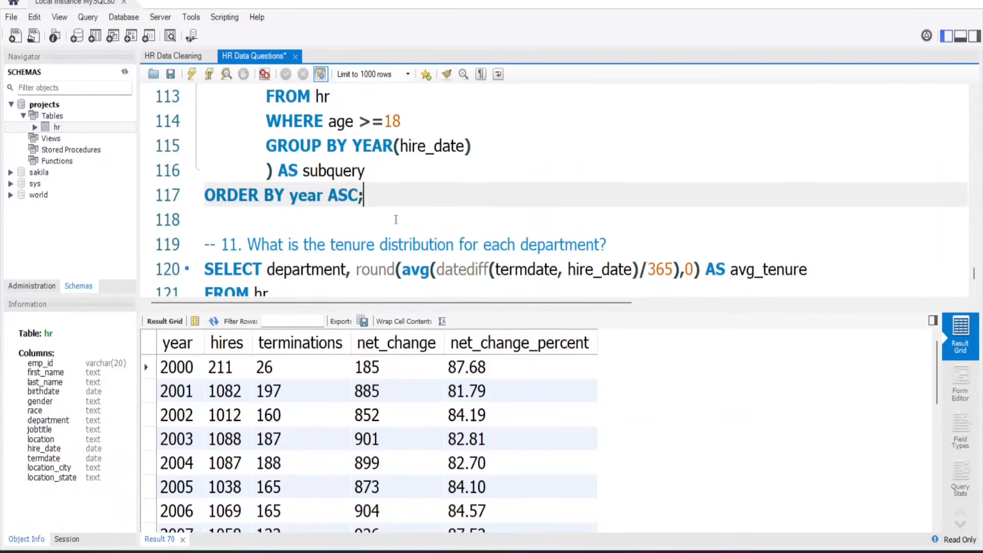
scroll(395, 219, up, 7)
scroll(396, 219, up, 20)
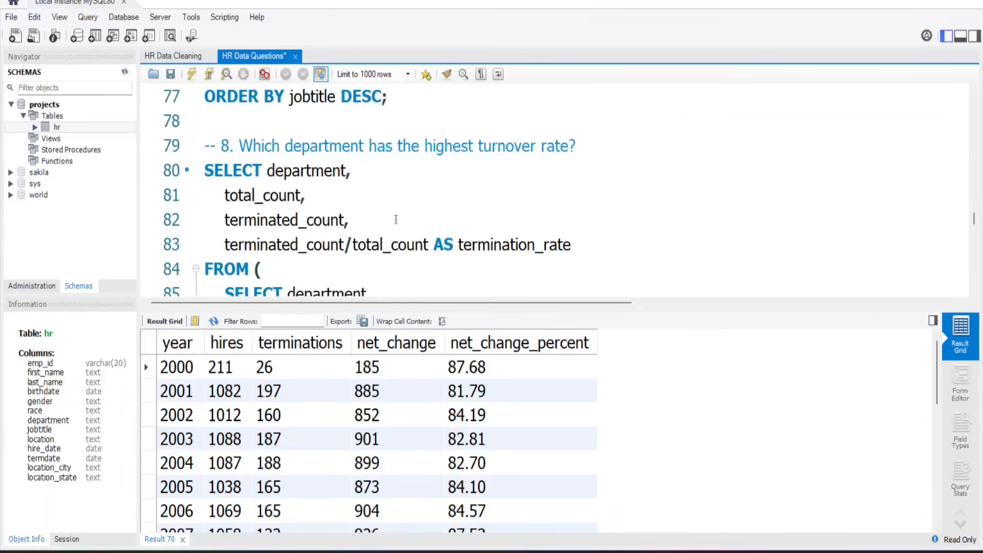
scroll(396, 219, up, 4)
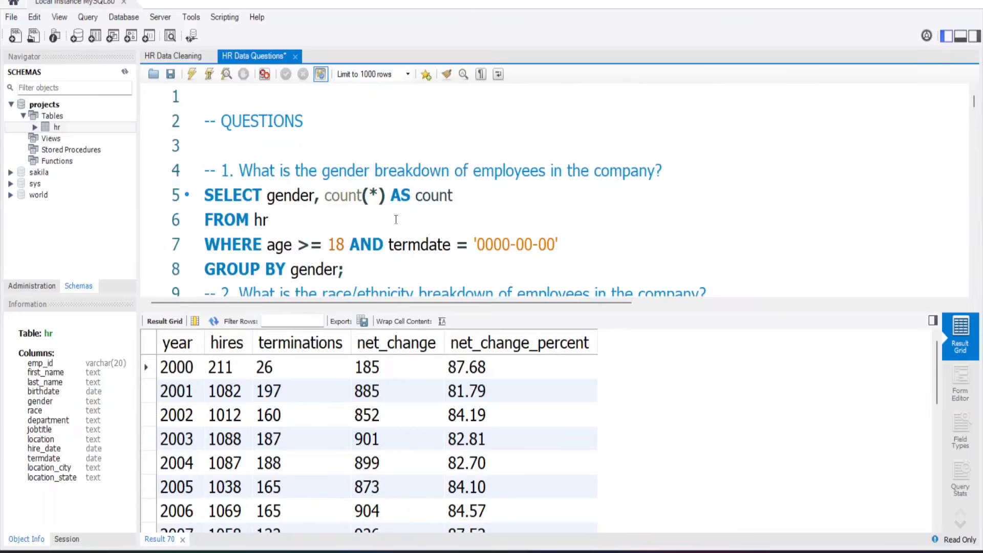
scroll(396, 219, down, 20)
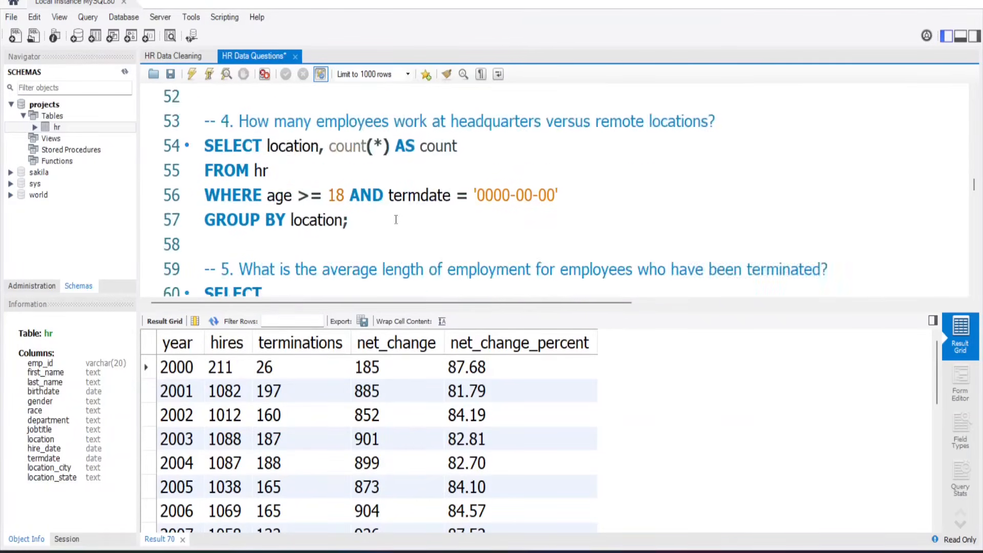
scroll(396, 219, down, 3)
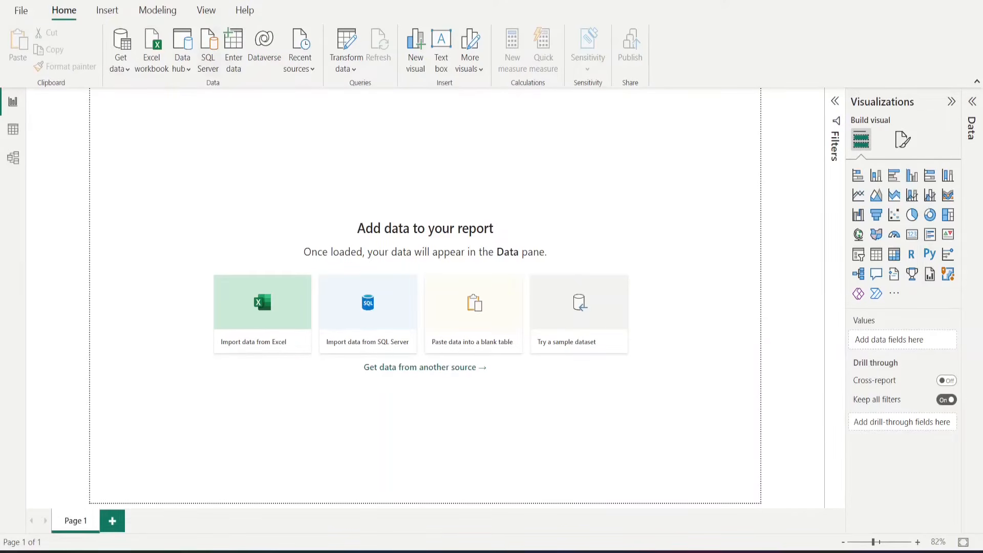
In Power BI Desktop, insert a wide, shallow text box at the top of the page reading HR EMPLOYEE DISTRIBUTION REPORT.
click(440, 62)
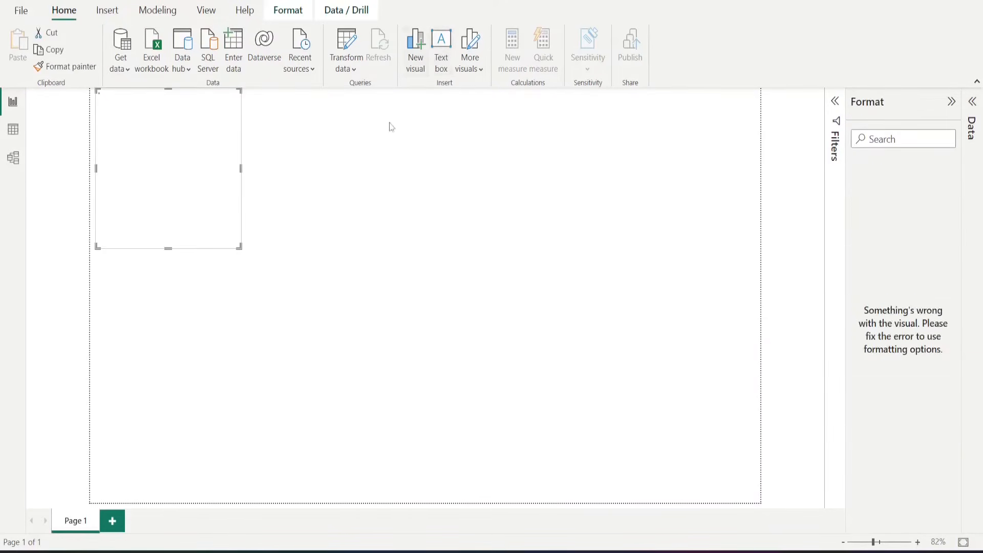
drag(240, 169, 603, 131)
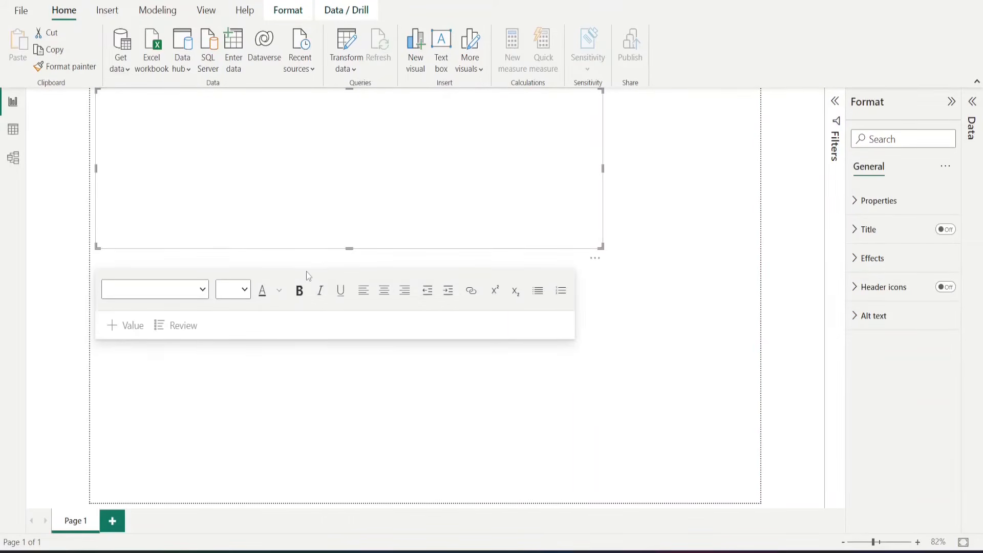
drag(349, 247, 364, 128)
click(311, 116)
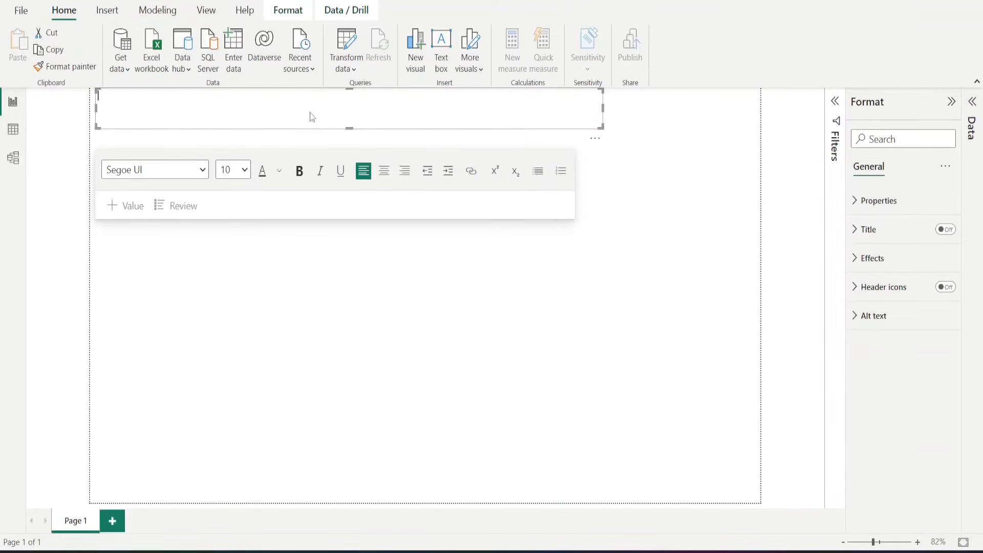
text(HR EMPLO)
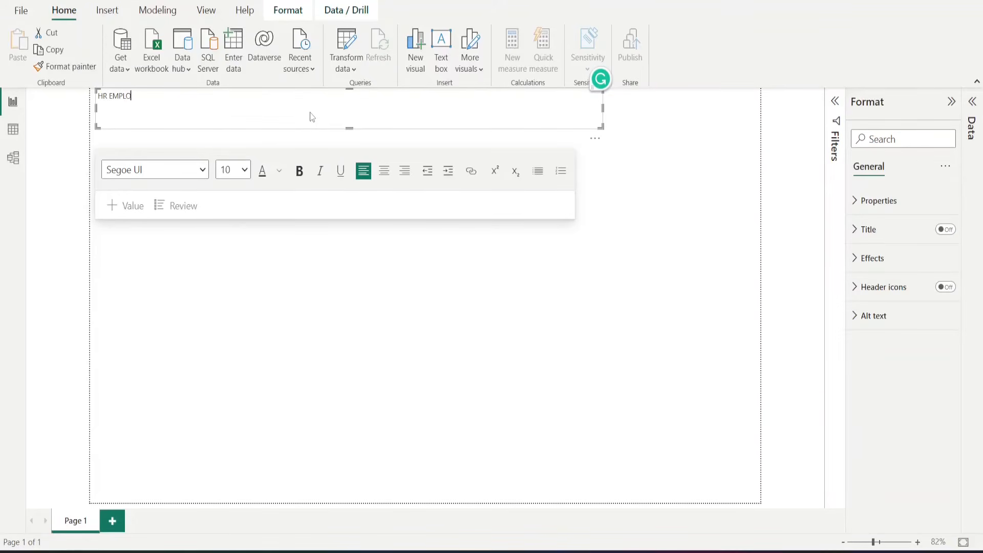
text(YEE DISTRIBUTION REPORT)
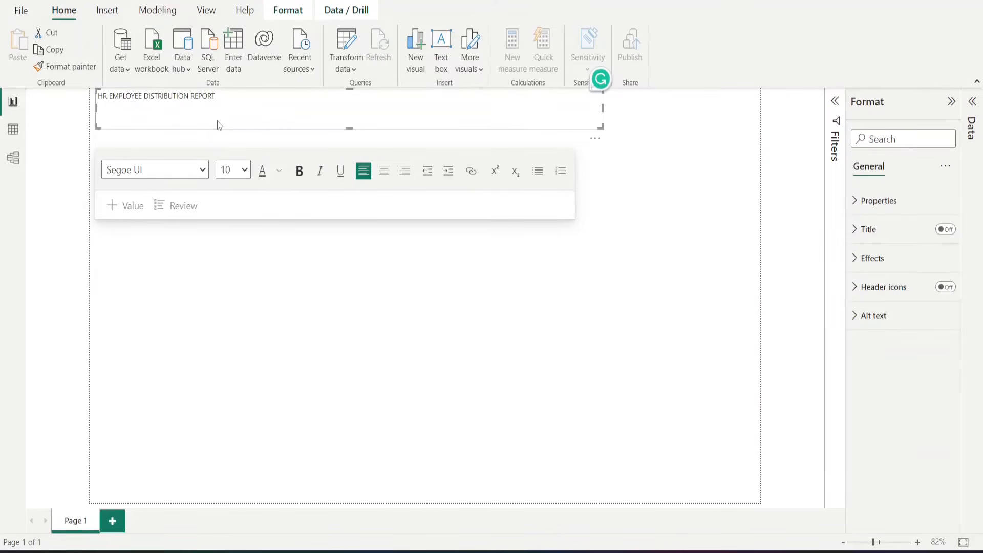
Format the whole report title as 28-point Times New Roman and centre it in its text box.
key(ctrl+a)
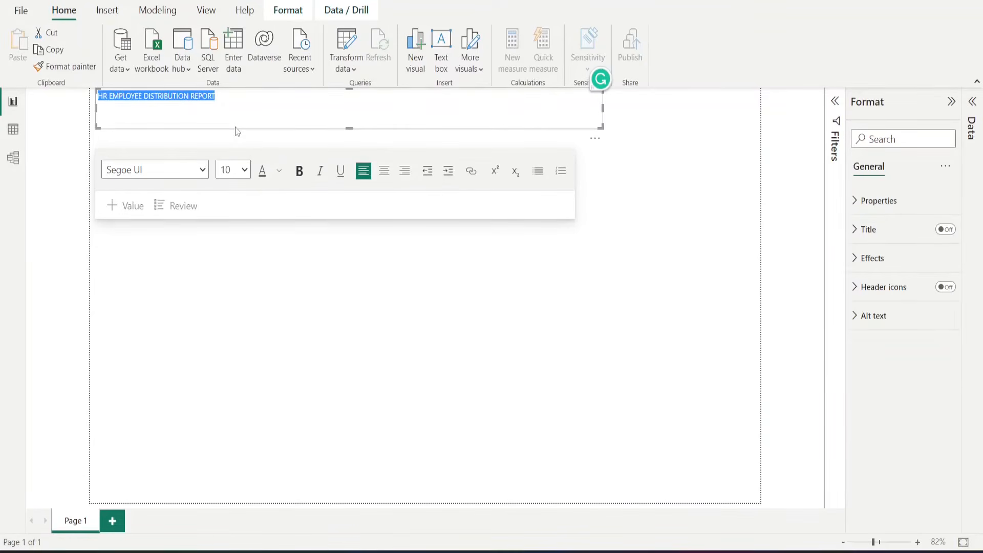
click(244, 171)
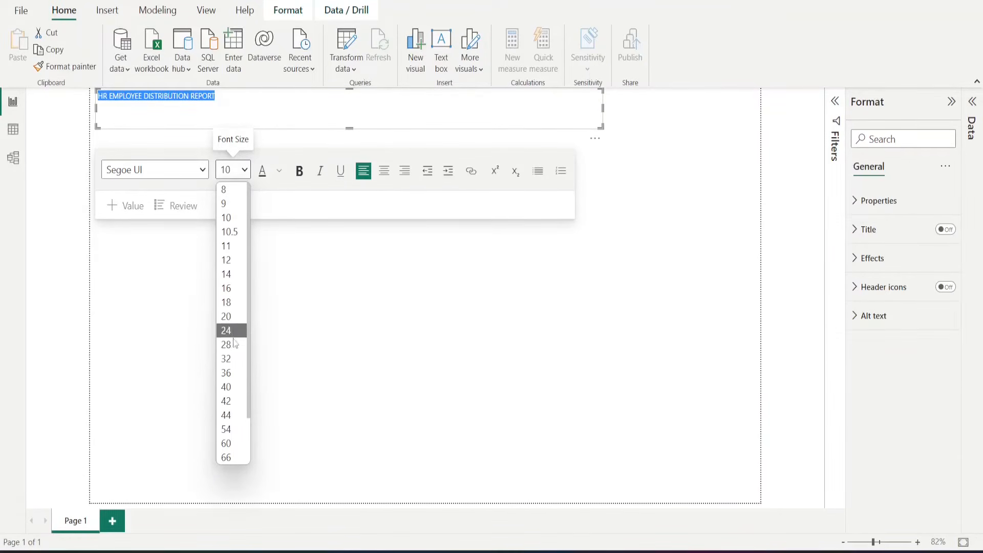
click(234, 344)
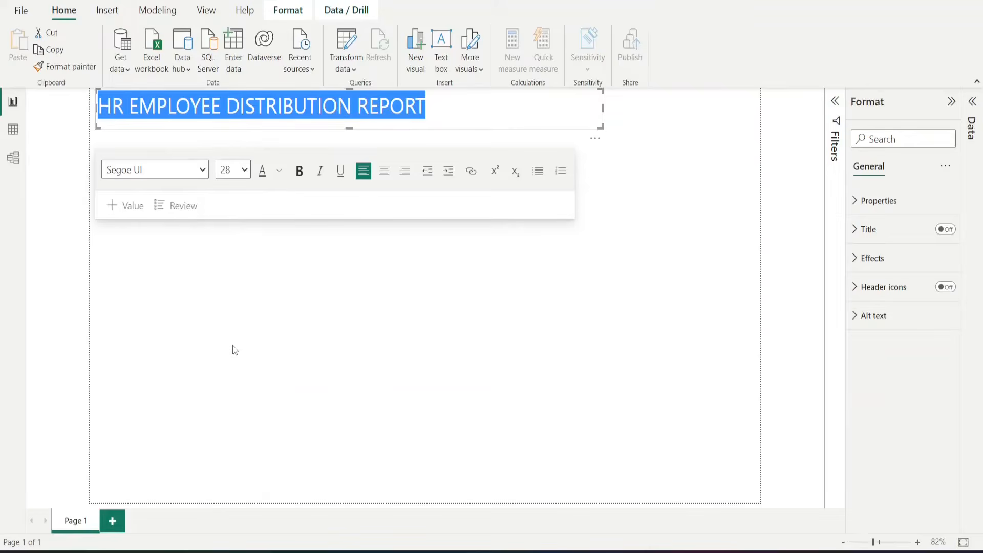
click(203, 172)
key(Down)
key(Down)
key(Down)
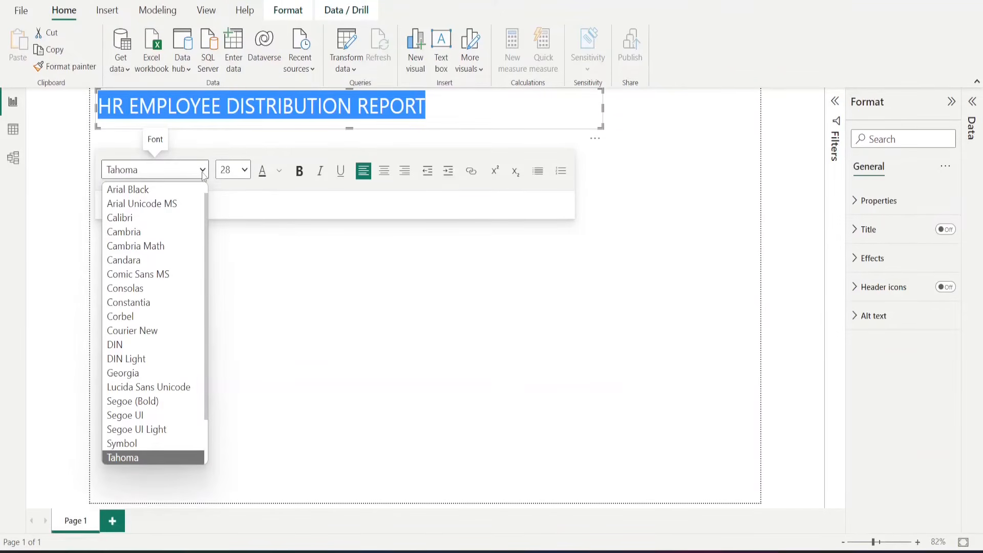
key(Down)
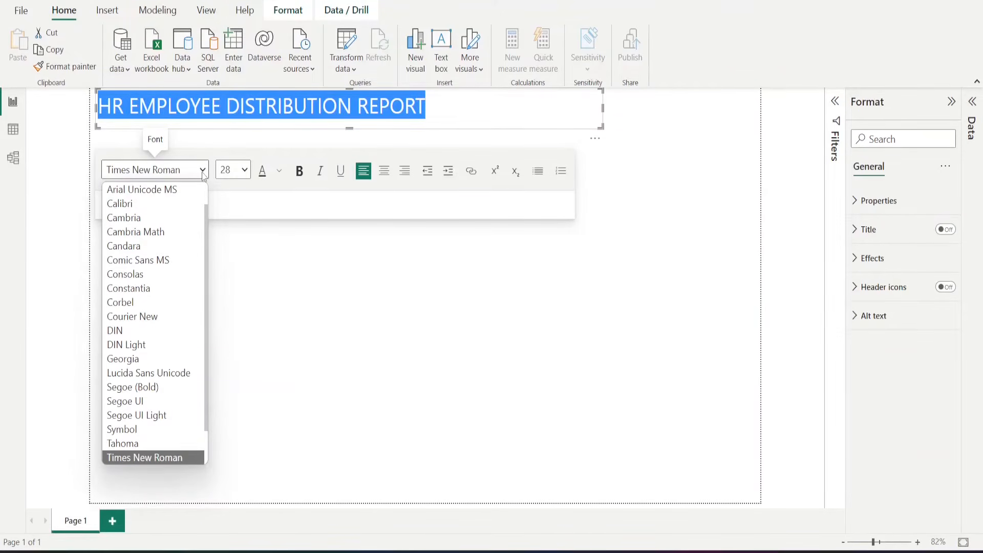
key(Return)
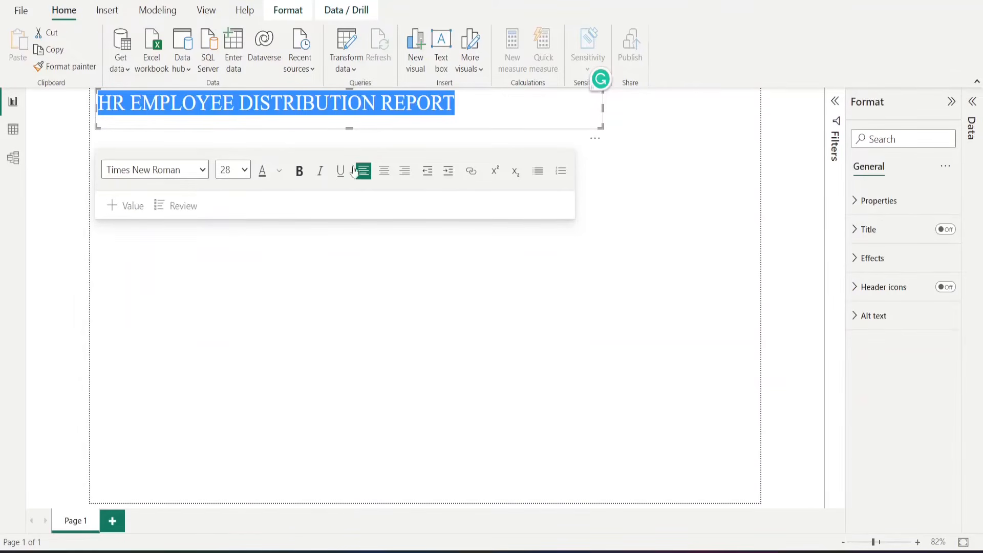
click(384, 171)
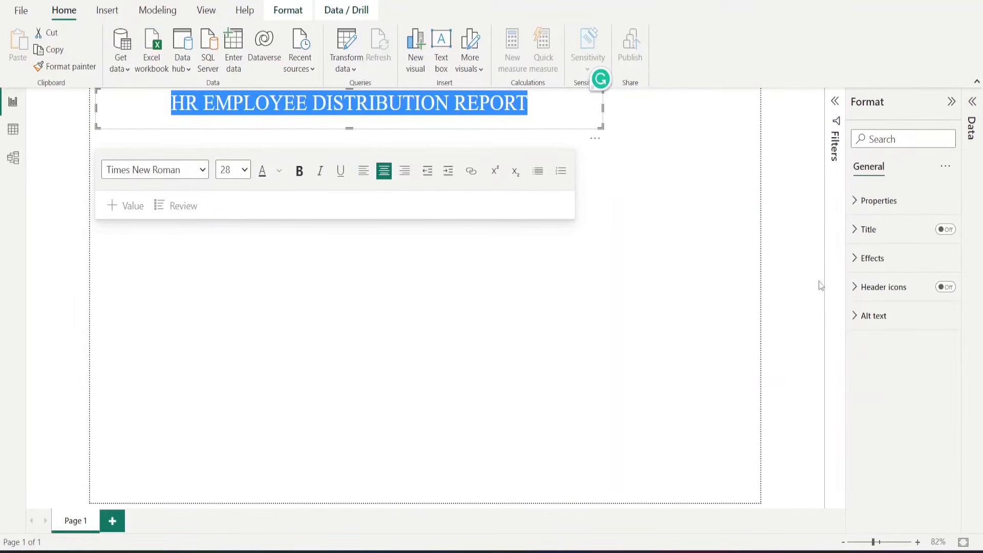
Give the title text box a medium dark-blue background and set its text colour to white.
click(893, 263)
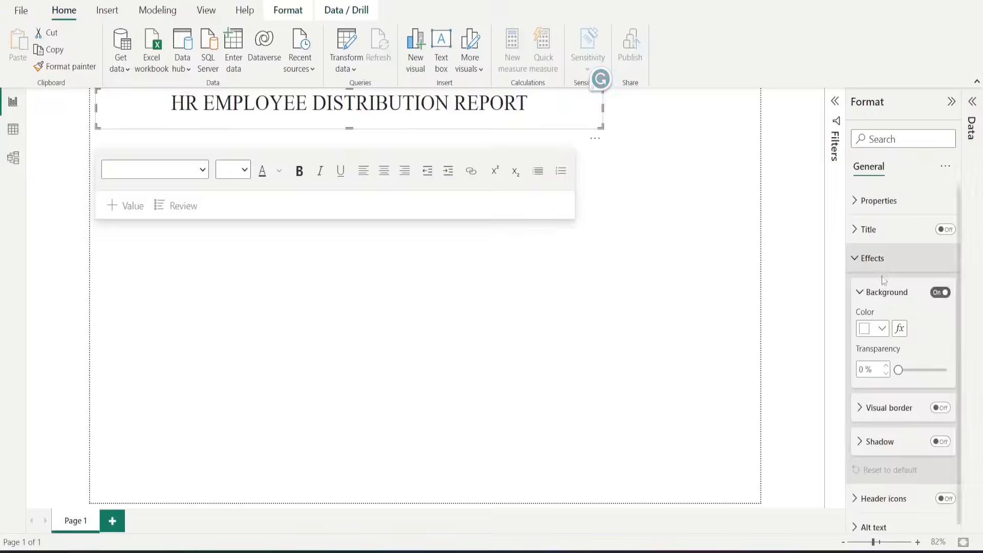
click(883, 330)
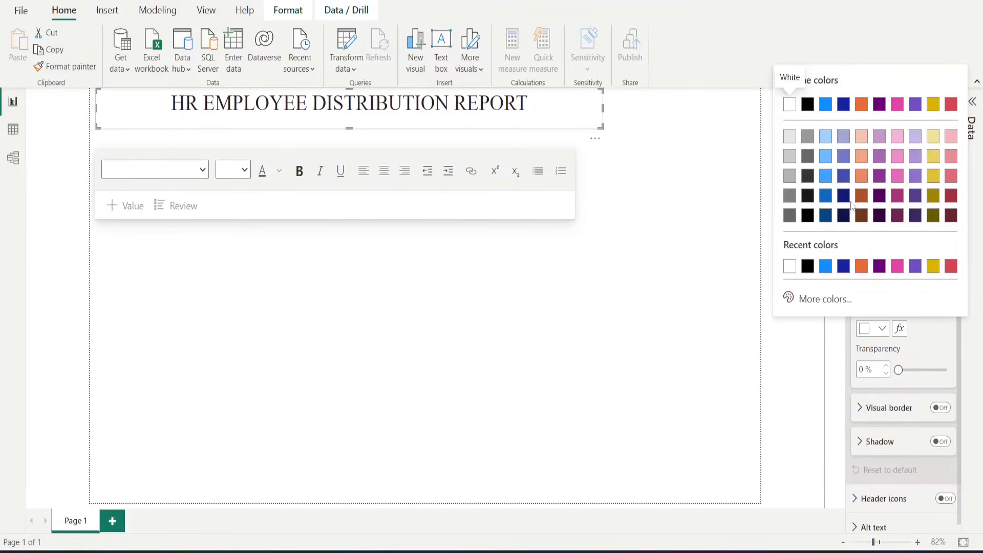
click(843, 178)
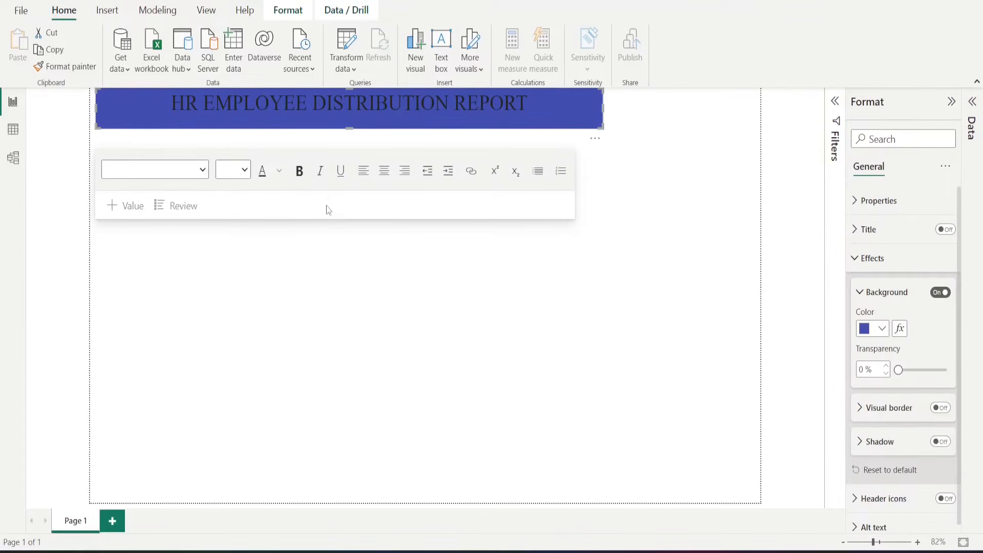
click(280, 171)
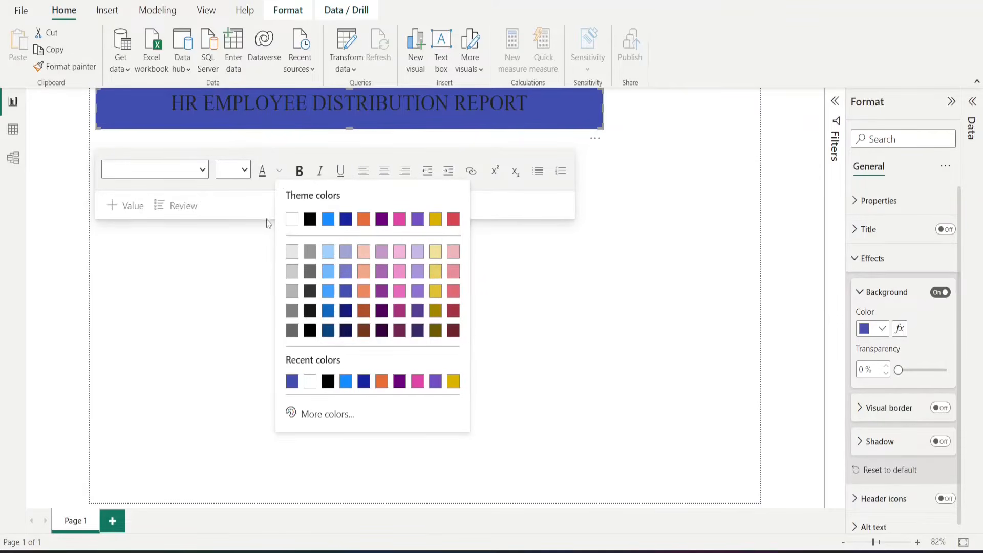
click(292, 220)
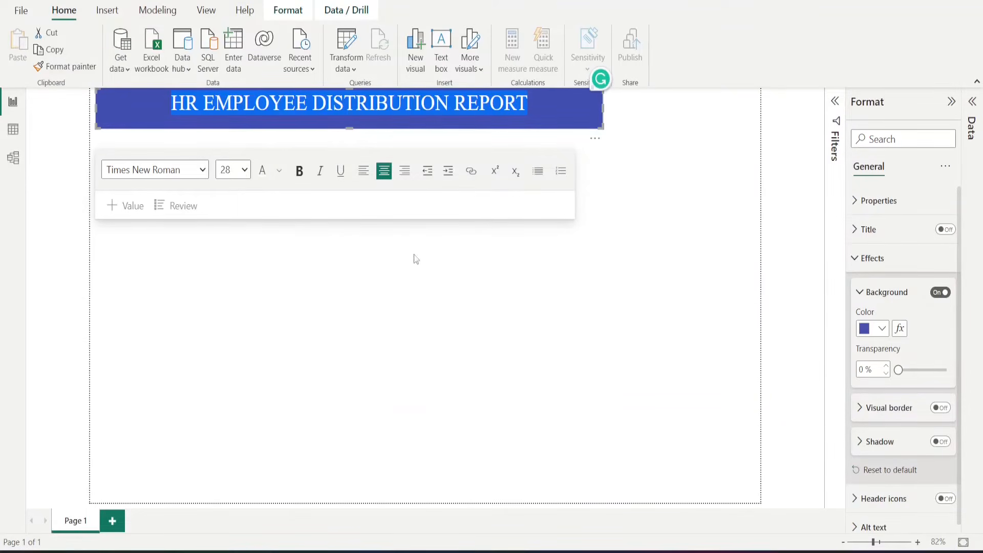
click(421, 276)
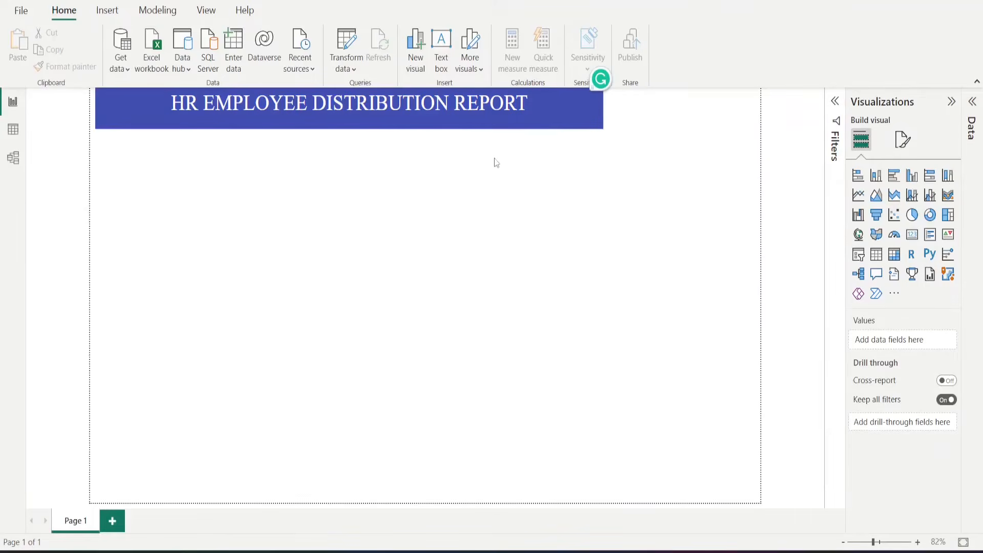
Load avg_length_employment.csv from the HR Data Analysis folder as a text/CSV source and show the report's data fields.
click(125, 63)
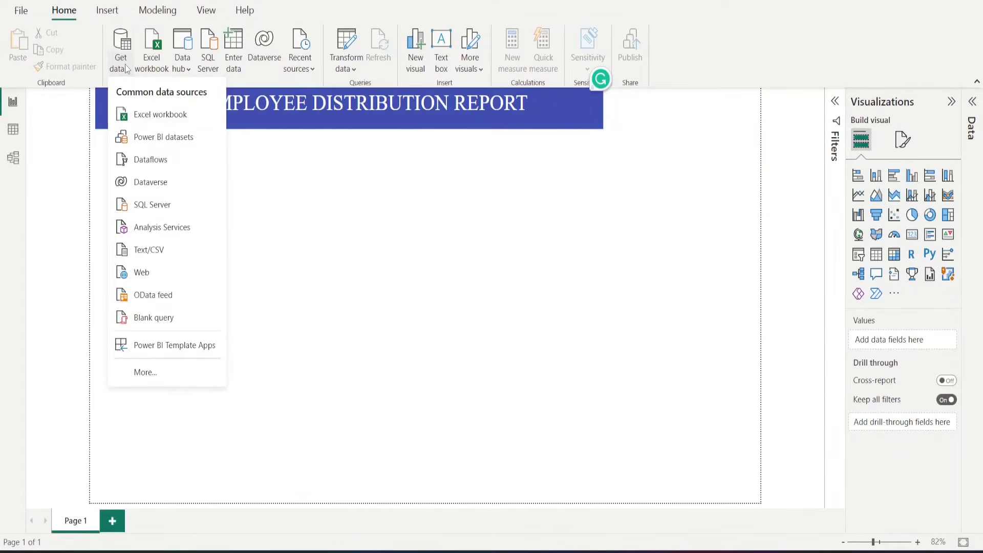
click(167, 250)
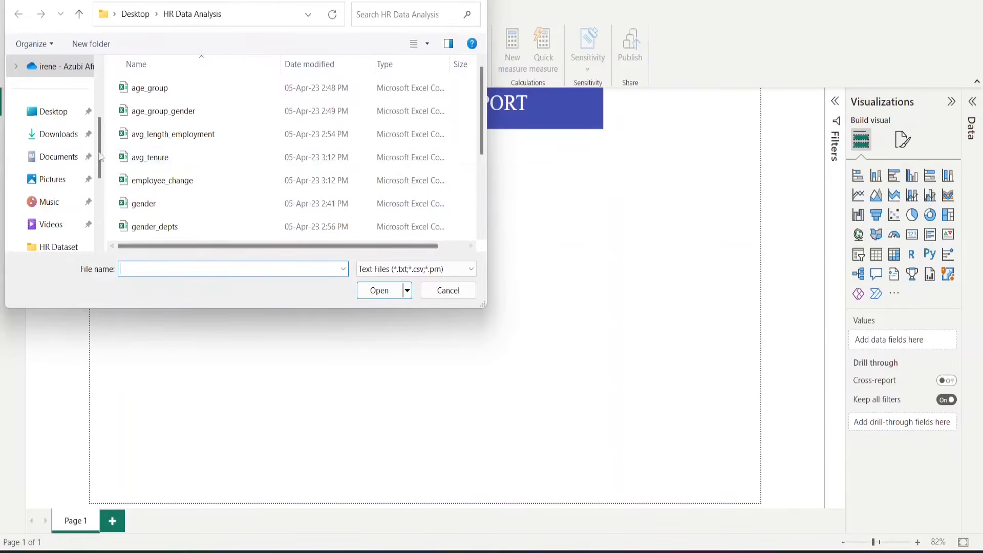
click(200, 134)
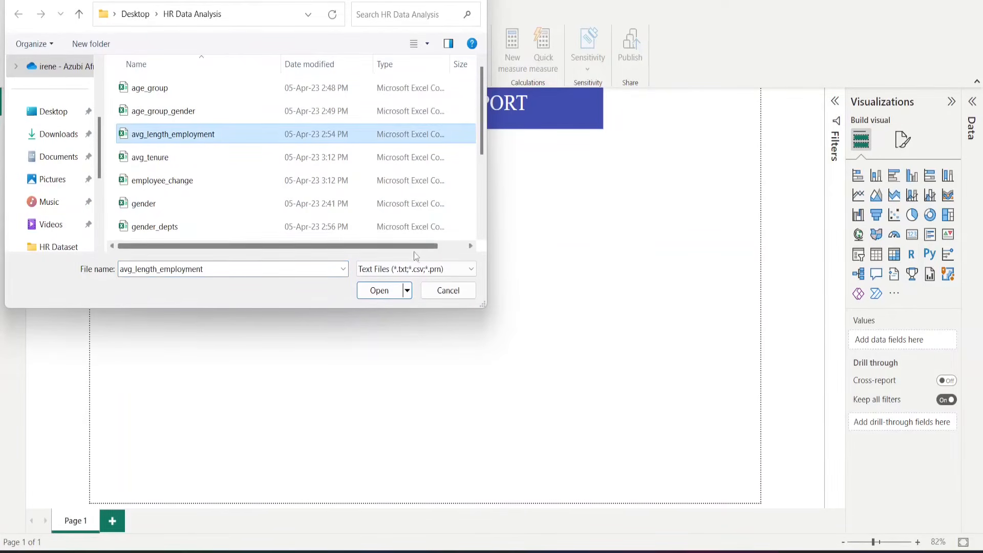
click(381, 290)
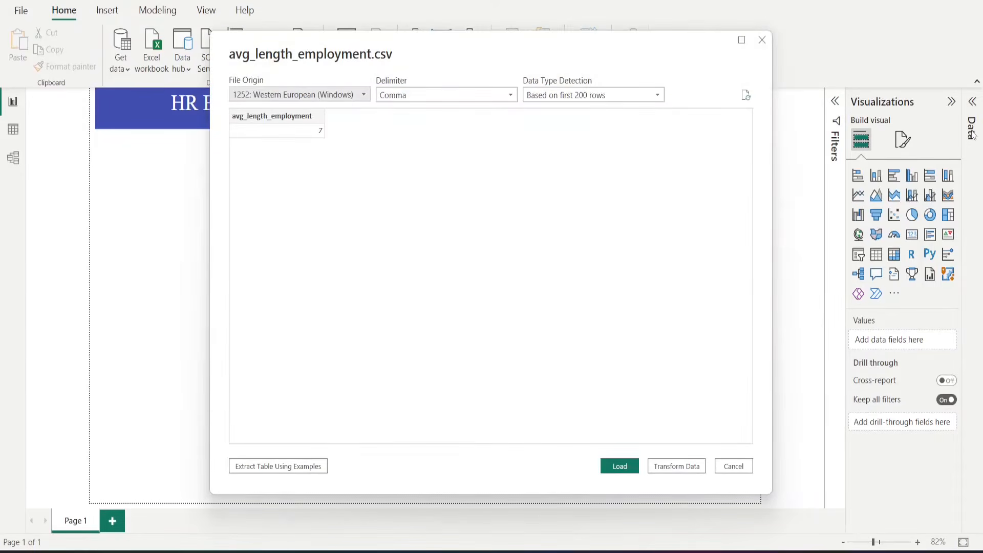
click(622, 466)
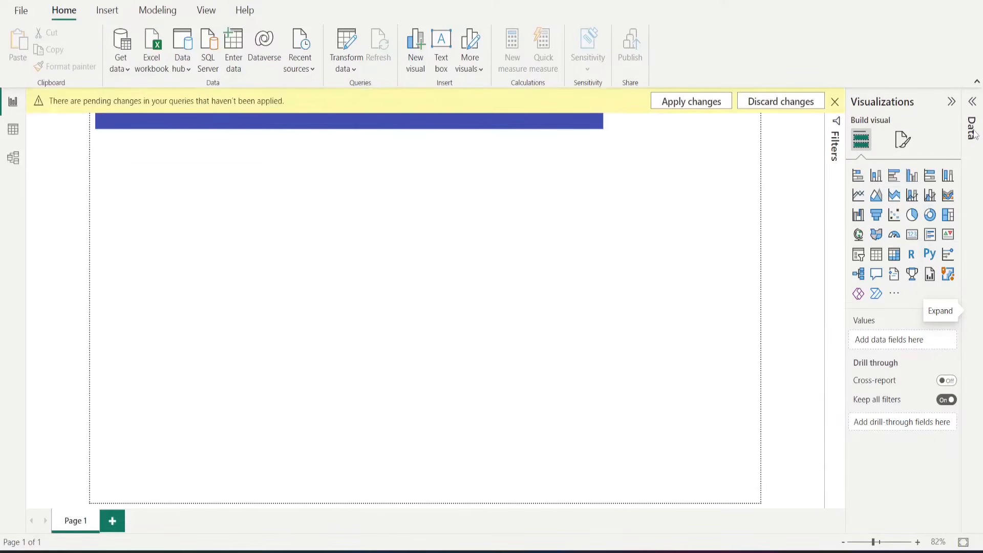
click(975, 134)
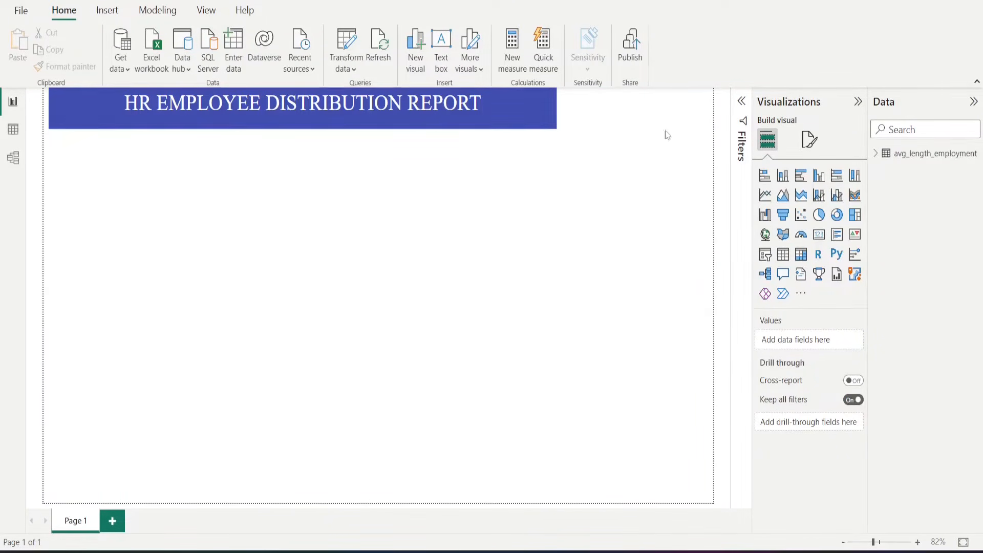
Add a card visual in the page's upper-right corner and narrow it to fit beside the report title banner.
click(824, 241)
drag(481, 215, 633, 128)
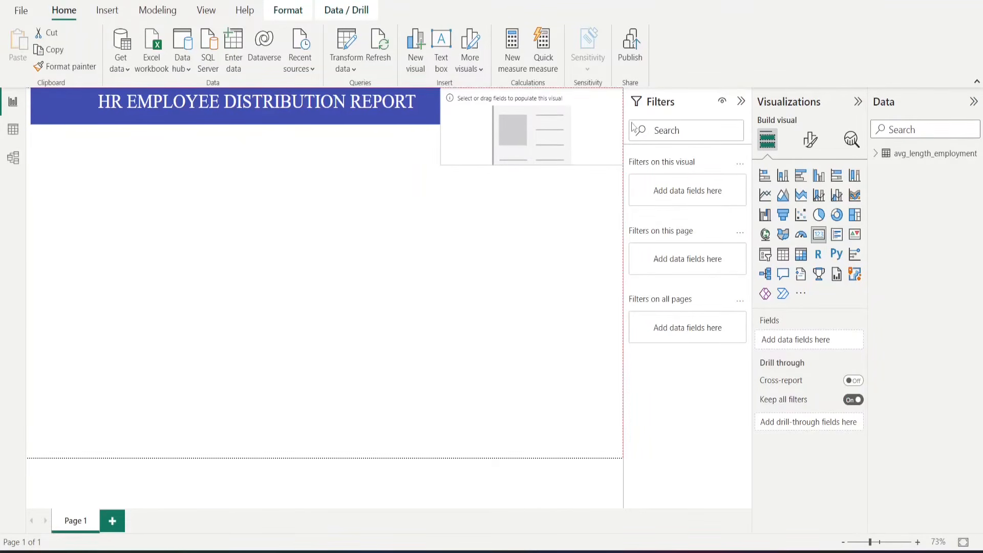
drag(443, 128, 486, 129)
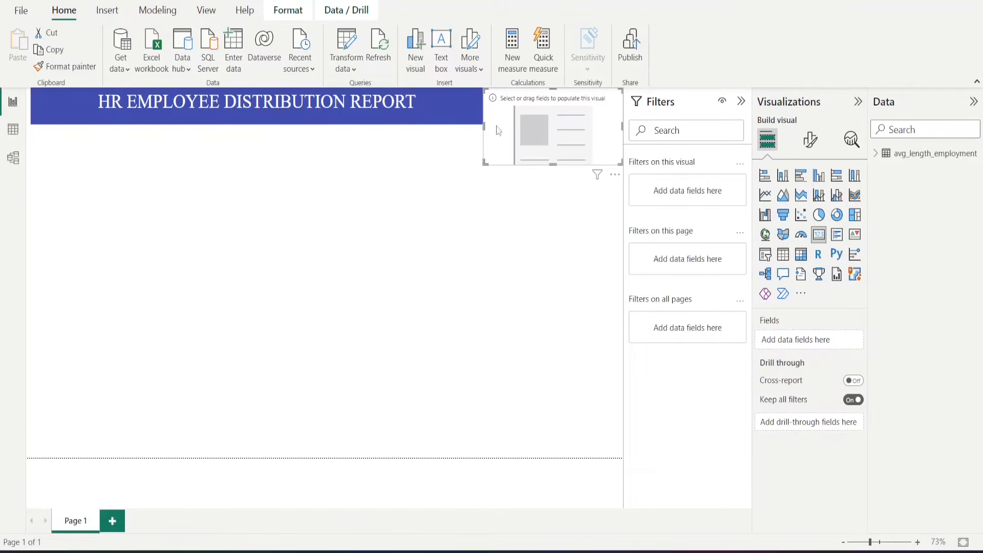
click(741, 101)
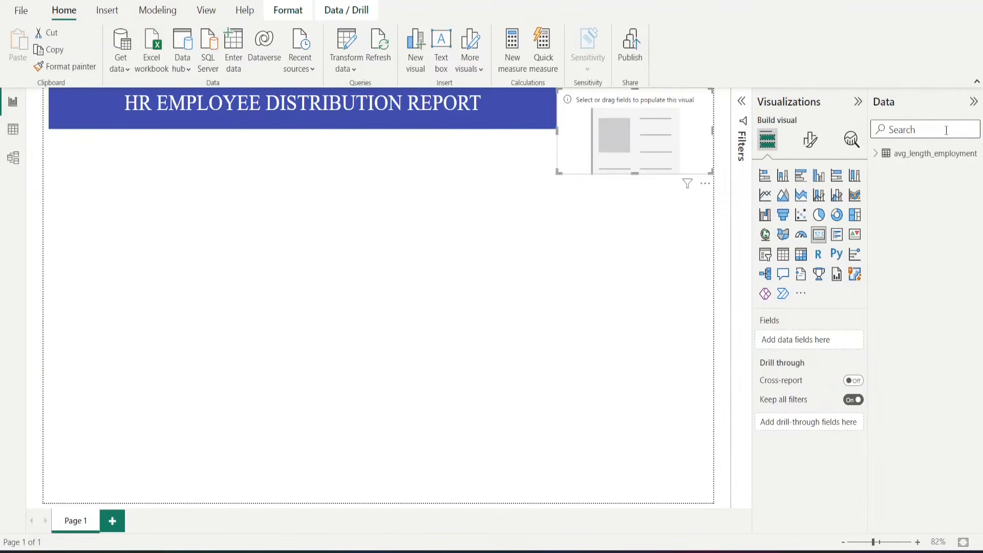
Populate the card with the avg_length_employment field and open the card's formatting options.
click(877, 153)
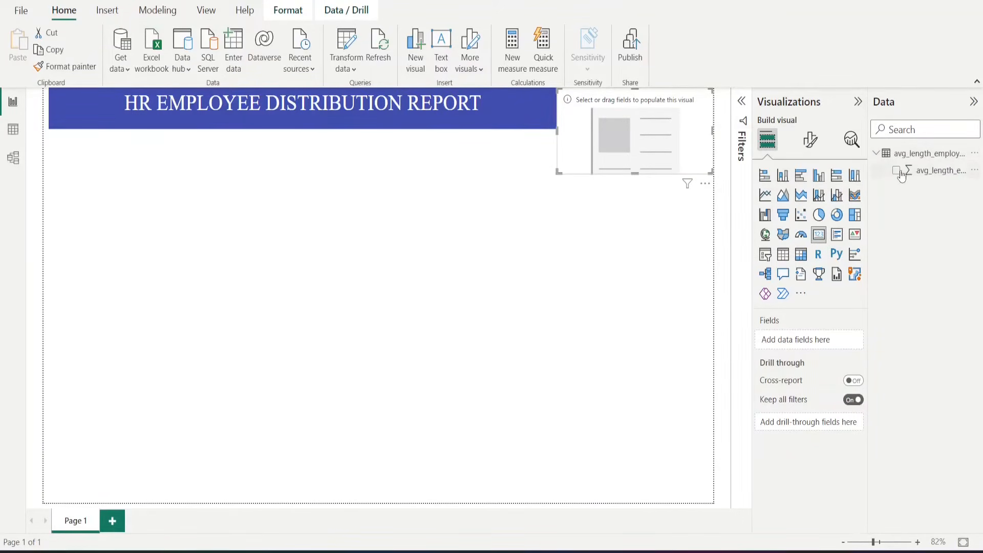
click(896, 171)
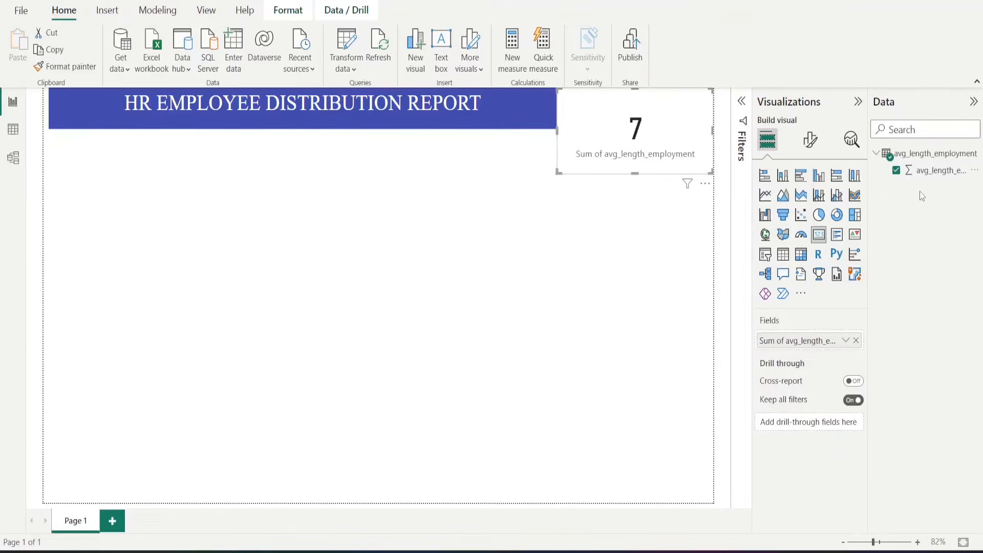
click(810, 140)
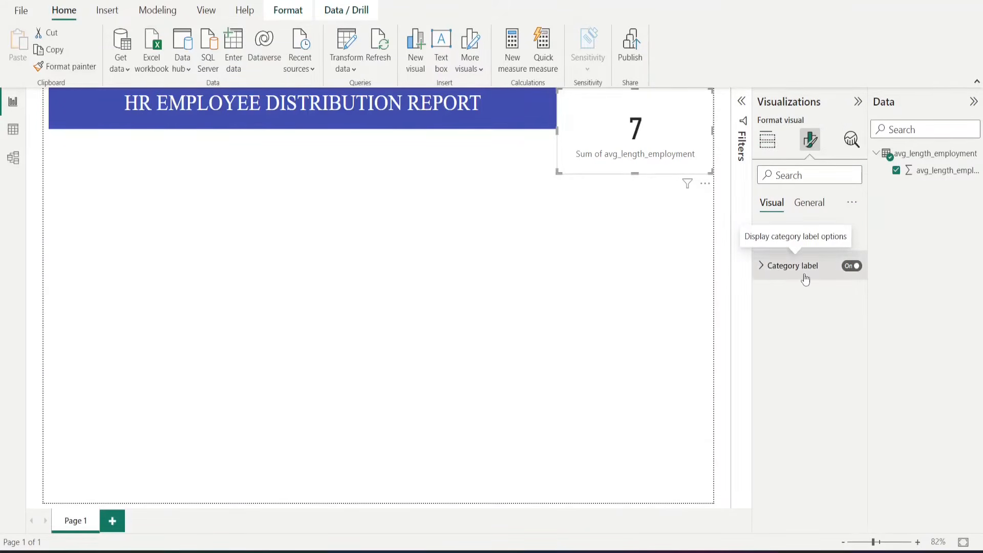
Hide the card's category label and give the card the title "Average Length of Employment(Years)".
click(852, 267)
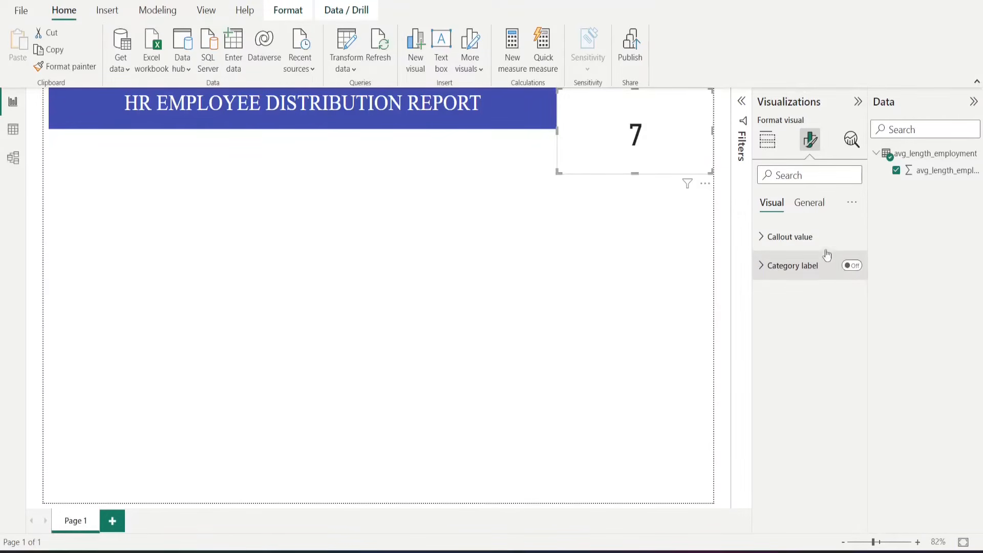
click(807, 203)
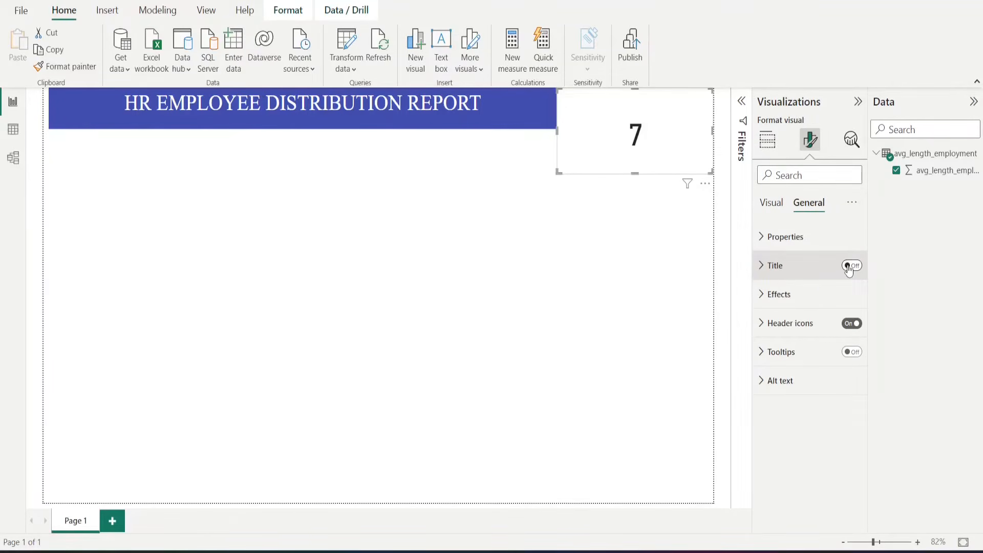
click(849, 266)
click(785, 274)
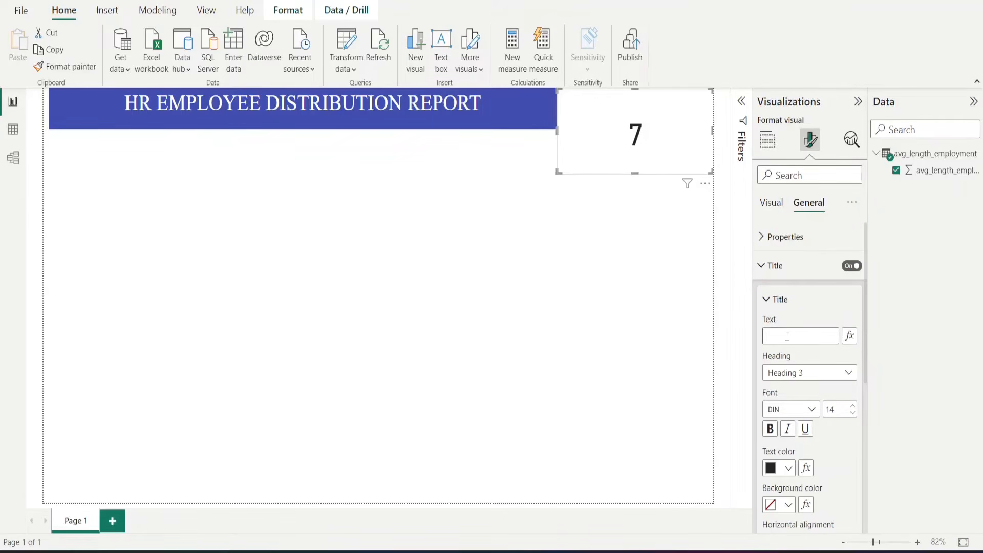
click(786, 336)
text(Average Leng)
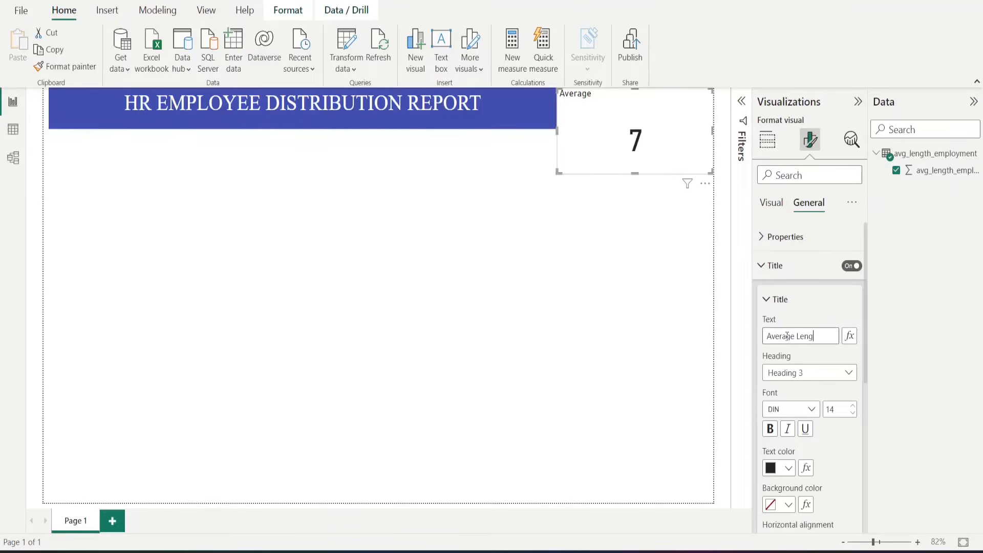
text(th of Emp)
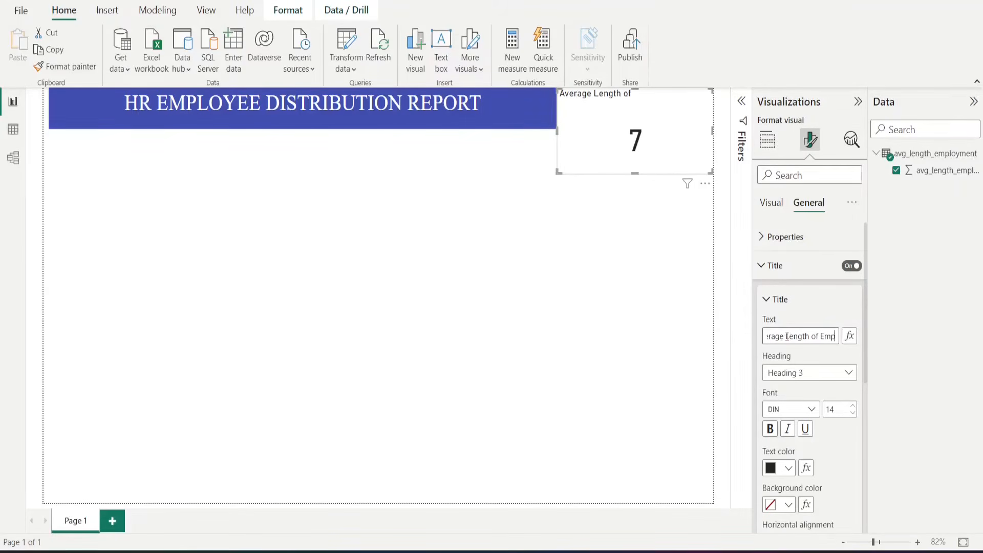
text(loyment(Years)
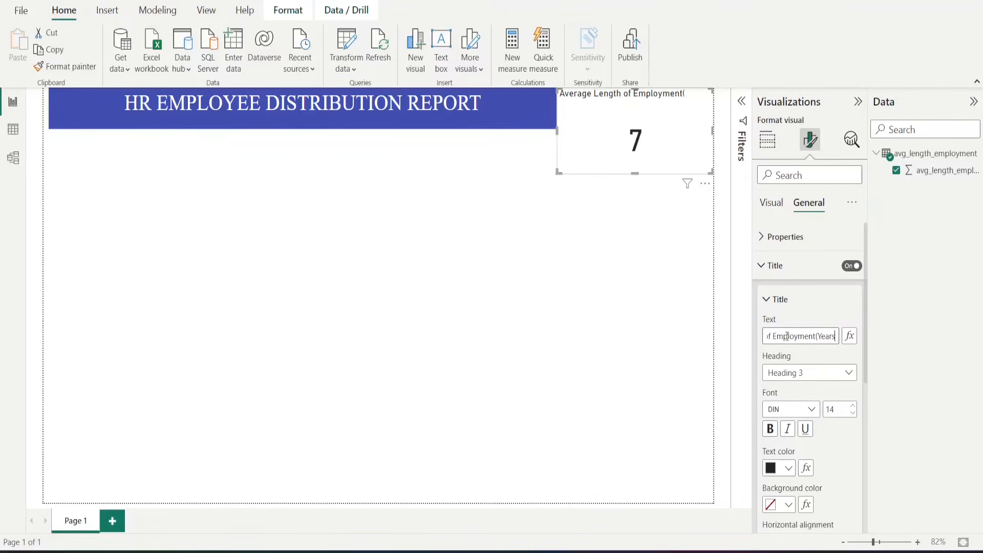
text())
Format the card title as bold, horizontally centered text with font size 15.
click(769, 429)
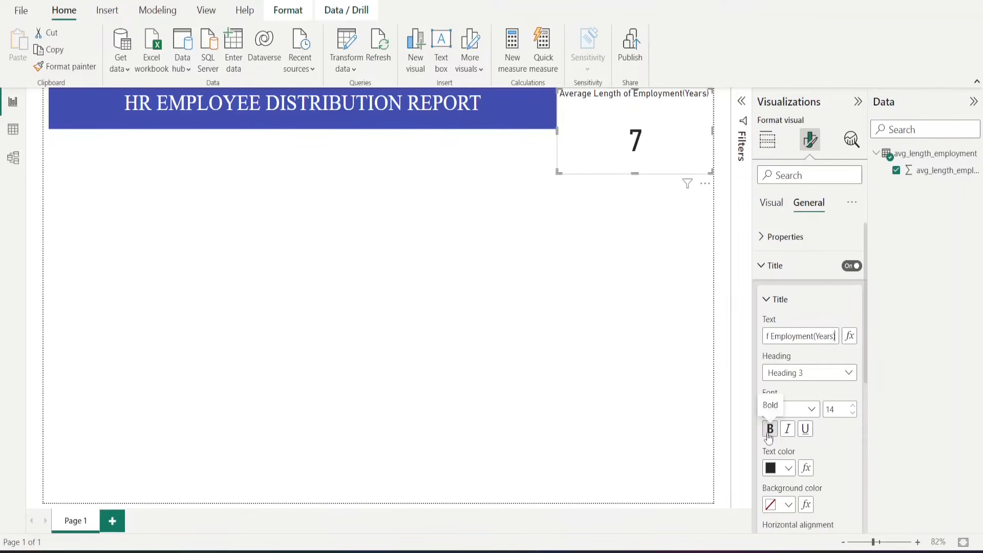
scroll(803, 484, down, 1)
scroll(804, 485, down, 1)
click(787, 463)
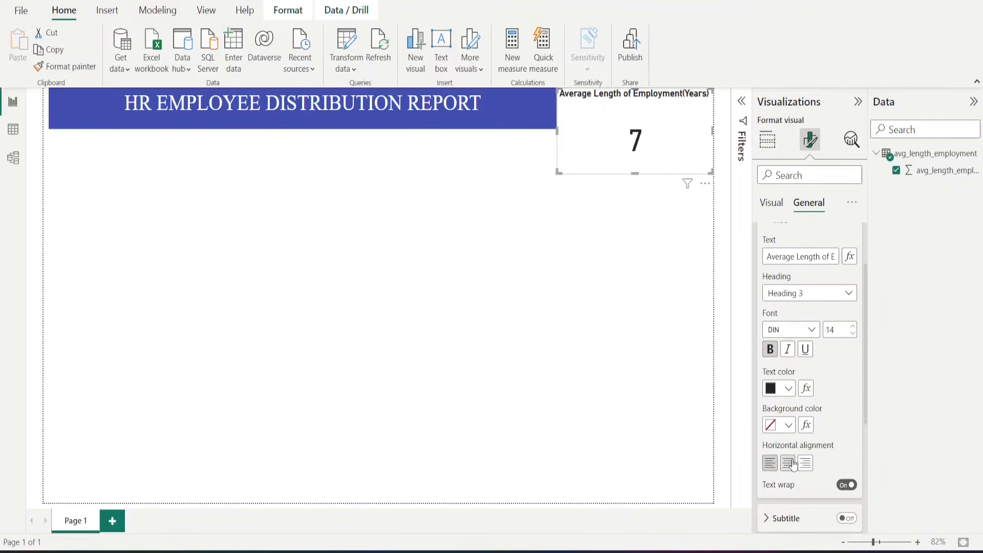
click(852, 327)
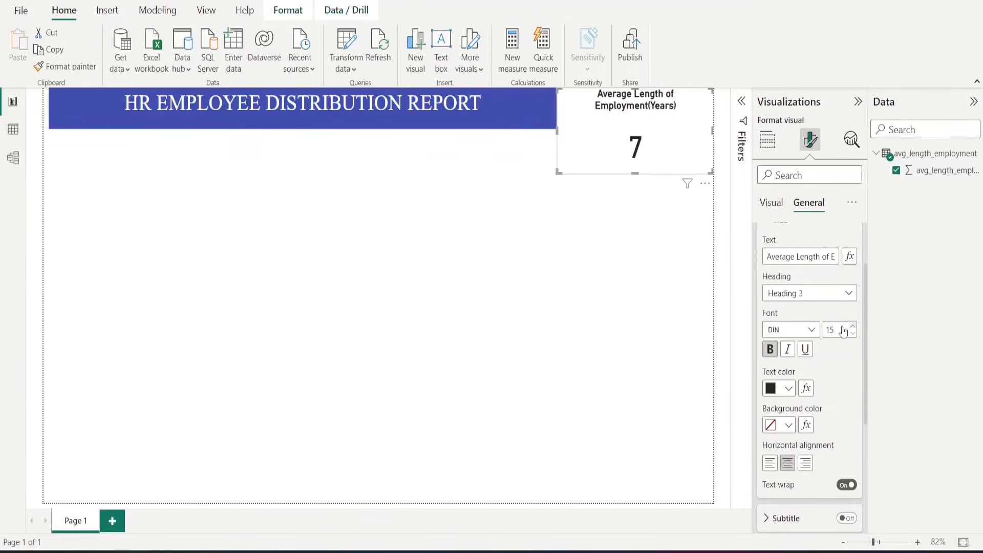
Shorten the card from its lower edge and color its callout value with Theme color 2, 20% lighter (#414fb1).
drag(636, 170, 636, 152)
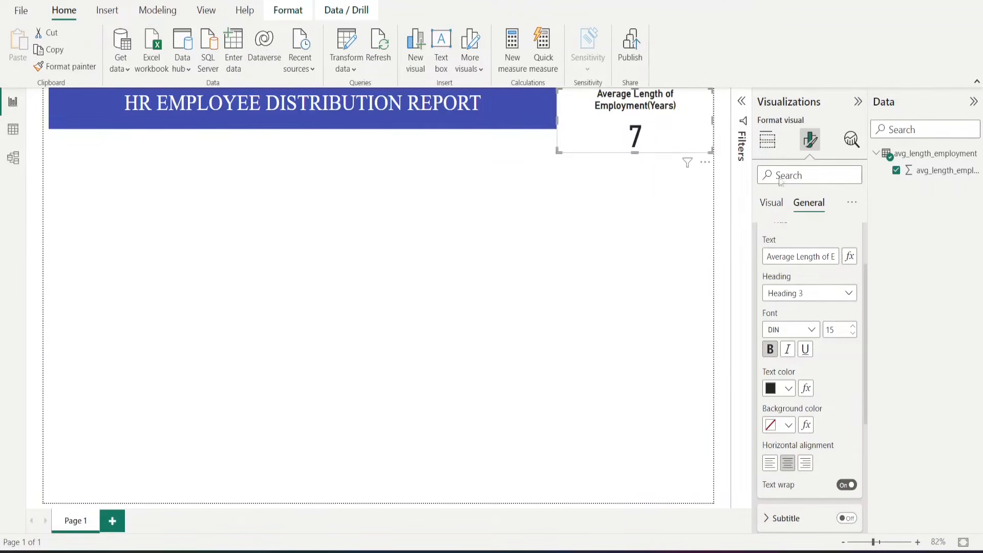
click(775, 204)
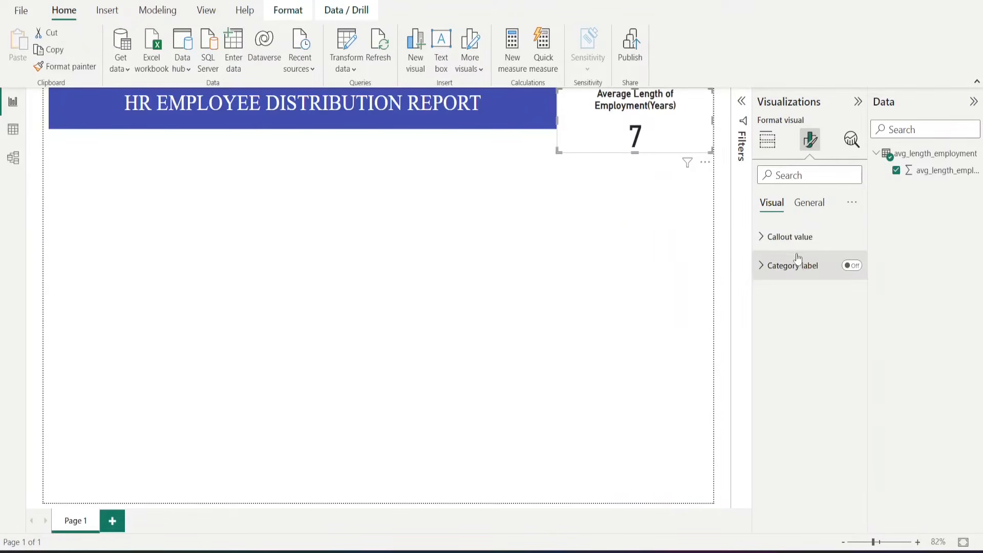
click(772, 236)
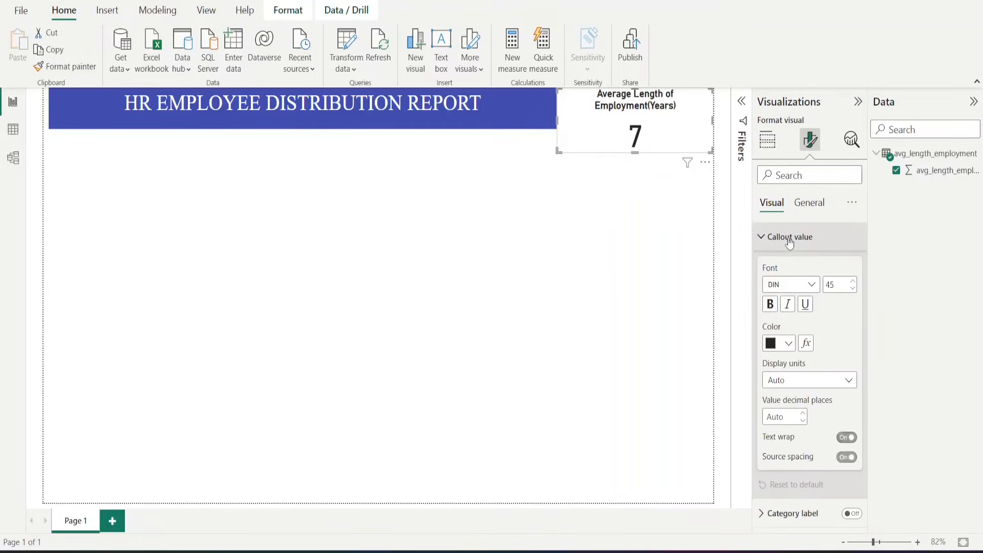
click(789, 344)
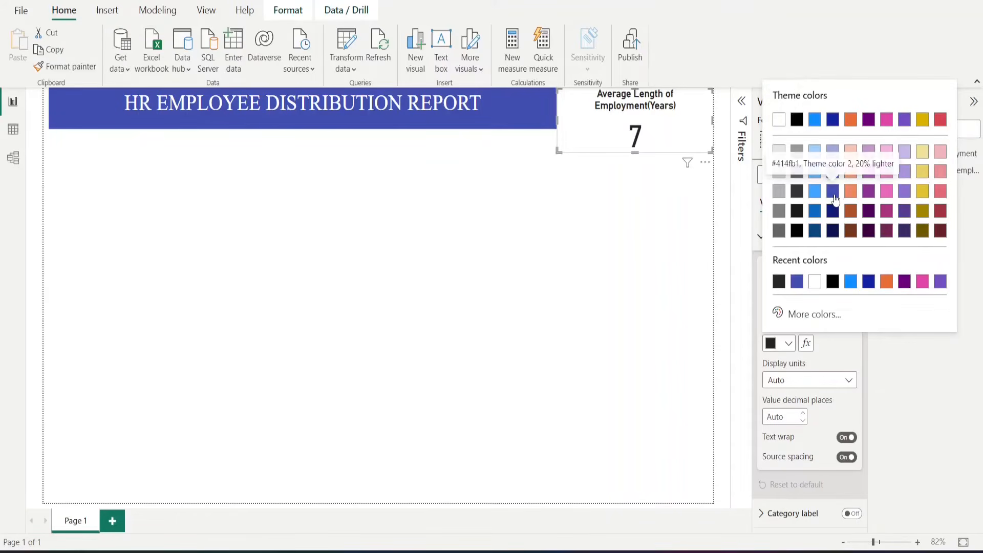
click(830, 171)
click(530, 197)
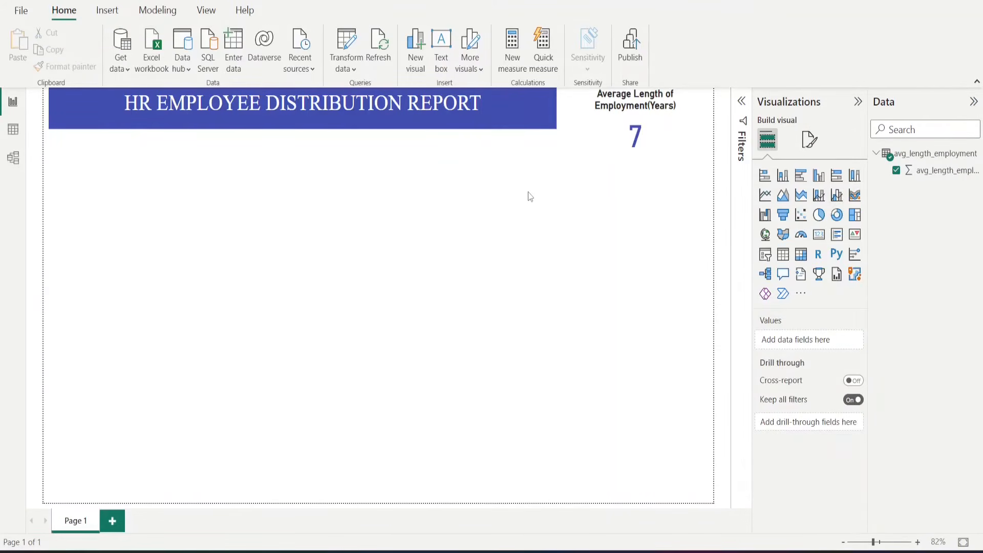
Import gender.csv as a text/CSV data source and load it into the report.
click(122, 66)
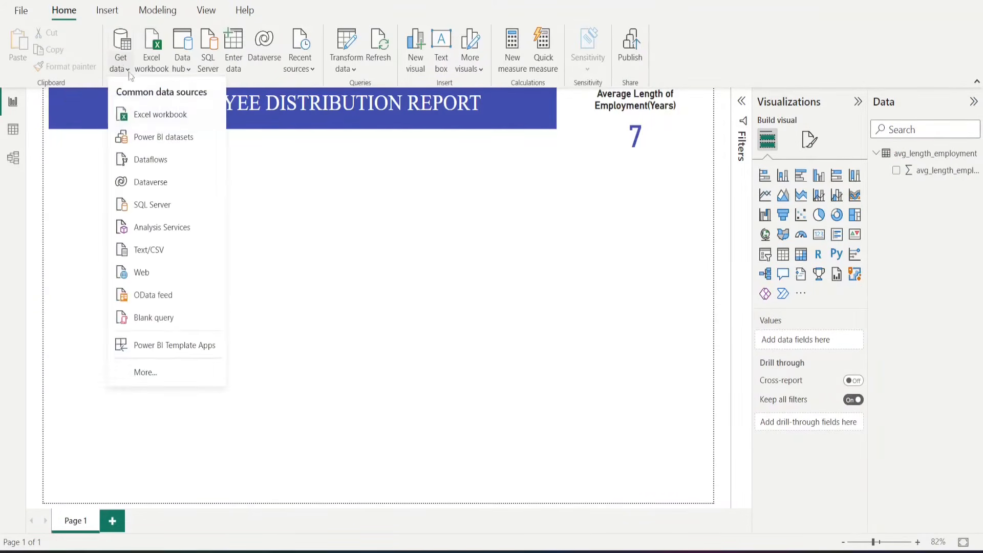
click(153, 250)
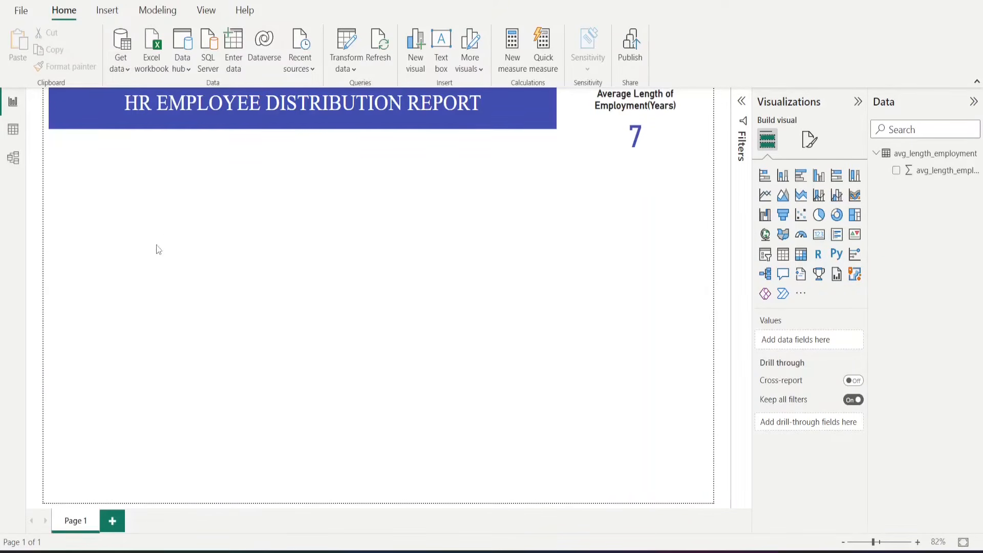
click(153, 204)
click(383, 291)
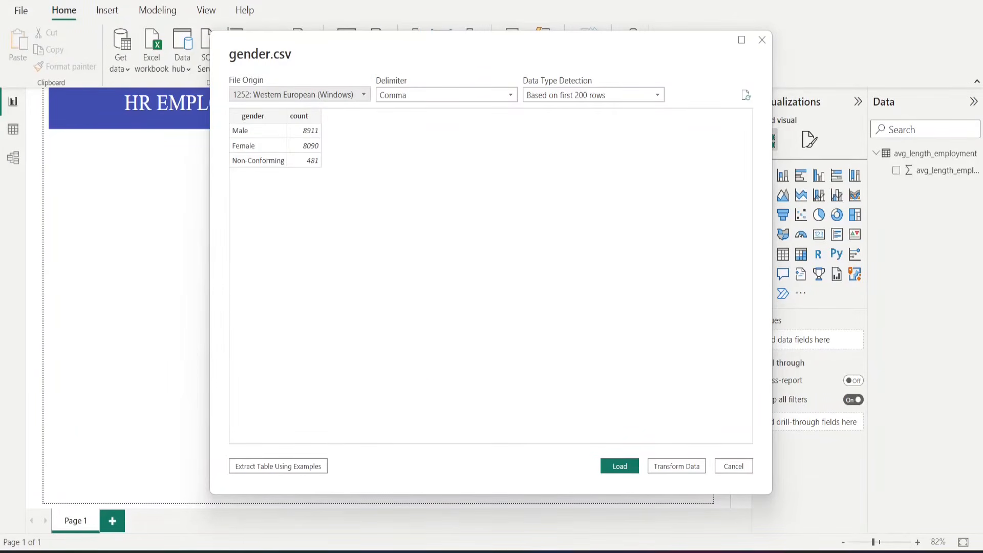
click(620, 466)
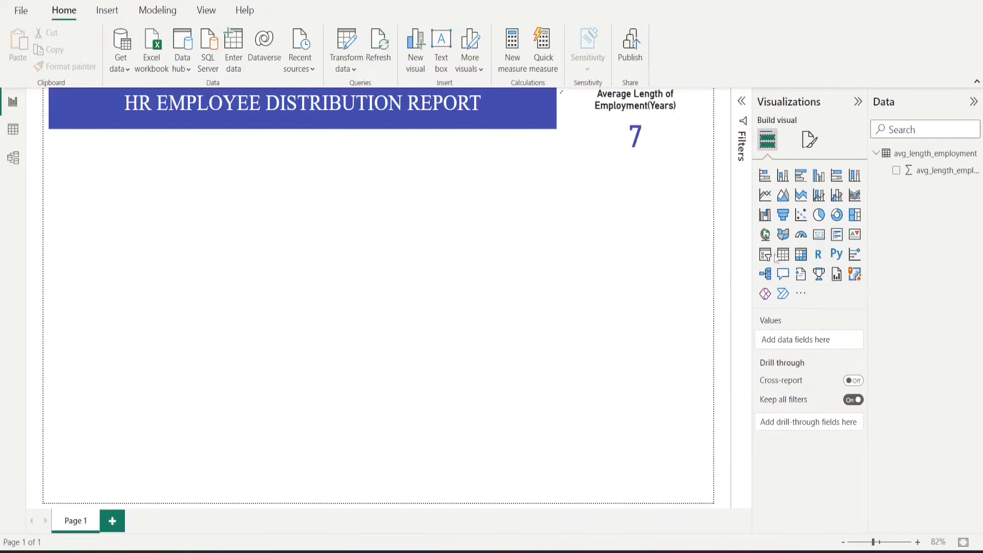
Insert a stacked column chart with gender on the X-axis and count from the gender table on the Y-axis.
click(783, 179)
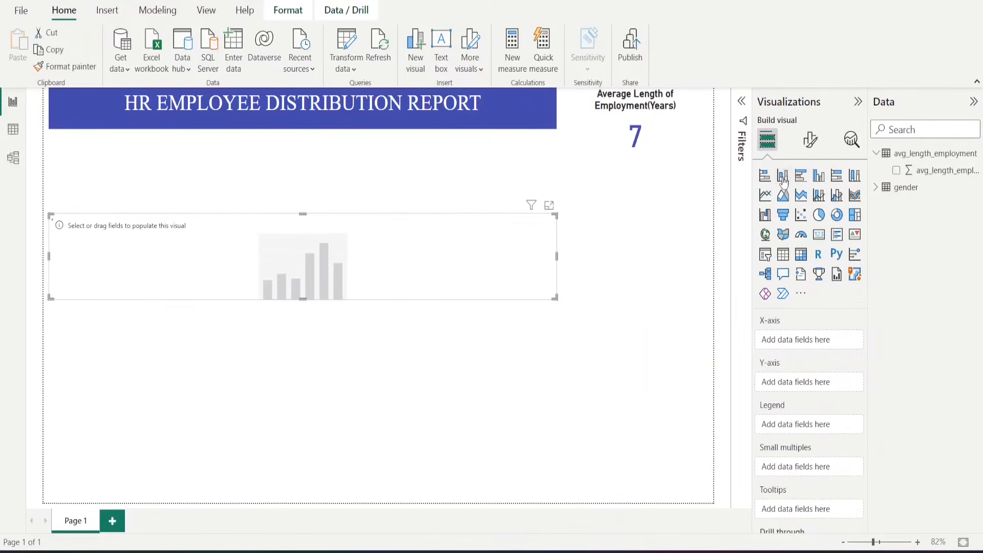
click(906, 195)
click(874, 193)
drag(926, 221, 792, 338)
drag(919, 207, 806, 388)
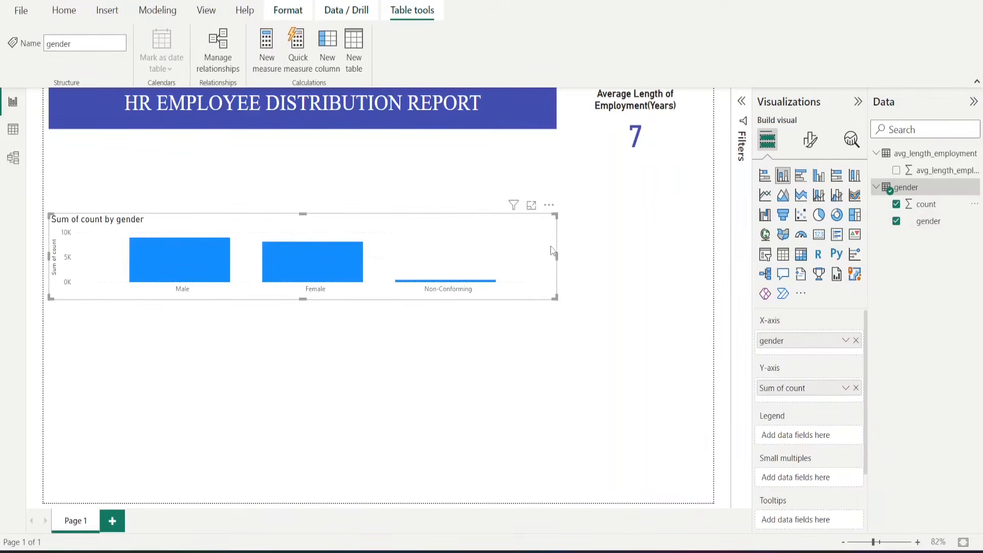
Narrow the gender chart to a bit under half the title banner's width and extend it upward to just below the banner.
drag(557, 256, 273, 278)
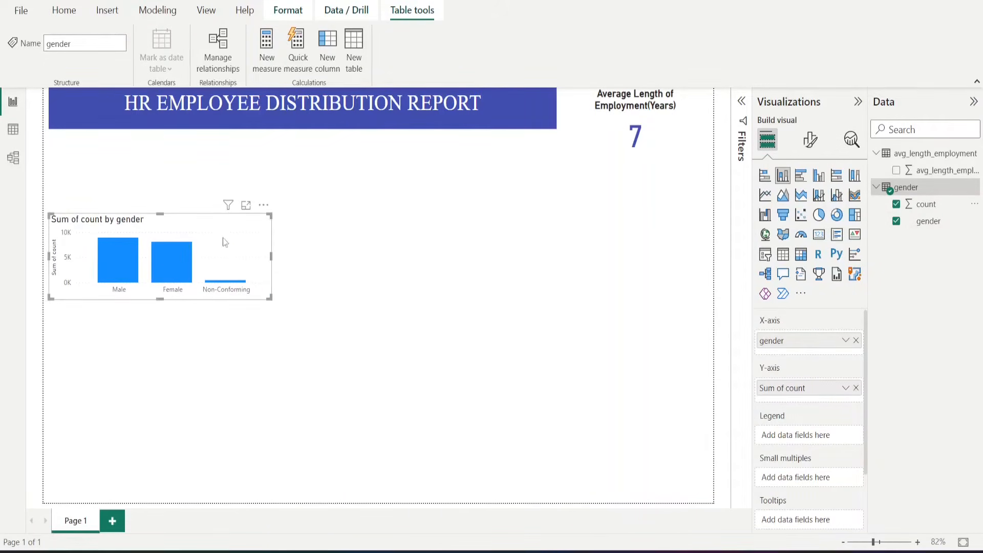
click(160, 195)
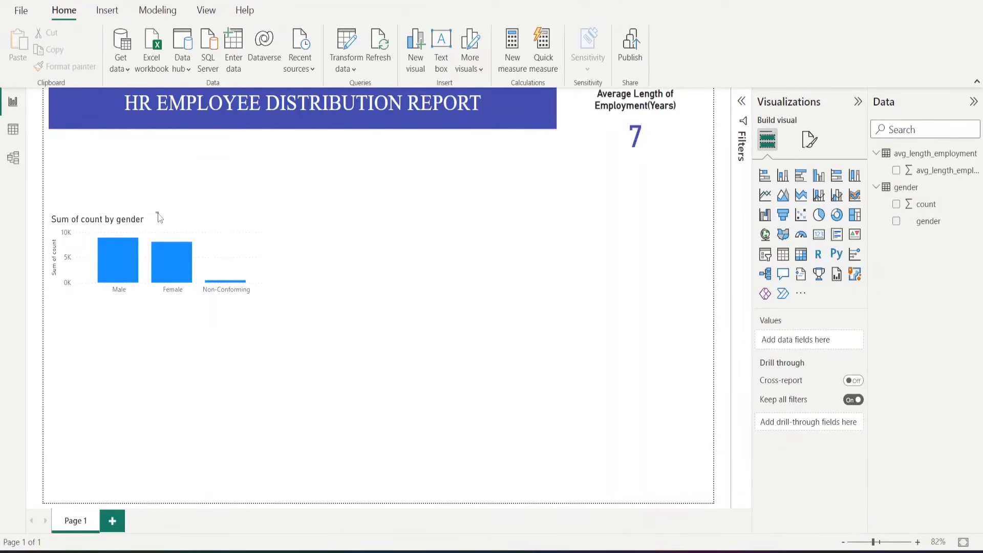
click(169, 228)
drag(153, 200, 152, 144)
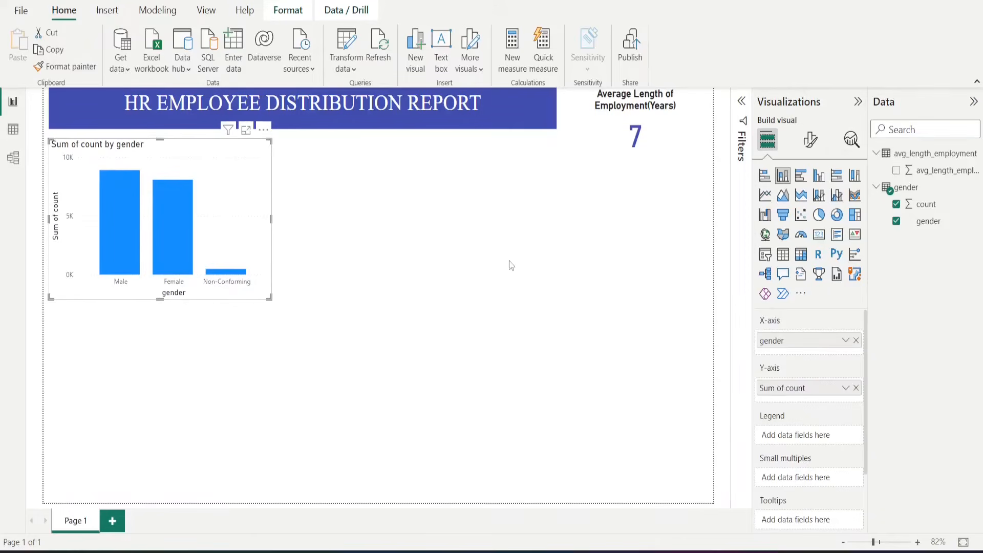
Enable data labels on the gender chart and make their values bold with font size 11.
click(812, 144)
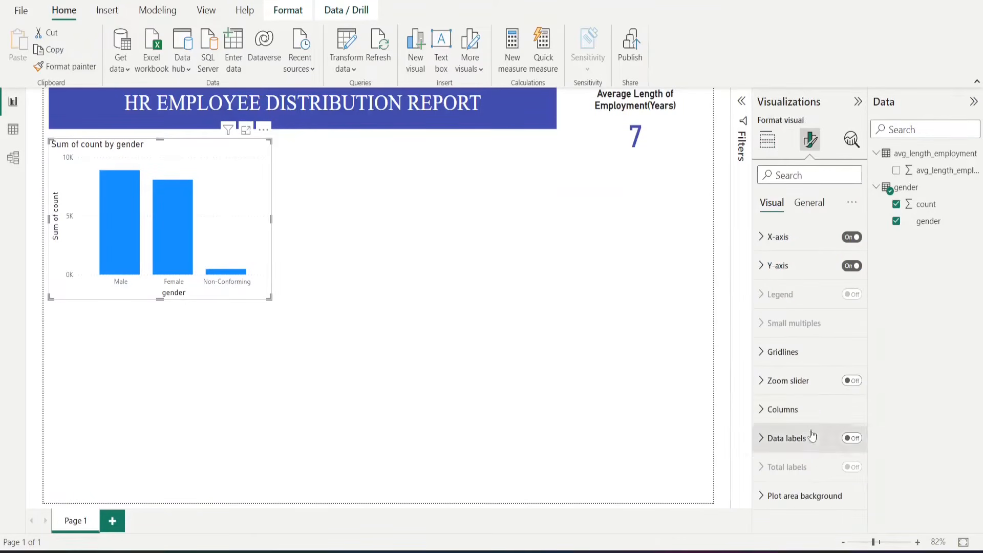
click(791, 438)
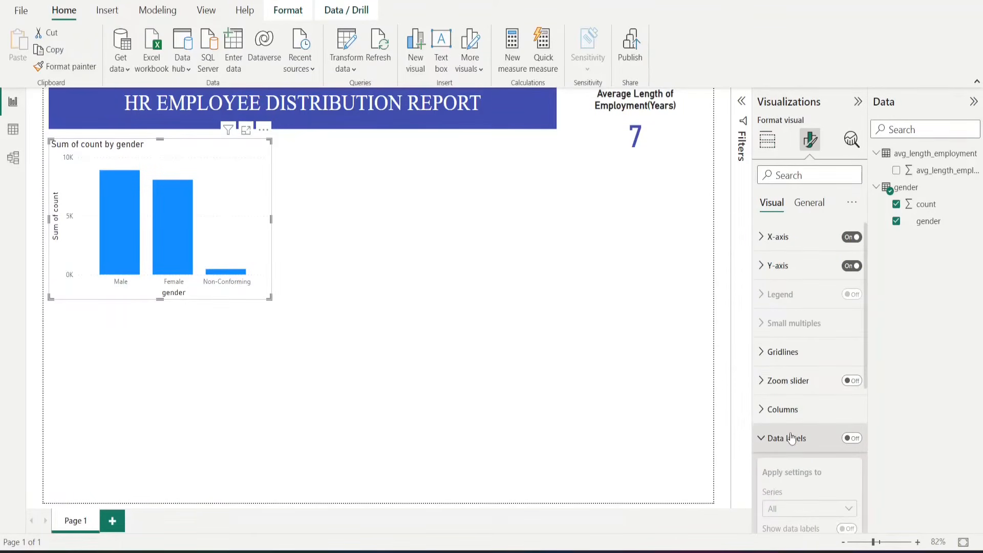
click(852, 438)
scroll(820, 446, down, 3)
scroll(821, 446, down, 2)
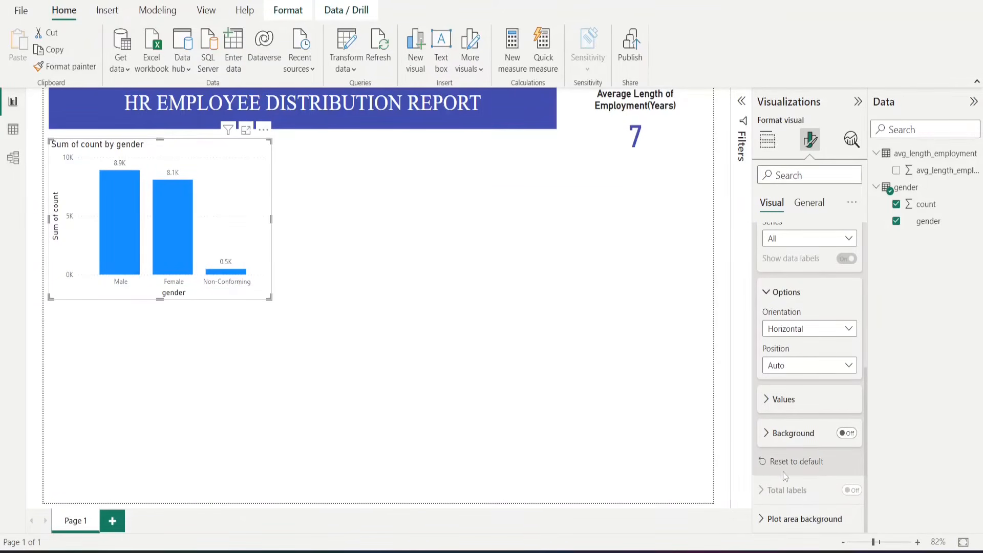
click(788, 405)
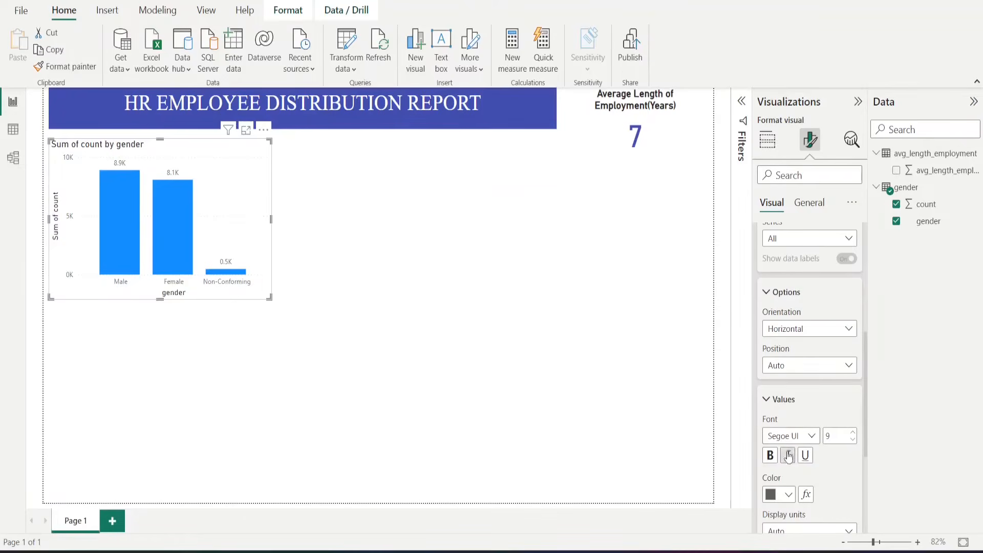
click(769, 455)
click(852, 433)
click(852, 432)
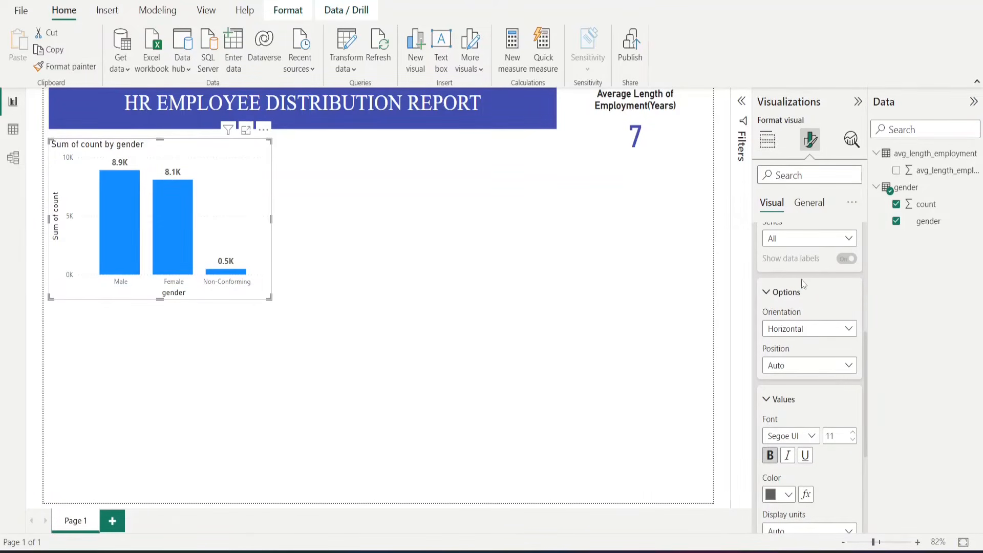
Turn off the gender chart's Y-axis values and set the Y-axis title to "Number of Employees".
scroll(785, 278, up, 5)
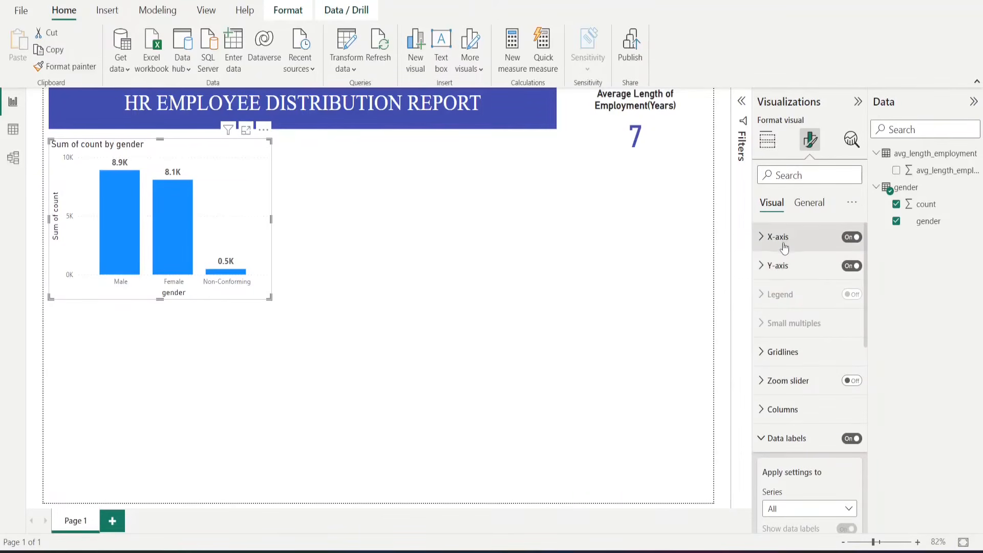
click(784, 266)
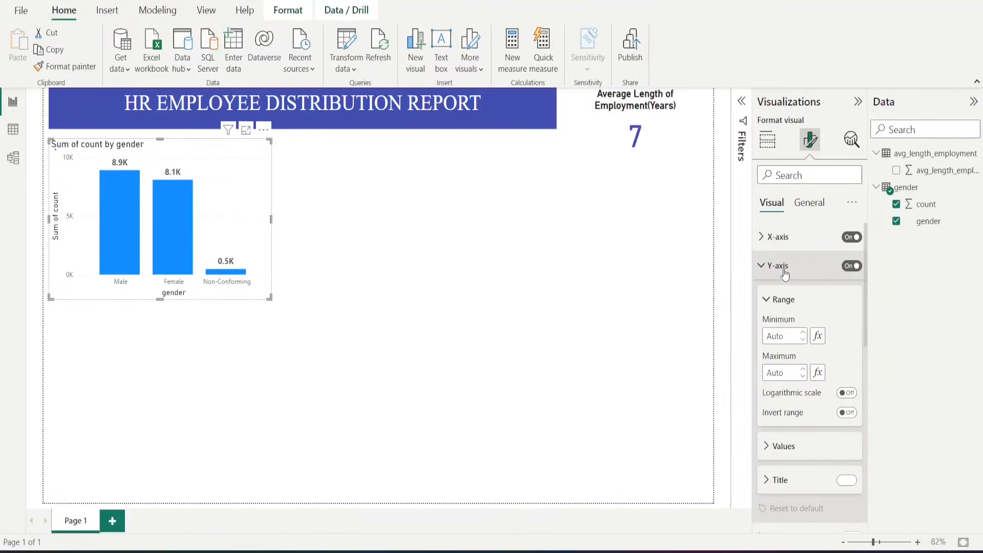
click(853, 266)
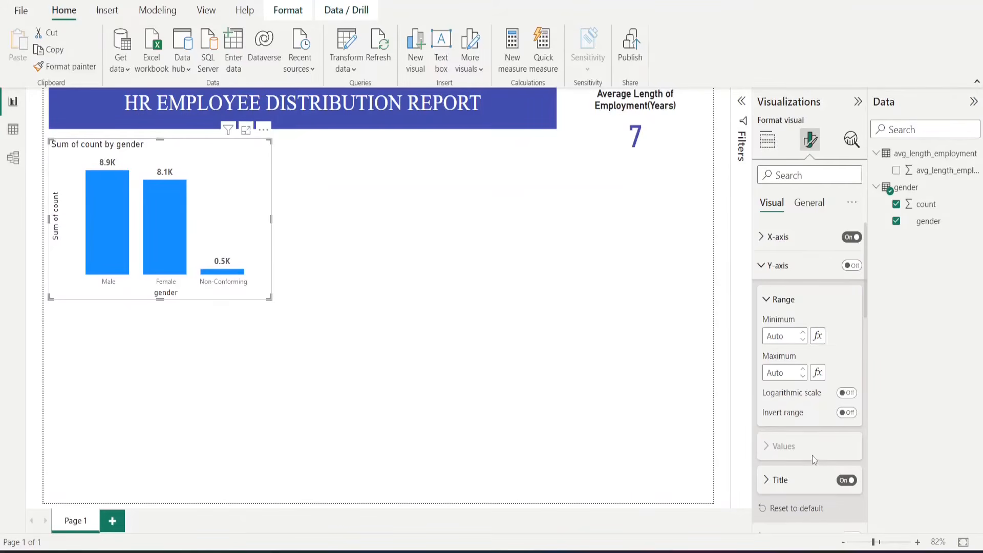
scroll(803, 470, down, 3)
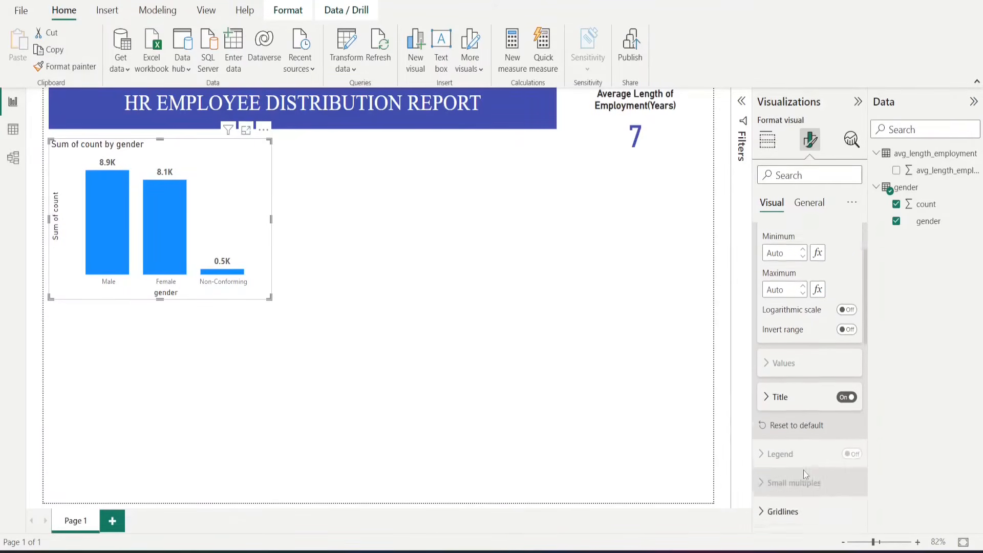
click(786, 350)
scroll(786, 358, down, 1)
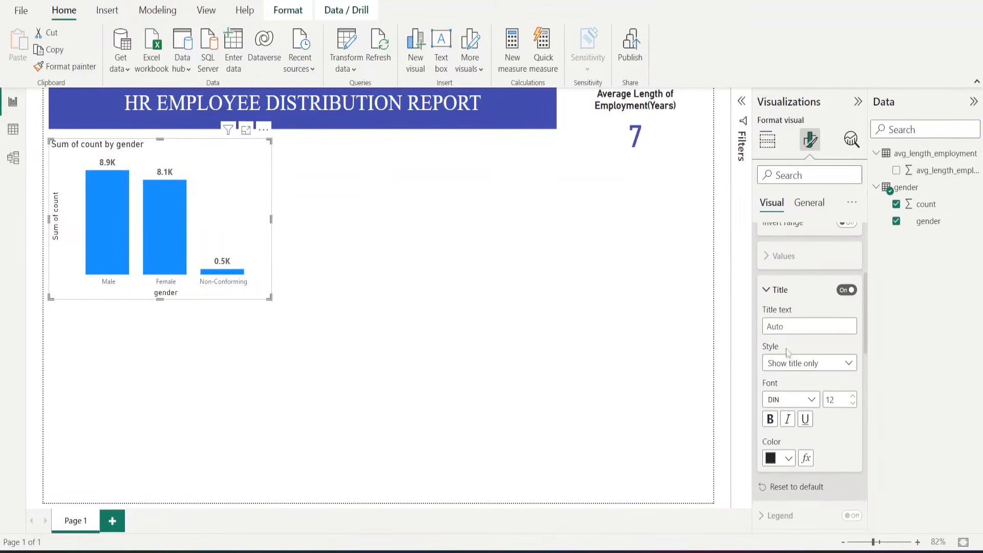
click(789, 325)
text(N)
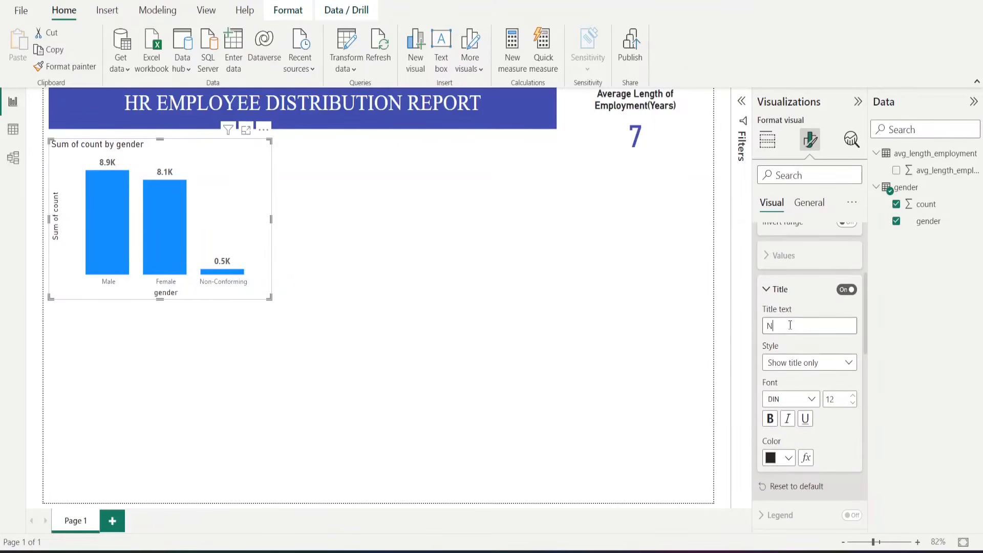
text(umber of Employees)
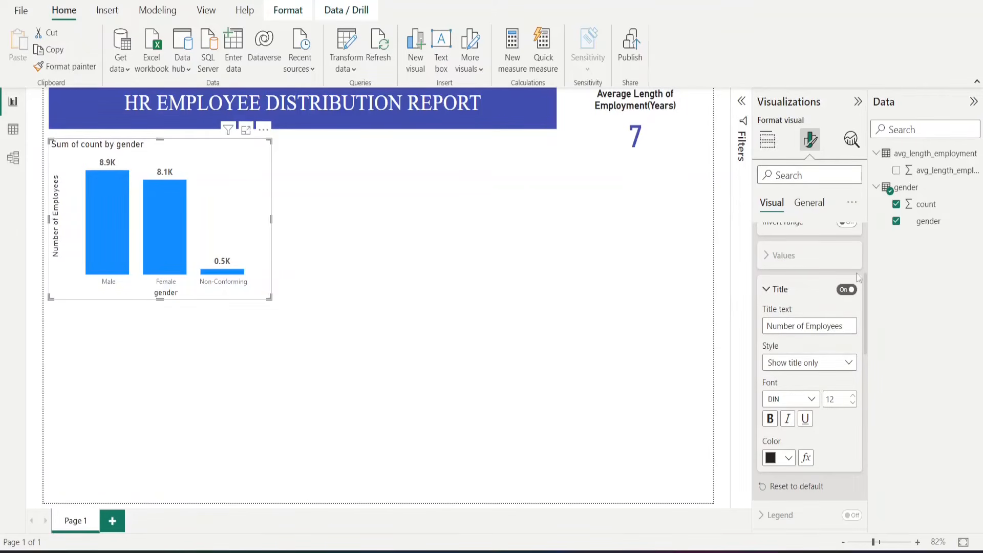
Change the gender chart's title text to "Gender Distribution".
scroll(788, 259, up, 3)
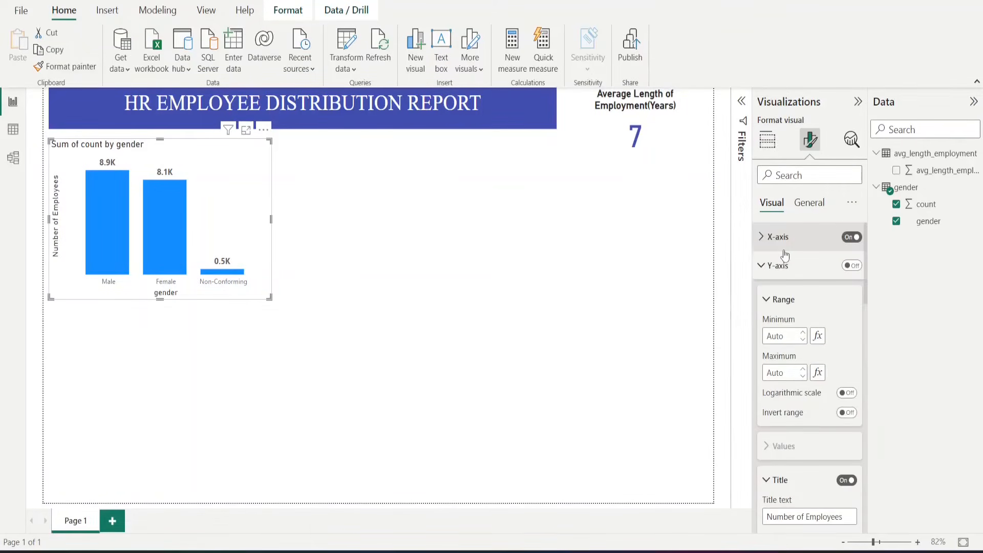
click(803, 214)
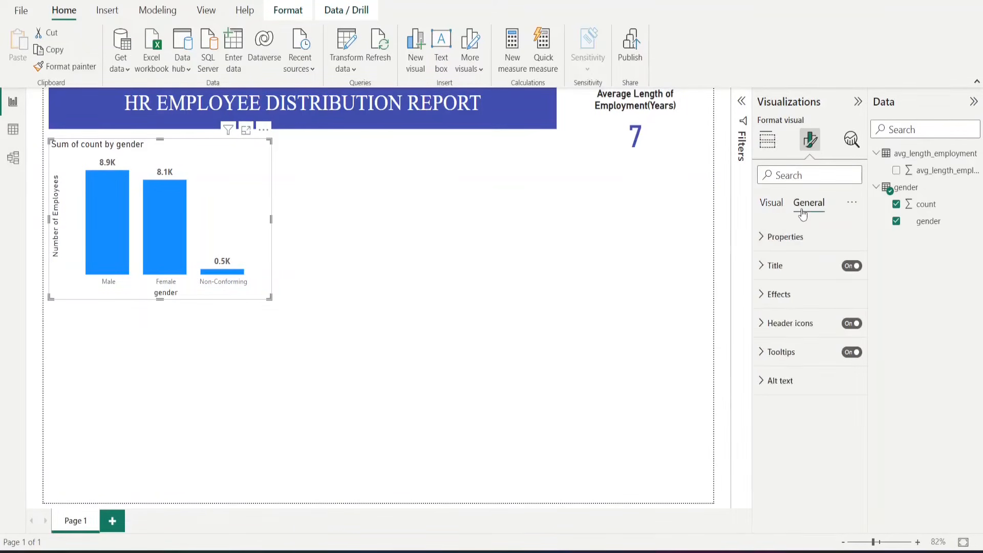
click(782, 277)
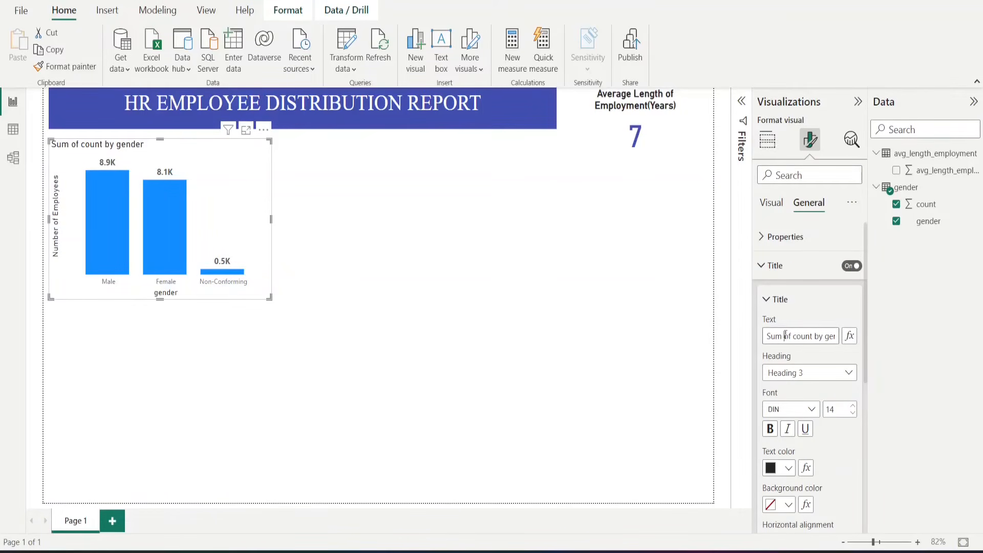
triple_click(786, 335)
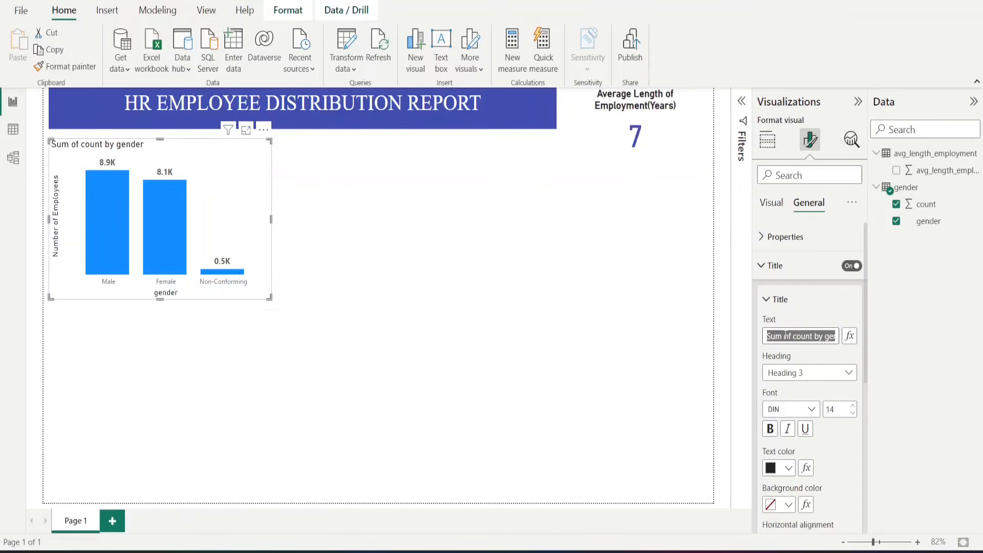
text(G)
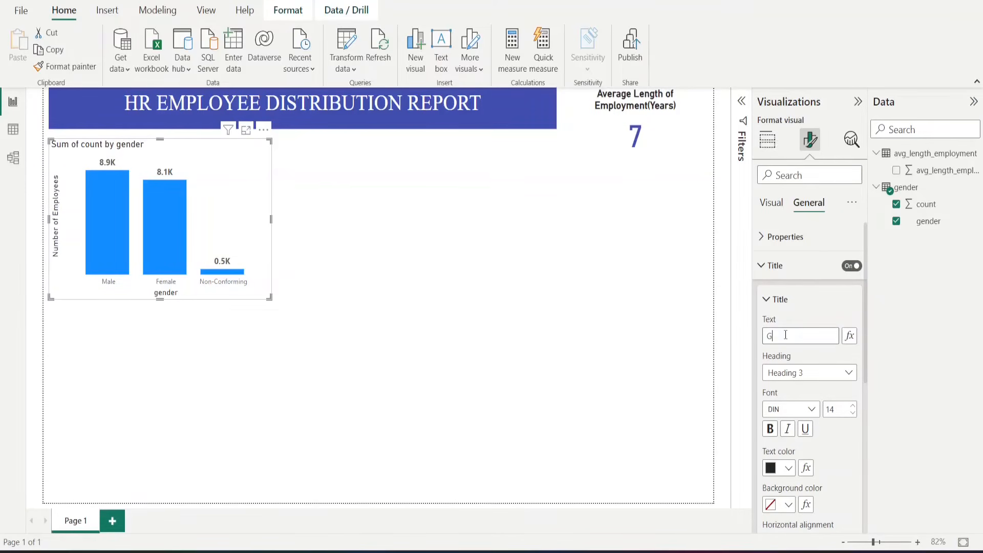
text(ender Distribution)
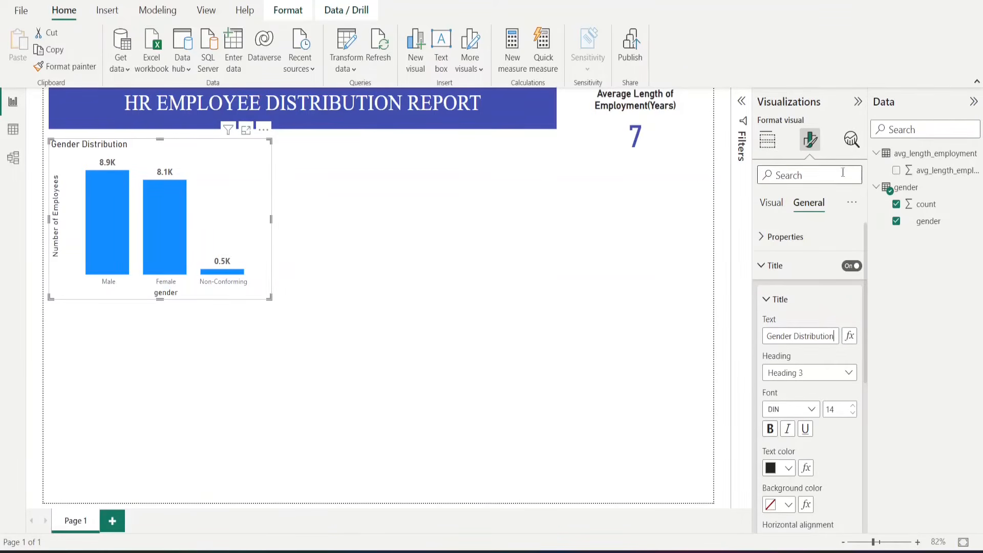
Set the gender chart's default column color to #414fb1 (Theme color 2, 20% lighter).
click(772, 205)
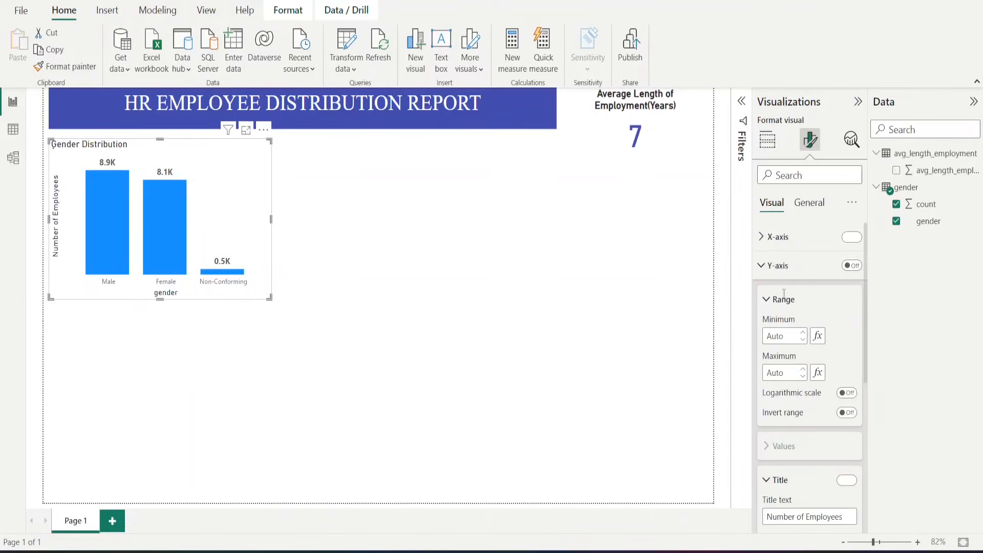
scroll(787, 498, down, 10)
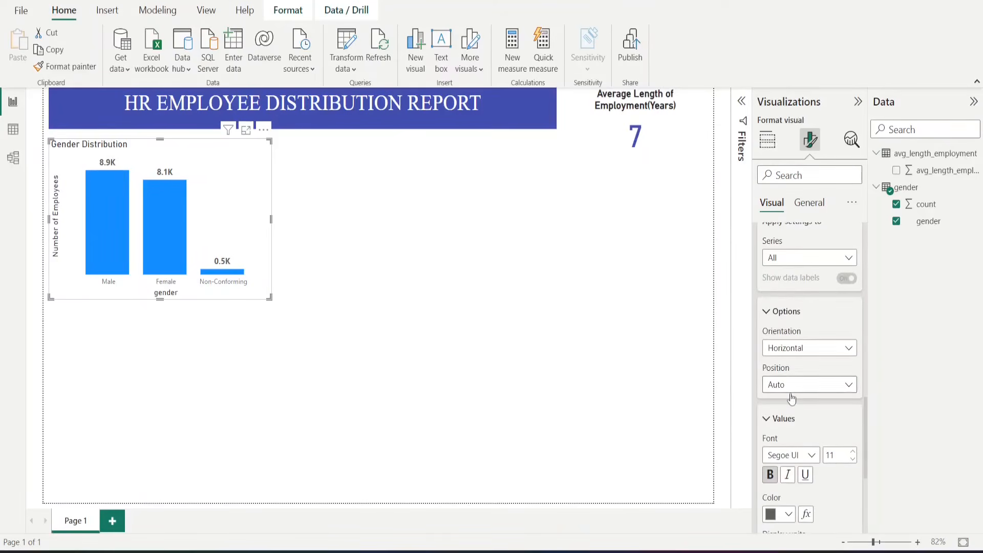
scroll(790, 391, up, 5)
click(782, 451)
scroll(783, 451, down, 4)
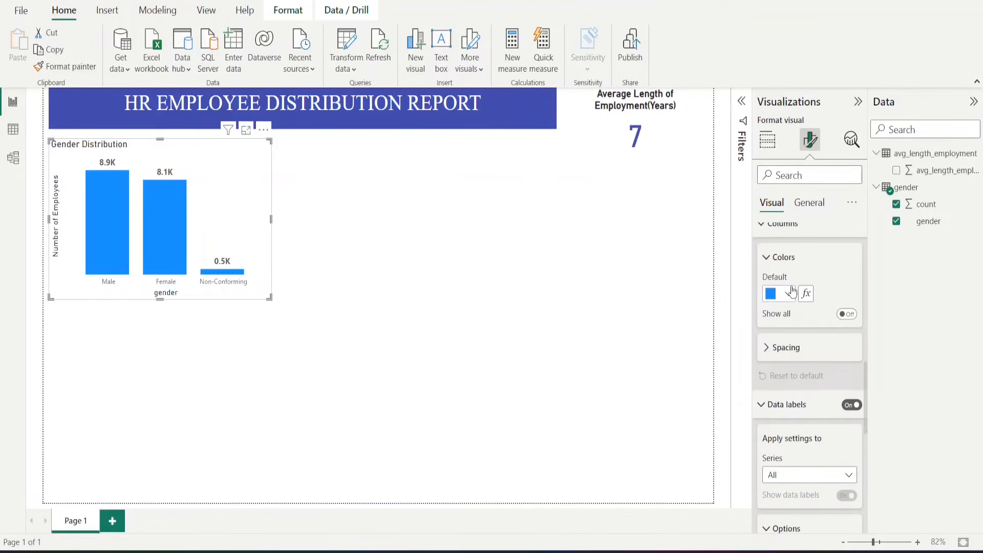
click(789, 293)
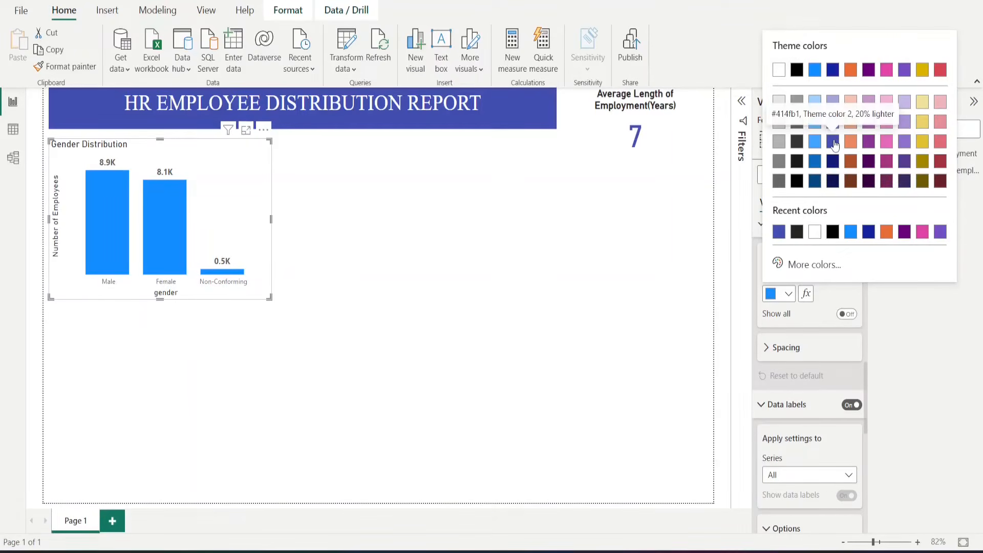
click(832, 143)
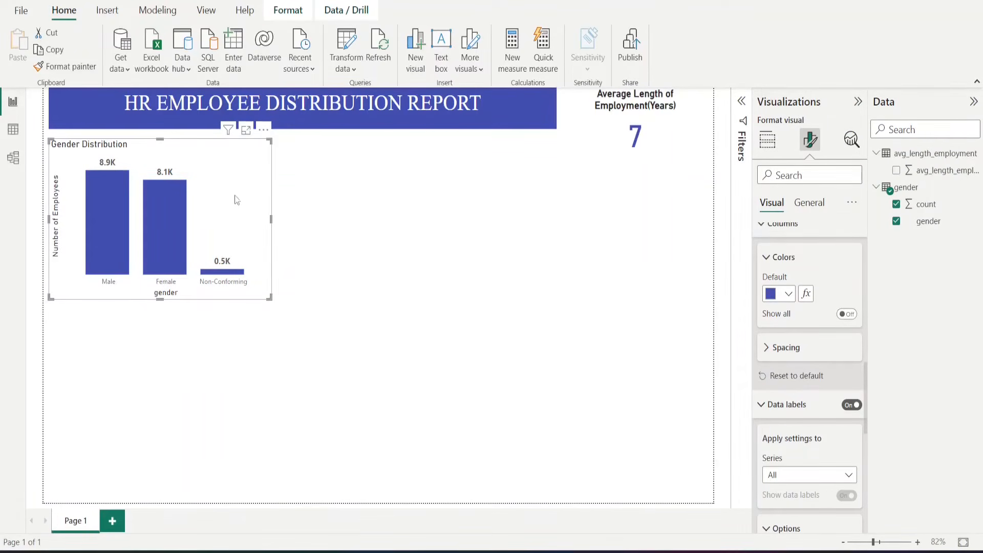
Center the gender chart's title horizontally.
click(814, 209)
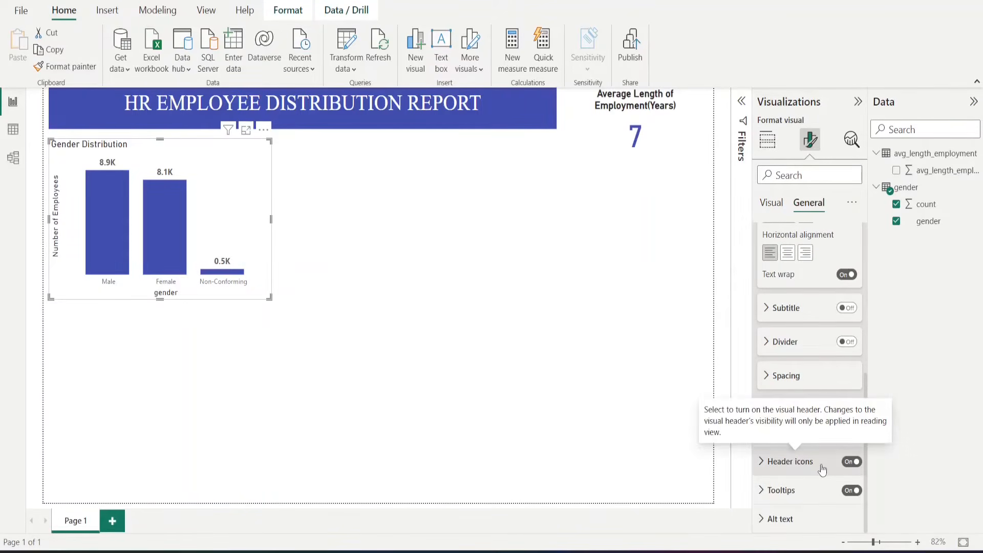
scroll(803, 286, up, 5)
scroll(795, 399, down, 1)
scroll(795, 399, down, 2)
click(787, 379)
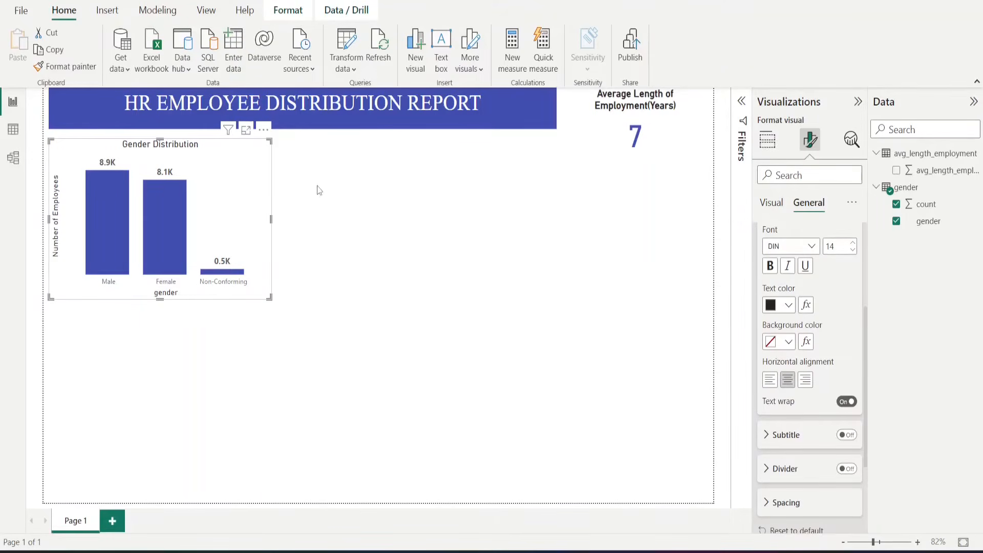
click(324, 248)
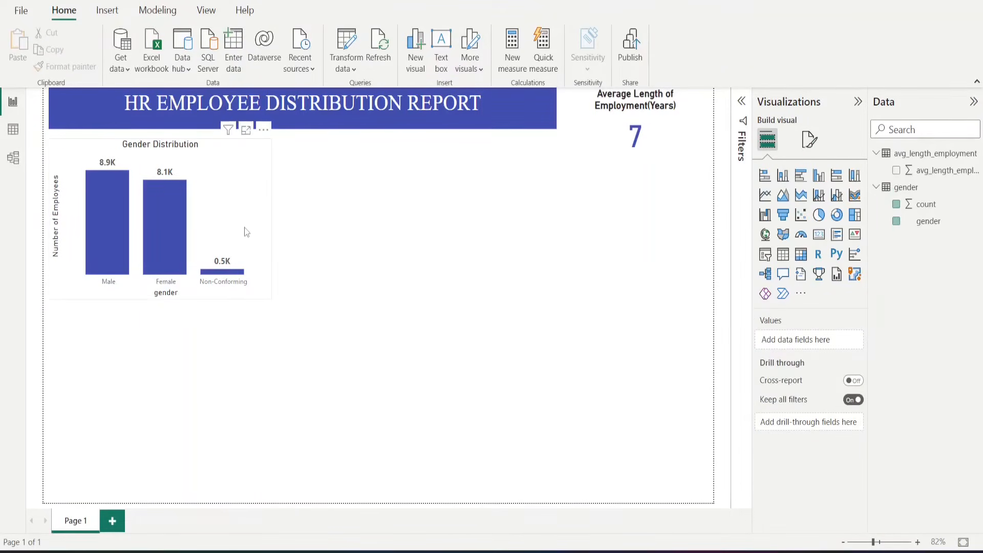
Turn off the X-axis title on the gender chart.
click(244, 162)
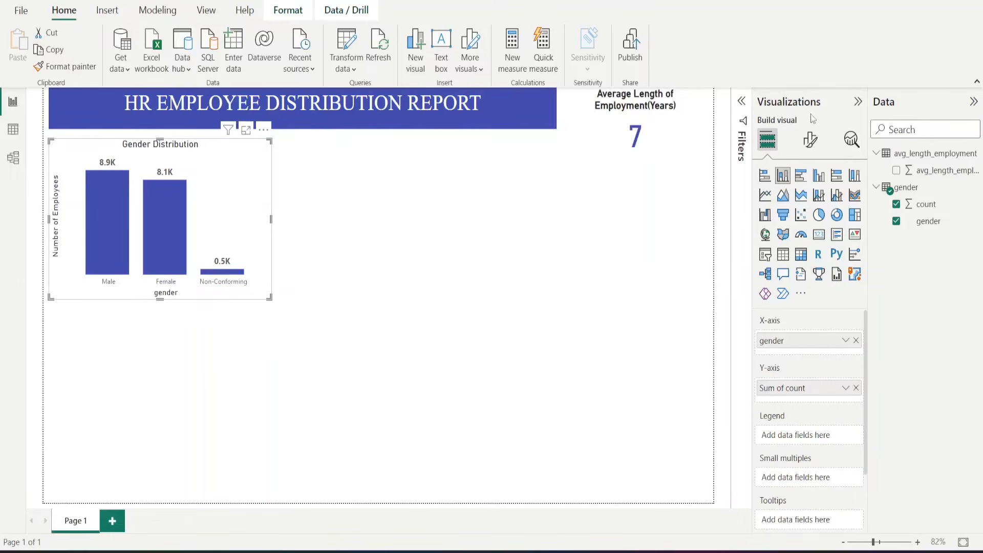
click(811, 140)
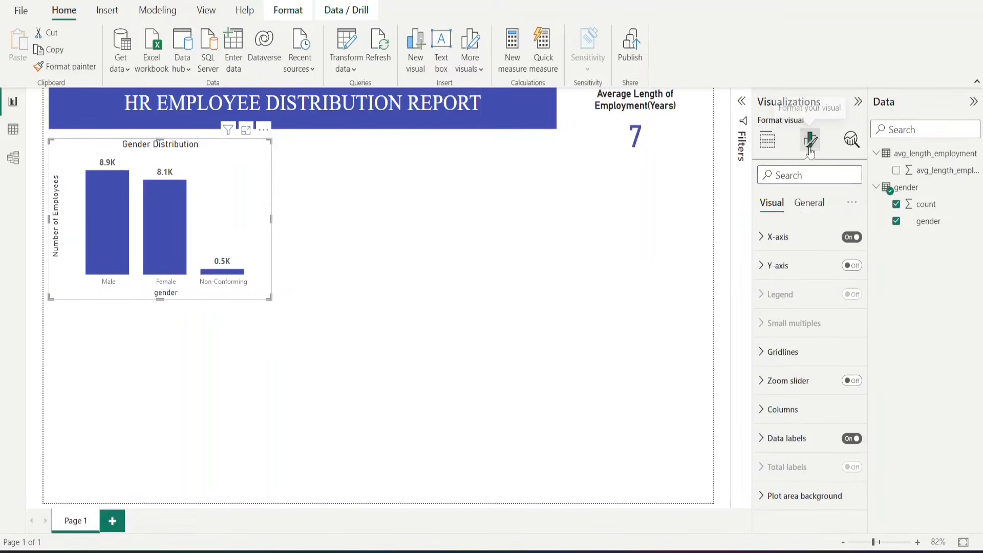
click(787, 239)
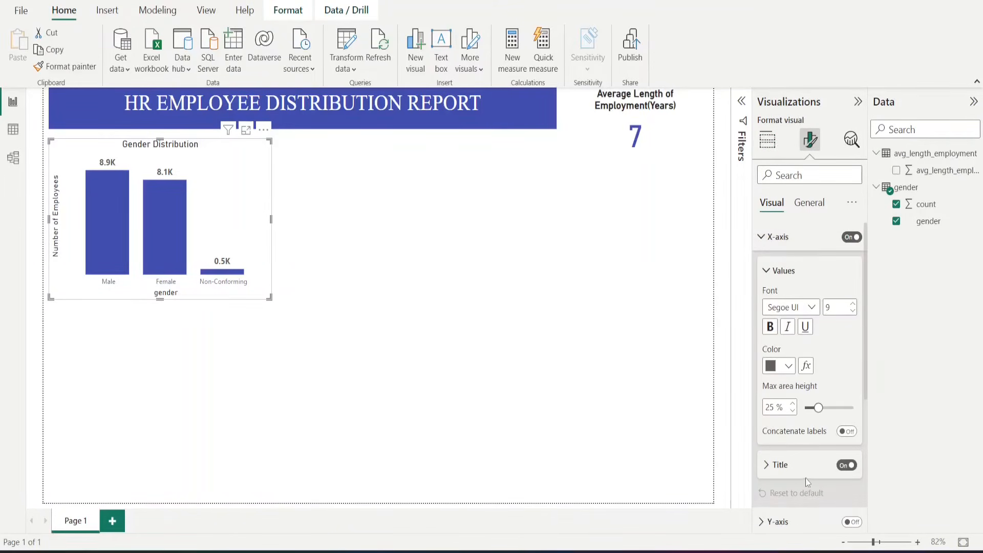
click(846, 465)
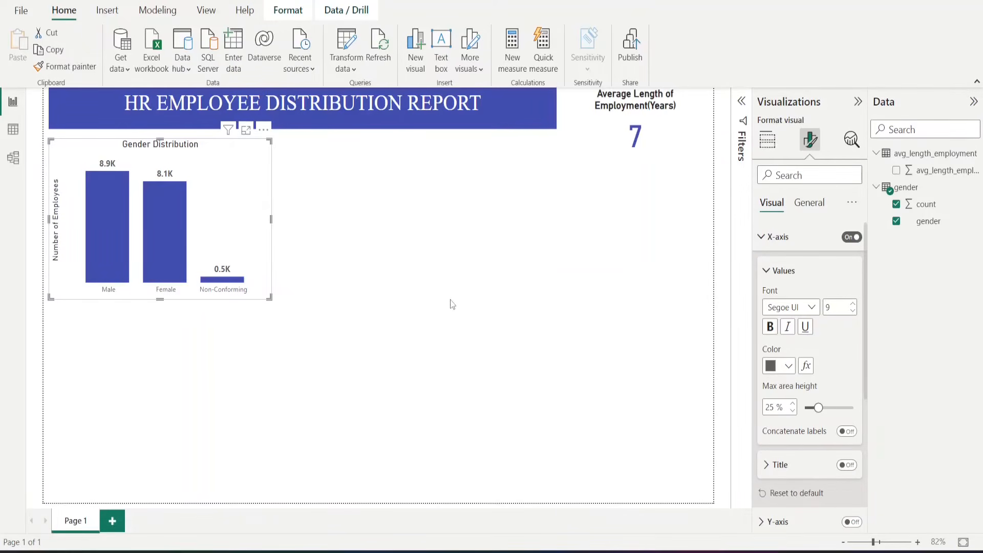
click(387, 251)
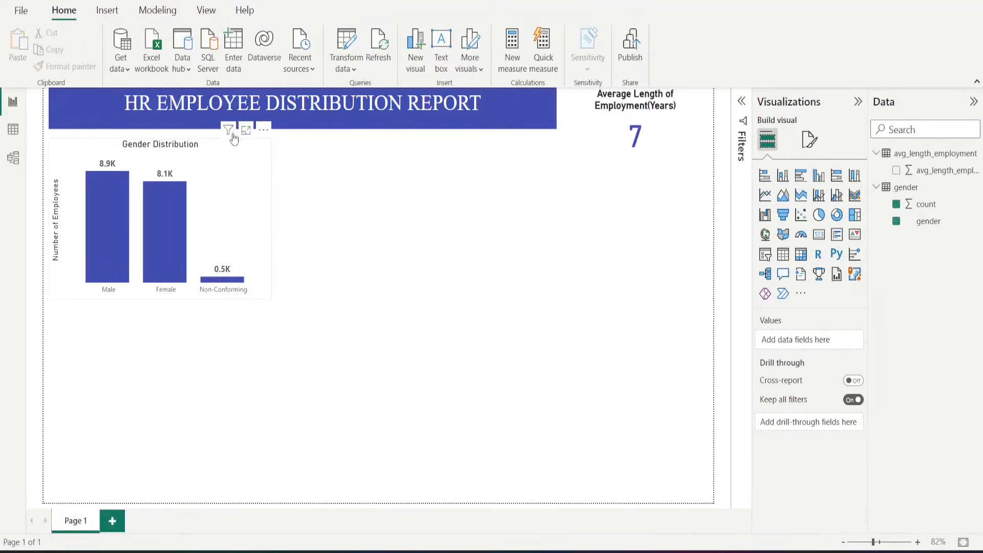
Increase the gender chart's title font size to 17.
click(211, 145)
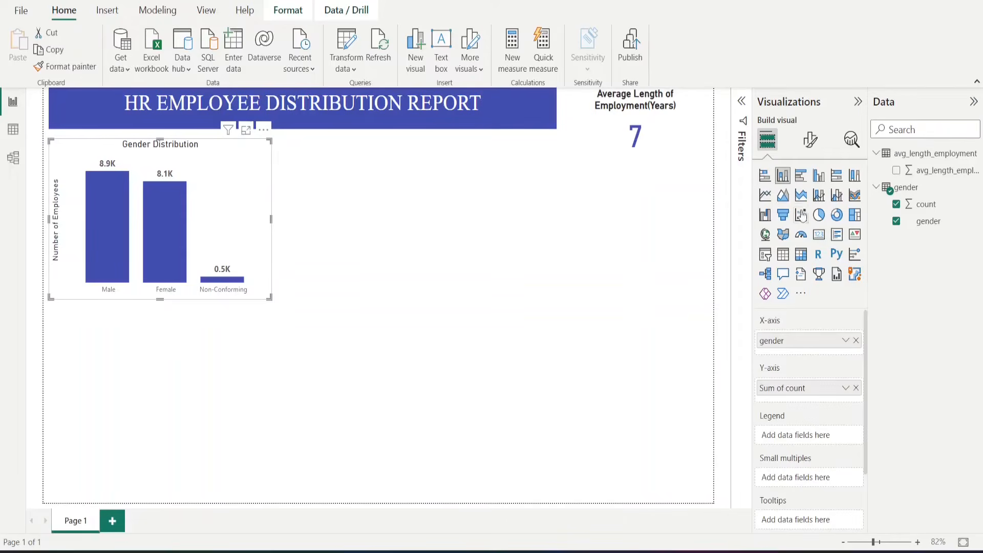
click(806, 152)
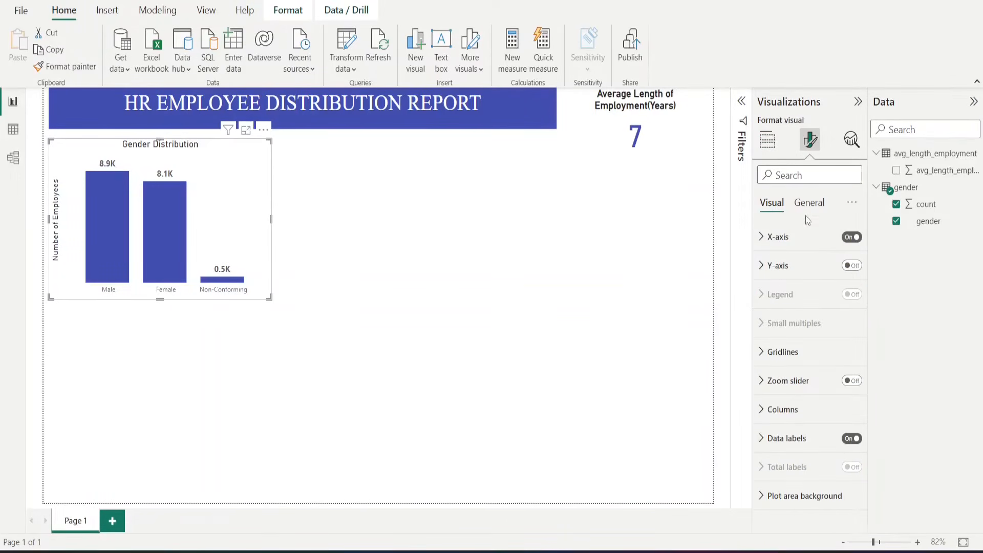
click(811, 204)
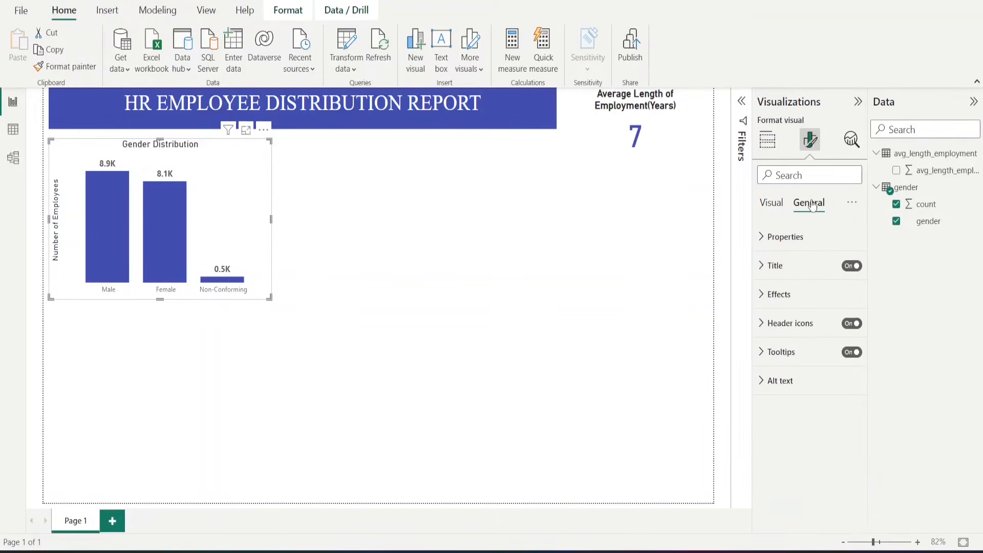
click(799, 267)
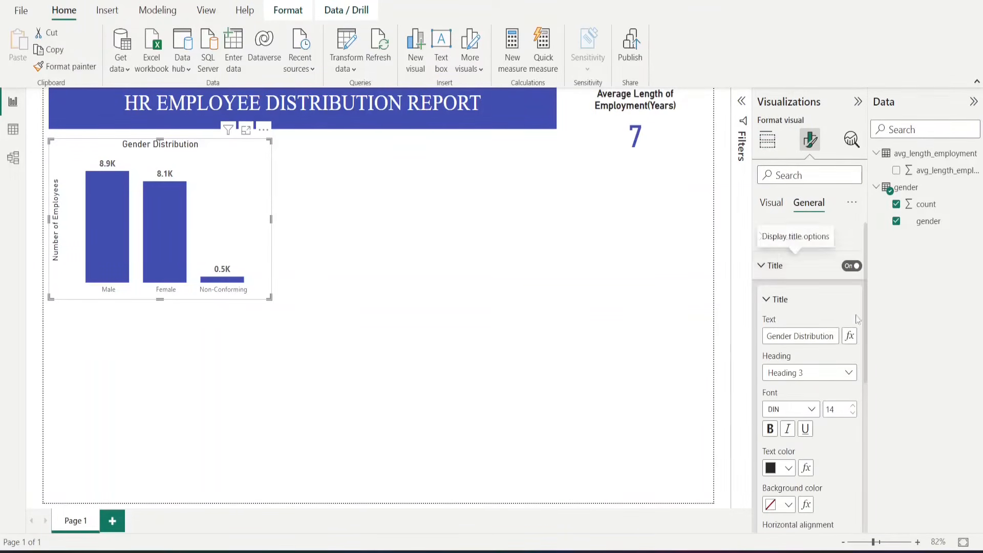
click(853, 405)
click(852, 405)
click(853, 405)
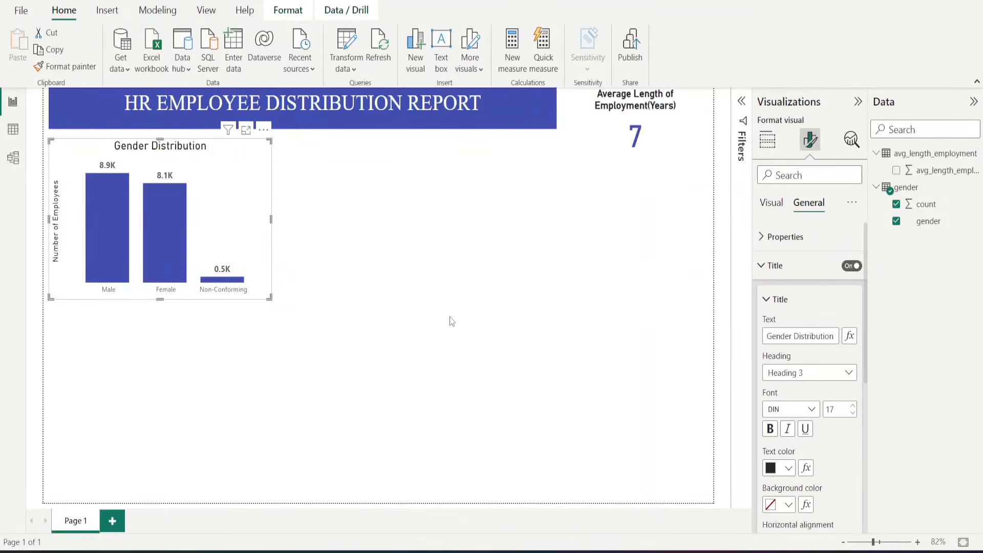
click(449, 316)
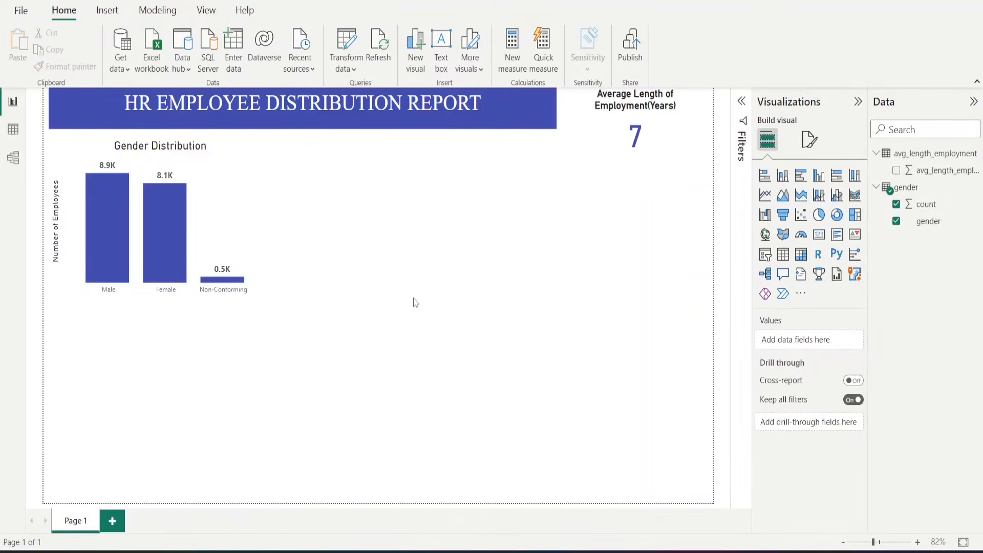
Import the location CSV file from the HR Data Analysis folder and load it into the report.
click(122, 65)
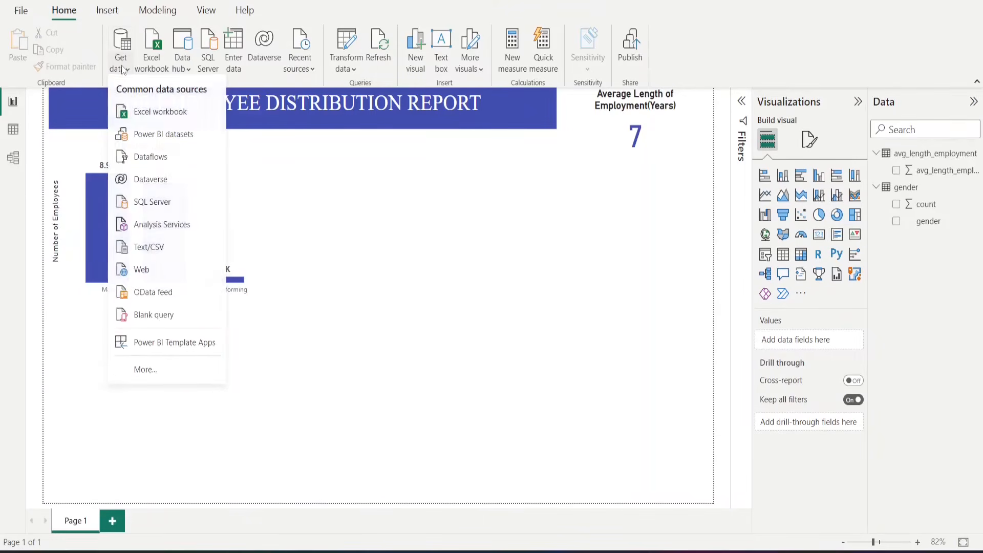
click(154, 250)
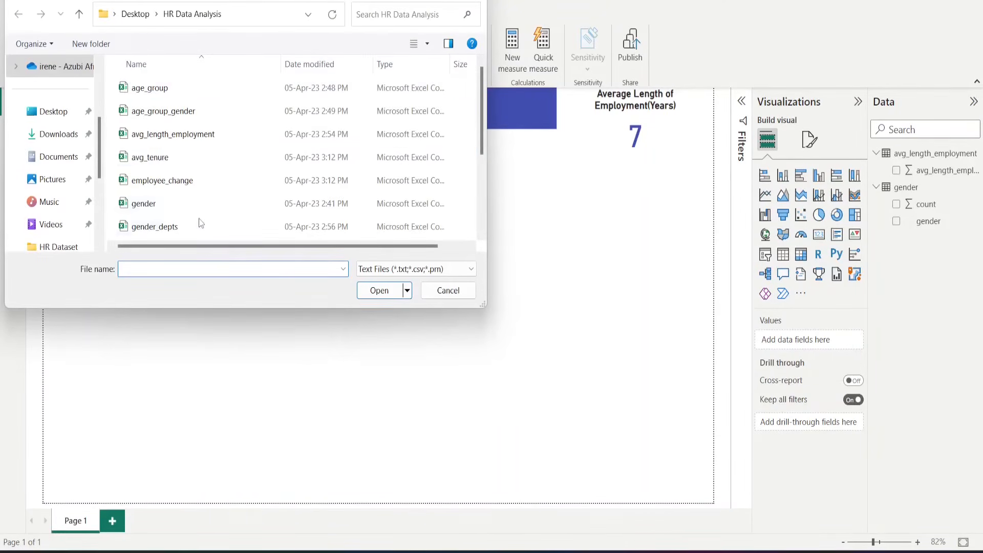
scroll(199, 222, down, 2)
click(167, 161)
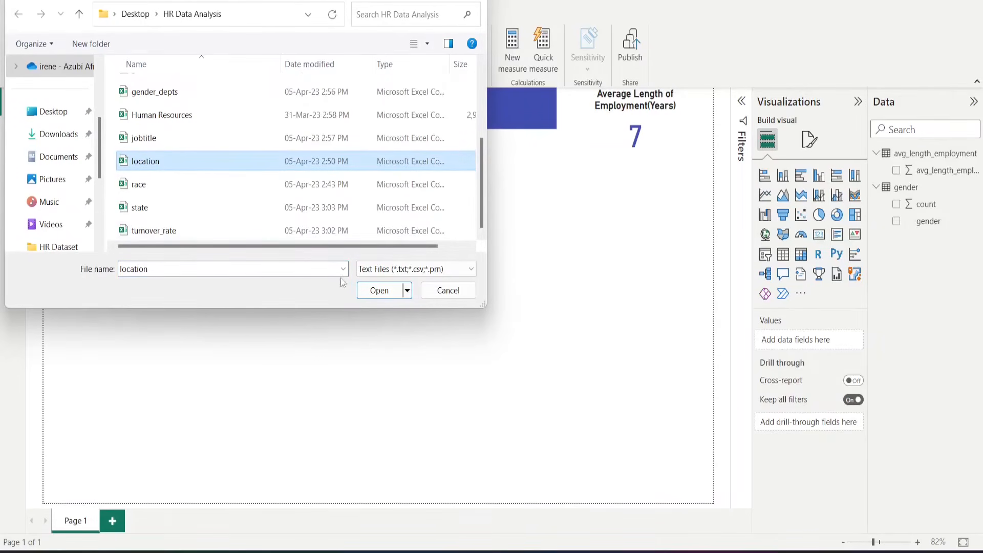
click(379, 290)
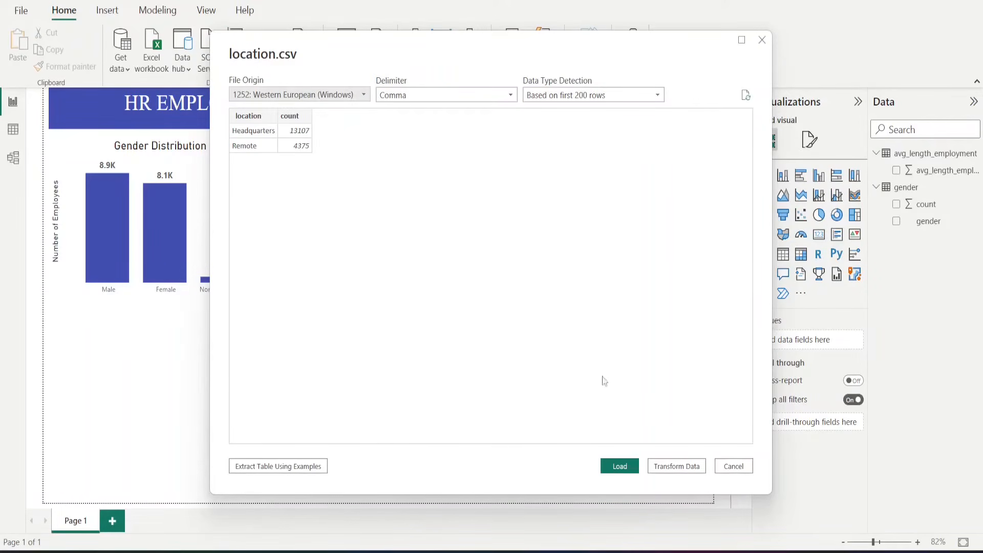
click(626, 468)
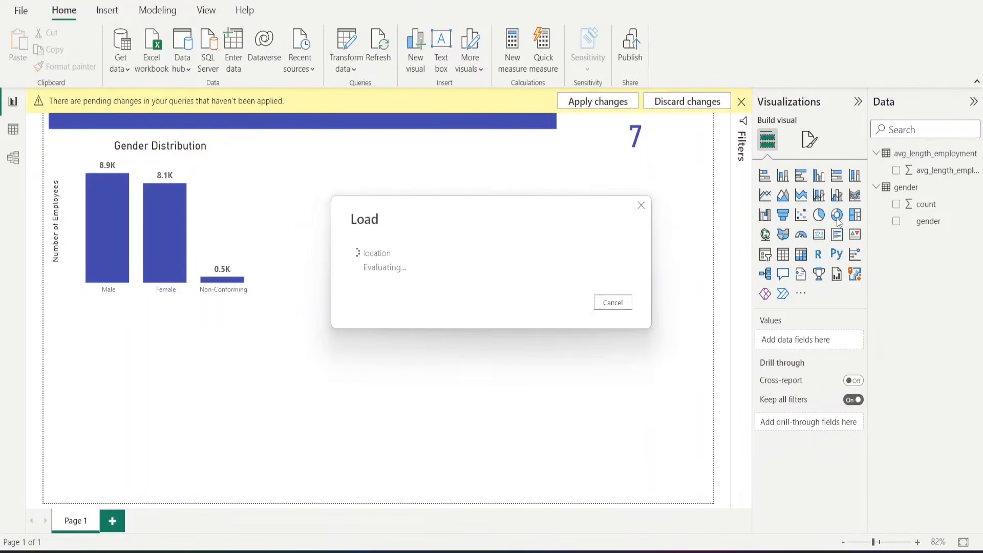
Collapse the existing data tables, then insert a donut chart and place it just right of the gender chart, below the title banner.
click(877, 188)
click(875, 153)
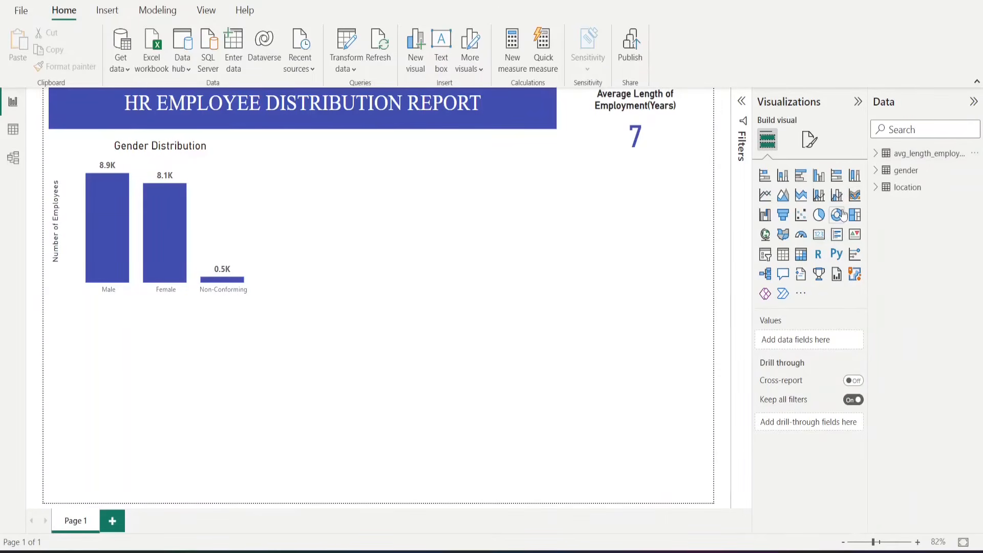
click(843, 213)
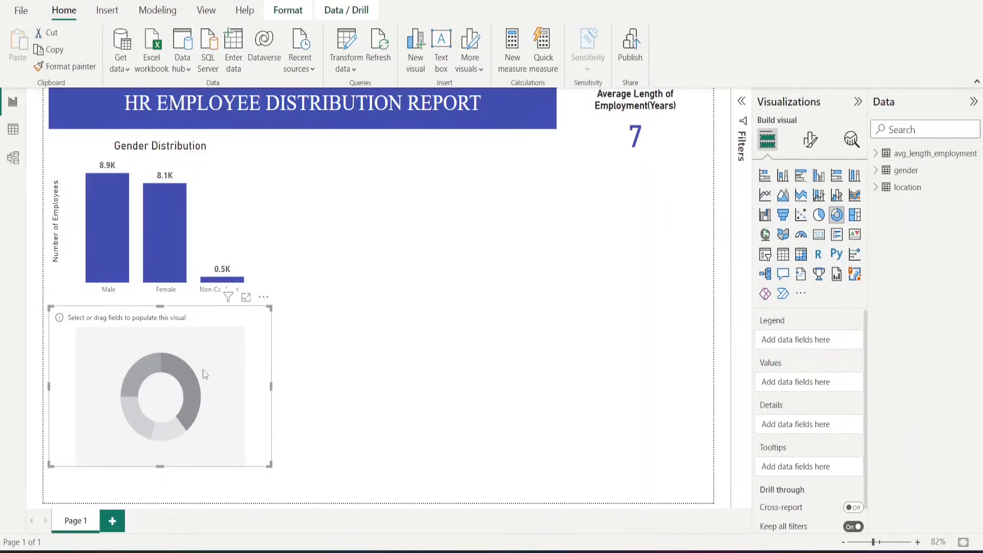
drag(246, 327, 451, 156)
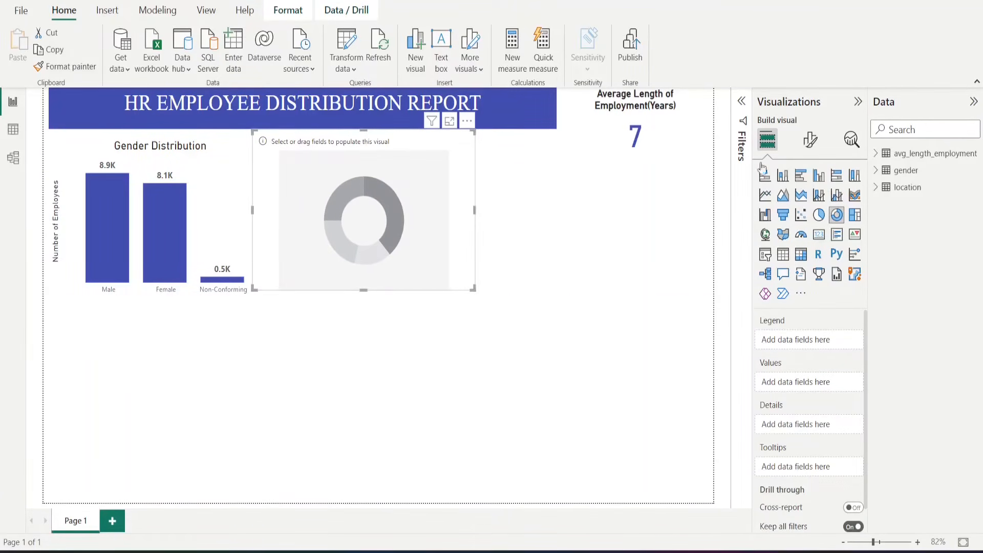
Populate the donut chart with the location table's count as values and location as the legend.
click(881, 188)
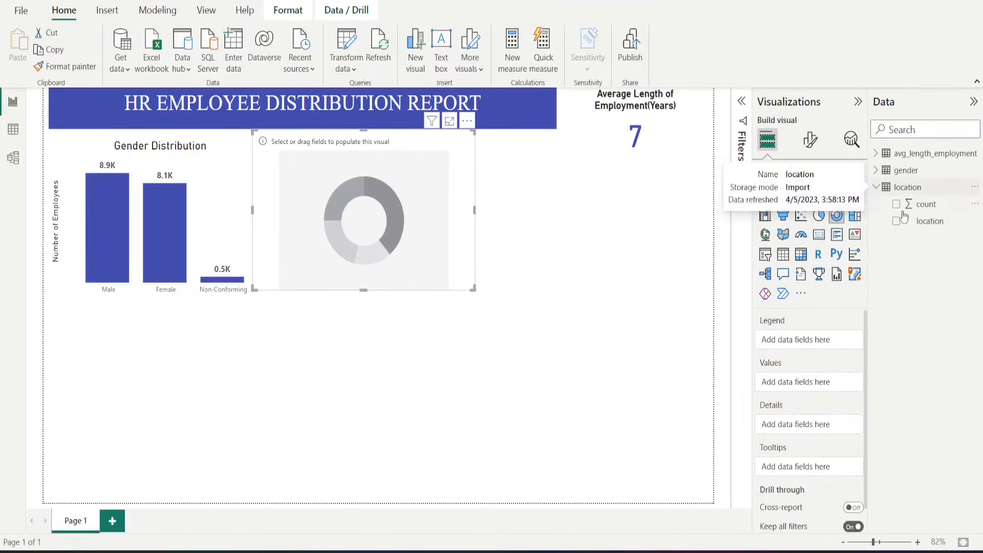
click(895, 229)
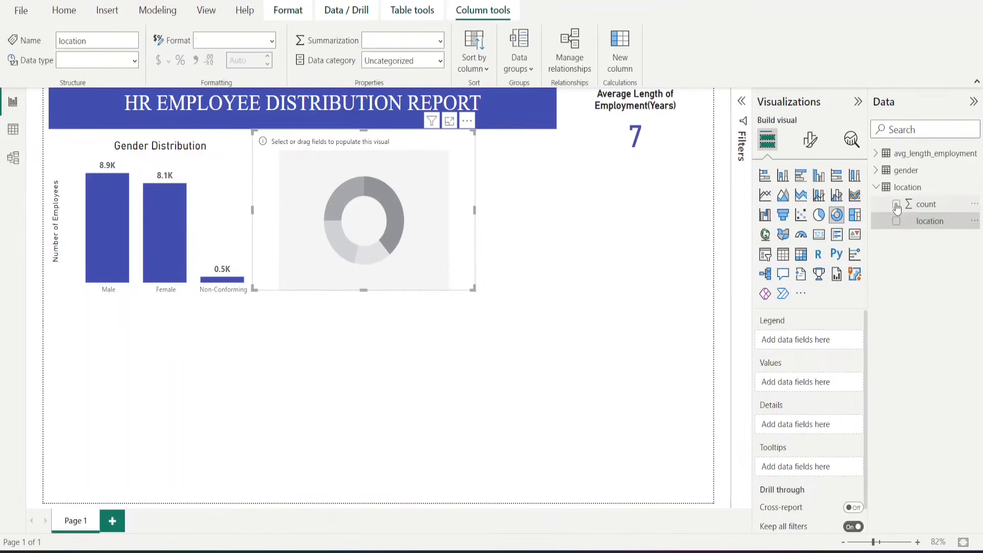
click(896, 204)
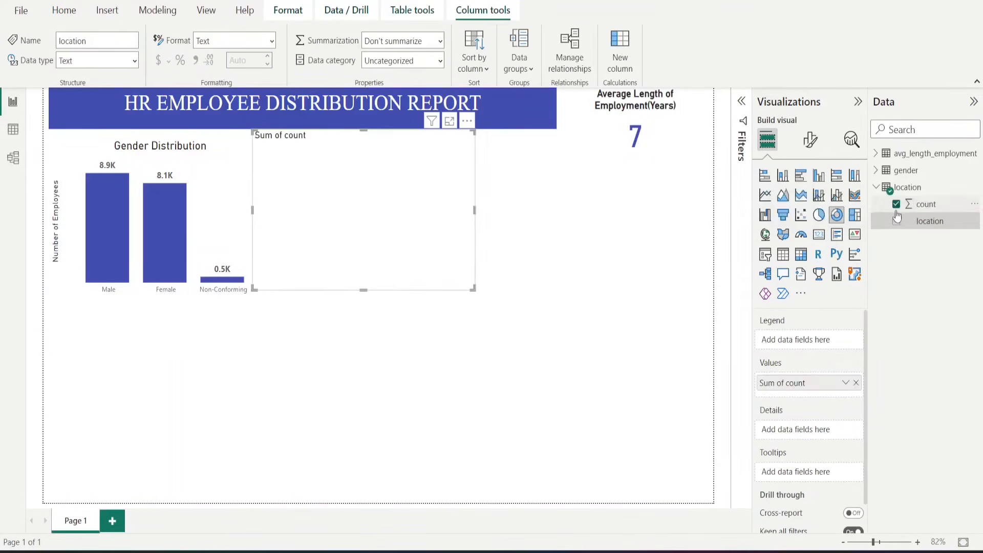
click(896, 222)
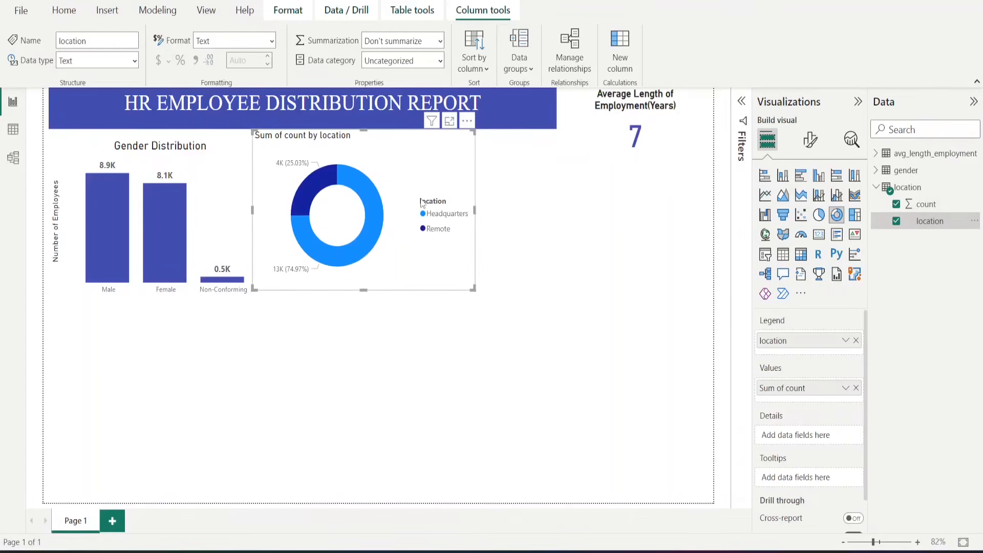
Recolor the donut slices, light gray for Headquarters and the banner's medium blue for Remote.
click(808, 137)
click(789, 275)
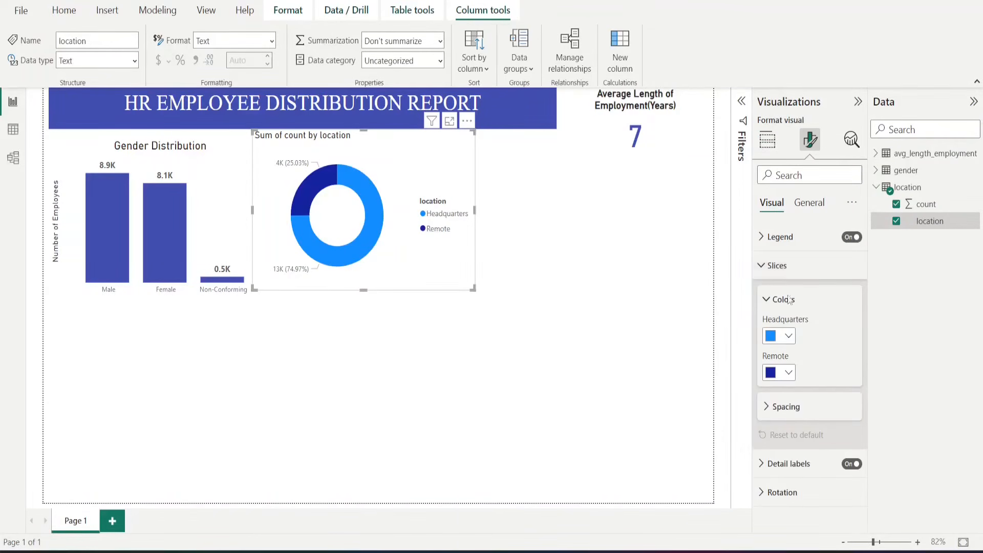
click(790, 340)
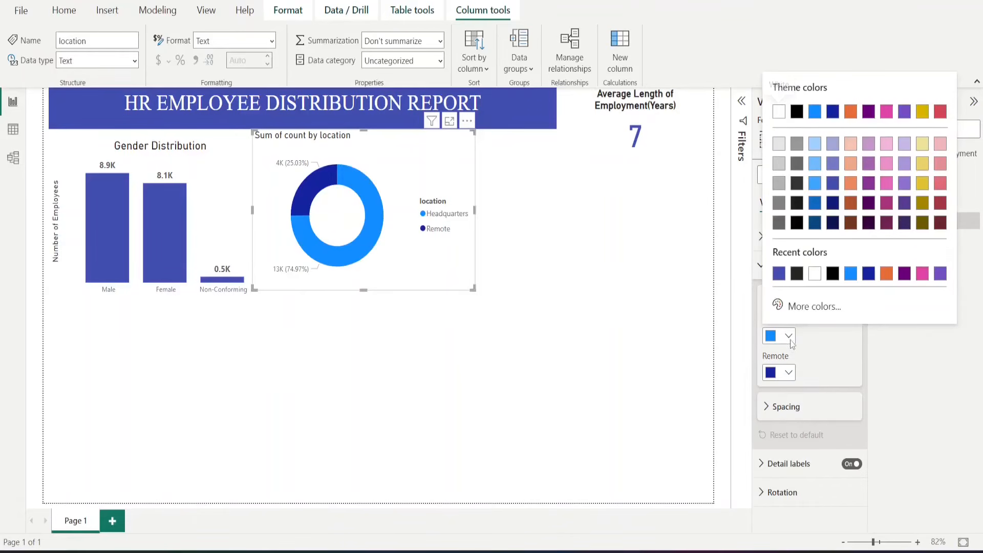
click(778, 187)
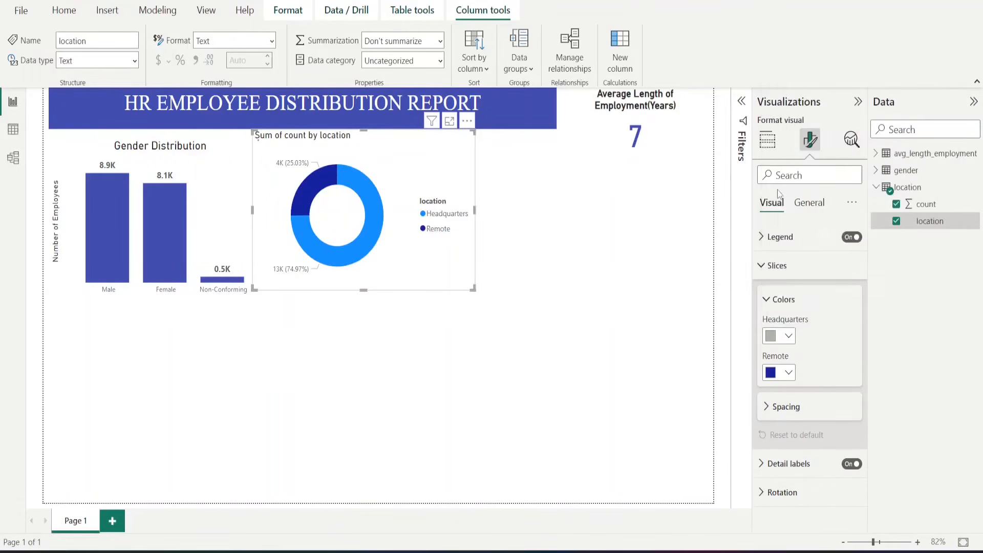
click(787, 373)
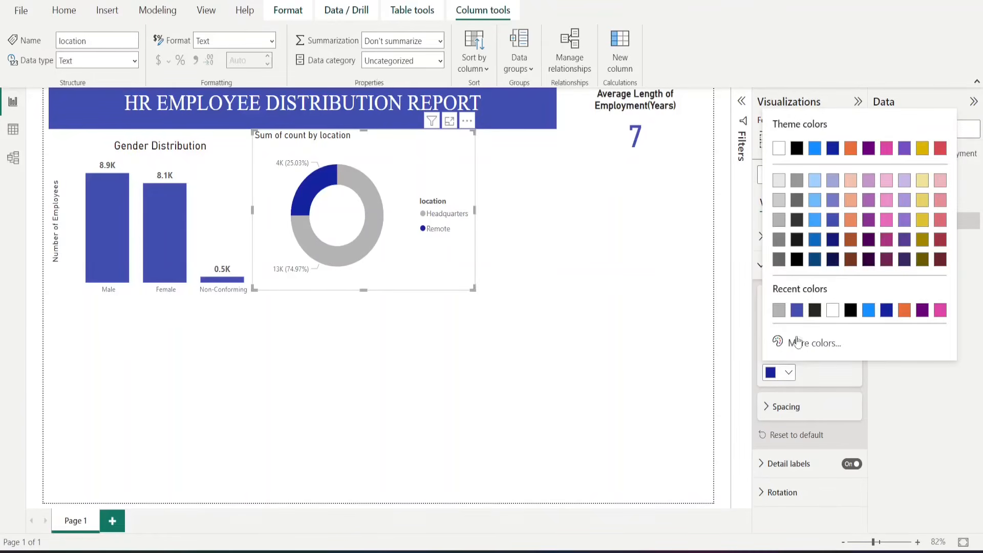
click(832, 220)
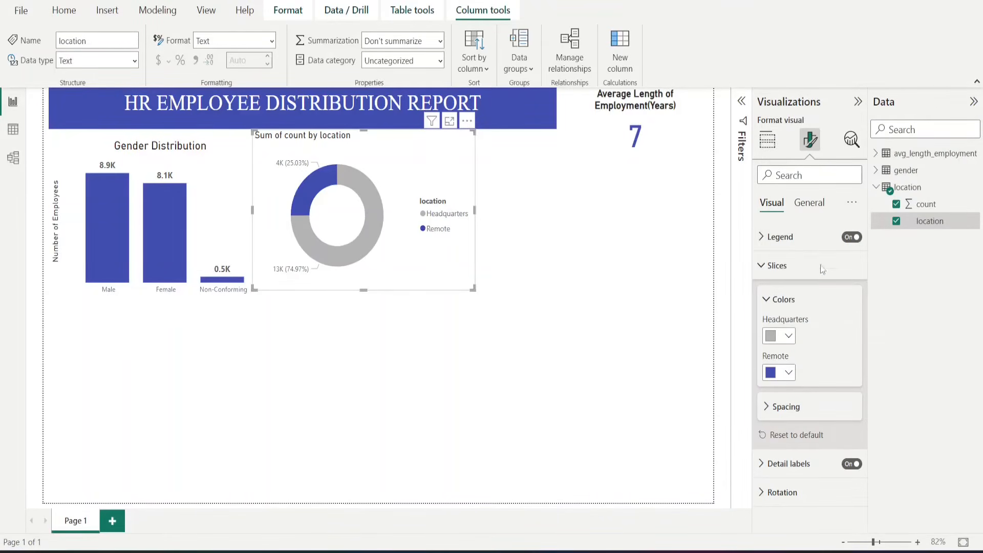
click(774, 265)
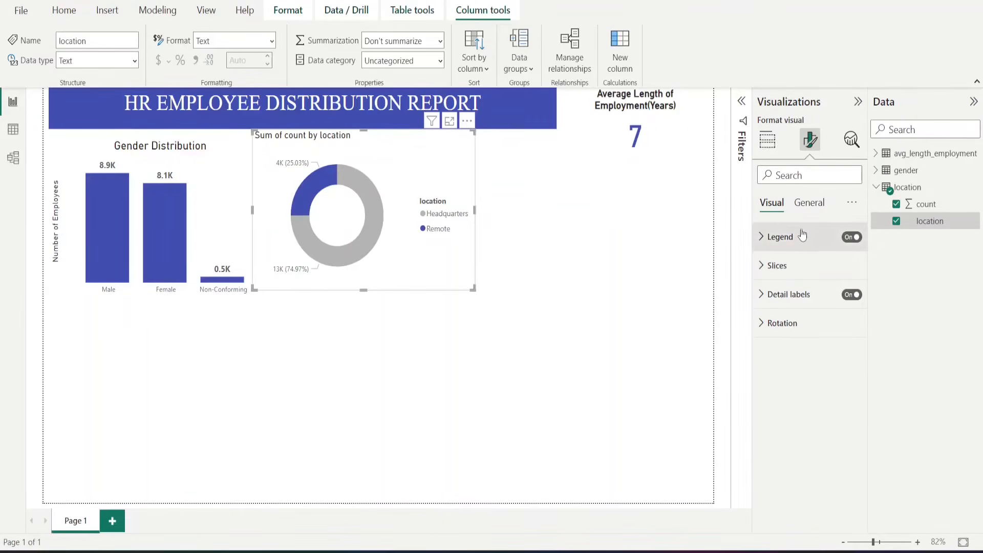
Increase the donut chart's legend text size to 12.
click(800, 236)
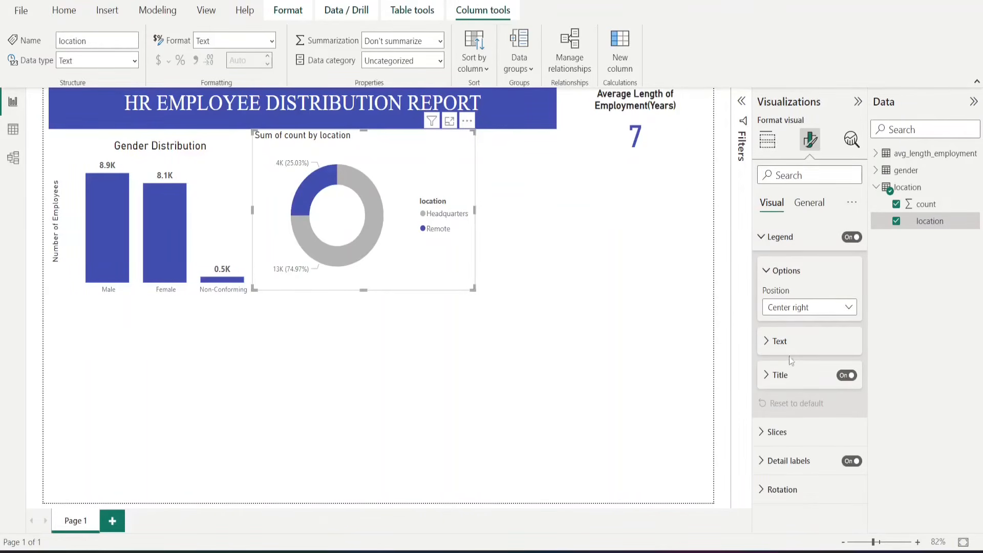
click(817, 342)
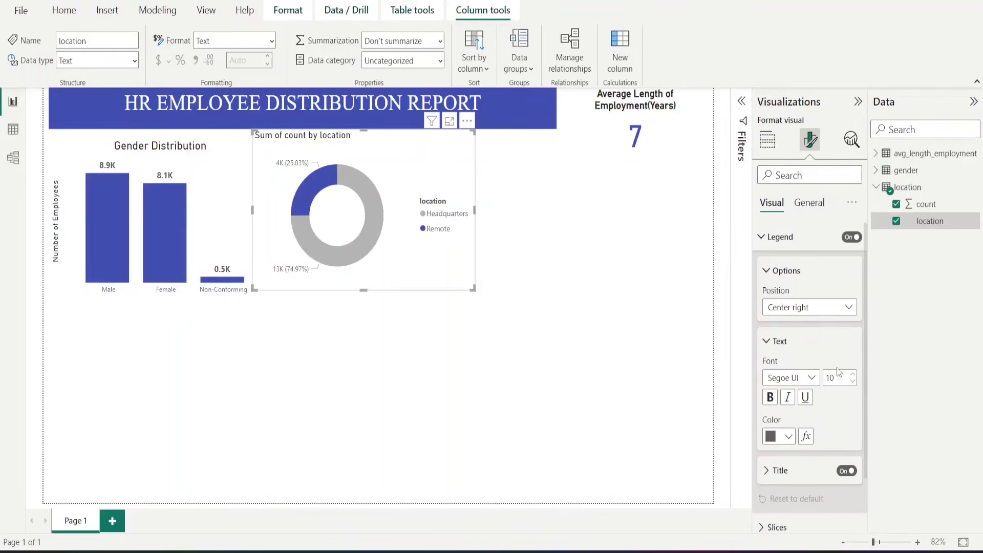
click(853, 374)
click(853, 374)
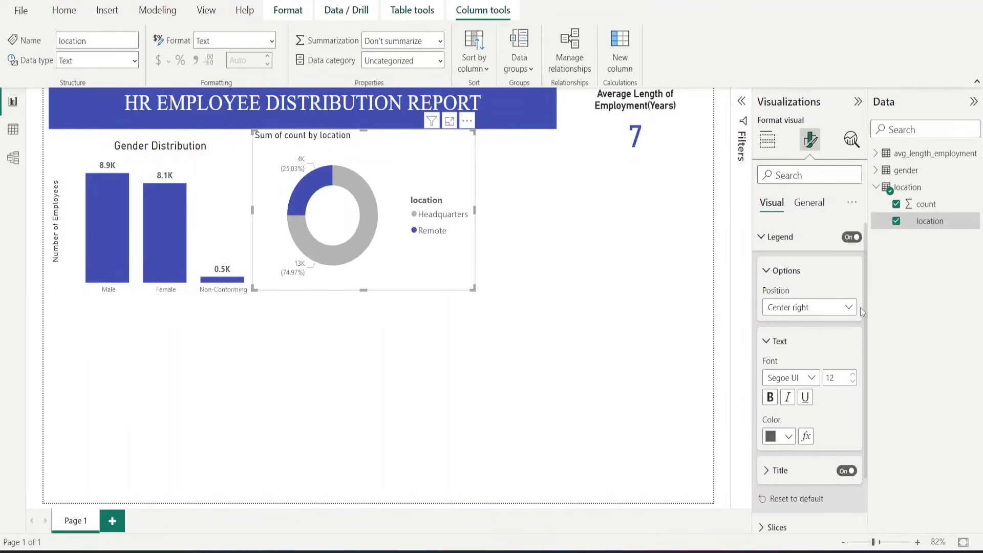
Replace the donut chart's title with "Headquarters va Remote".
click(802, 205)
click(791, 266)
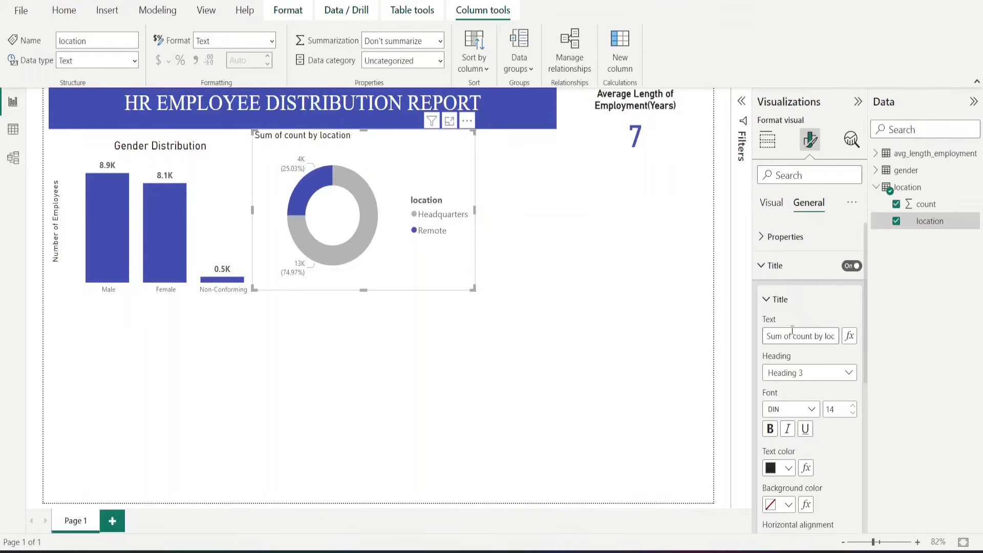
click(792, 333)
text(Employe)
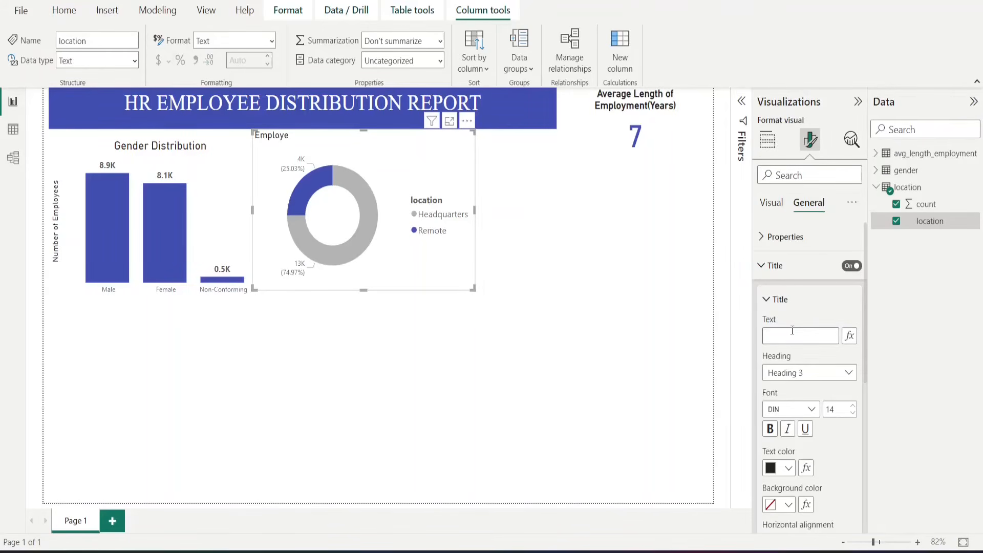
text(H)
text(eadquarters va Remote)
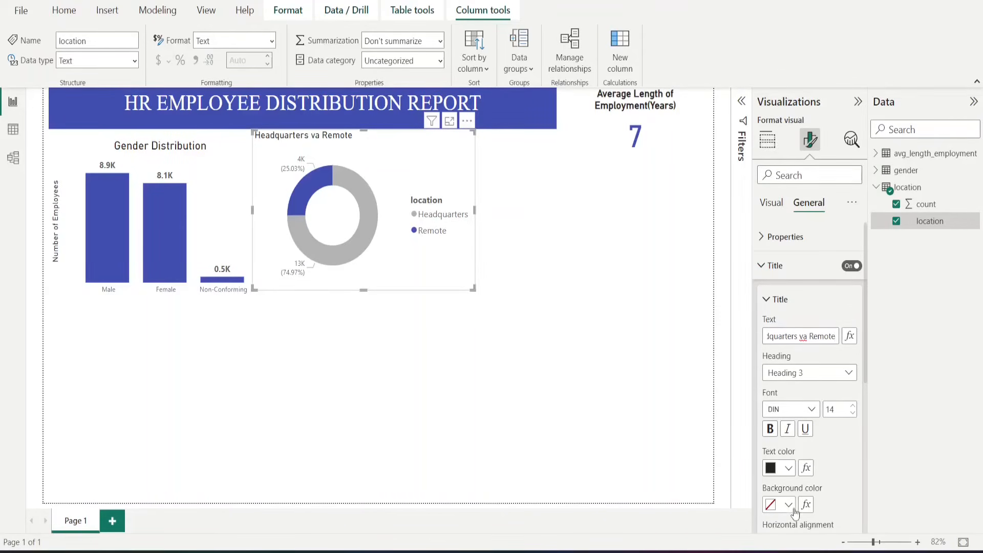
Center the donut chart's title, set its font size to 16, and deselect the chart.
scroll(793, 512, down, 5)
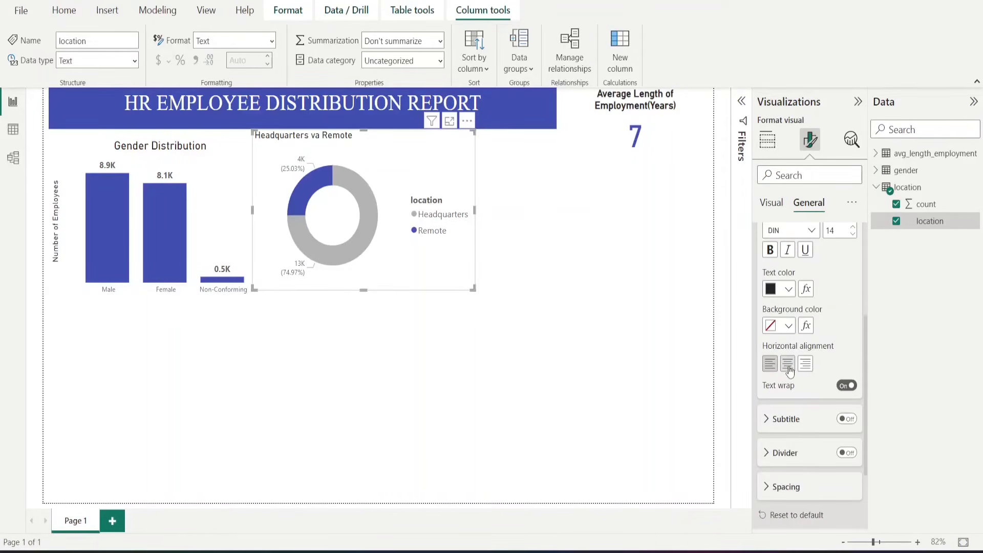
click(788, 364)
click(853, 226)
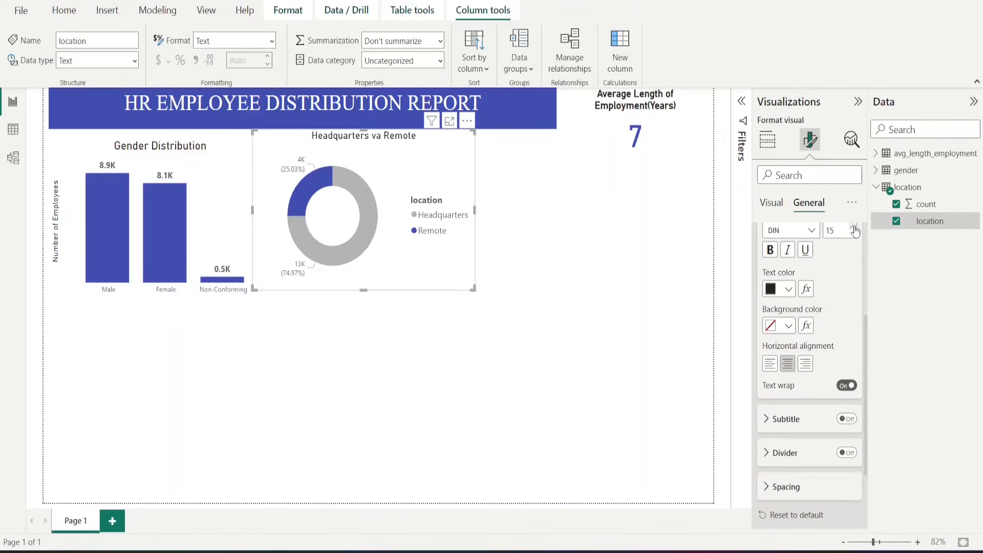
click(852, 227)
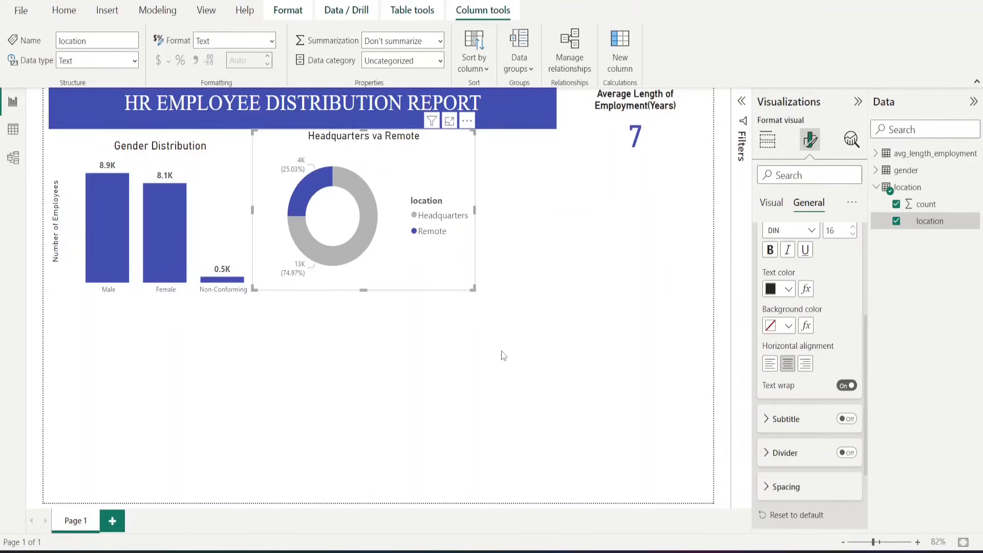
click(504, 355)
Import the employee_change CSV file from the HR Data Analysis folder and load it into the report.
click(117, 67)
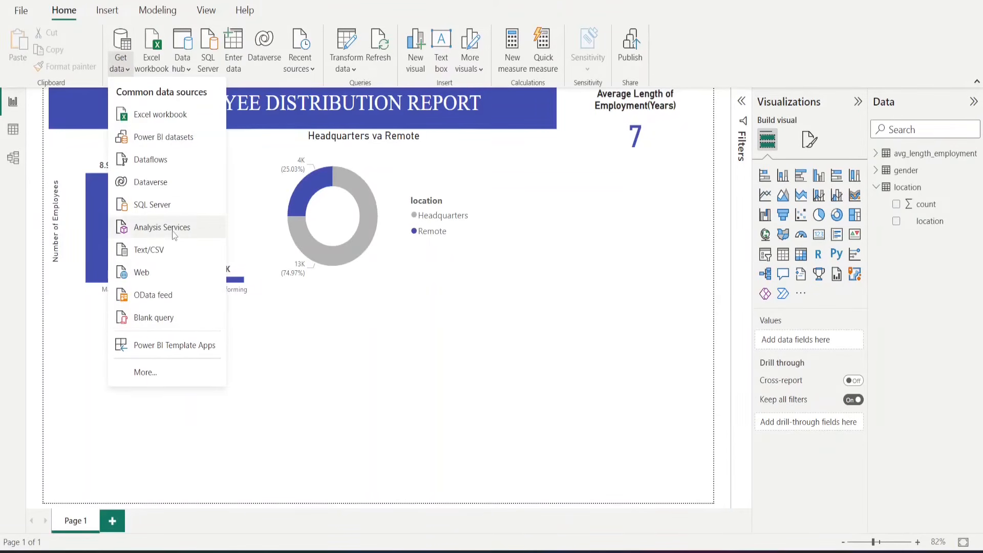
click(153, 250)
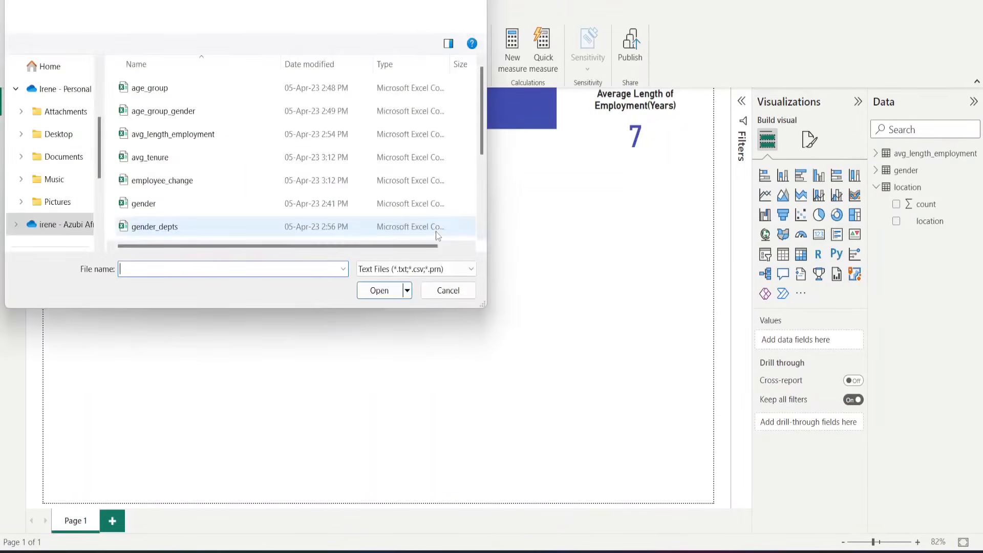
click(203, 190)
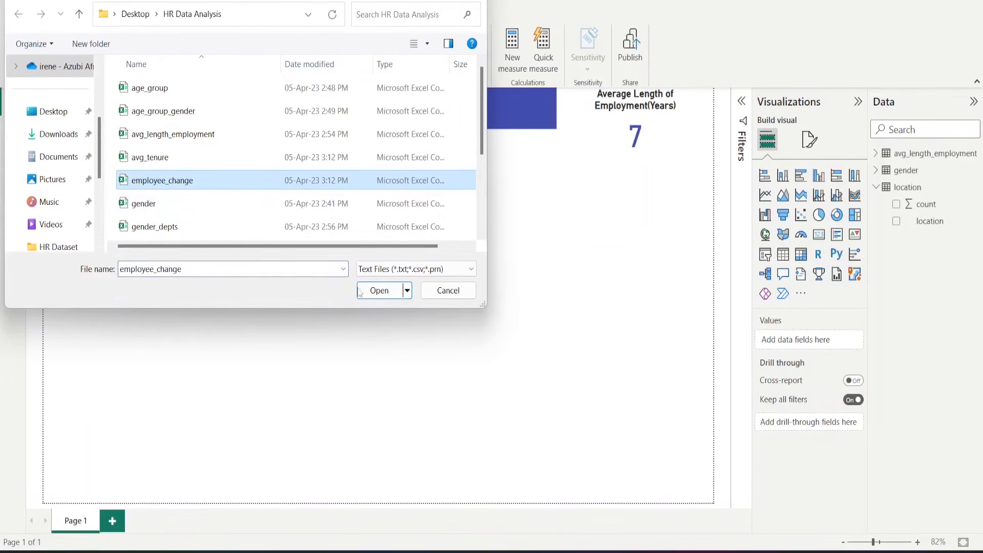
click(383, 295)
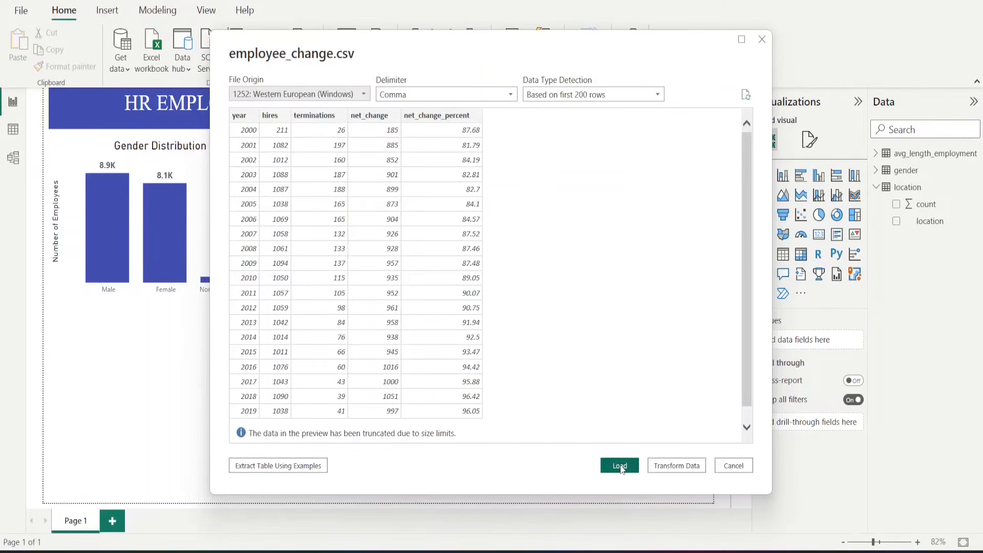
click(620, 467)
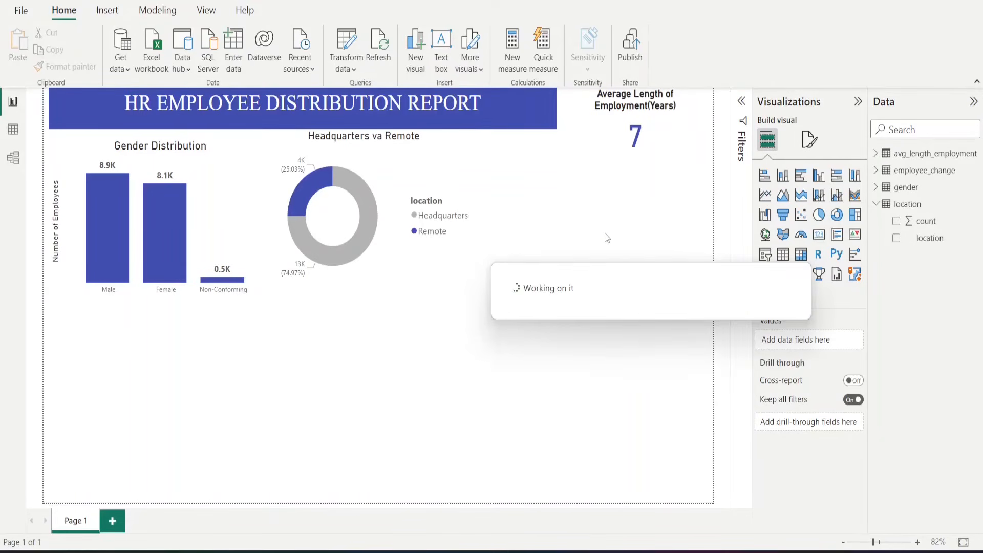
Insert a line chart of net_change_percent by year and place it beside the donut chart, below the average employment length card.
click(765, 195)
click(876, 204)
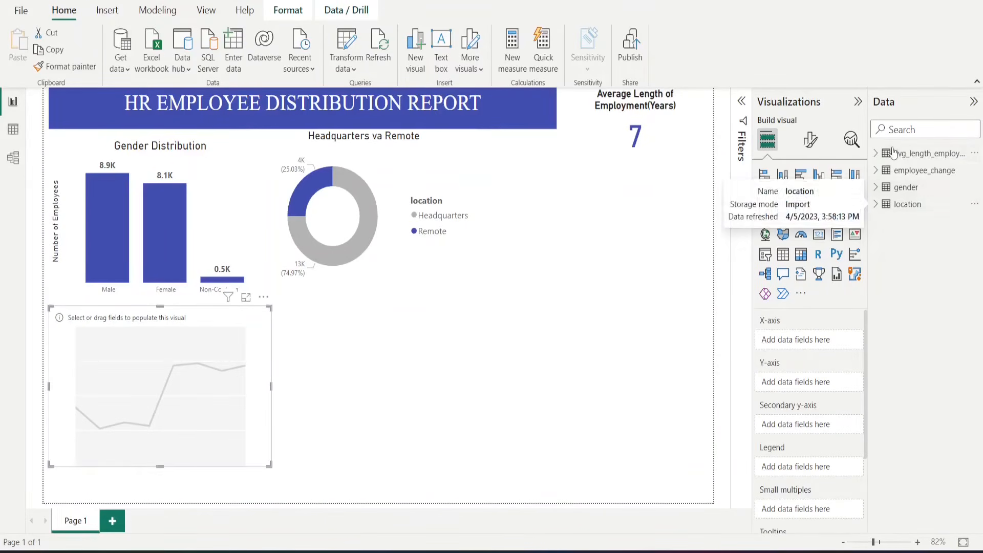
click(876, 170)
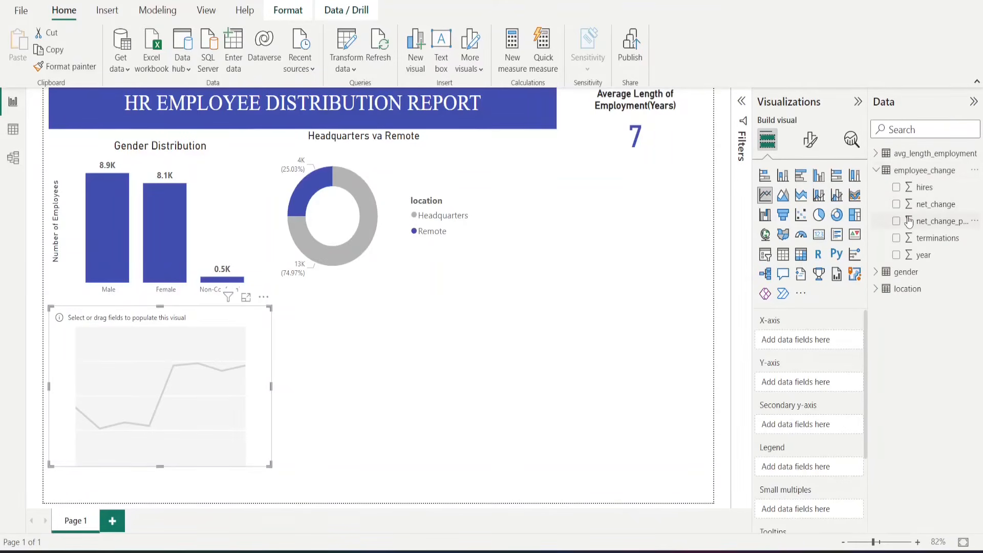
drag(919, 255, 814, 340)
drag(929, 221, 820, 394)
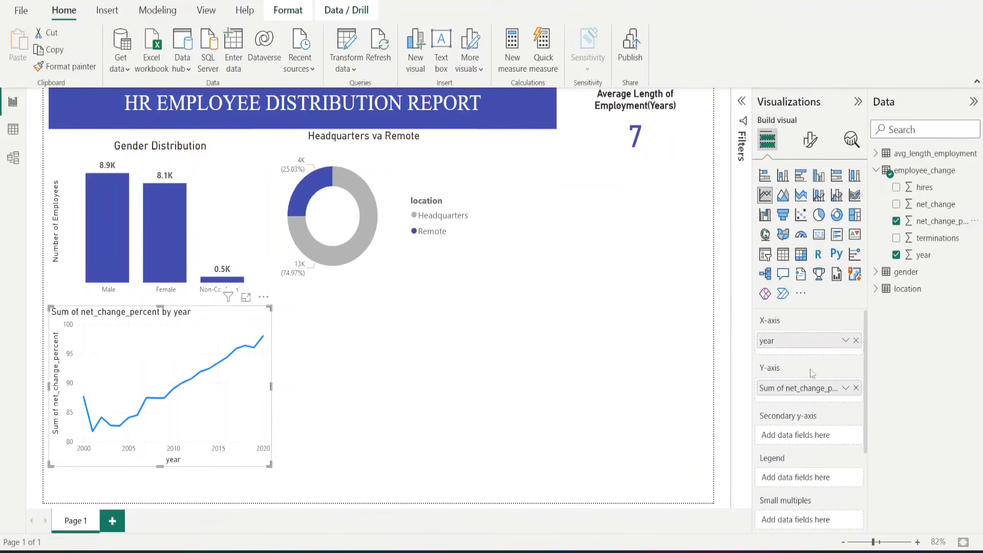
drag(265, 319, 666, 162)
drag(489, 233, 475, 236)
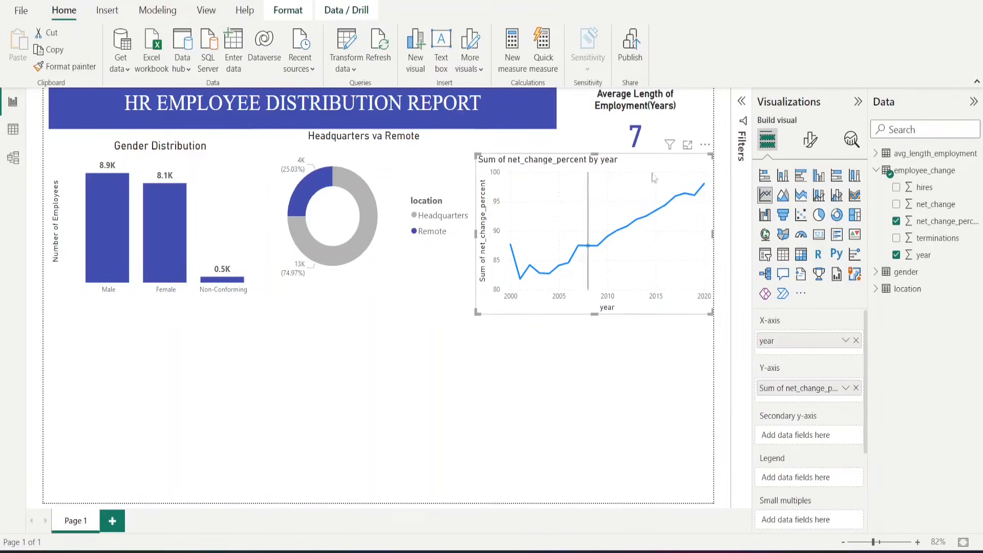
Recolor the line chart's series to the banner's medium blue and turn on its markers.
click(810, 139)
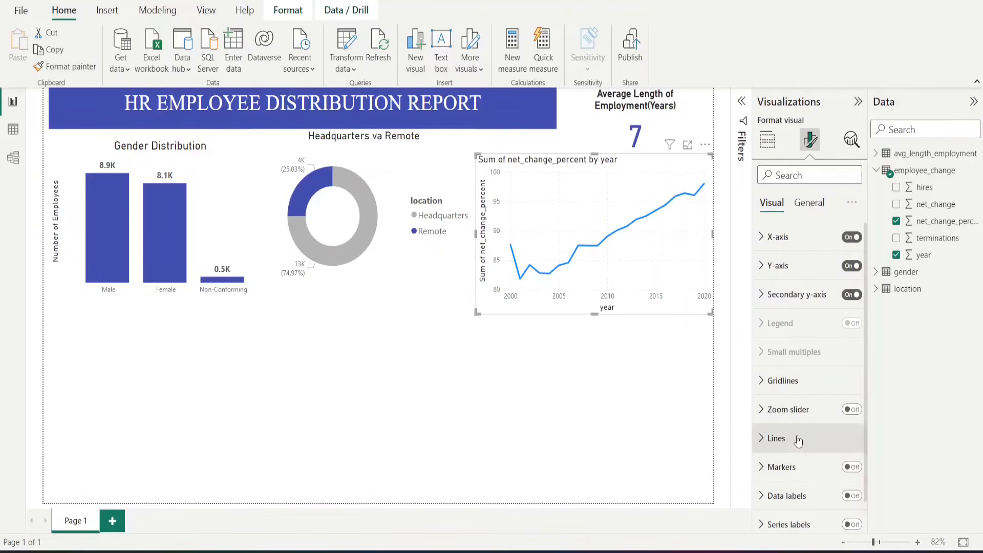
click(776, 439)
scroll(790, 389, down, 5)
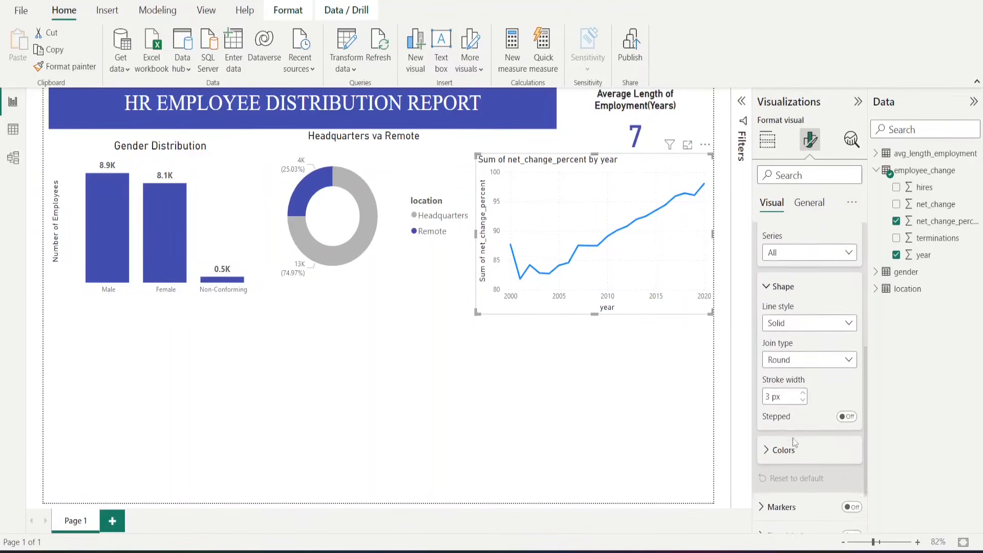
click(783, 444)
scroll(786, 409, down, 2)
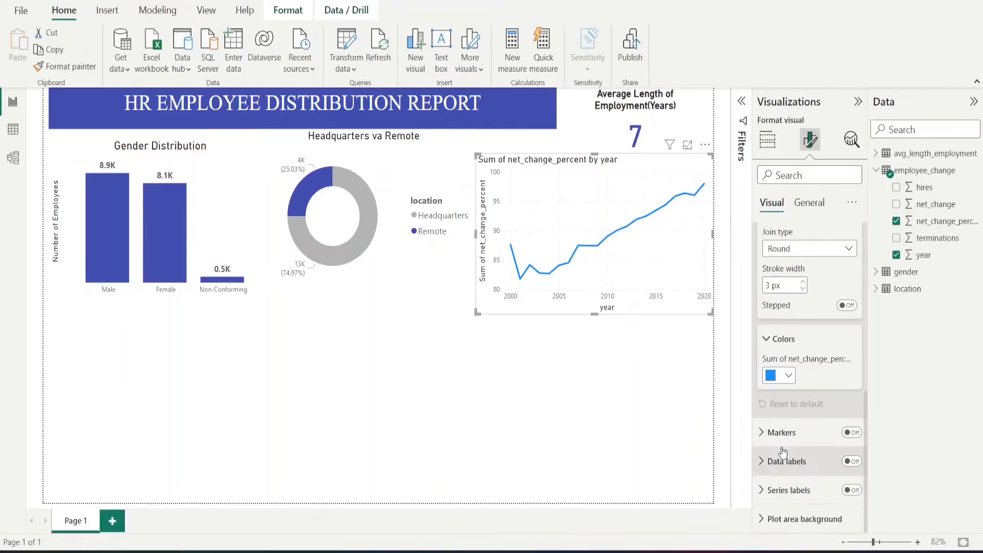
click(788, 376)
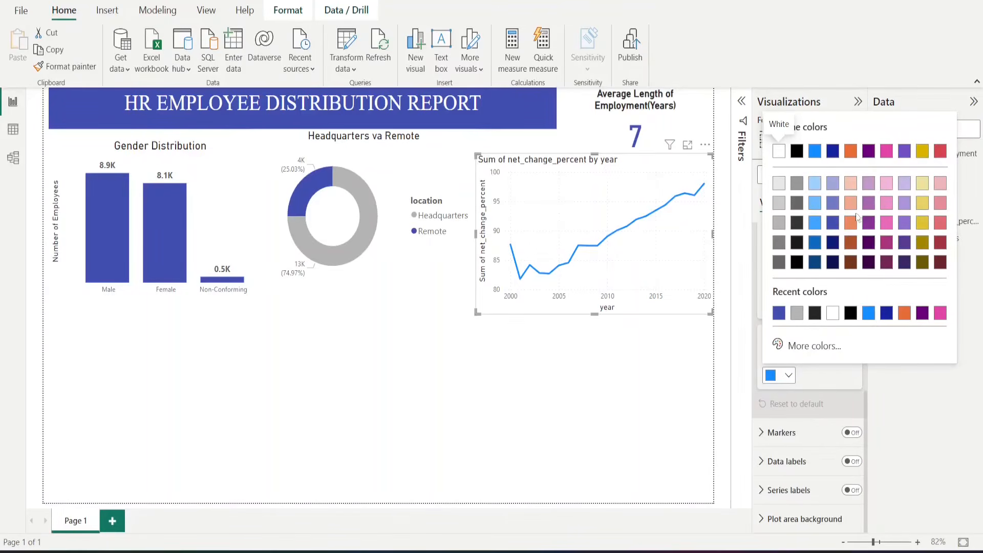
click(833, 226)
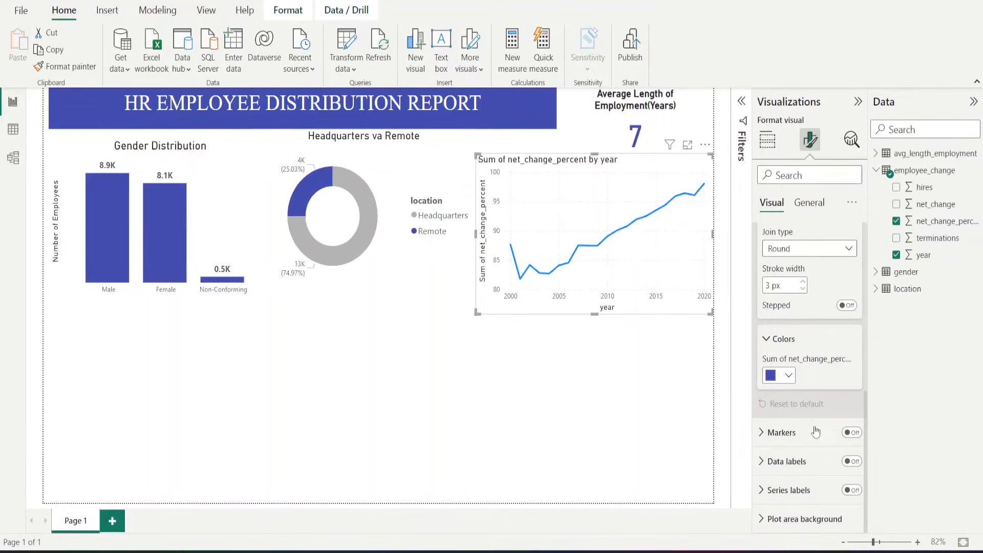
click(855, 433)
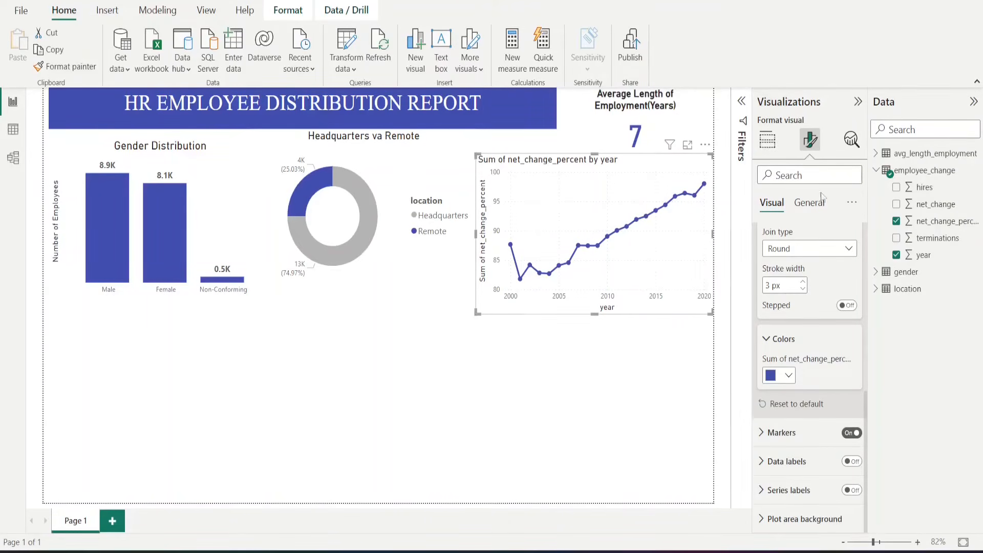
scroll(787, 245, up, 5)
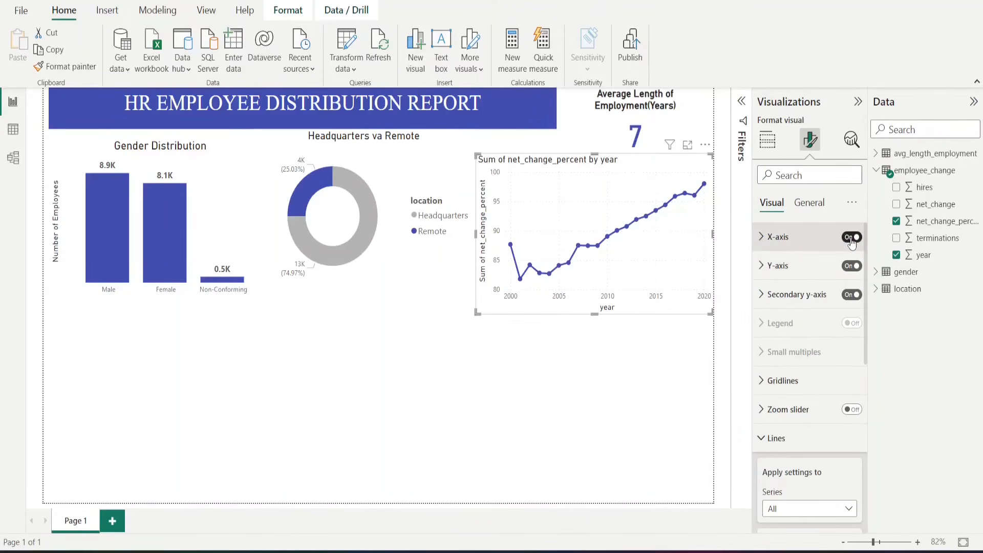
Turn off the x-axis title of the net change line chart.
click(794, 247)
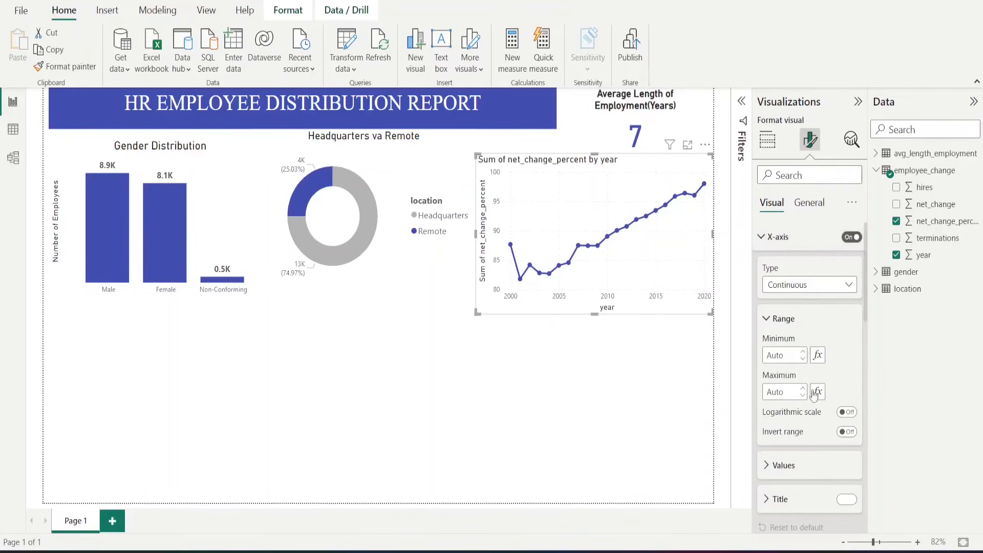
click(846, 500)
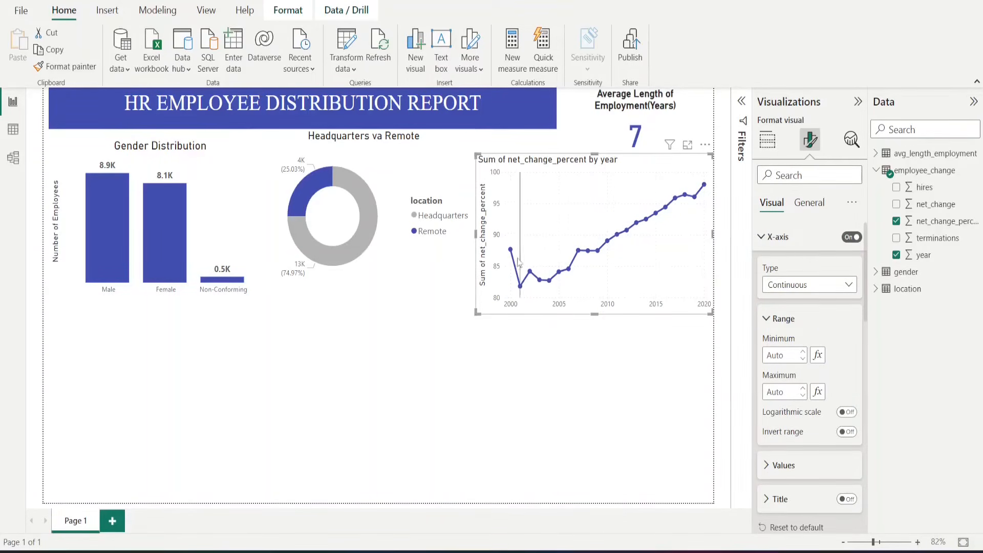
click(759, 240)
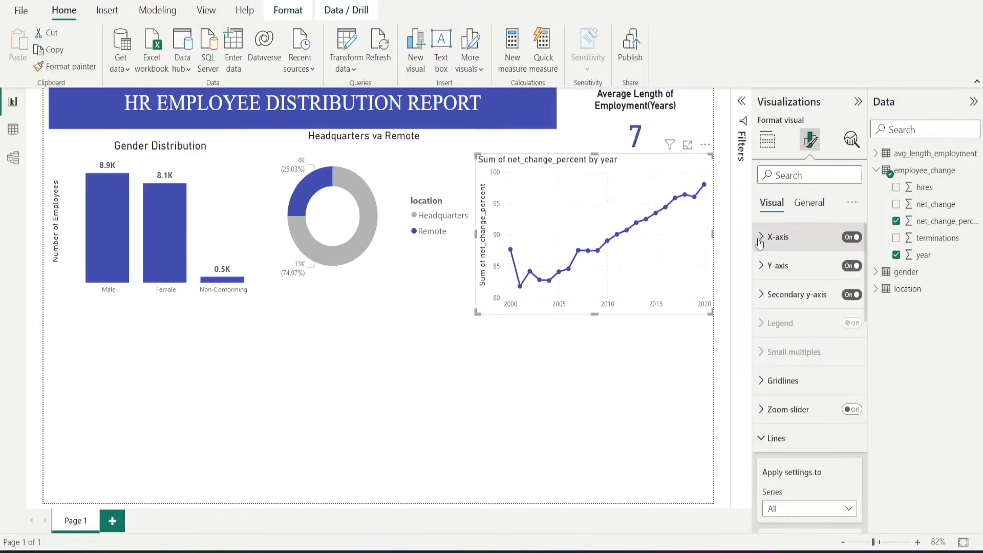
Set the line chart's y-axis title to "% Change in Employees" and make it bold.
click(765, 271)
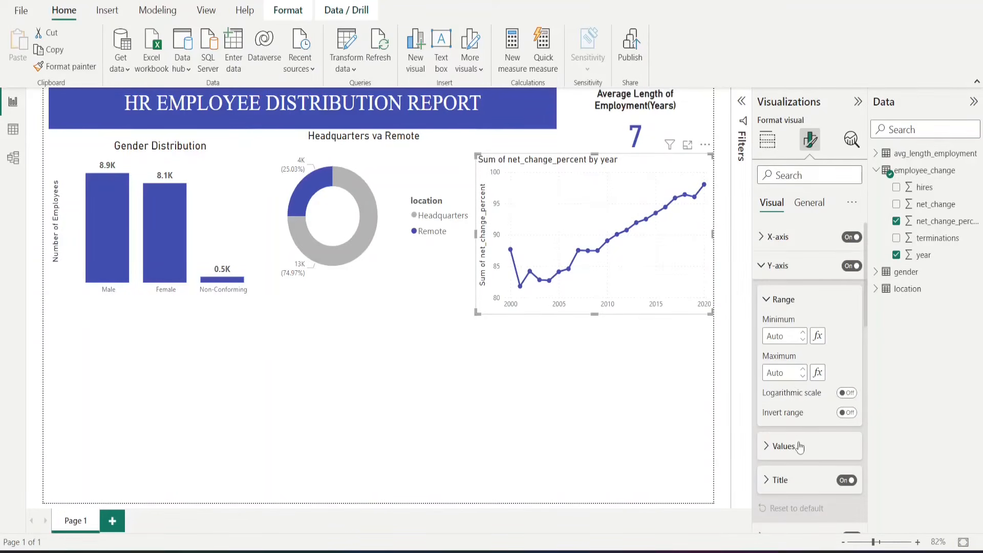
click(794, 484)
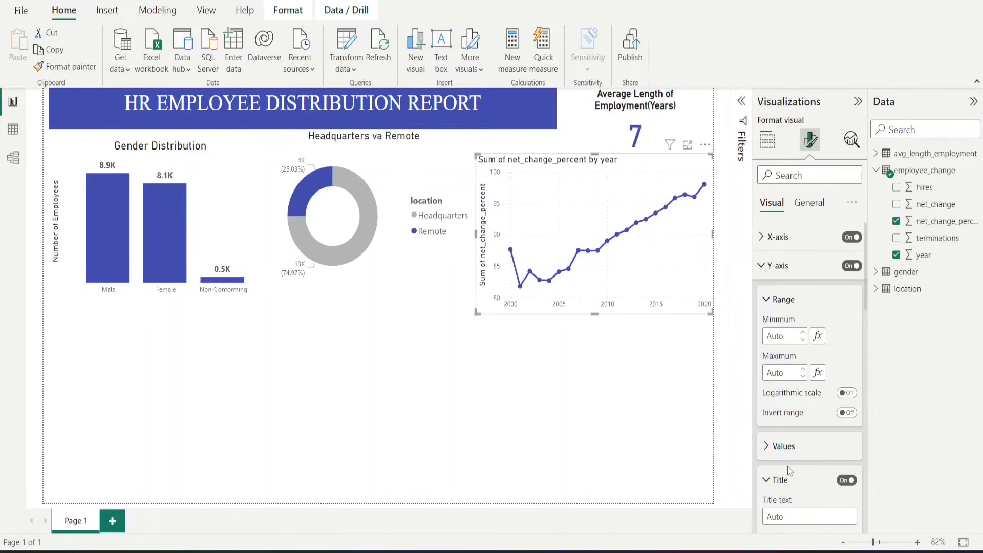
scroll(790, 468, down, 4)
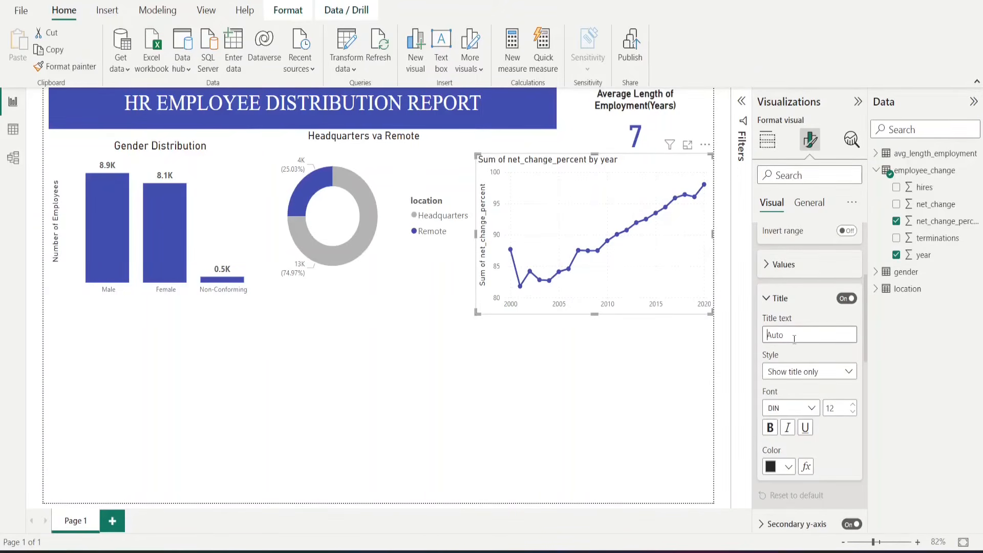
text(%)
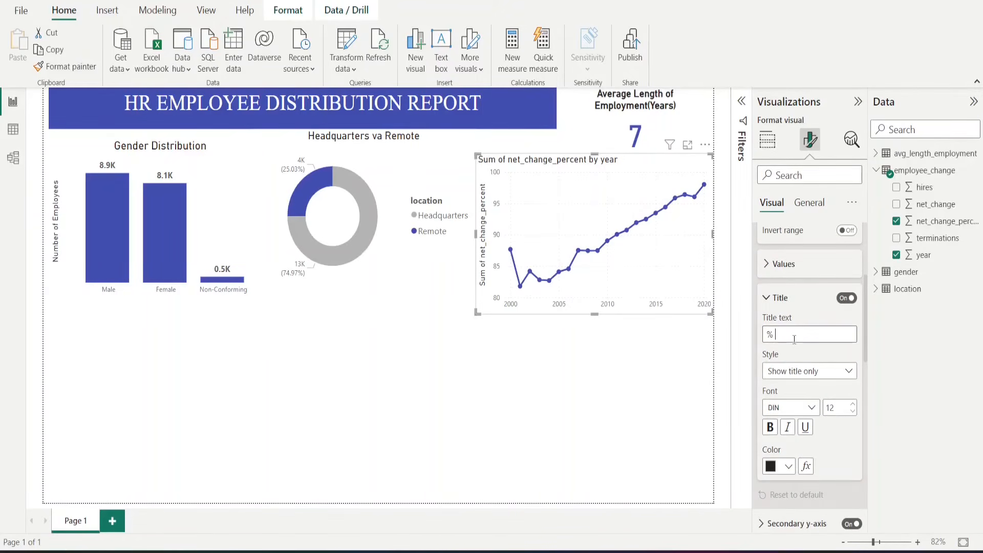
text( Cah)
key(BackSpace)
key(BackSpace)
text(hange)
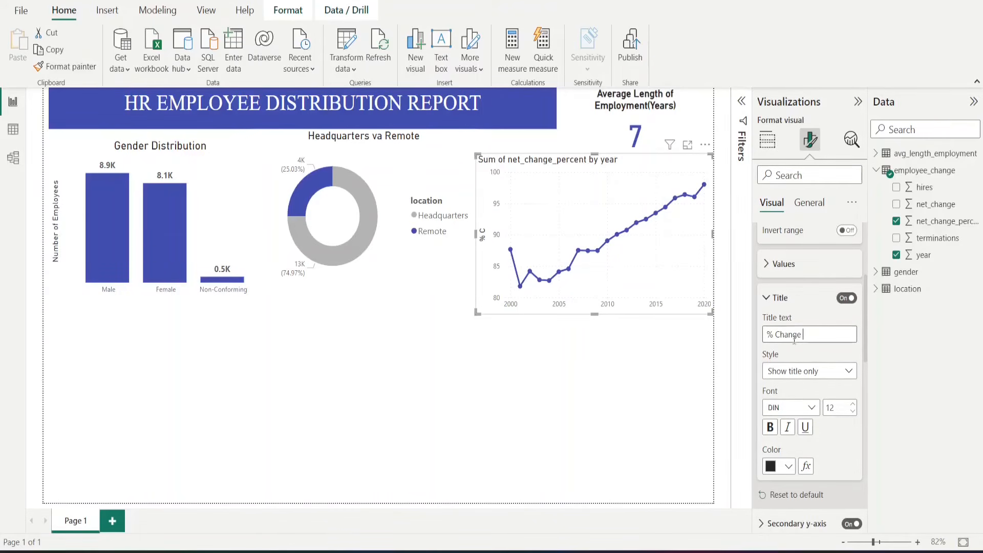
text( in Employees)
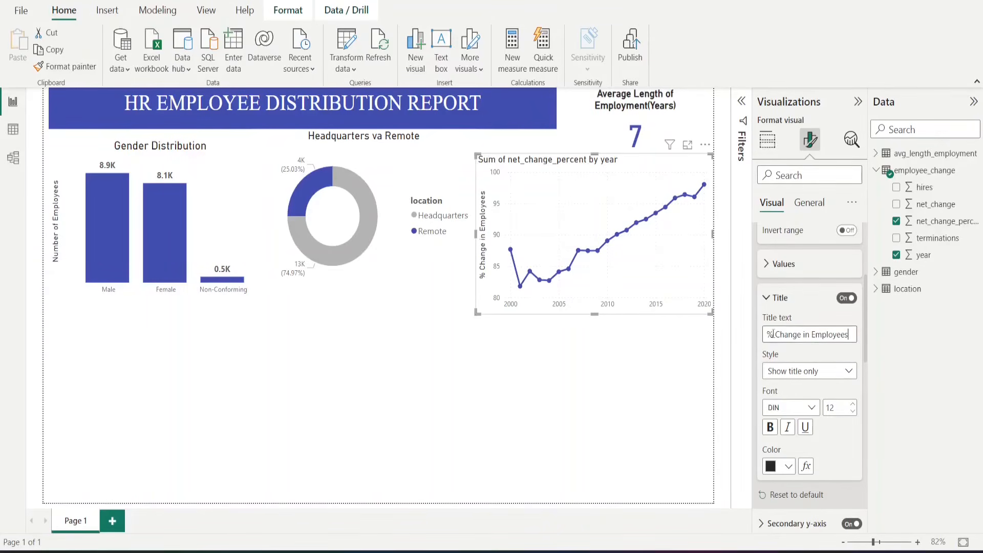
click(769, 429)
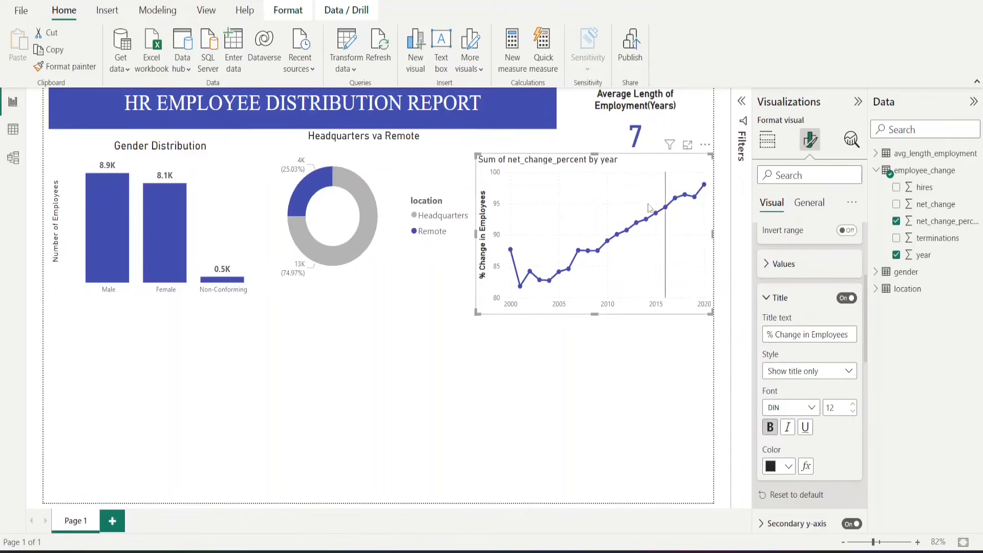
Change the line chart's title to "Change in Employee Number(2000-2020)" and deselect the chart.
click(810, 203)
click(775, 265)
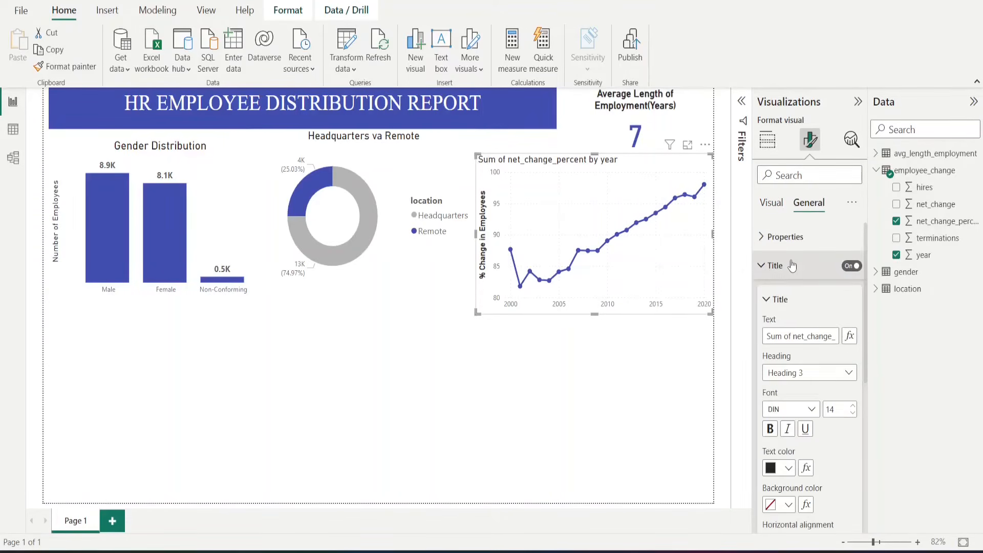
triple_click(785, 336)
text(C)
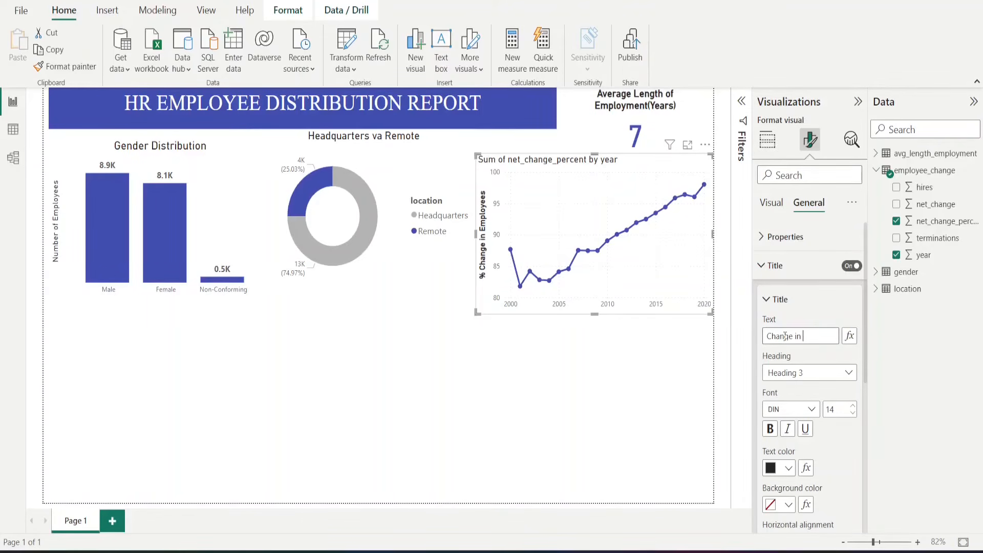
text(hange in Employee Number(2000)
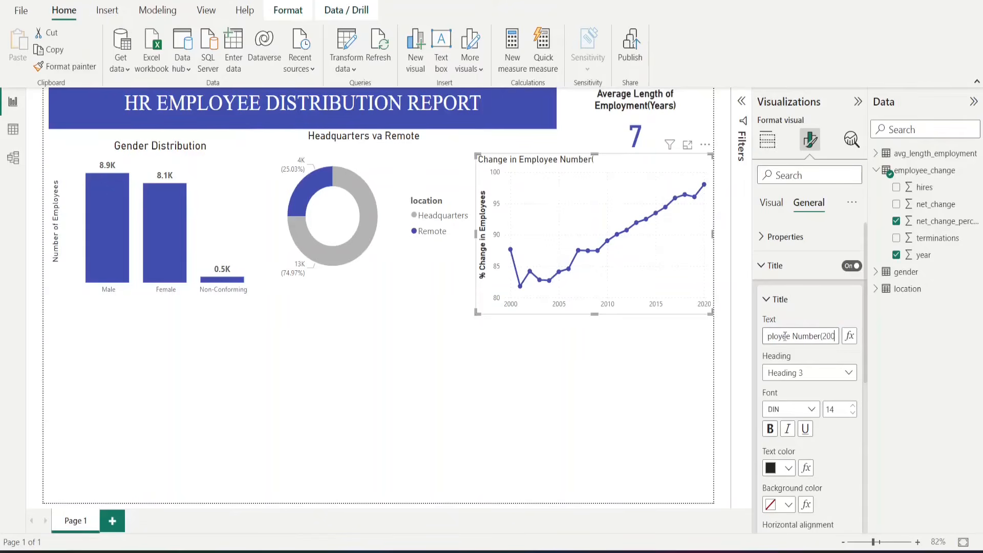
text(-2020))
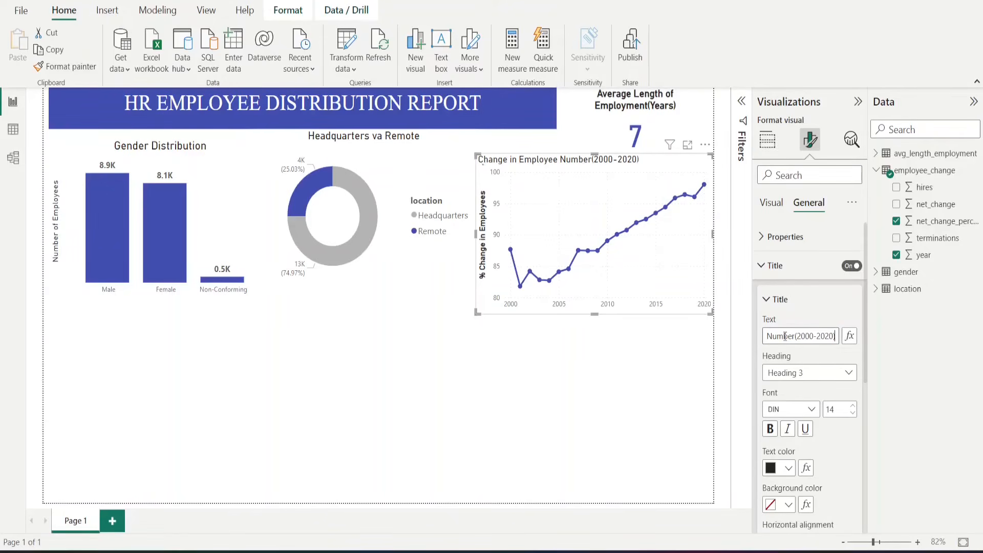
click(571, 327)
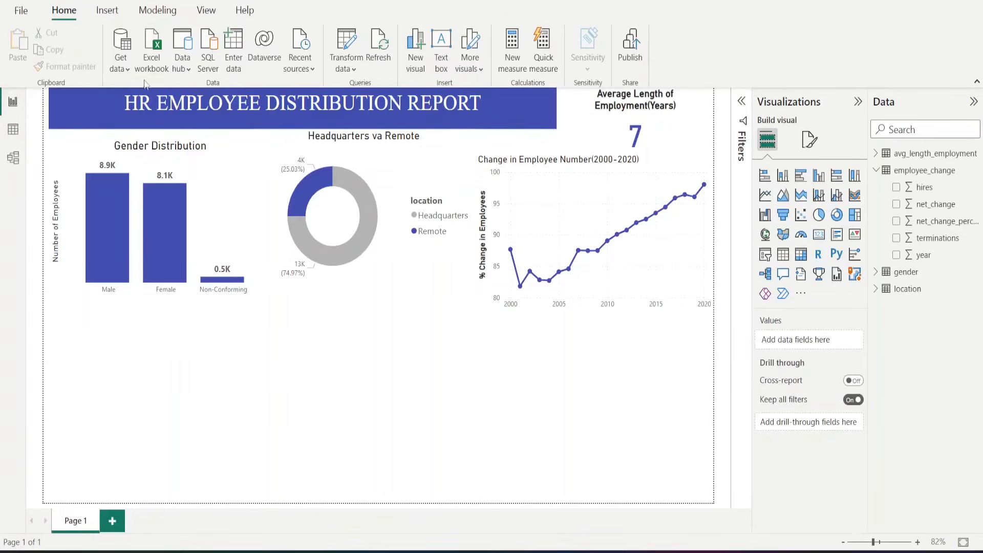
Import the state CSV file from the HR Data Analysis folder, load it into the report, and collapse the employee_change table.
click(124, 70)
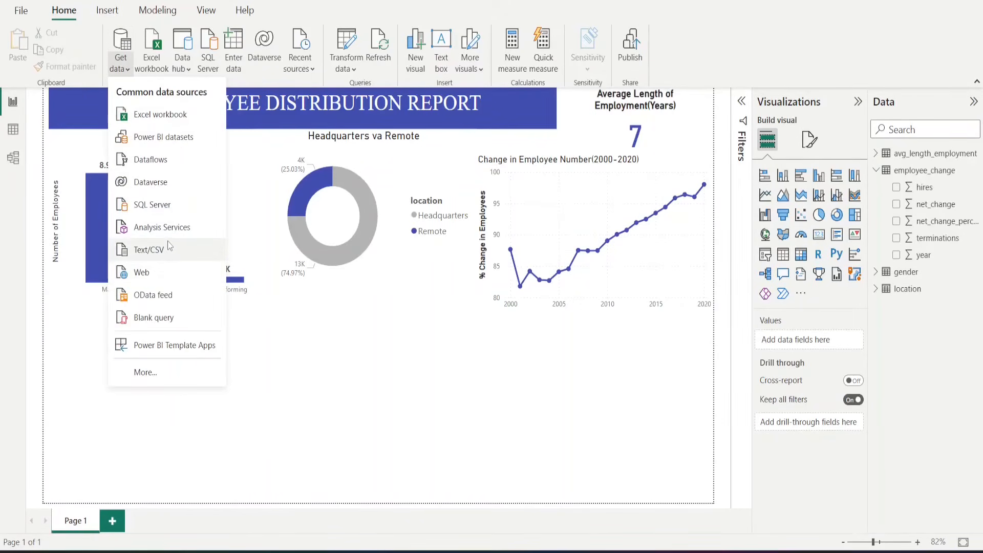
click(154, 249)
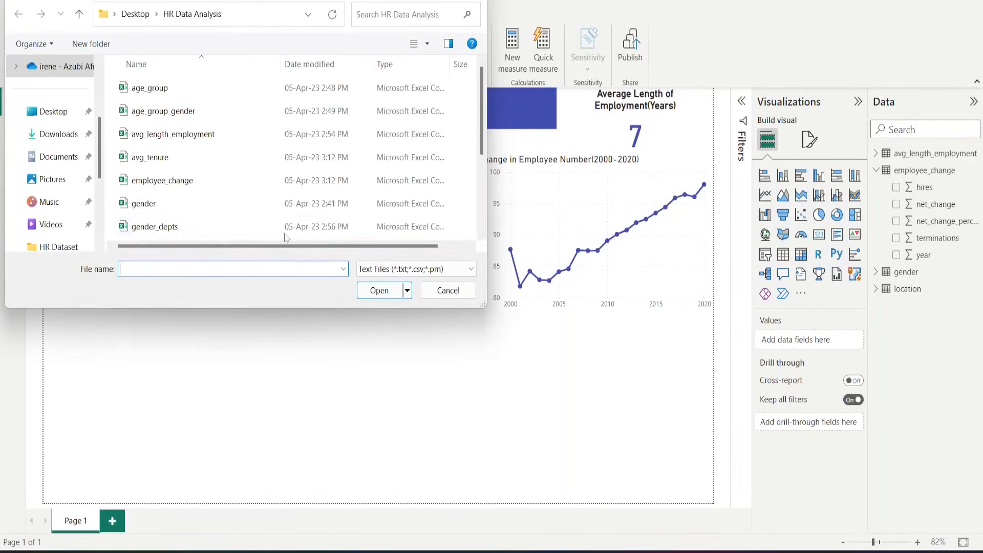
scroll(223, 210, down, 2)
click(180, 205)
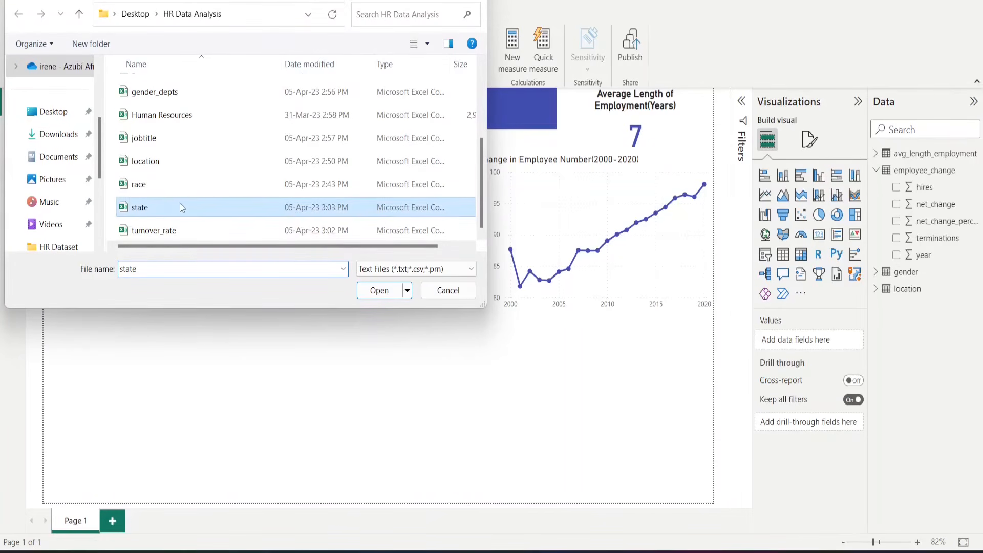
click(378, 291)
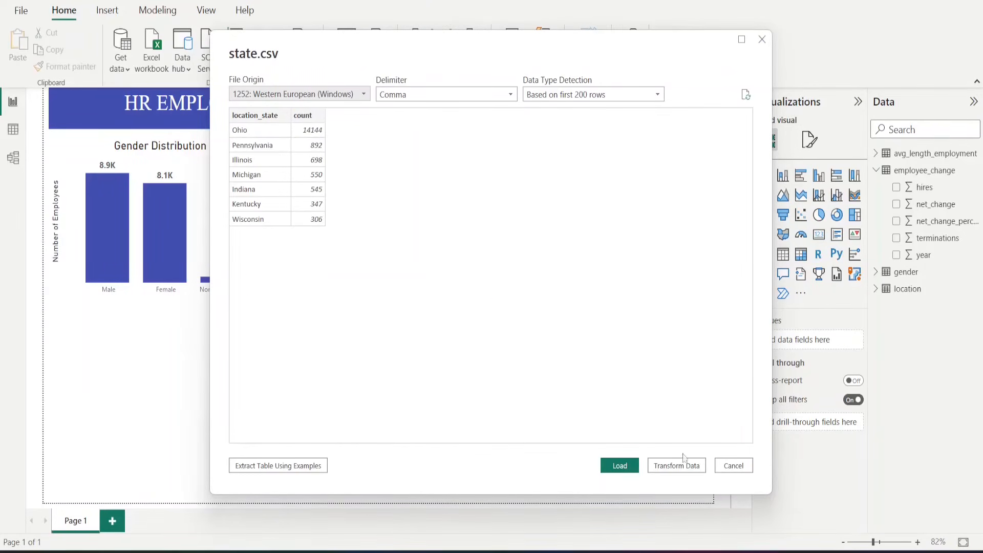
click(635, 466)
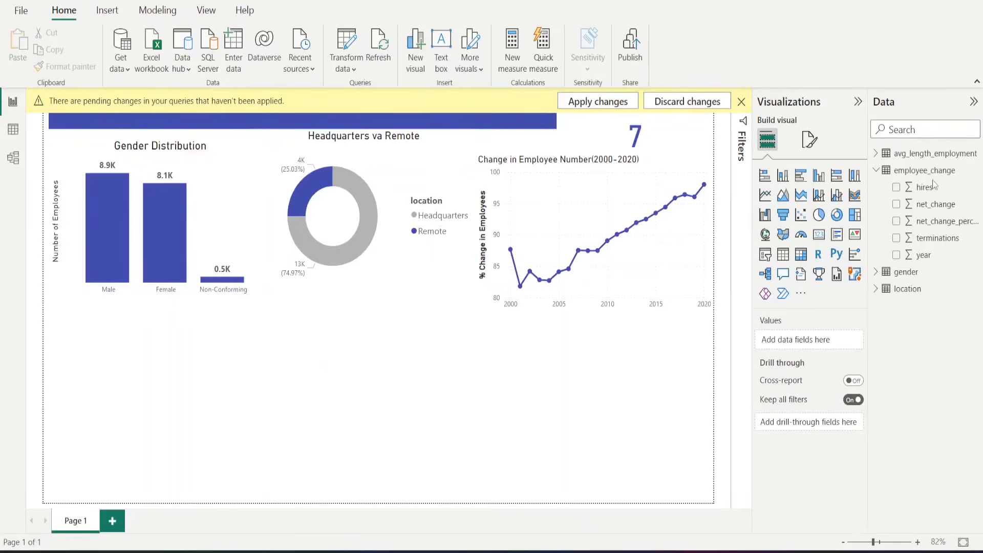
click(876, 174)
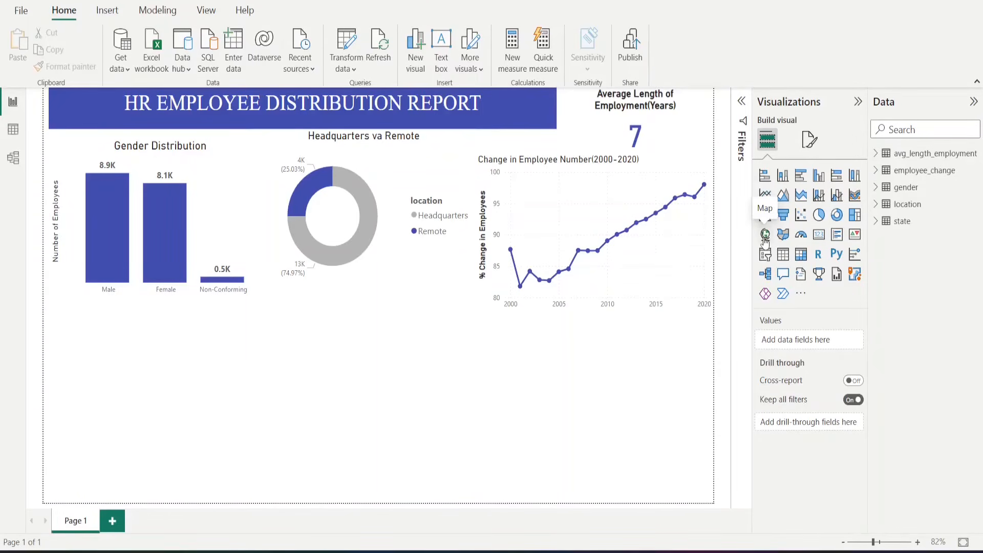
Insert a map of count by location_state below the gender chart, widened slightly and extended to the page's lower edge.
click(765, 235)
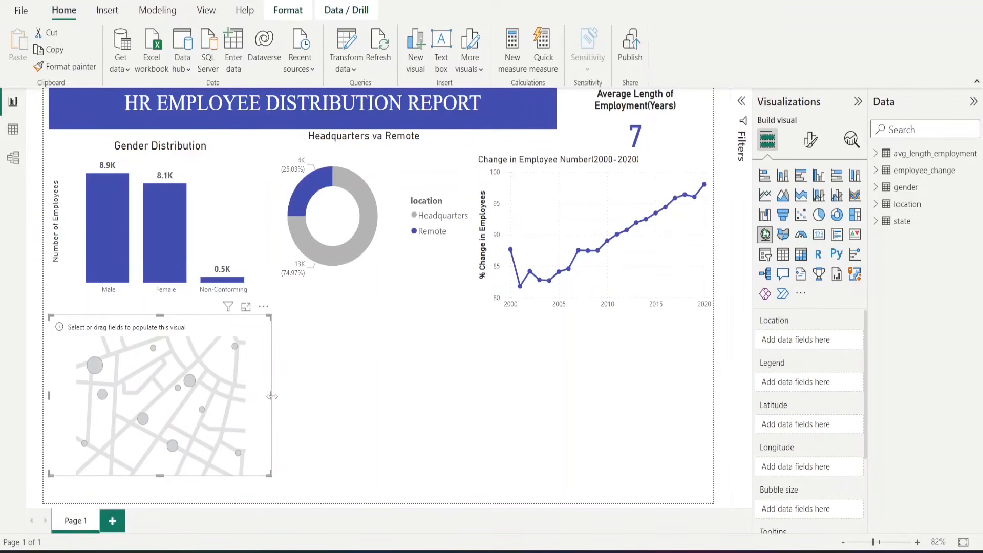
drag(290, 402, 297, 402)
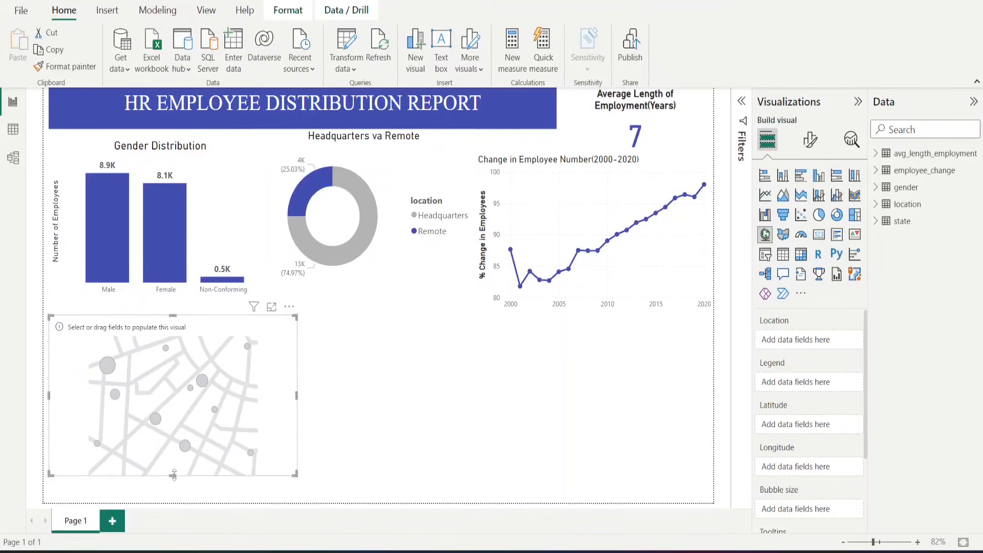
drag(174, 475, 174, 503)
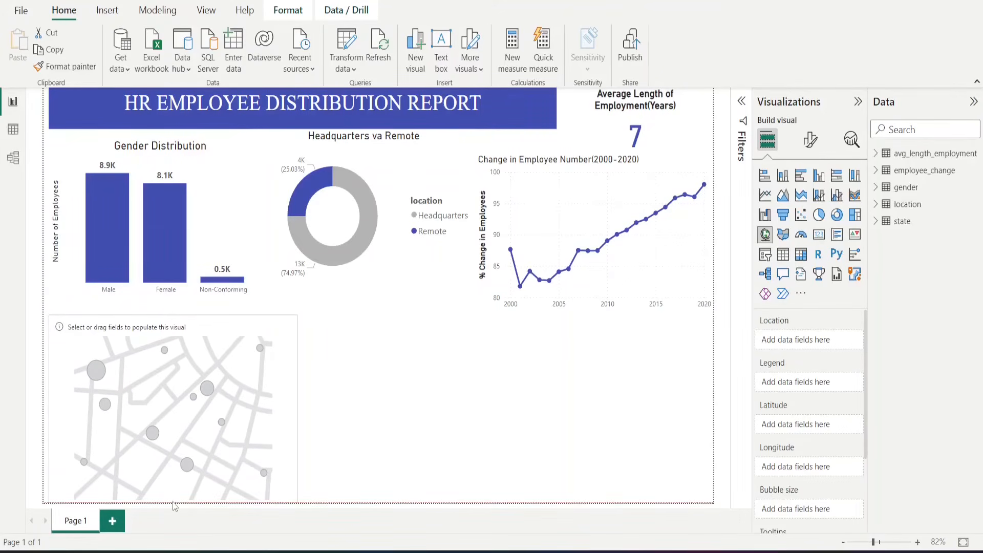
click(876, 222)
click(896, 237)
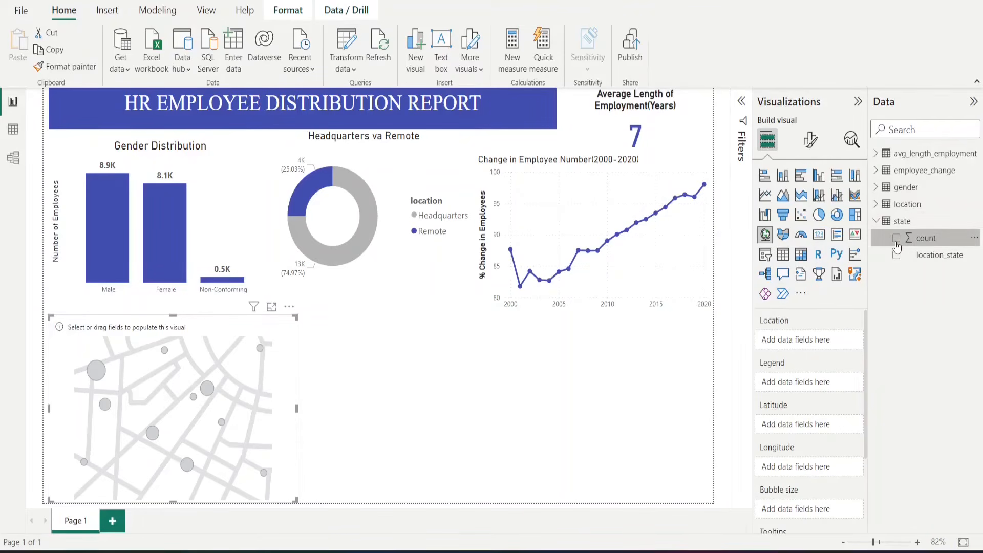
click(896, 255)
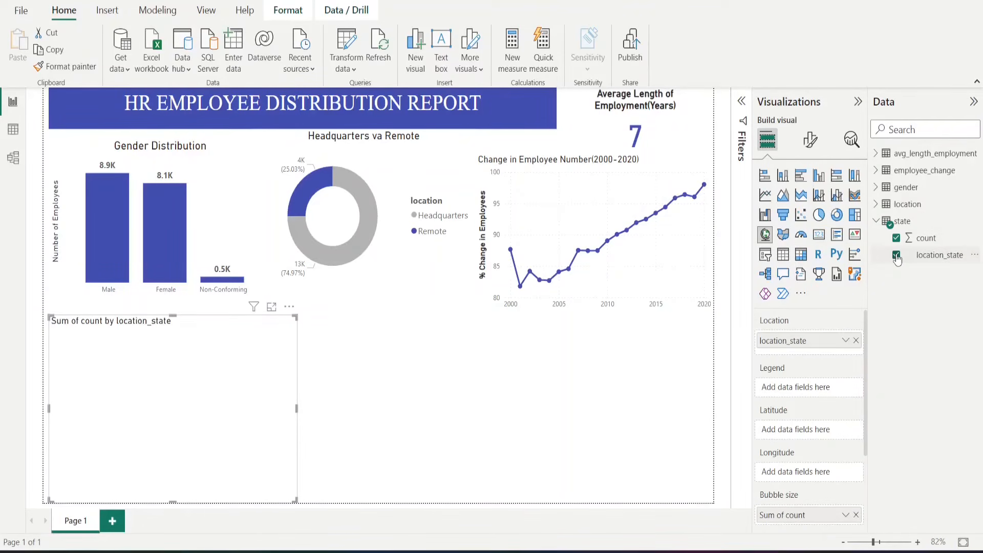
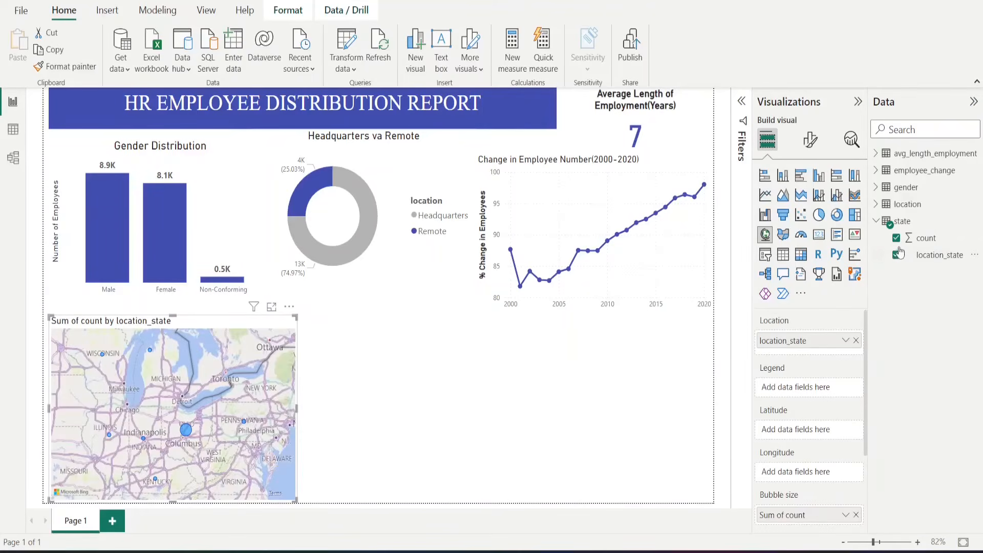
Set the bubble size of the state map to 36 px.
click(809, 139)
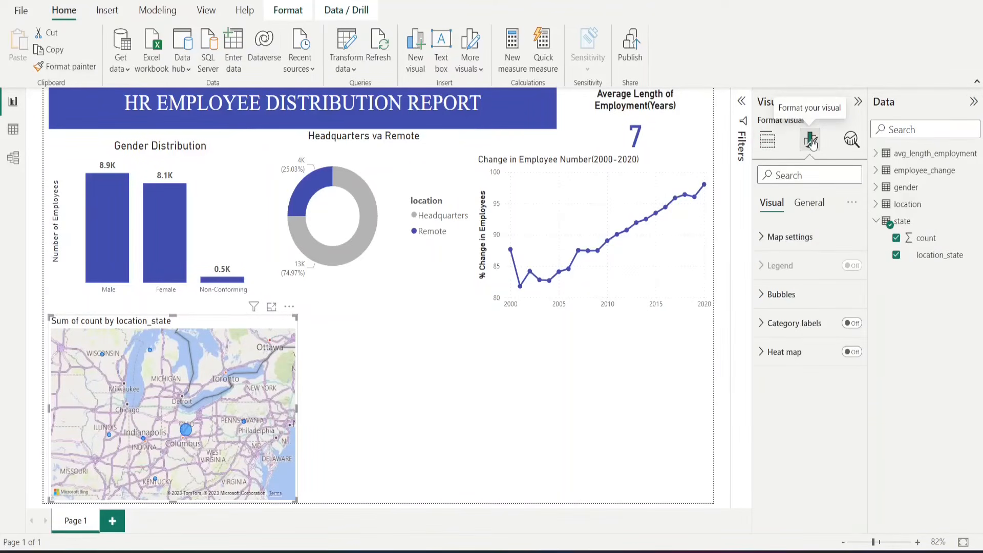
click(813, 296)
click(813, 369)
drag(812, 369, 833, 370)
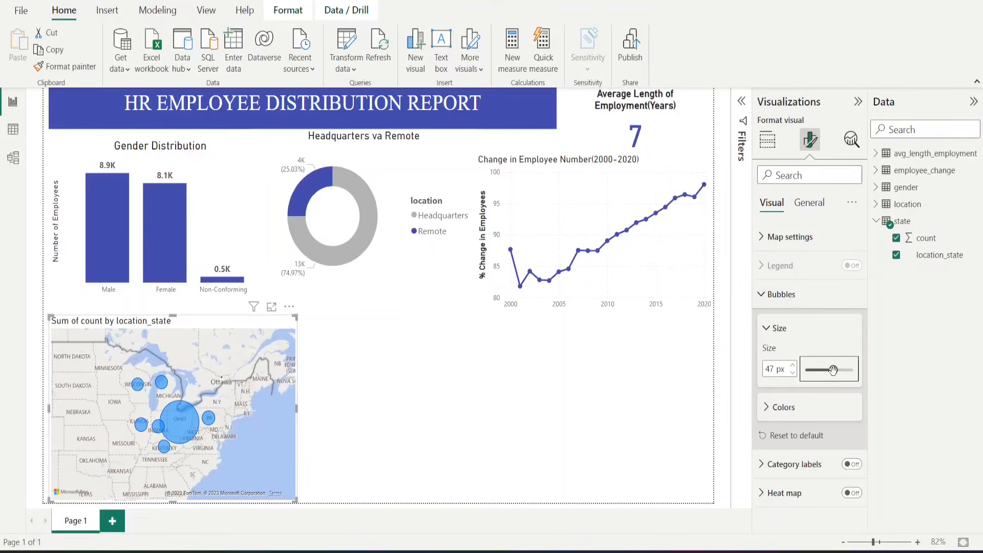
drag(832, 369, 830, 371)
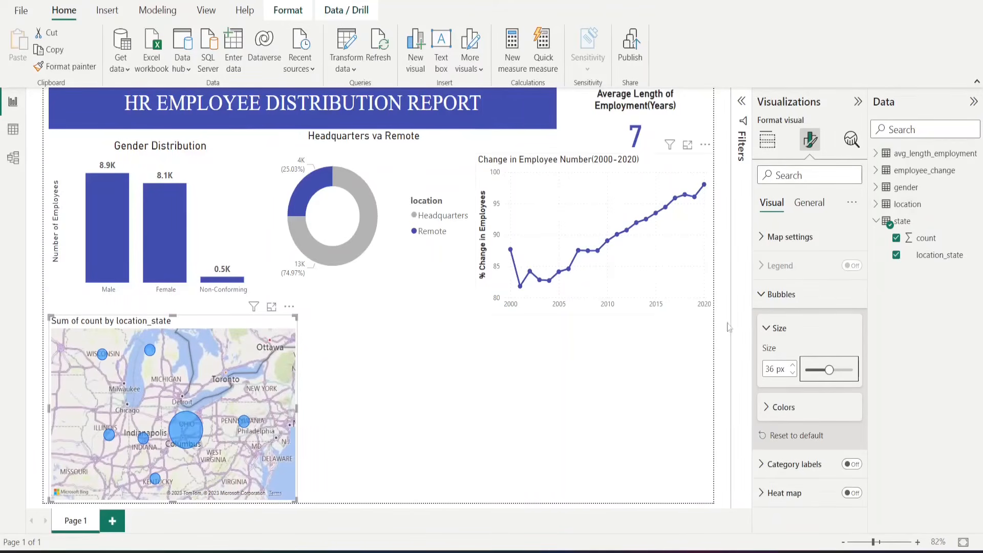
Change the state map's style to Grayscale.
click(783, 237)
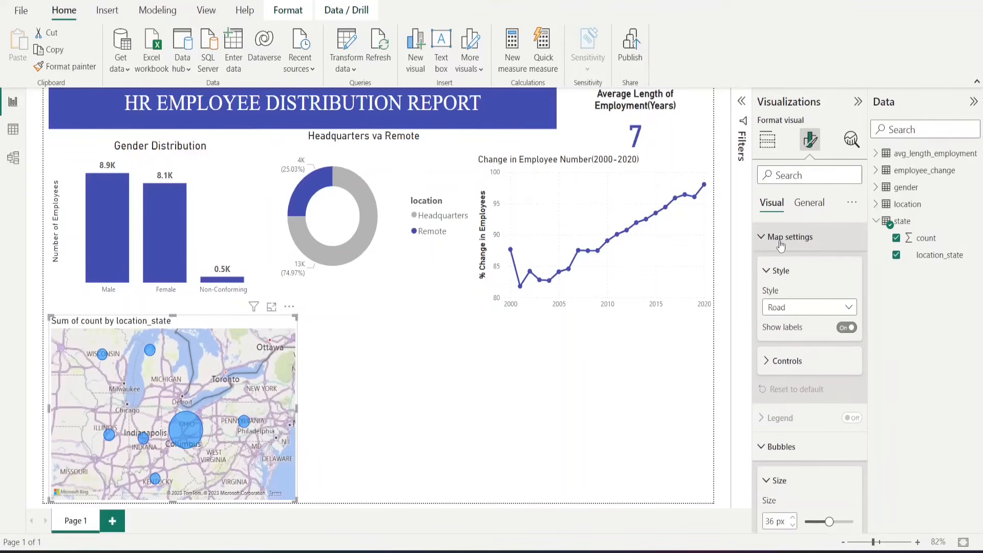
click(825, 308)
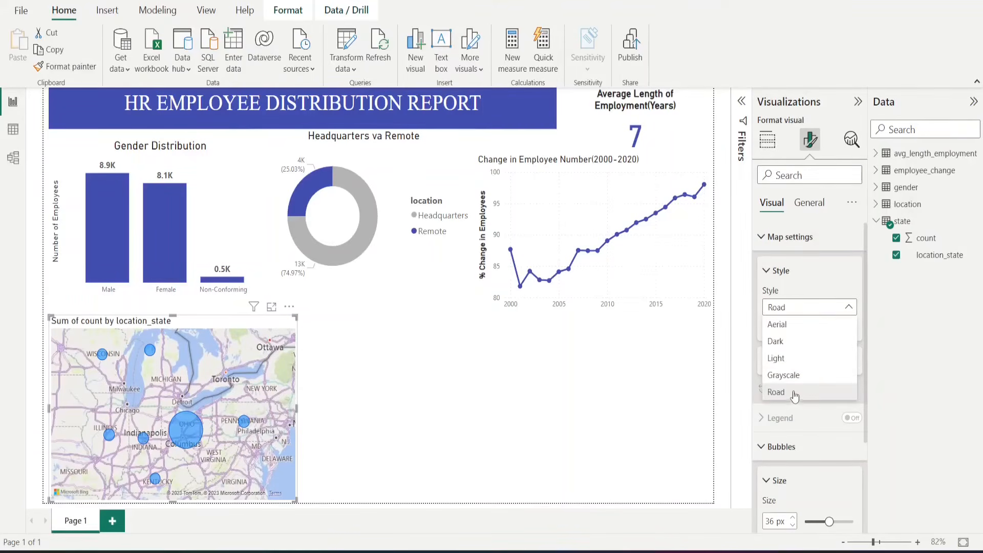
click(791, 376)
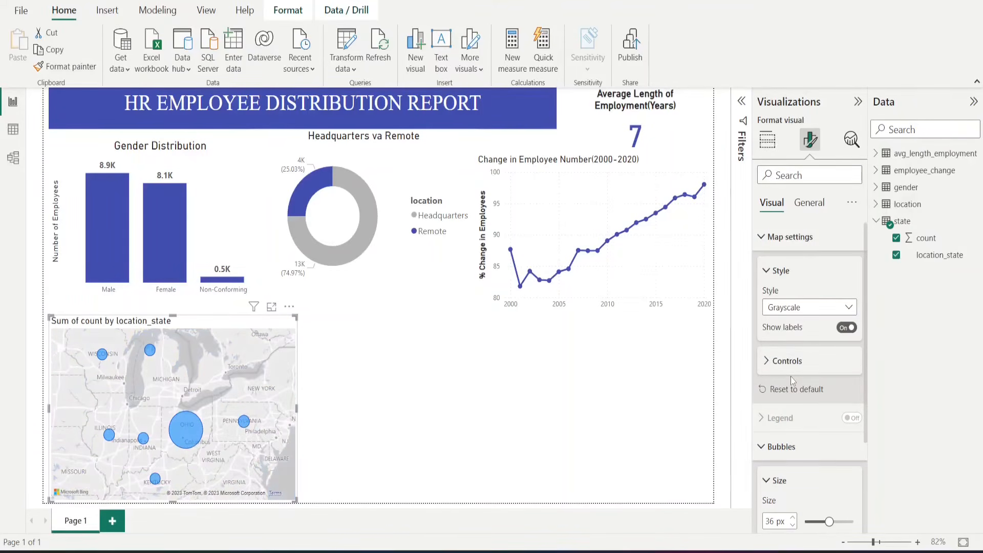
Change the state map's default bubble colour to the indigo blue used in the other charts.
scroll(783, 460, down, 3)
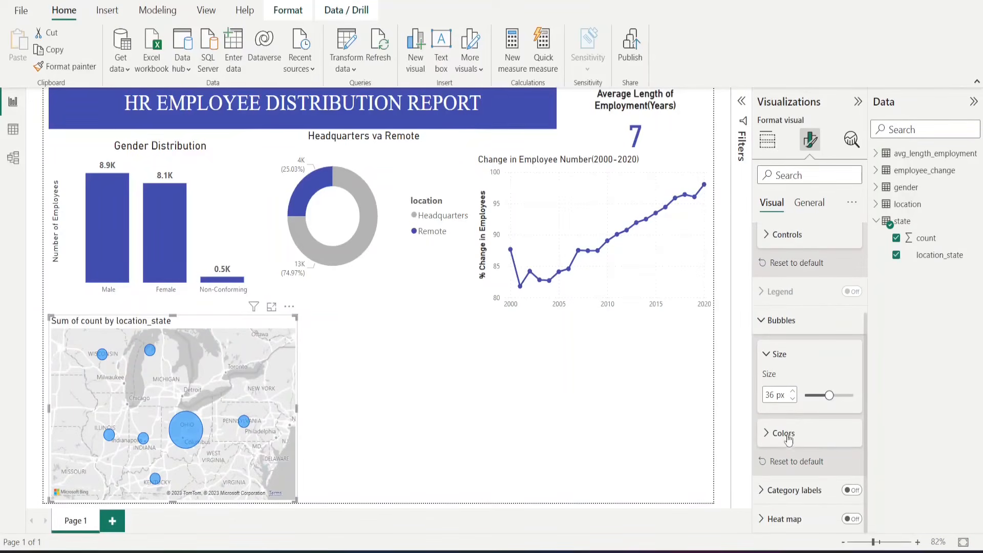
click(783, 433)
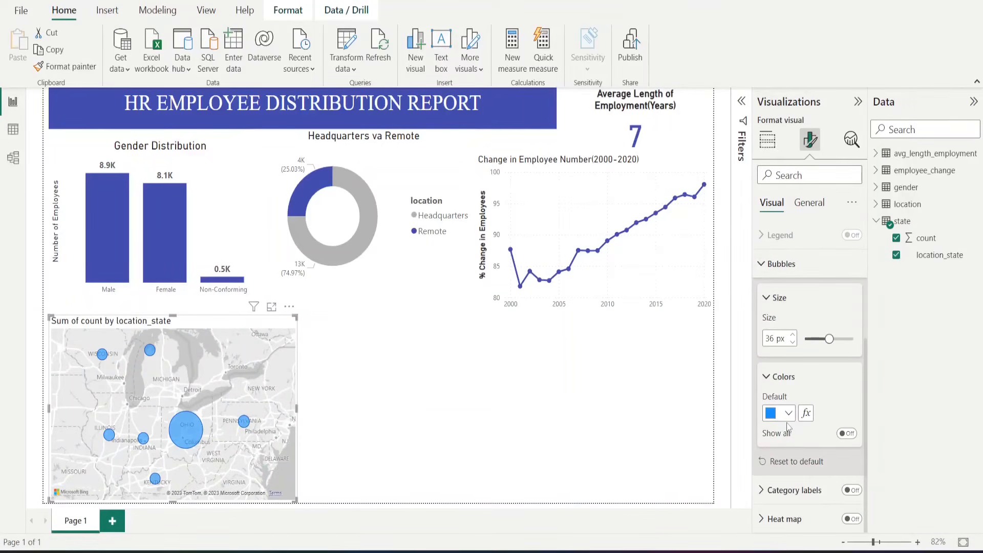
click(788, 412)
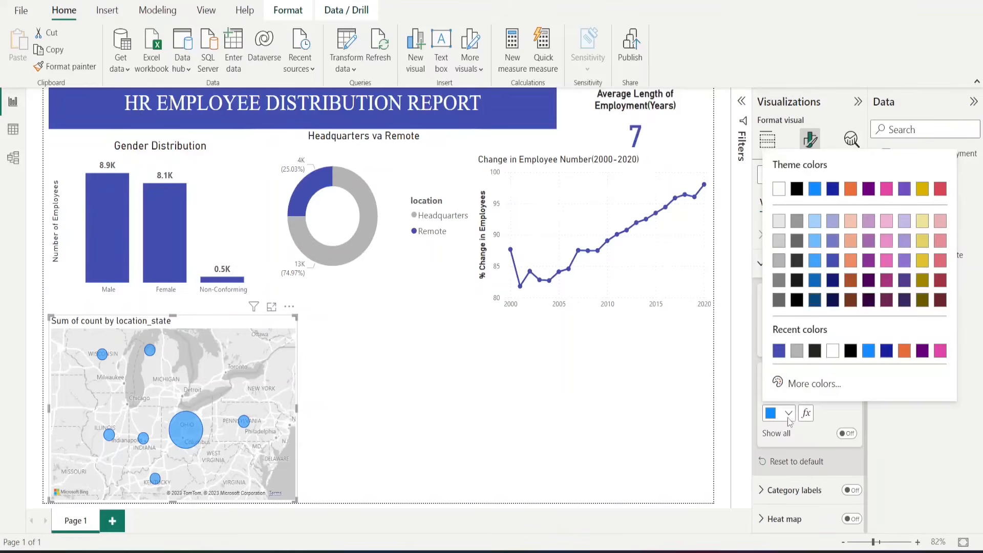
click(832, 262)
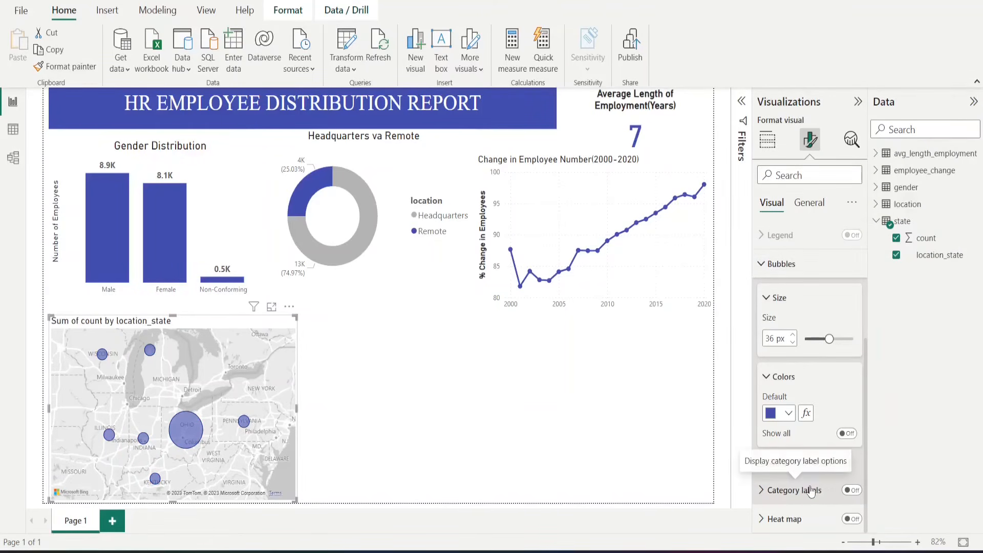
Turn on category labels for the state map, with black text and no label background.
click(851, 491)
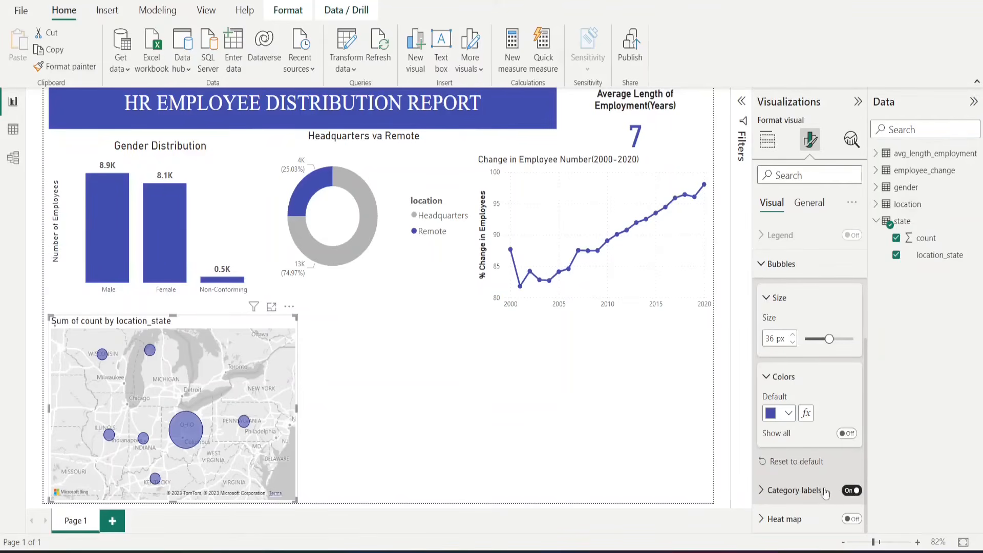
click(797, 489)
scroll(797, 487, down, 1)
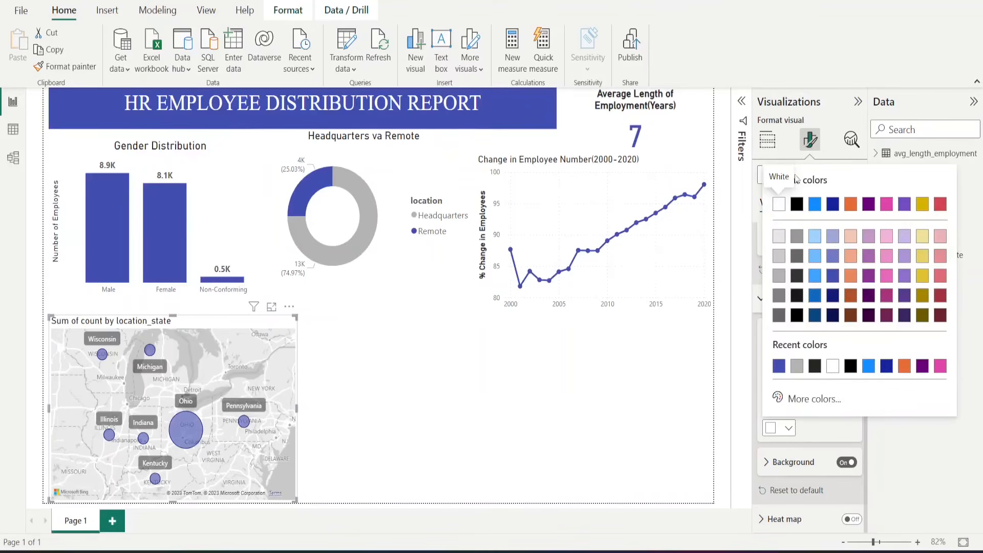
click(796, 204)
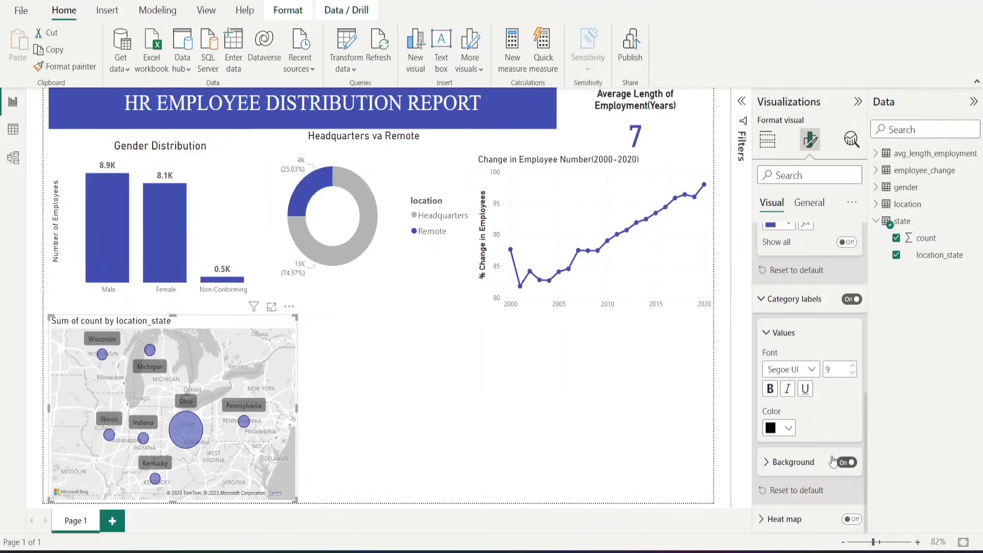
click(812, 463)
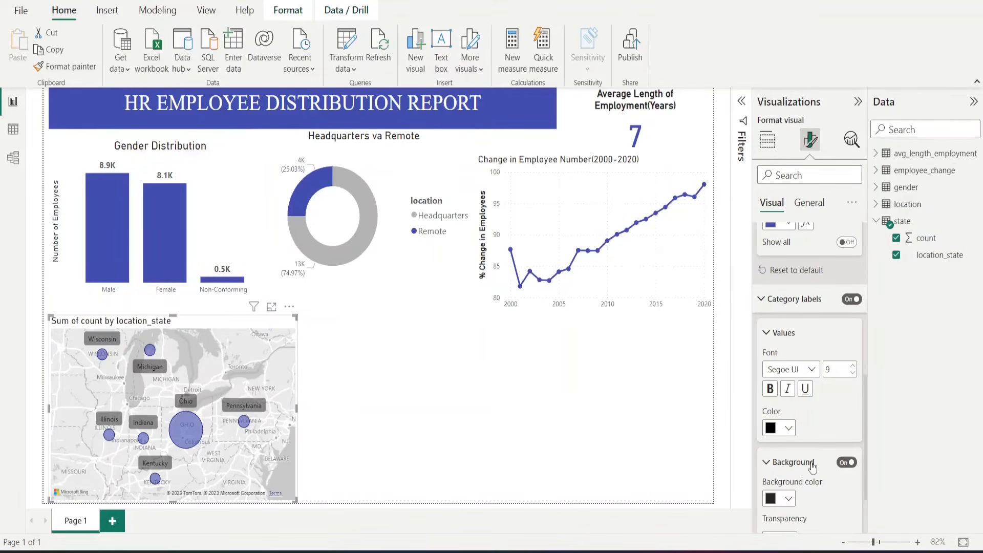
click(846, 463)
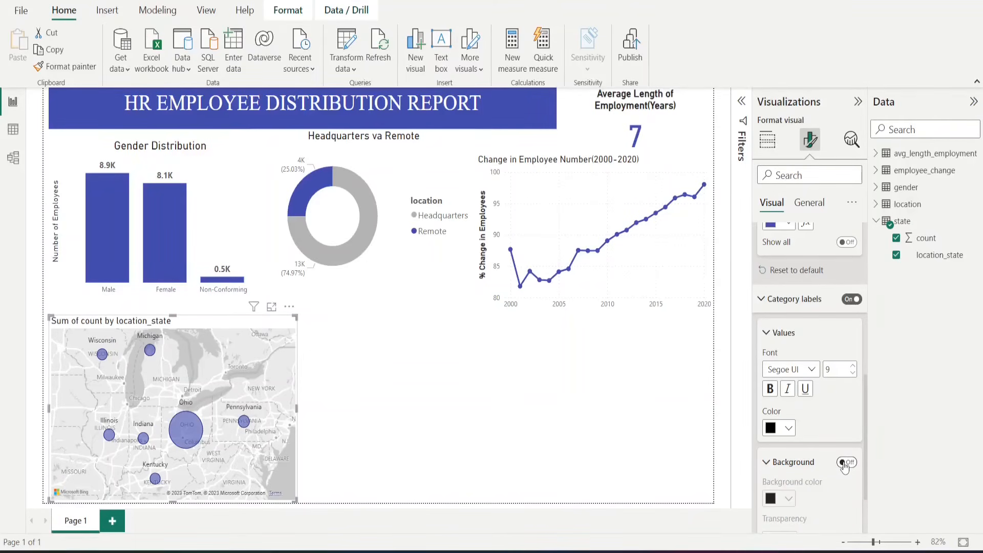
Make the state map's category labels bold and set their font size to 11.
click(770, 388)
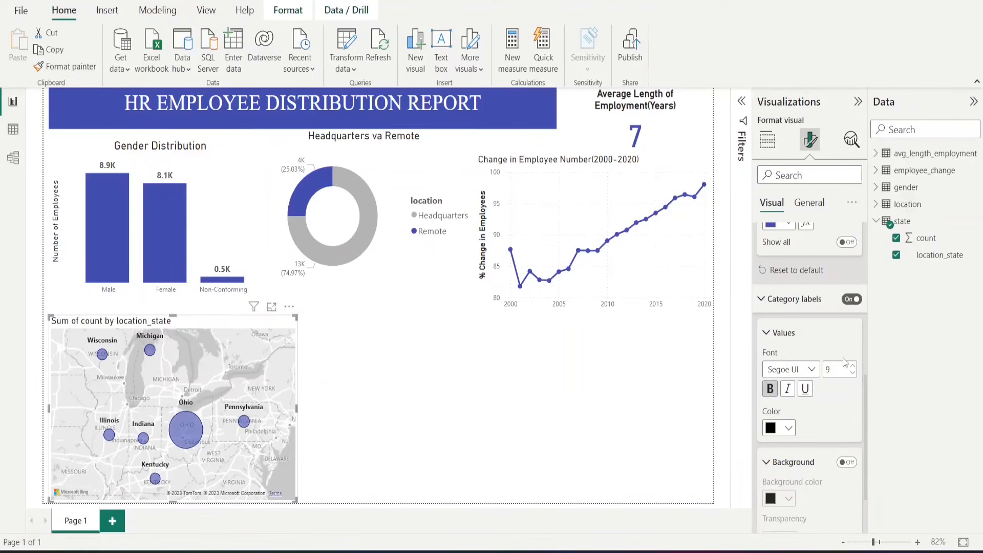
click(852, 366)
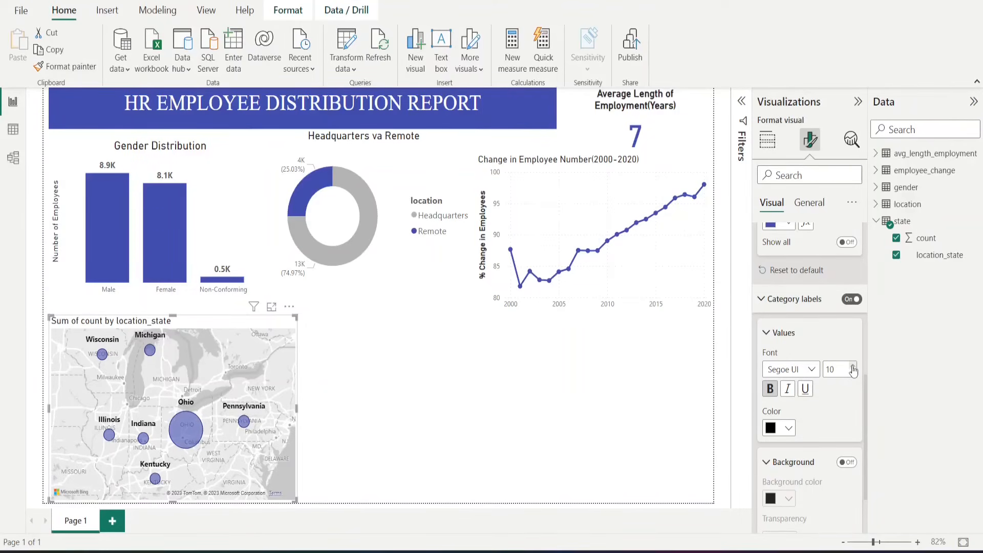
click(852, 366)
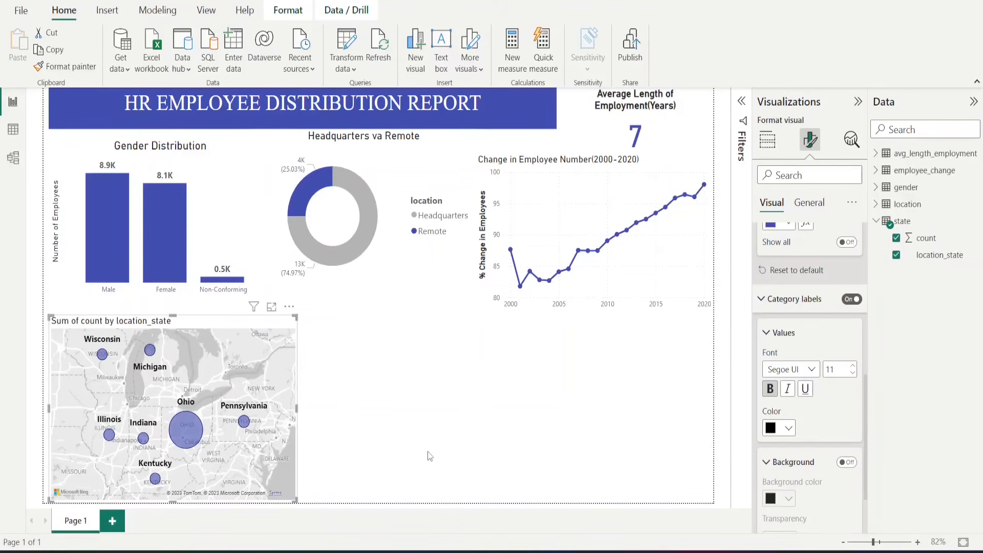
Change the state map's title to "Employees By State".
click(809, 205)
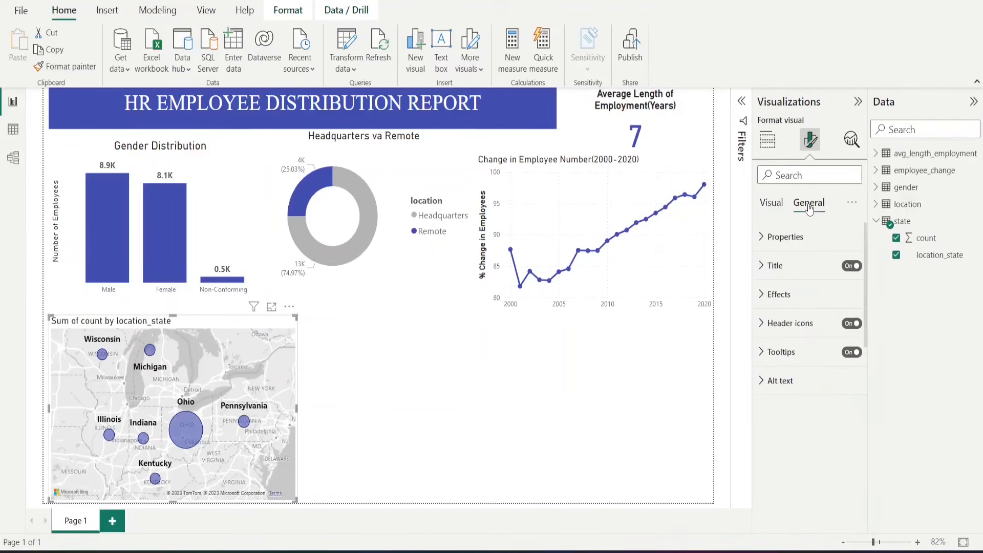
click(783, 266)
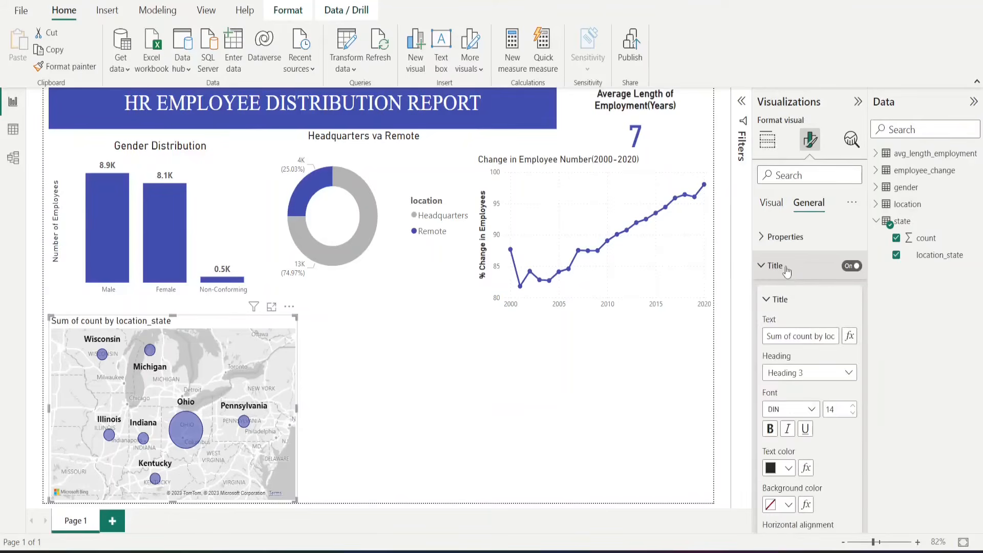
click(798, 333)
text(Em)
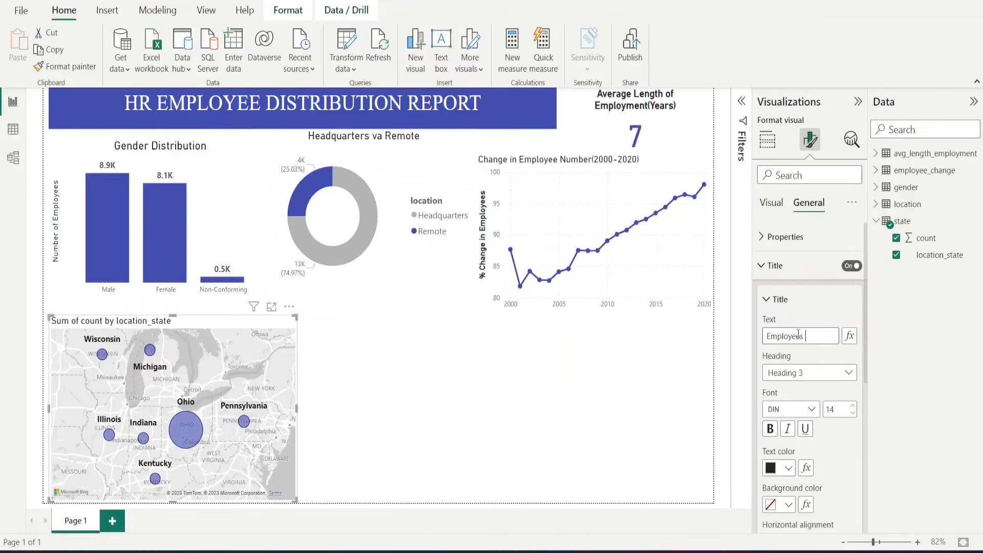
text(ployees)
key(Return)
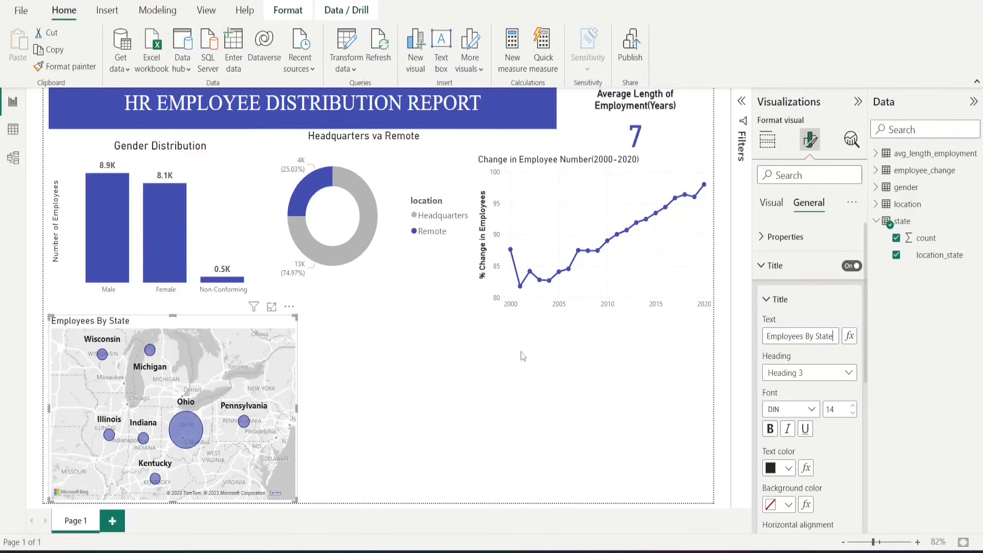
click(406, 413)
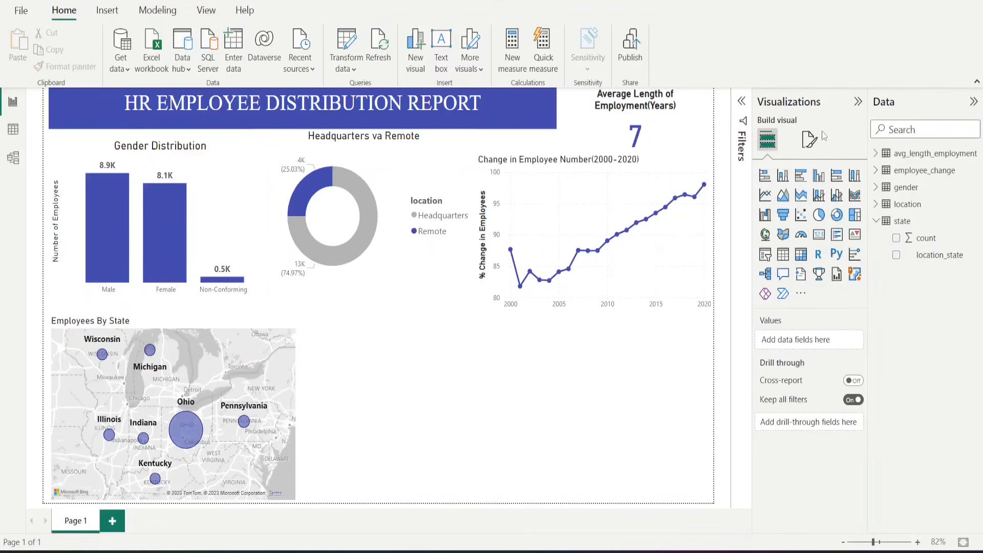
Centre the title of the state map horizontally.
click(203, 338)
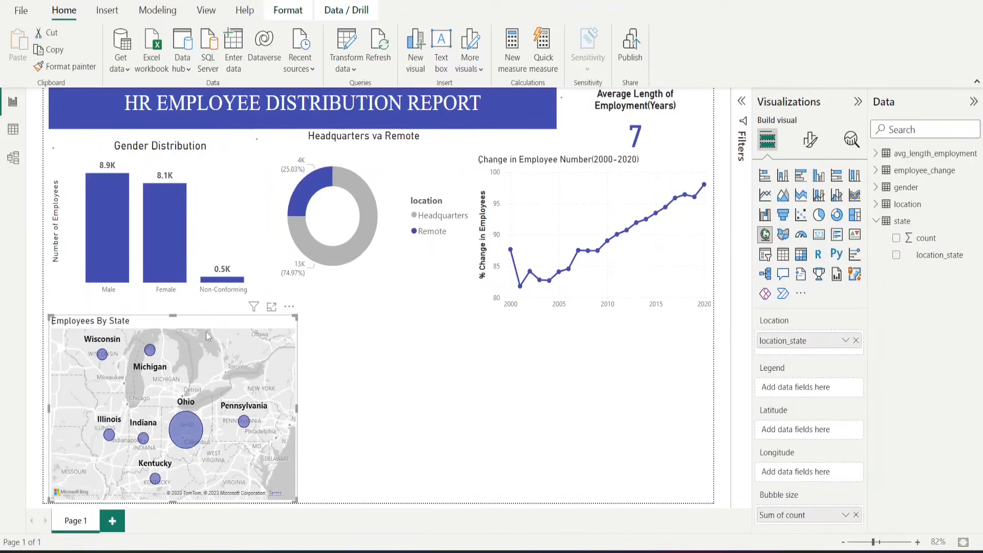
click(810, 147)
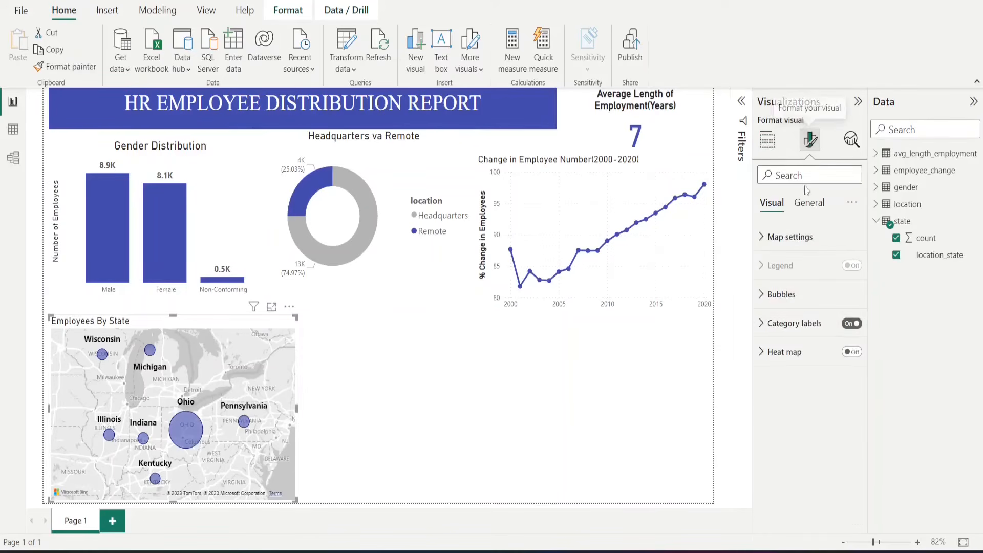
click(817, 203)
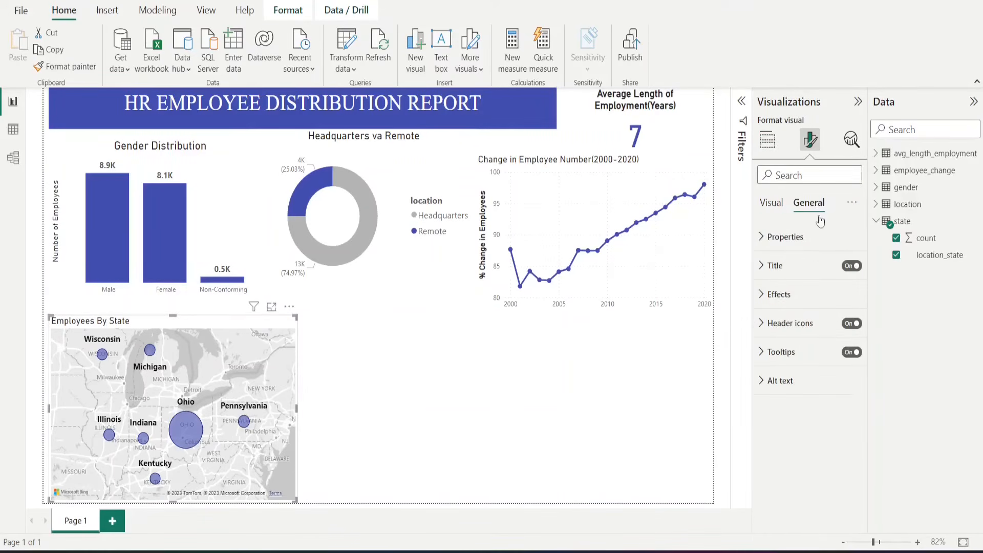
click(801, 263)
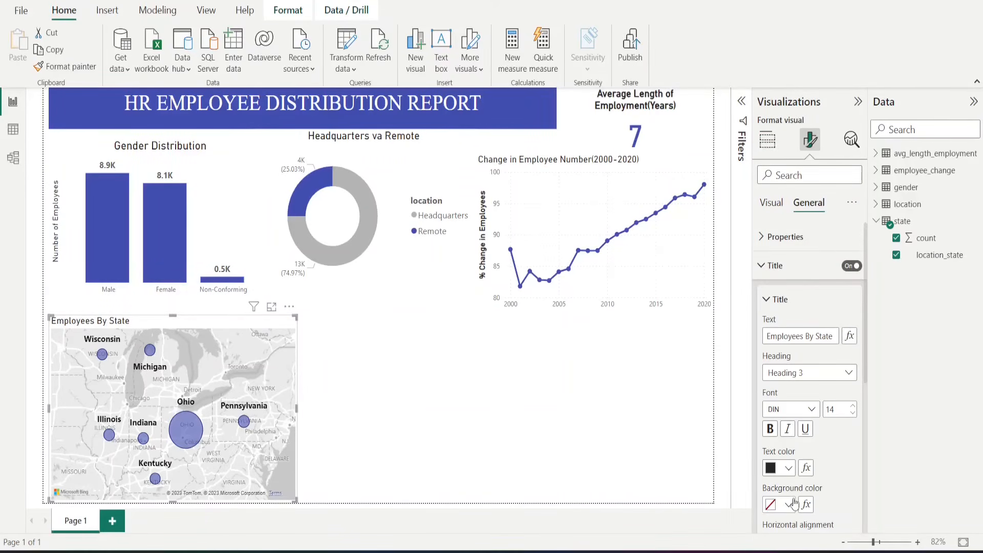
scroll(795, 499, down, 4)
click(791, 336)
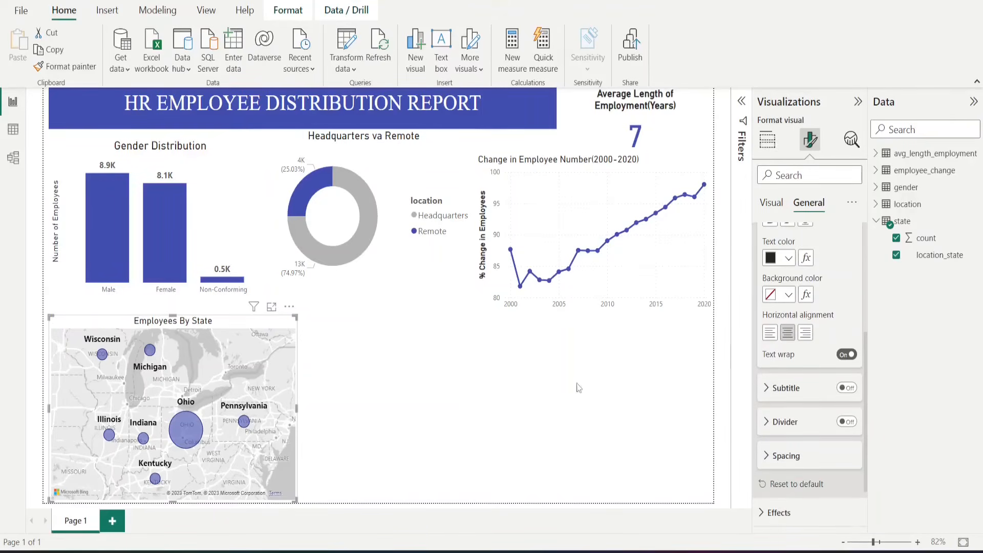
click(450, 425)
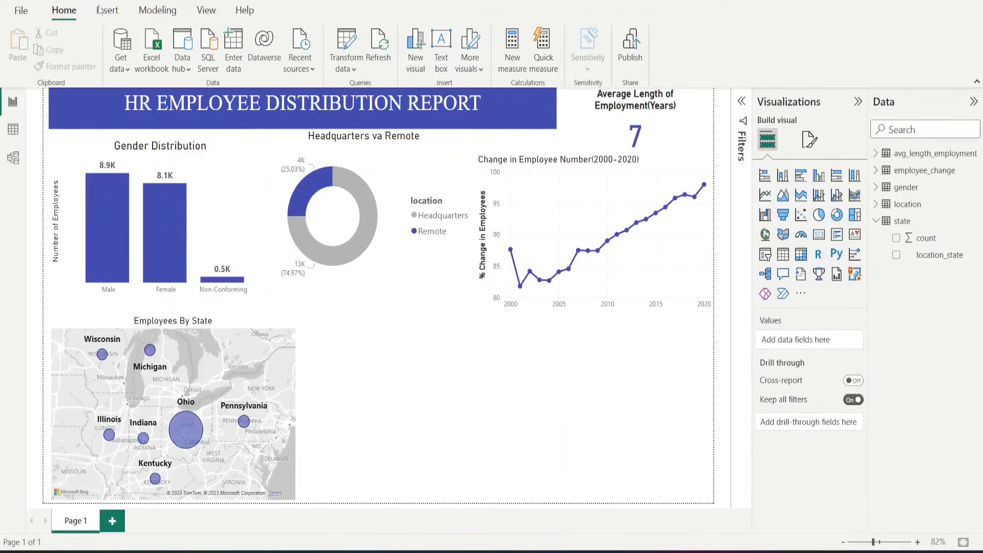
Import the race CSV file from the HR Data Analysis folder, load it into the report, and collapse the state table.
click(120, 65)
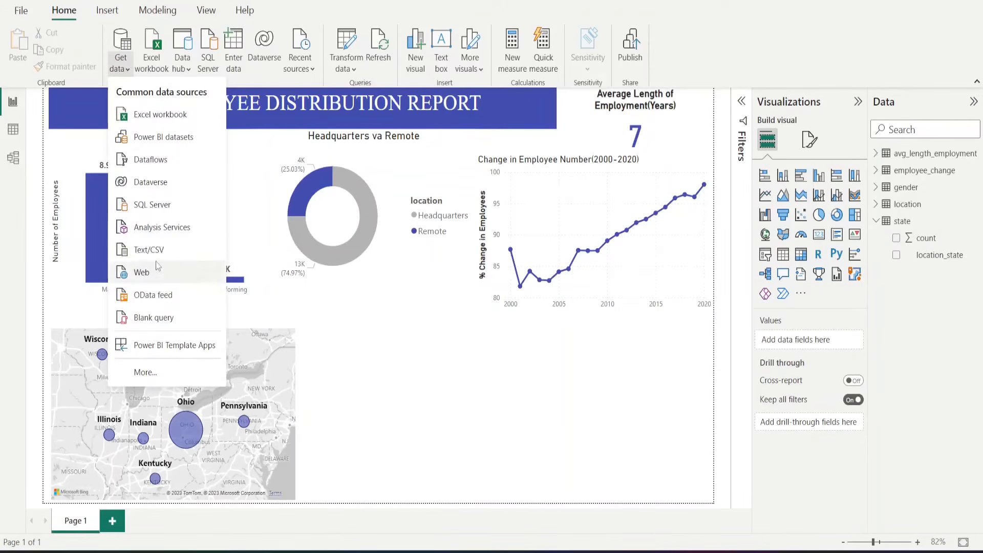
click(161, 258)
scroll(285, 215, down, 2)
click(180, 196)
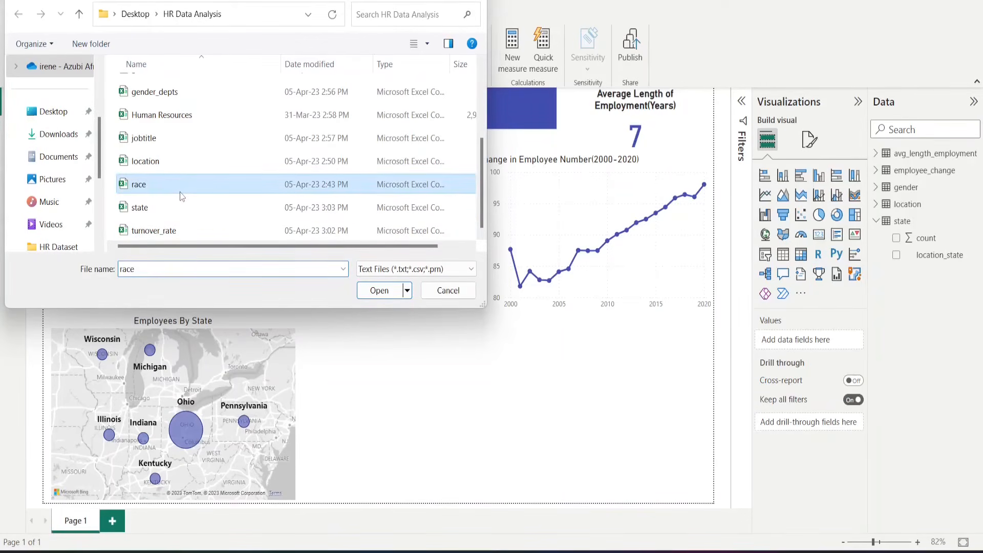
click(377, 289)
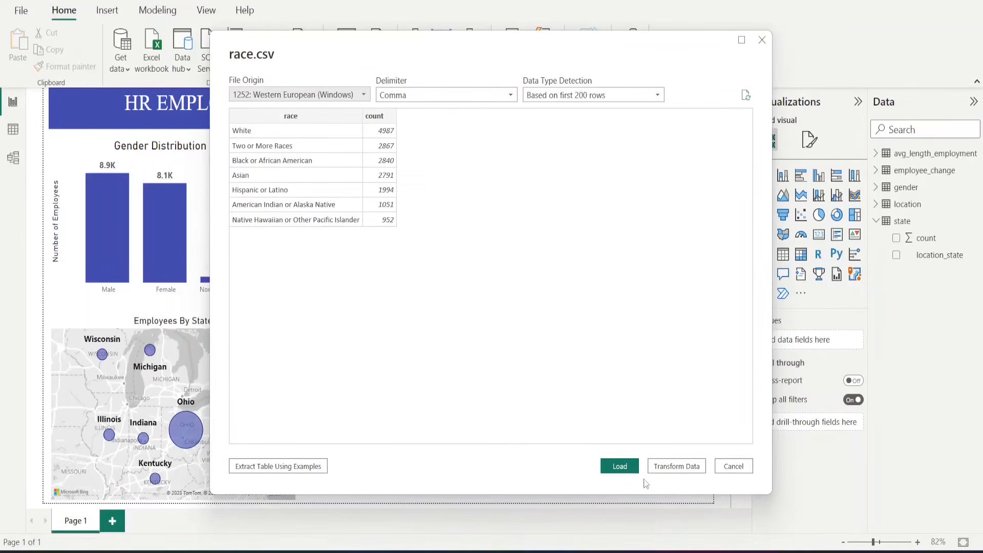
click(623, 466)
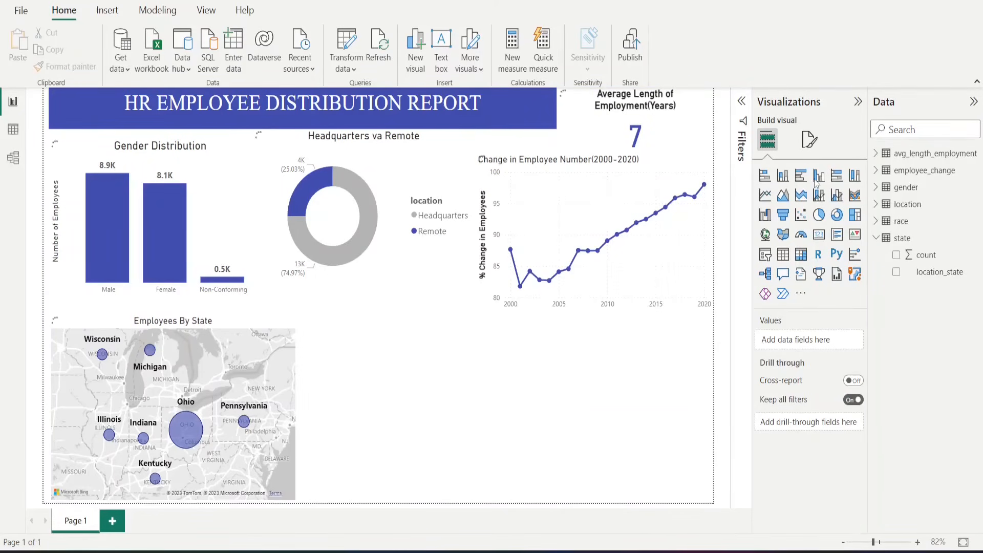
click(878, 239)
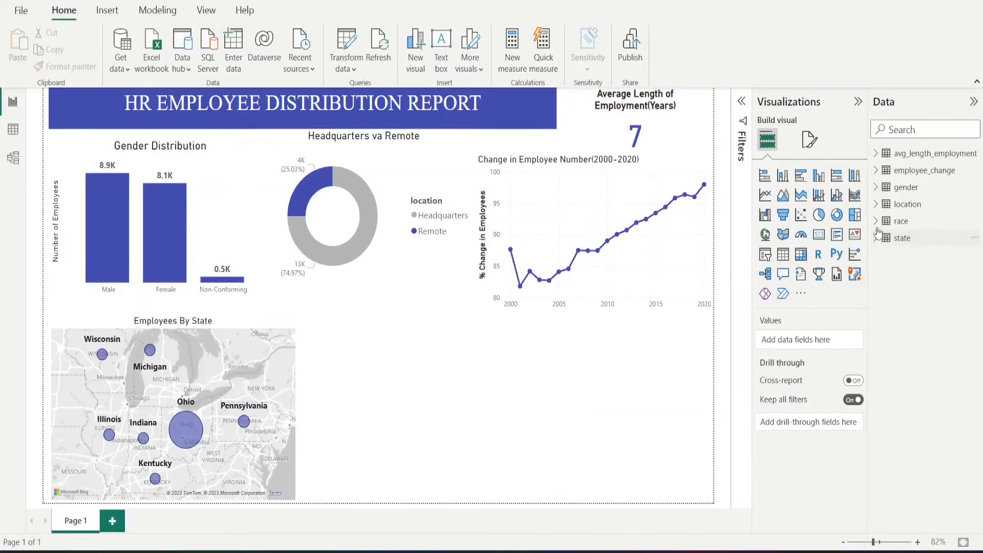
Insert a clustered column chart of count by race beside the state map, widened to the page's right edge.
click(875, 222)
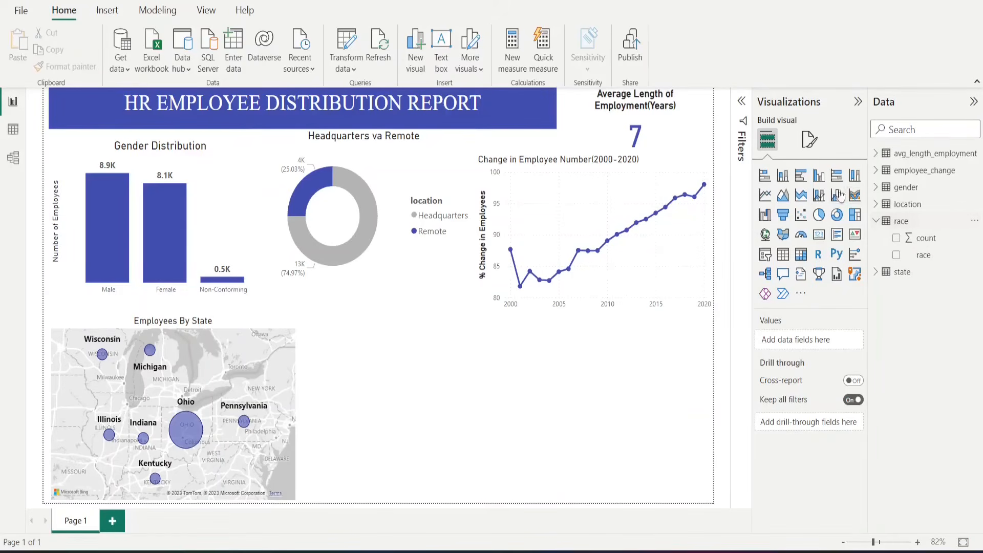
click(818, 176)
drag(475, 409, 713, 405)
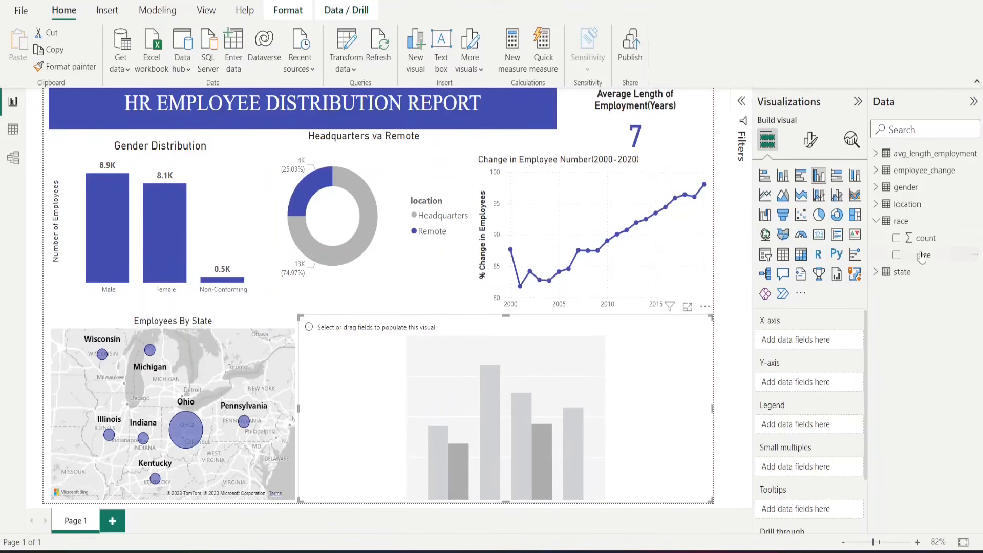
drag(898, 252, 817, 338)
drag(905, 239, 784, 393)
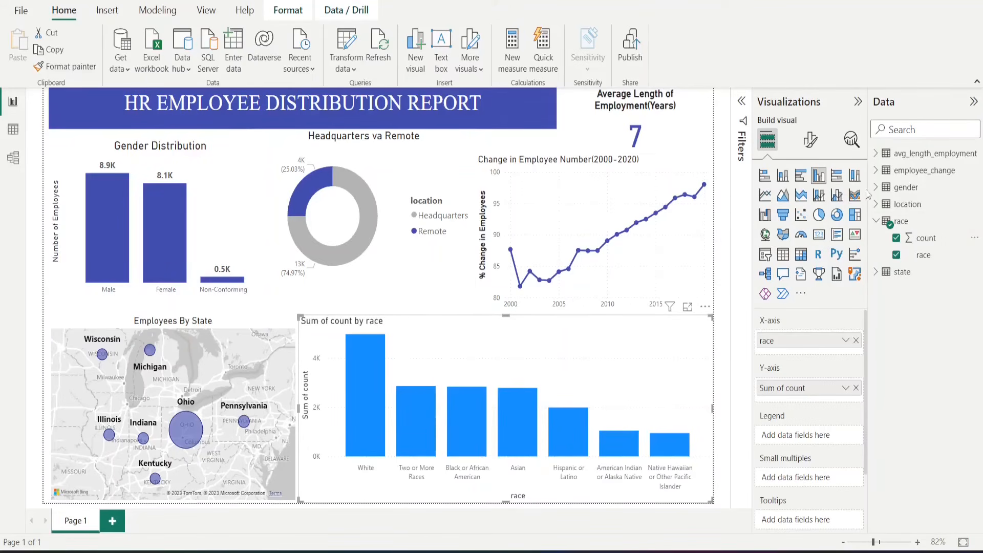
Change the race column chart's title to "Race Distribution".
click(807, 146)
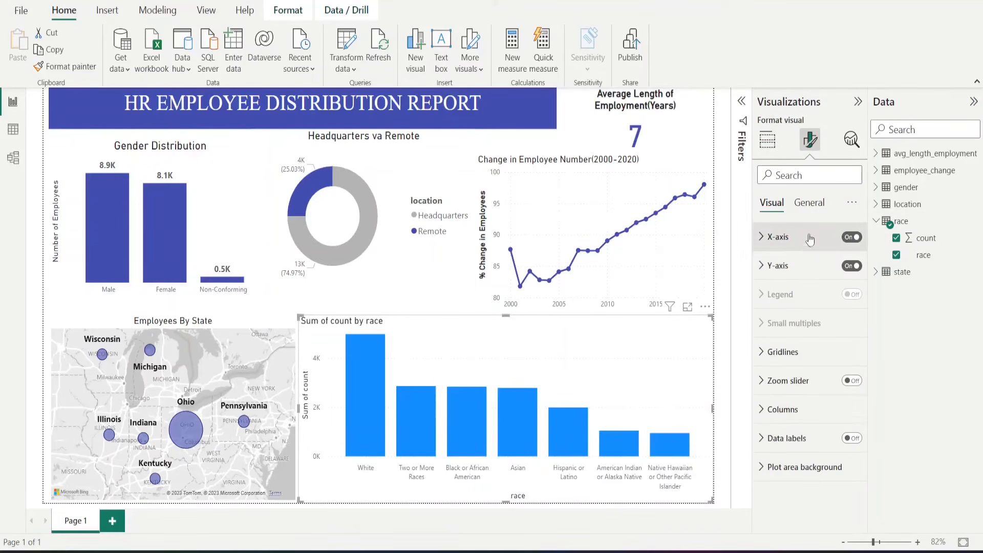
click(810, 207)
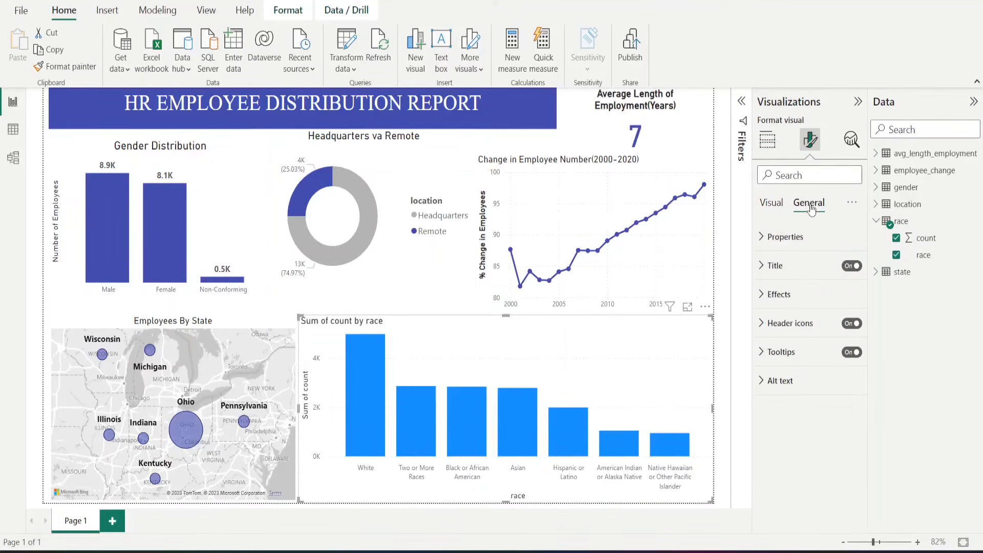
click(782, 268)
triple_click(788, 338)
text(Race )
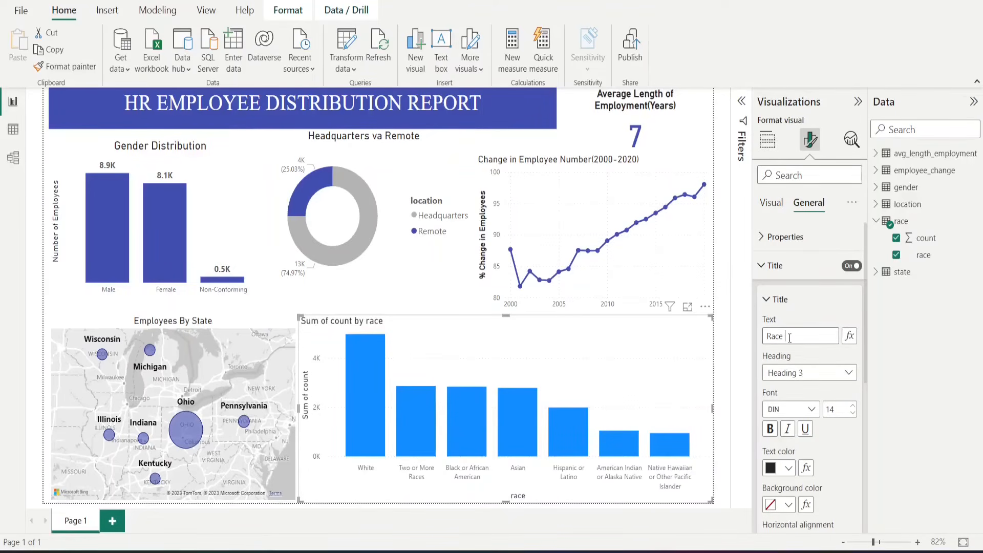
text(Distribution)
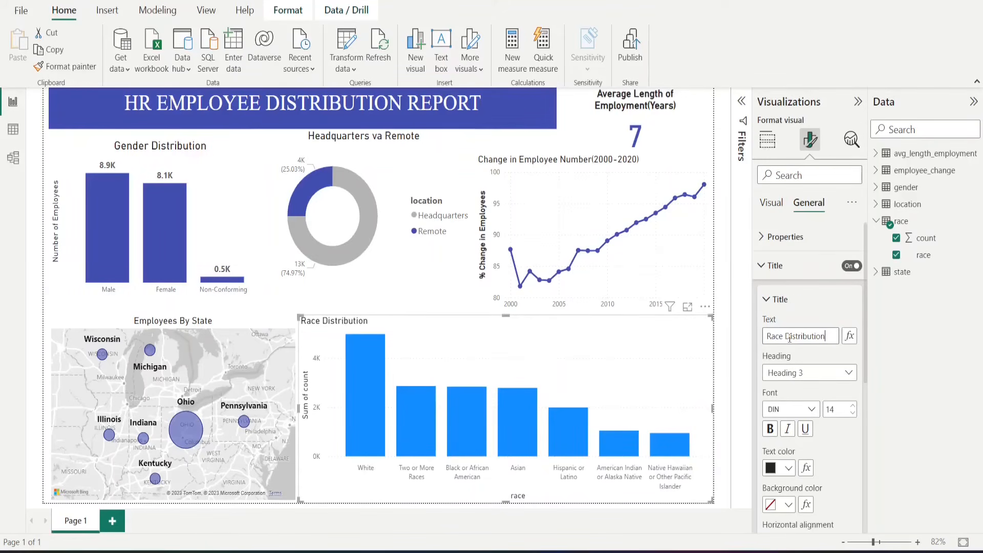
Set the race chart's title to font size 15 and centre it horizontally.
scroll(805, 388, down, 3)
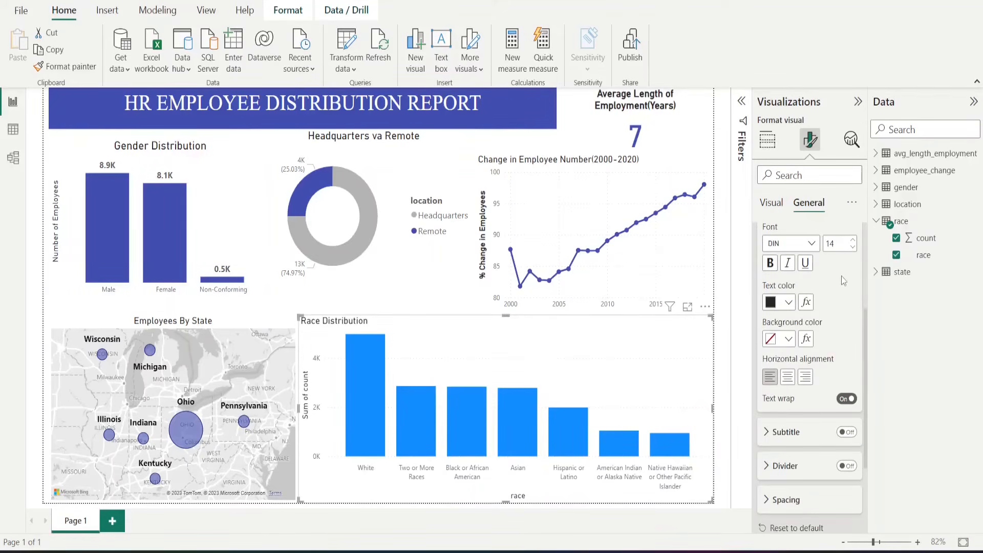
click(852, 241)
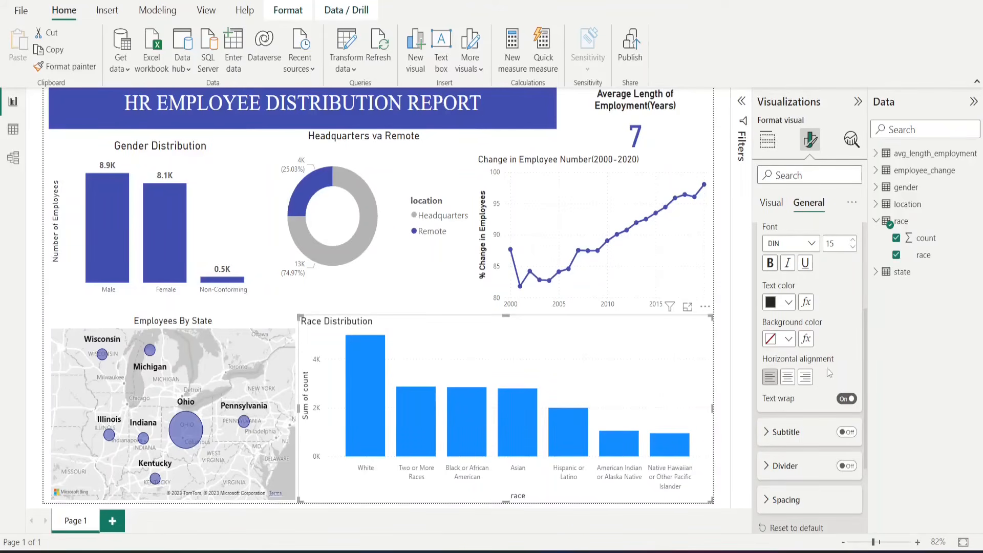
click(788, 377)
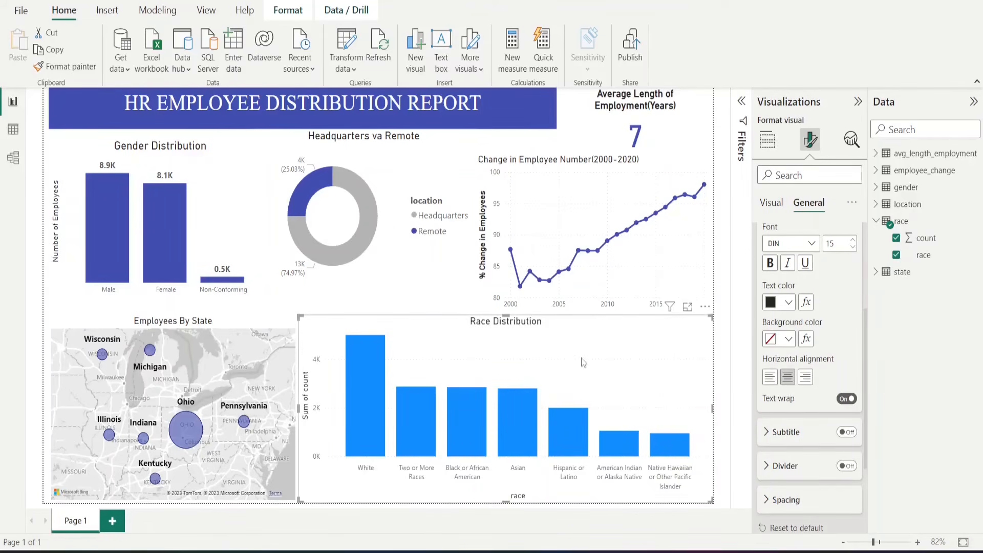
Turn on data labels for the race chart and colour its columns indigo to match the other visuals.
click(771, 203)
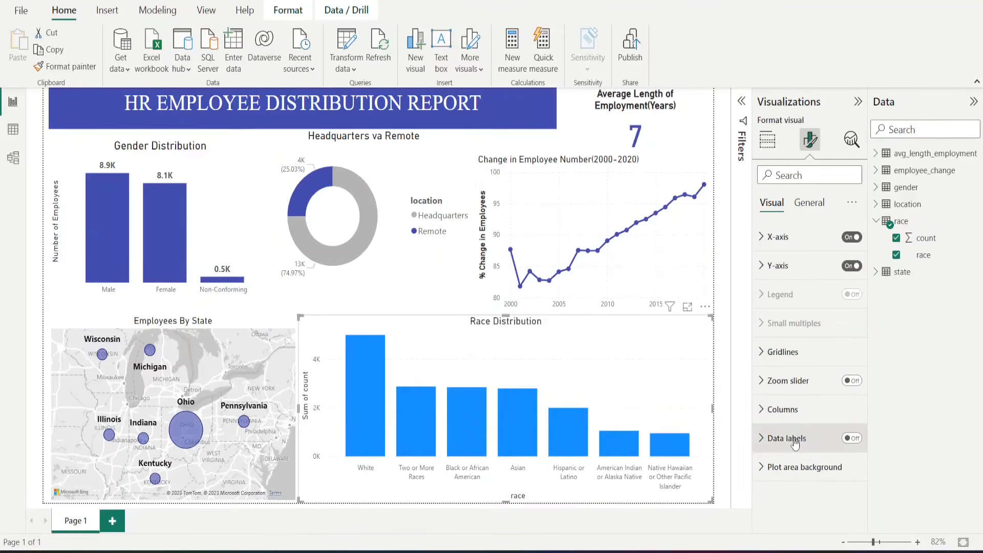
click(849, 438)
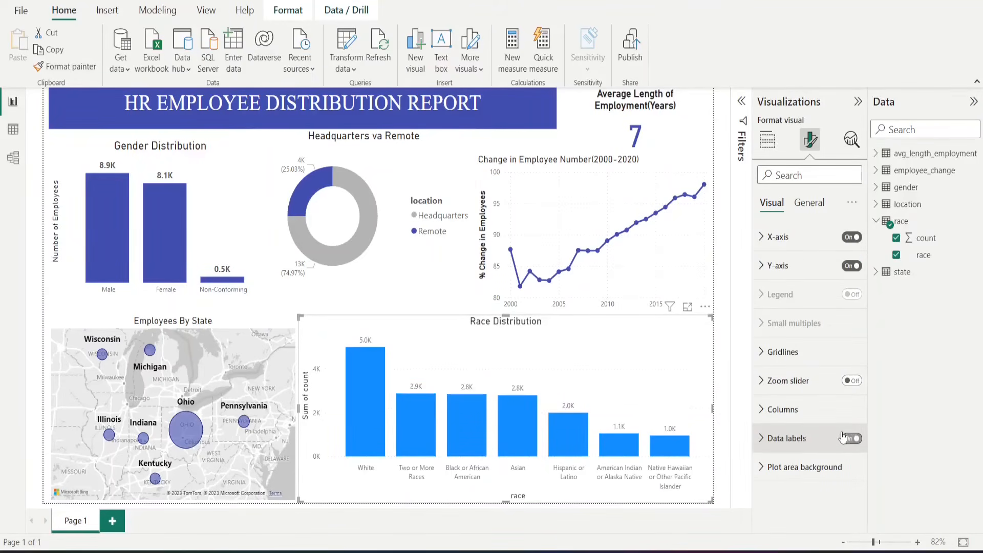
click(781, 411)
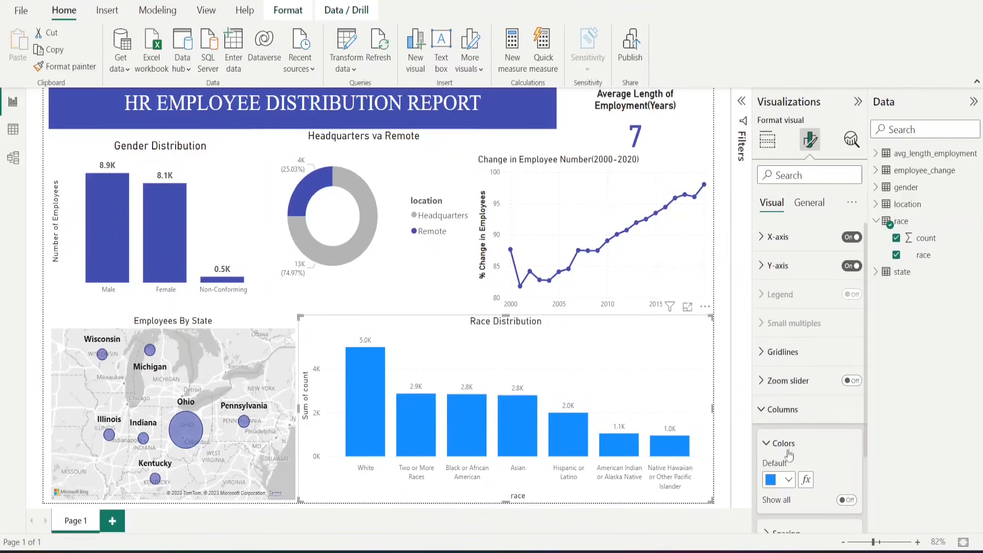
click(788, 480)
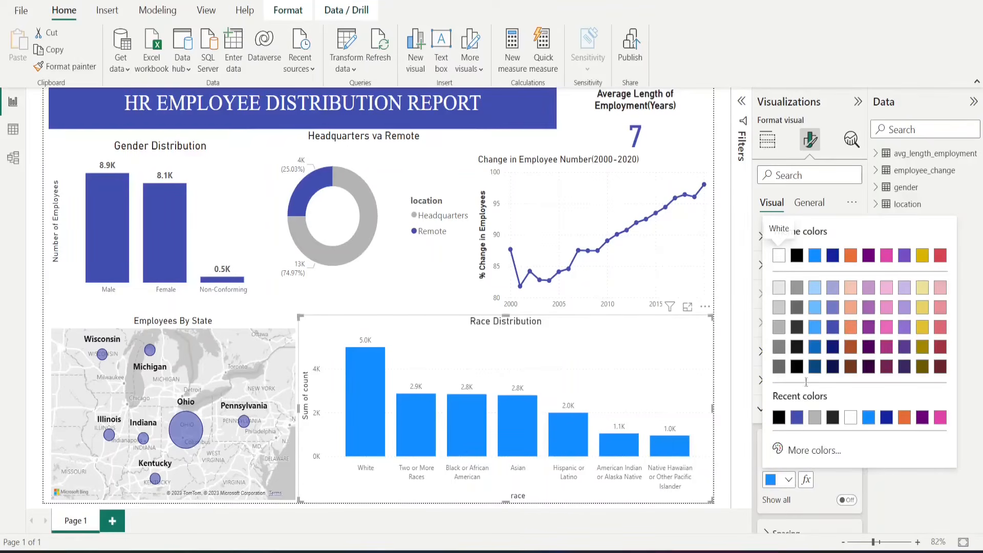
click(833, 329)
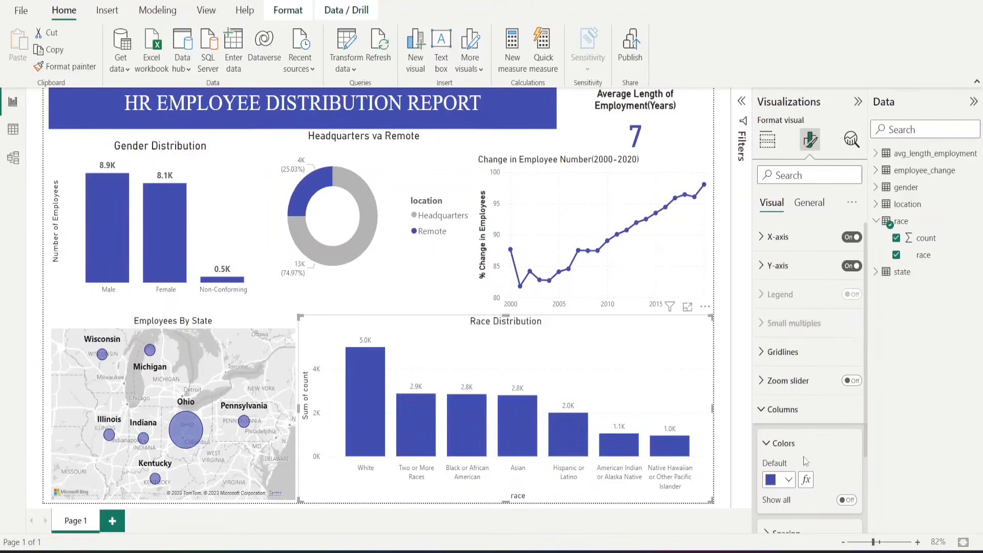
Position the race chart's data labels at Inside end and make their values bold at size 10.
scroll(805, 461, down, 2)
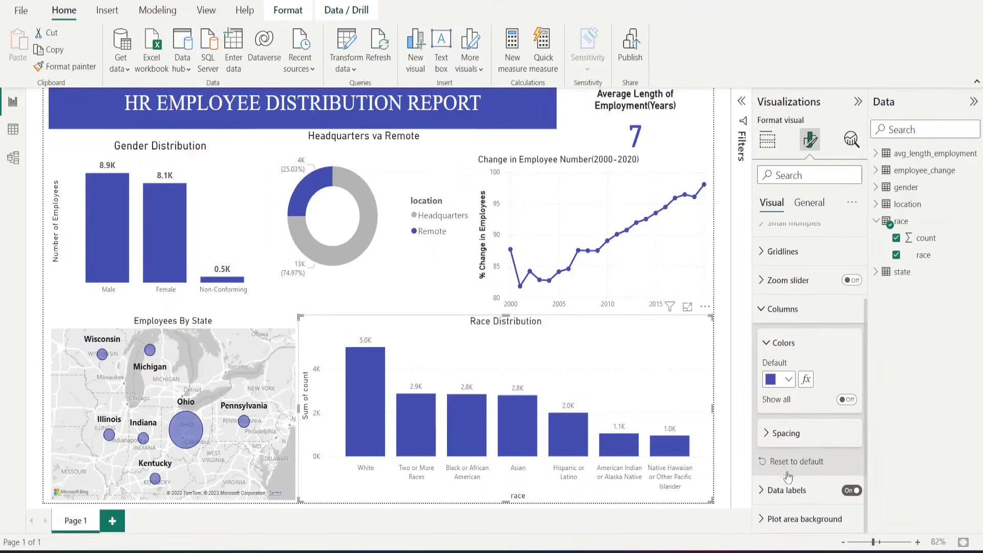
click(788, 489)
scroll(793, 493, down, 5)
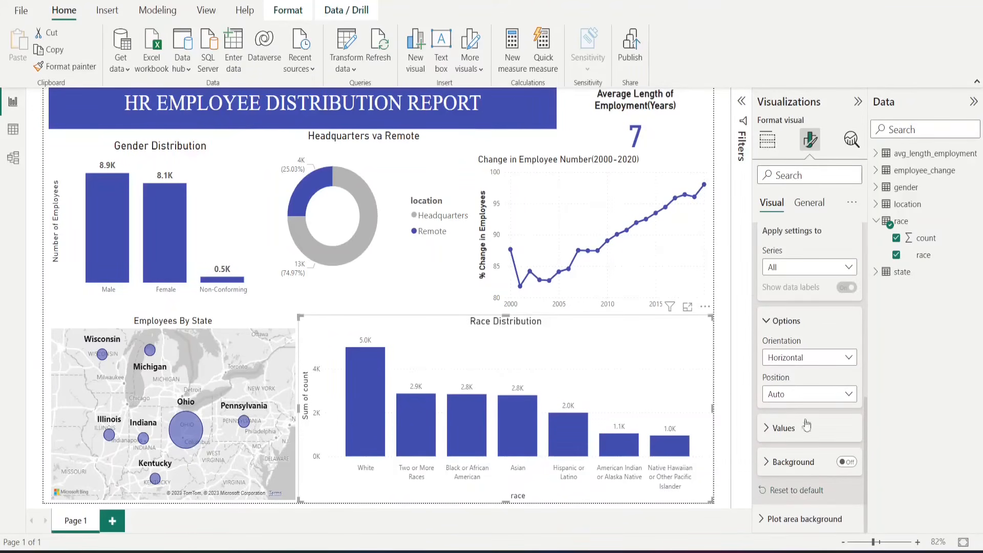
click(847, 396)
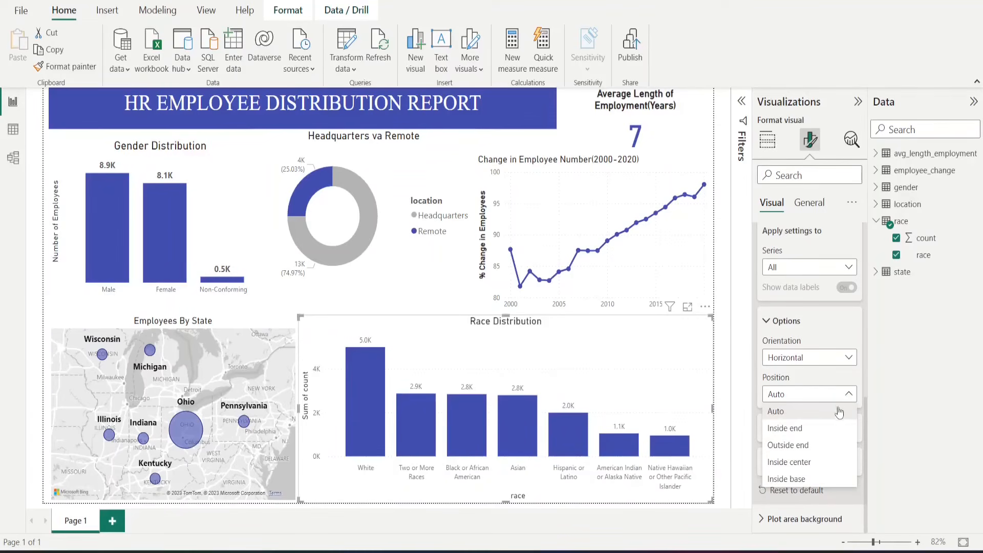
click(816, 435)
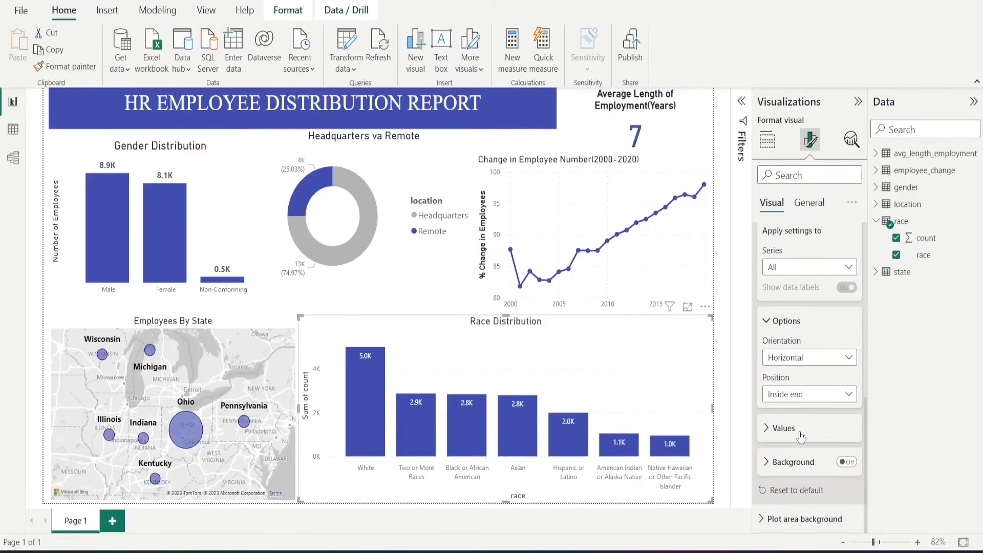
click(801, 431)
click(769, 483)
click(853, 463)
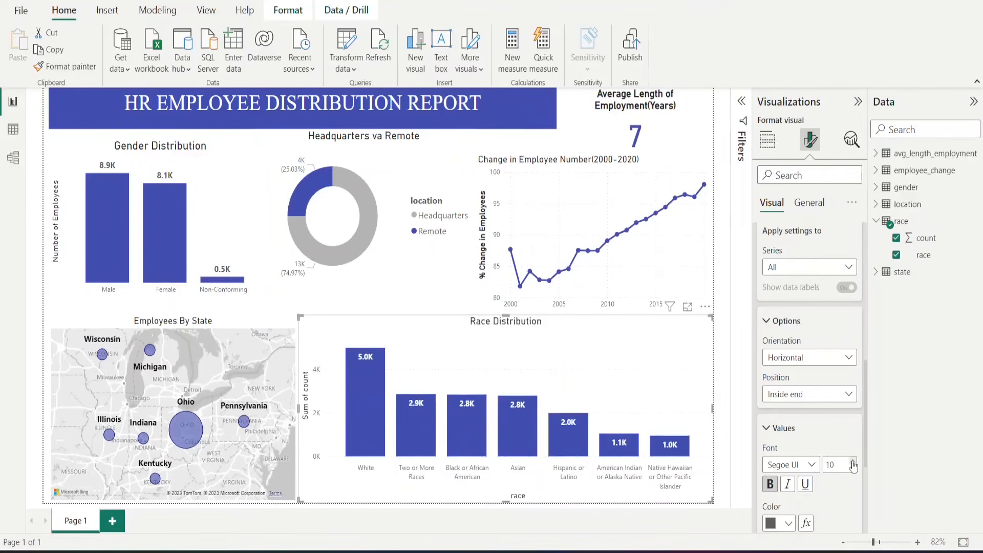
Hide the race chart's X-axis title and turn off its Y-axis values.
scroll(819, 314, up, 10)
click(791, 268)
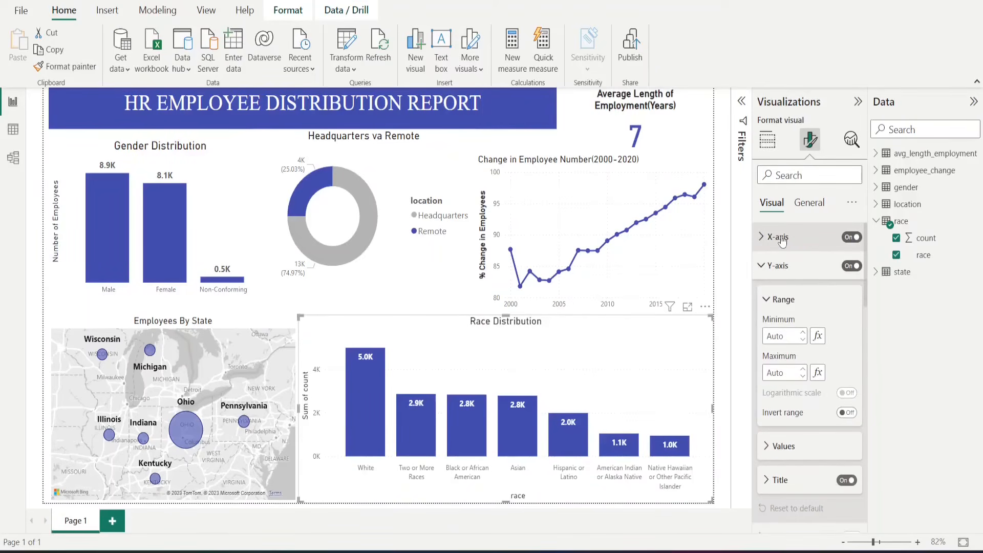
click(778, 237)
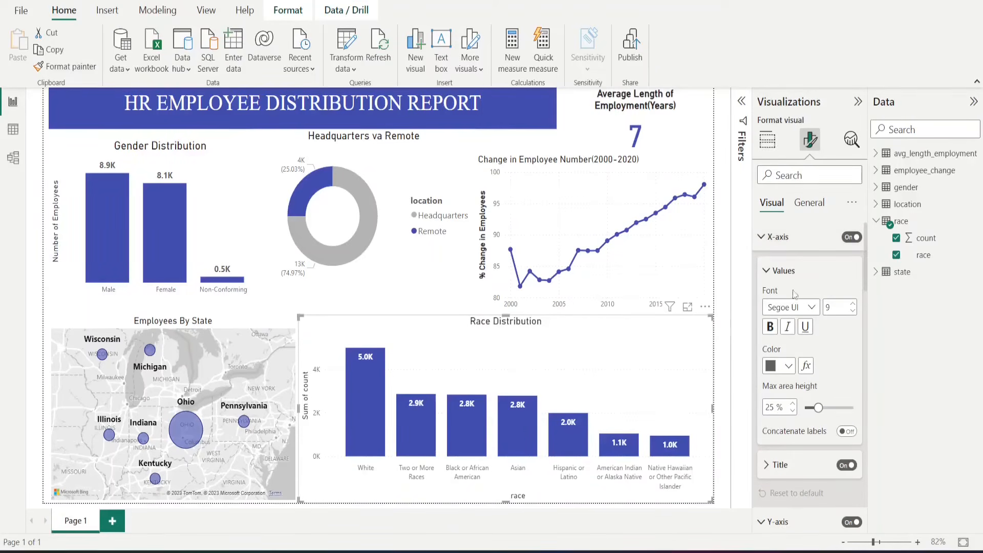
click(847, 465)
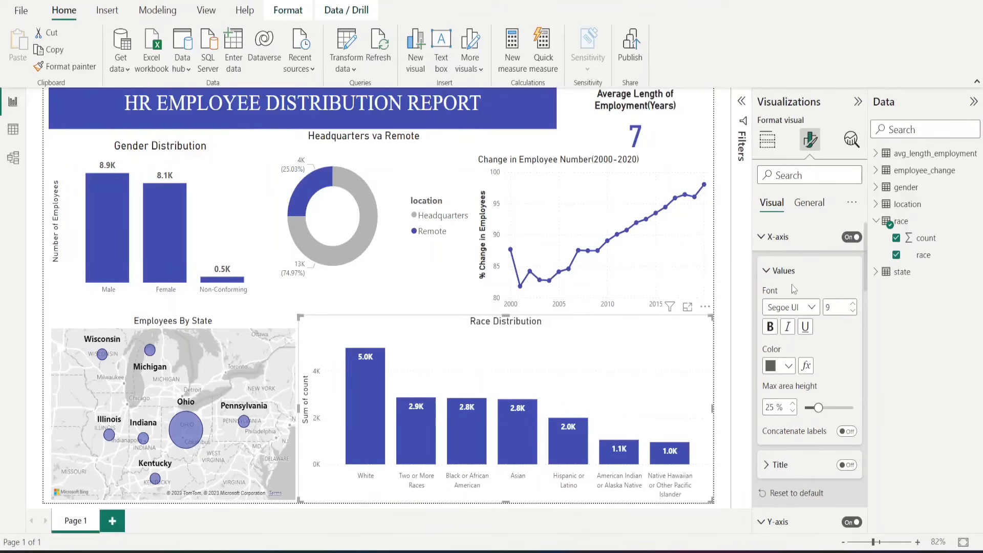
click(766, 246)
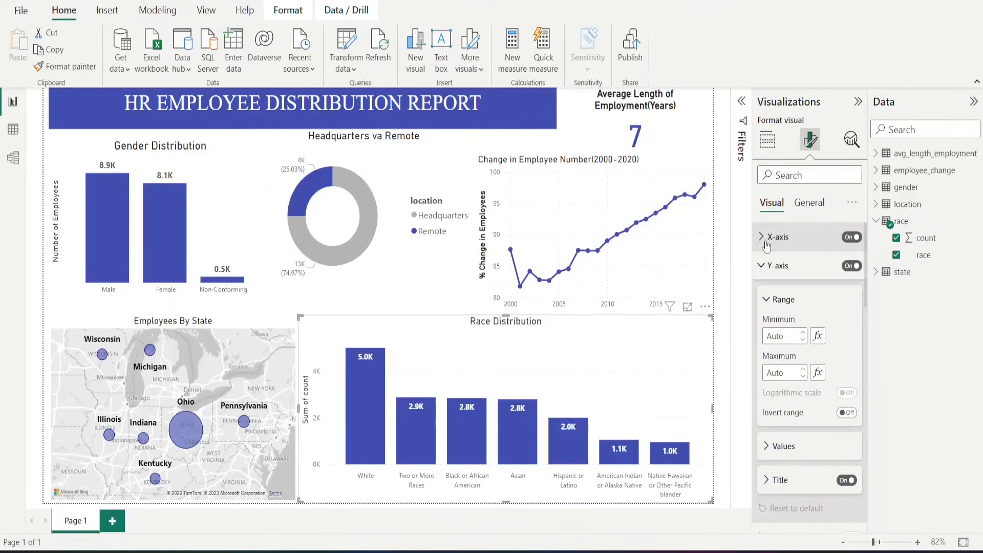
click(851, 266)
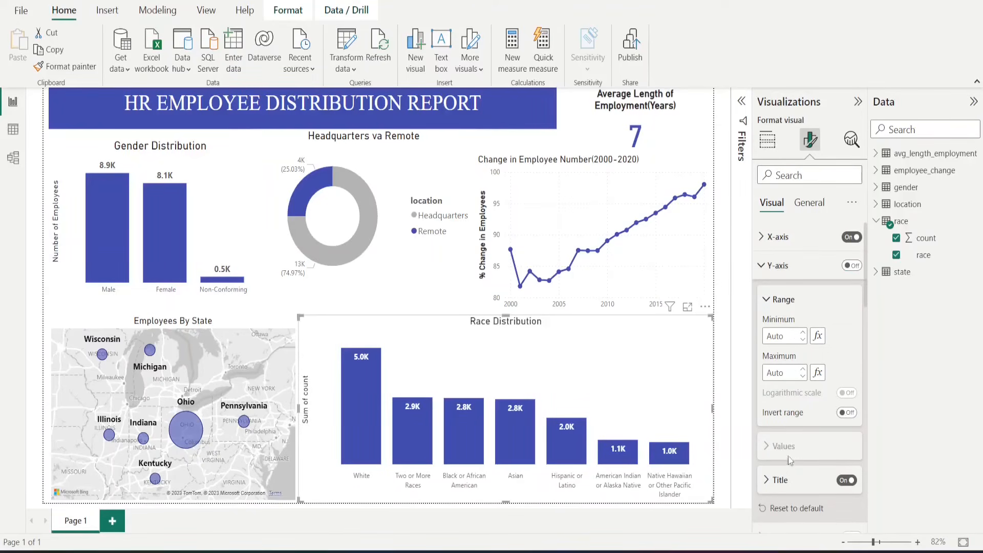
Change the race chart's Y-axis title to "Number of Employees".
click(788, 479)
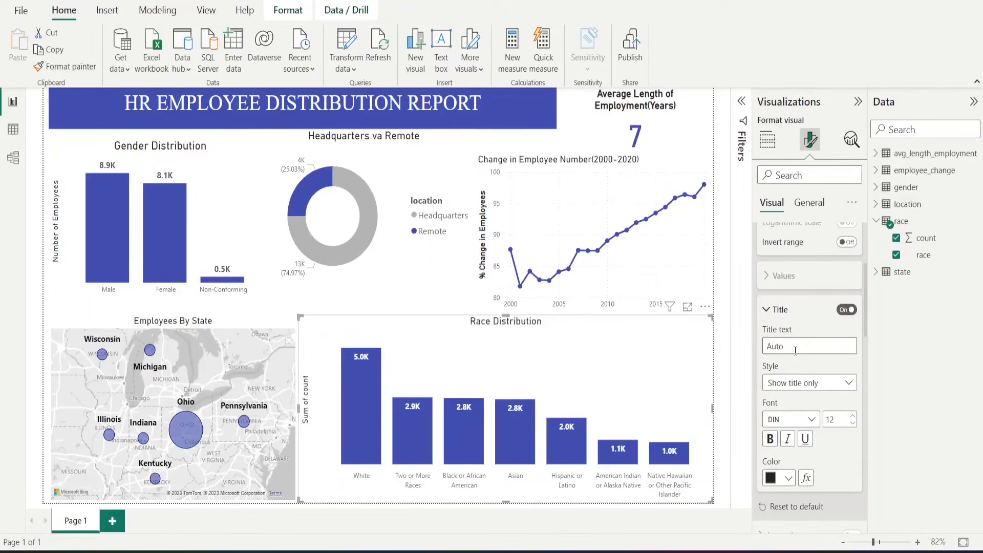
text(Number)
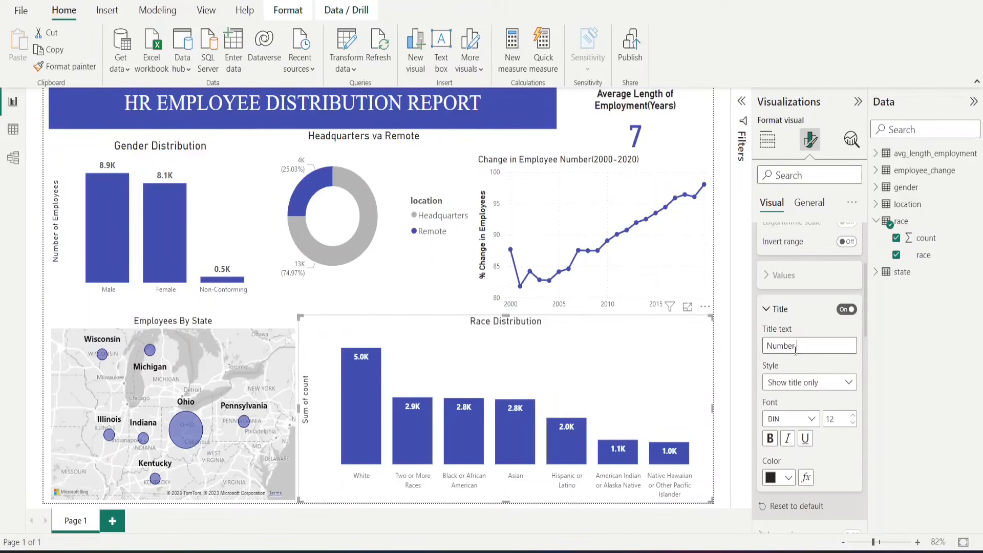
text( of Employees)
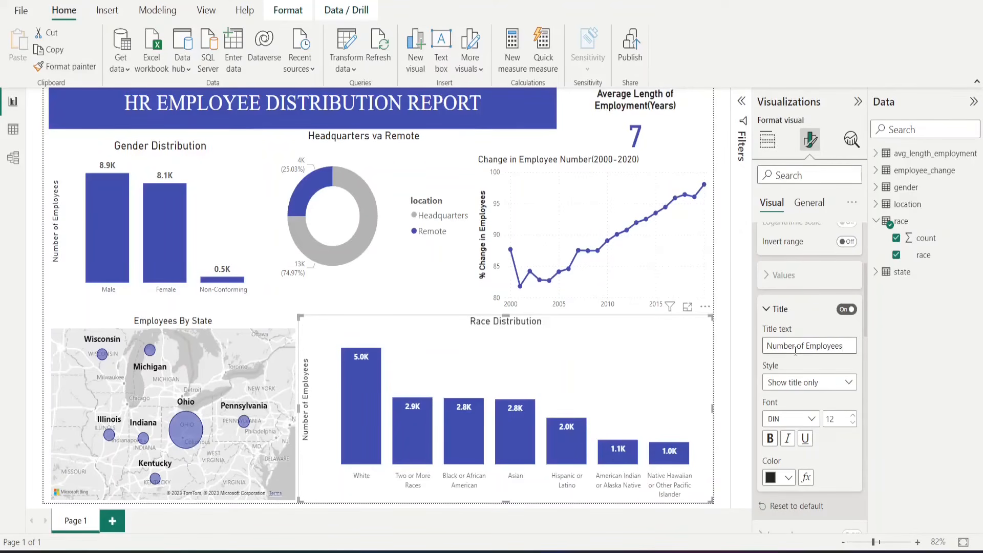
click(625, 395)
Add a second report page and load the age_group CSV file from the HR Data Analysis folder.
click(112, 521)
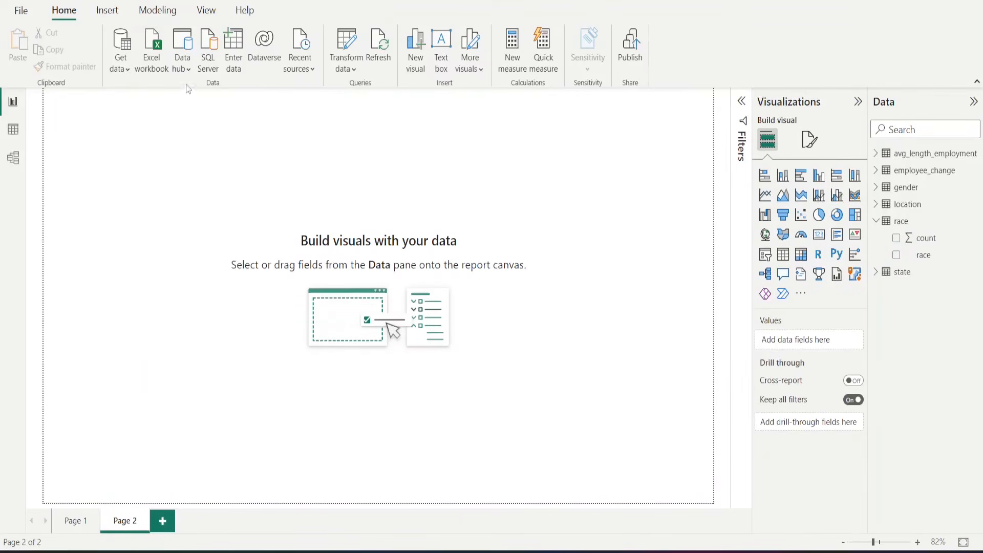
click(124, 68)
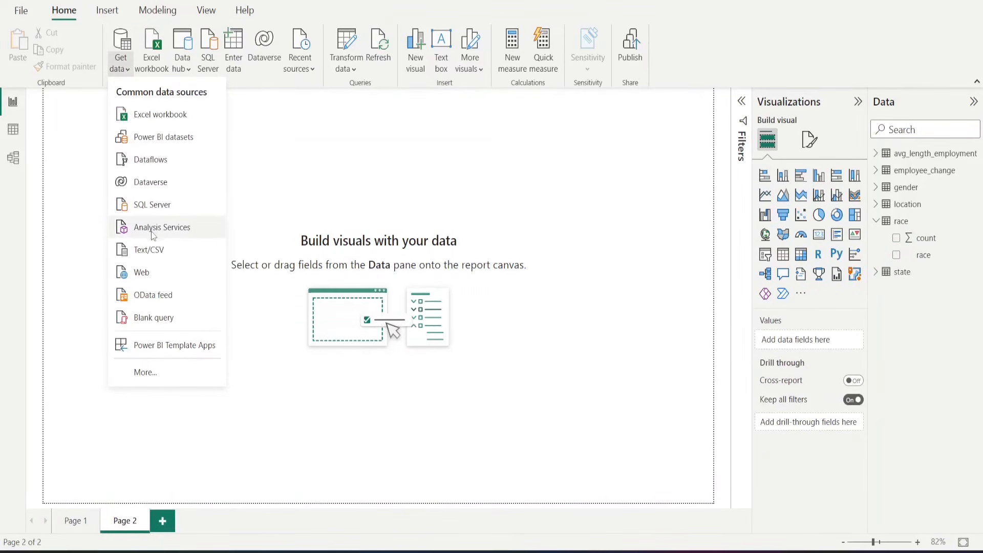
click(151, 250)
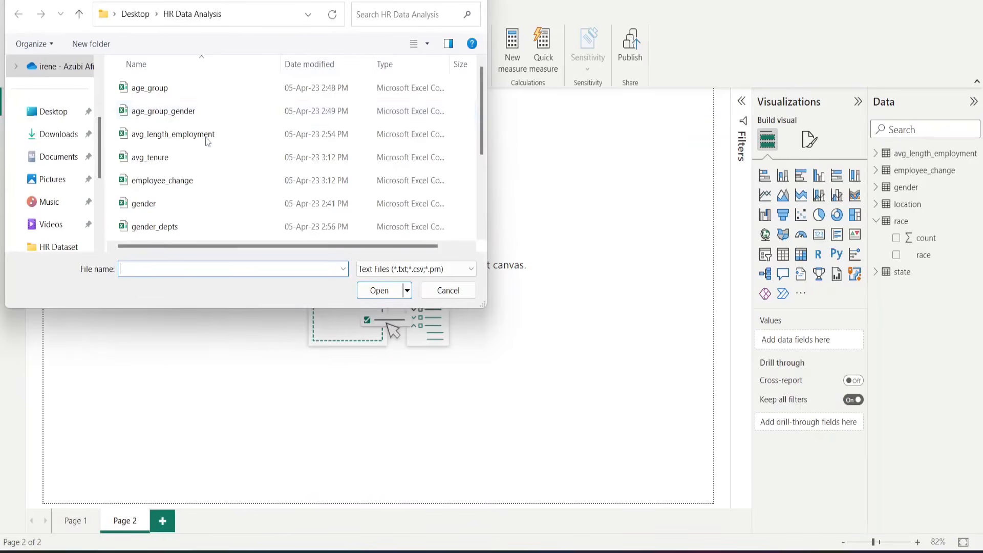
click(161, 93)
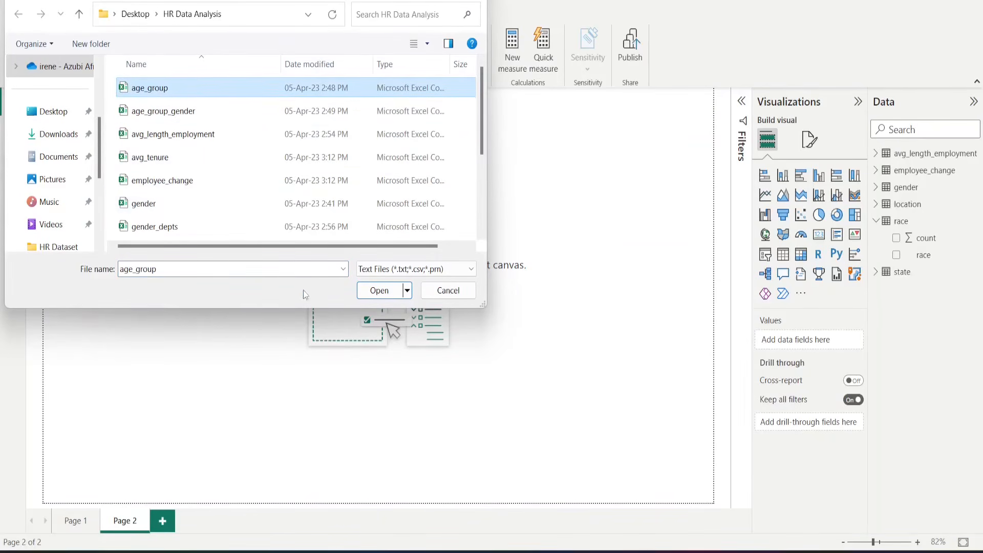
click(378, 291)
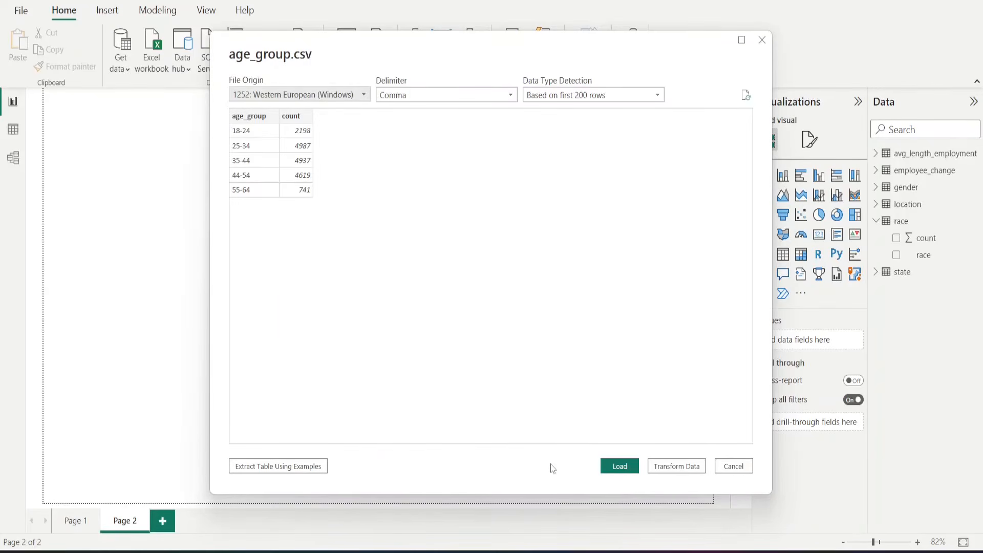
click(620, 465)
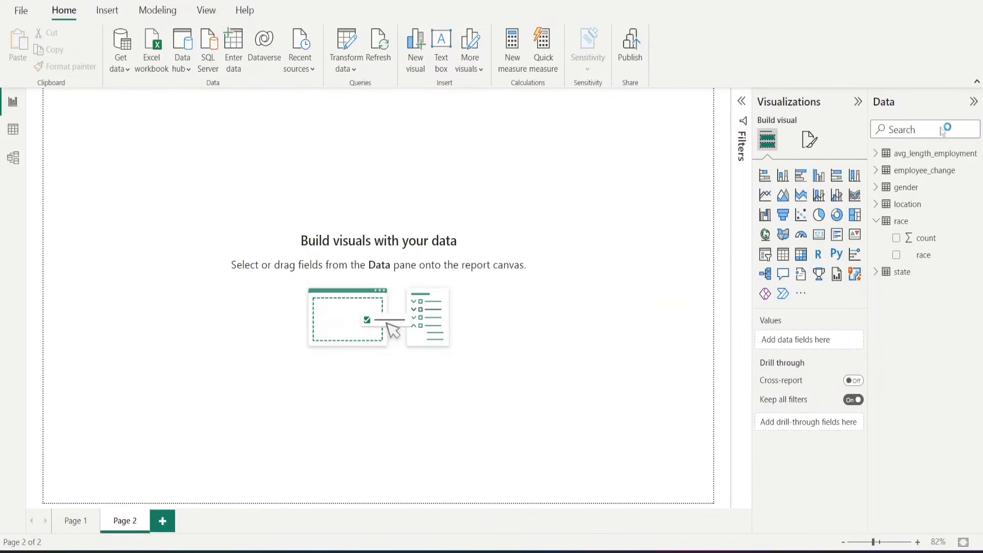
click(878, 242)
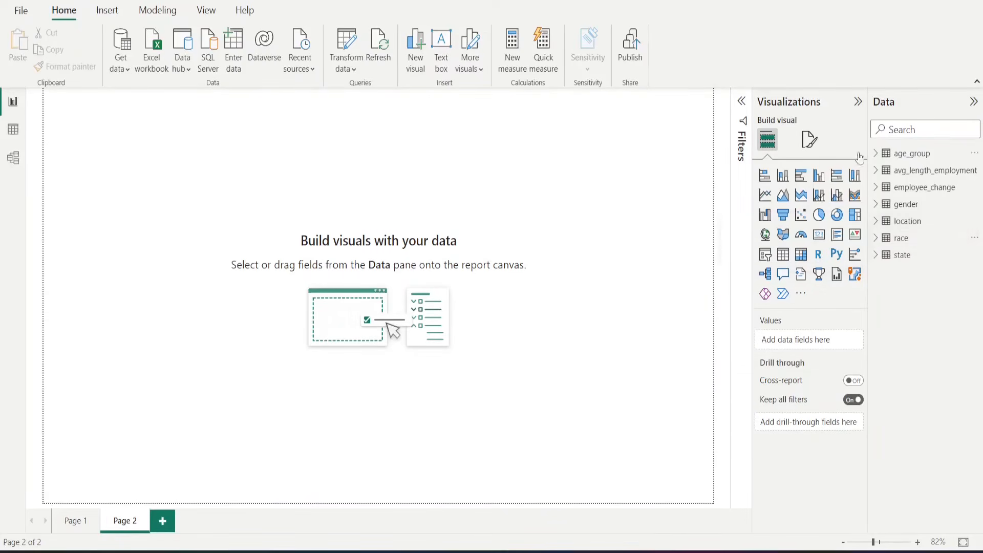
Insert a stacked column chart of count by age_group in the new page's lower-left corner, widened to over half the page.
click(783, 176)
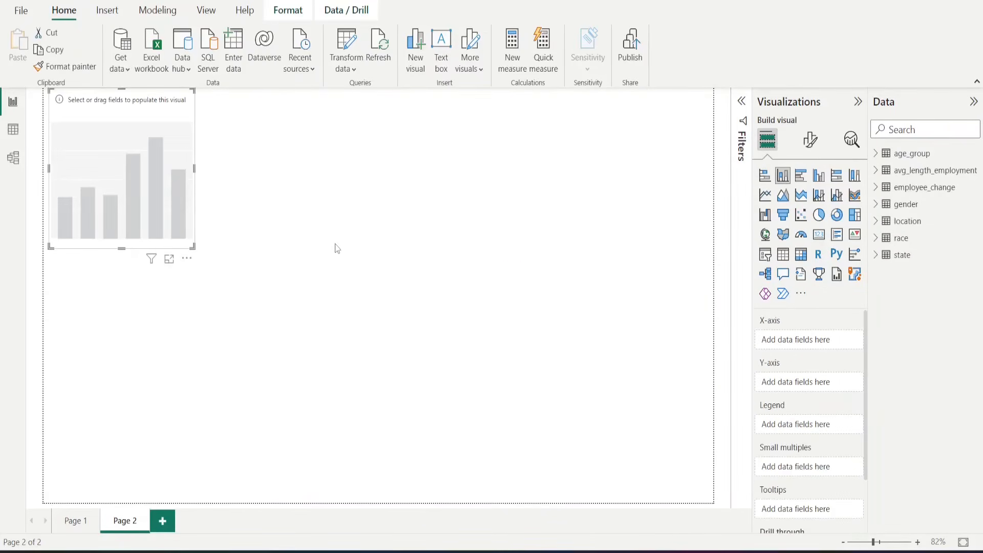
drag(133, 193, 121, 446)
drag(189, 422, 461, 414)
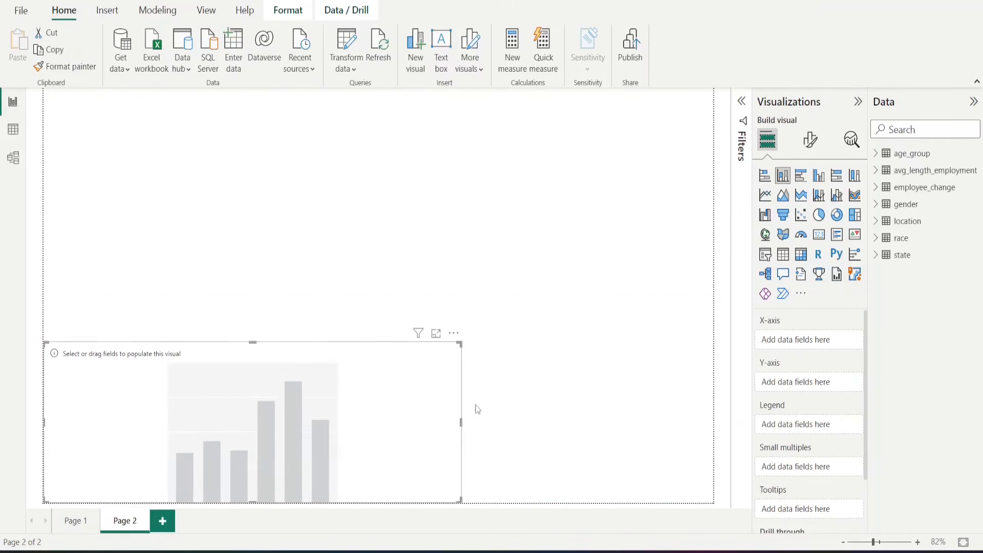
click(886, 154)
drag(901, 175, 788, 340)
drag(924, 187, 819, 394)
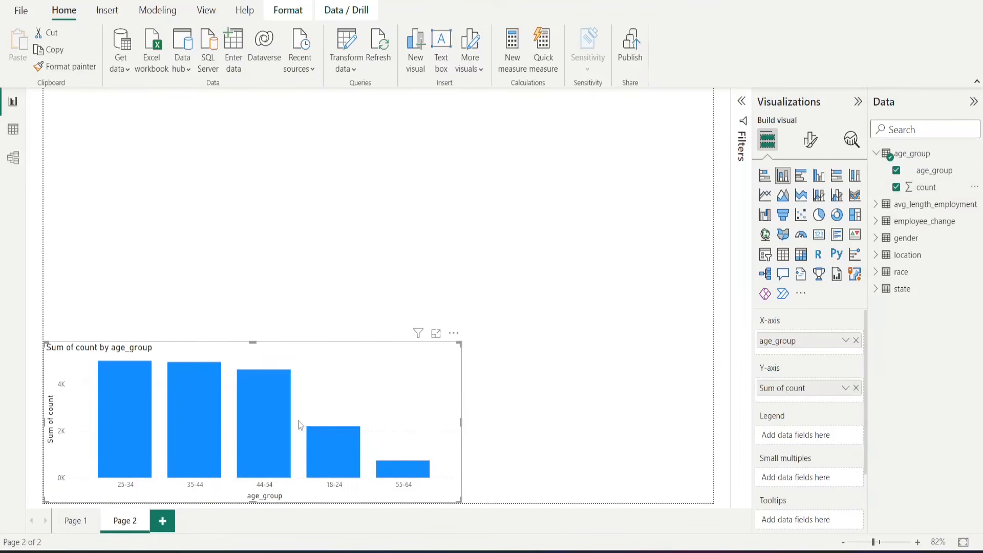
Colour the age group chart's columns indigo, like the charts on the first page.
click(815, 146)
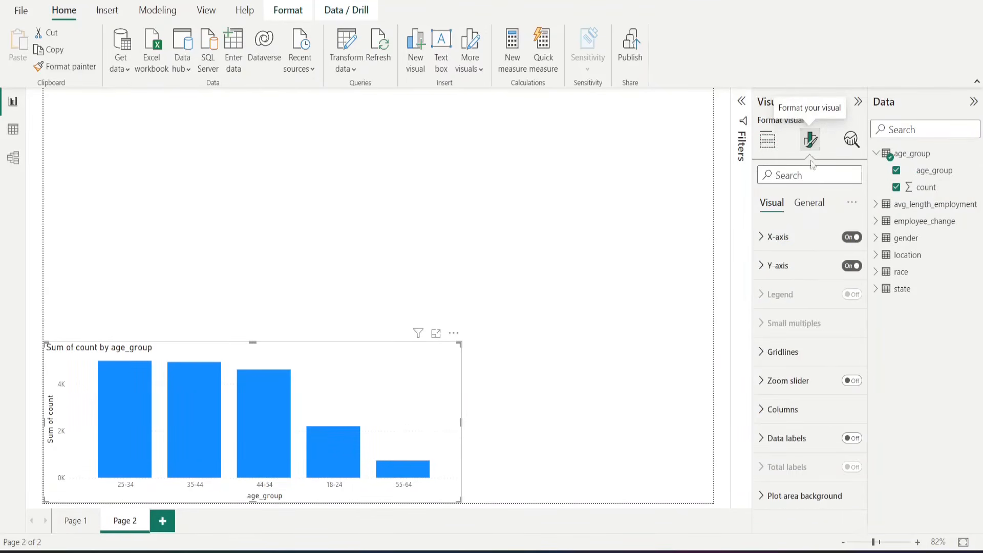
click(788, 421)
scroll(789, 425, down, 3)
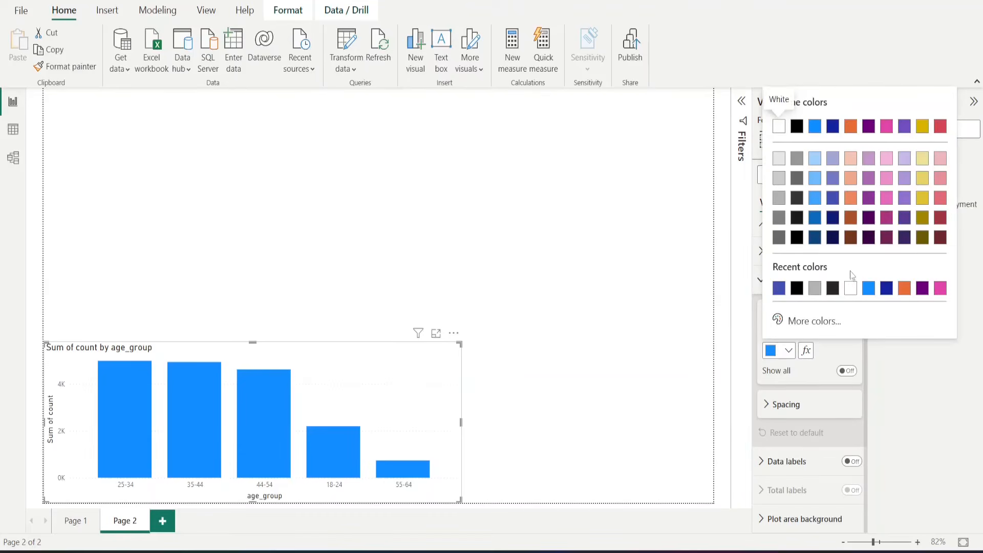
click(832, 198)
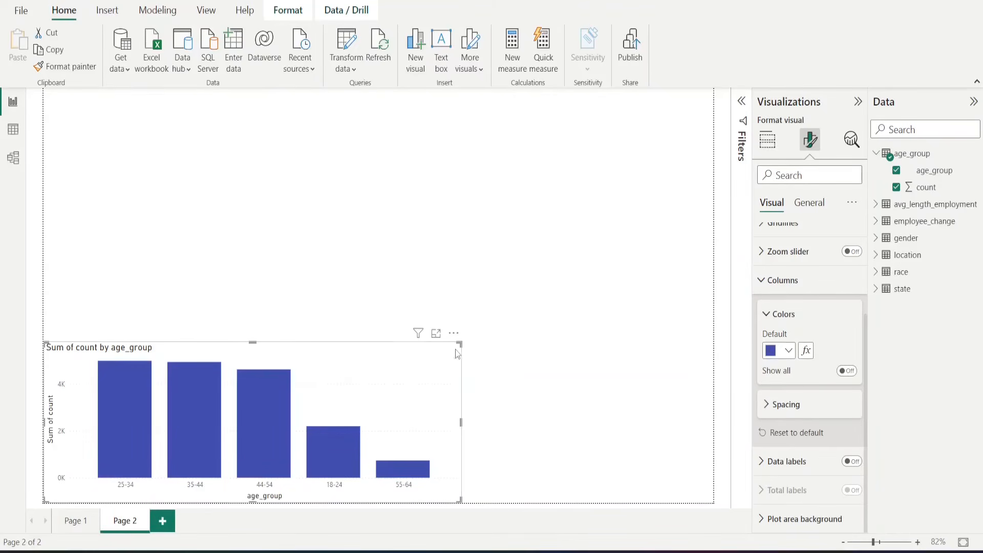
Sort the age group chart's axis by age_group in ascending order.
click(454, 333)
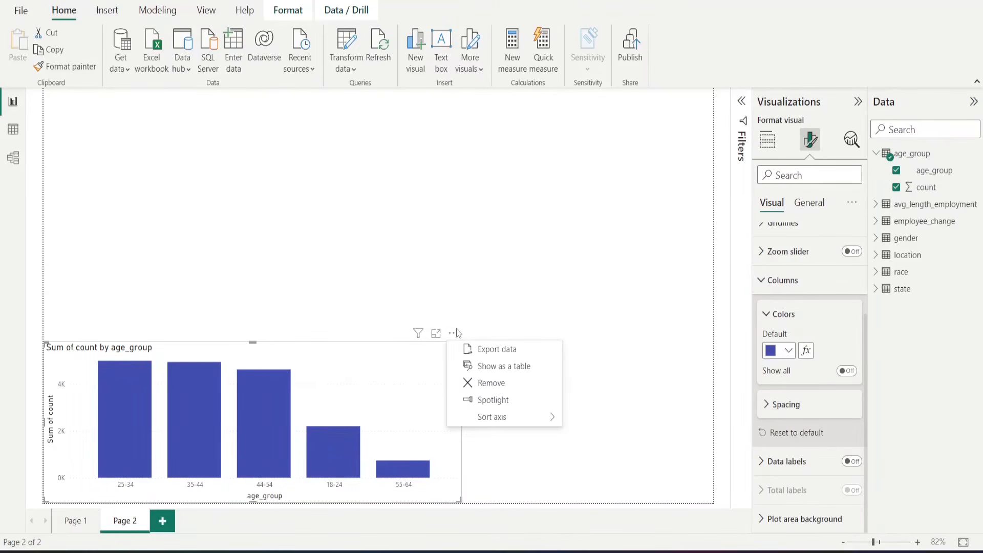
mouse_move(518, 419)
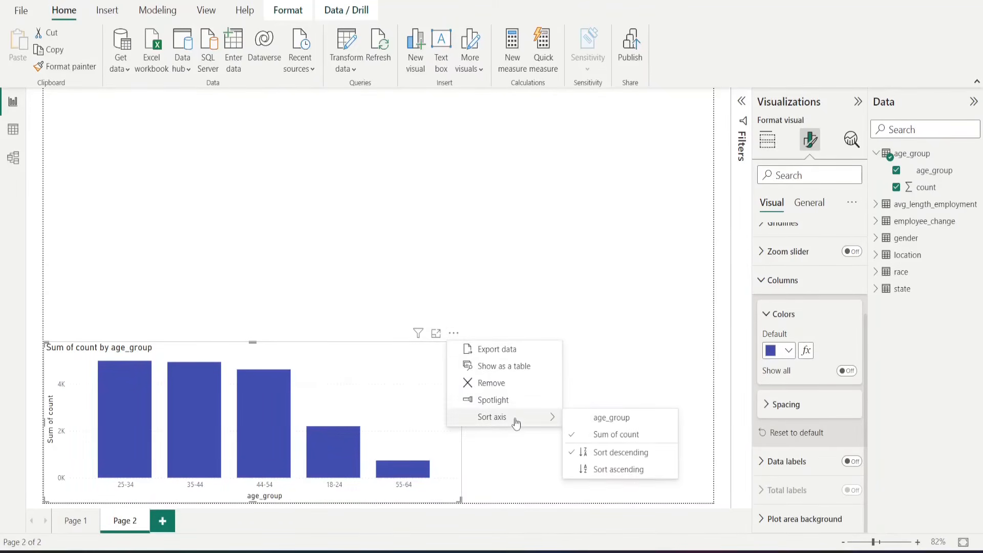
click(598, 418)
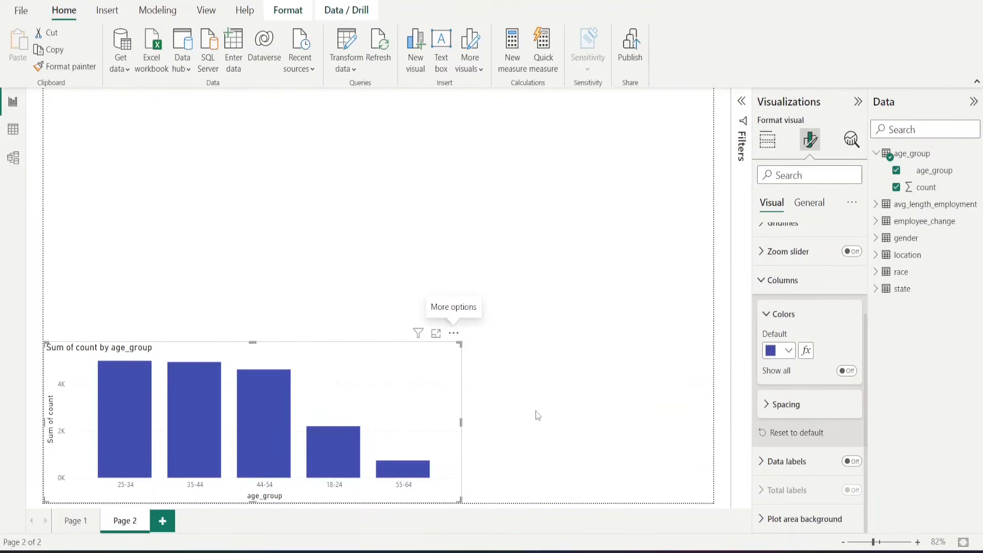
click(454, 333)
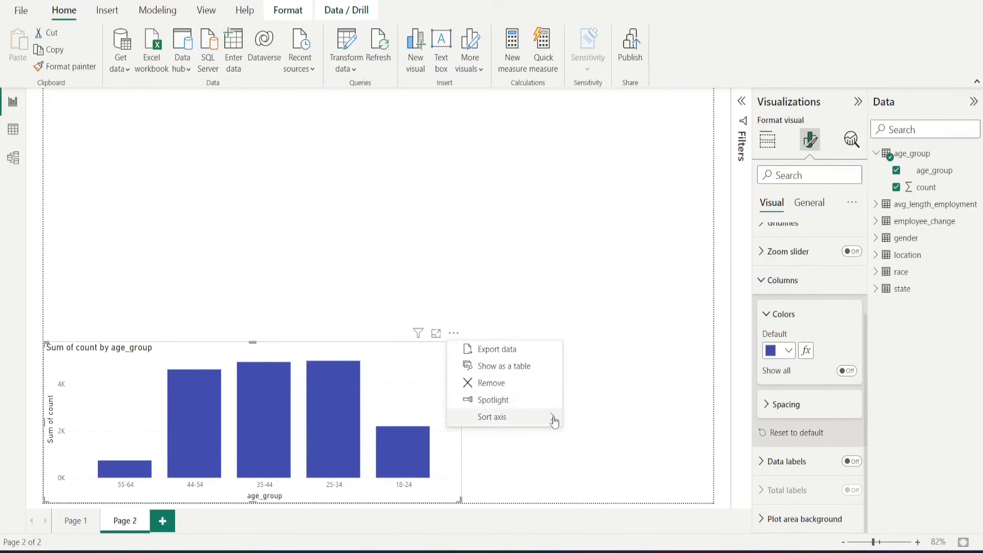
mouse_move(552, 417)
click(581, 468)
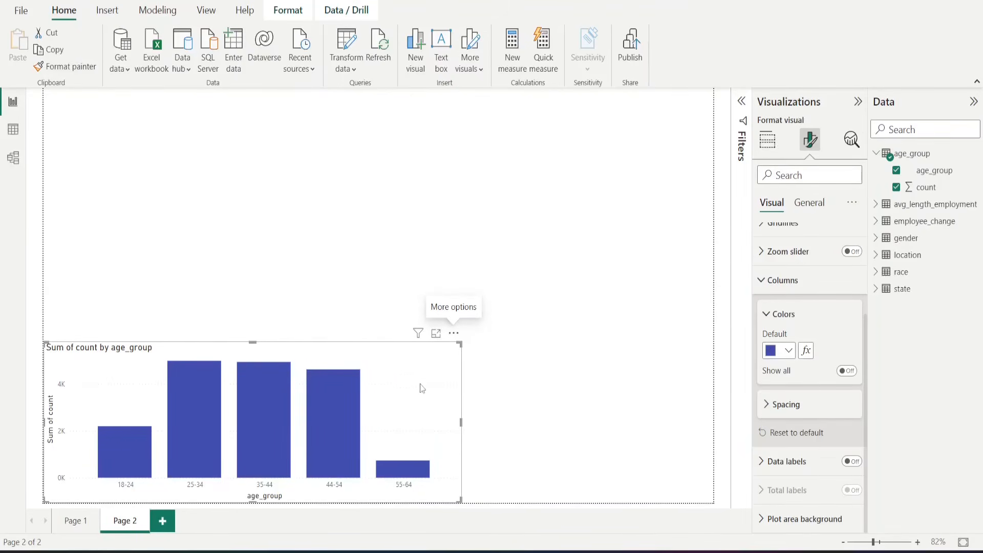
Title the age group chart "Age Group Distribution" at font size 16, centred horizontally.
click(810, 204)
click(791, 276)
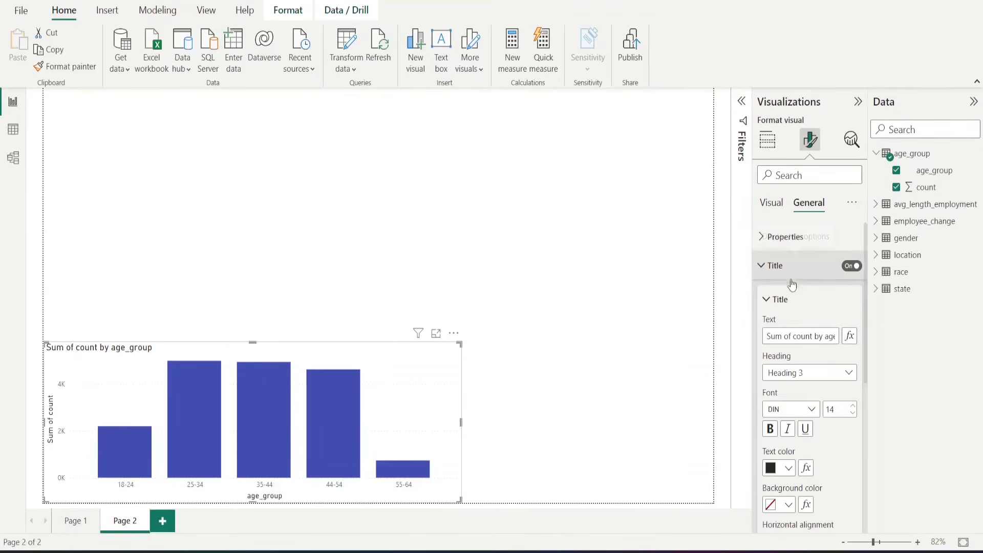
click(797, 335)
text(Age Group Distribution)
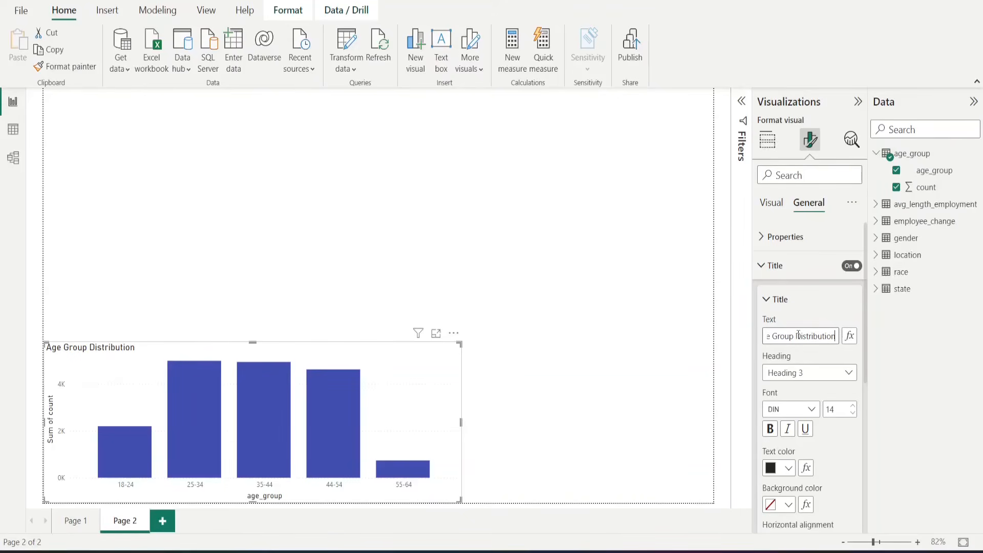
click(852, 407)
click(852, 406)
scroll(834, 454, down, 2)
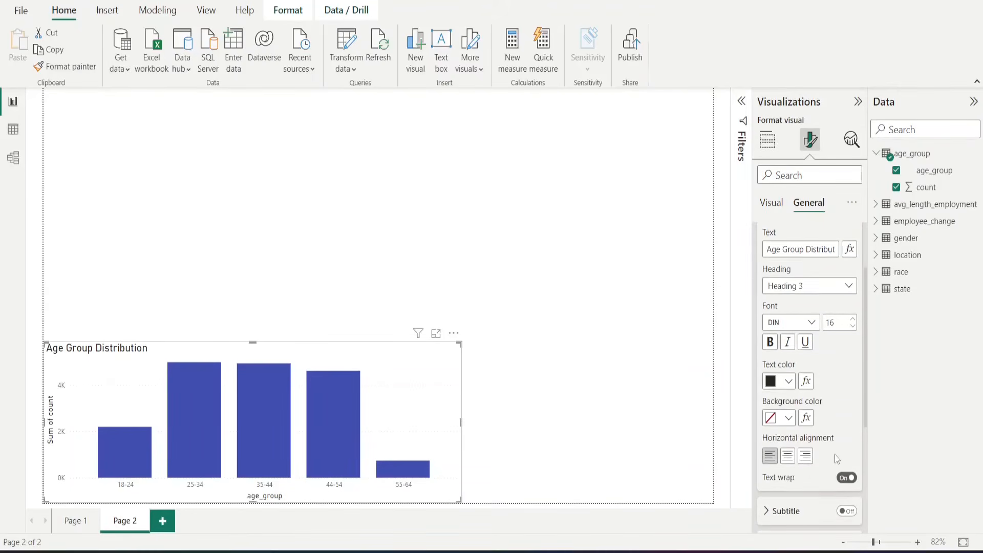
click(787, 455)
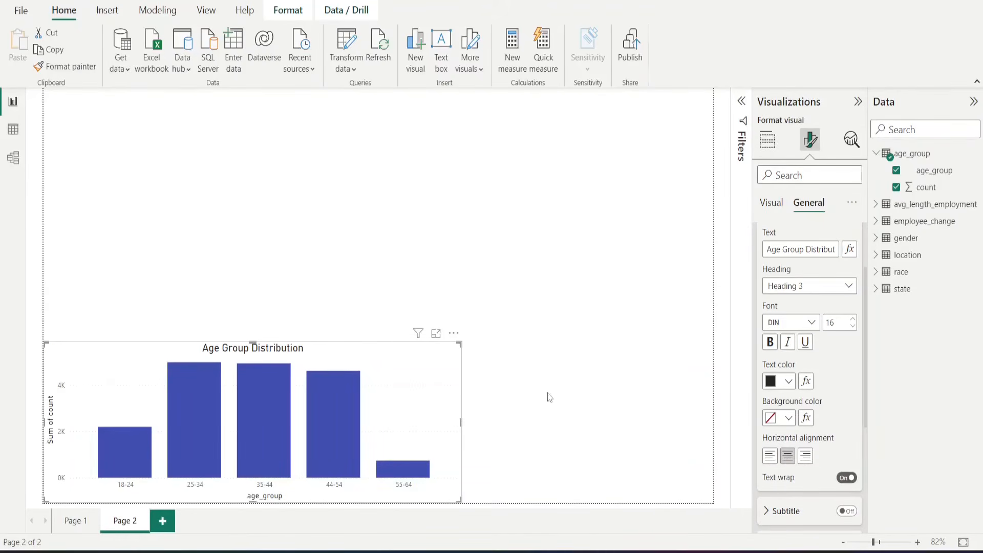
Turn off the age group chart's Y-axis values and set its Y-axis title to "Number of Employees".
click(771, 202)
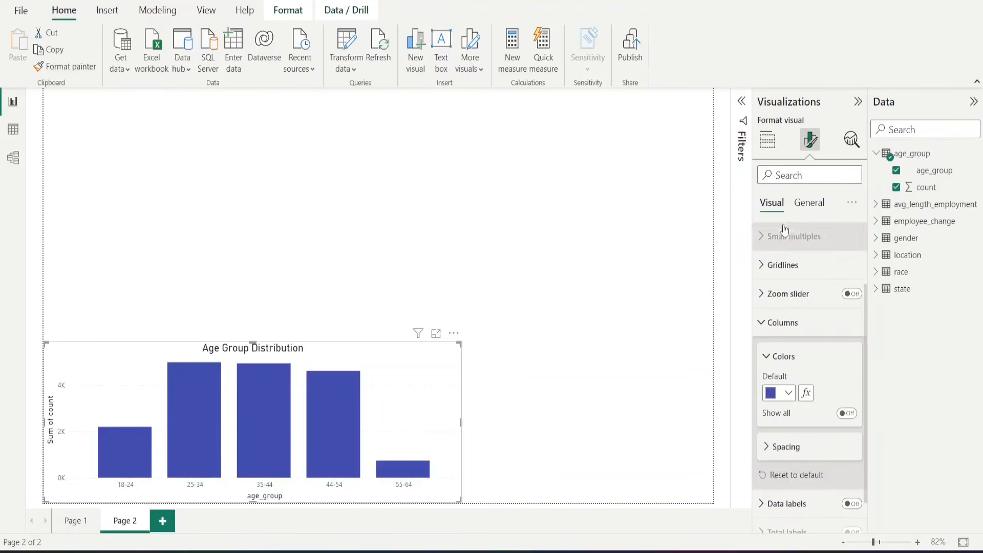
scroll(793, 293, up, 2)
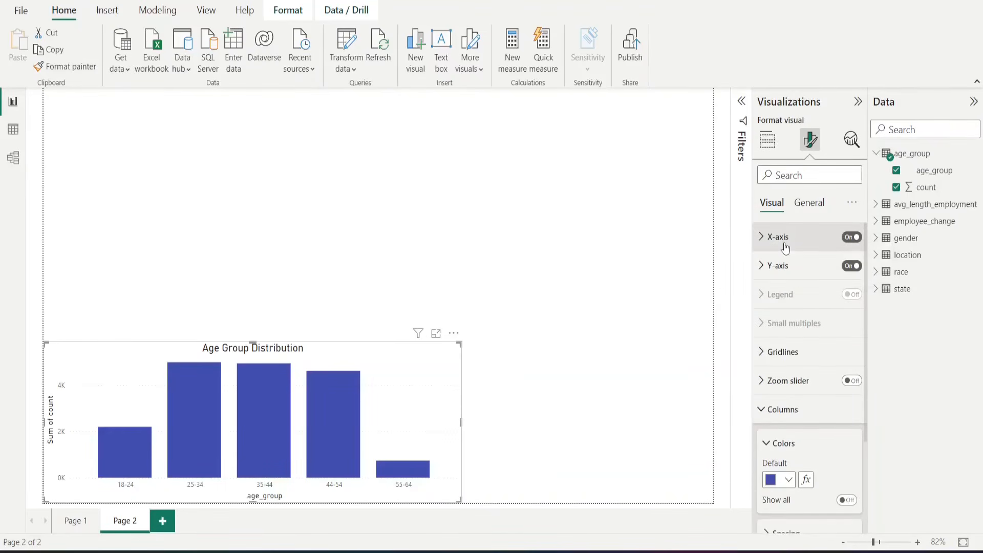
click(781, 274)
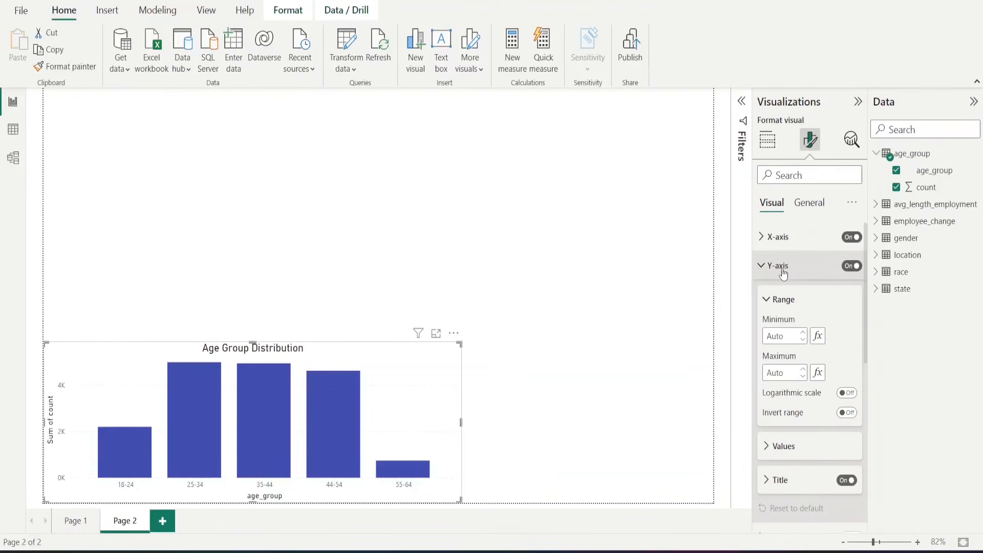
click(853, 266)
click(804, 490)
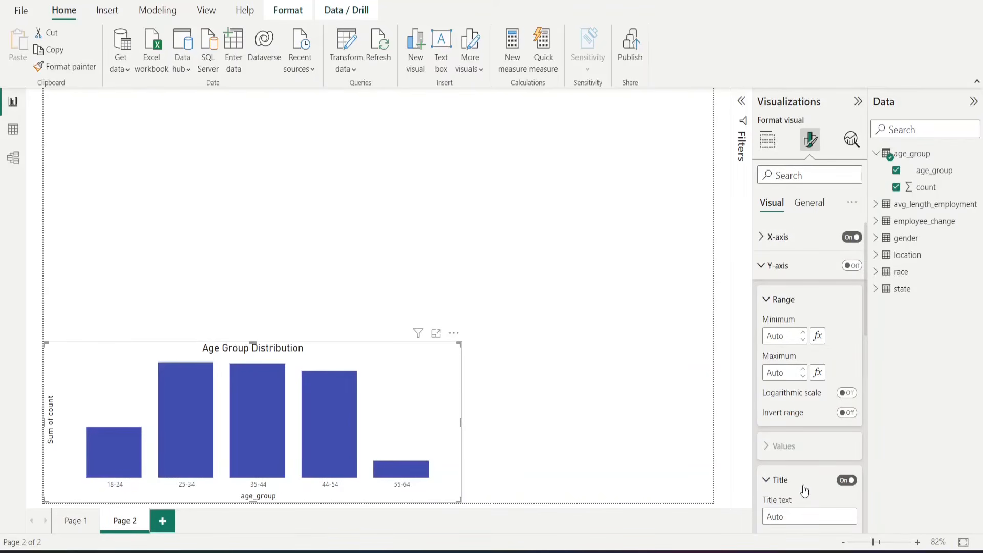
scroll(803, 476, down, 4)
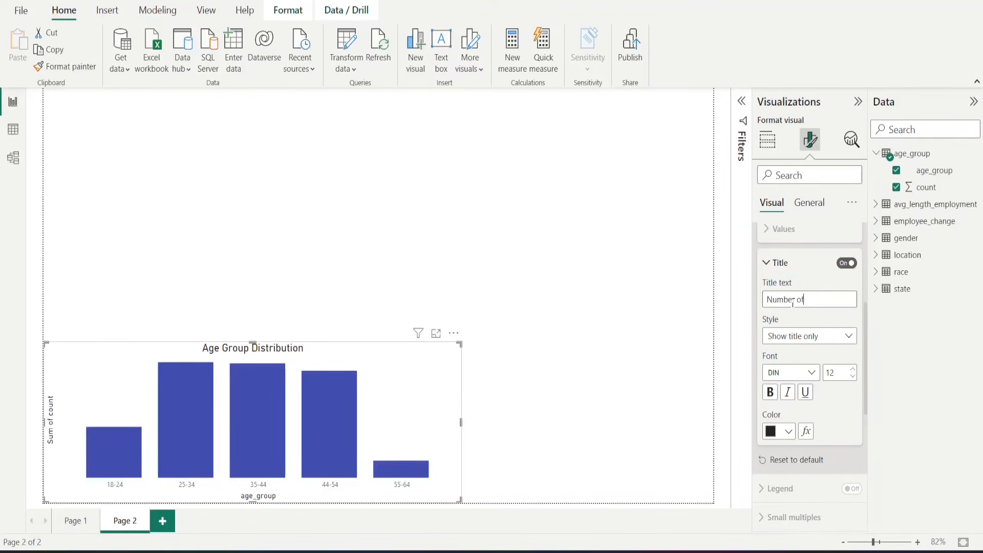
text(Employees)
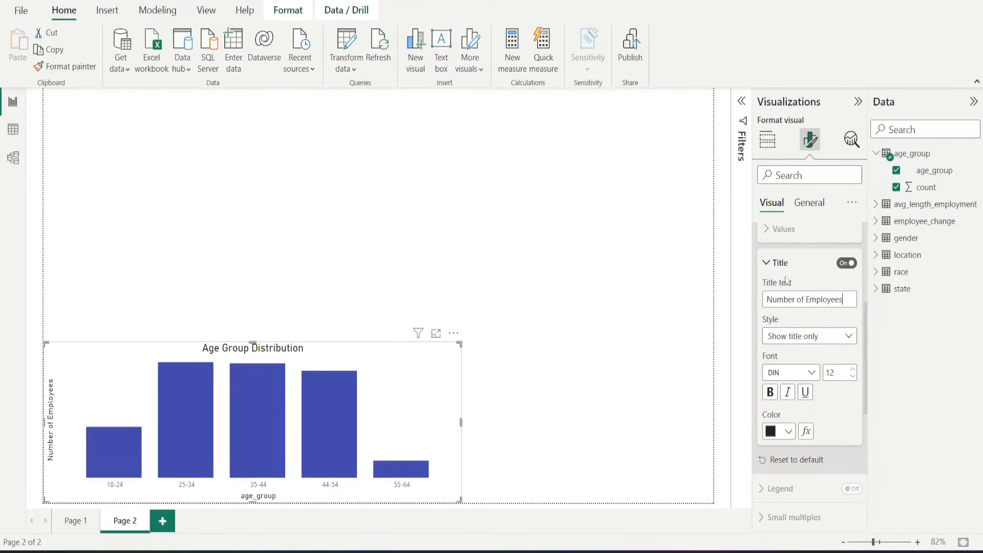
click(767, 271)
Turn on data labels for the age group chart and position them at Inside end.
scroll(768, 275, down, 3)
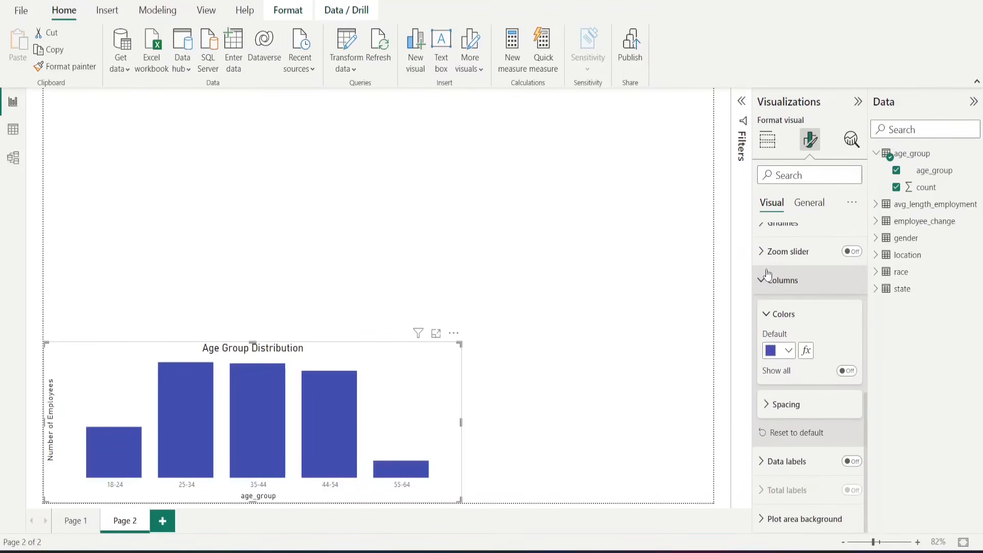
click(851, 462)
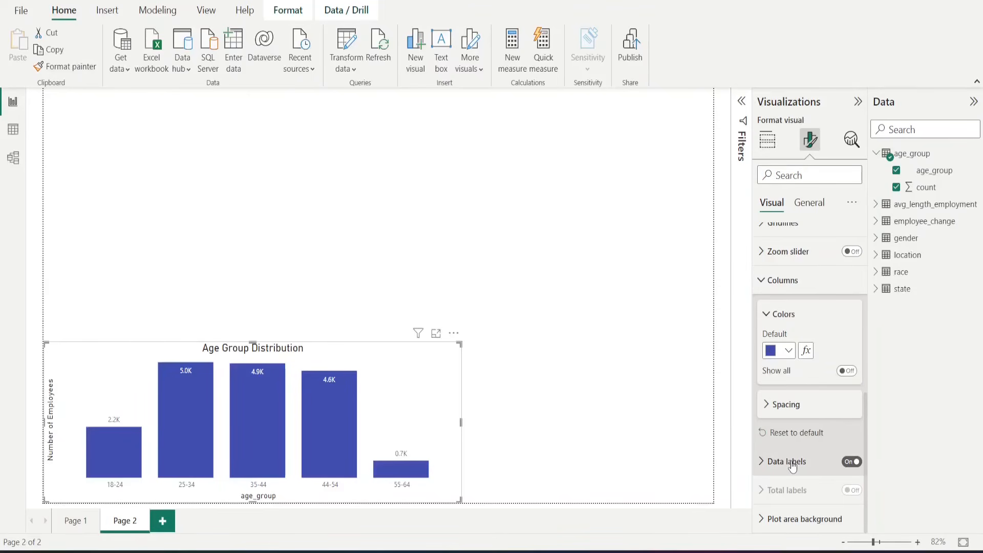
click(792, 461)
scroll(799, 463, down, 1)
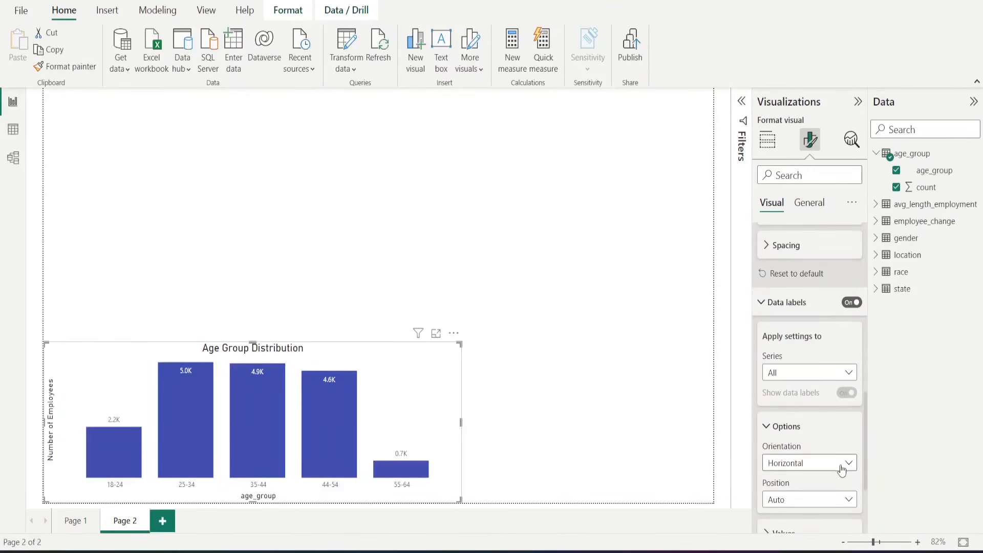
click(846, 500)
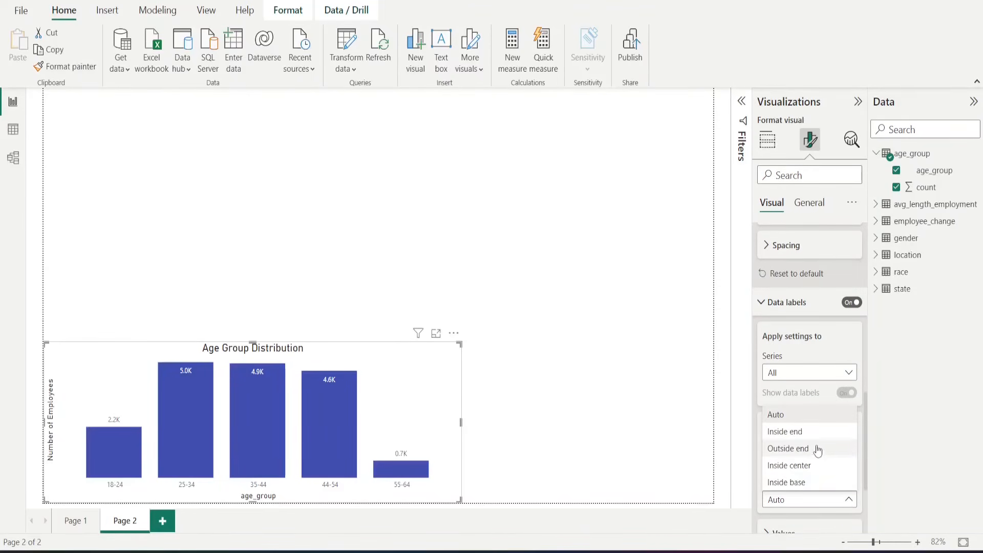
click(805, 434)
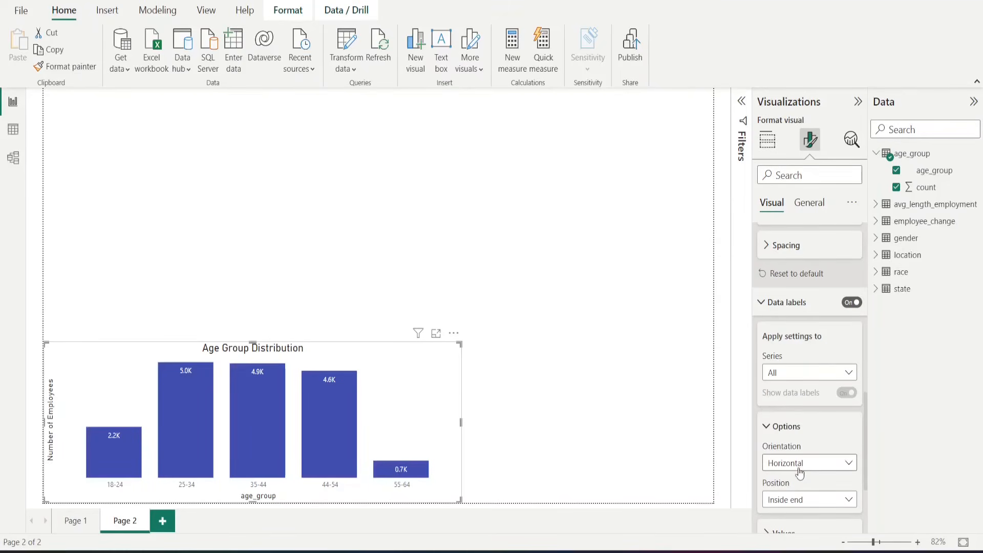
Make the age group chart's data labels bold at size 12 and narrow the chart to slightly under half the page width.
scroll(801, 451, down, 3)
click(799, 409)
scroll(797, 384, down, 3)
click(770, 331)
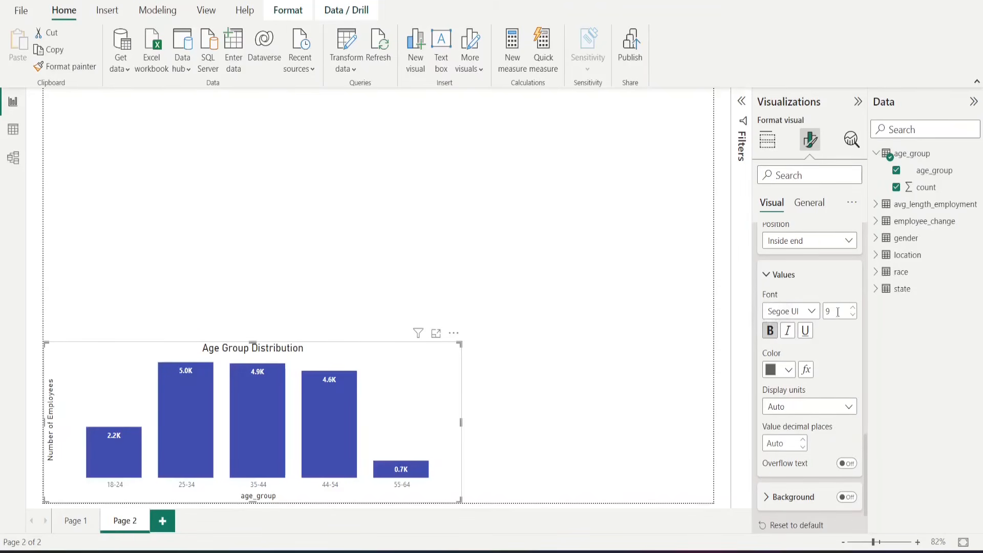
click(853, 309)
click(853, 309)
click(853, 309)
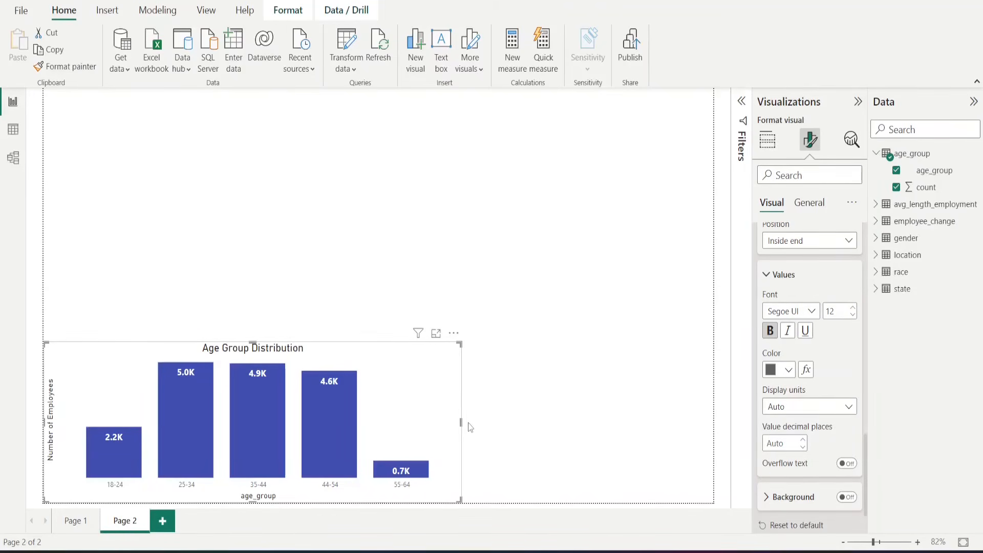
drag(460, 422, 338, 422)
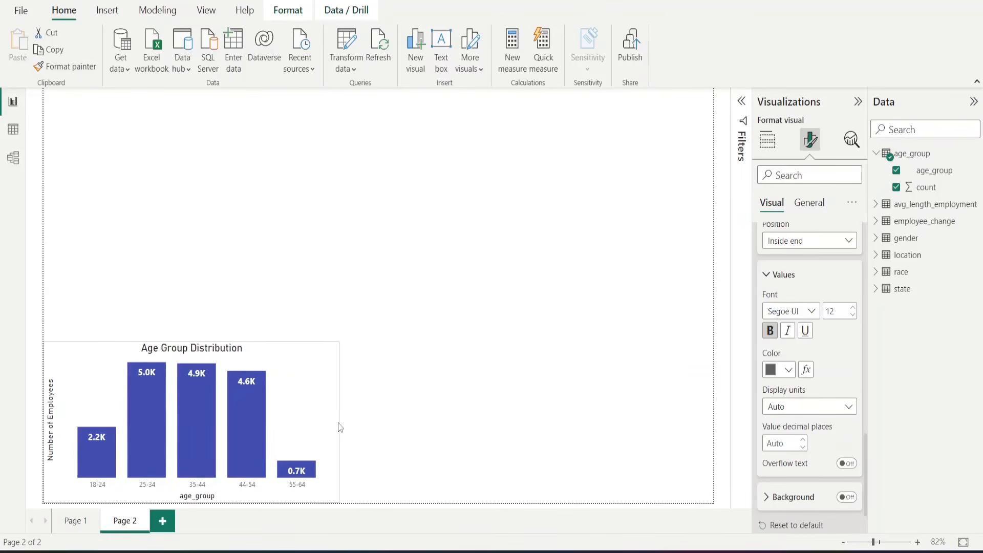
click(184, 292)
Load the age_group_gender CSV file into the report.
click(121, 65)
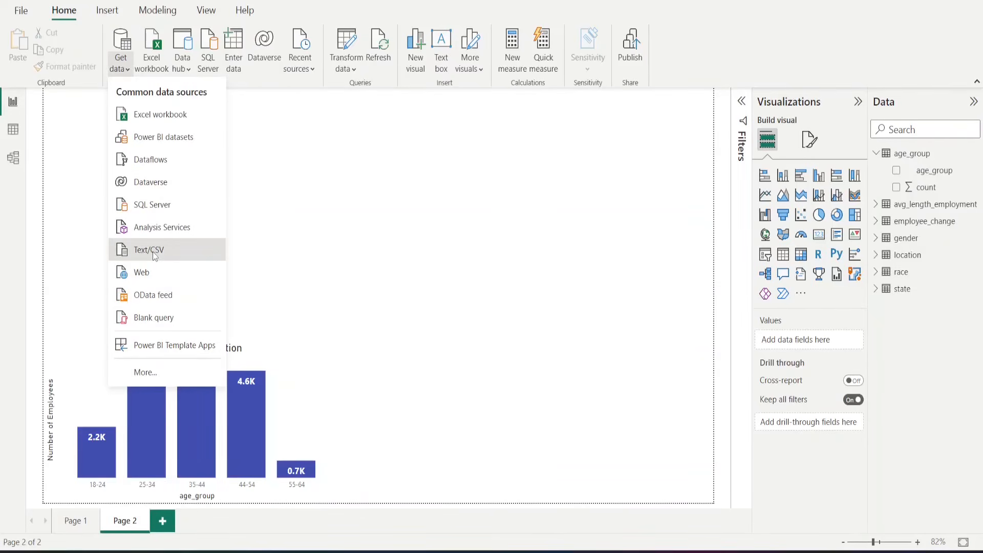
click(153, 251)
click(174, 111)
click(380, 290)
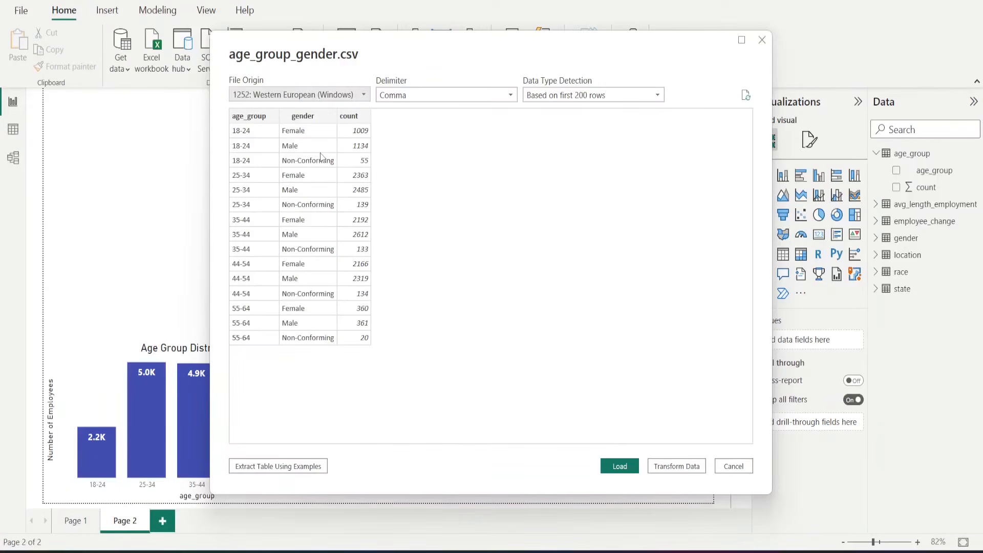
click(617, 467)
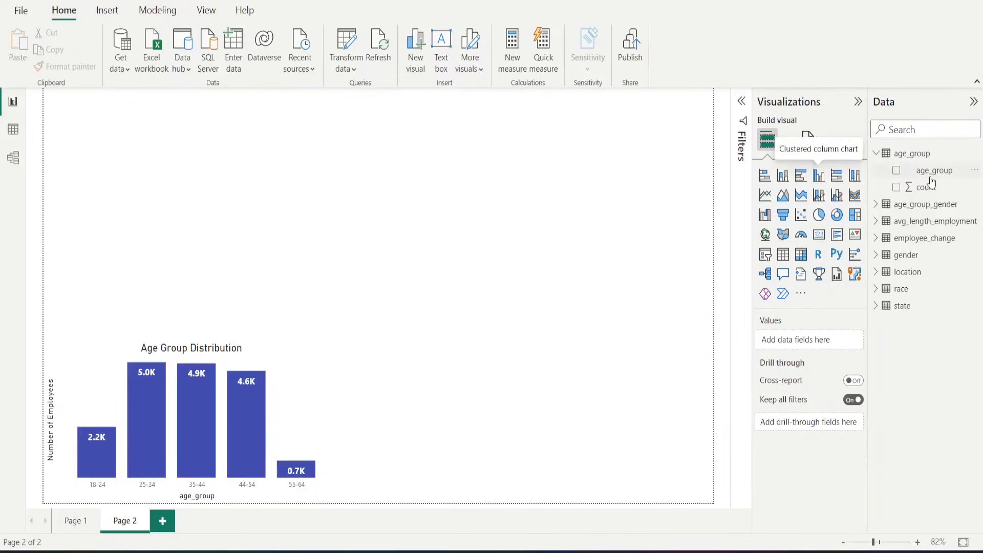
Insert a clustered column chart from age_group_gender with age_group on the X-axis, count on the Y-axis and gender as legend.
click(875, 153)
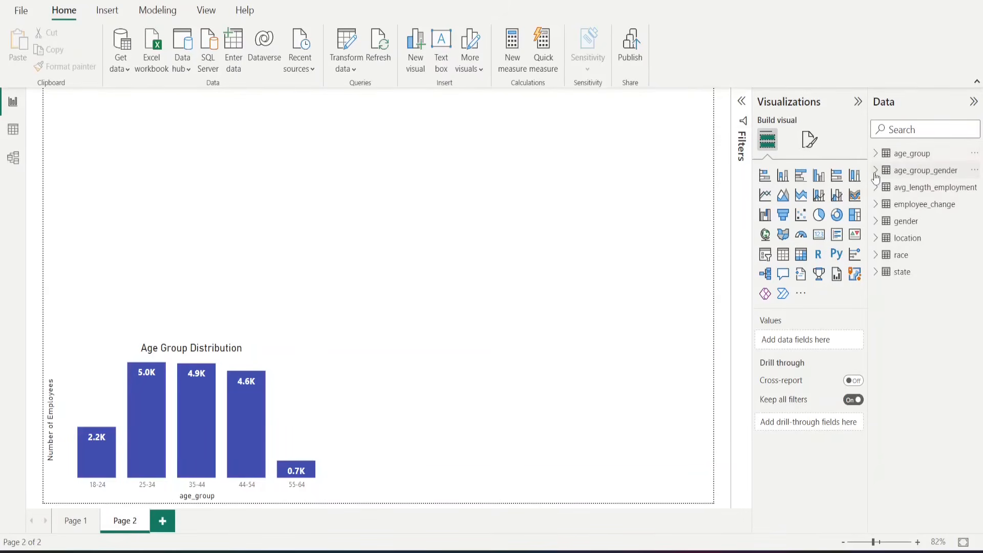
click(876, 170)
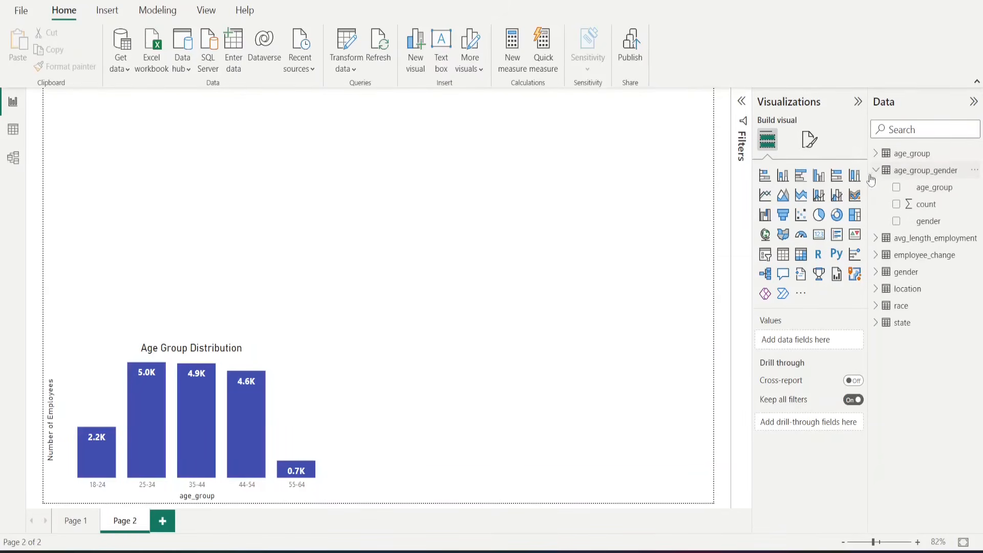
click(819, 175)
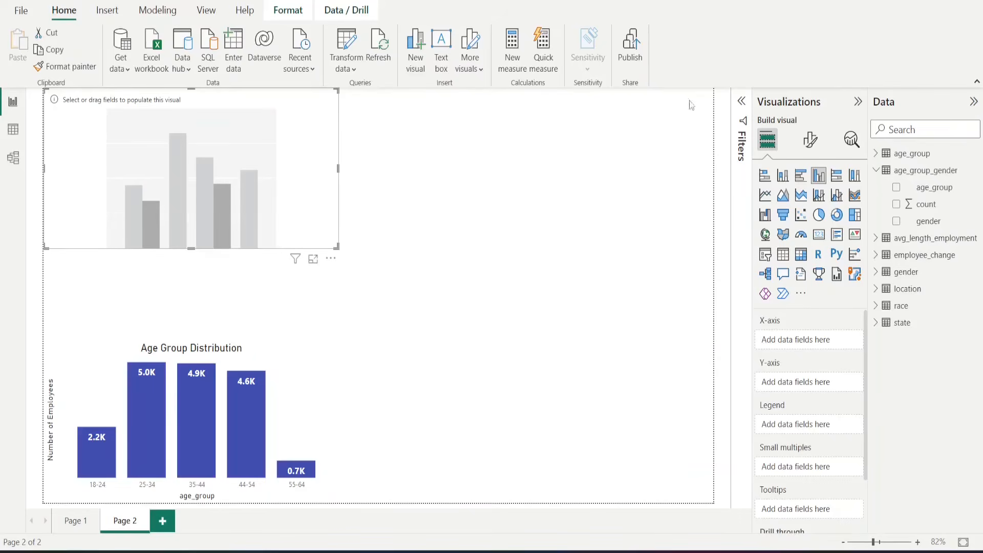
drag(939, 189, 812, 339)
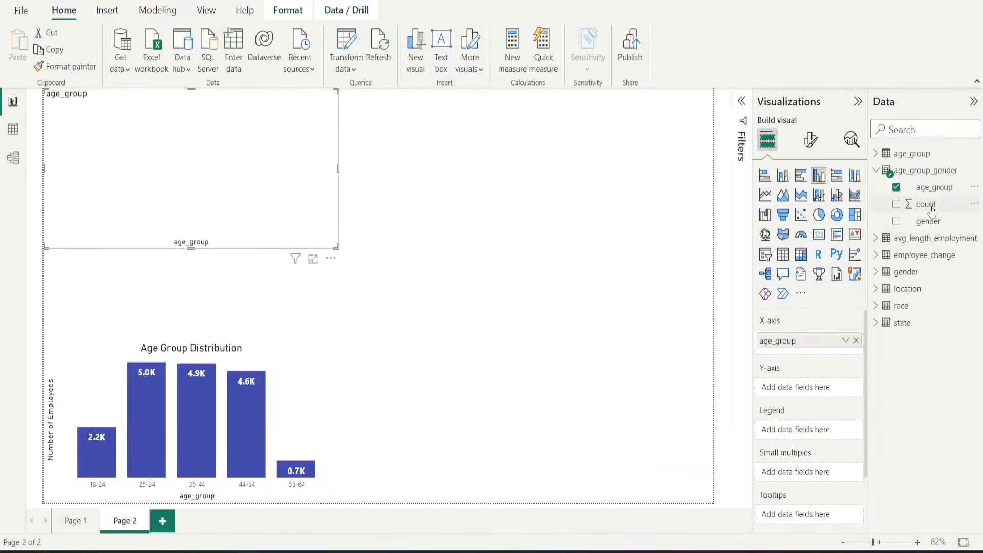
drag(924, 207, 807, 389)
drag(921, 225, 790, 441)
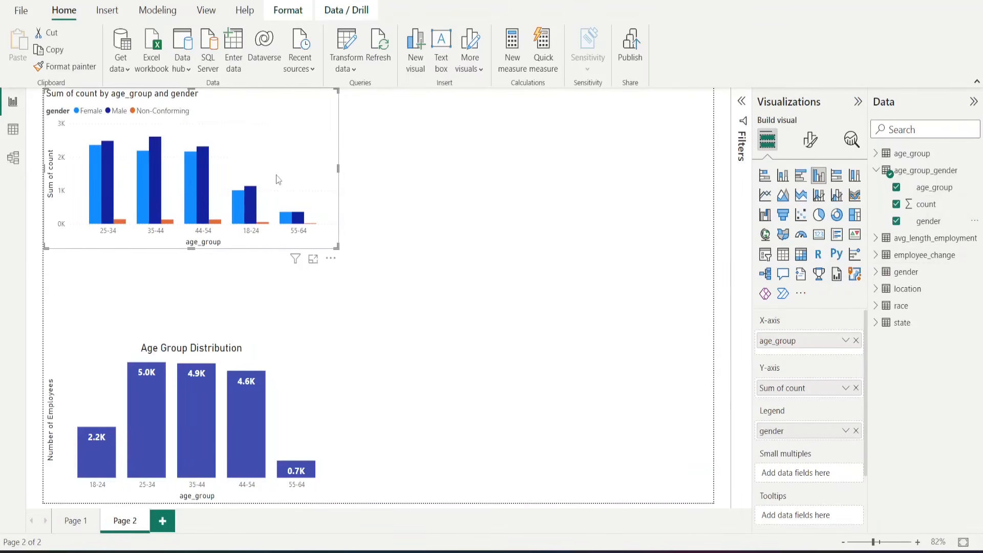
Color the gender chart's Female columns the same indigo as the age group chart and the Male columns a lighter shade of it.
click(810, 139)
click(811, 420)
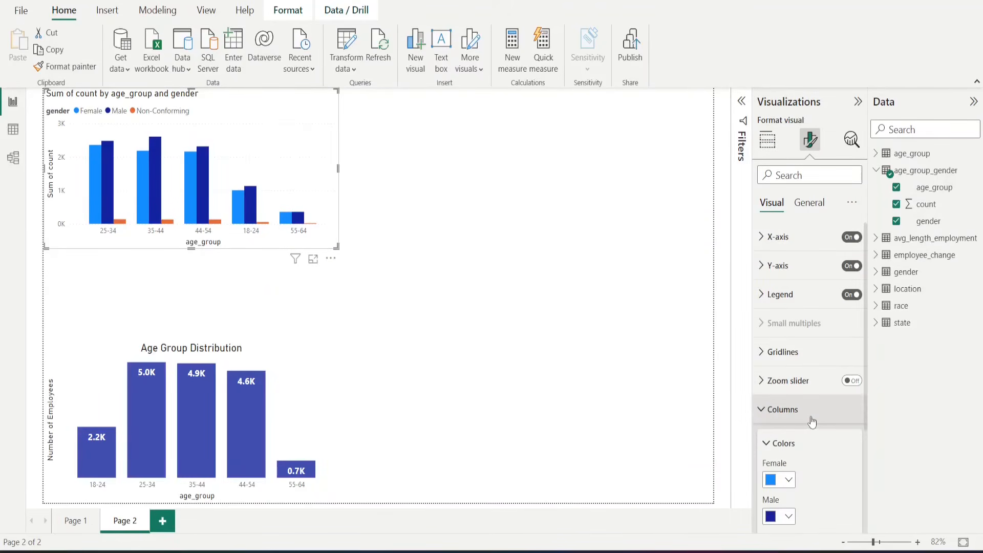
click(788, 326)
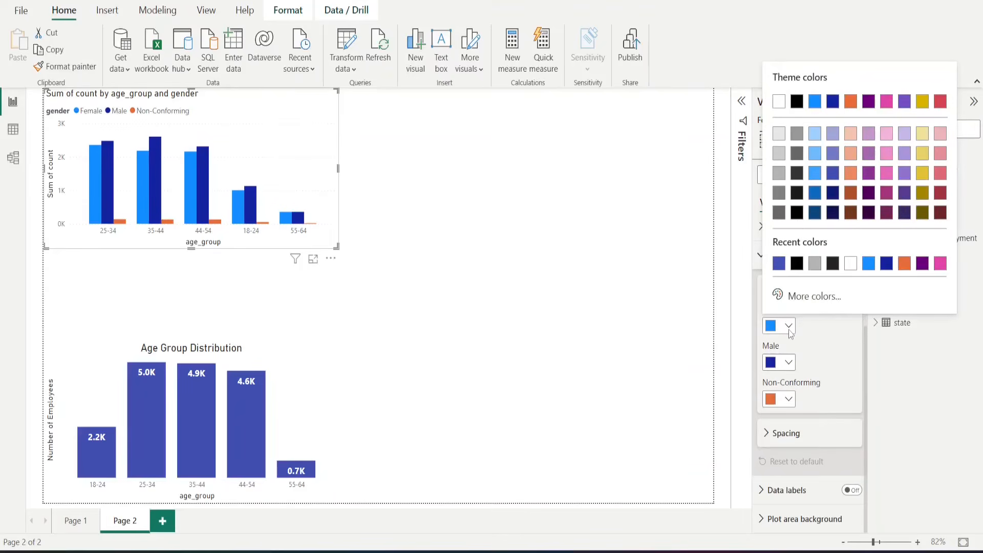
click(833, 174)
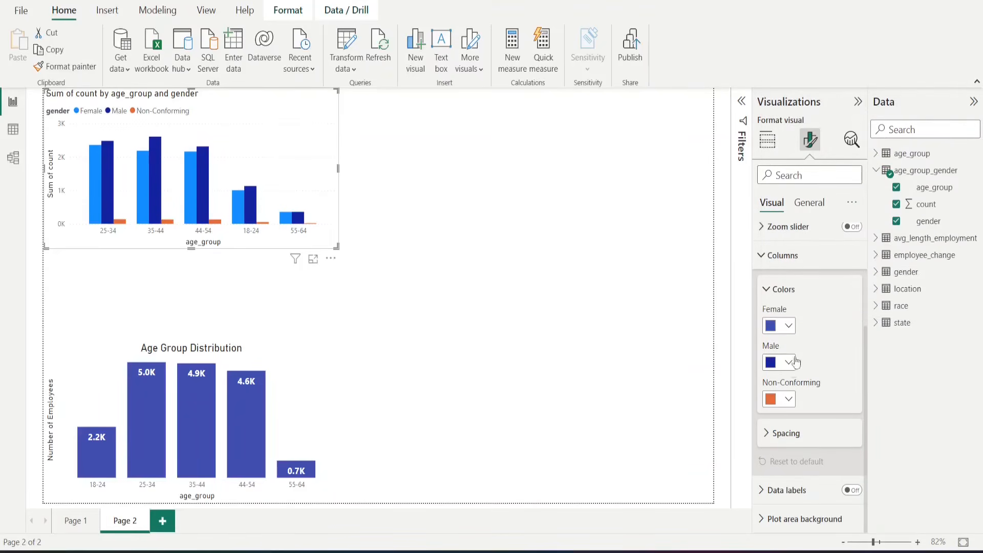
click(789, 361)
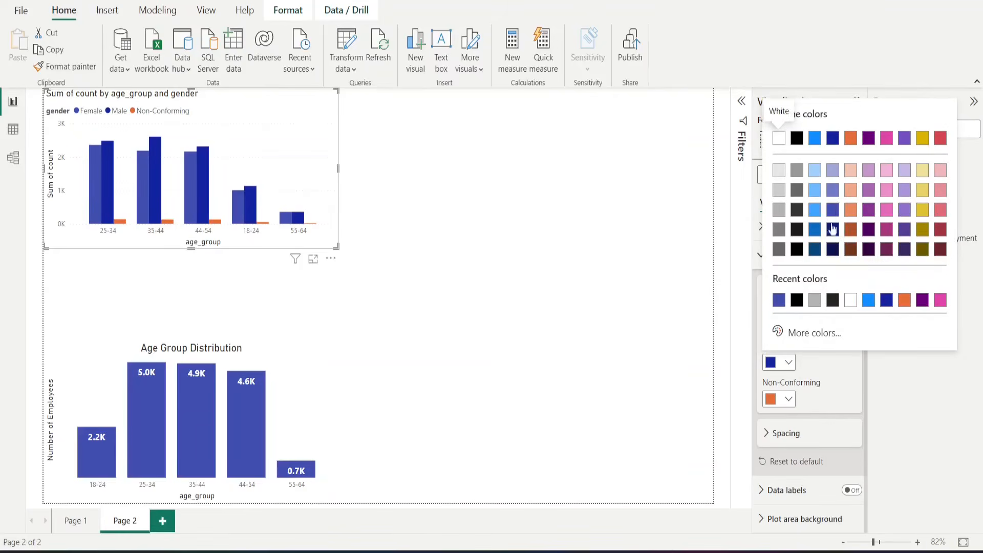
click(832, 176)
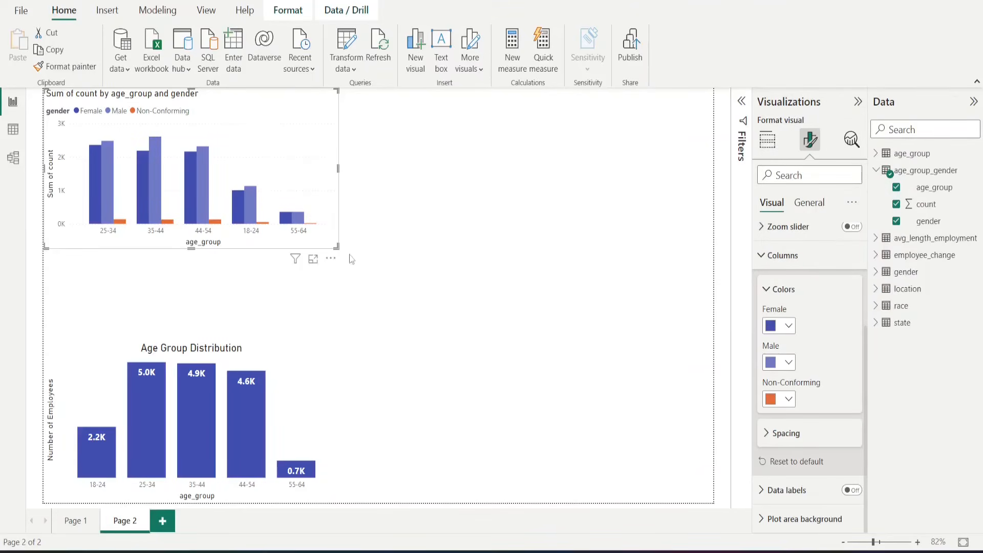
Sort the gender chart's axis by age_group in ascending order.
click(330, 260)
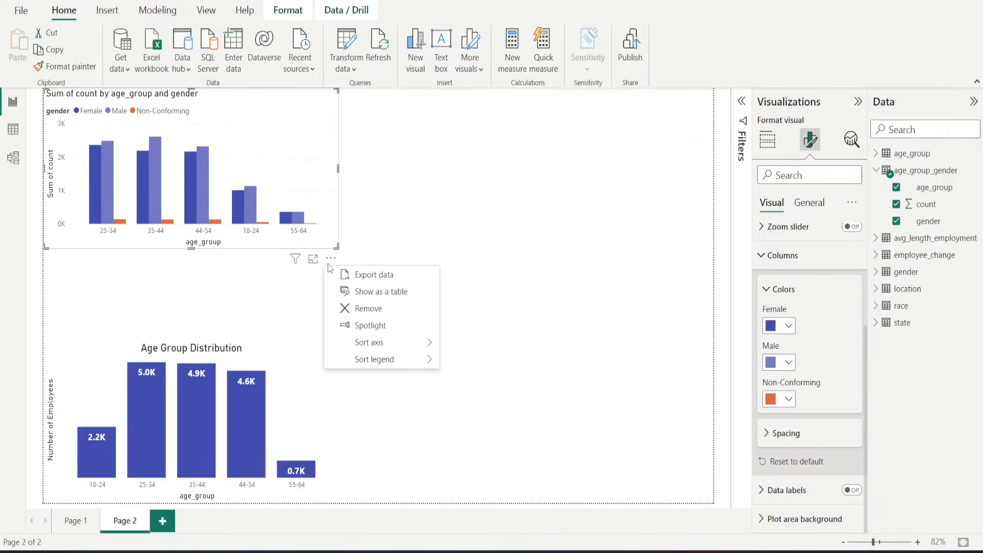
mouse_move(417, 342)
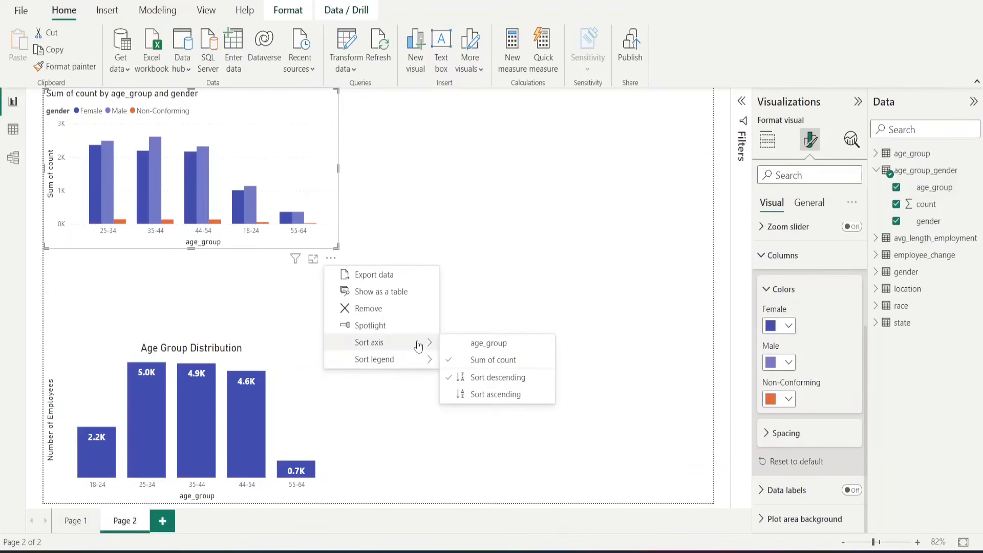
click(478, 348)
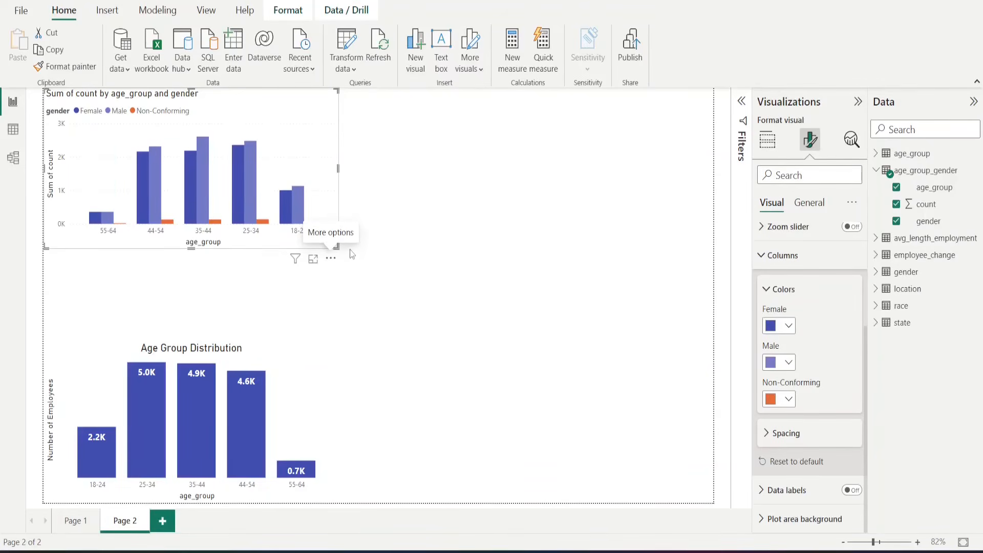
click(331, 258)
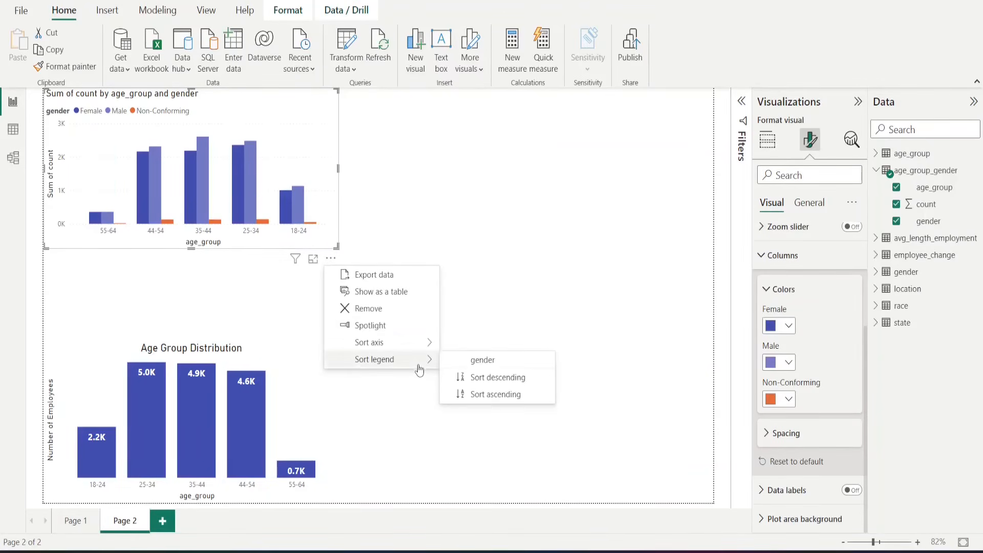
mouse_move(430, 350)
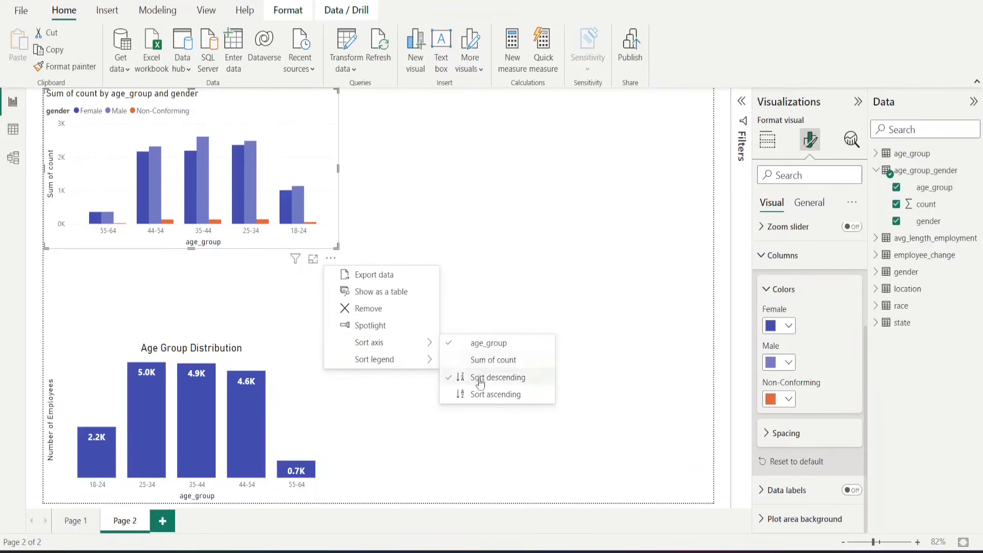
click(482, 394)
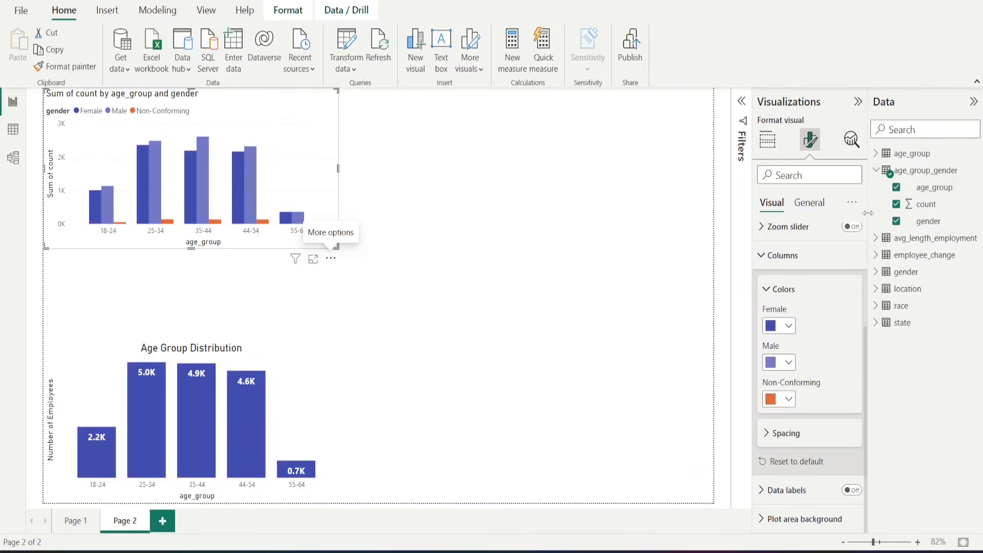
Turn off the gender chart's Y-axis values and set the Y-axis title to "Count of Employees".
click(799, 267)
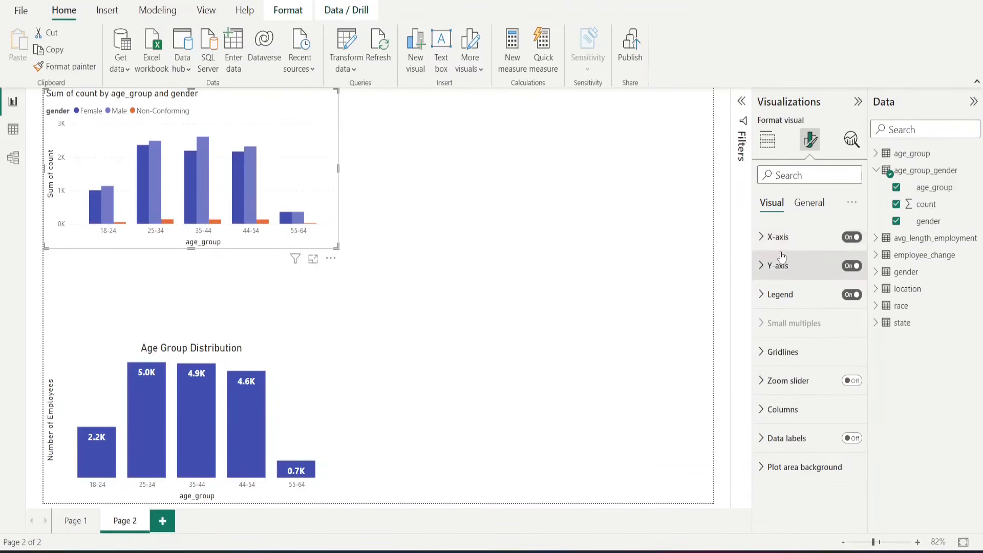
click(782, 259)
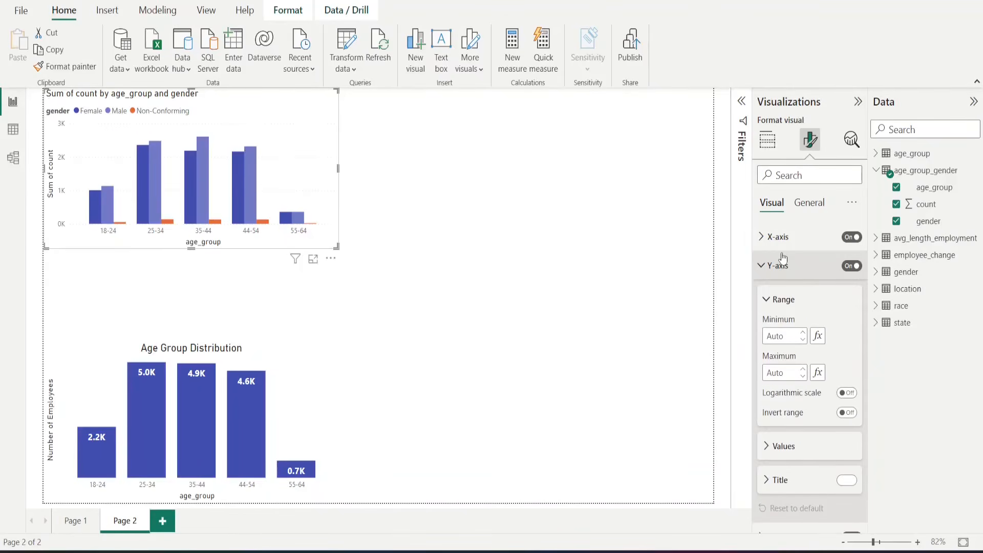
click(851, 266)
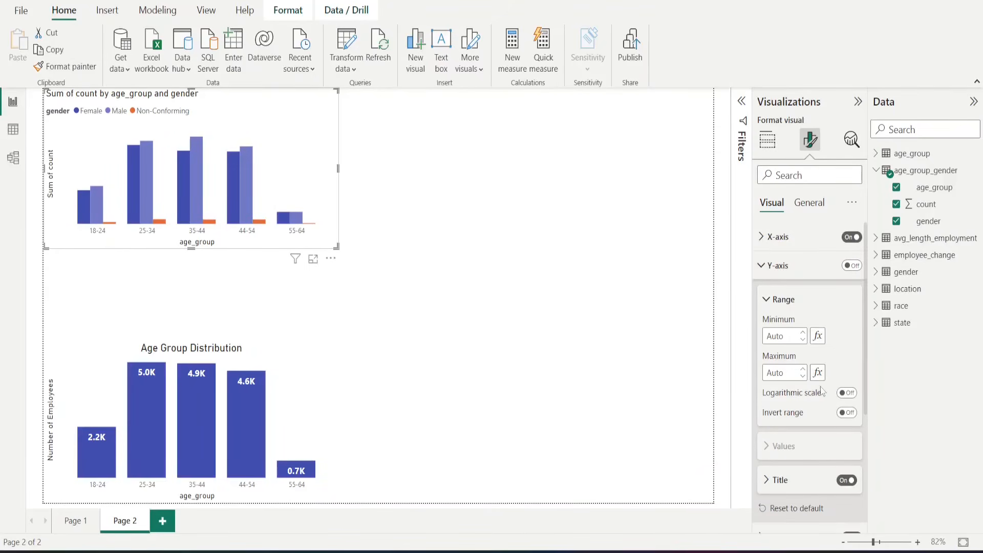
click(780, 480)
scroll(788, 488, down, 5)
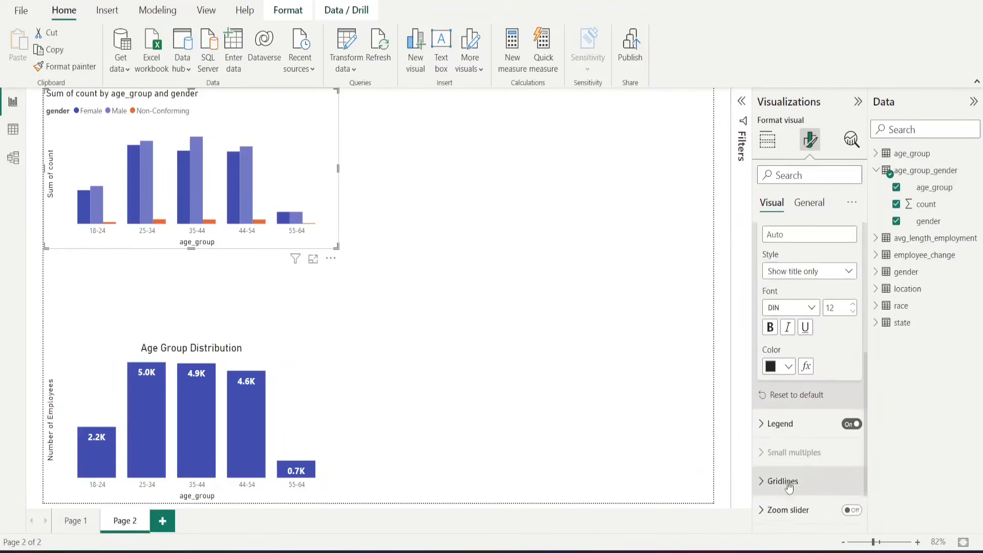
scroll(789, 334, up, 2)
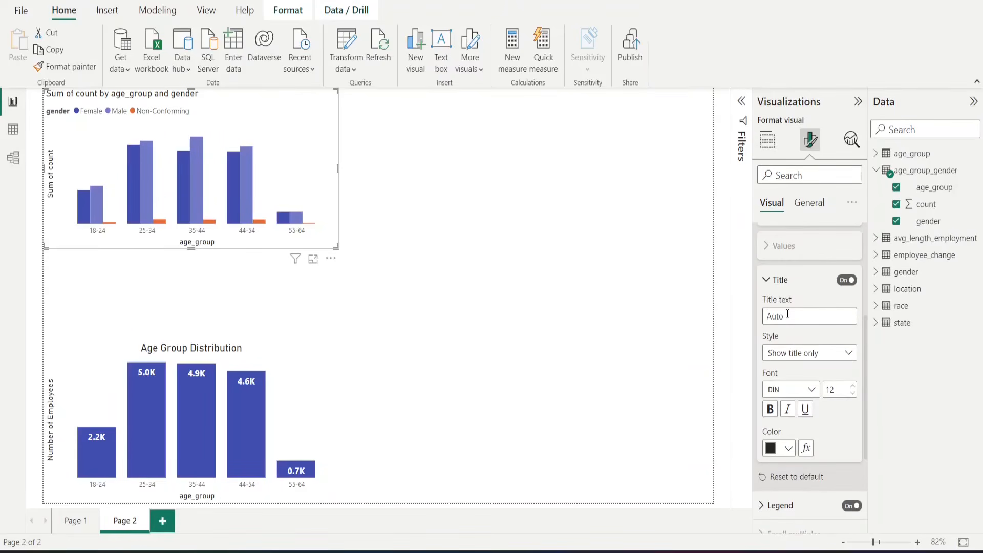
text(Count of Employees)
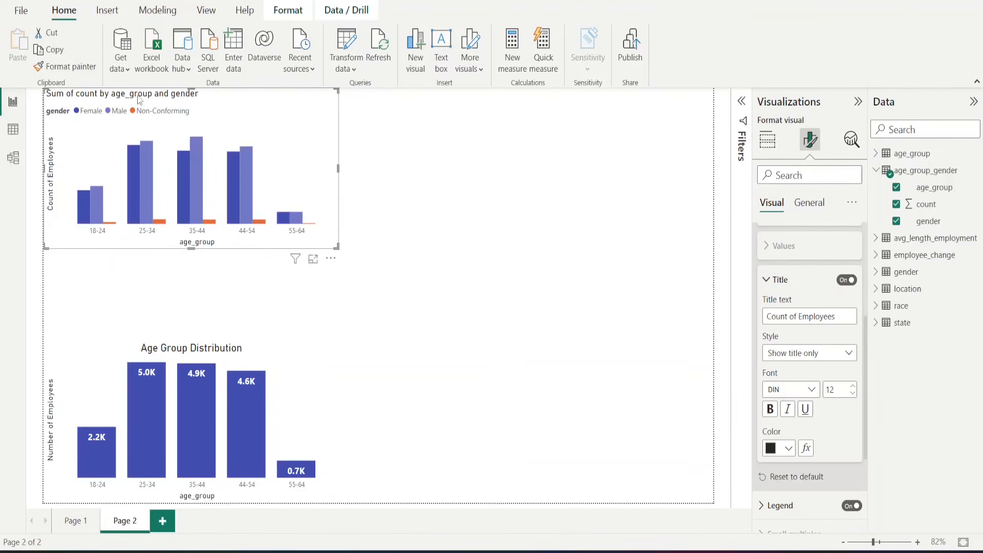
Title the gender chart "Age Distribution by Gender" and format the title at size 15, centered.
click(806, 208)
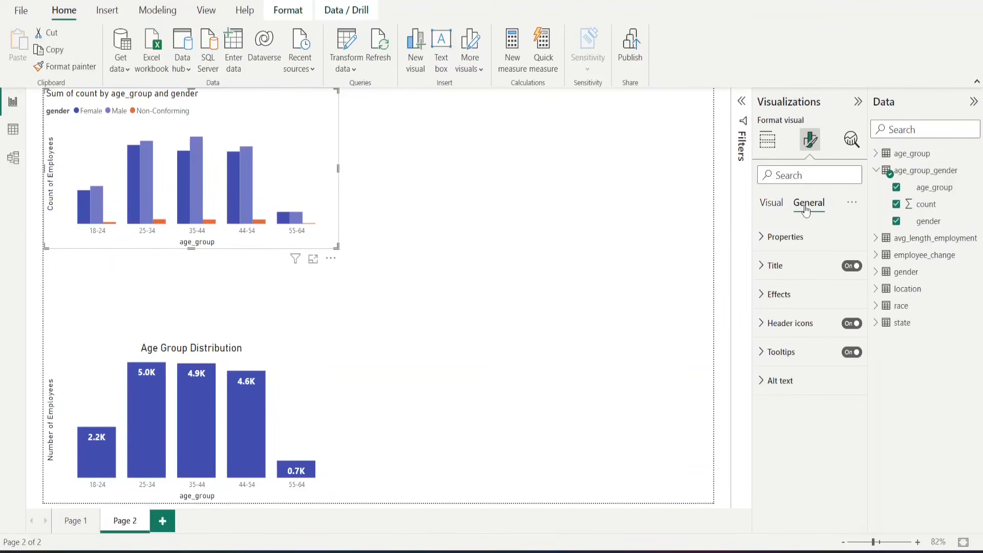
click(791, 276)
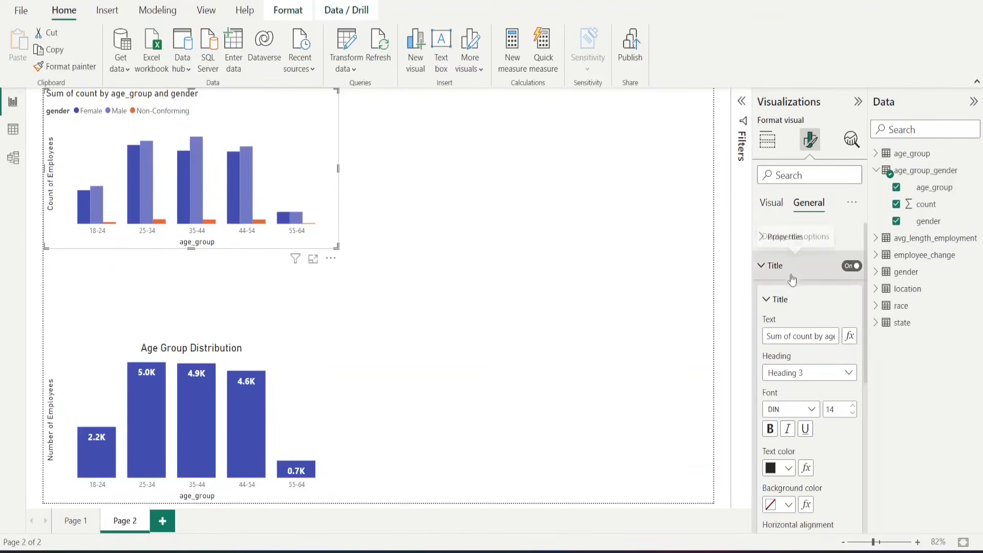
click(795, 339)
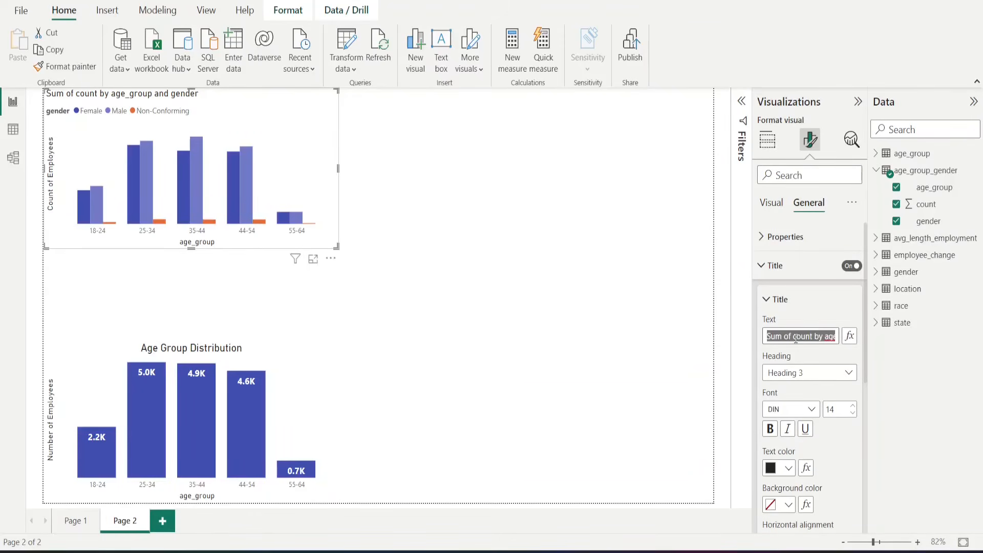
text(Age)
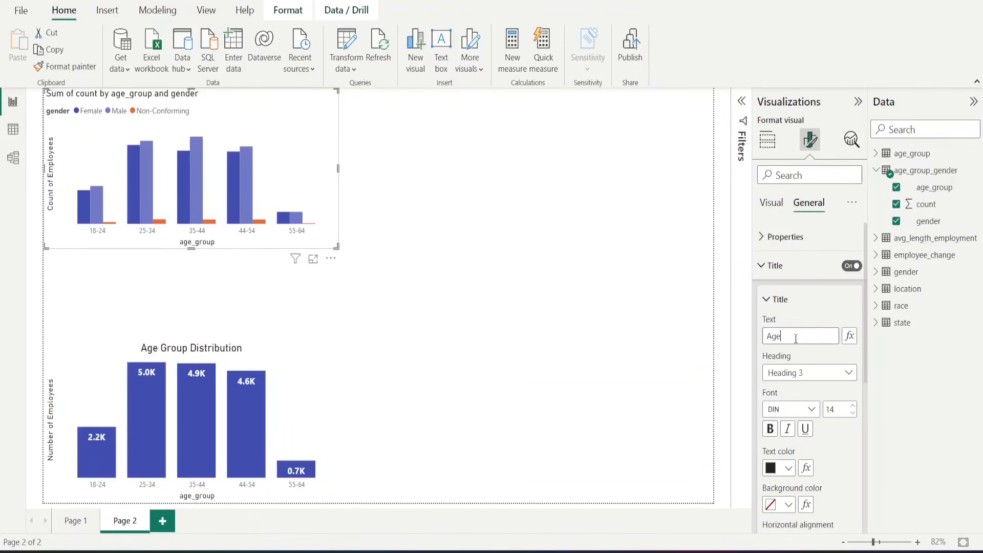
text( Distr)
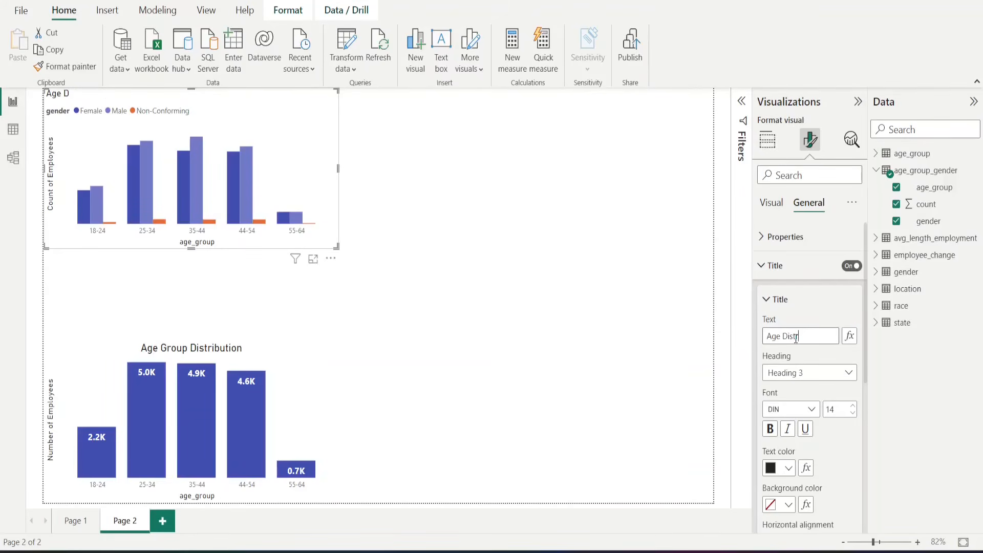
text(ibution by Gender)
scroll(819, 465, down, 3)
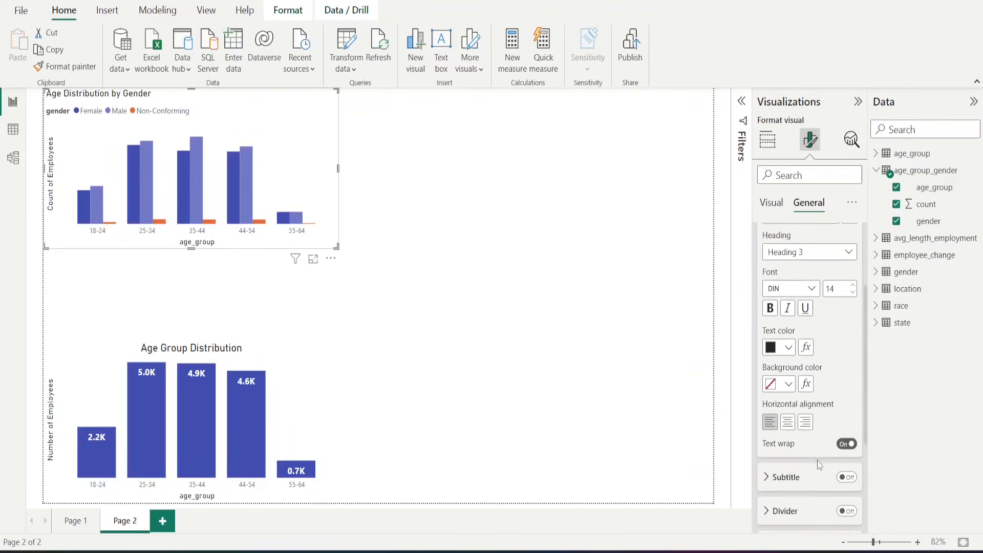
click(852, 284)
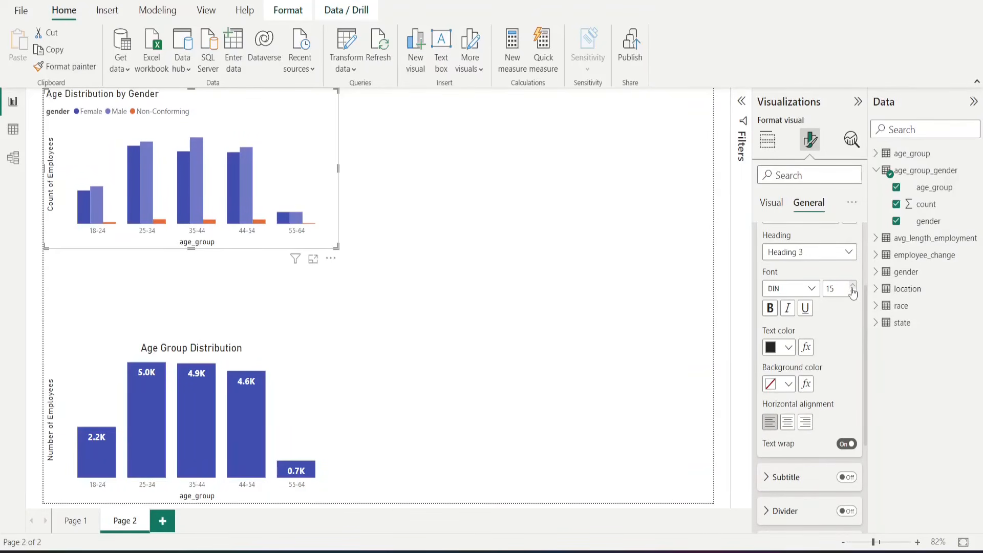
click(788, 422)
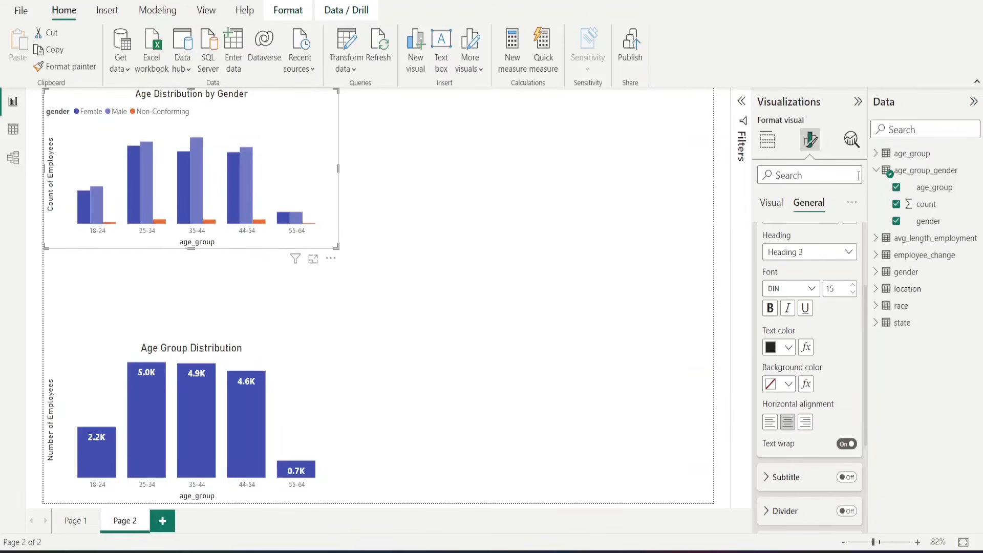
Turn on data labels for the Age Distribution by Gender chart and make their values bold at size 10.
click(778, 210)
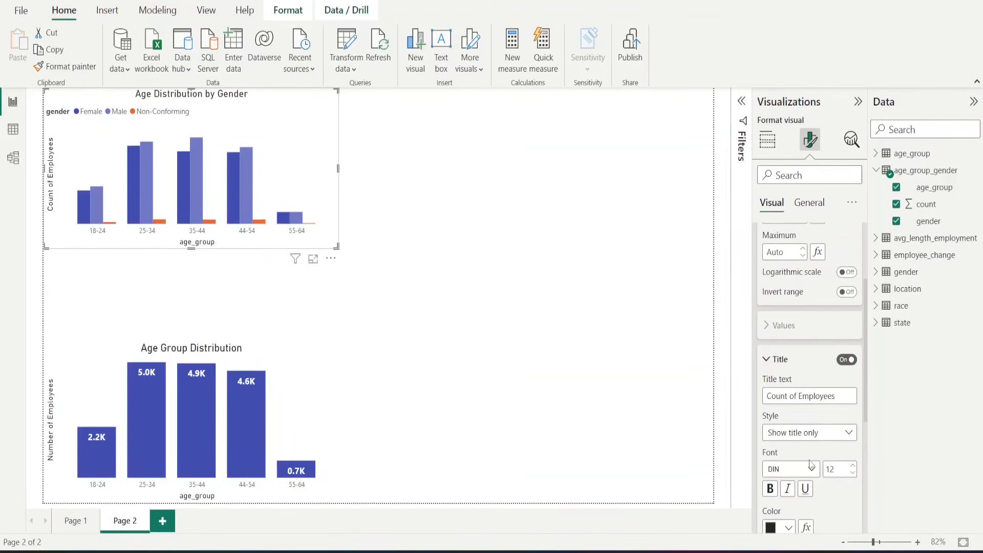
scroll(814, 460, down, 5)
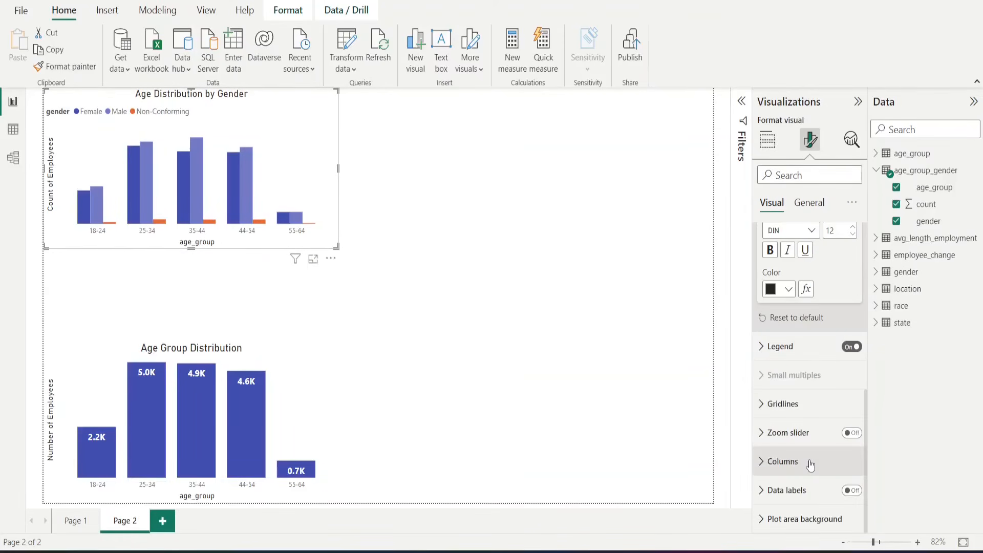
click(851, 490)
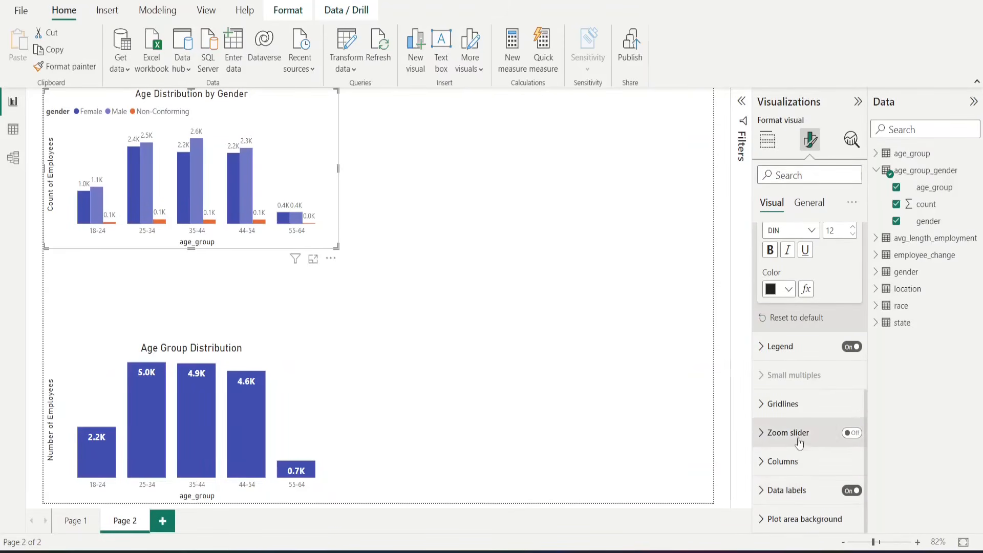
click(791, 490)
scroll(788, 503, down, 5)
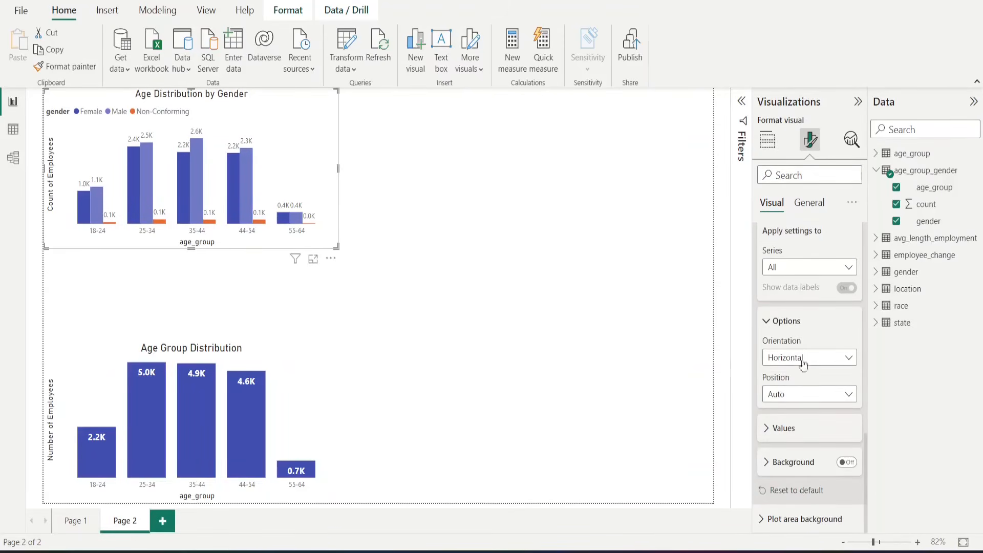
click(823, 395)
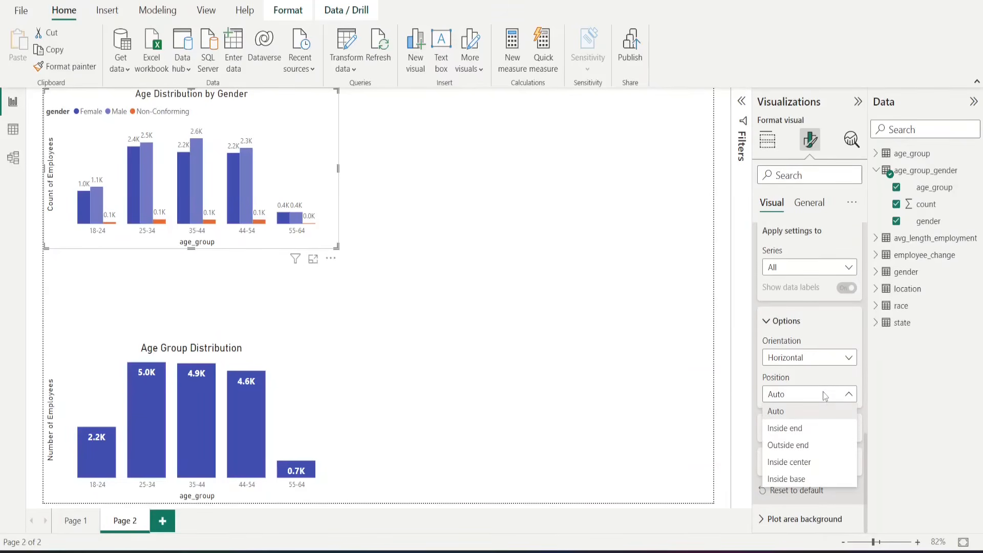
click(824, 396)
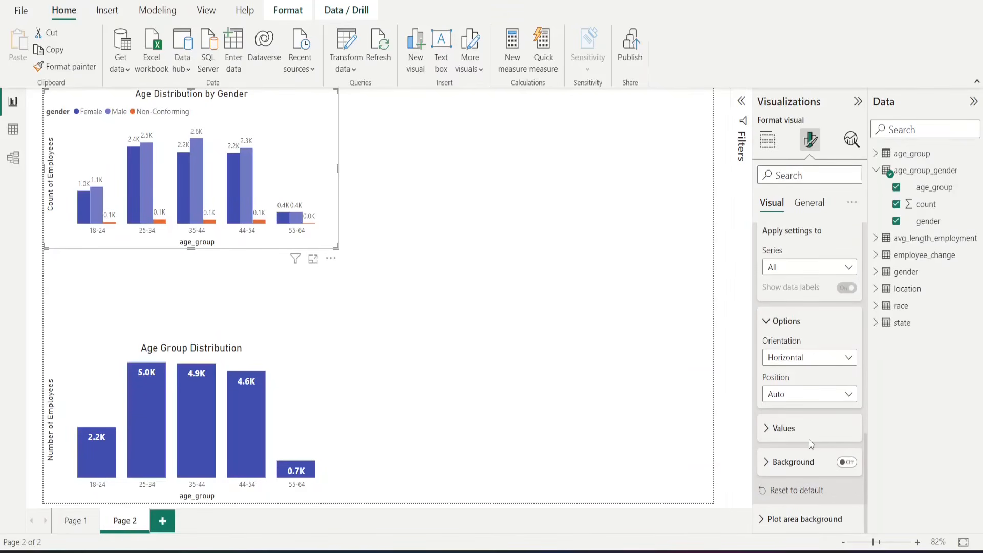
click(791, 429)
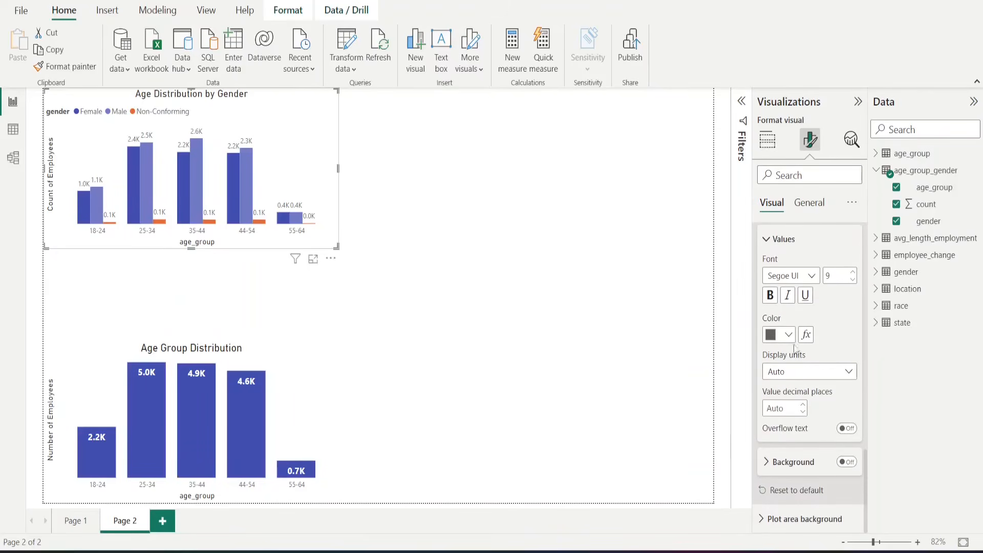
click(770, 295)
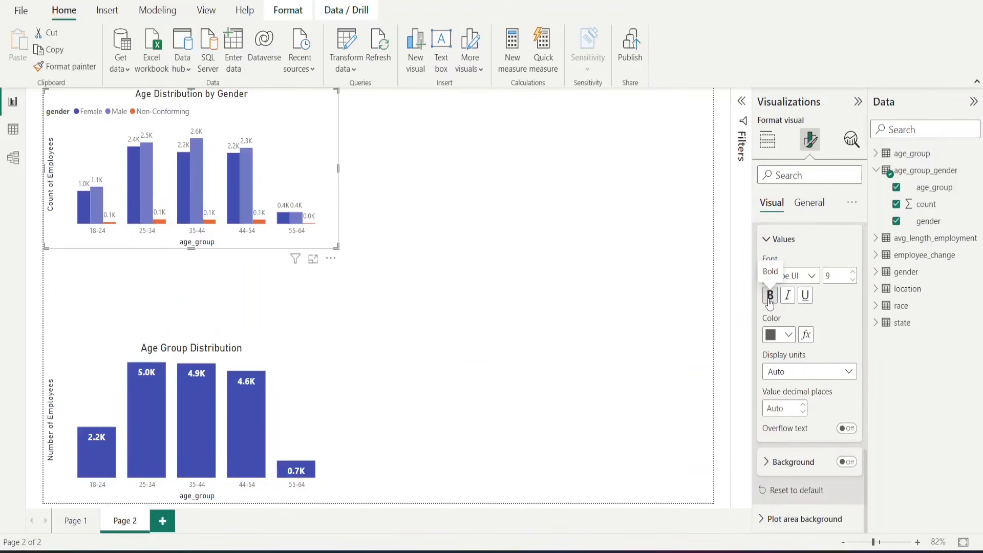
click(853, 272)
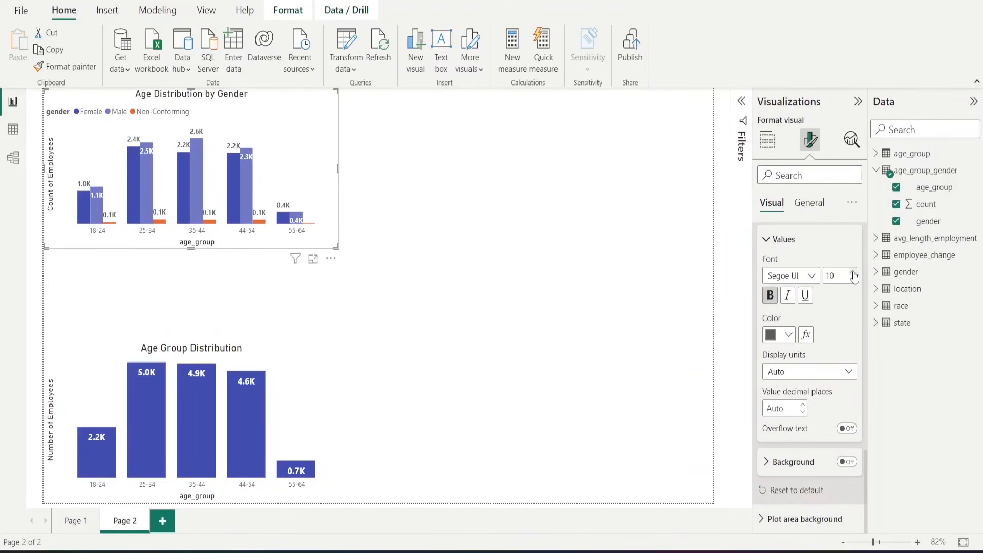
scroll(825, 375, up, 3)
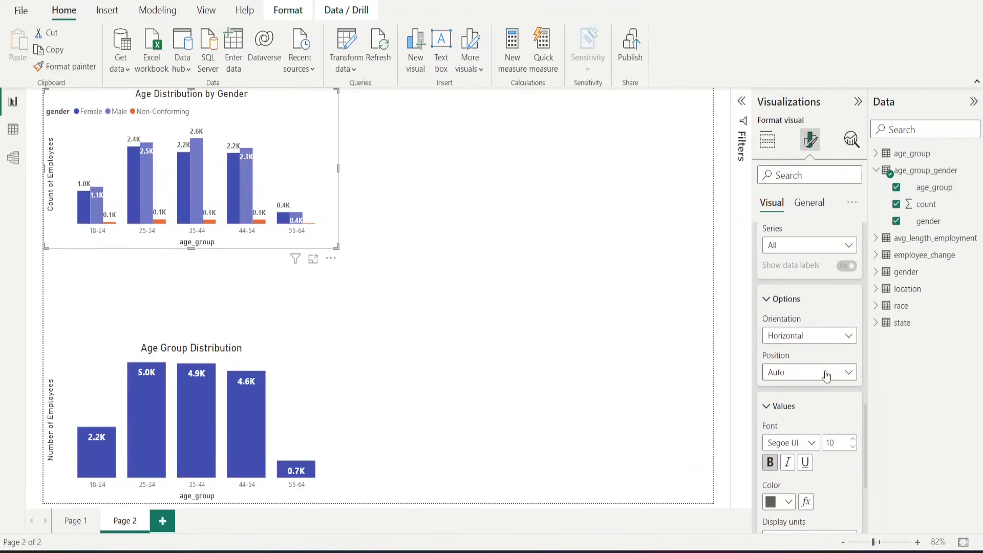
Position the Age Distribution by Gender chart's data labels at Outside end, and make the chart taller and wider so every label fits.
click(847, 373)
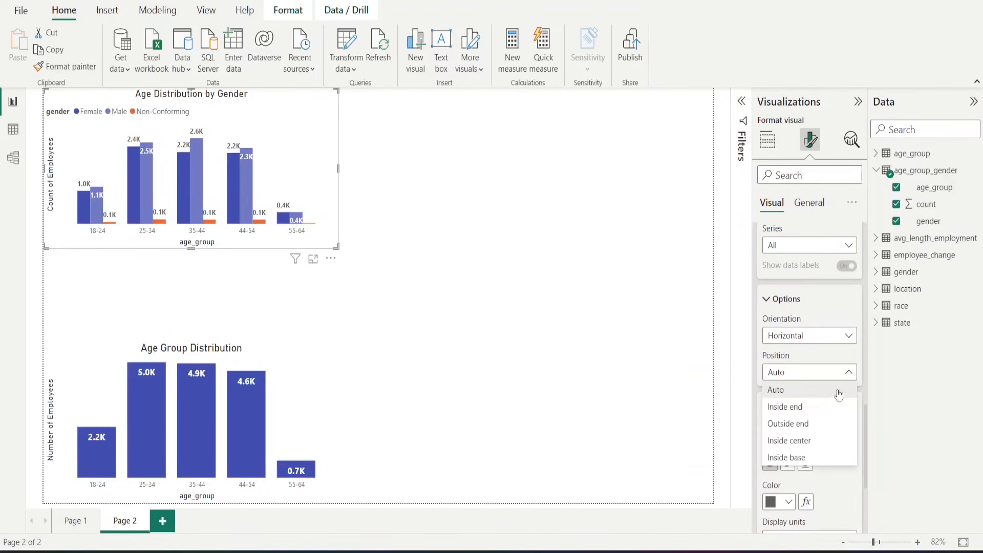
click(818, 425)
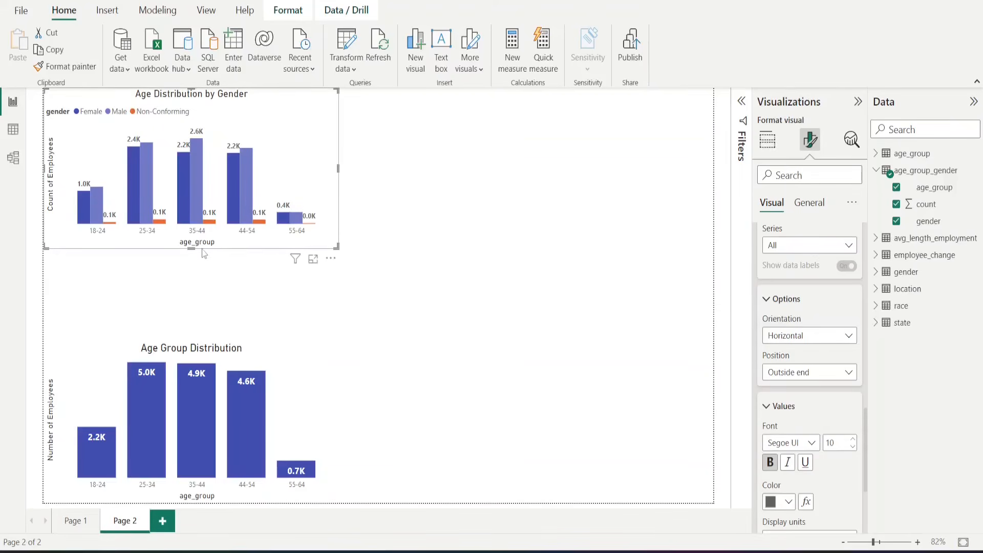
drag(190, 249, 194, 299)
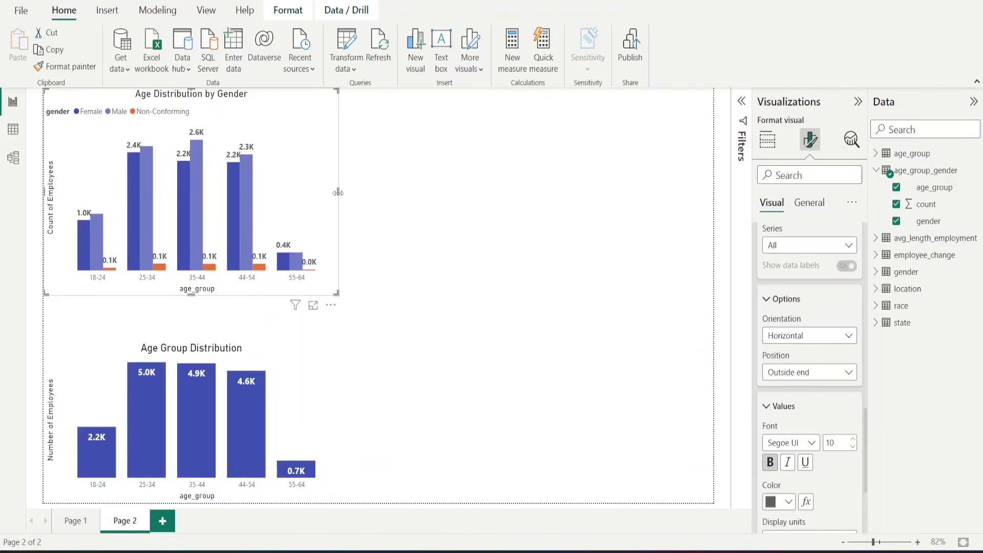
drag(341, 194, 389, 192)
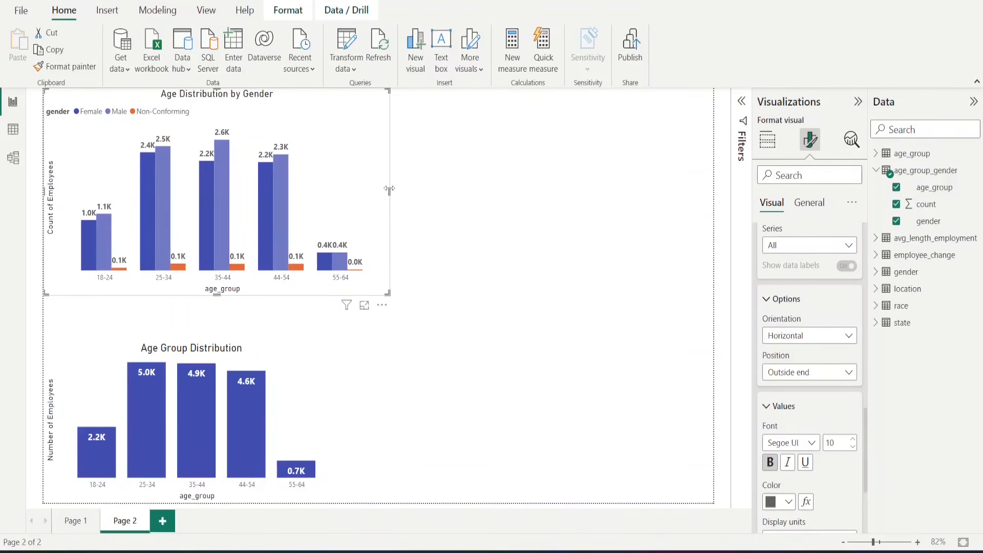
click(333, 395)
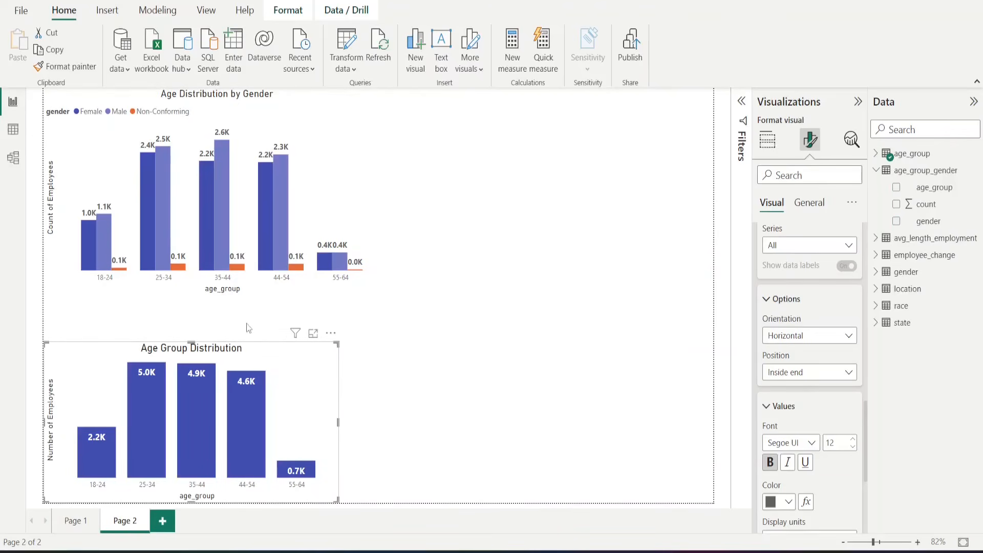
click(444, 380)
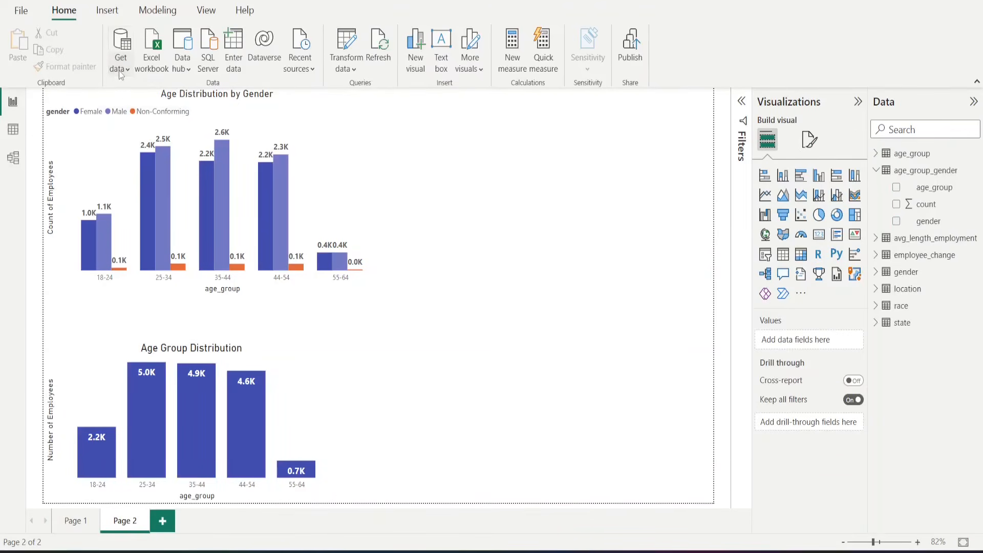
Import turnover_rate.csv from the HR Data Analysis folder and load it into the report.
click(121, 68)
click(137, 250)
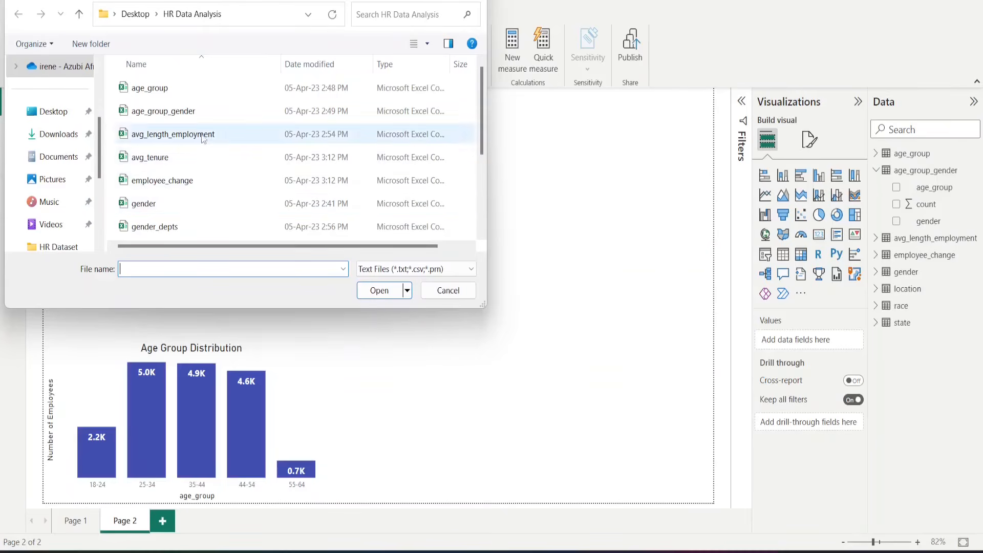
scroll(162, 219, down, 2)
click(173, 235)
click(379, 291)
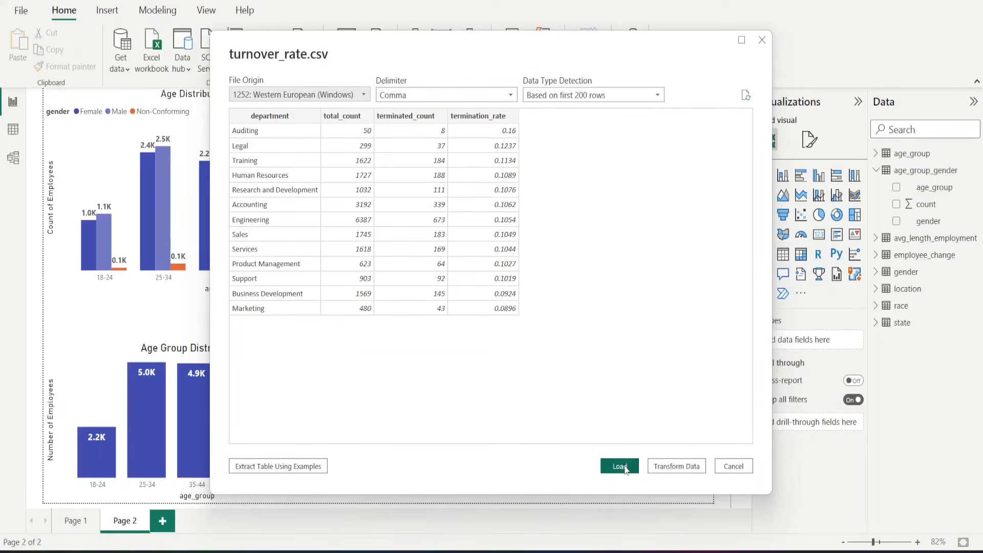
click(620, 466)
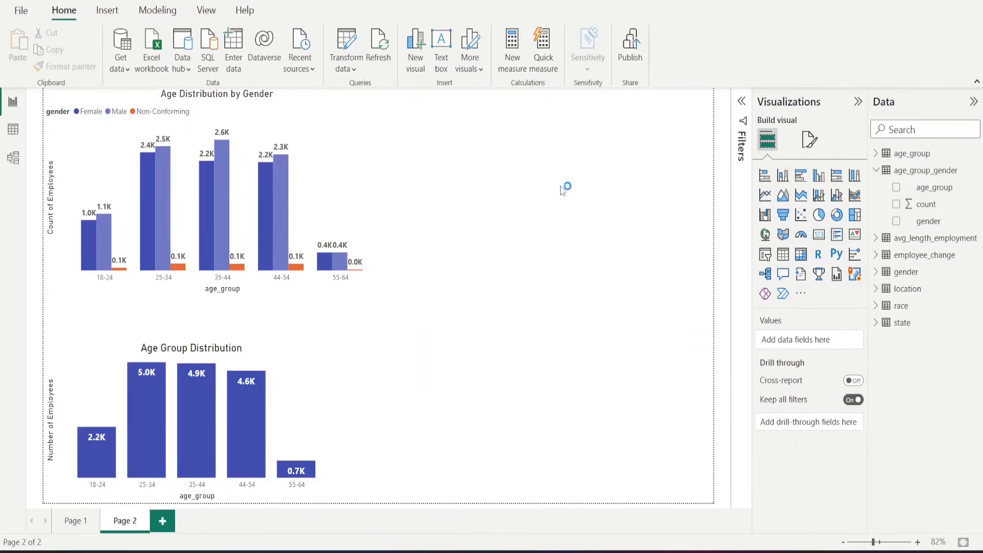
Add a table visual to Page 2 with the department and termination_rate fields from turnover_rate.
click(875, 172)
click(875, 289)
click(782, 255)
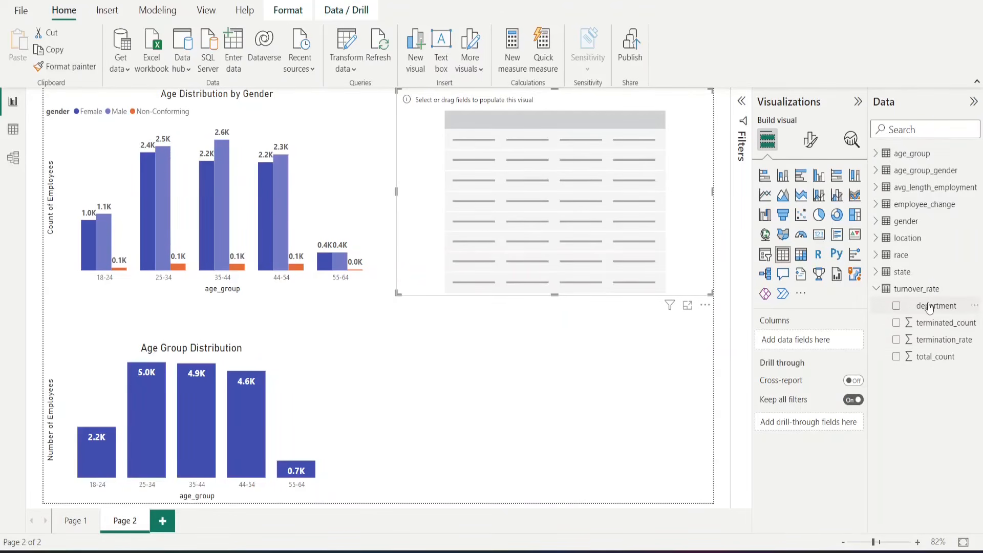
click(929, 306)
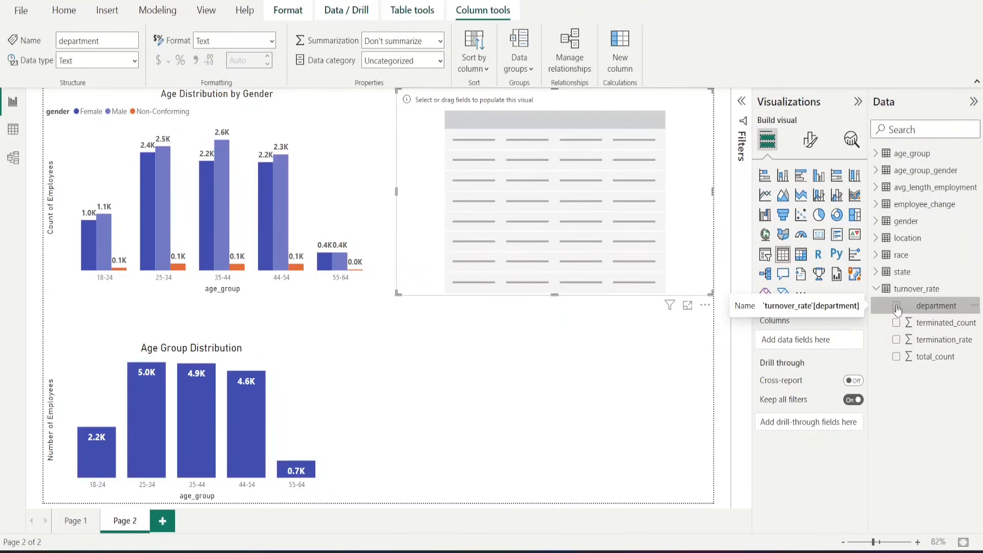
click(896, 307)
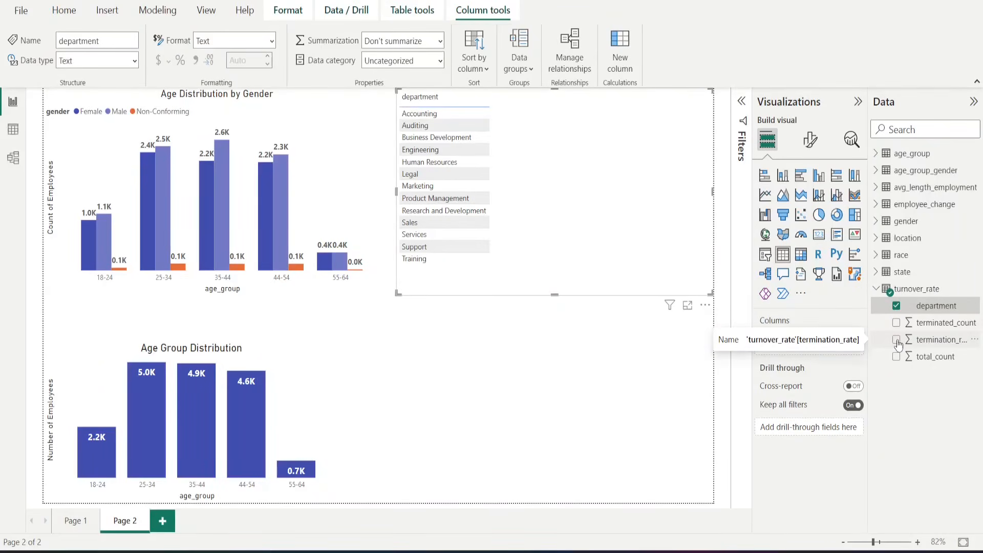
click(896, 339)
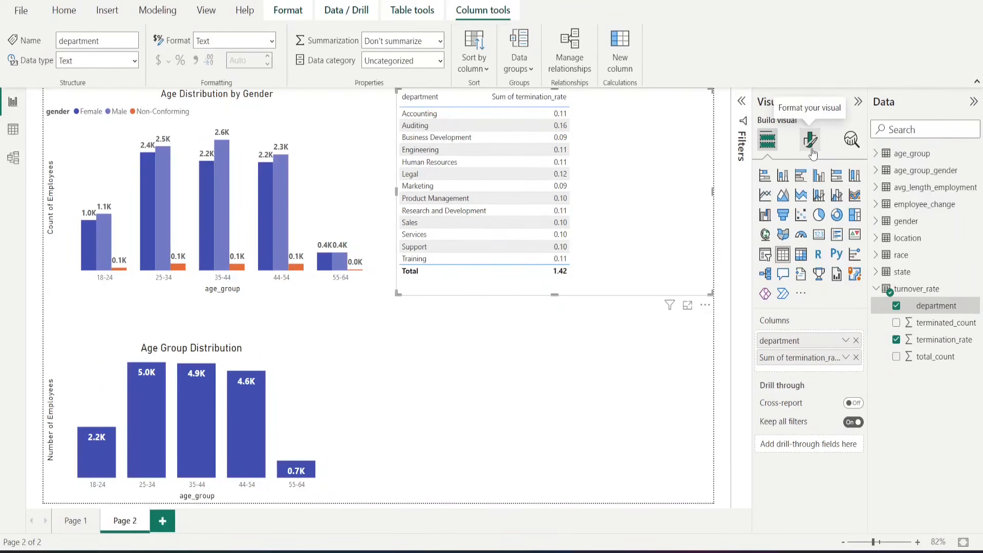
Make the turnover table's column headers bold at font size 14.
click(810, 142)
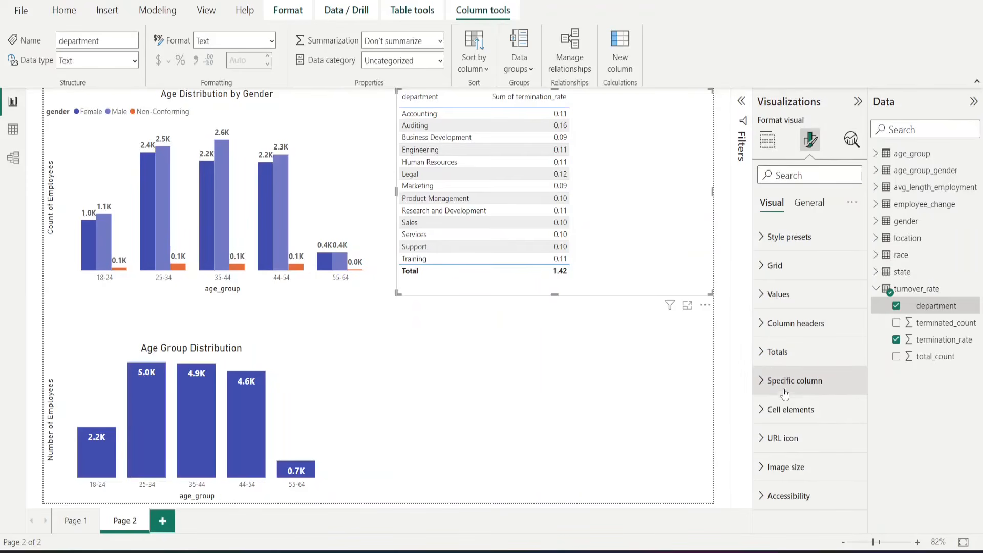
click(789, 327)
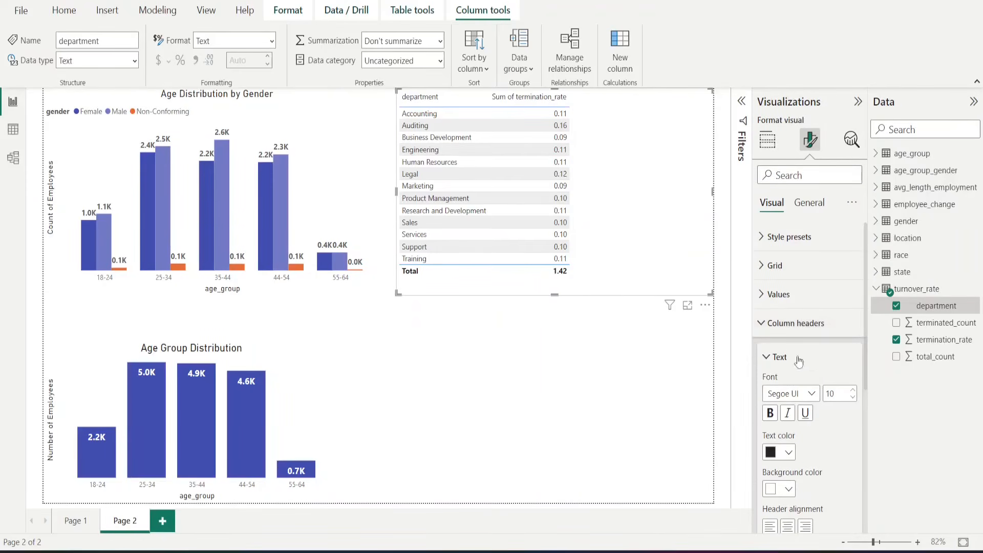
click(769, 412)
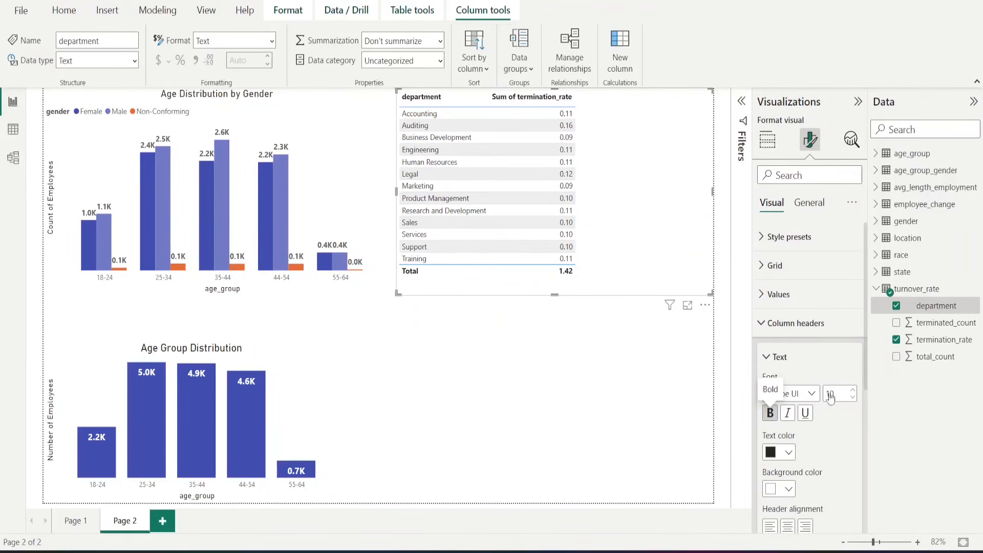
click(853, 390)
click(853, 390)
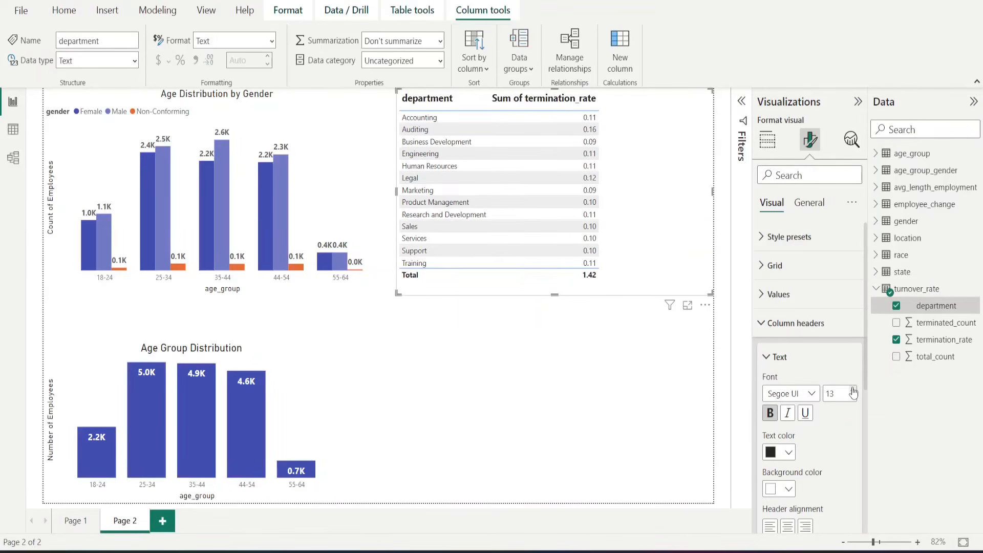
click(853, 390)
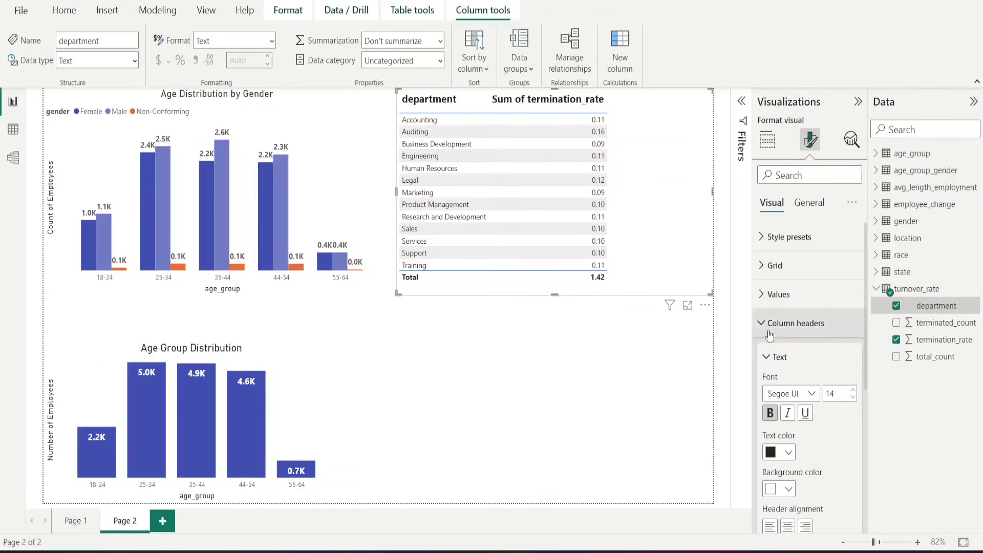
Set the turnover table's values to font size 21.
click(769, 301)
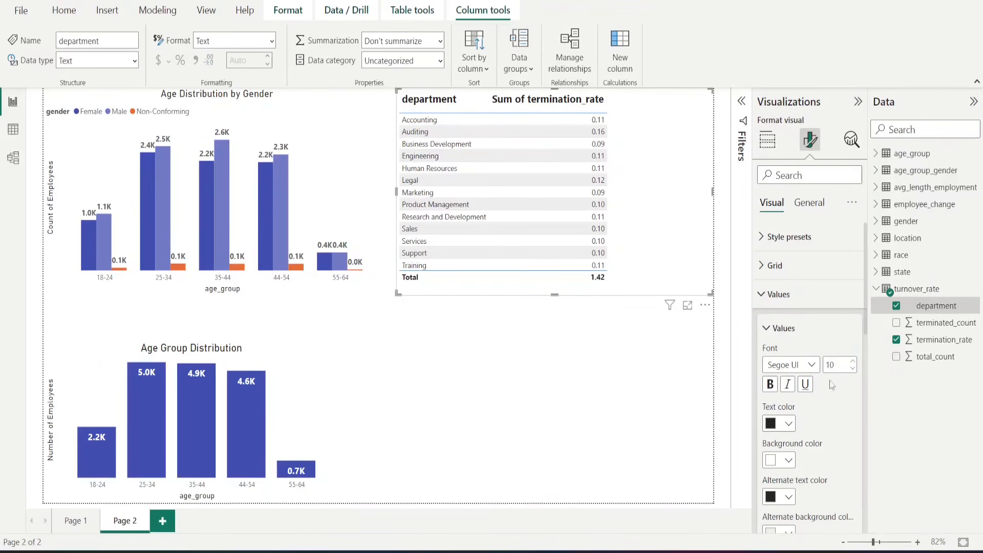
click(853, 361)
click(853, 361)
click(852, 361)
click(853, 361)
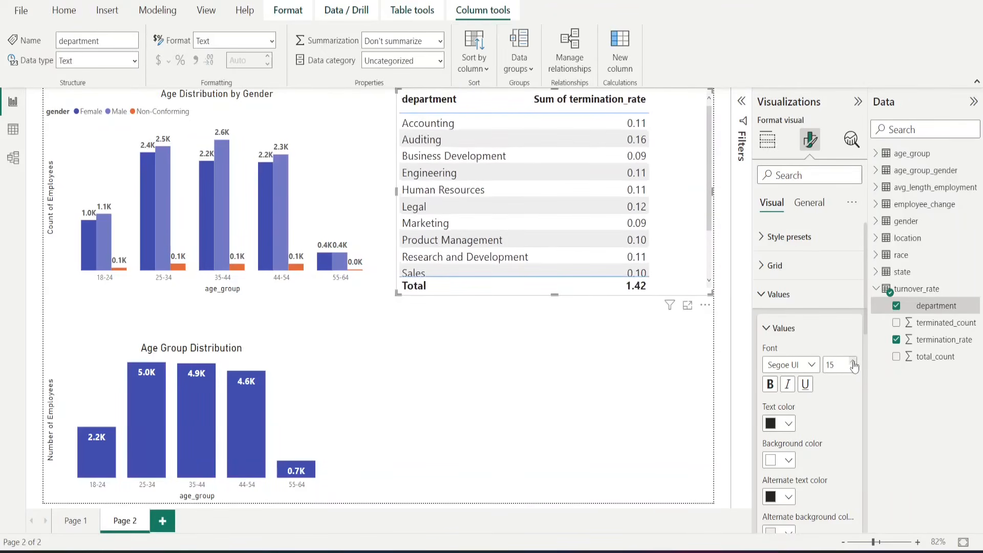
click(853, 361)
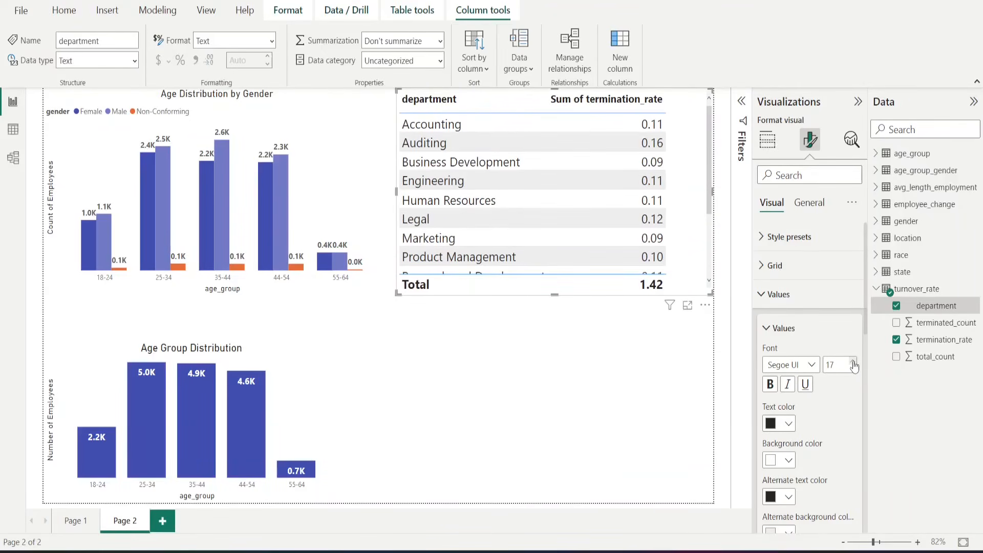
click(852, 361)
click(853, 361)
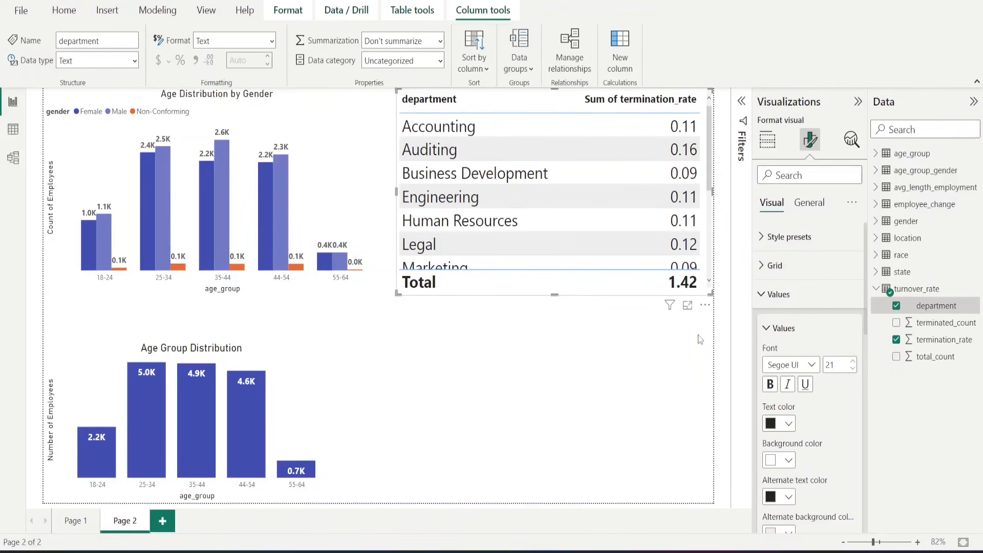
click(767, 332)
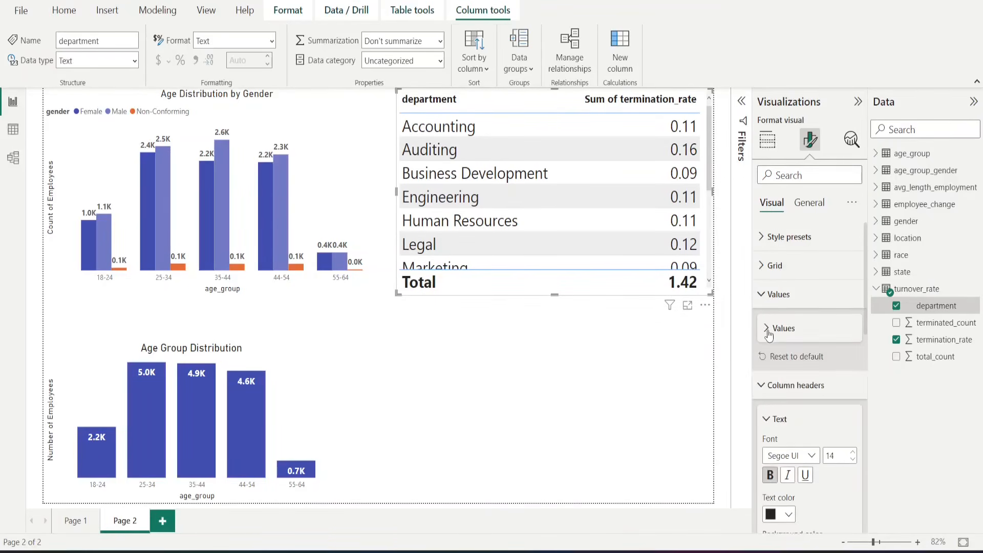
click(765, 293)
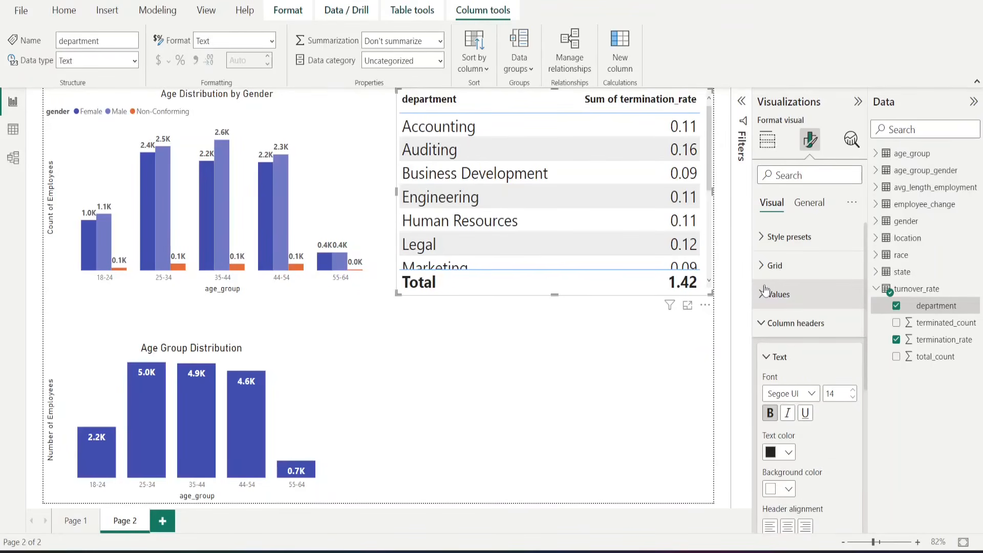
Turn off the totals row in the turnover table.
click(765, 327)
click(766, 352)
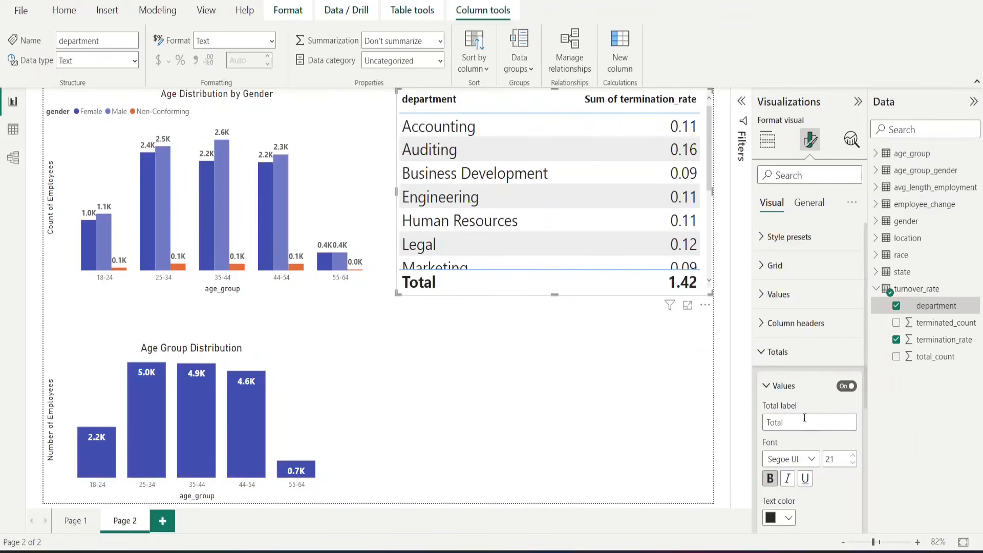
click(847, 386)
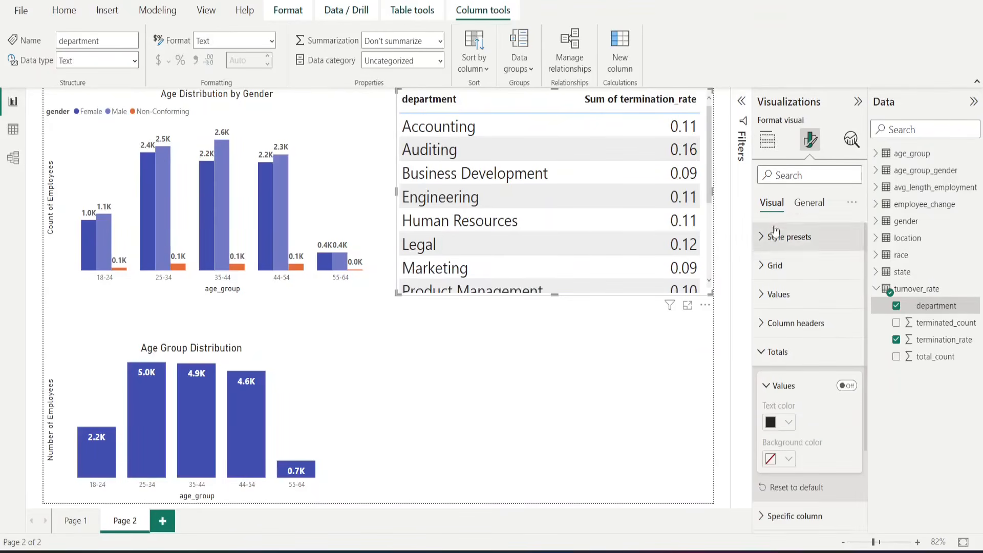
click(761, 353)
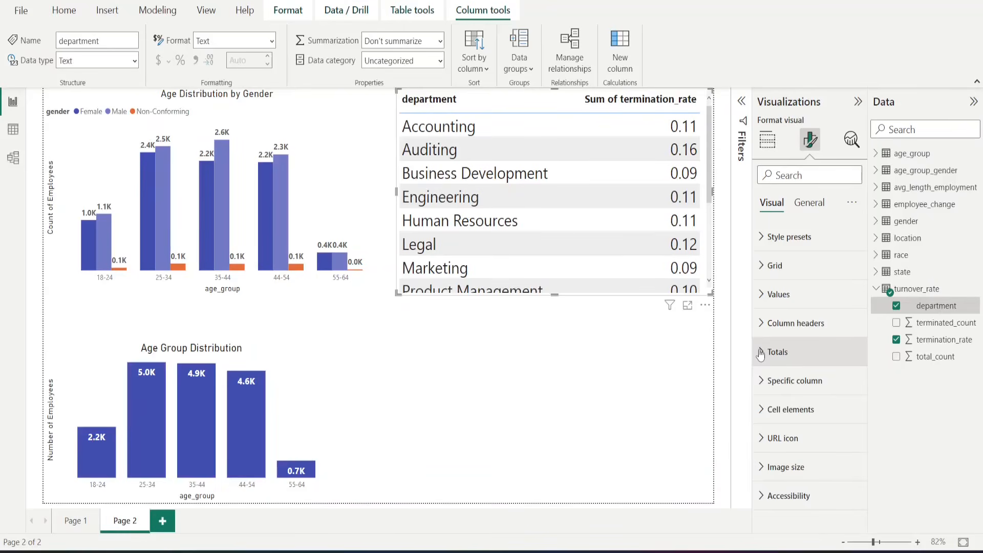
Sort the turnover table by Sum of termination_rate in descending order and shorten the table slightly from its lower edge.
click(705, 306)
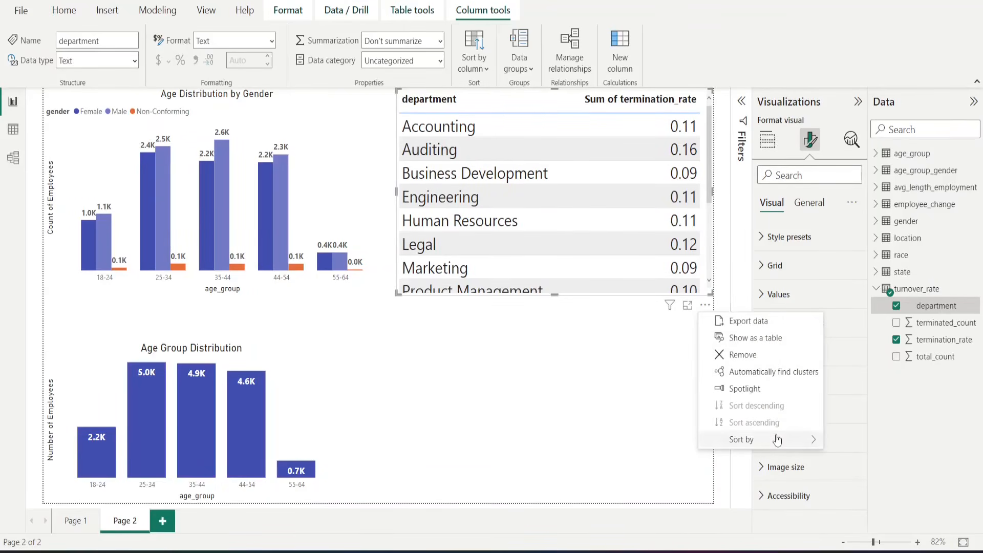
mouse_move(801, 439)
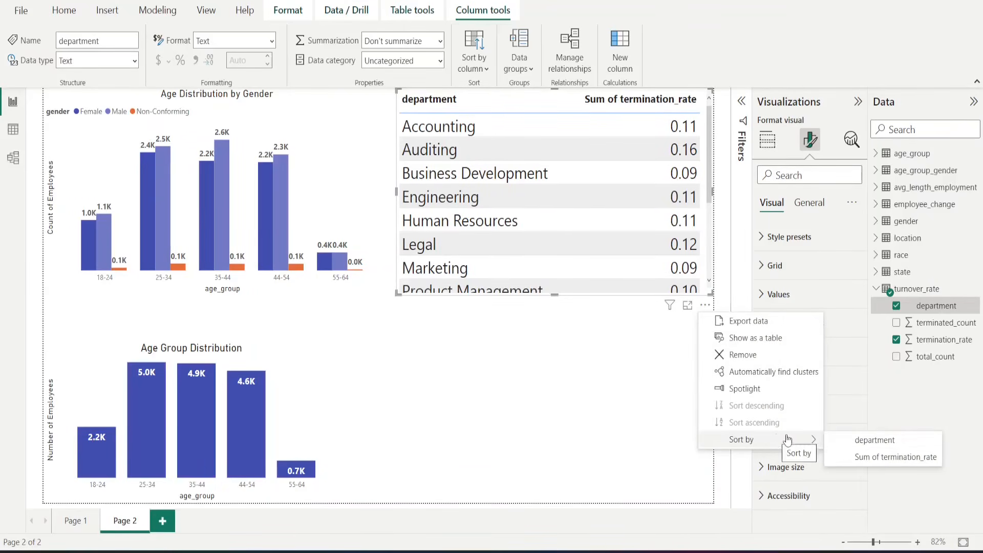
click(852, 461)
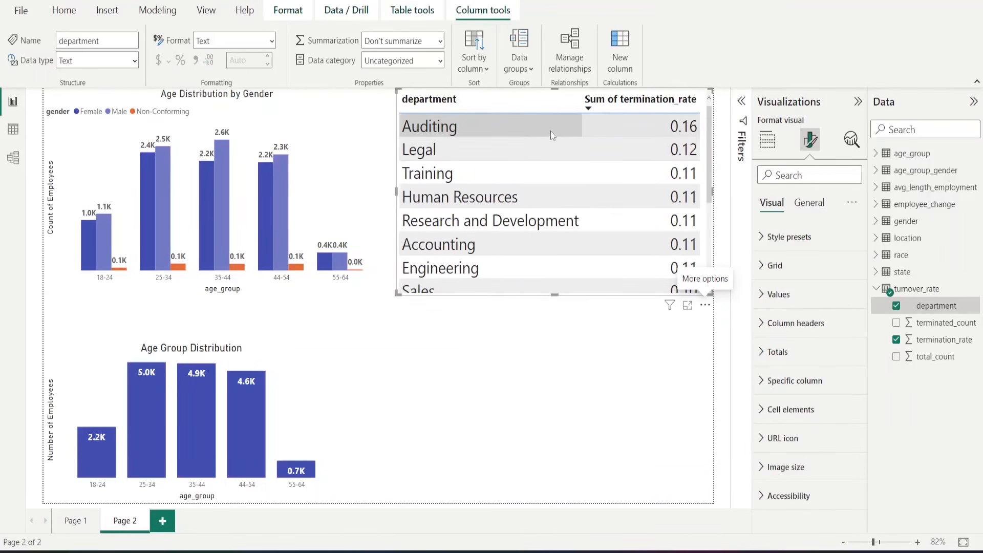
drag(708, 148, 707, 116)
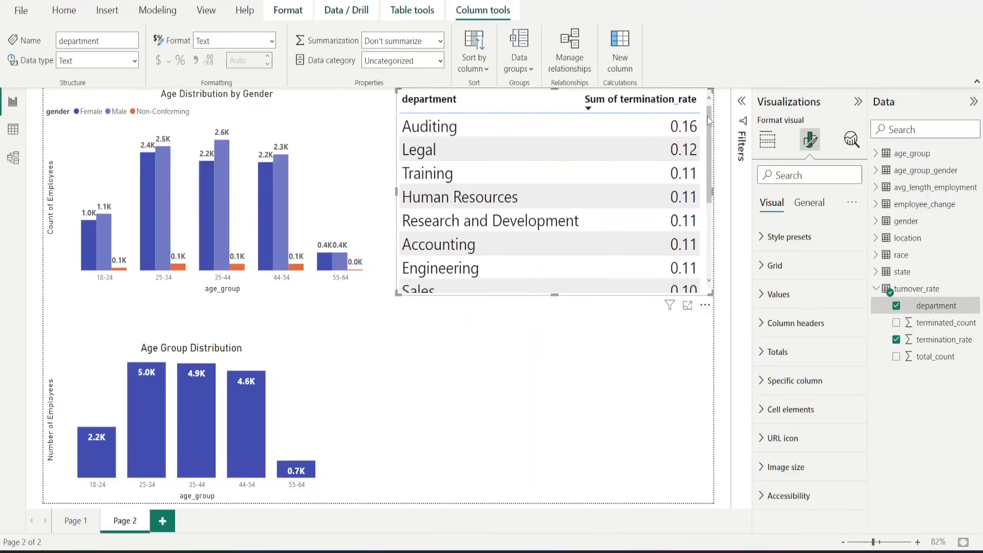
mouse_move(555, 293)
mouse_down()
mouse_move(555, 264)
mouse_move(558, 283)
mouse_up()
click(330, 291)
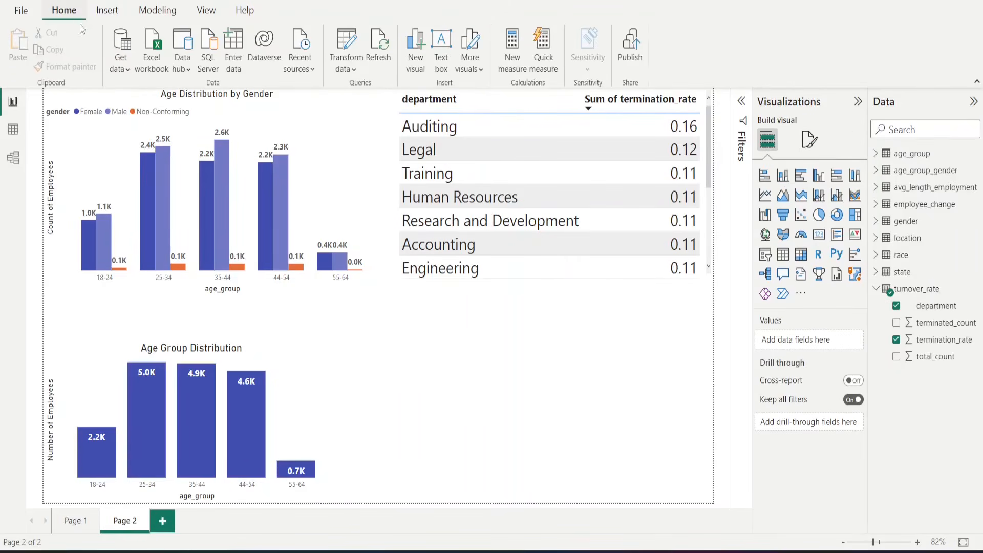
Import gender_depts.csv from the HR Data Analysis folder and load it into the report.
click(119, 69)
click(185, 246)
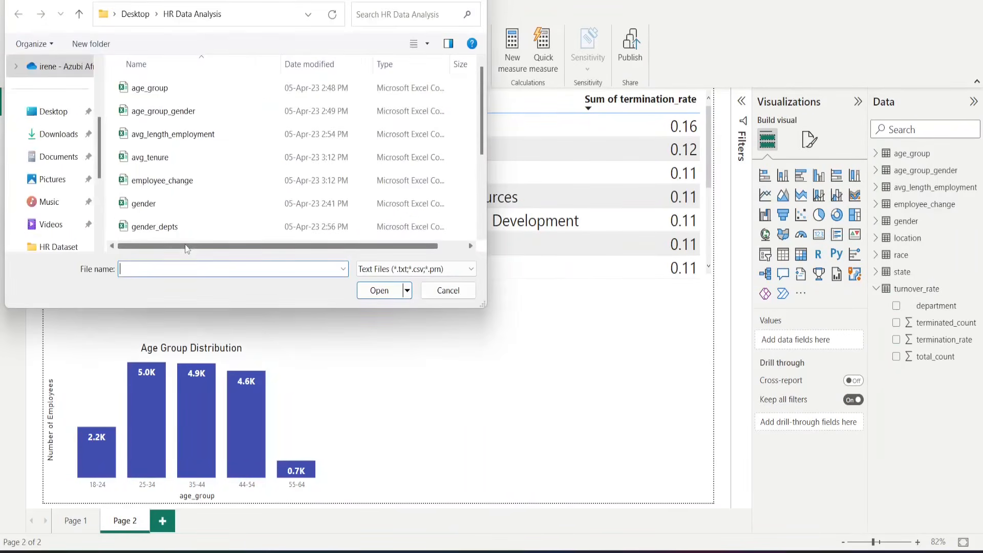
click(158, 227)
click(373, 291)
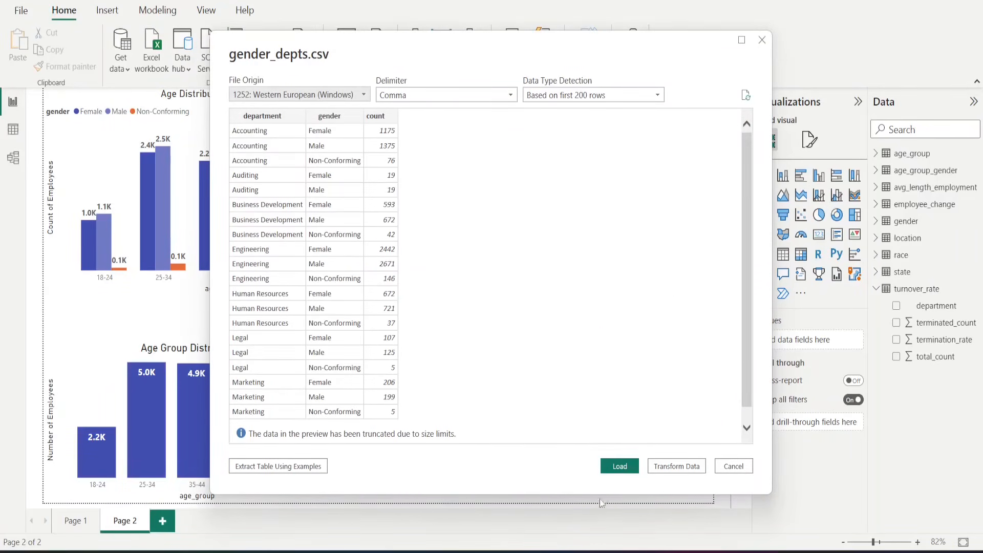
click(610, 466)
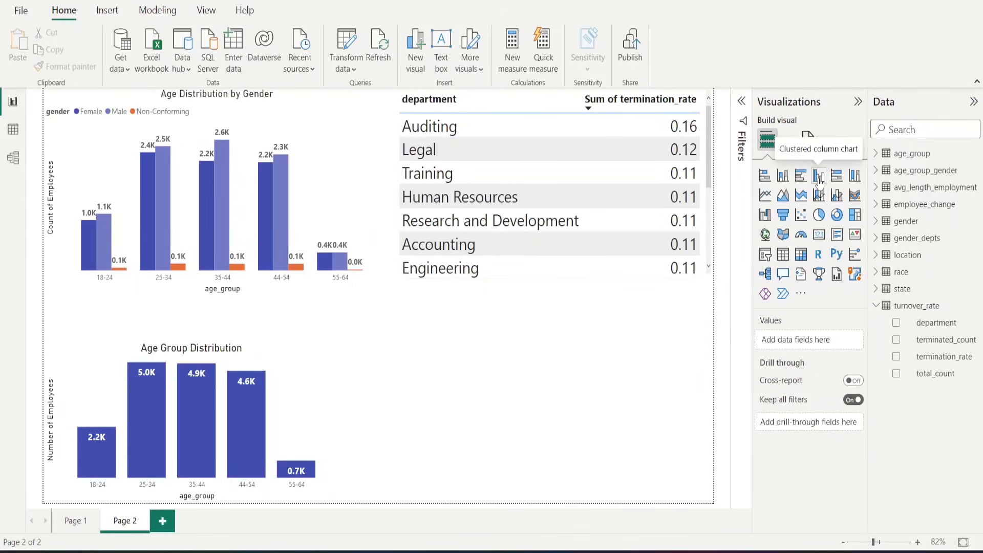
Add a clustered column chart beside the Age Group Distribution chart, widened toward it, showing gender_depts count by department with gender as legend.
click(818, 177)
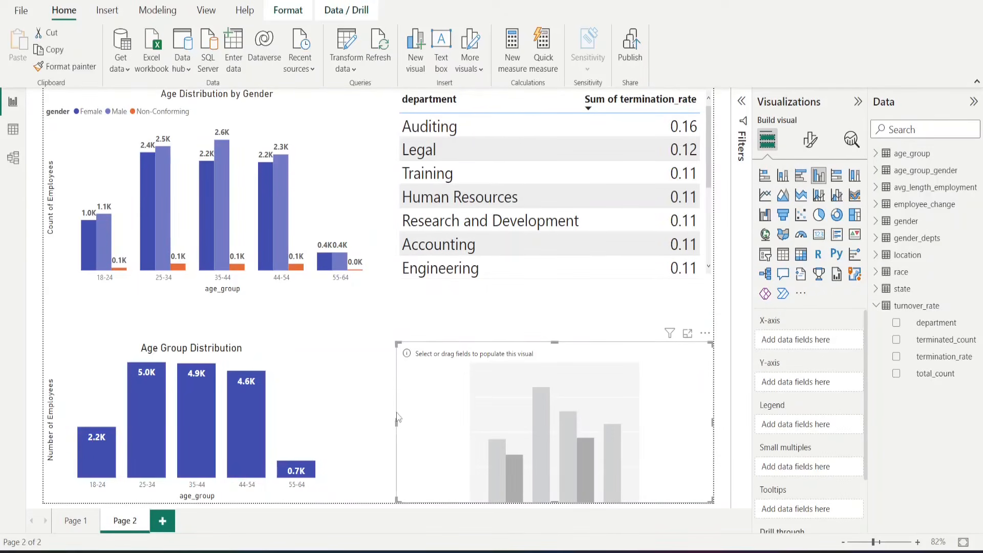
drag(397, 422, 318, 416)
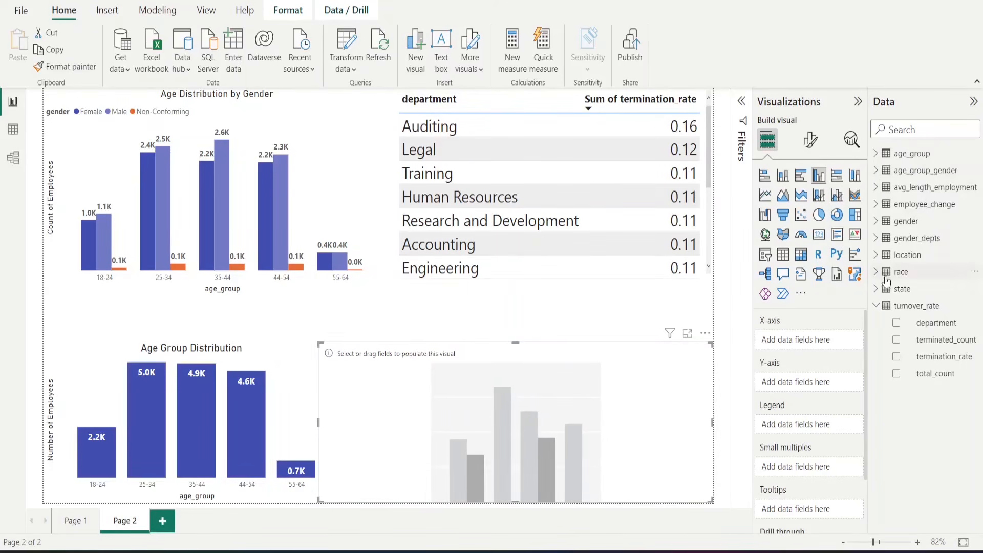
click(877, 307)
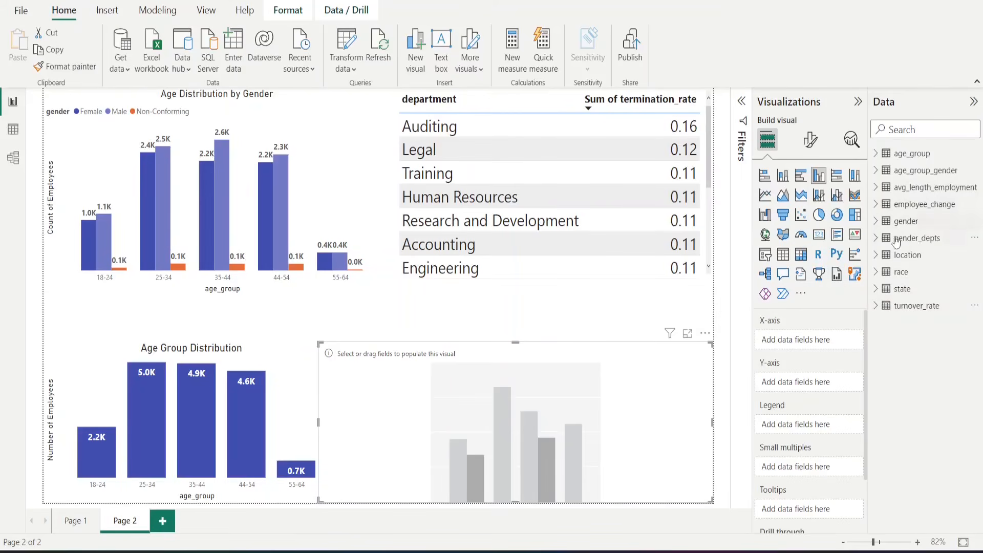
click(880, 239)
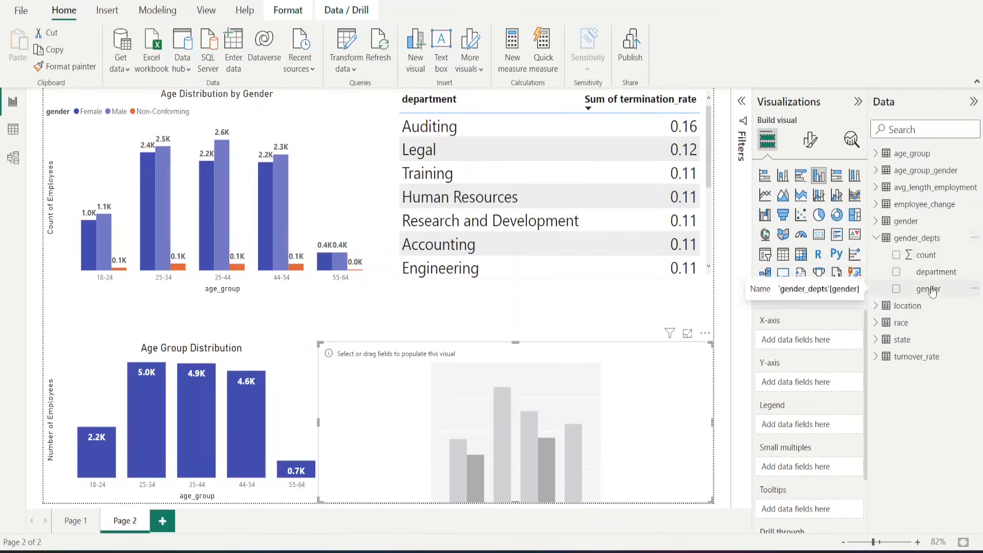
drag(925, 277, 813, 339)
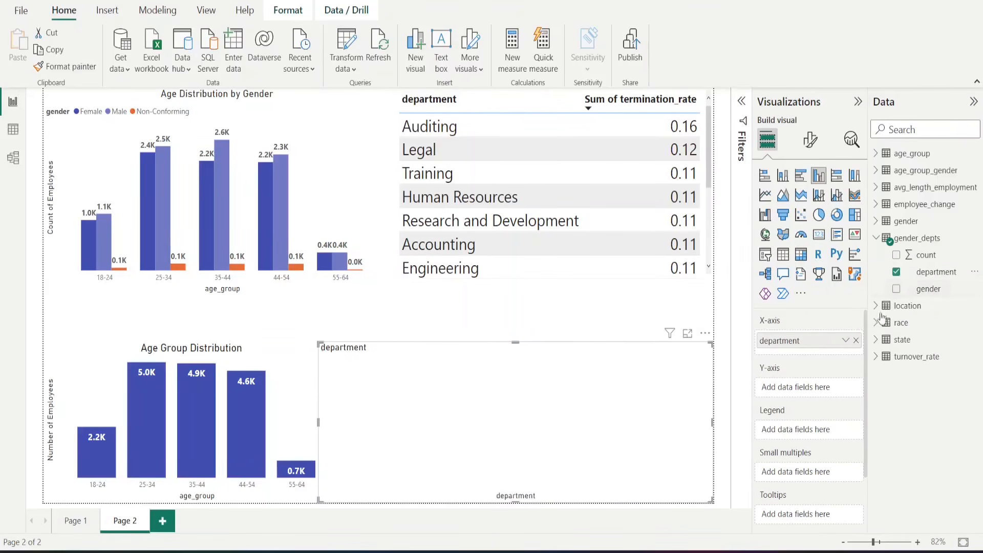
mouse_move(924, 255)
mouse_down()
mouse_move(811, 376)
mouse_move(816, 387)
mouse_up()
drag(928, 289, 811, 433)
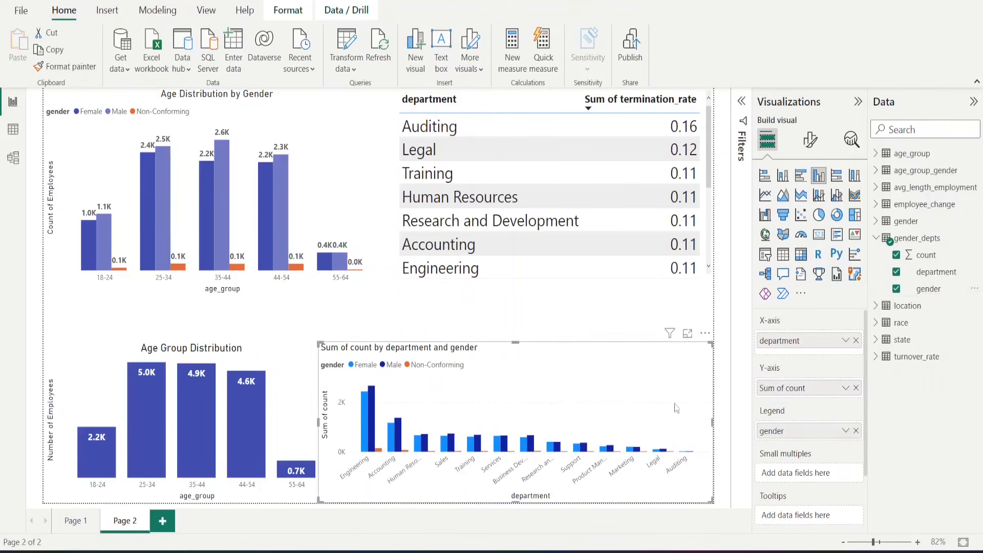
Recolour the department chart's Female columns medium indigo and Male columns lighter indigo, matching the Age Distribution by Gender chart.
click(809, 140)
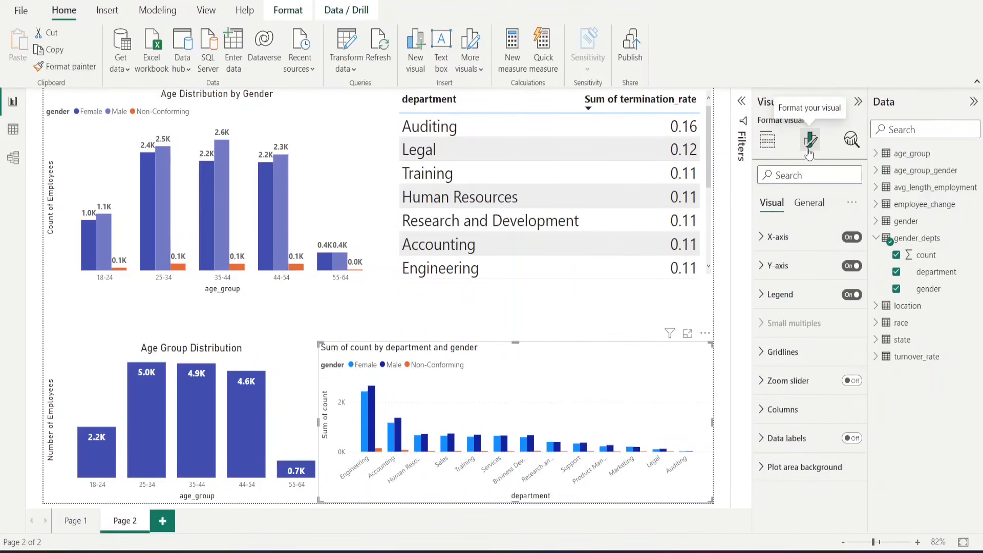
click(784, 425)
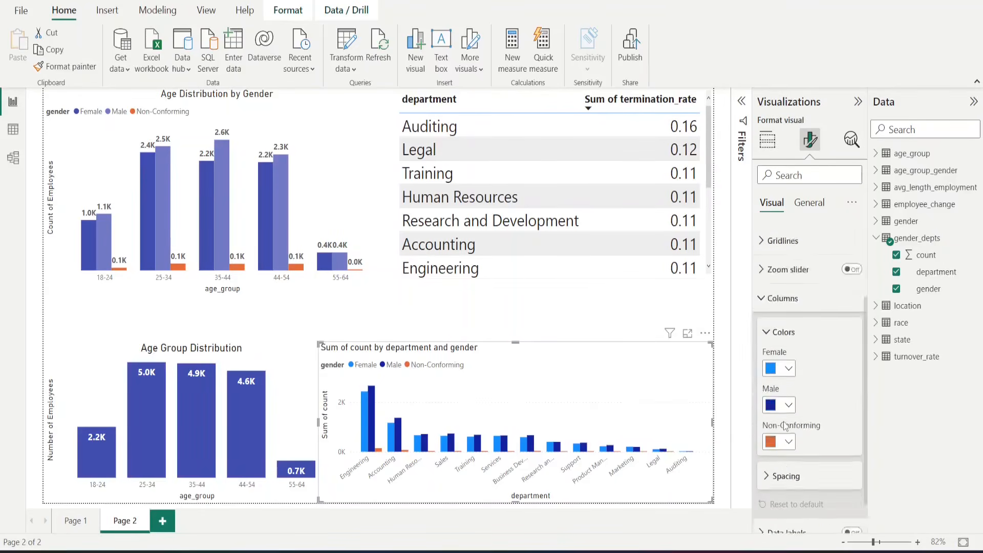
click(789, 326)
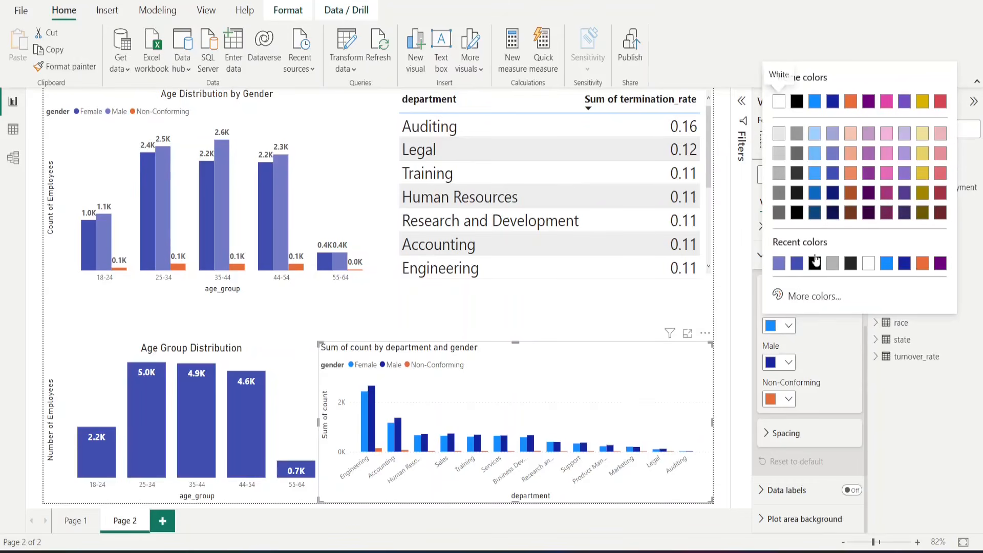
click(833, 177)
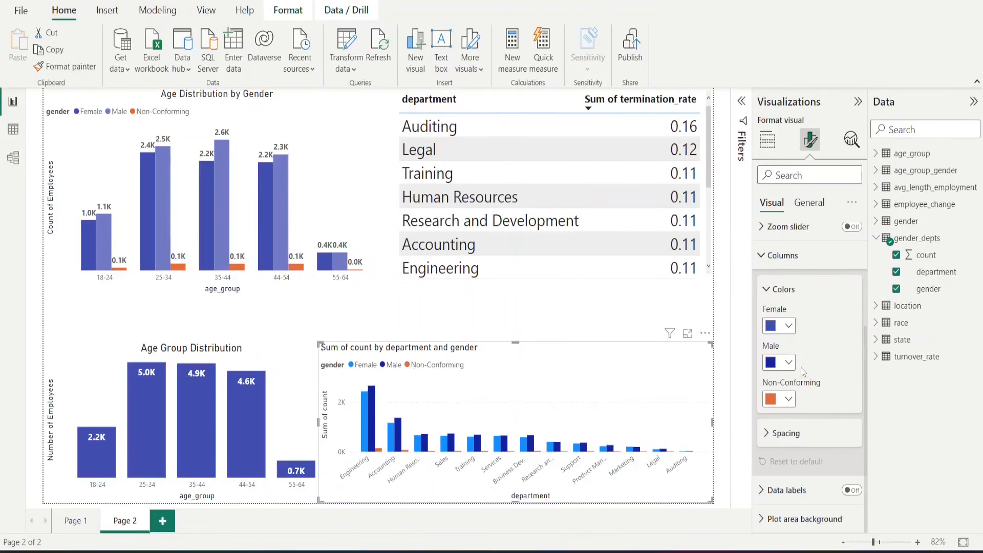
click(788, 363)
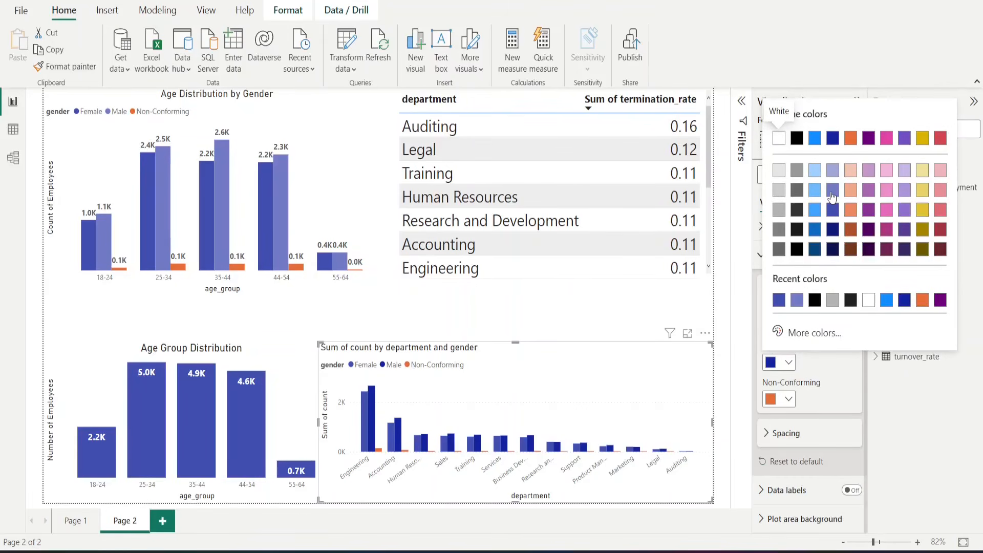
click(832, 190)
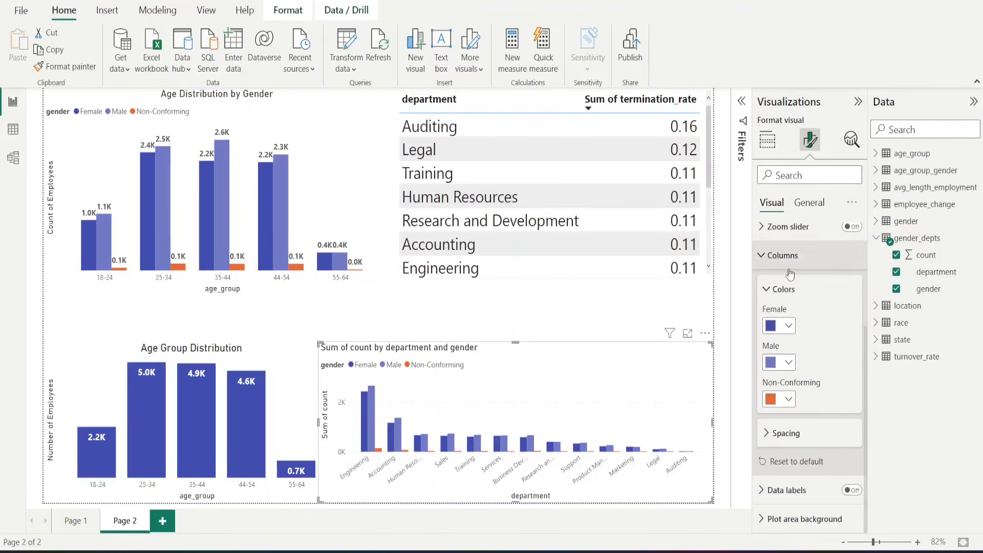
click(764, 265)
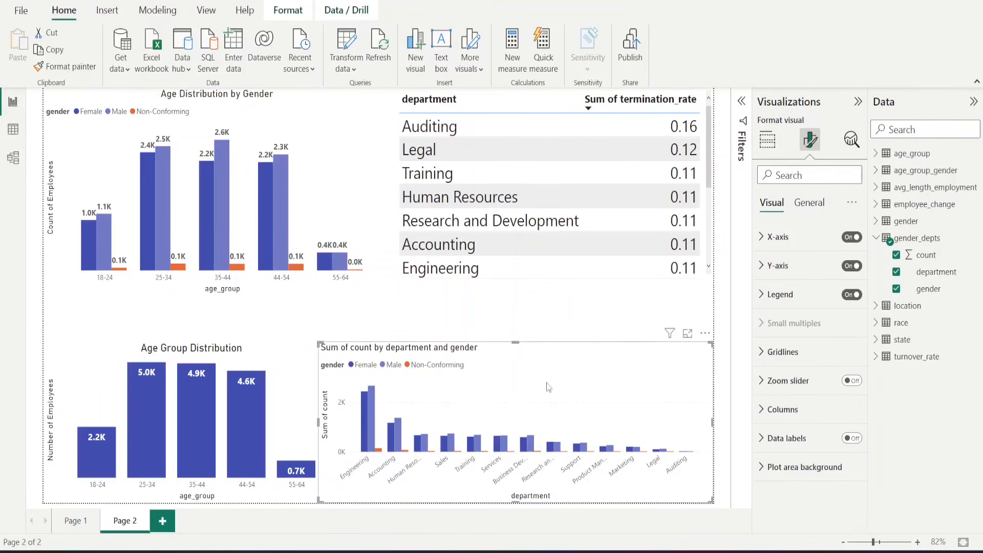
Turn off the X-axis title of the department and gender chart.
click(770, 240)
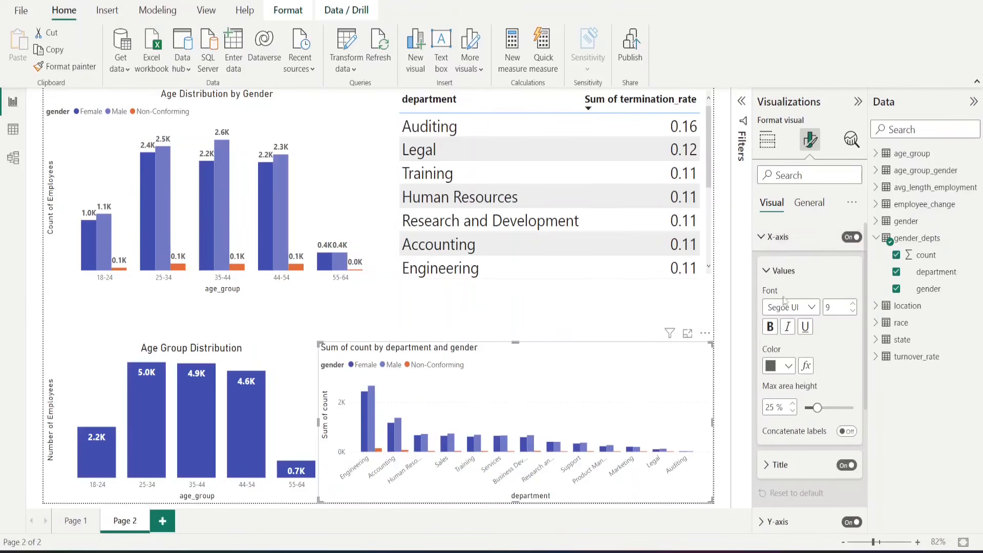
click(847, 465)
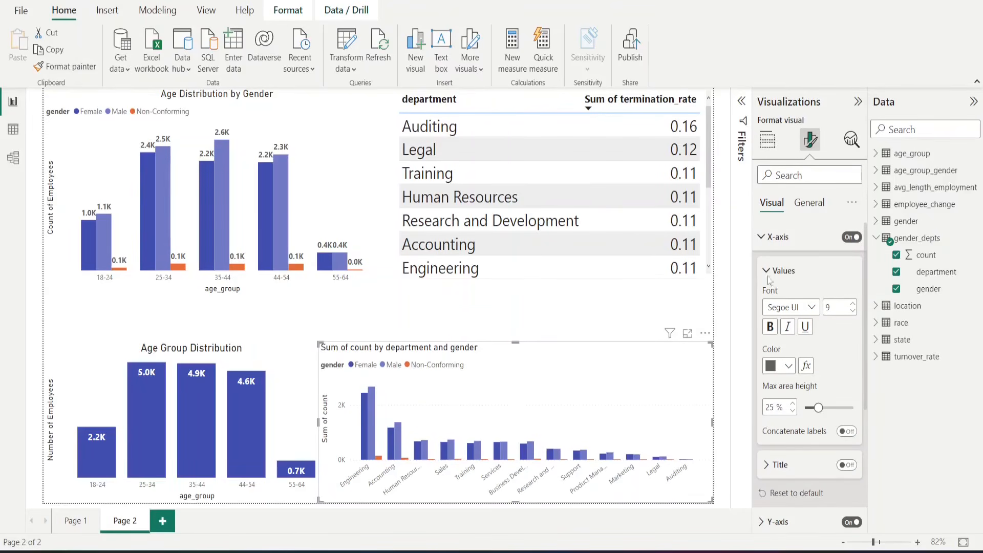
click(761, 244)
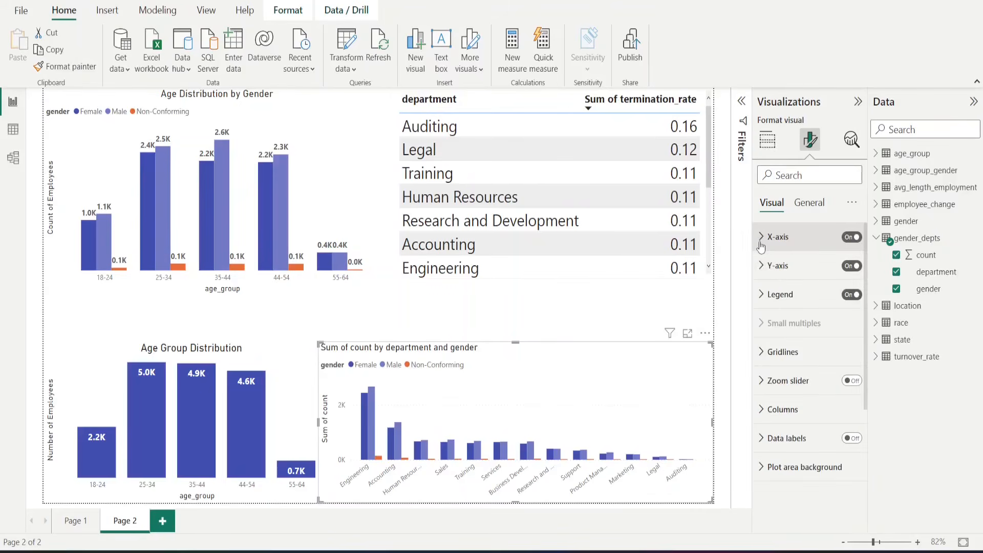
Set the department chart's Y-axis title text to "No. of Employees".
click(781, 275)
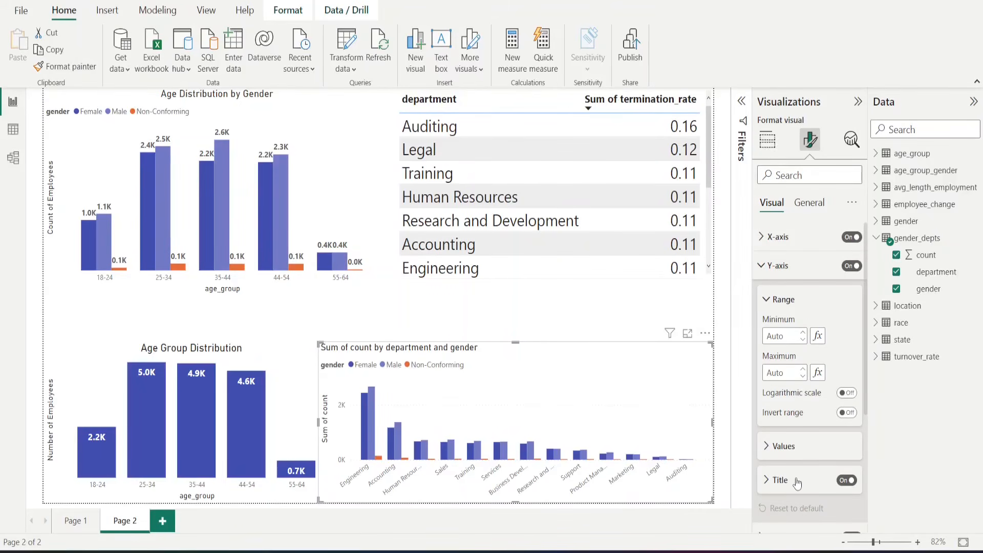
scroll(797, 479, down, 1)
scroll(797, 481, down, 3)
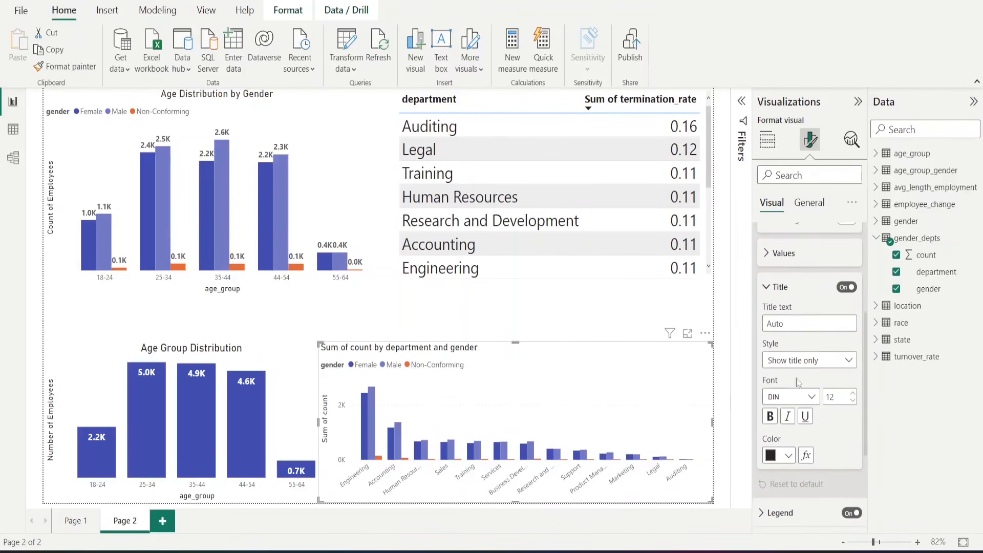
click(784, 323)
text(Emp)
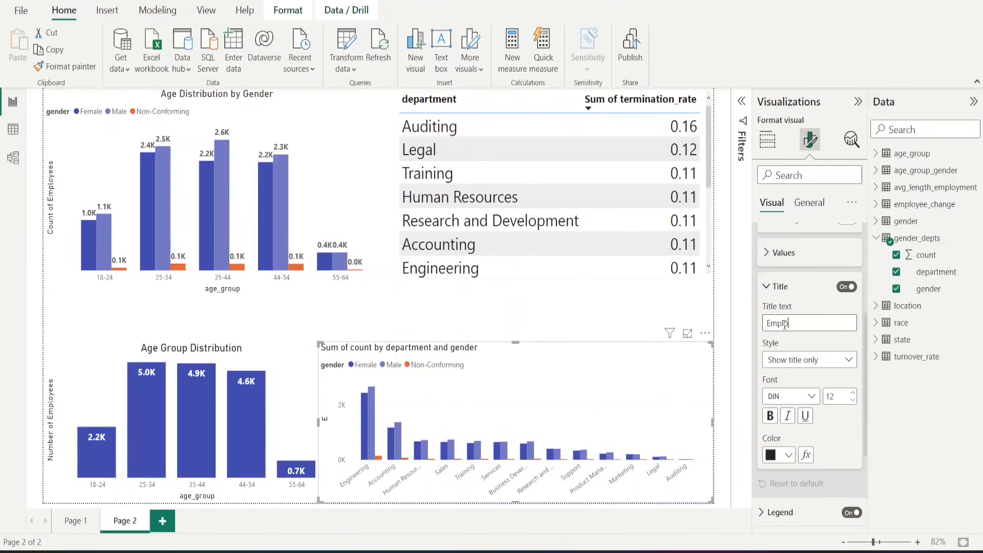
text(loyee Nu)
key(ctrl+a)
text(No. of Em)
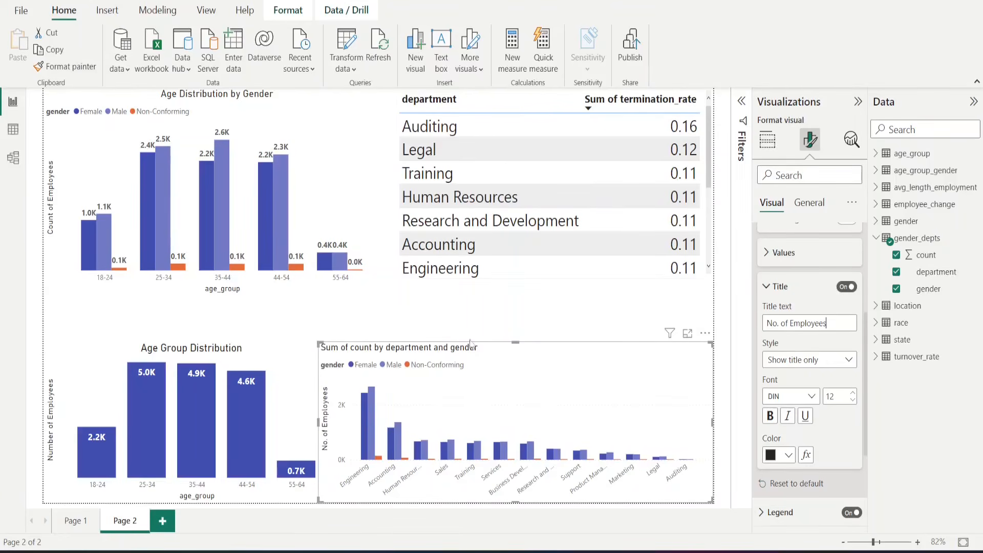
Change the department chart's title to "Gender Distribution by Department".
click(808, 205)
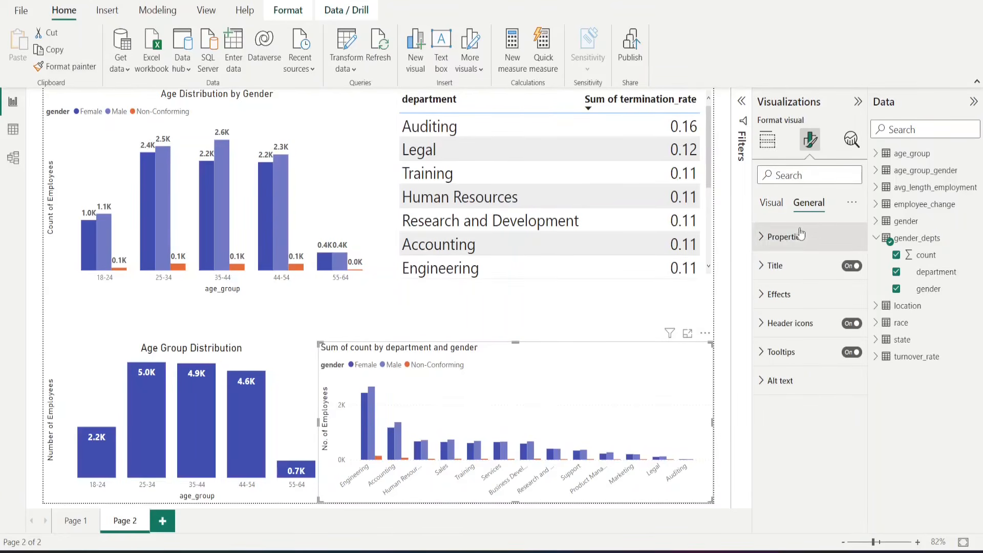
click(790, 277)
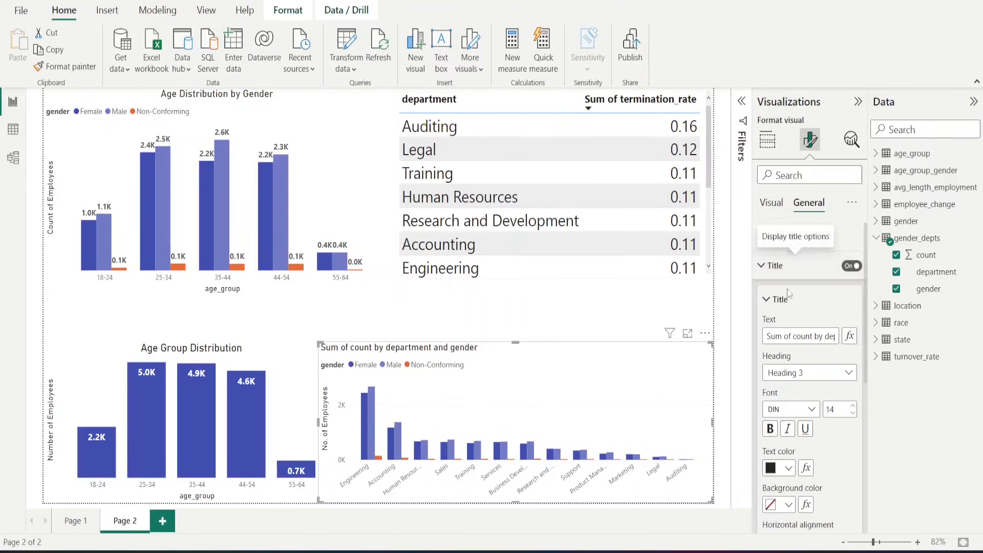
click(793, 336)
text(Age)
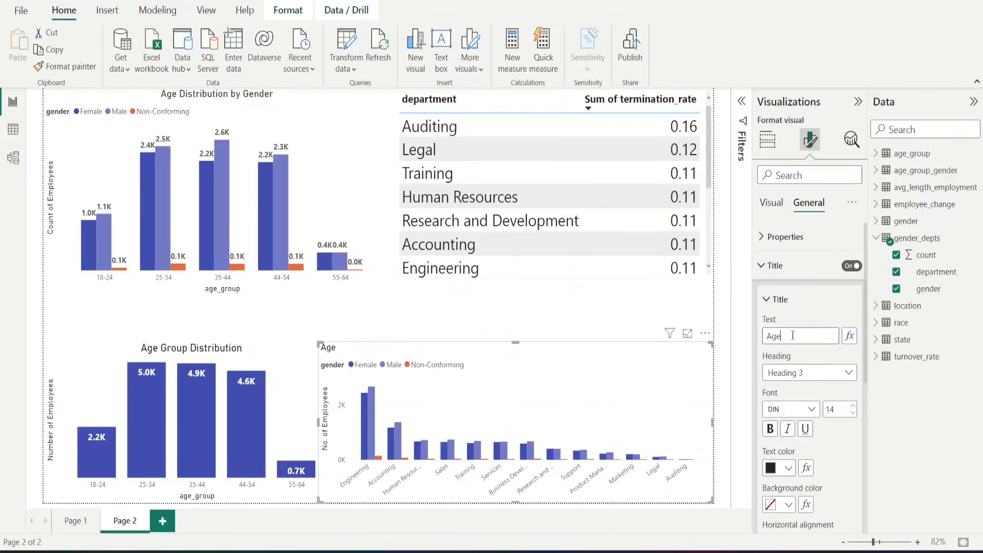
text(Gende)
text(r Distr)
text(ibution by D)
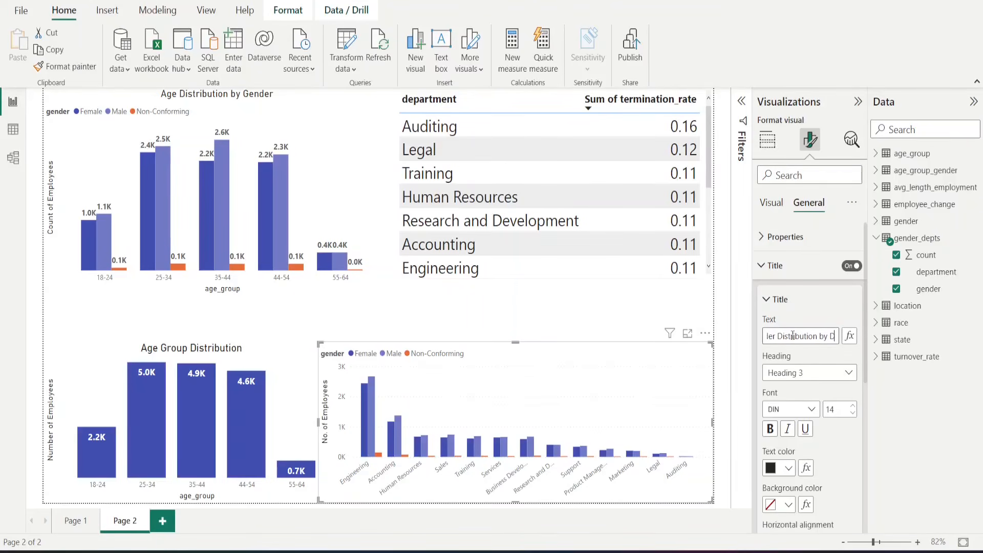
text(epartment)
key(Return)
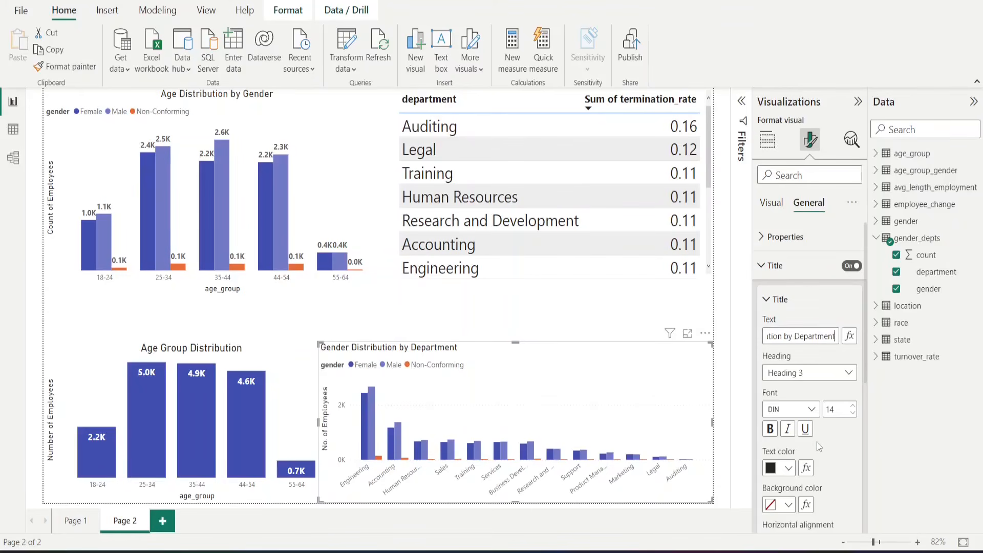
Centre the Gender Distribution by Department title and set its font size to 15.
scroll(819, 447, down, 3)
click(793, 418)
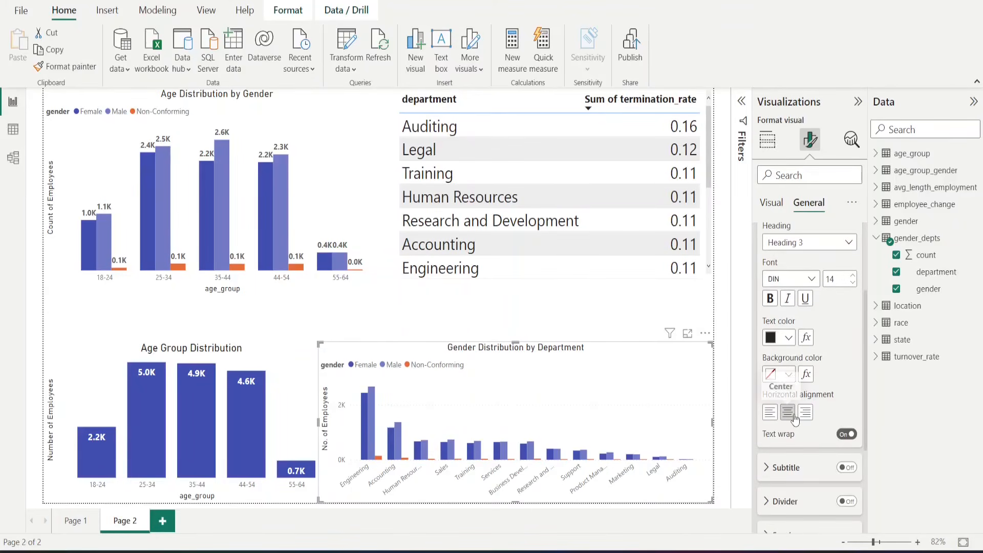
click(853, 275)
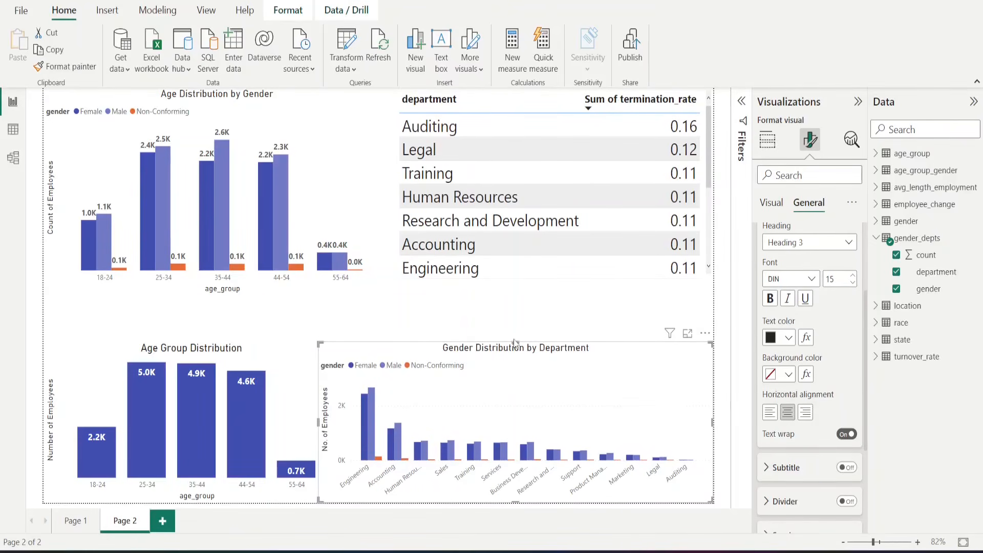
Extend the Gender Distribution by Department chart upward to just below the turnover table, leaving no visual selected.
drag(516, 341, 519, 305)
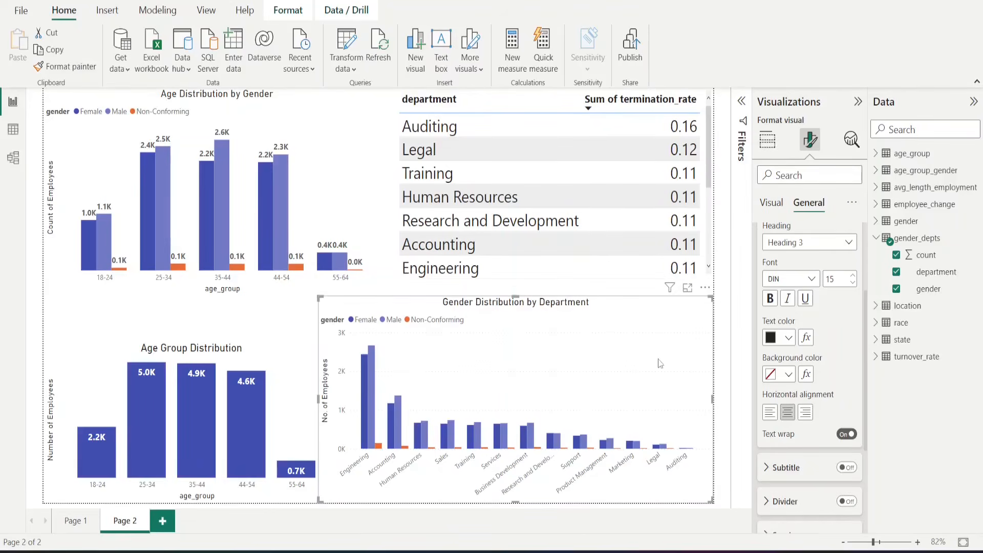
click(382, 290)
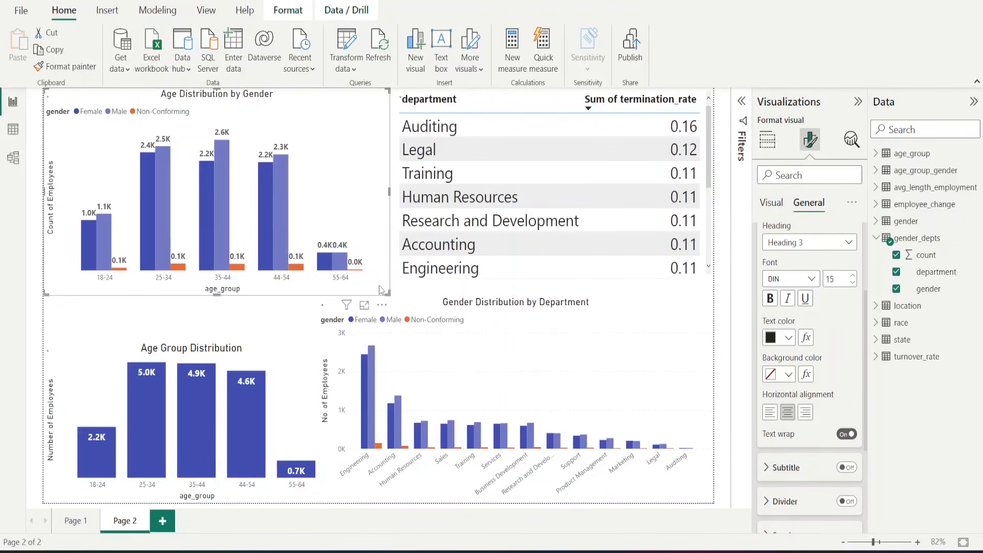
click(308, 319)
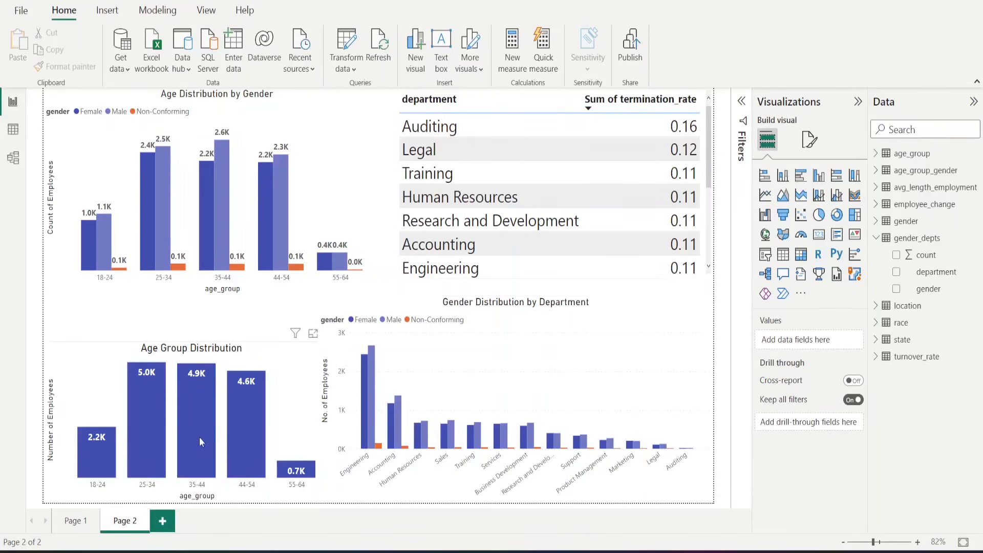
Return to Page 1 and save the report as a Power BI file named "HR Employee Report" in the HR Data Analysis folder.
click(76, 520)
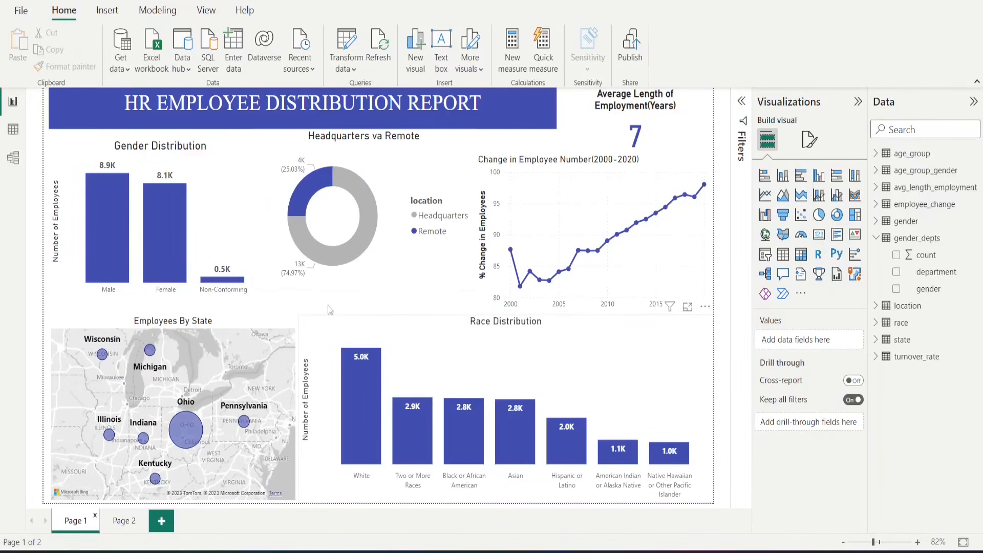
click(21, 11)
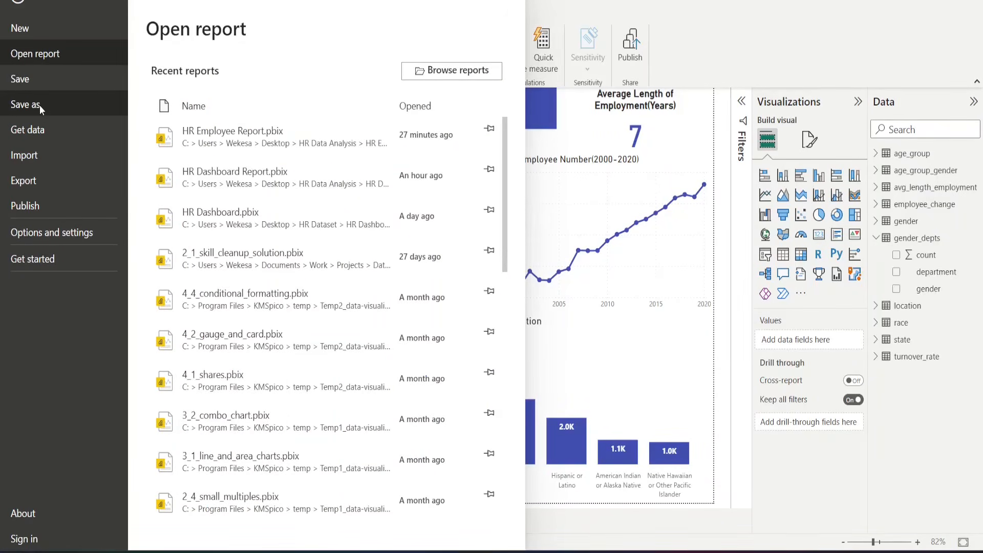
click(25, 105)
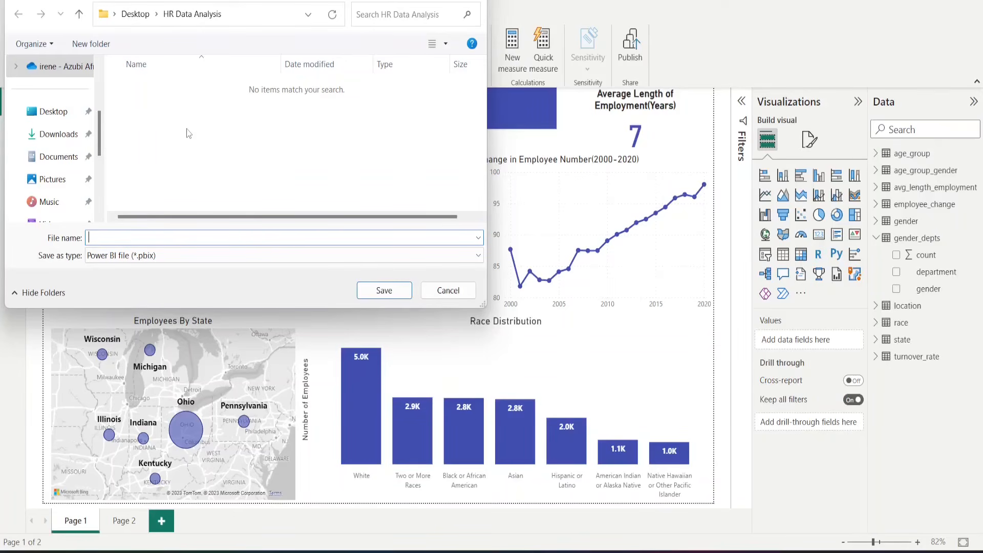
text(HR )
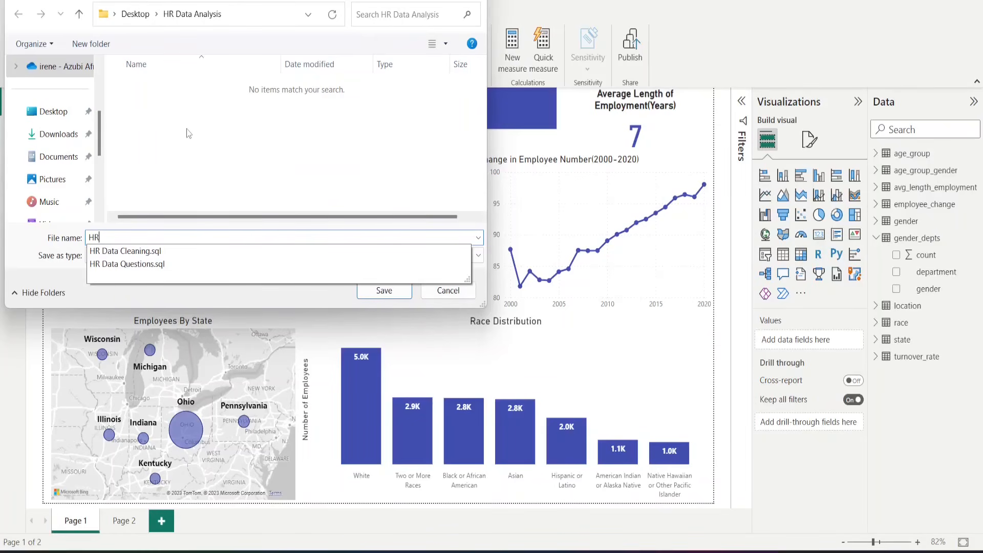
text(Employee Report)
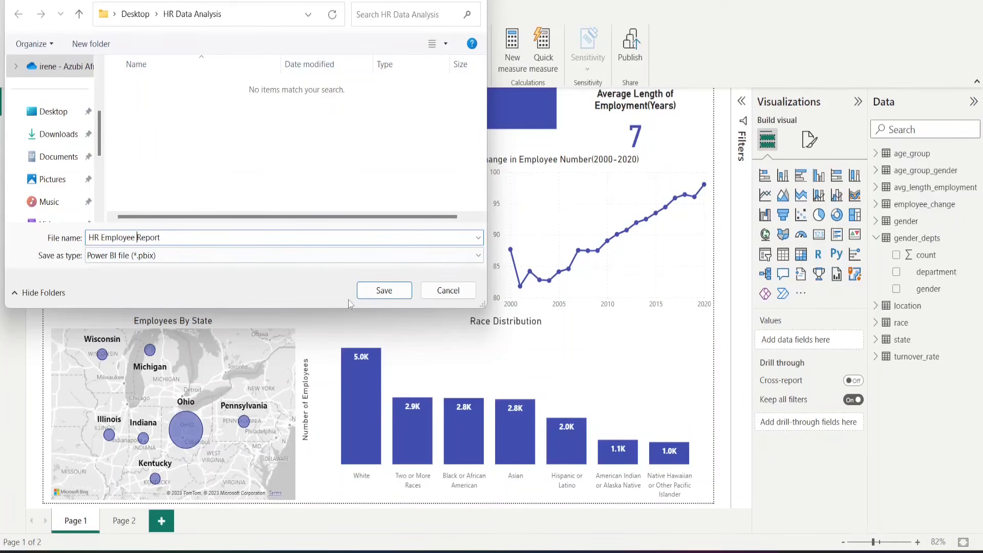
click(383, 290)
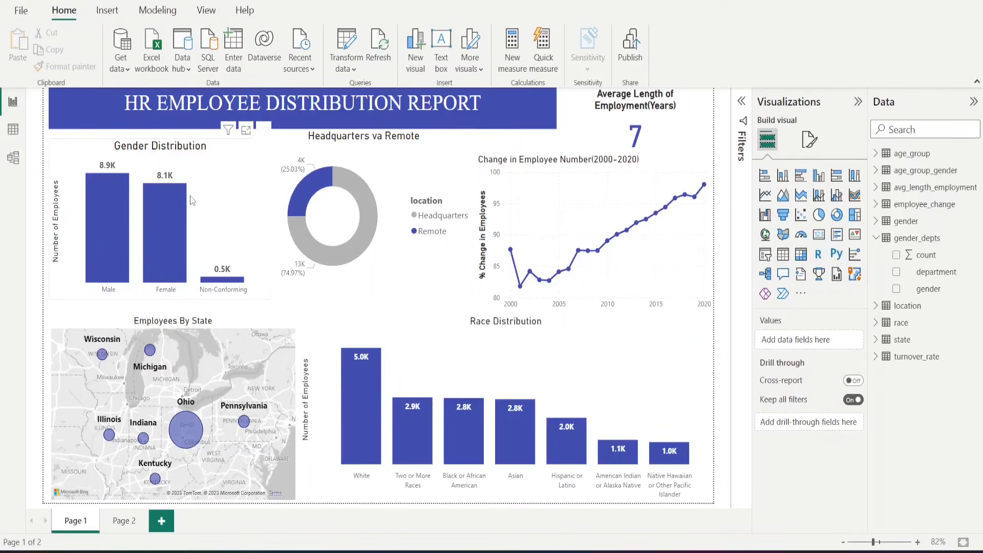
Export the report to PDF and look through both exported pages.
click(19, 14)
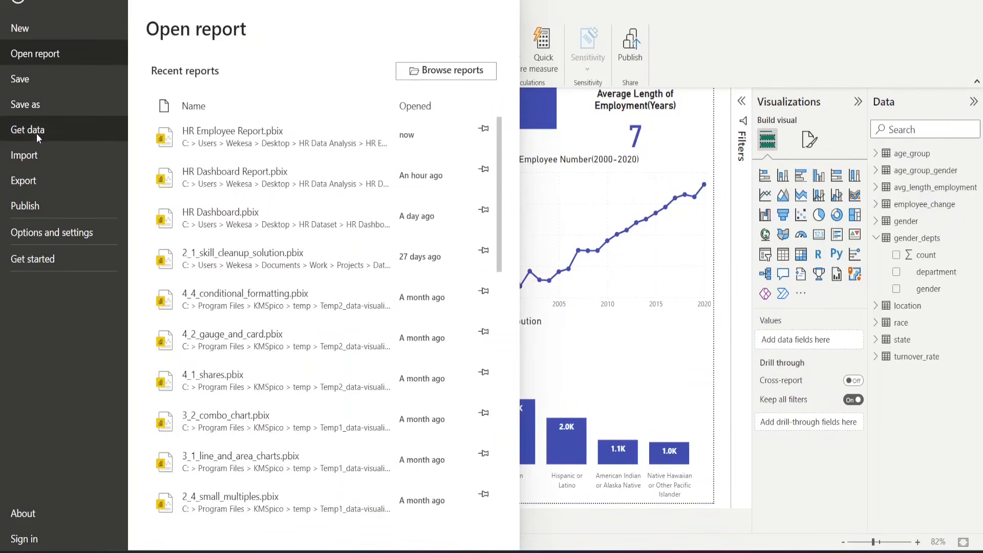
click(38, 180)
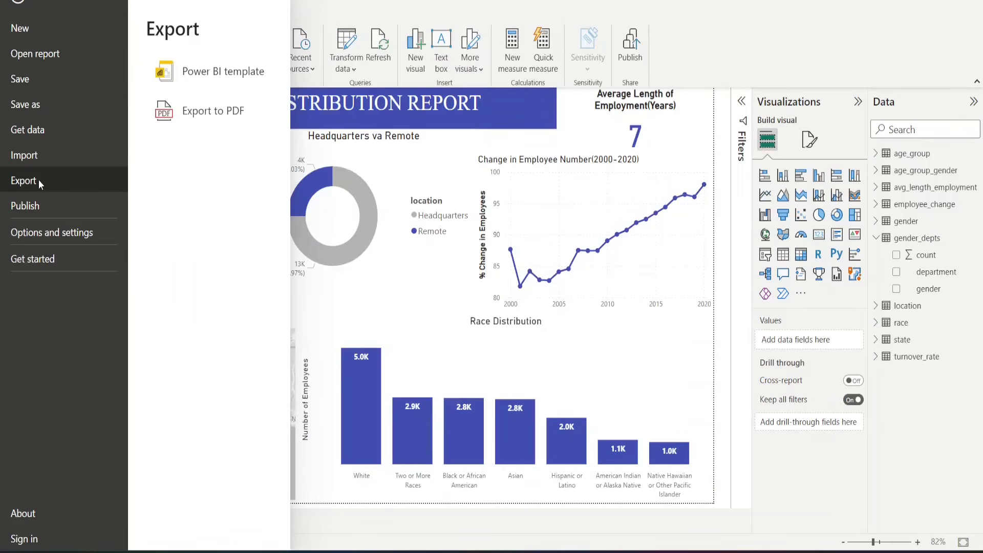
click(221, 122)
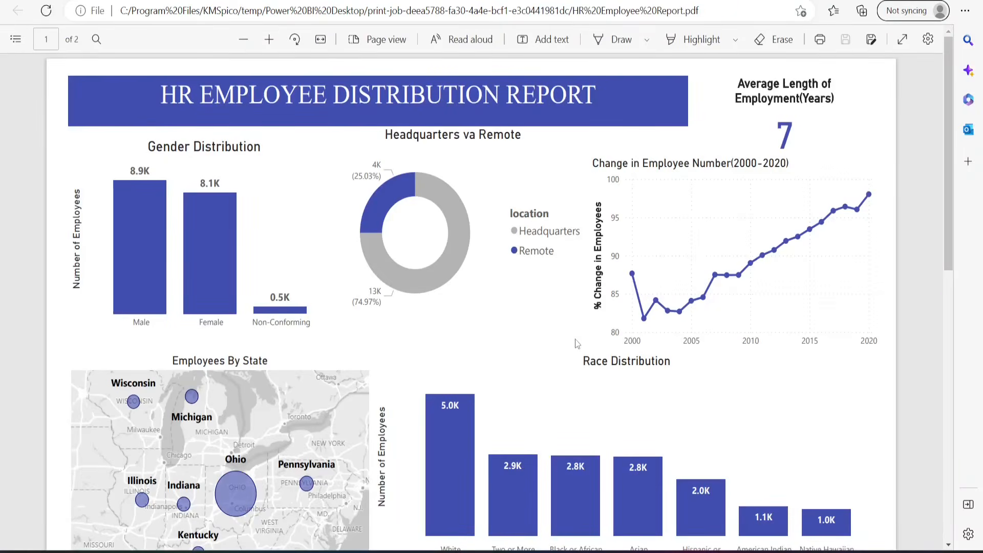
scroll(576, 340, down, 3)
scroll(577, 343, down, 9)
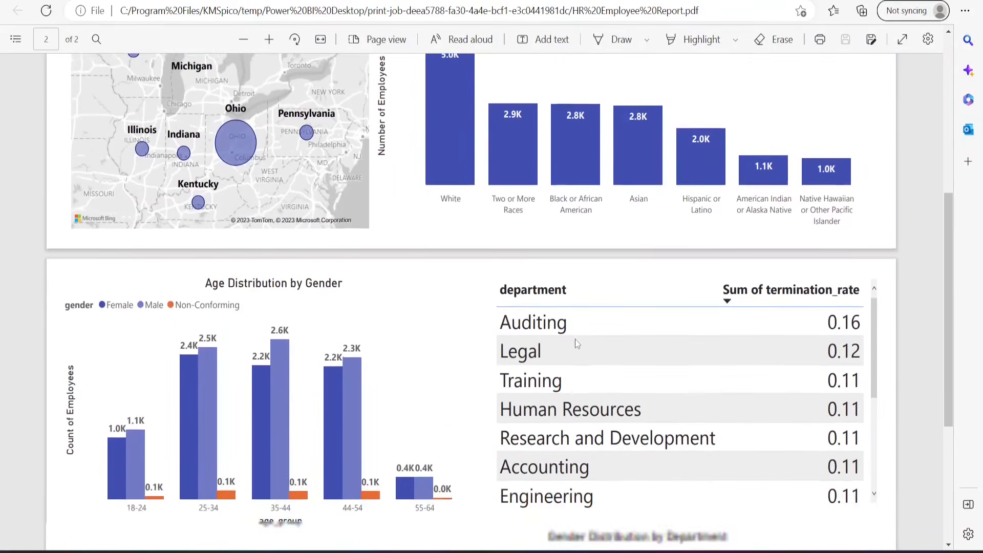
scroll(577, 344, up, 9)
scroll(576, 344, down, 9)
scroll(577, 344, up, 9)
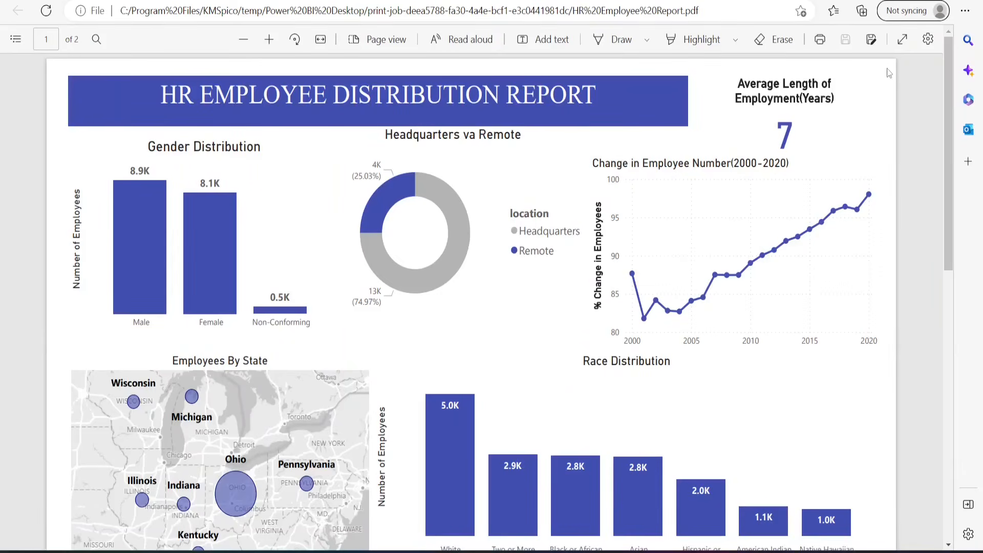
Save the exported PDF as HR Employee Report in the HR Data Analysis folder, check the saved copy and close it.
click(872, 41)
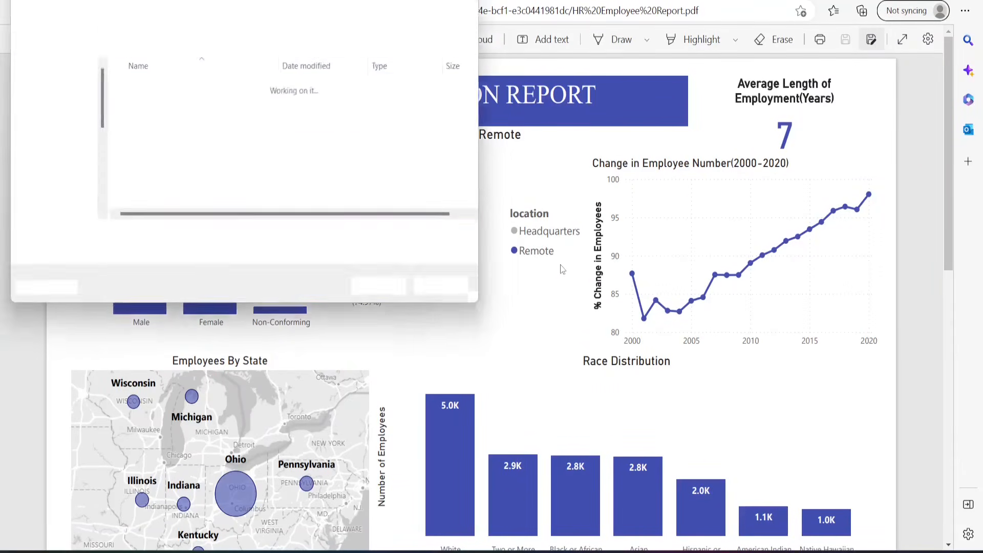
click(384, 291)
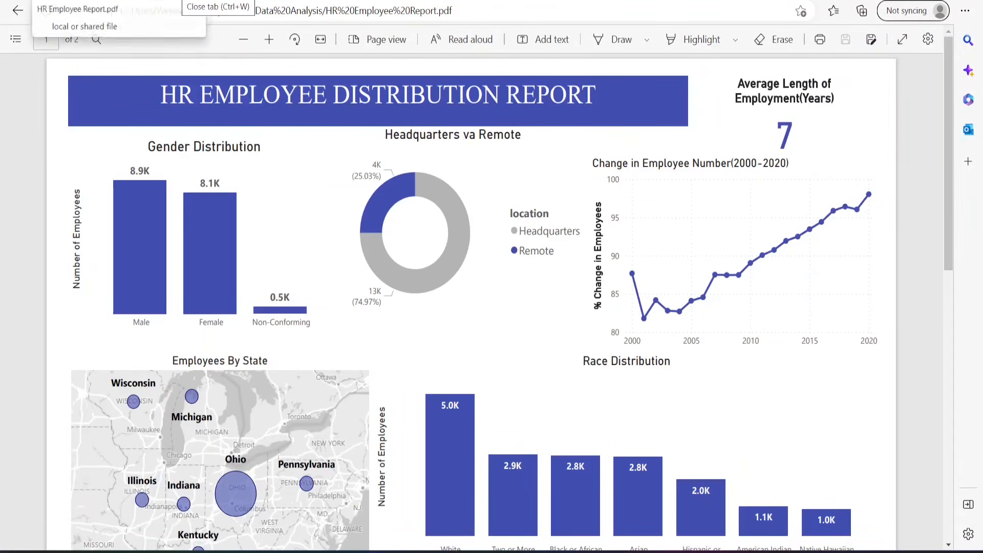
scroll(358, 335, down, 7)
scroll(360, 336, up, 7)
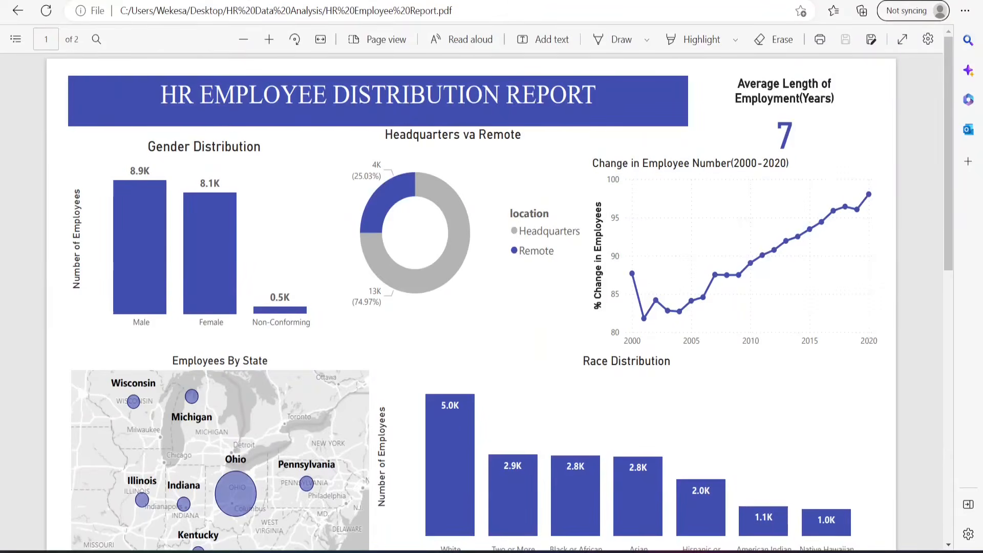
click(305, 1)
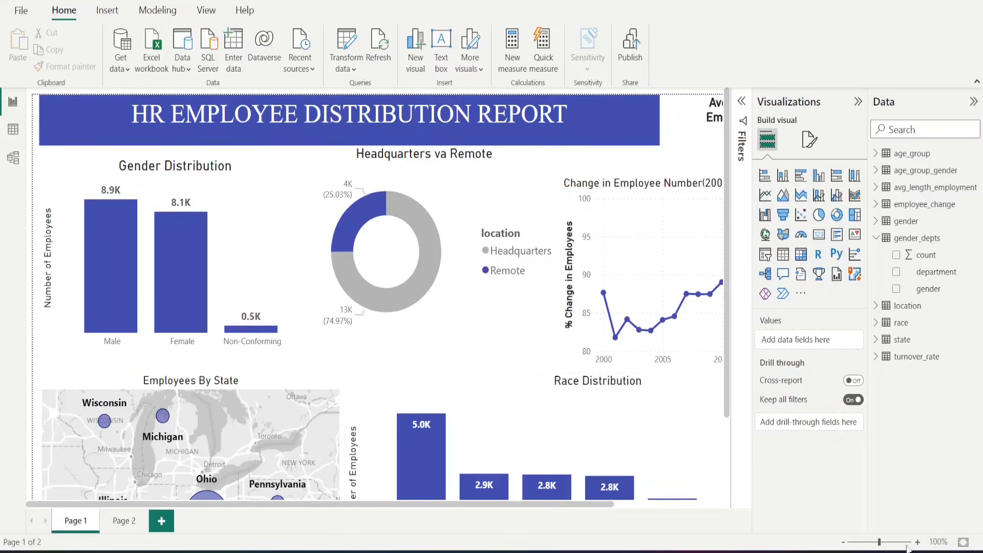
Switch to the HR-Dashboard-MySQL-PowerBI repository on GitHub in Chrome and open its file upload page.
mouse_move(745, 551)
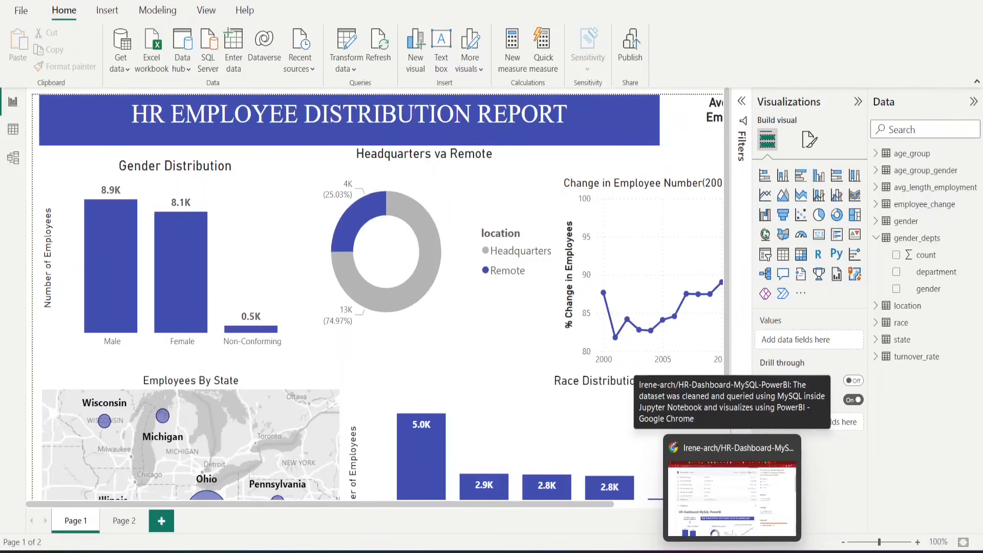
click(732, 499)
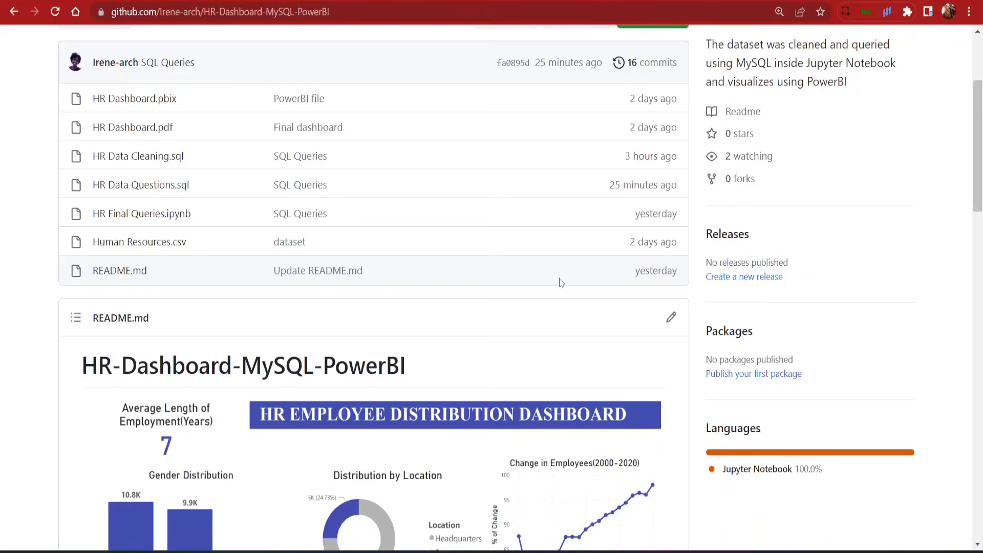
scroll(559, 280, up, 3)
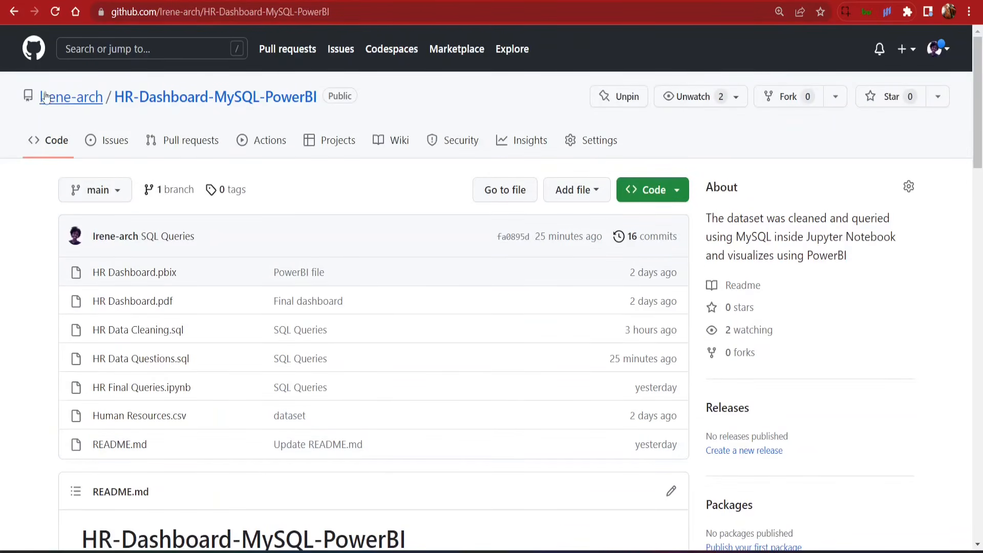
mouse_move(119, 97)
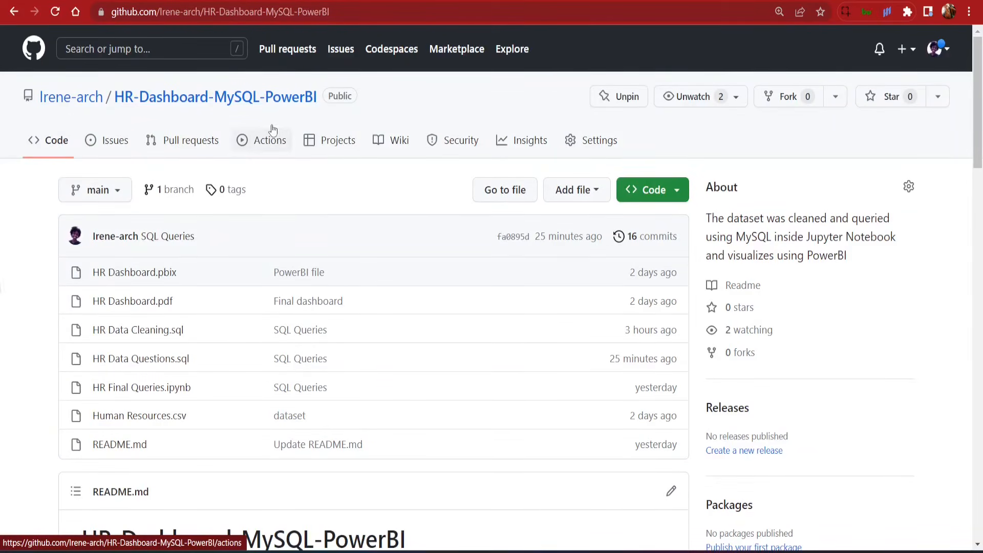
click(577, 197)
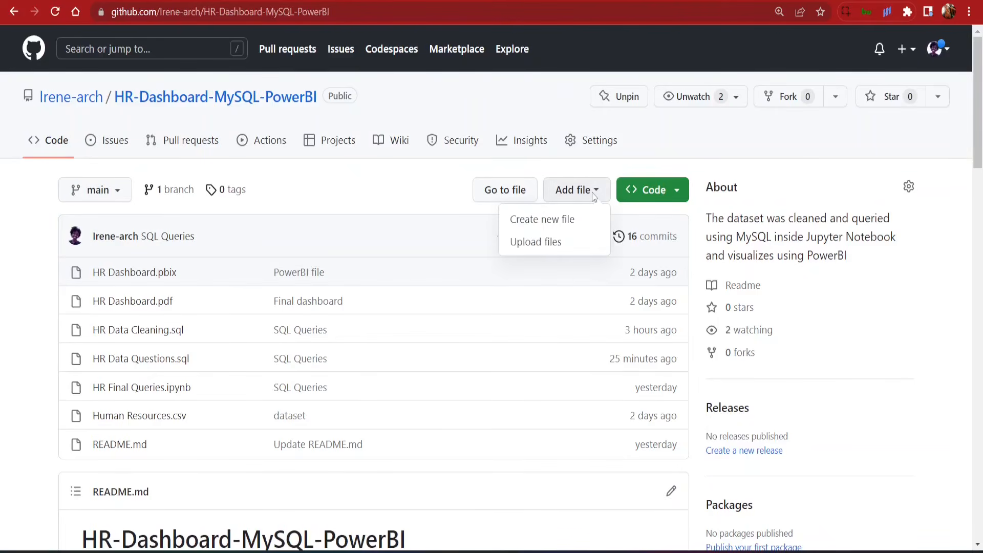
click(549, 243)
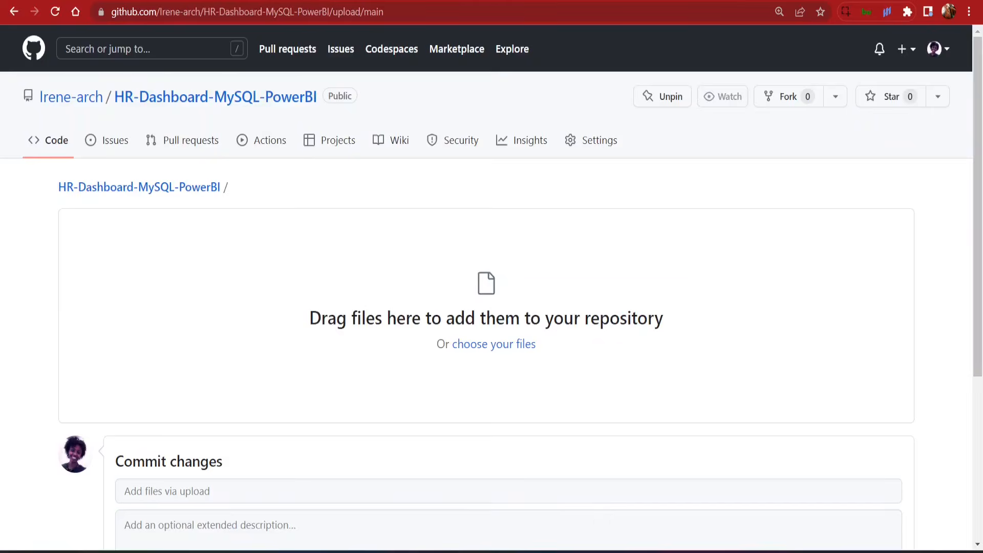
Add HR Data Cleaning.sql and HR Data Questions.sql from the HR Data Analysis folder in File Explorer to the repository upload.
key(alt+Tab)
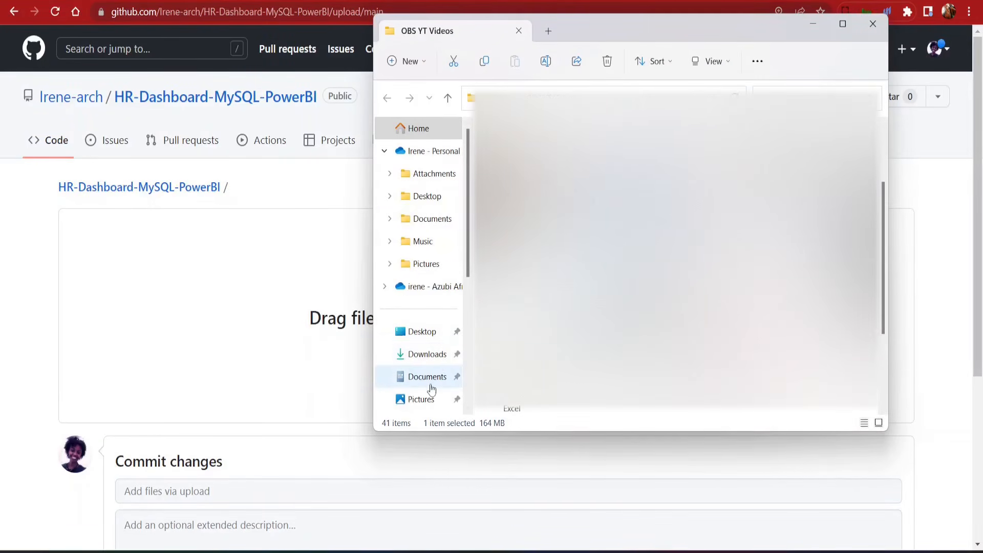
scroll(432, 389, down, 2)
scroll(431, 389, down, 2)
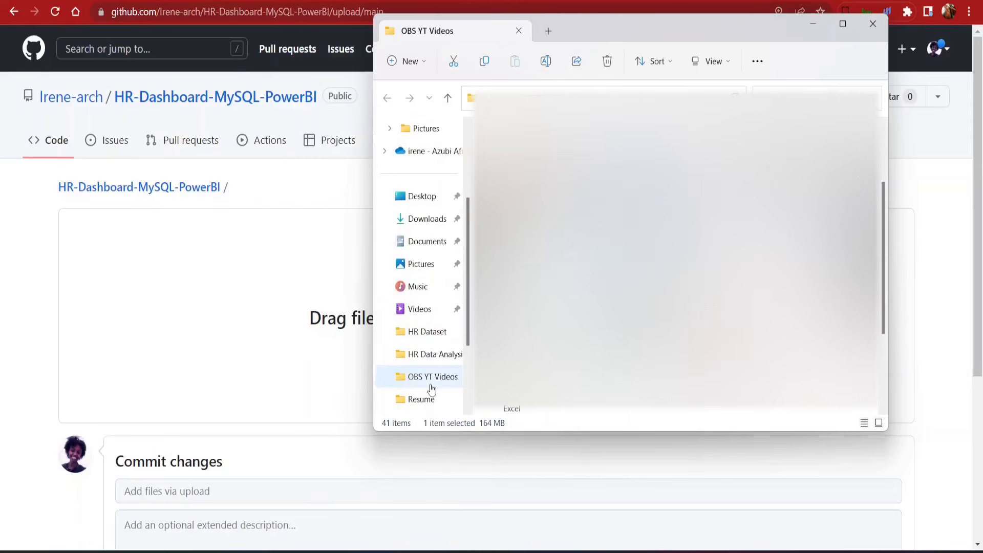
click(436, 356)
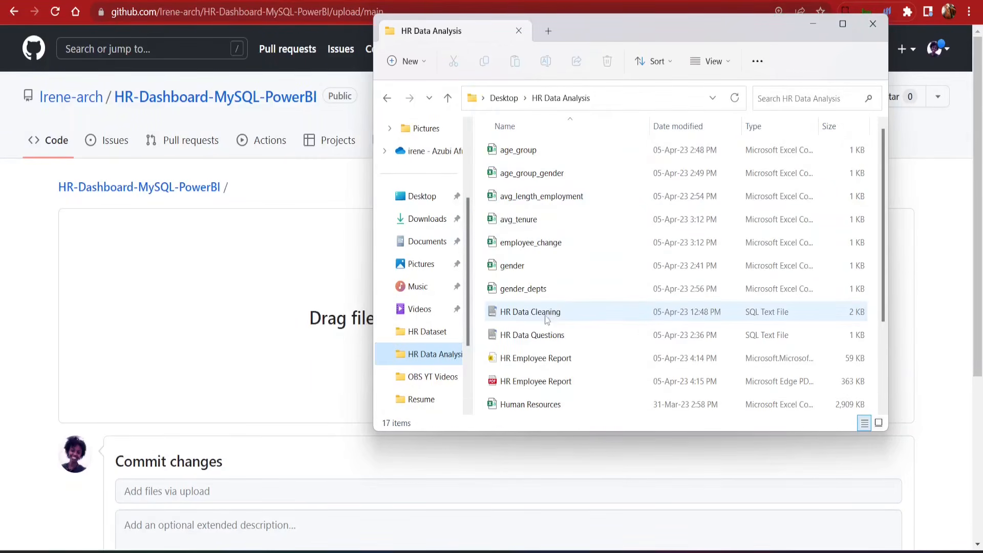
drag(547, 319, 241, 289)
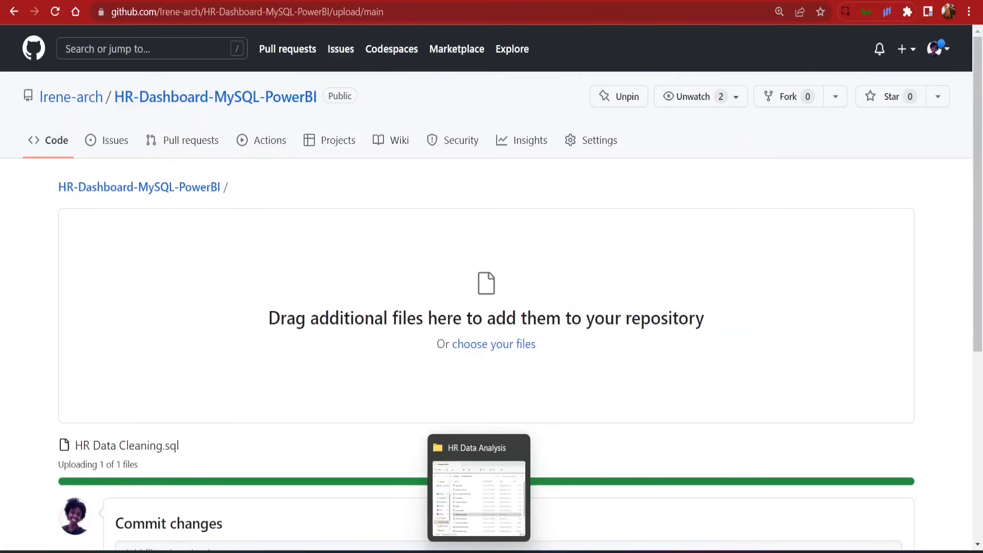
click(486, 487)
drag(570, 342, 212, 327)
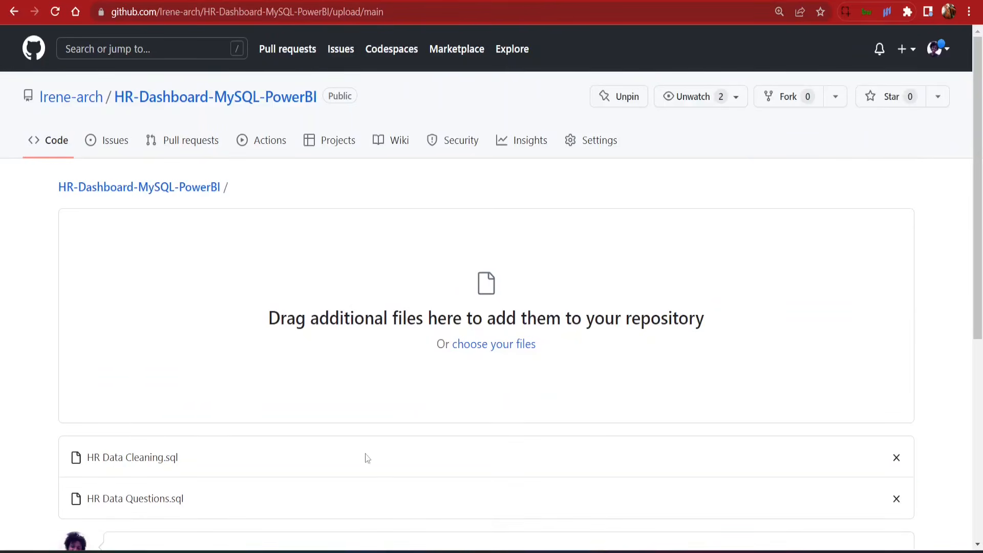
Commit the two uploaded SQL files directly to the main branch with the message "SQL Queries".
scroll(367, 457, down, 5)
click(220, 312)
text(SQL)
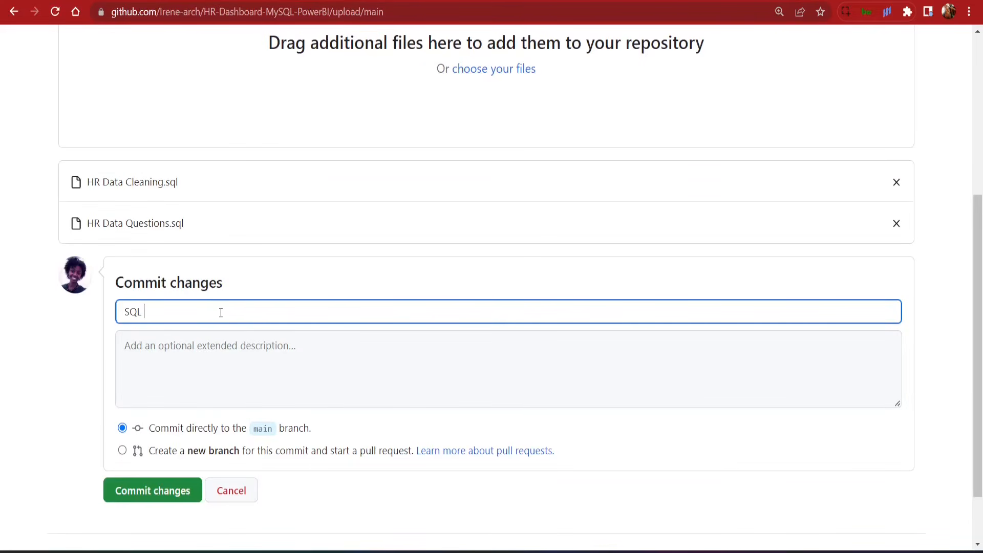
text(es)
click(149, 491)
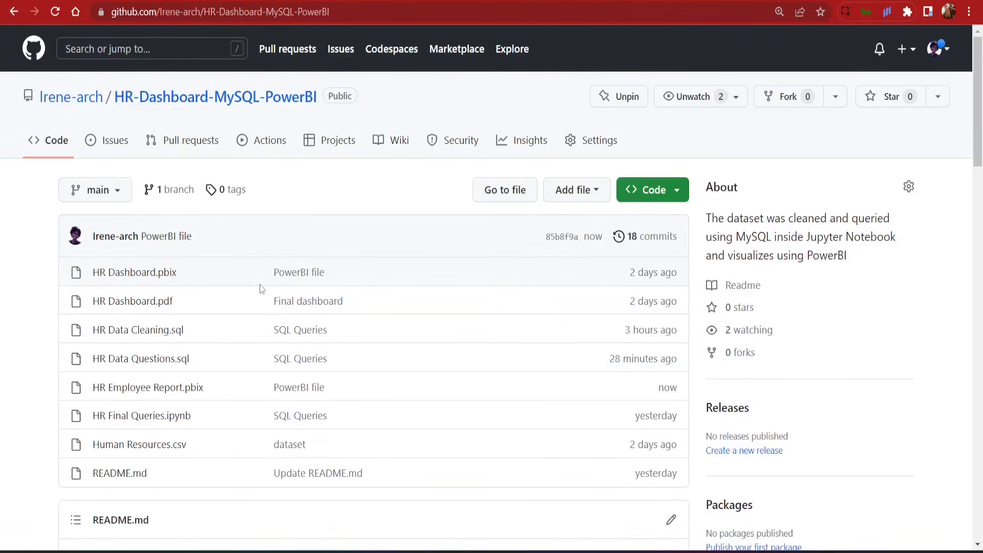
Review the repository's file list and its README's dashboard image, Data Used, Questions and Summary of Findings sections.
scroll(260, 284, down, 7)
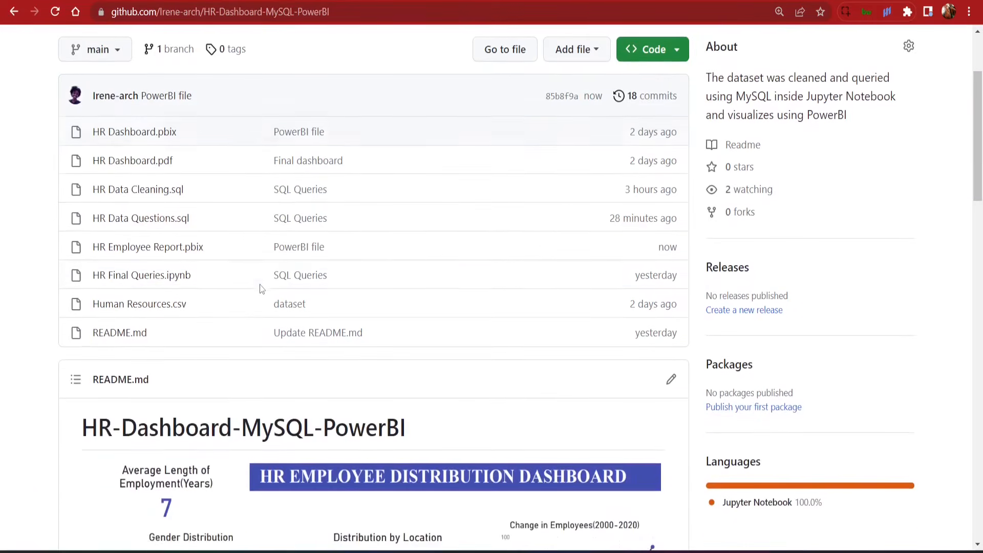
scroll(261, 289, down, 2)
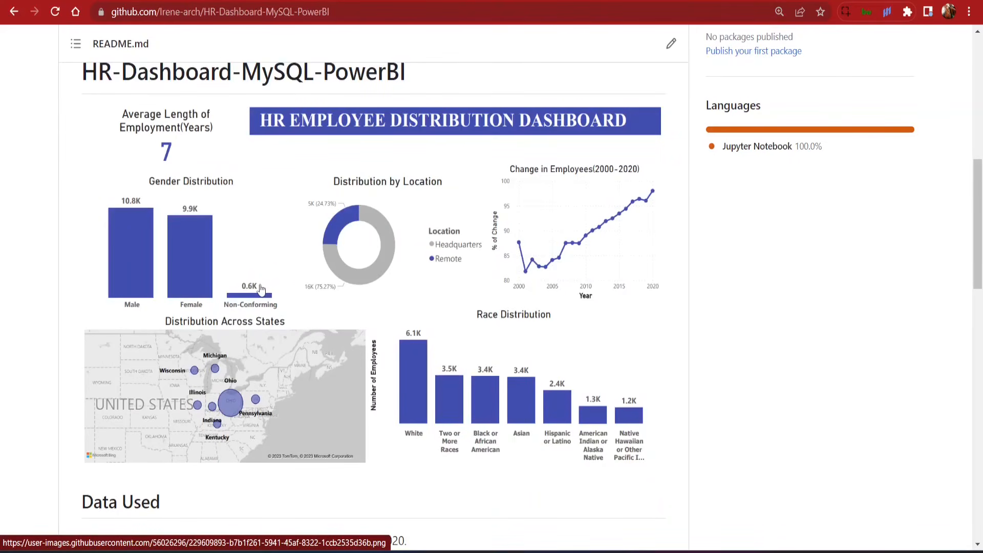
scroll(259, 287, down, 7)
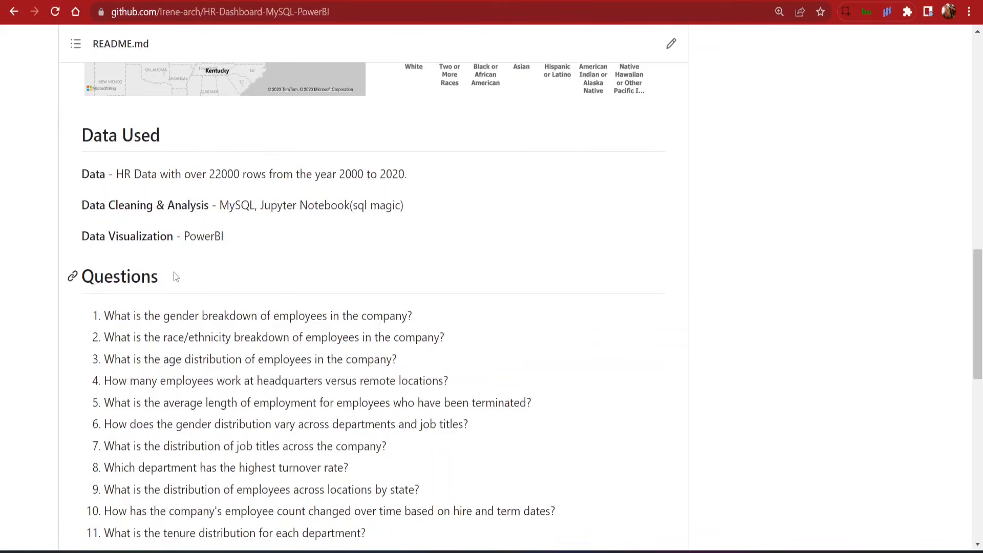
scroll(173, 272, down, 4)
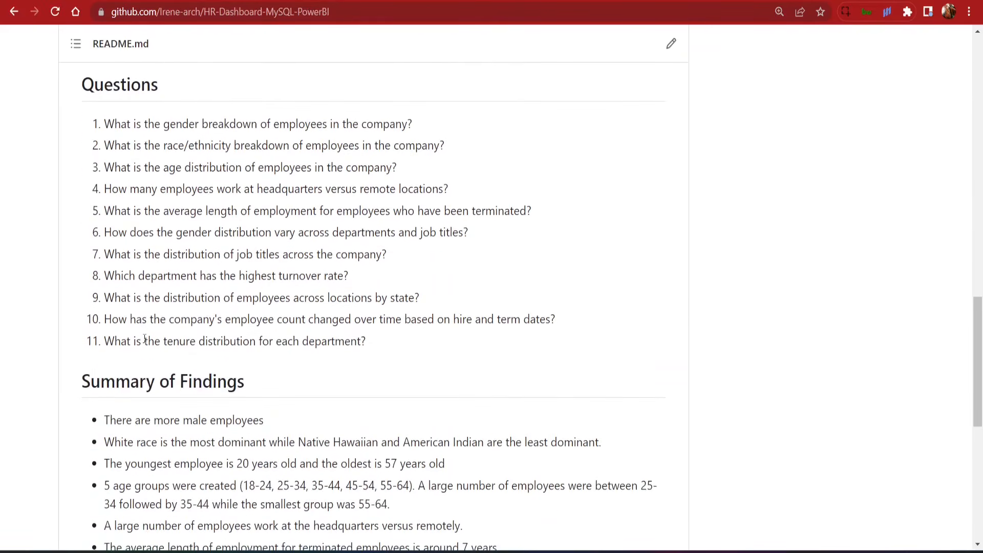
scroll(145, 339, down, 9)
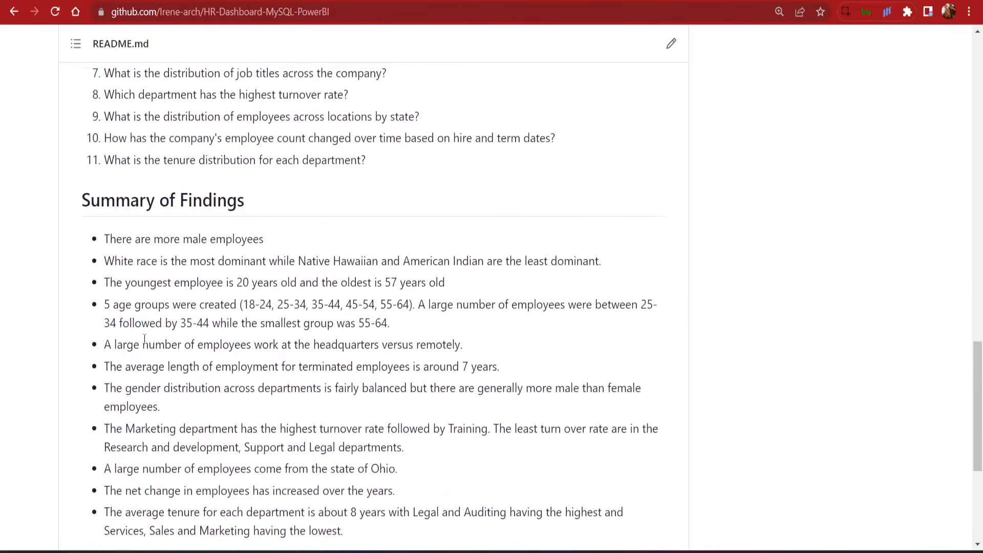